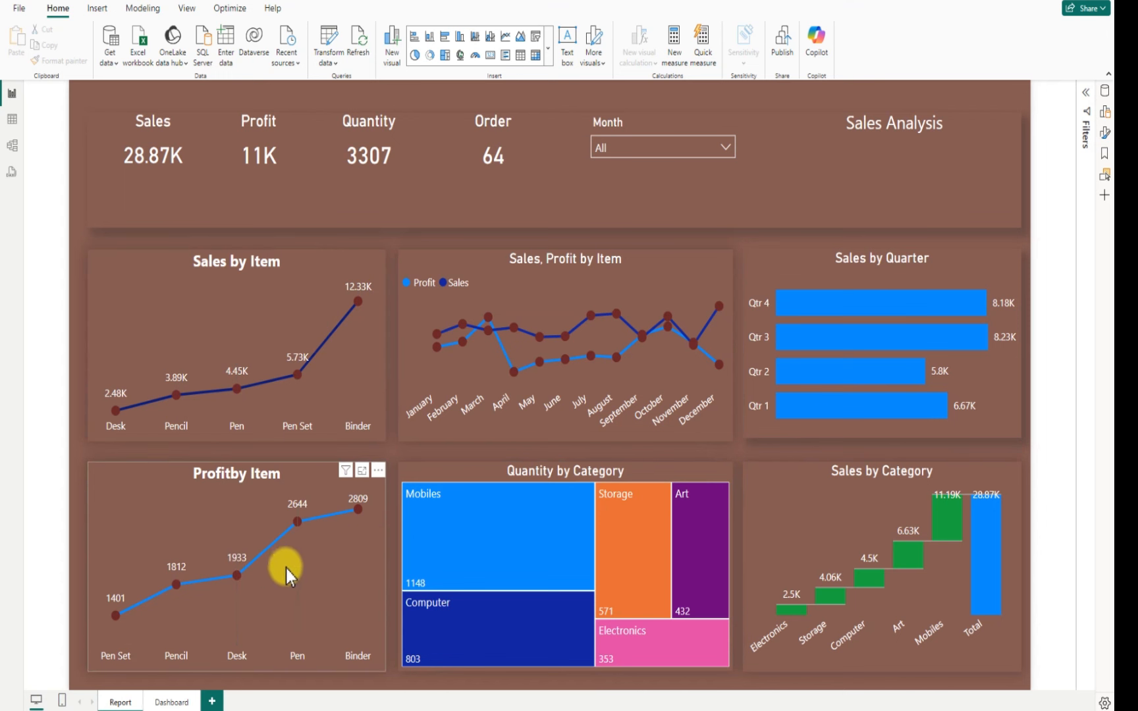
Examine individual data points in the Sales by Item, Profit by Item and monthly Sales, Profit charts on the Report page
mouse_move(305, 379)
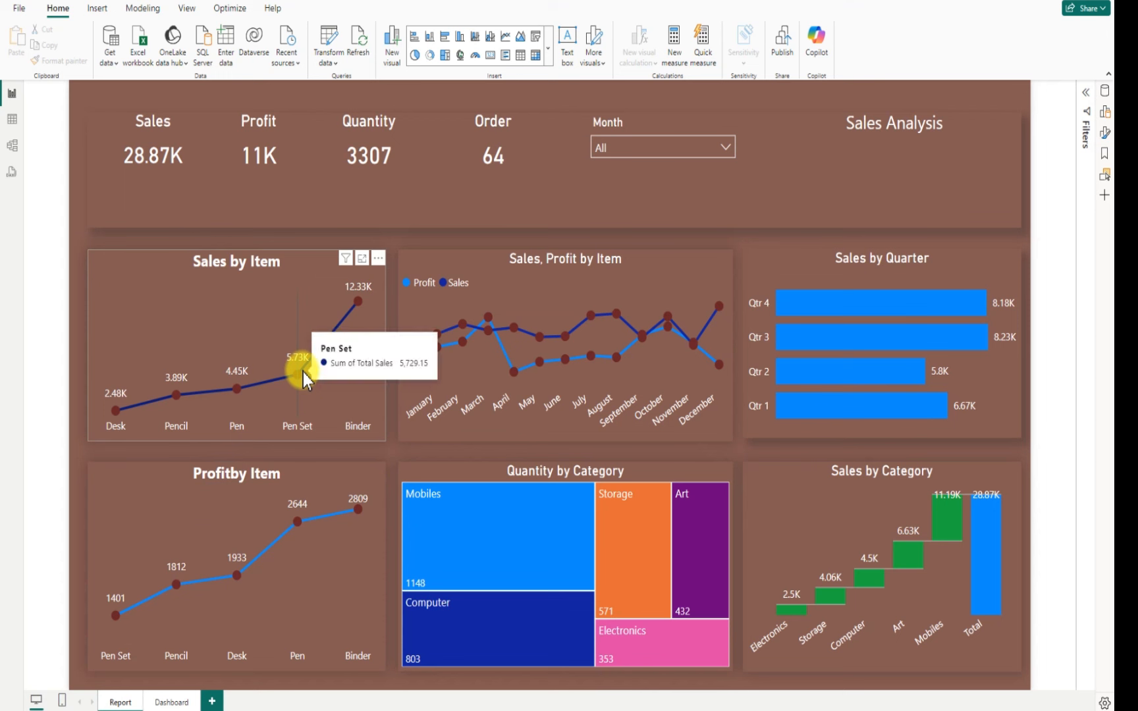
mouse_move(296, 524)
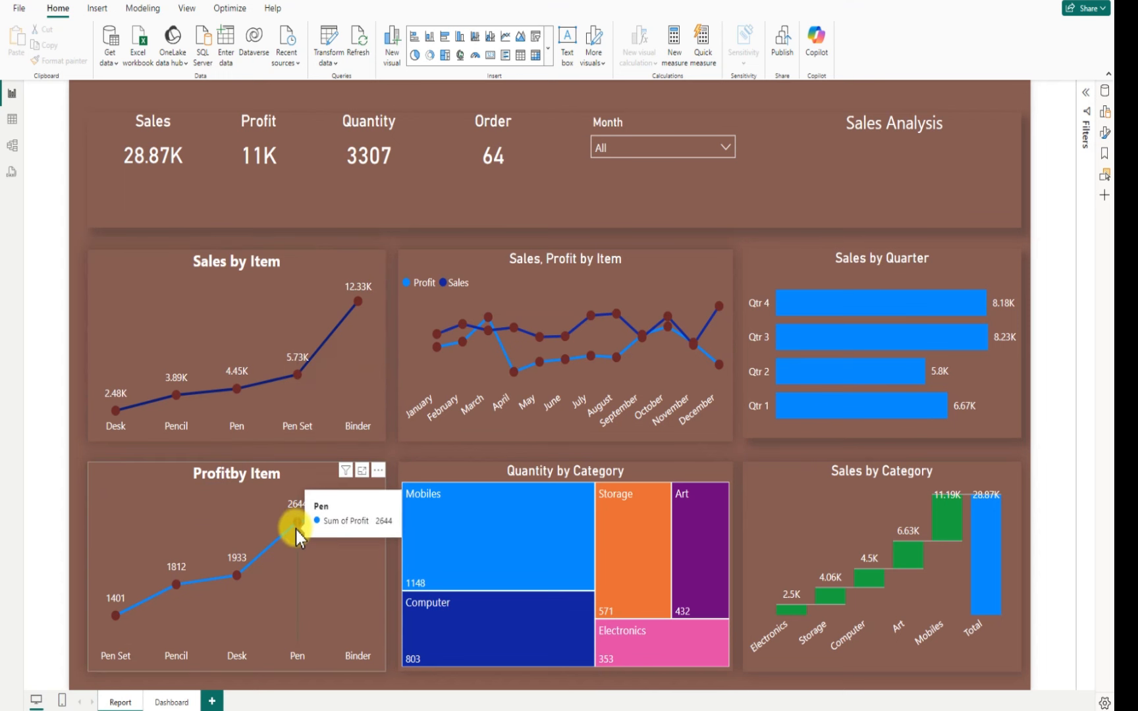
mouse_move(592, 346)
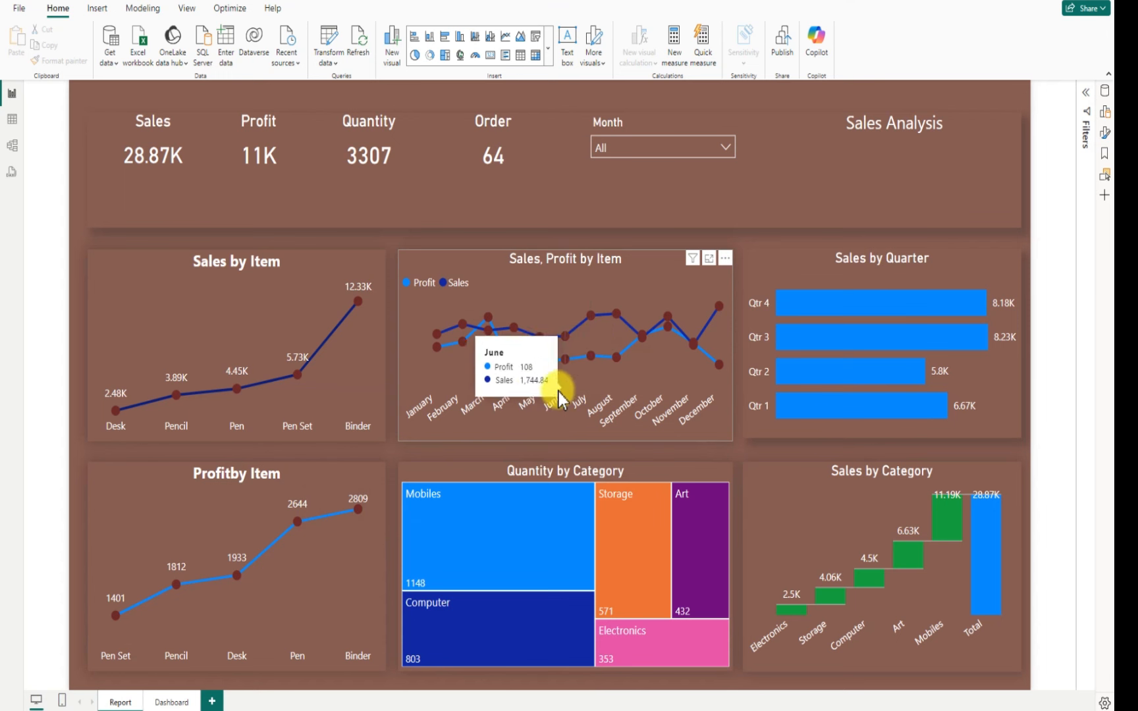
mouse_move(479, 388)
mouse_move(458, 356)
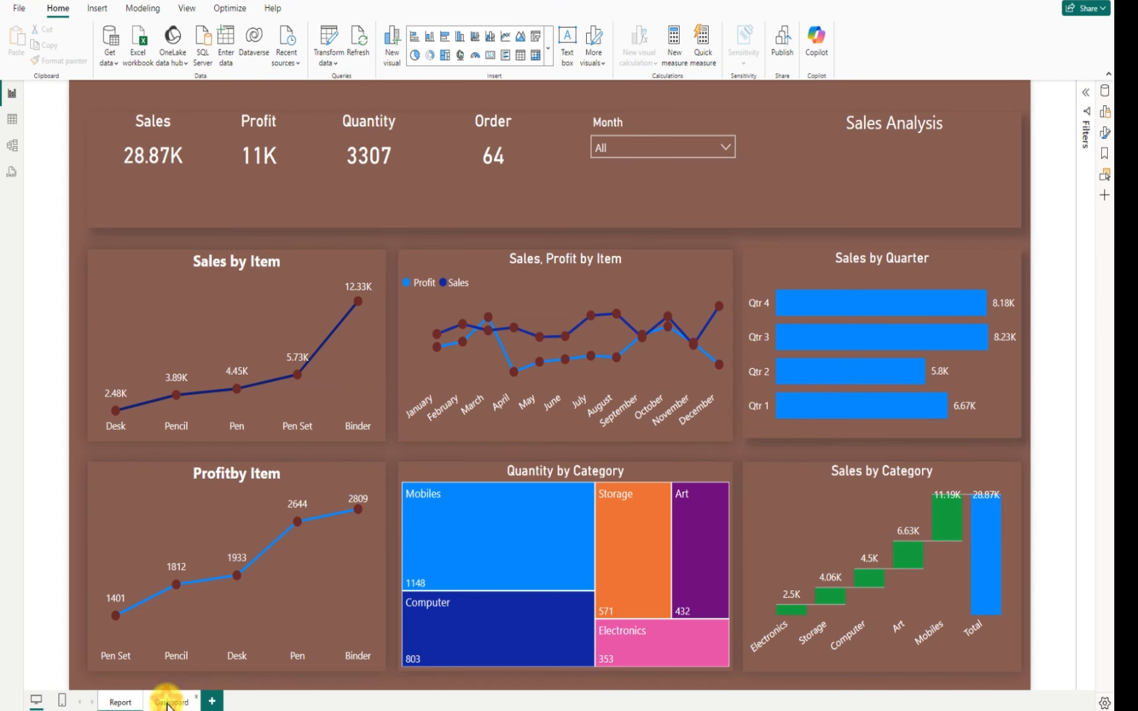
Set the Dashboard page's canvas background transparency to 100%
click(169, 703)
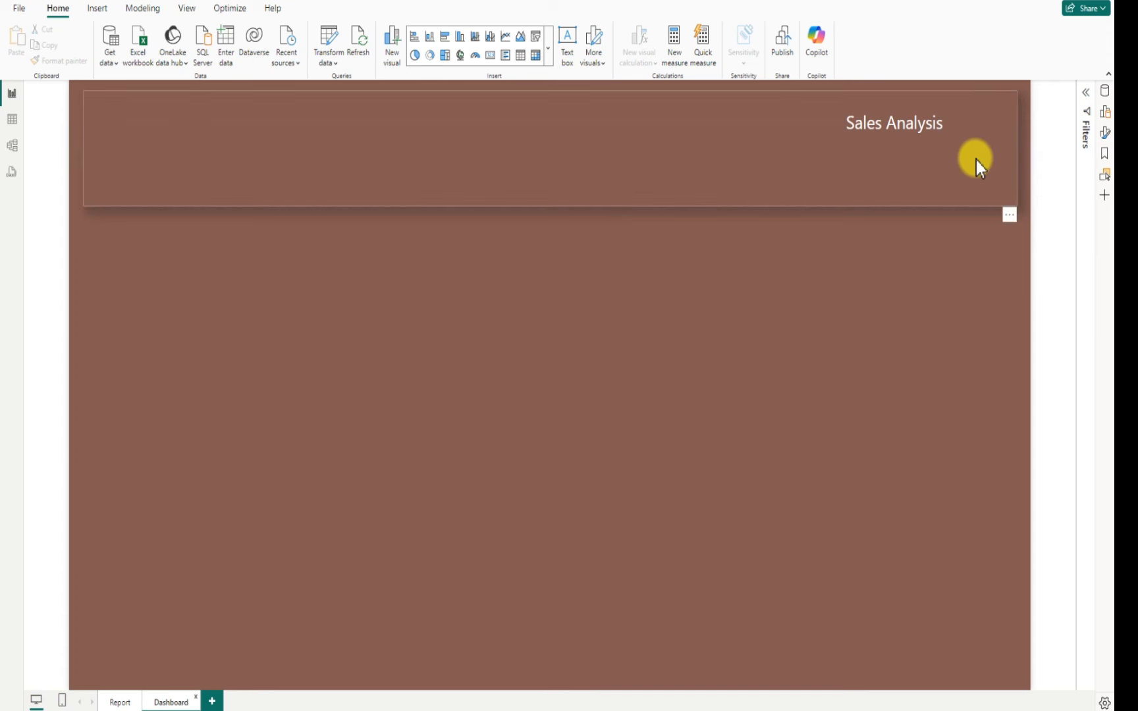
click(1080, 96)
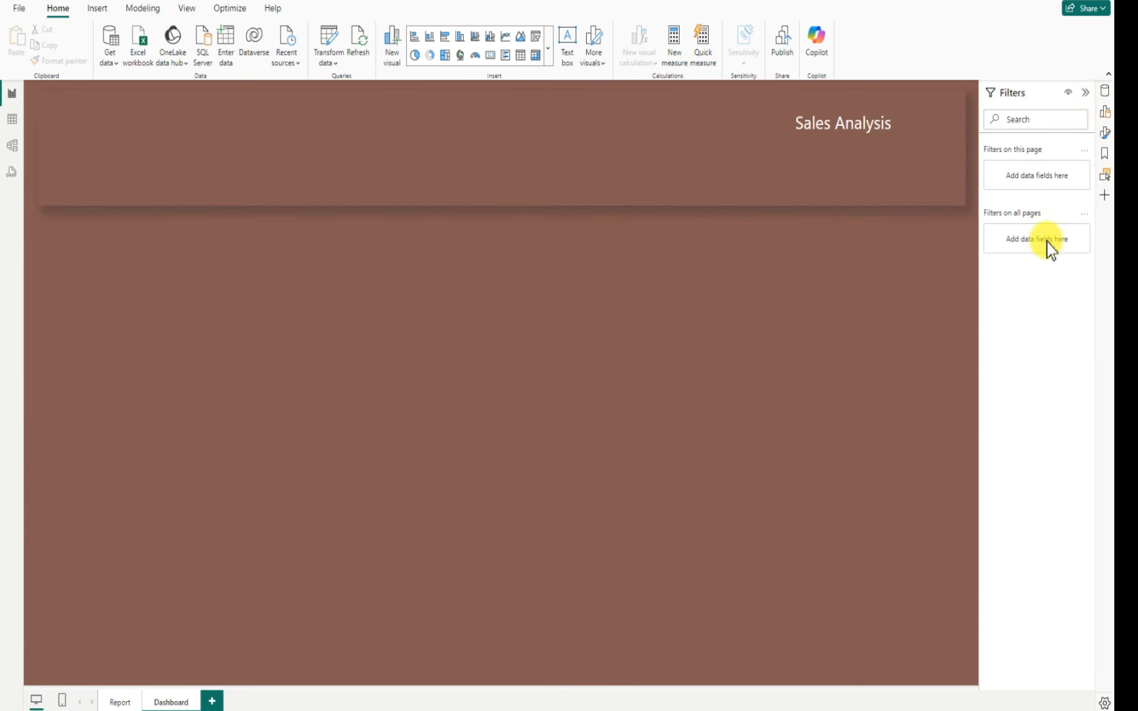
click(1085, 93)
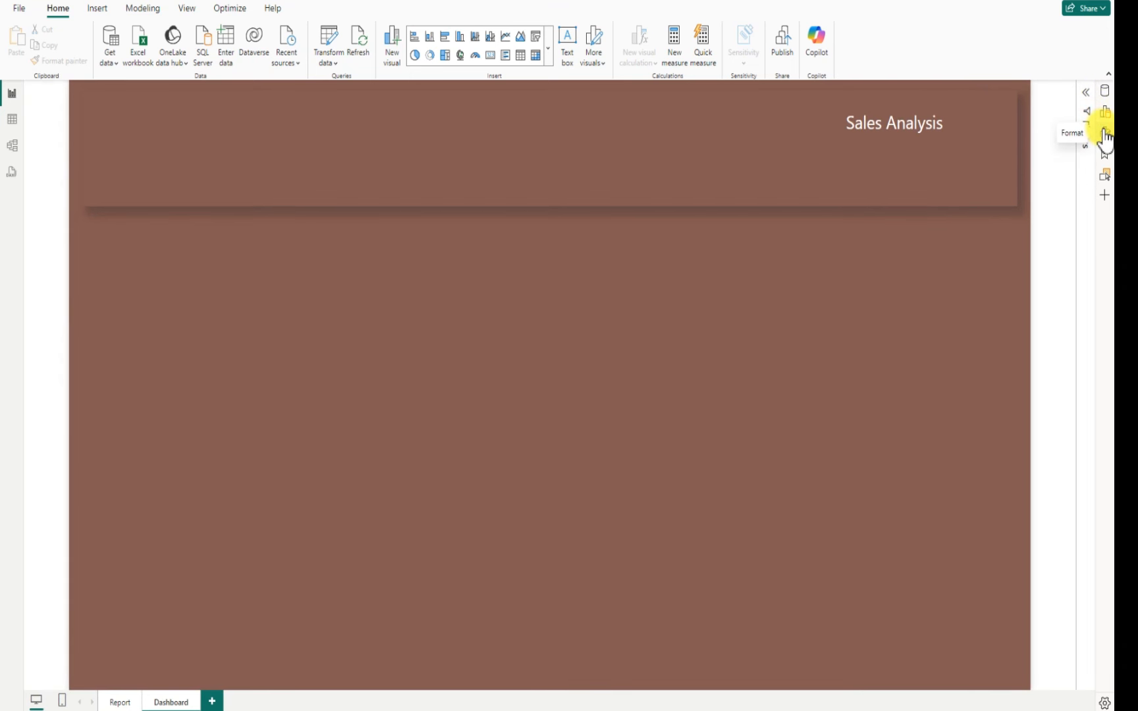
click(1104, 134)
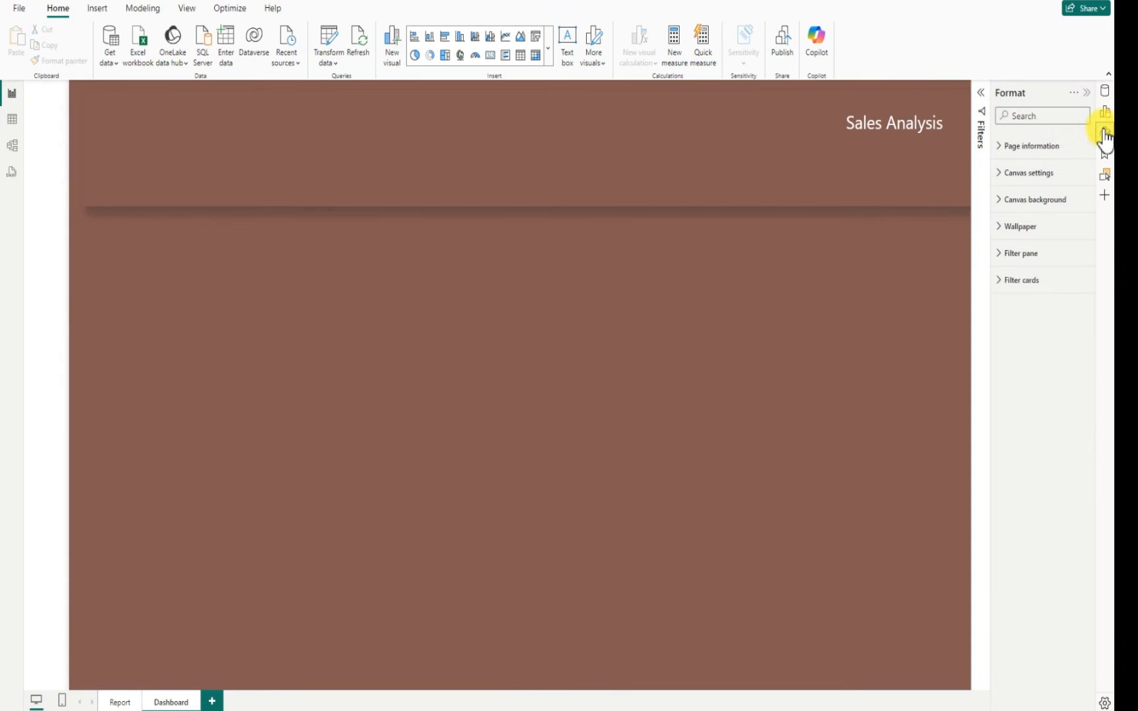
click(1002, 199)
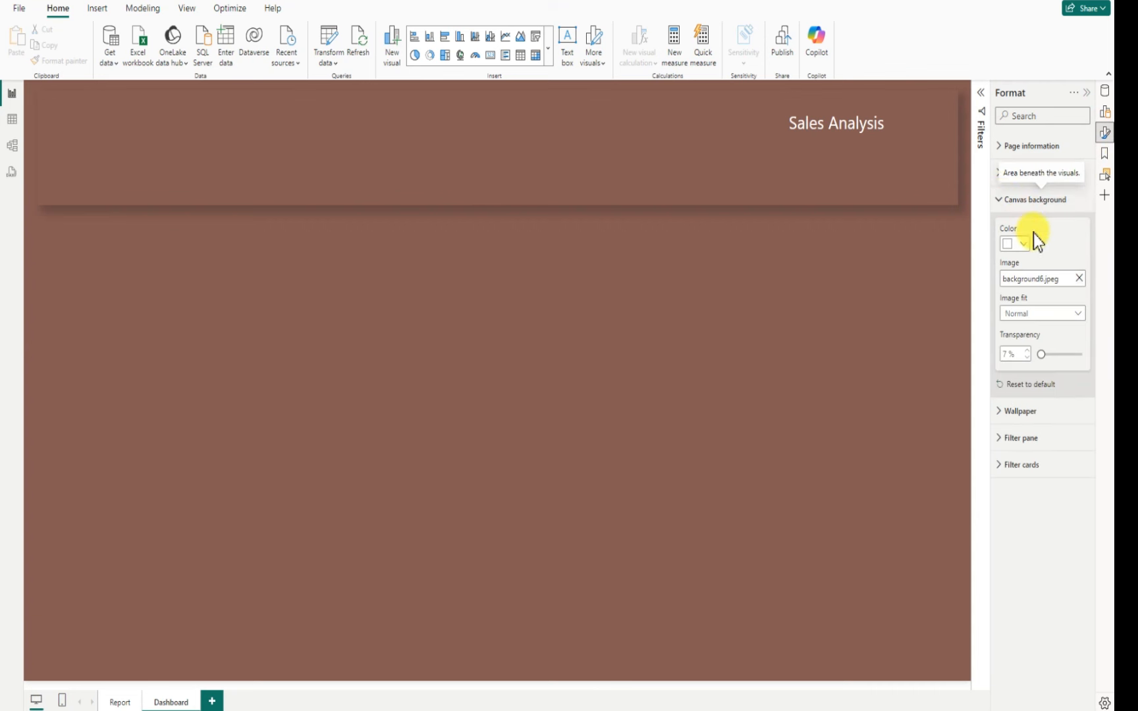
drag(1039, 354, 1096, 353)
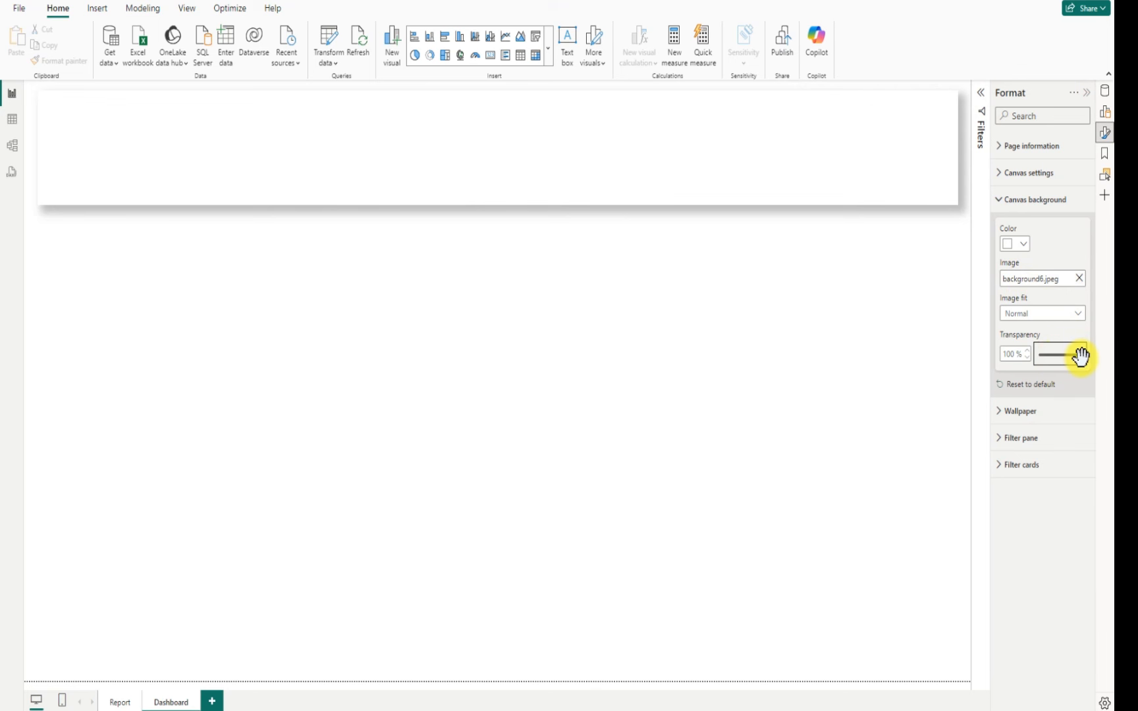
drag(1081, 354, 1034, 356)
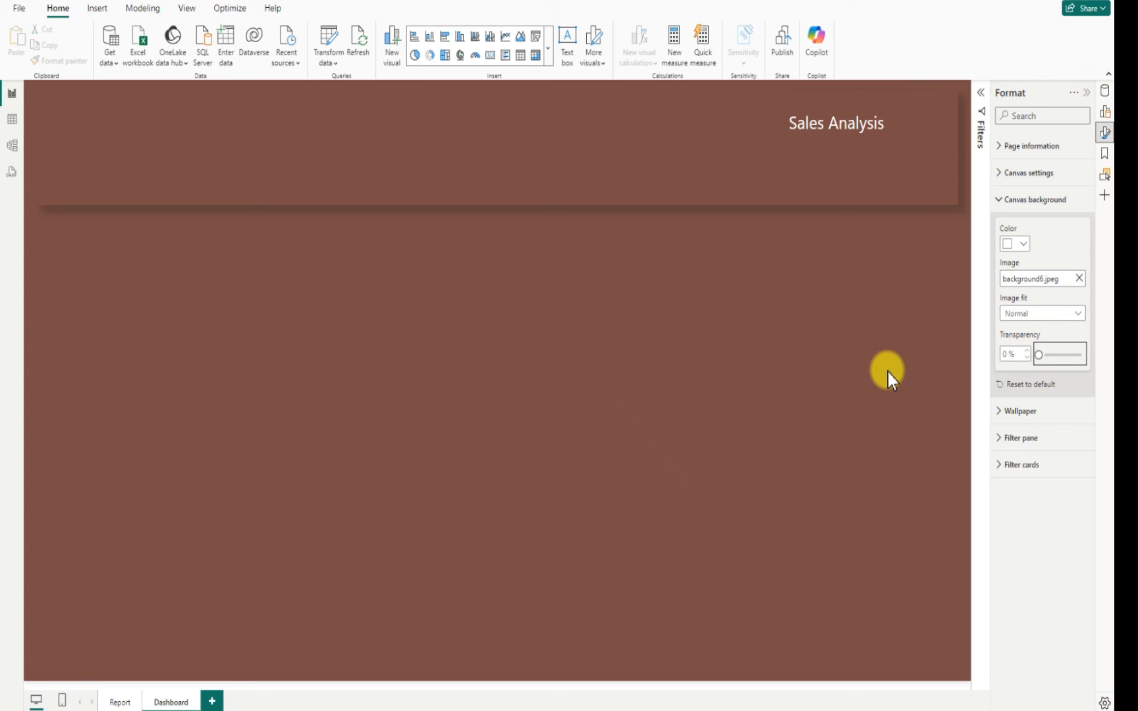
drag(1037, 349, 1083, 354)
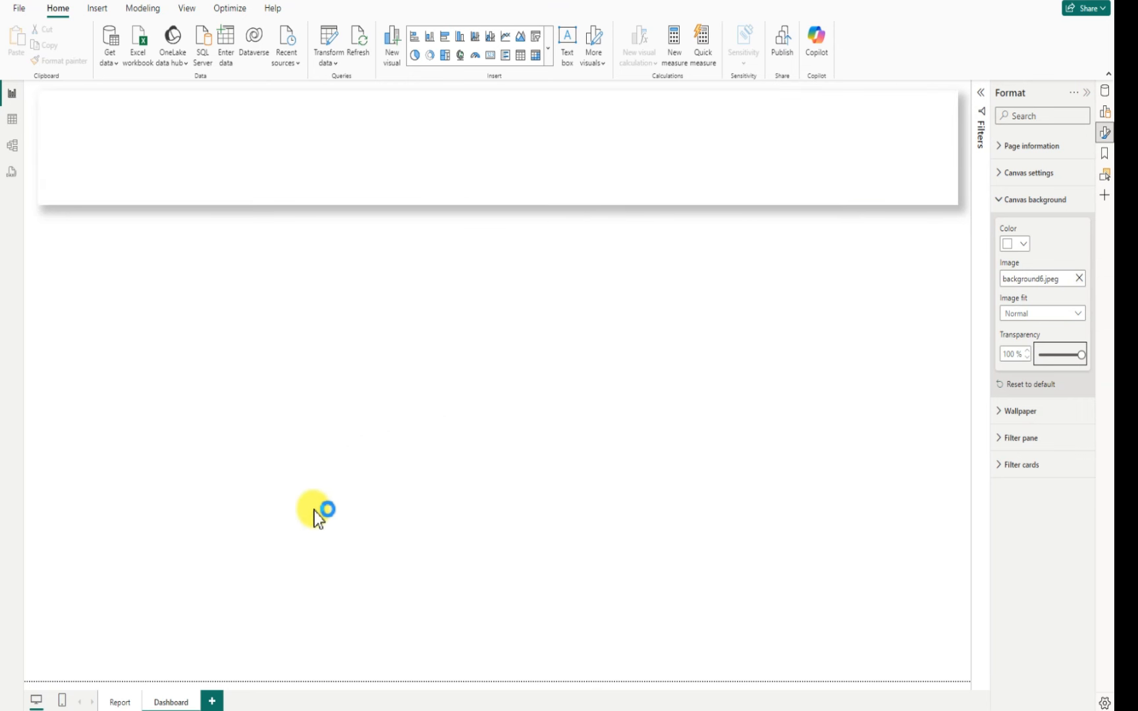
Compare the Dashboard page with the finished Report page, and remove the empty shadowed header box from the Dashboard page
click(121, 702)
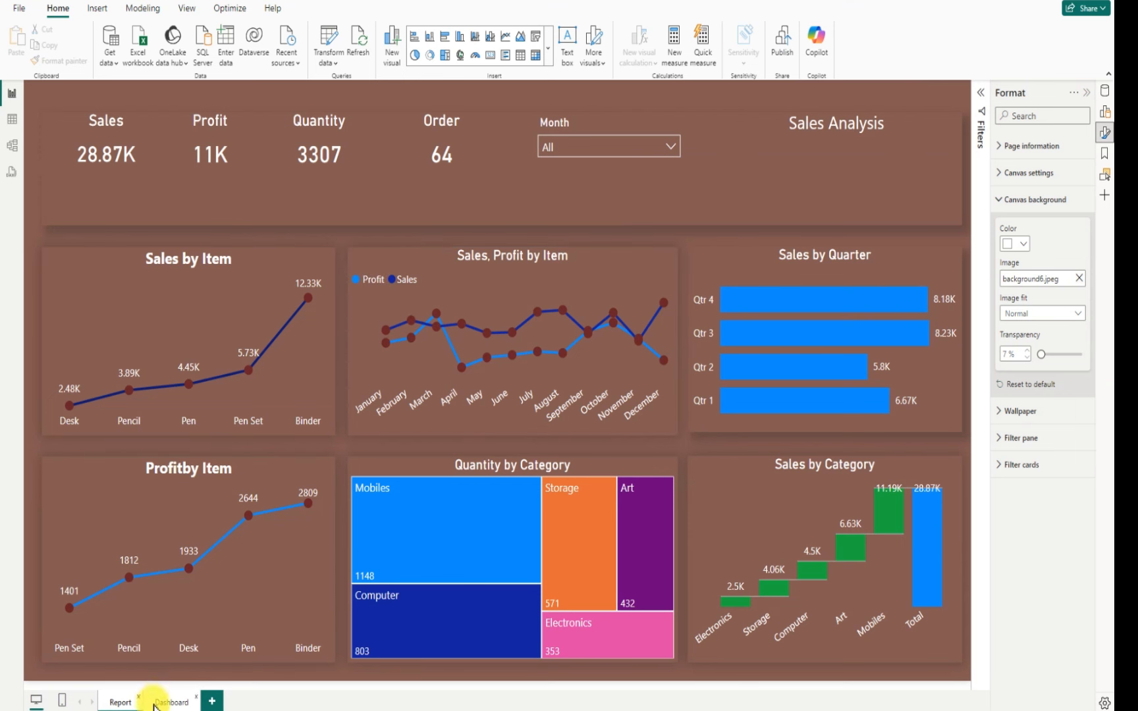
click(170, 702)
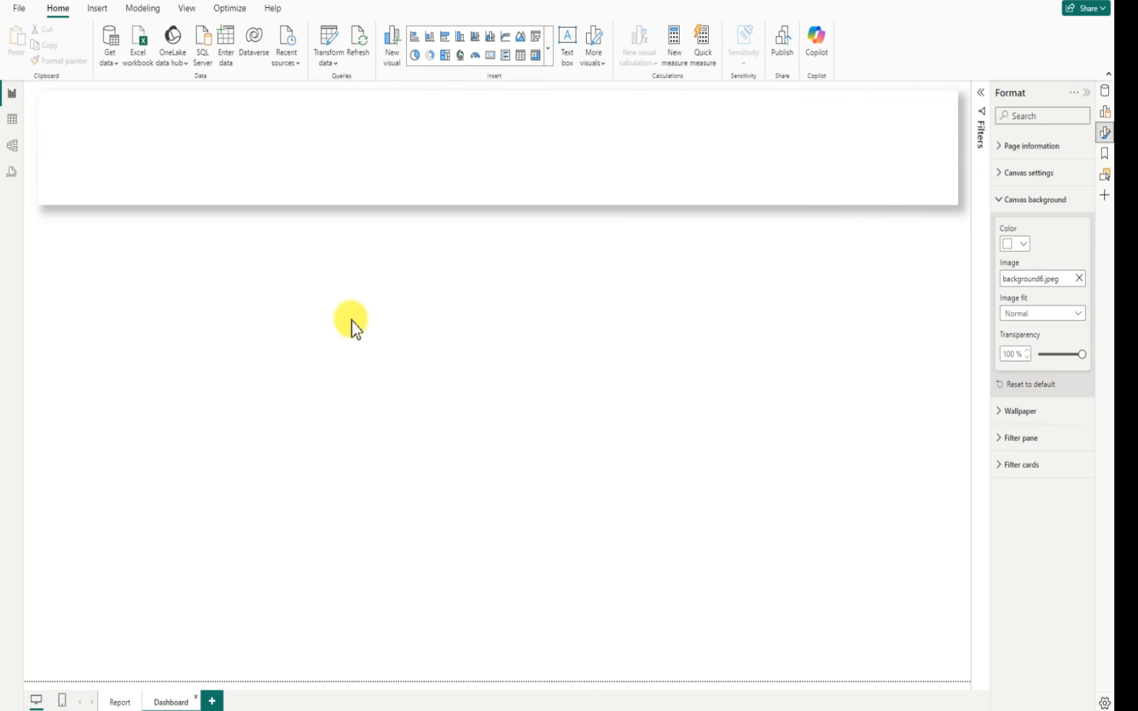
click(1087, 92)
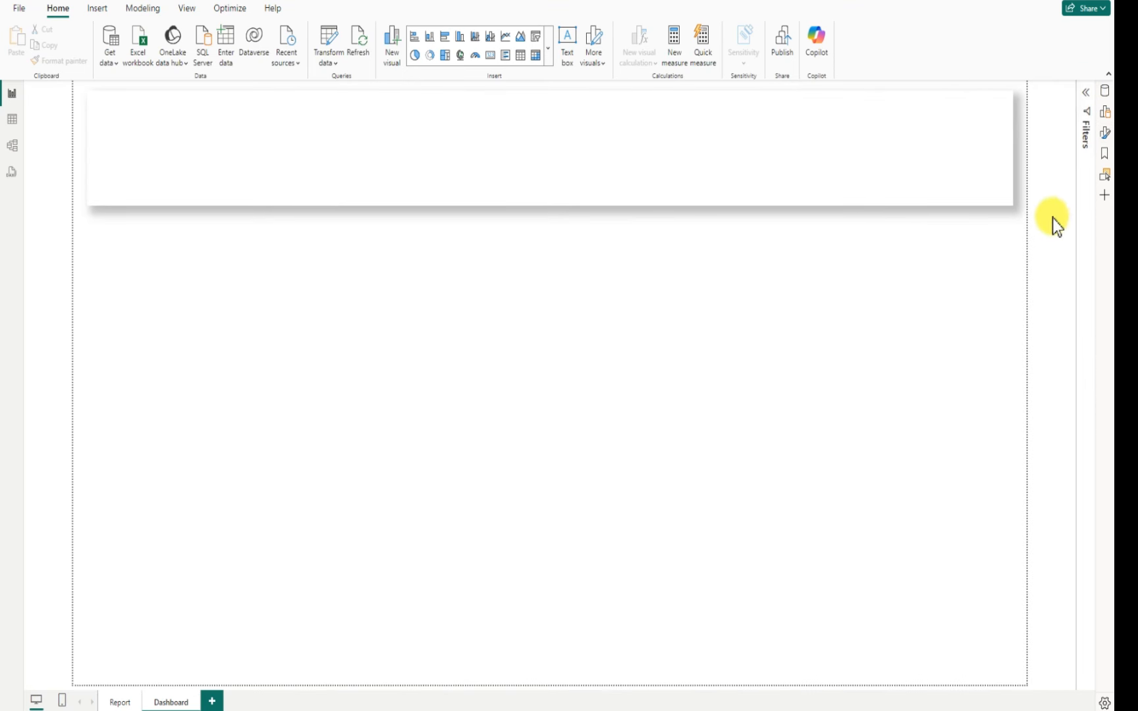
click(1104, 91)
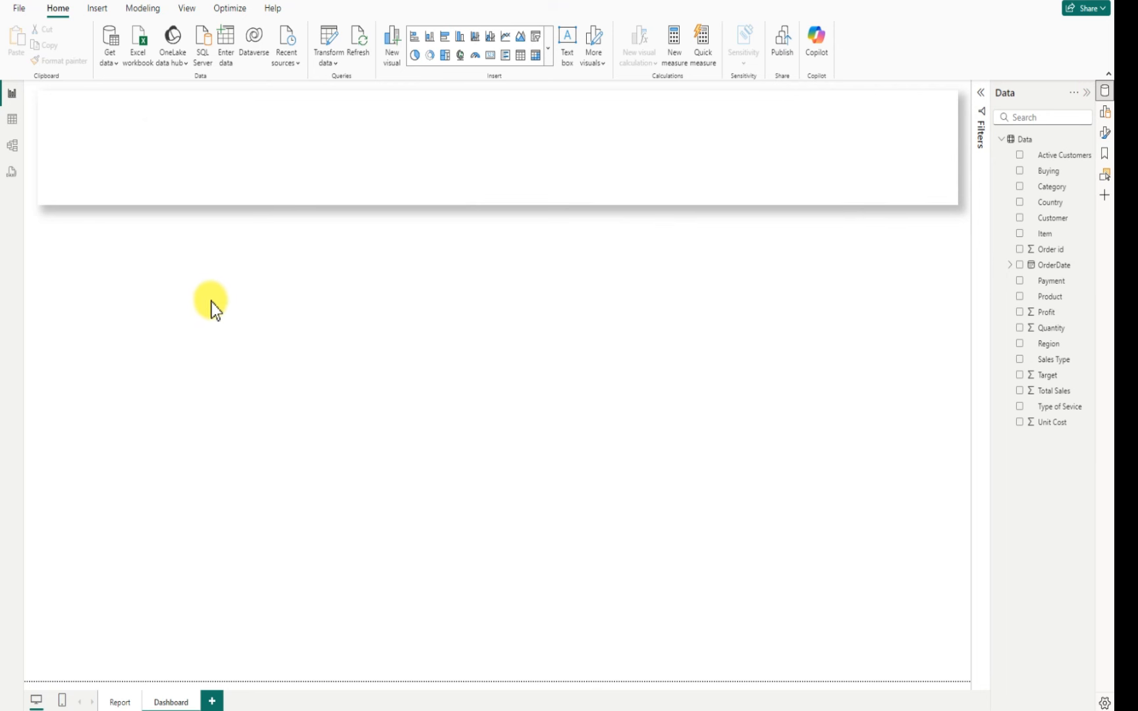
click(275, 145)
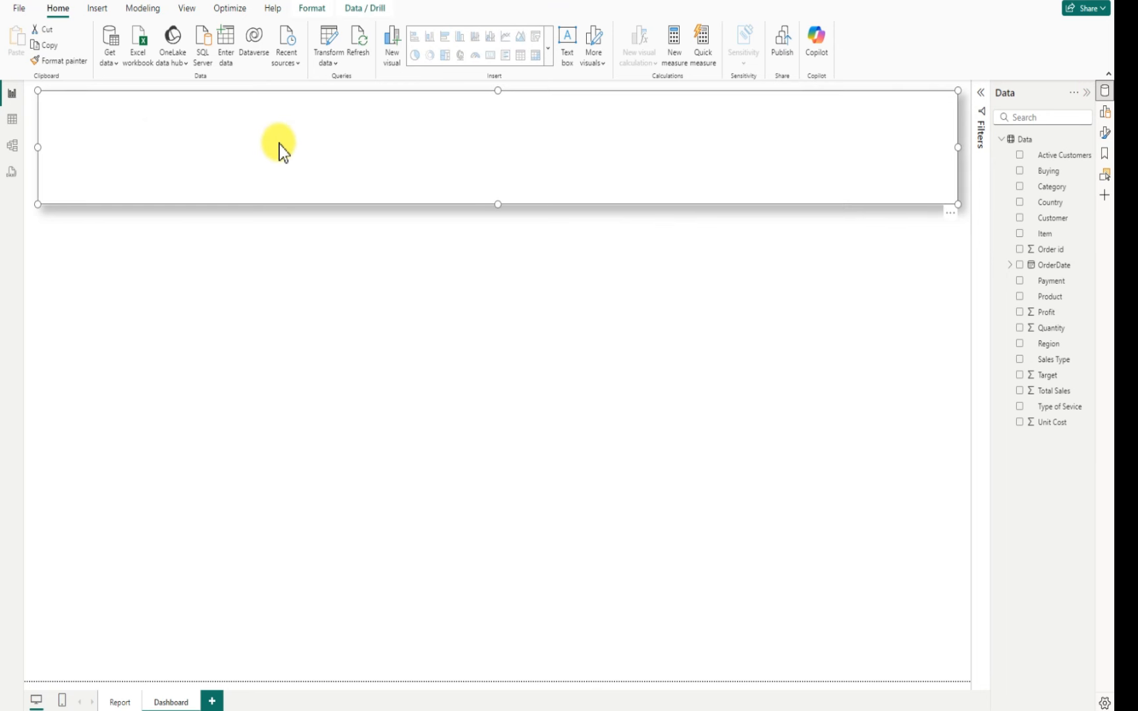
click(950, 213)
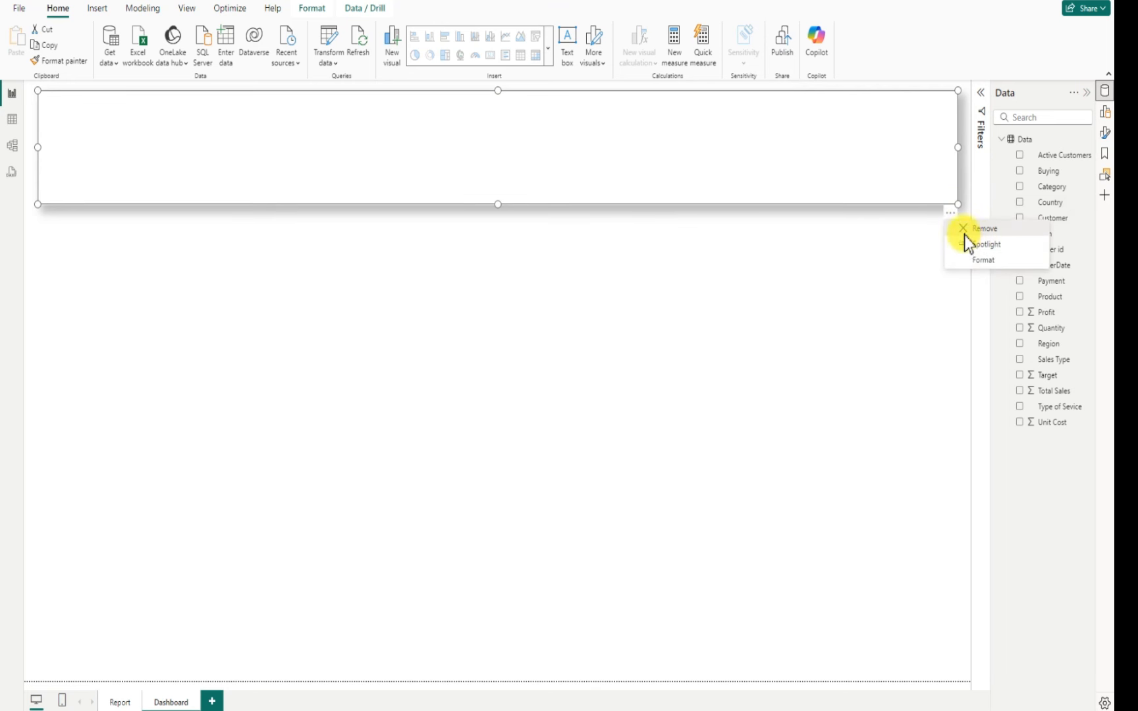
click(965, 229)
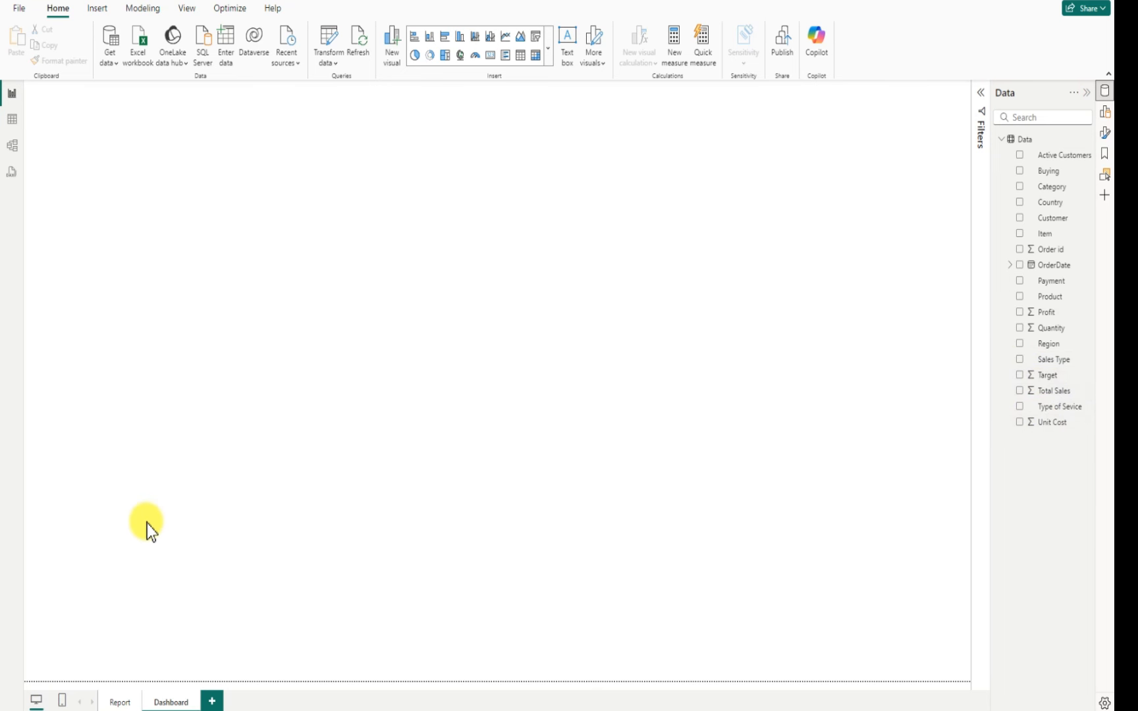
Add a card visual to the Dashboard page, move it near the page's upper-left corner and shrink its height and width
click(119, 702)
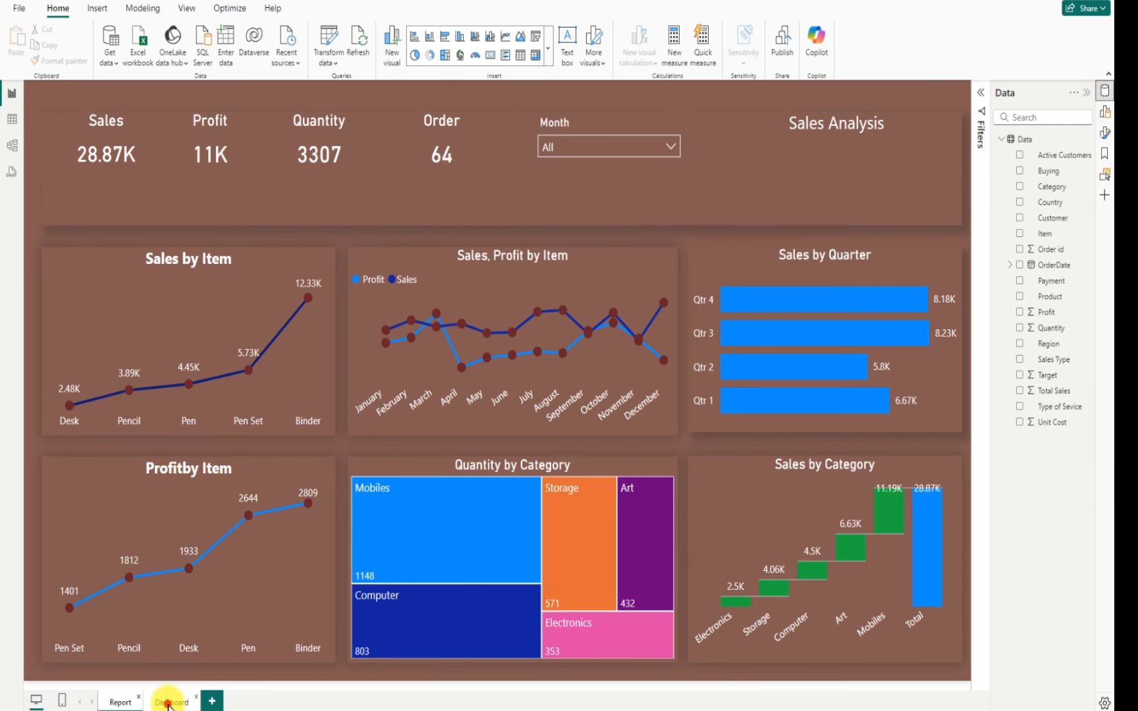
click(187, 704)
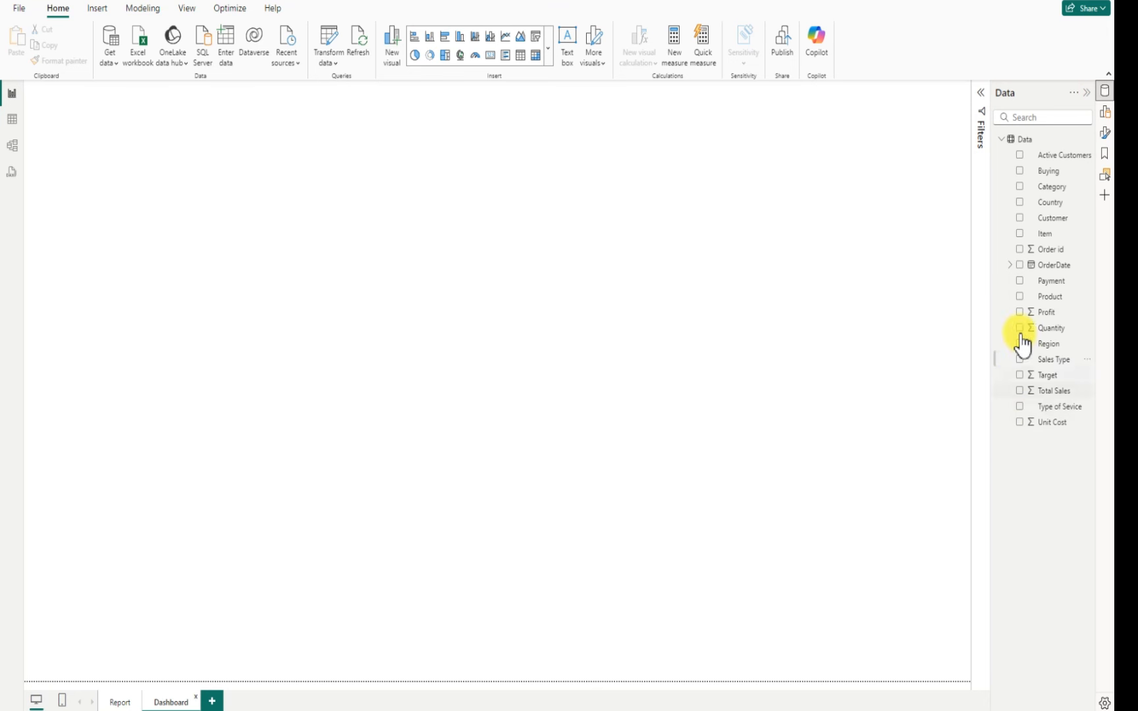
click(1105, 113)
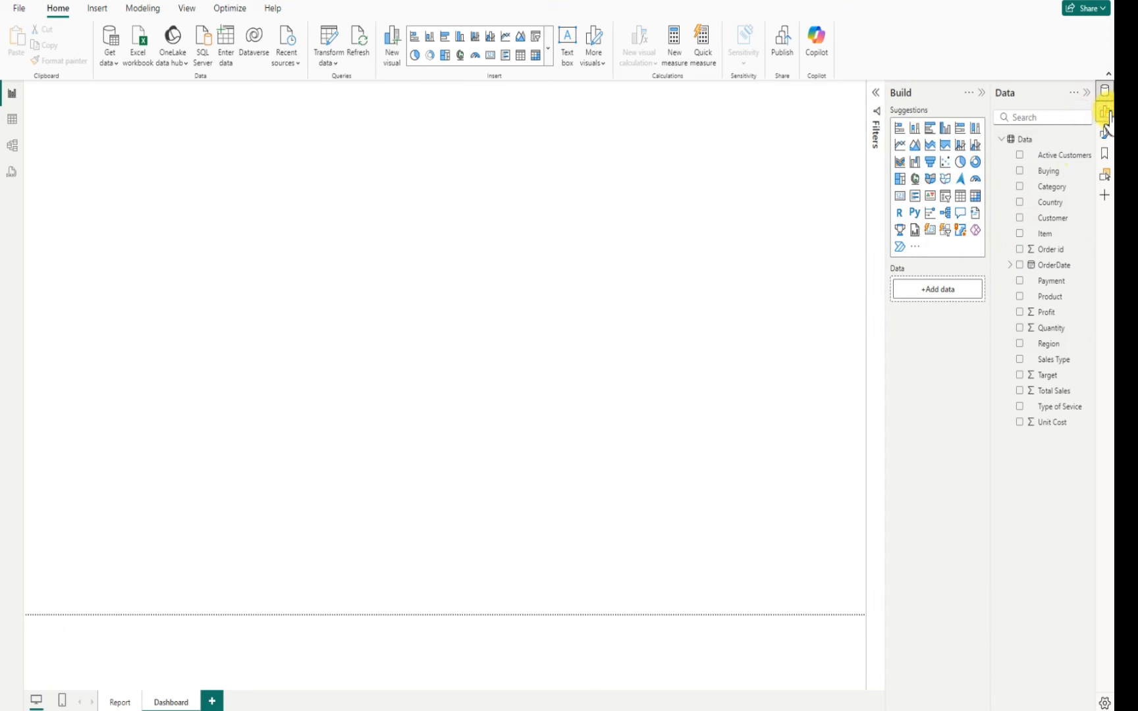
click(898, 197)
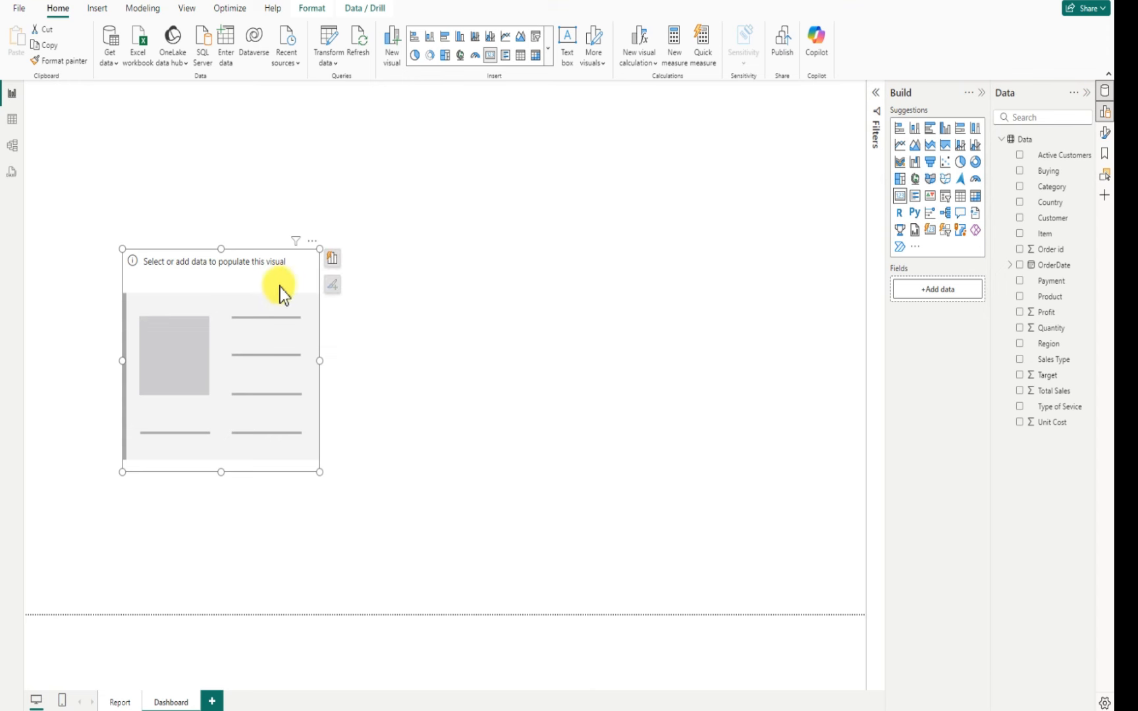
drag(279, 286, 232, 148)
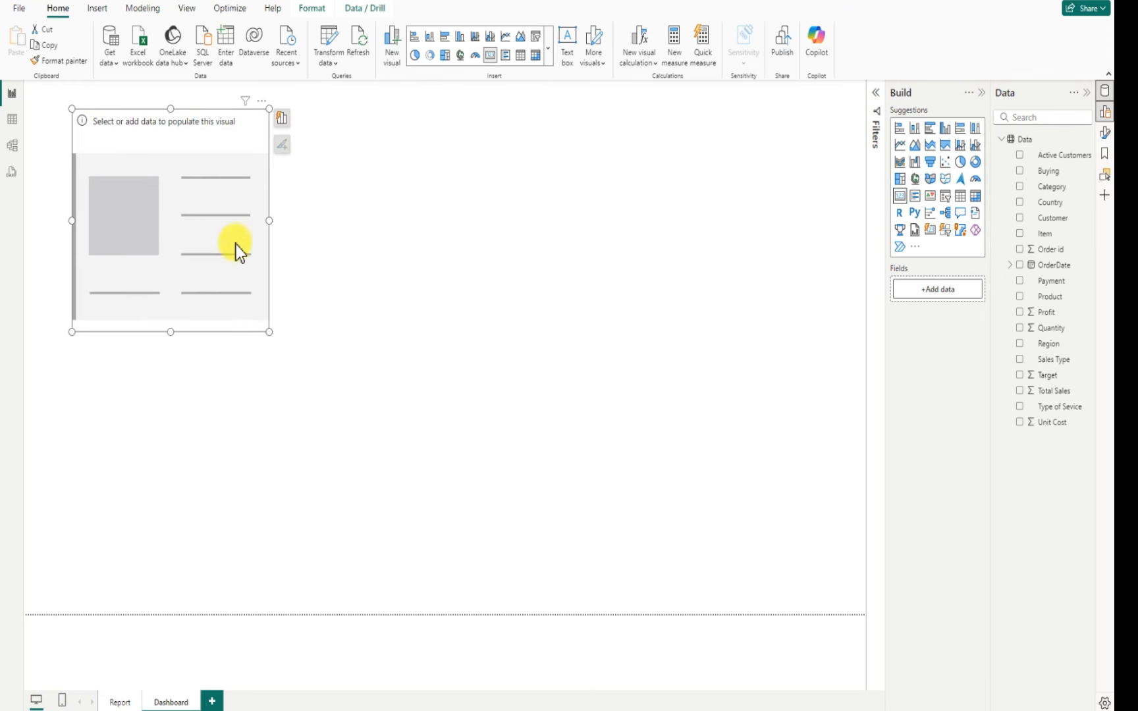
drag(170, 332, 176, 258)
drag(271, 183, 208, 179)
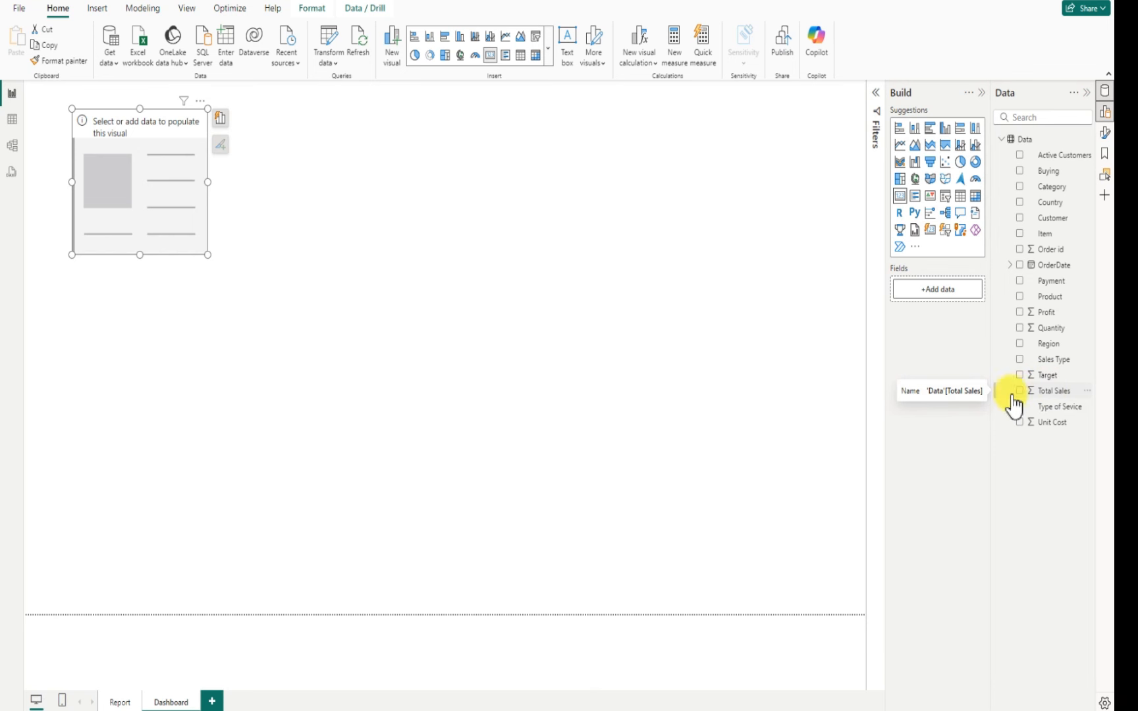
Fill the card with the Total Sales field
drag(1013, 403, 950, 286)
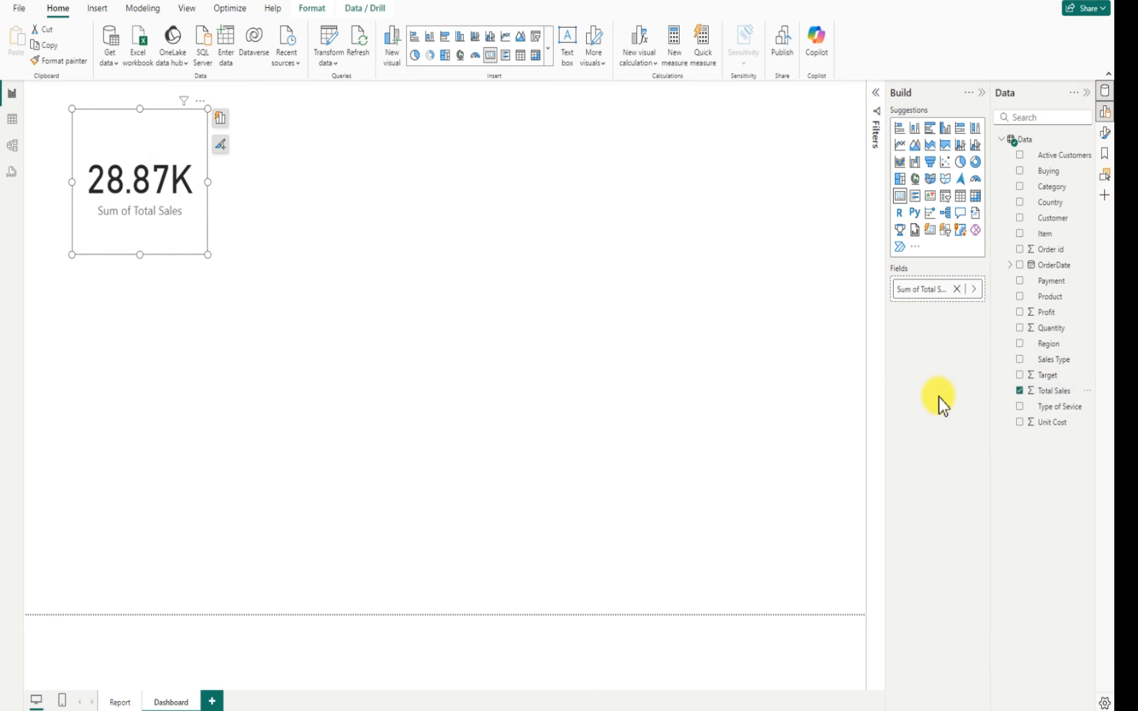
click(956, 290)
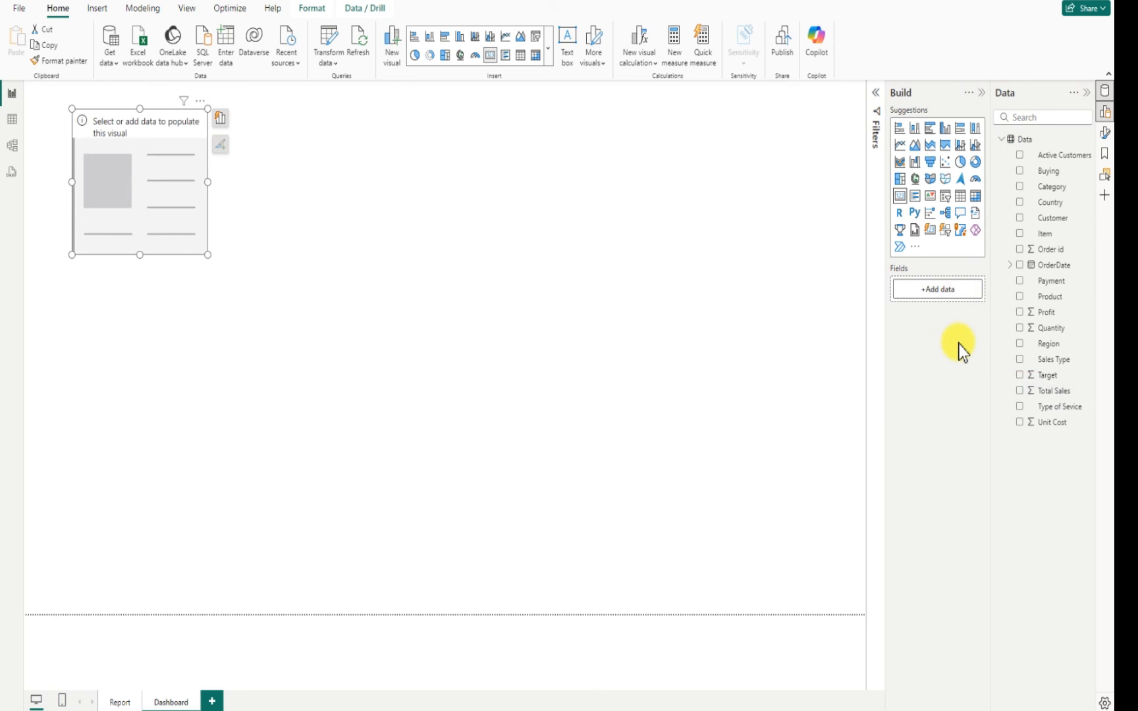
click(1026, 395)
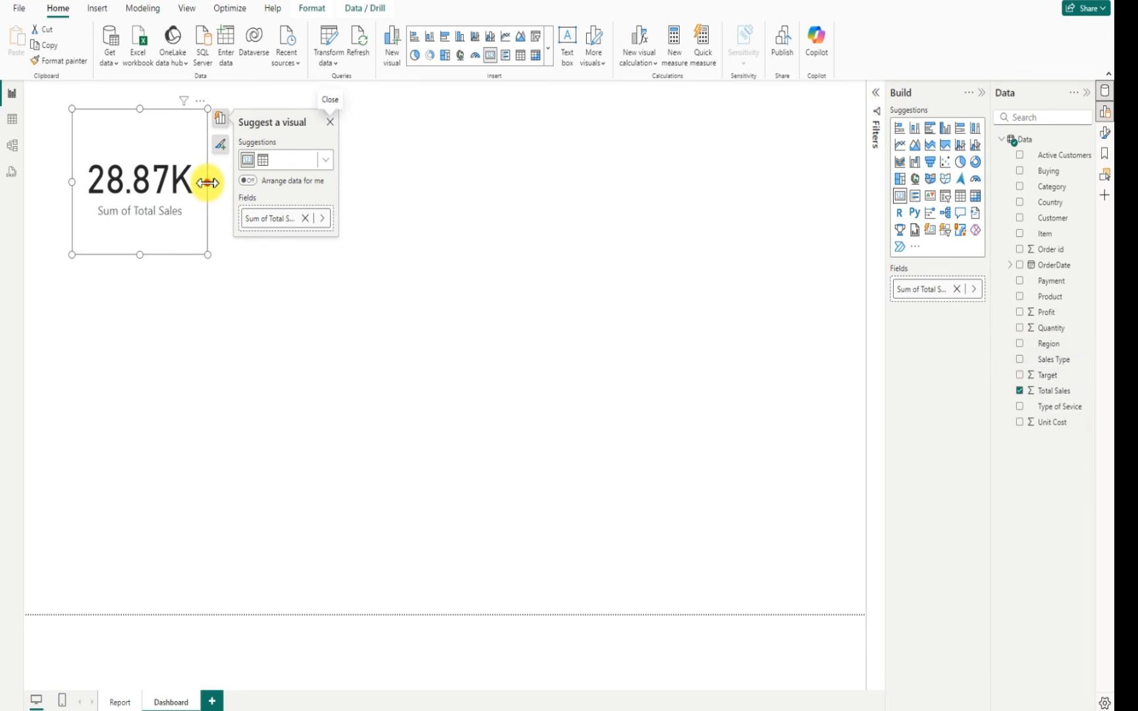
Resize the Total Sales card to about 224 wide by 129 high and place it at about 59 horizontal, 88 vertical
drag(206, 181, 236, 175)
drag(154, 256, 158, 222)
drag(165, 128, 156, 164)
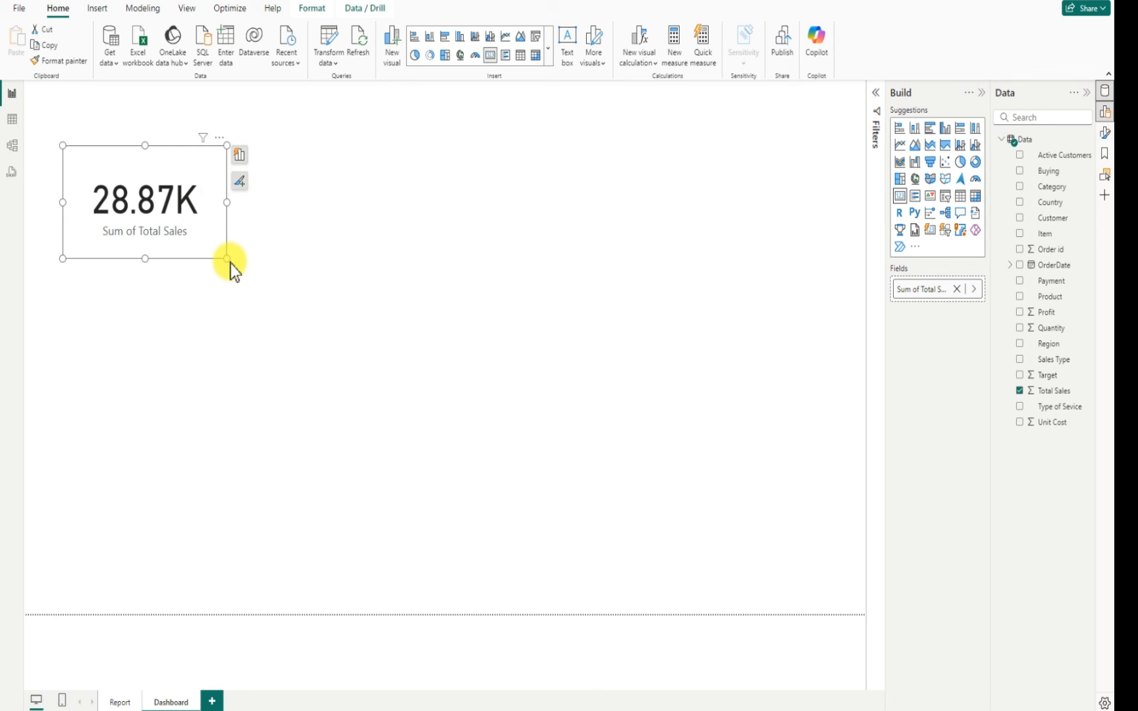
drag(228, 258, 208, 243)
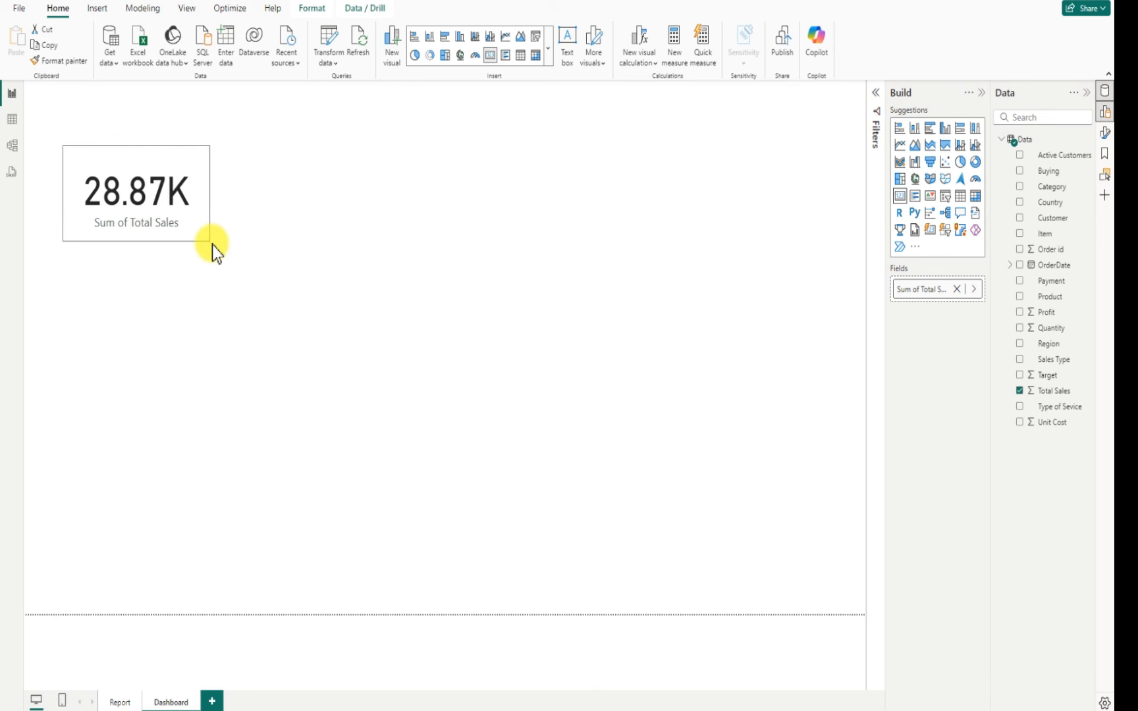
click(158, 224)
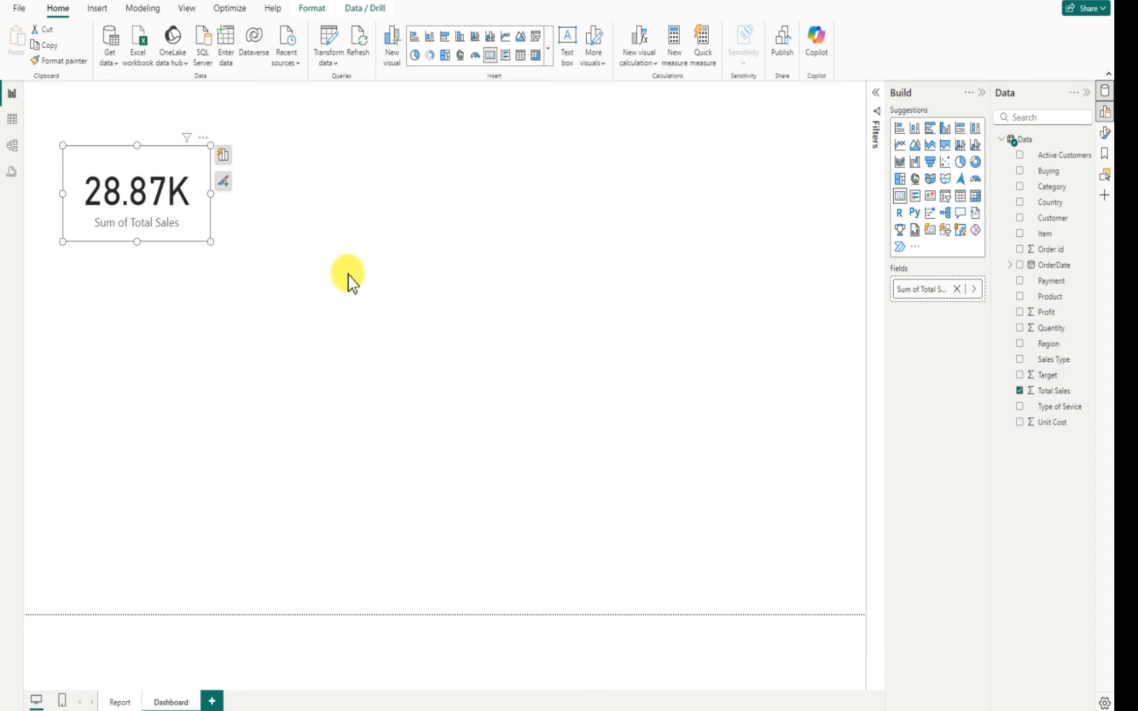
Turn off the background of the Total Sales card in its size and style formatting
click(201, 138)
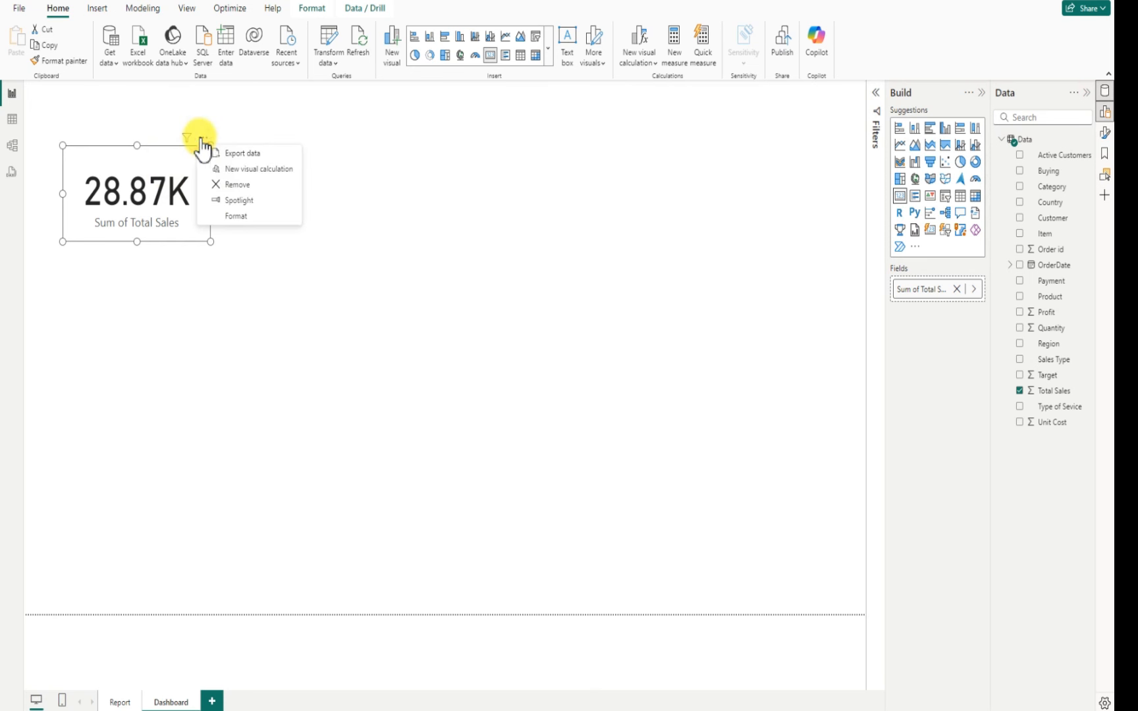
click(239, 218)
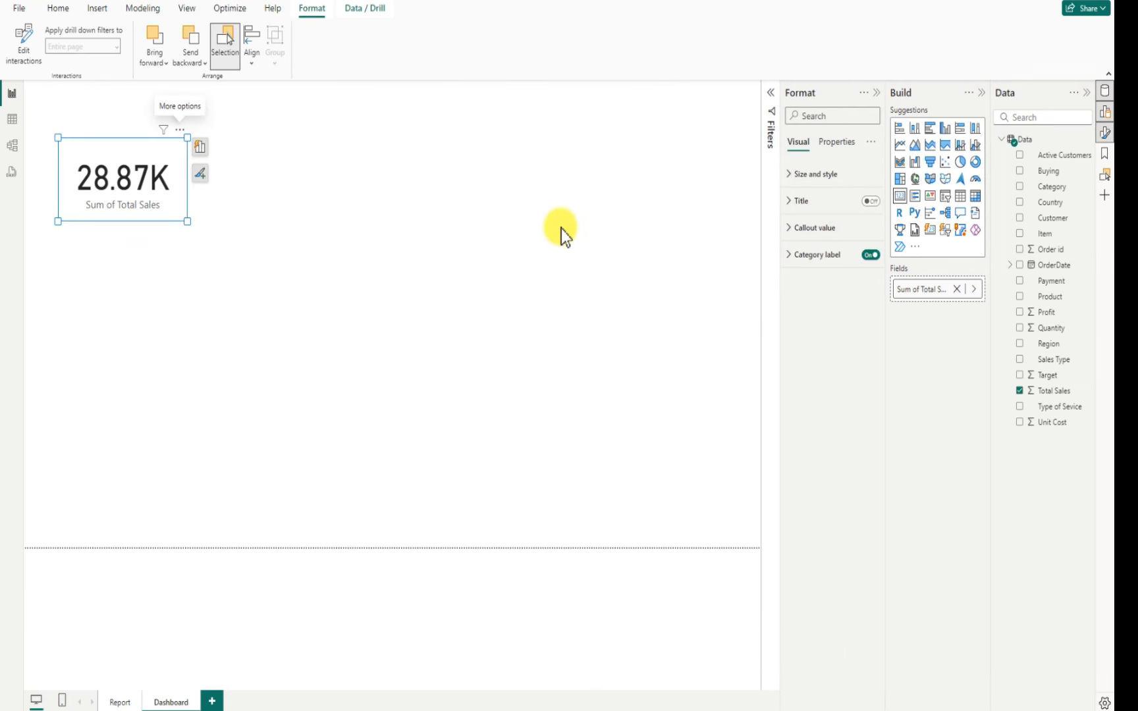
click(789, 175)
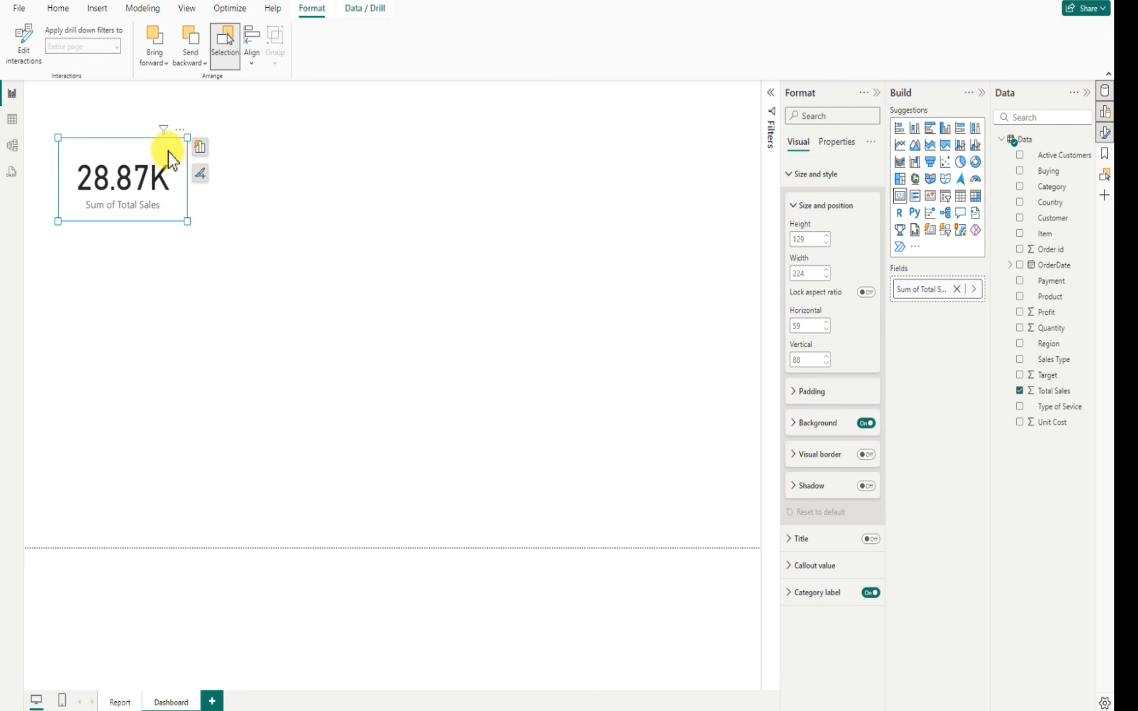
click(858, 432)
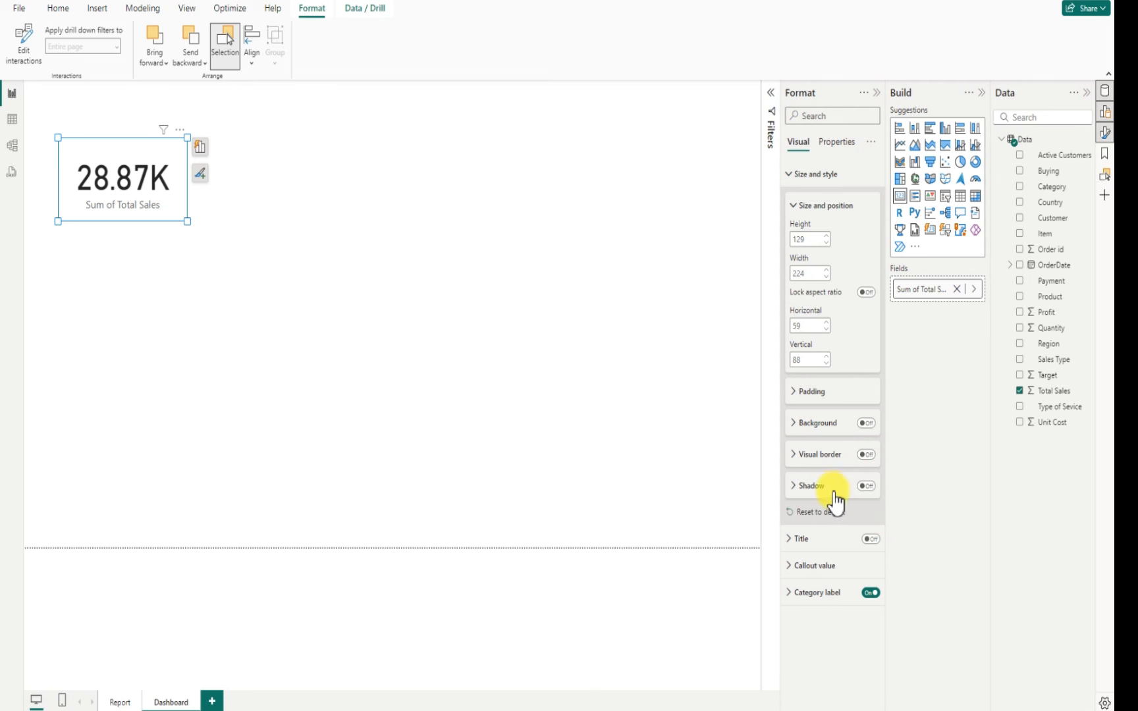
Try a shadow on the Total Sales card using the Report page as reference, and turn the shadow back off
click(793, 486)
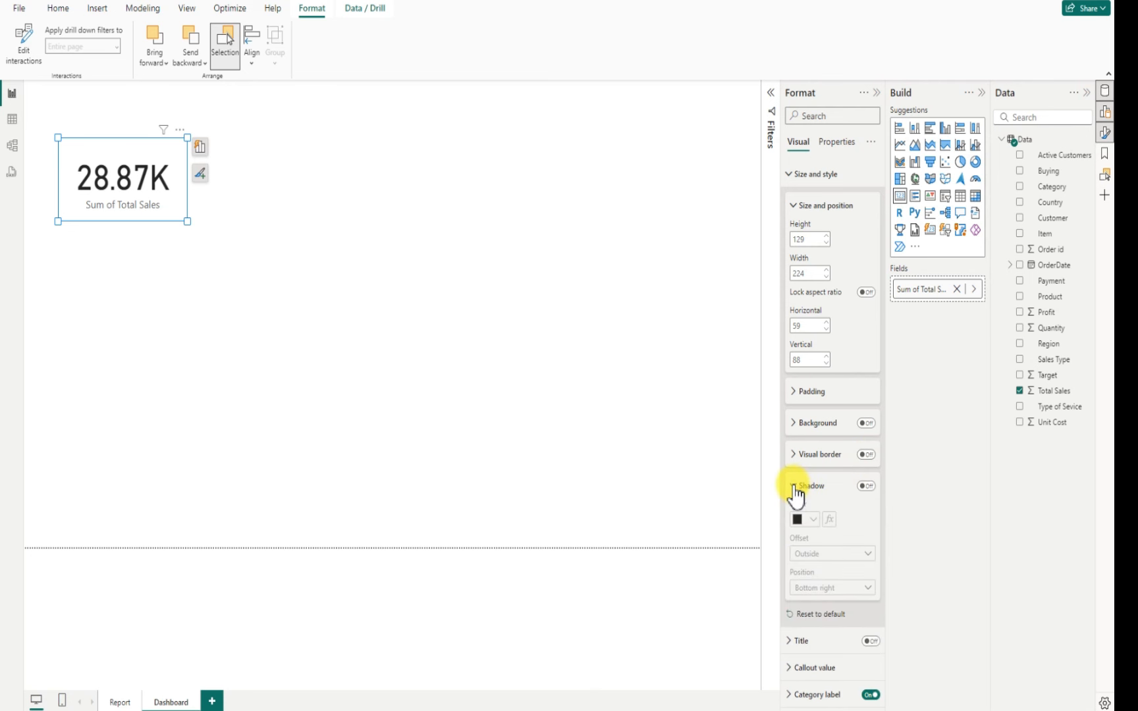
click(865, 486)
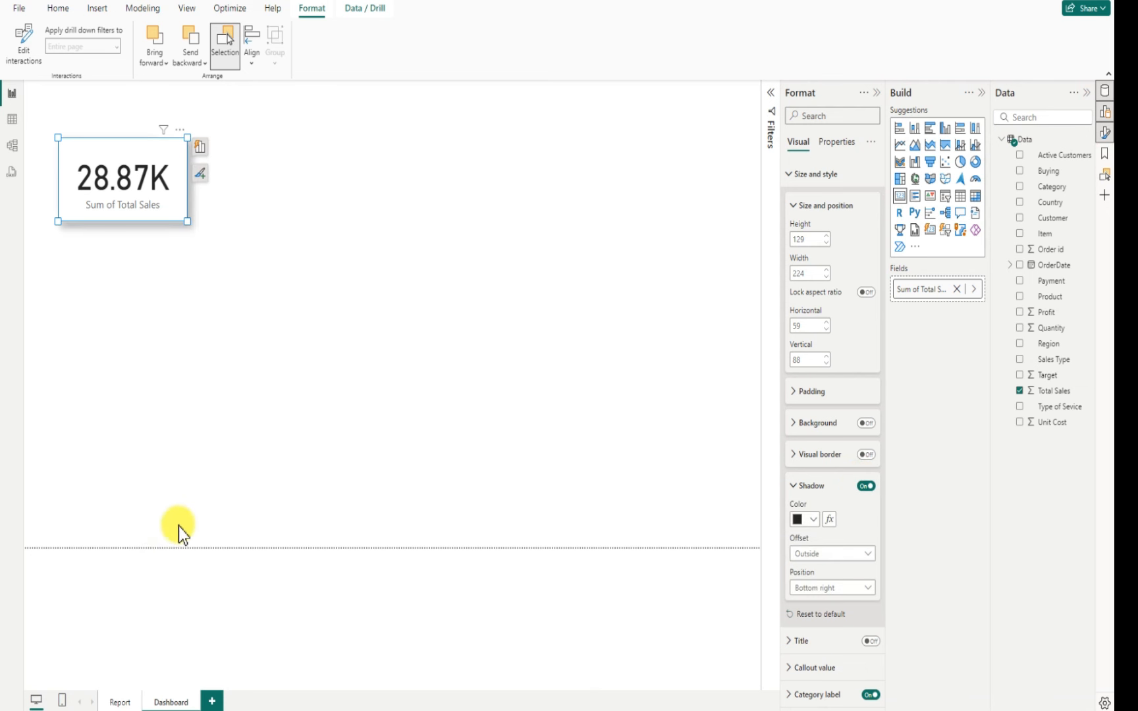
click(119, 702)
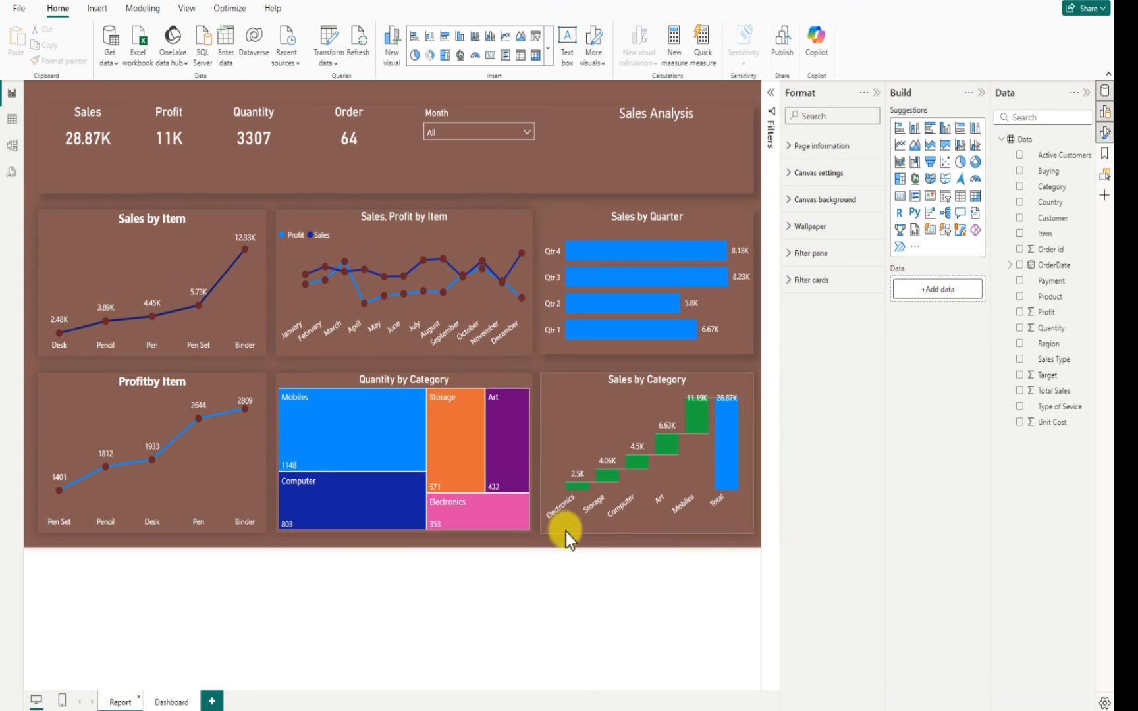
click(169, 702)
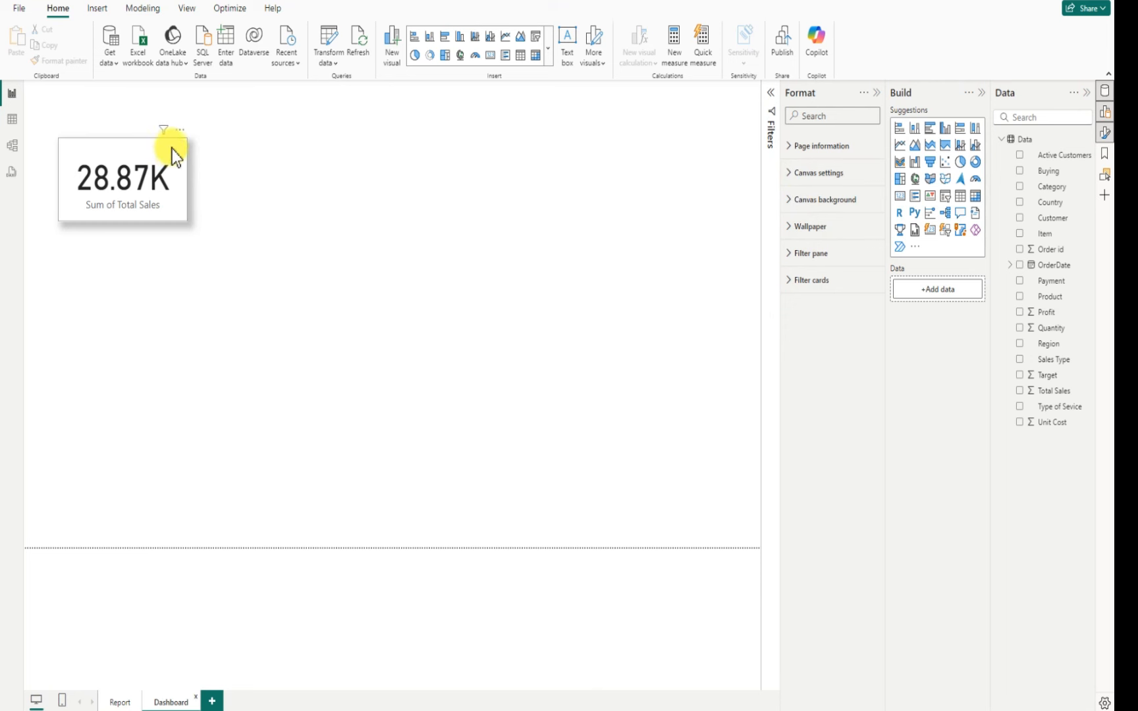
click(178, 131)
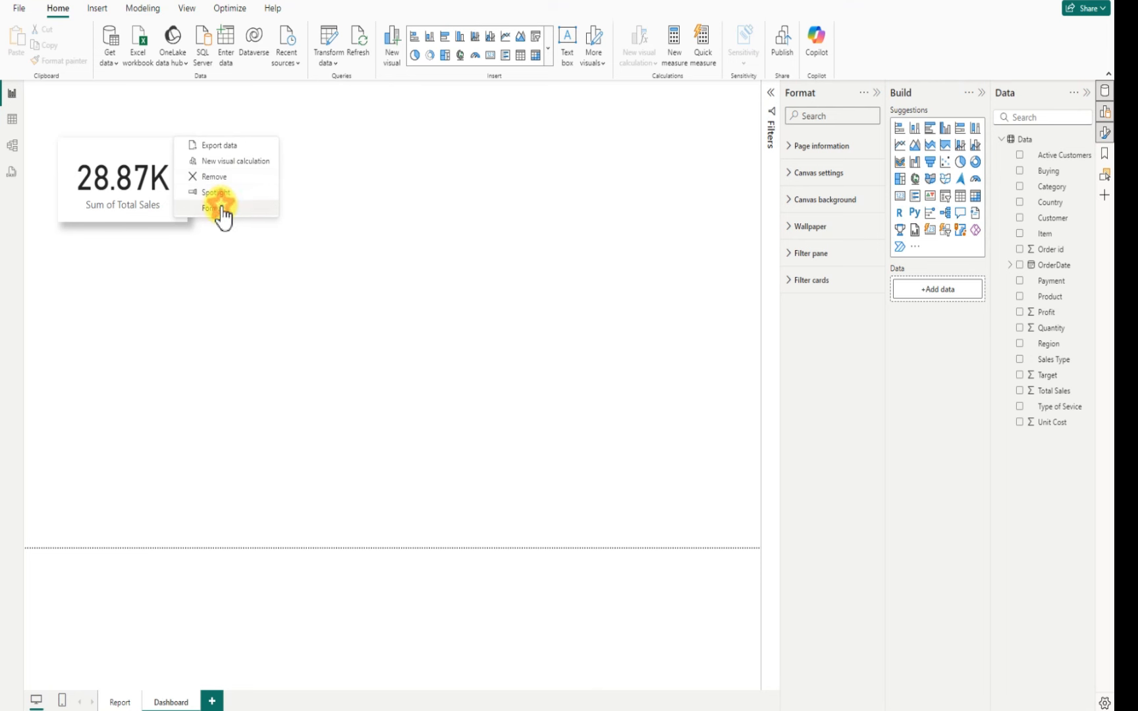
key(Escape)
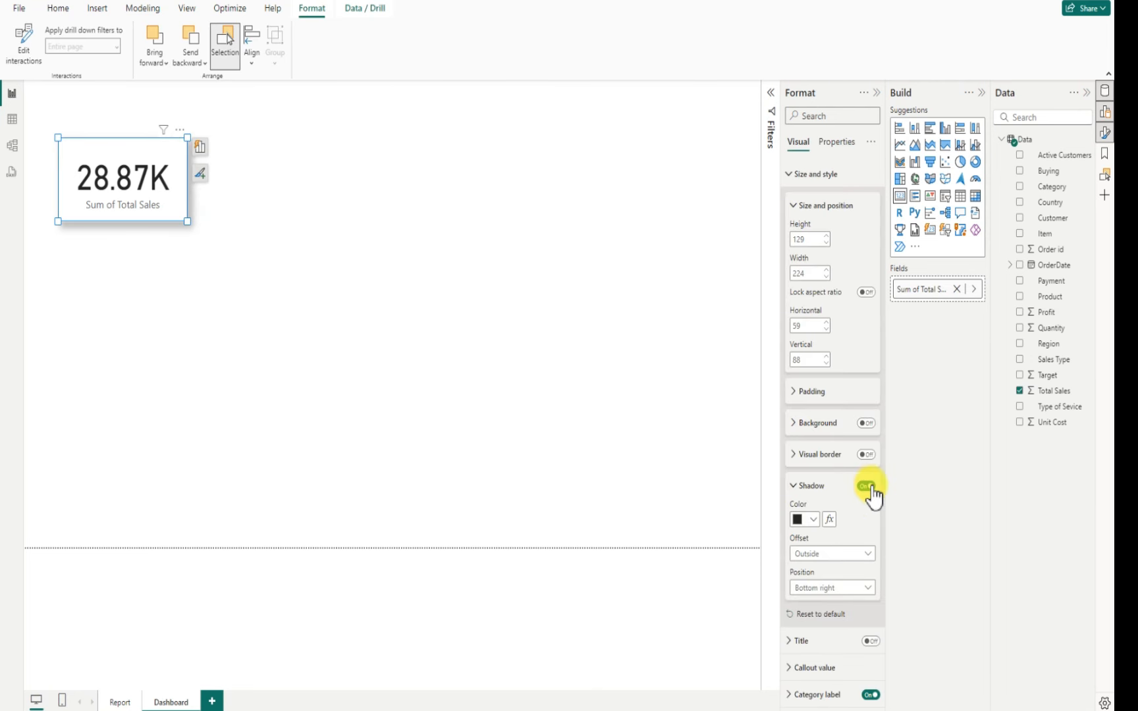
click(866, 487)
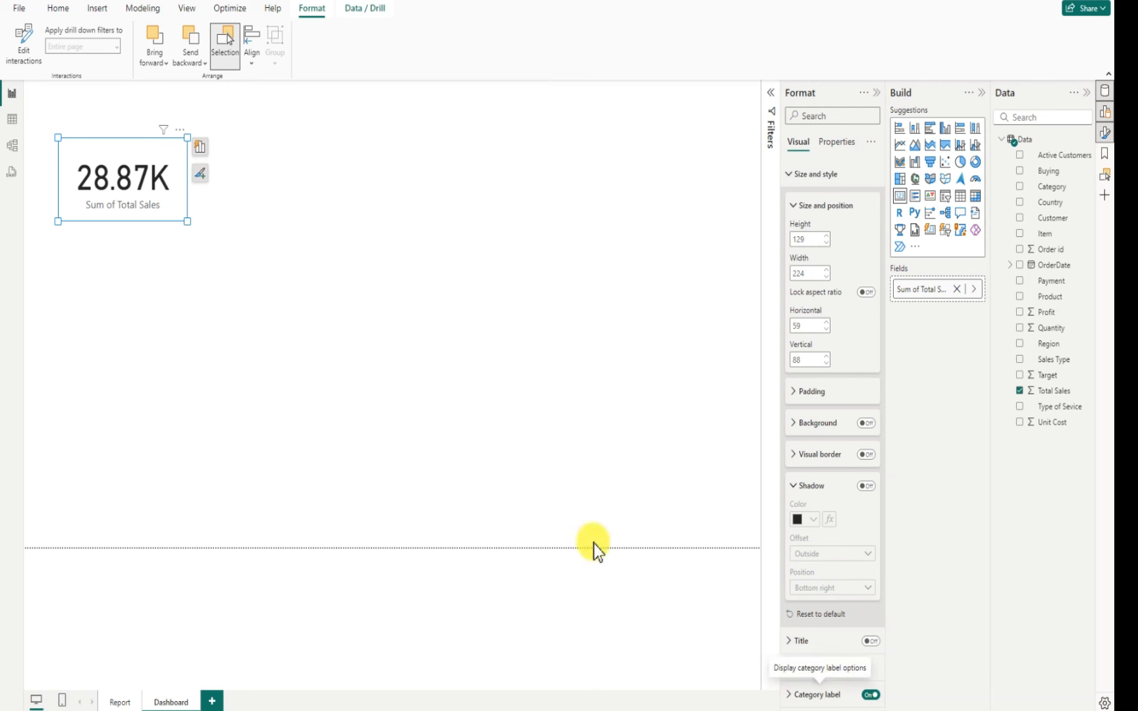
Replace the card's category label with a visual title reading "Total Sales"
click(140, 210)
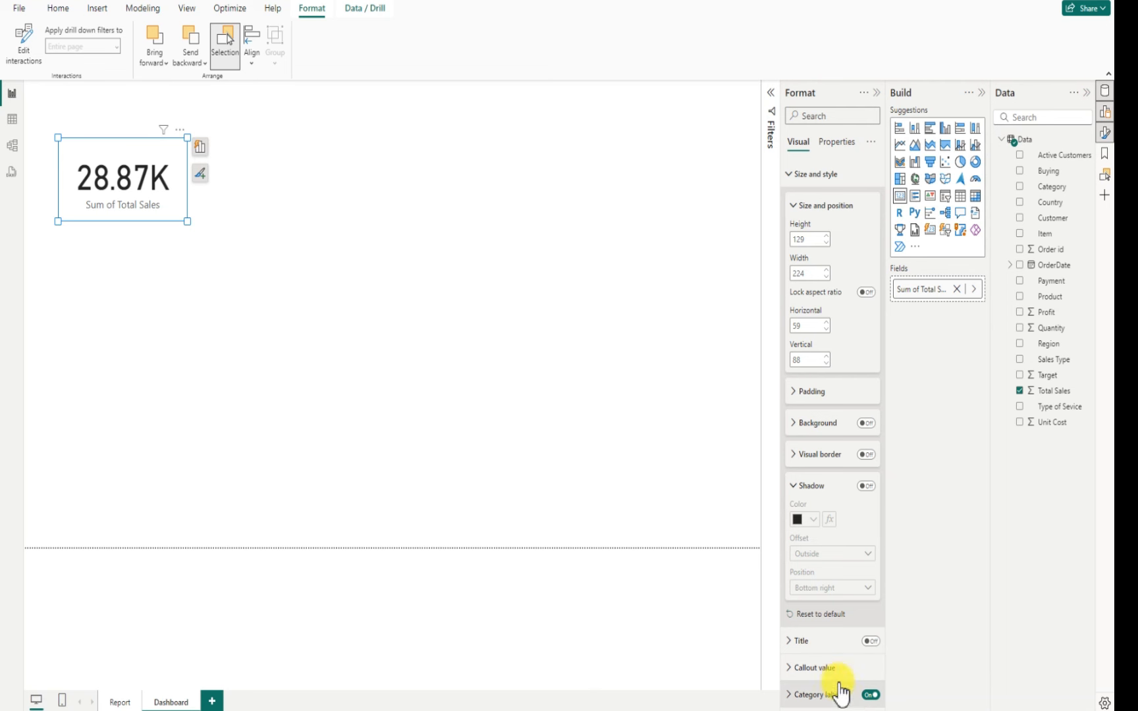
click(871, 694)
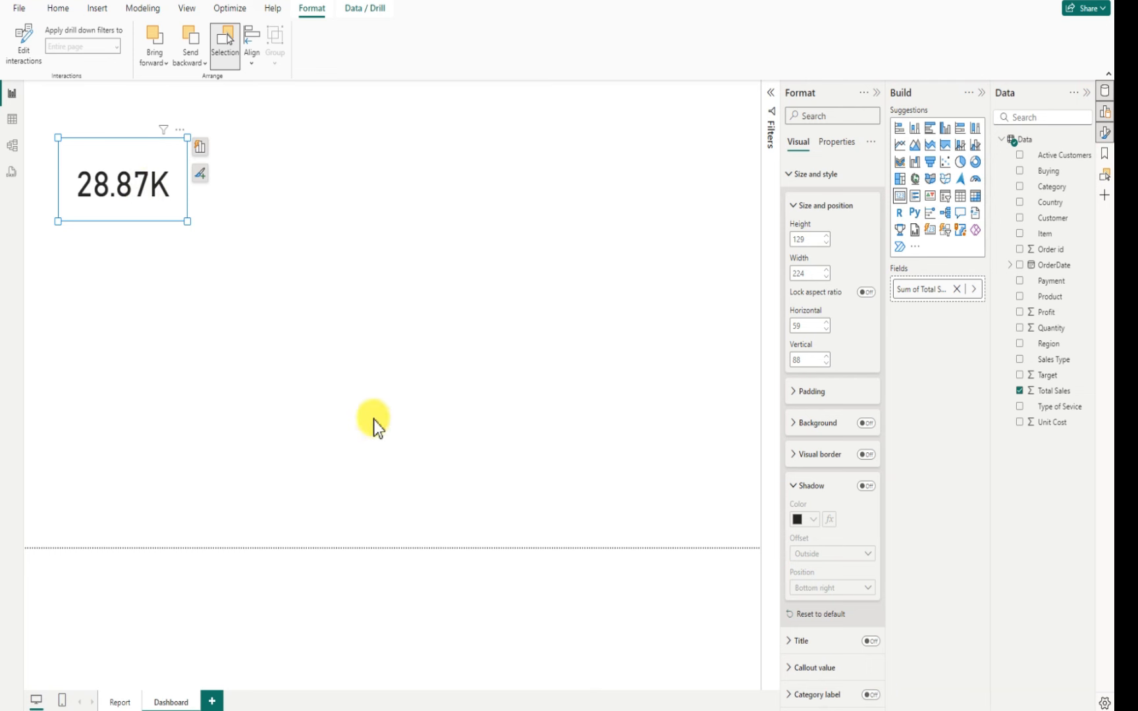
click(870, 642)
click(92, 146)
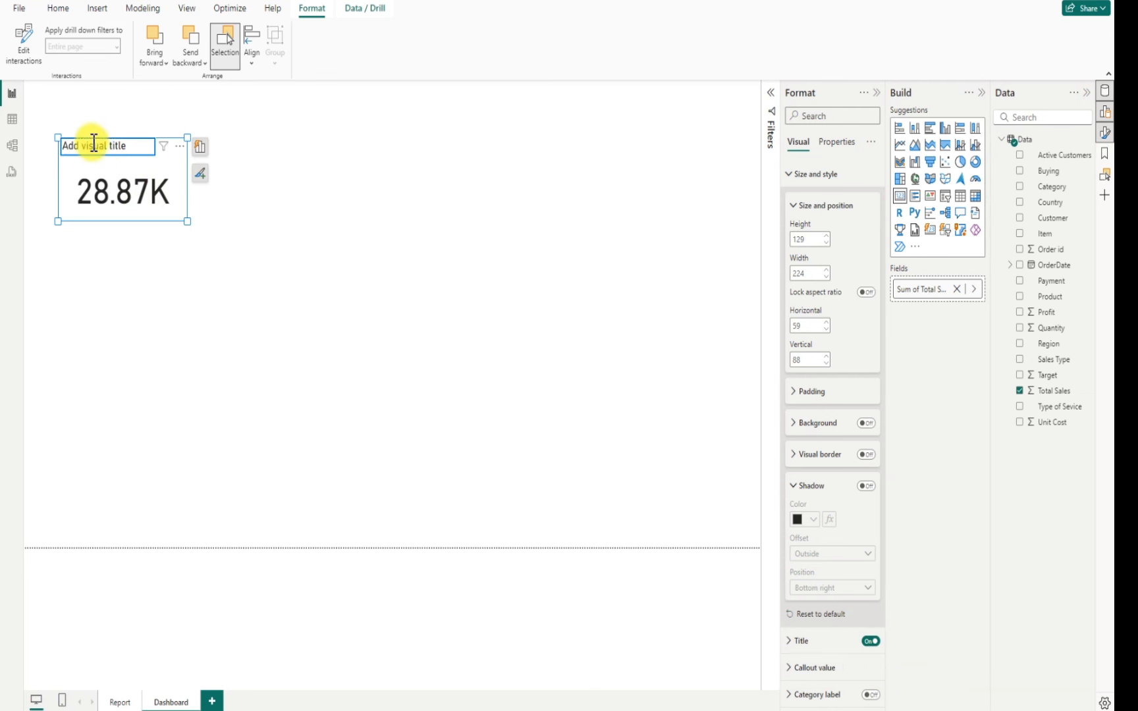
click(788, 642)
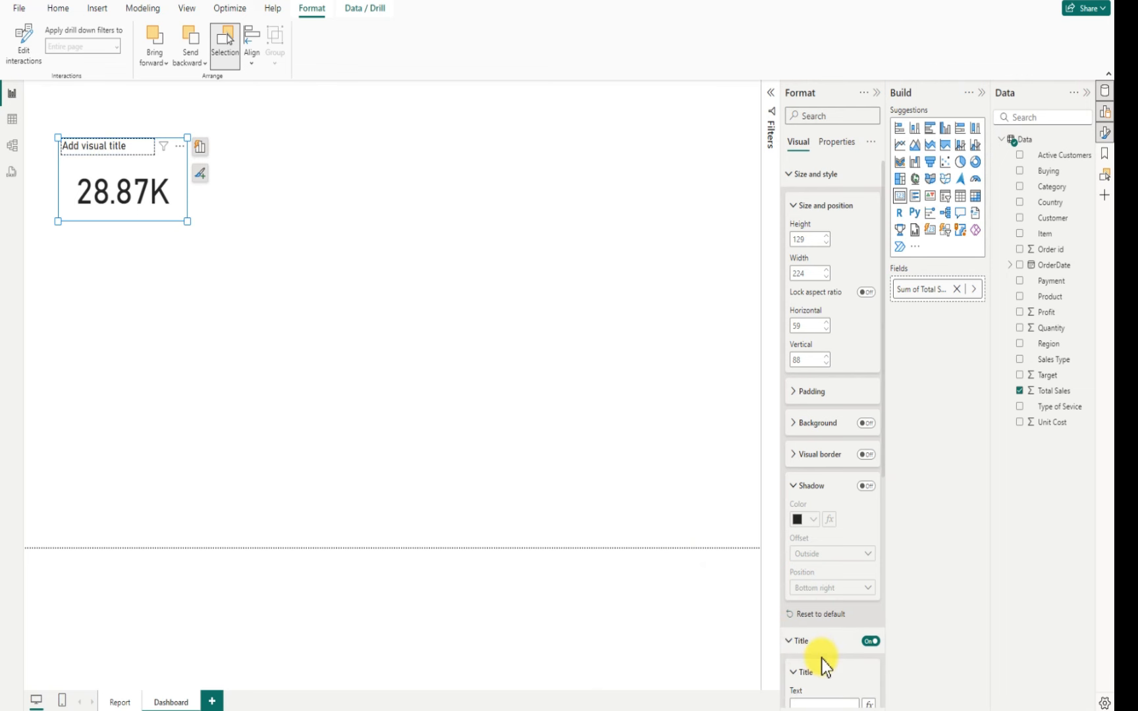
scroll(821, 658, down, 3)
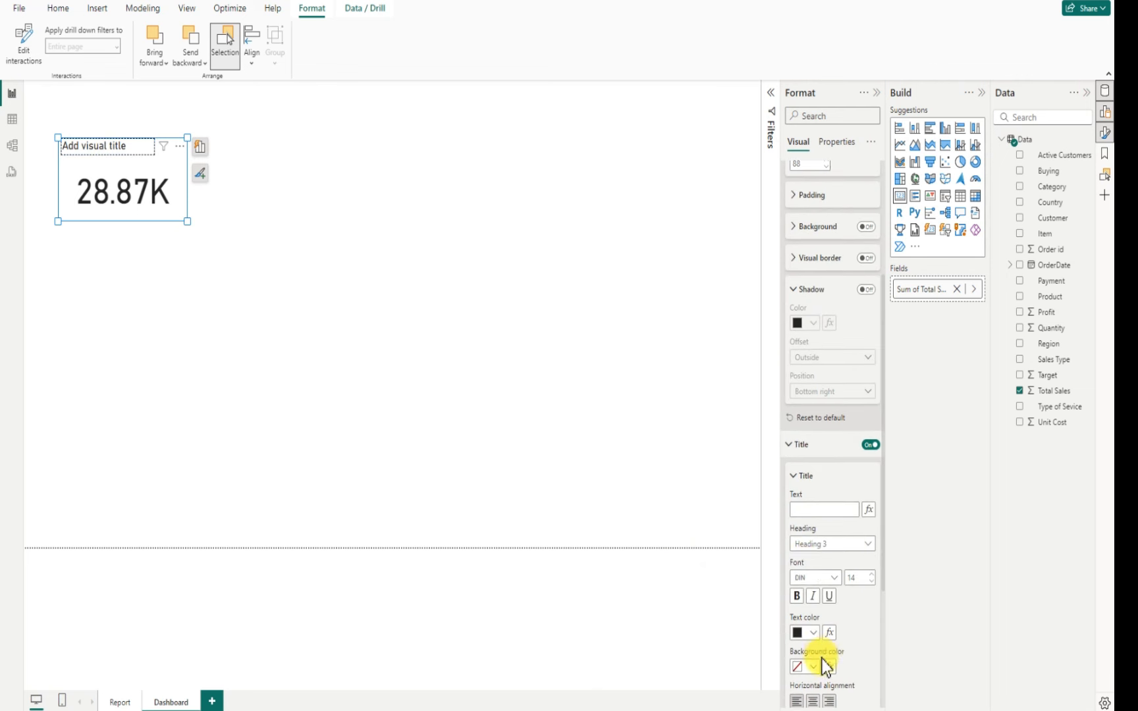
click(816, 510)
text(Total Sales)
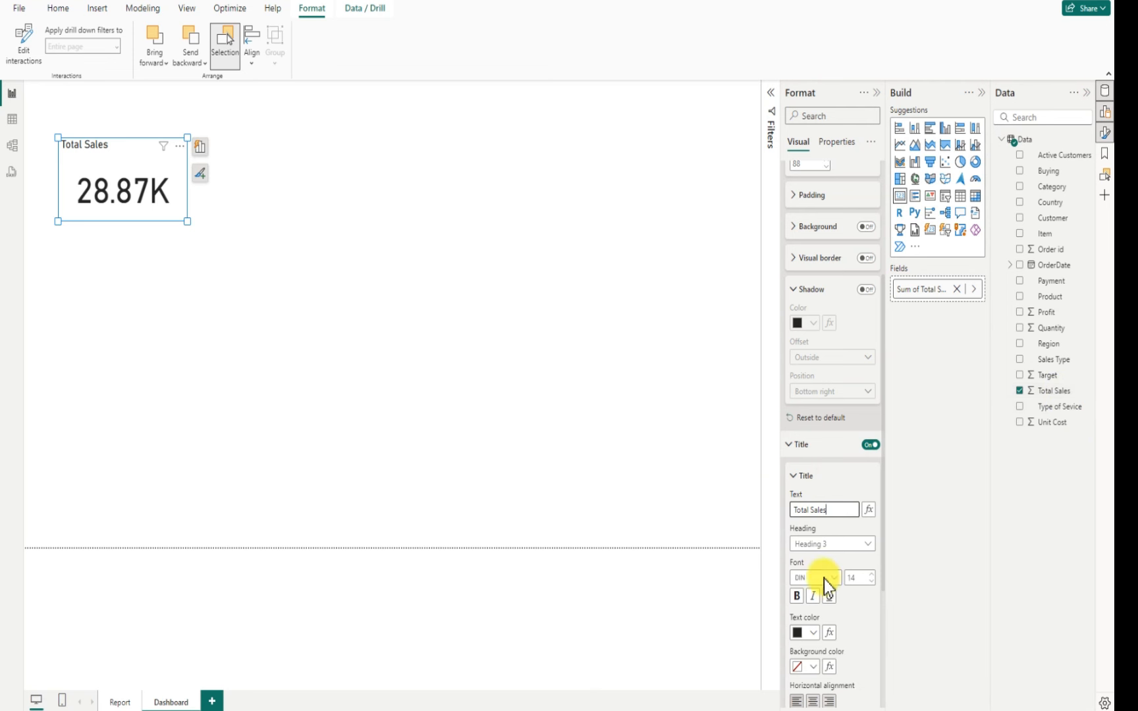
Try the left and right title alignments on the Total Sales card and settle on centred horizontal alignment
scroll(854, 658, down, 3)
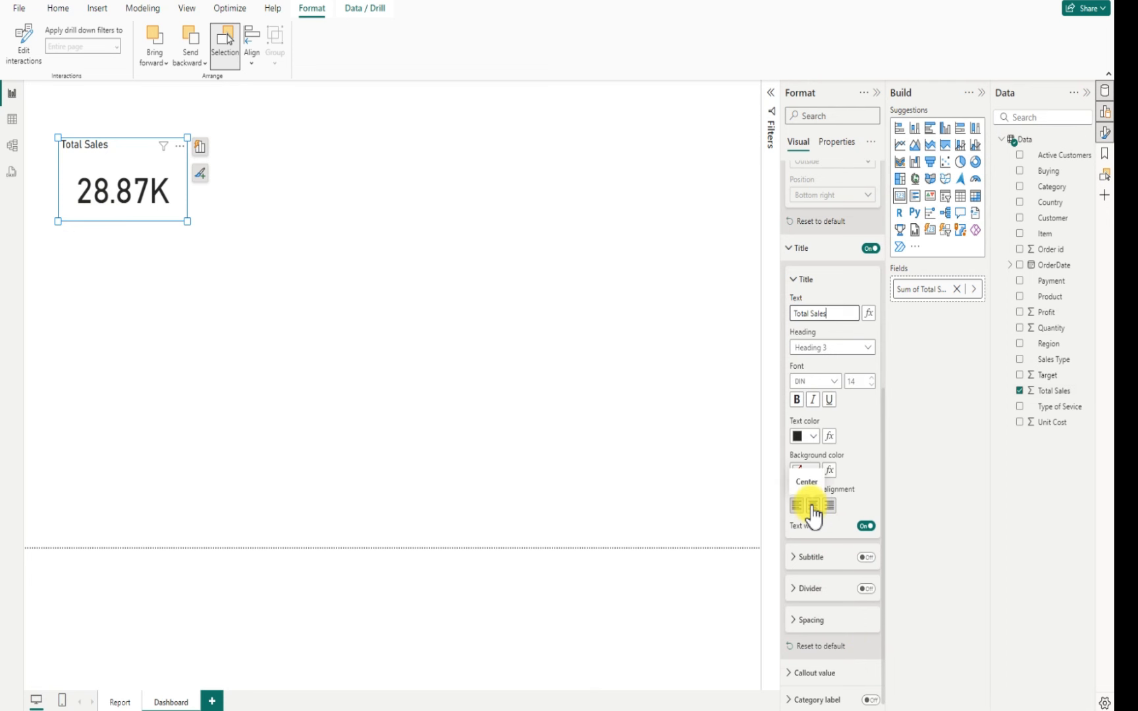
click(813, 507)
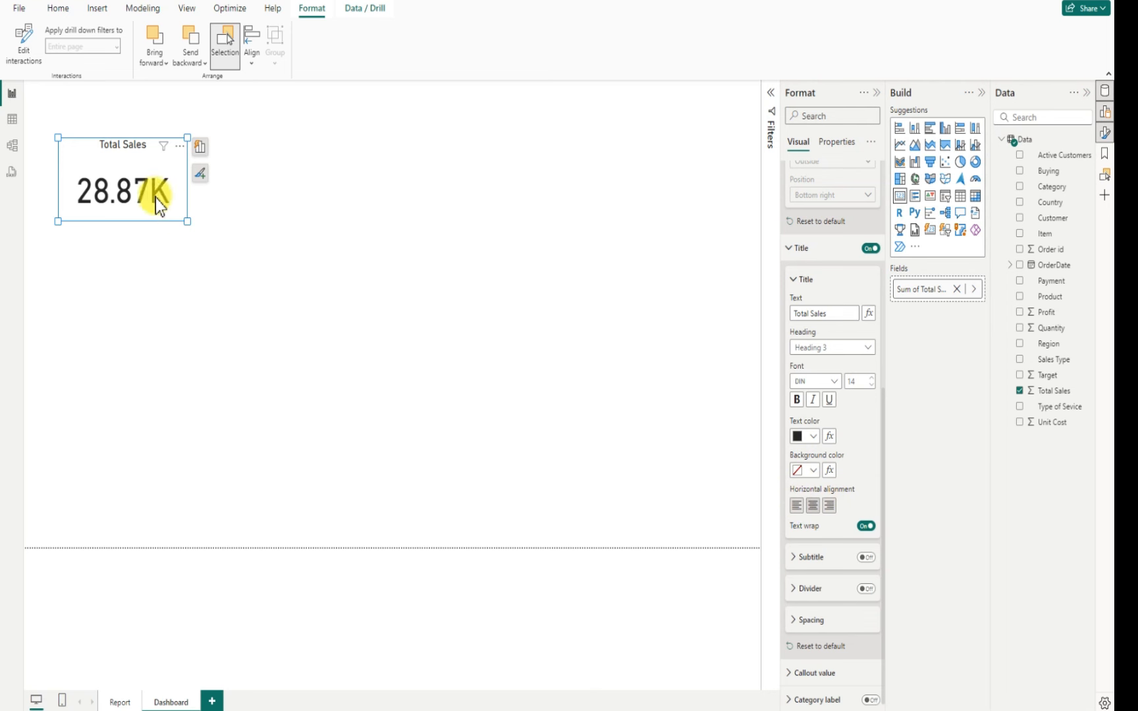
click(796, 507)
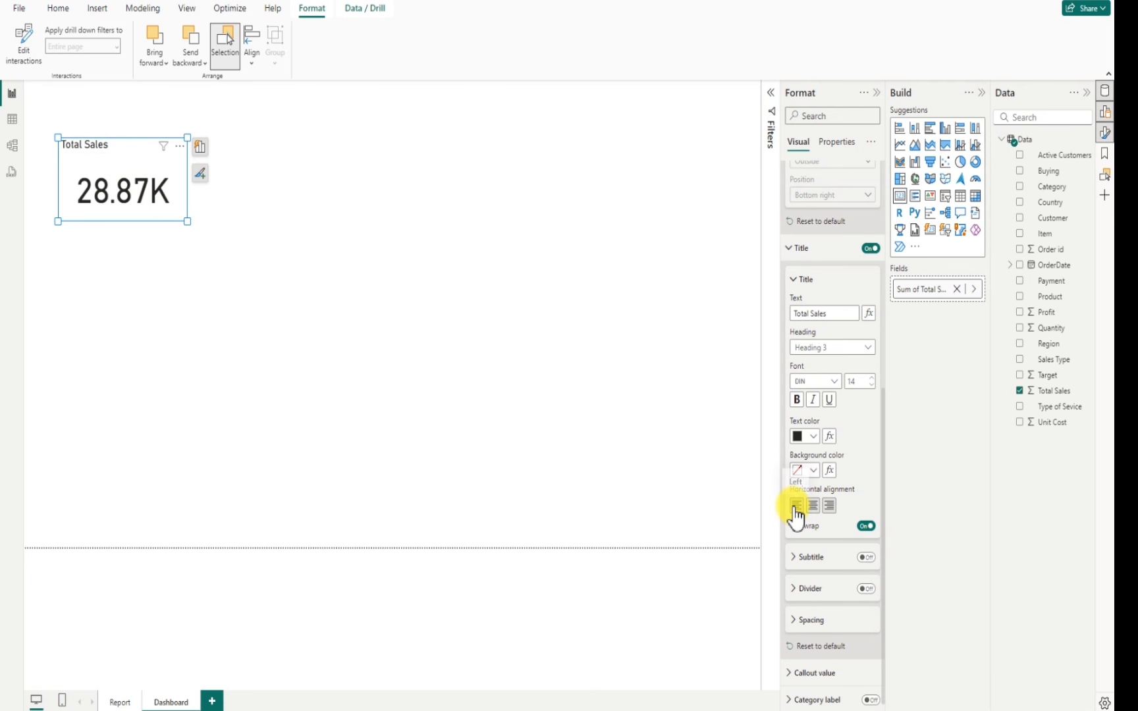
click(830, 505)
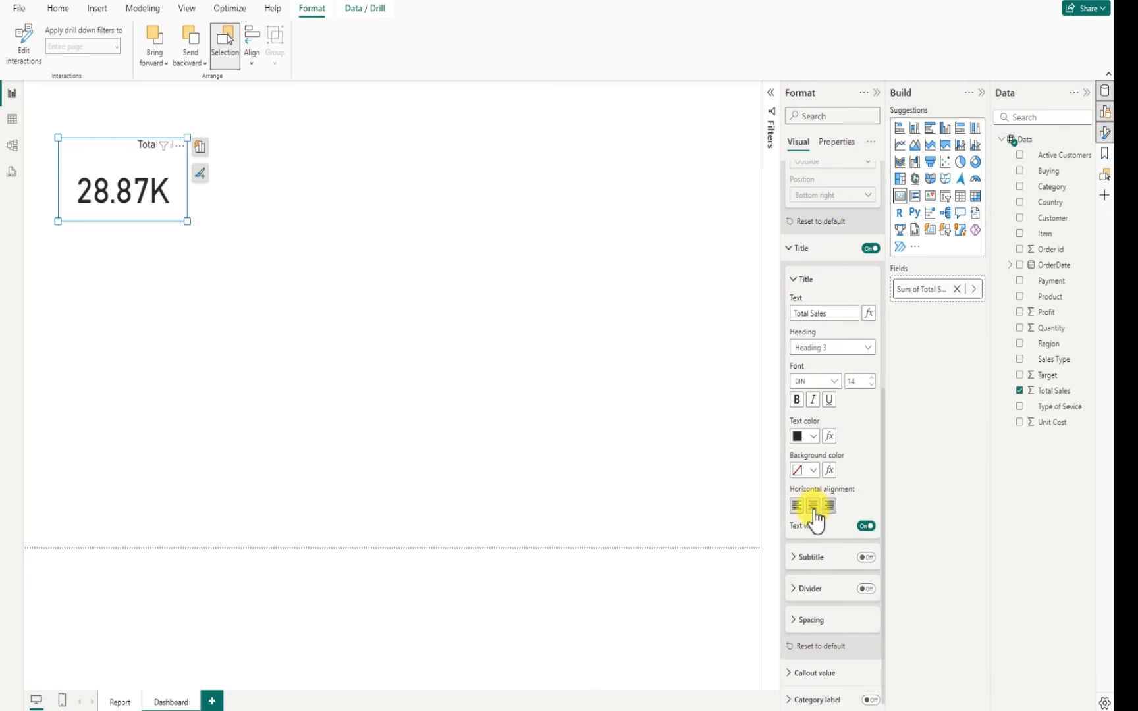
click(813, 507)
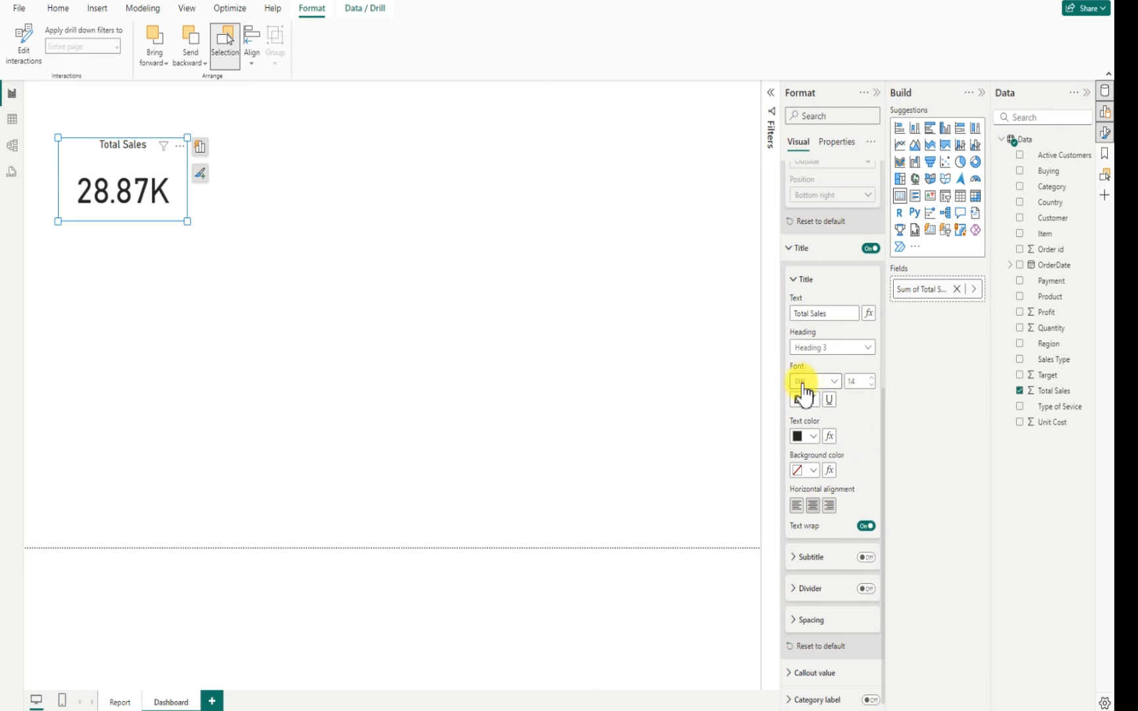
Set the font of the Total Sales card's title to Segoe UI Bold
click(833, 387)
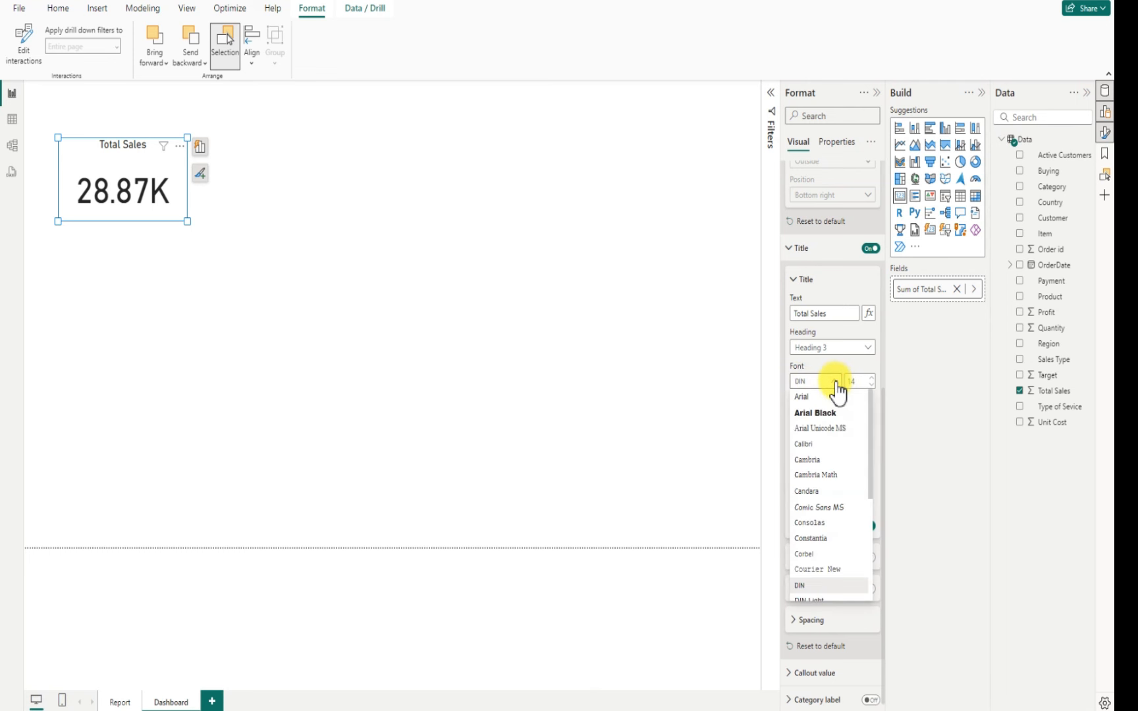
scroll(825, 475, down, 5)
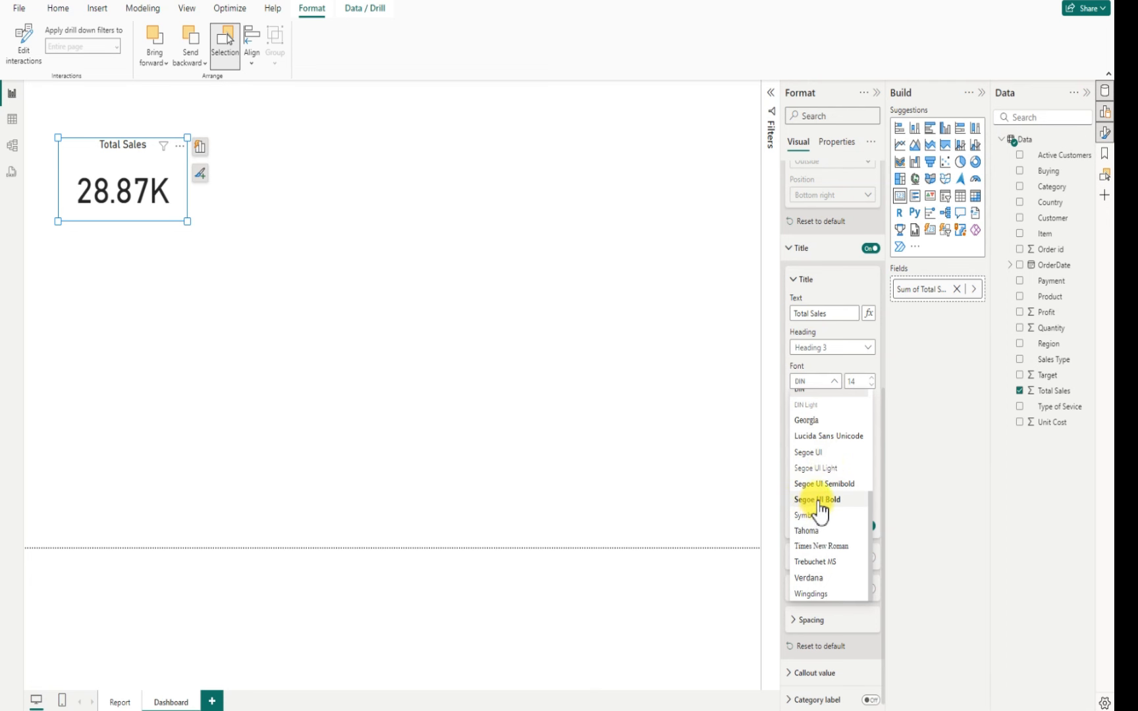
click(817, 500)
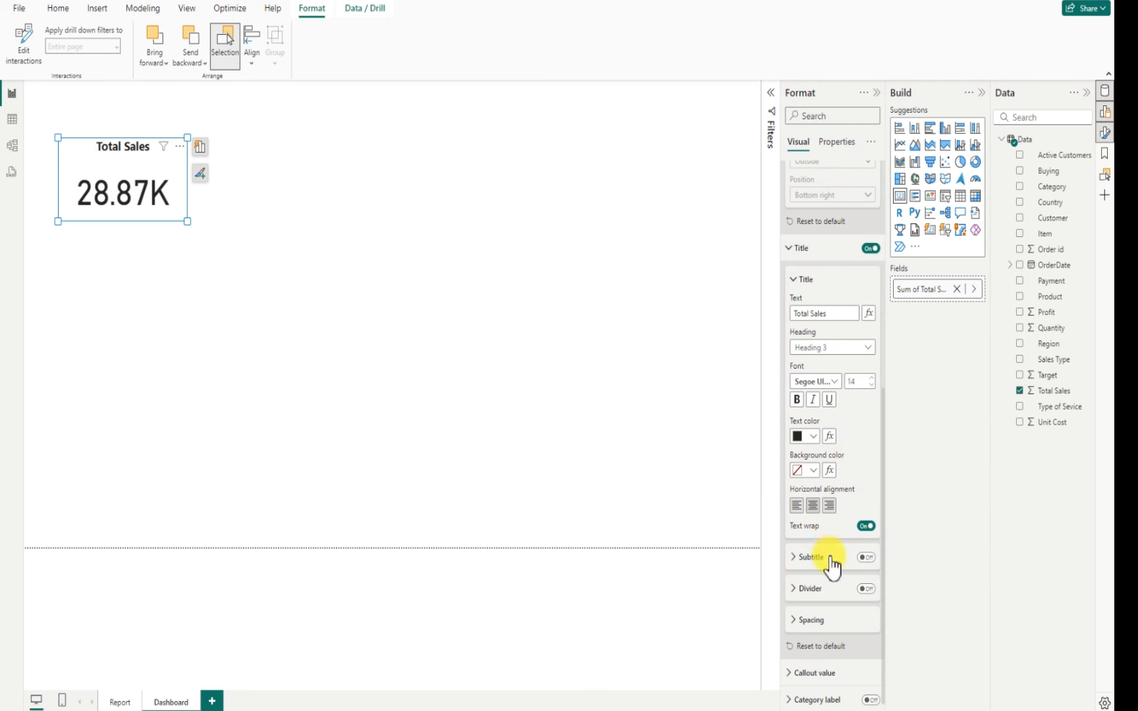
Set the font of the card's callout value to Segoe UI Bold
scroll(827, 563, down, 1)
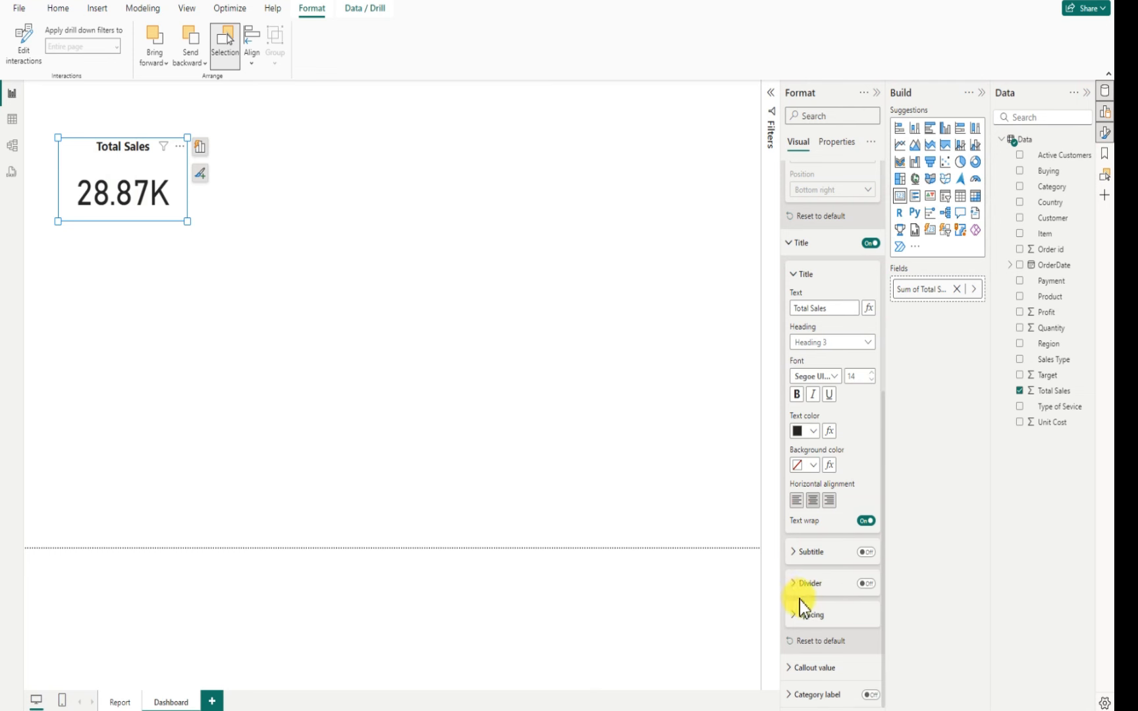
click(811, 669)
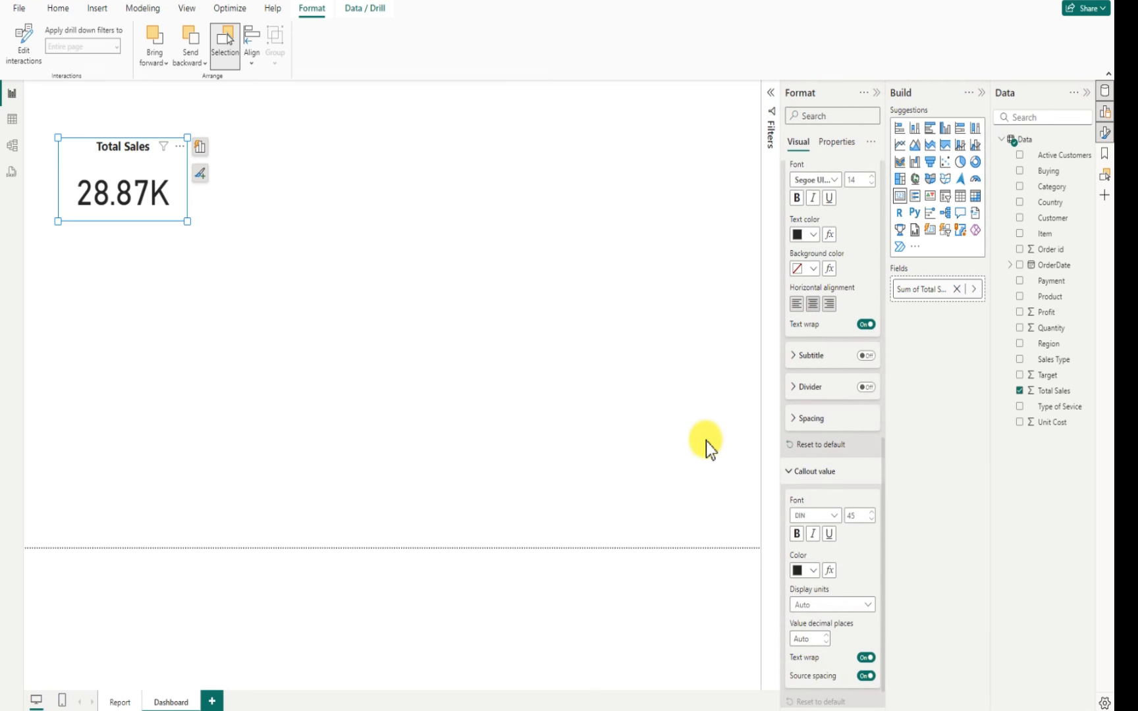
click(834, 516)
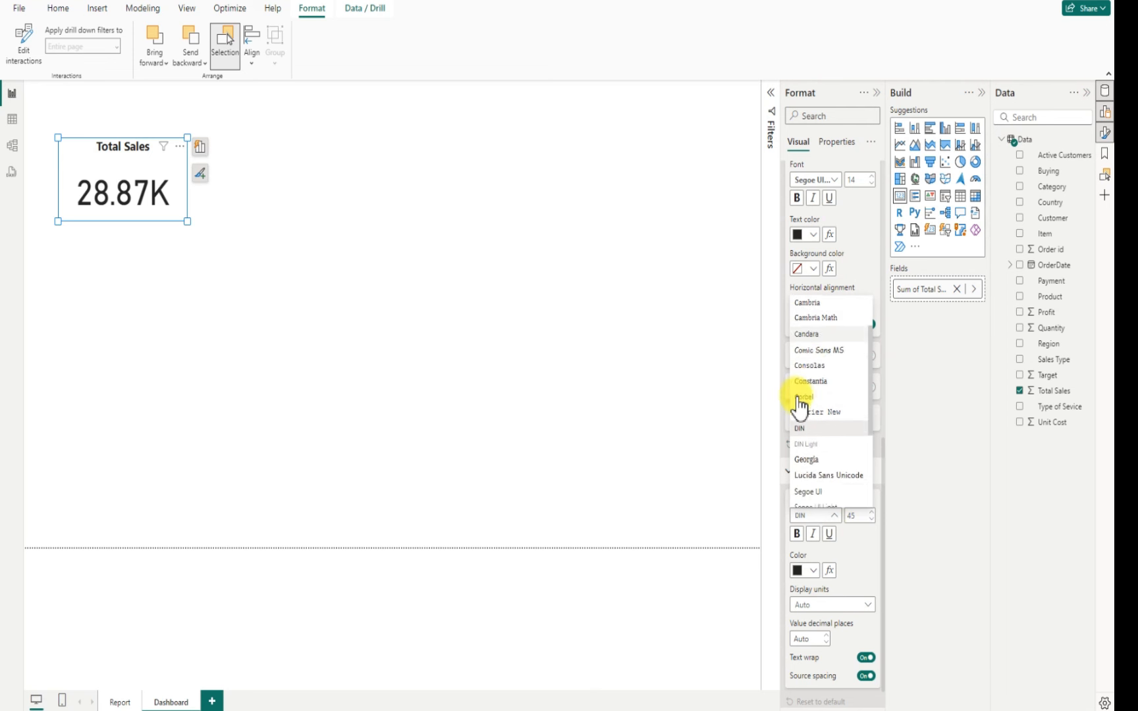
scroll(799, 406, down, 2)
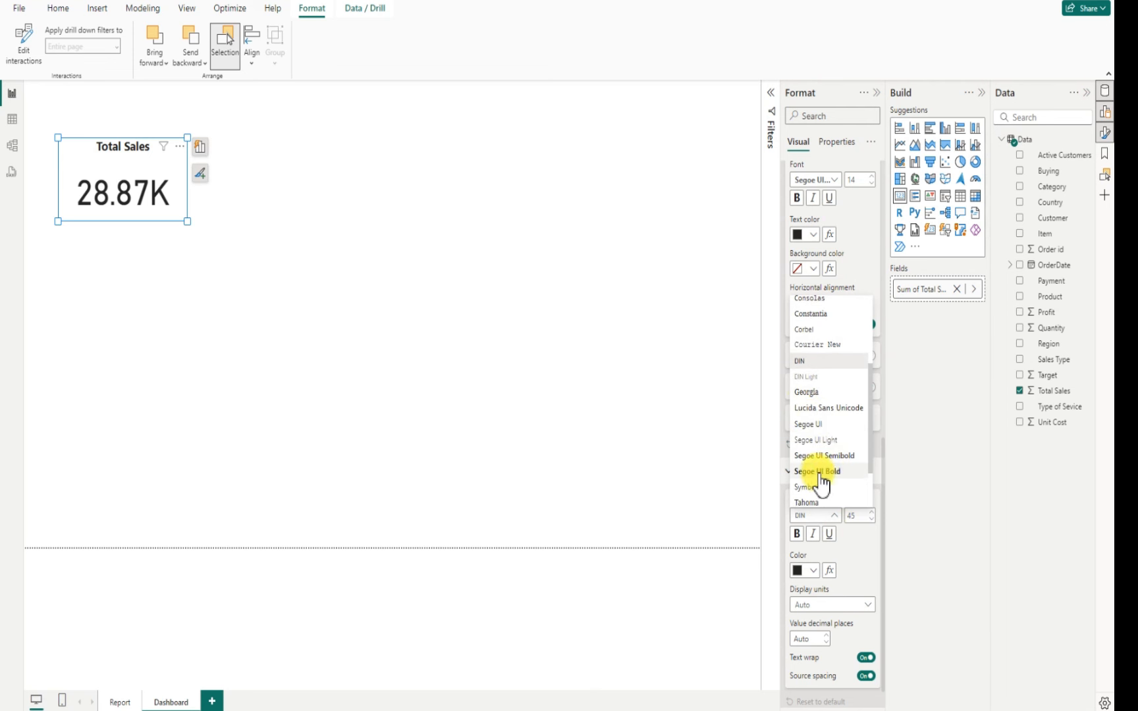
click(818, 471)
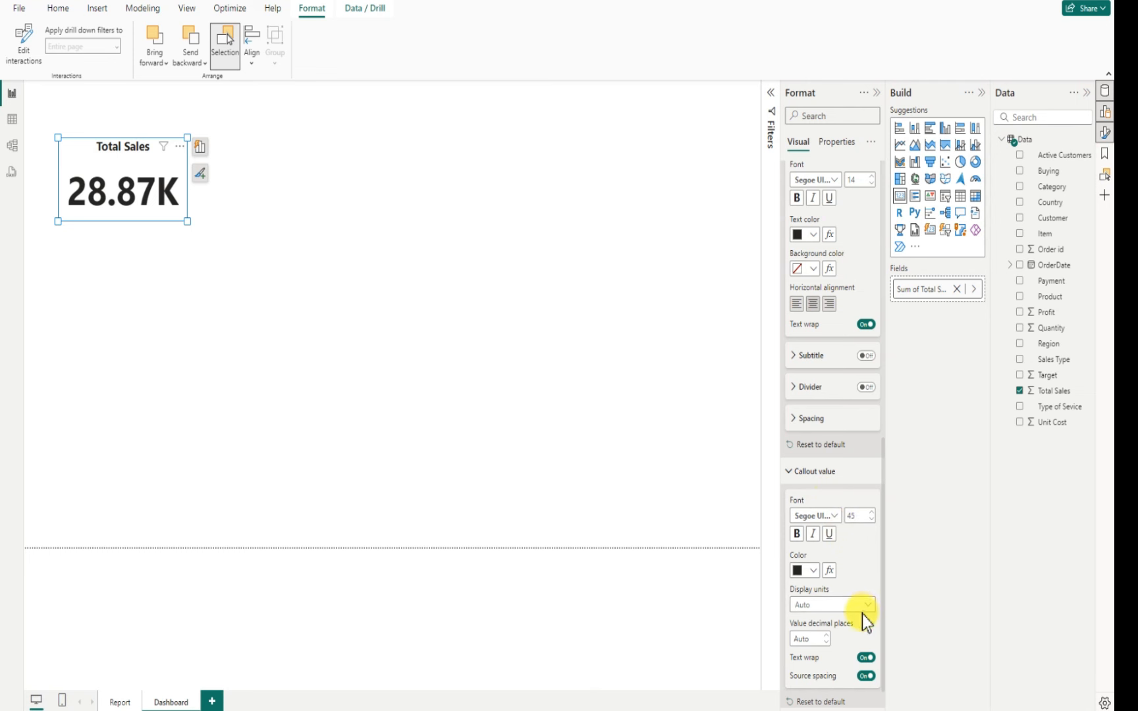
Reduce the font size of the card's callout value to 21
scroll(863, 614, down, 1)
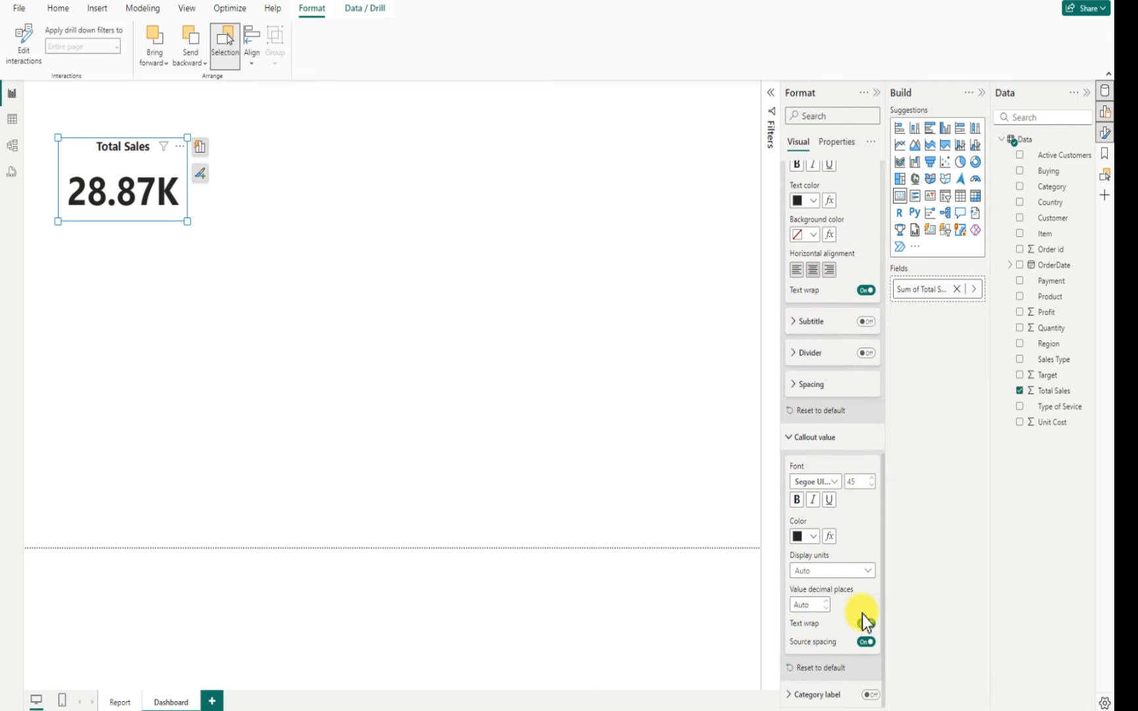
click(858, 483)
key(BackSpace)
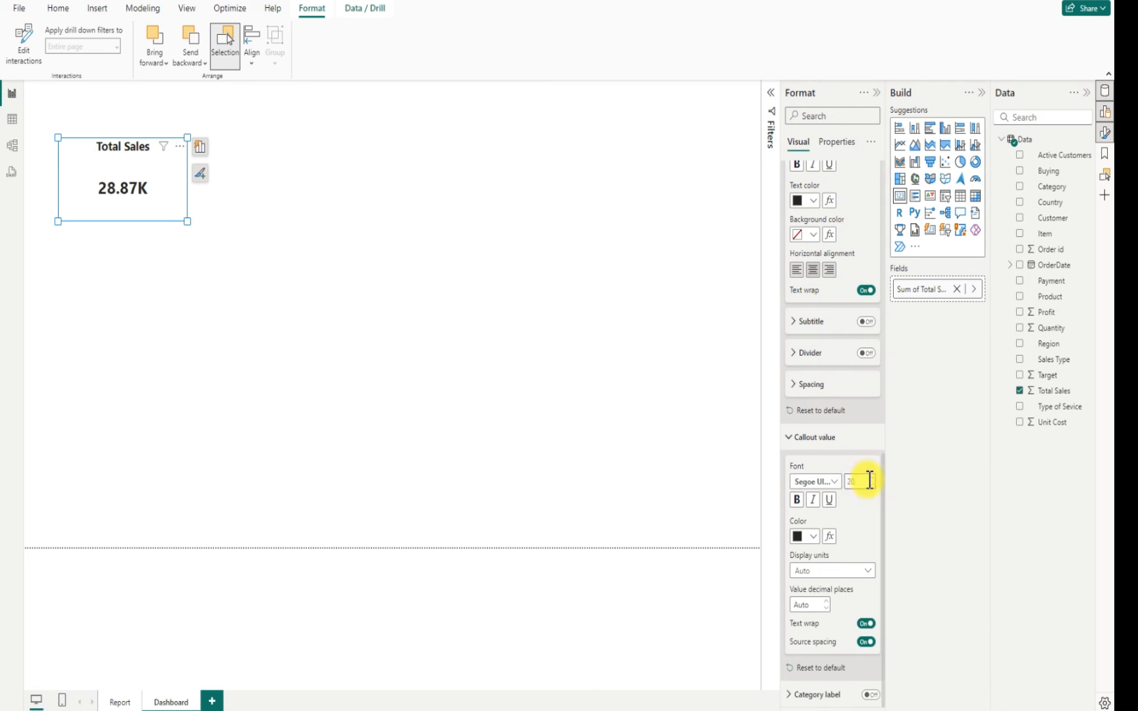
click(873, 480)
Shrink the Total Sales card to about 155 wide by 93 high and place it at about 57 horizontal, 118 vertical
drag(185, 221, 152, 164)
click(204, 226)
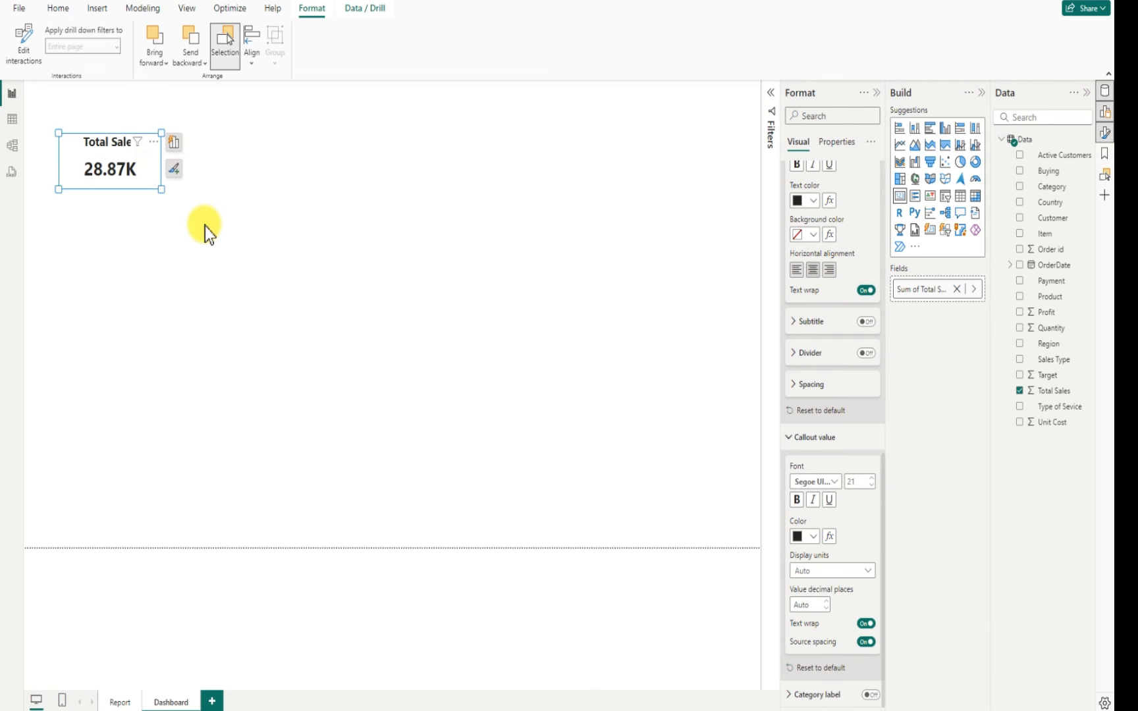
click(205, 226)
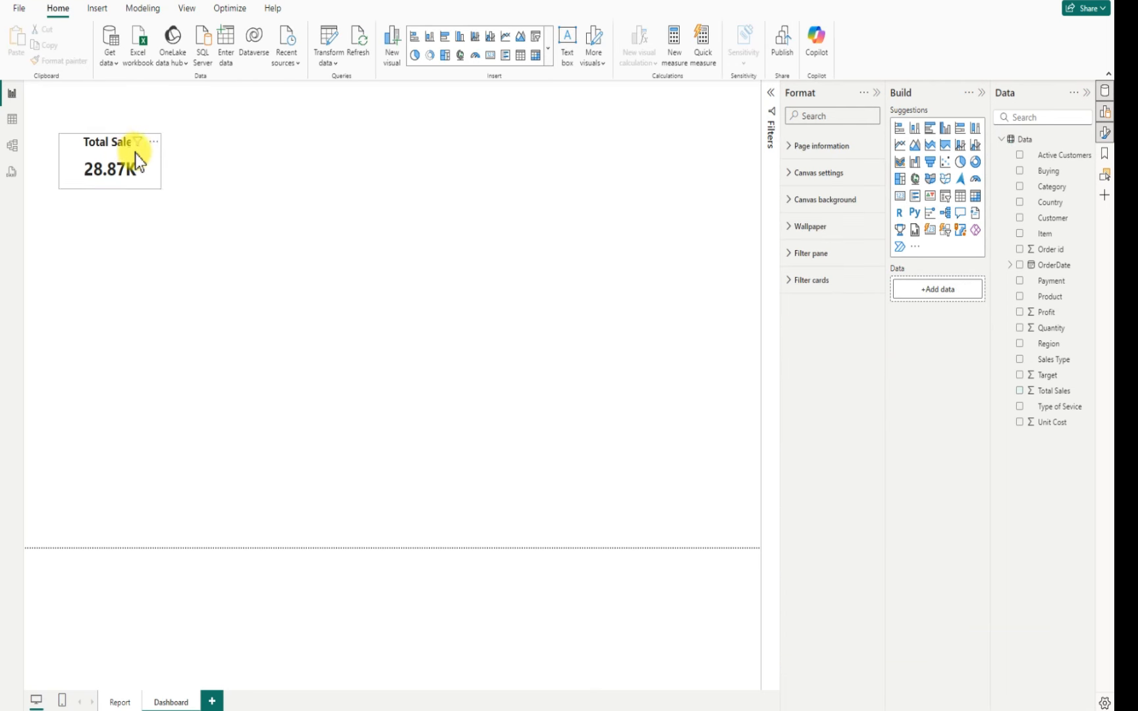
click(143, 178)
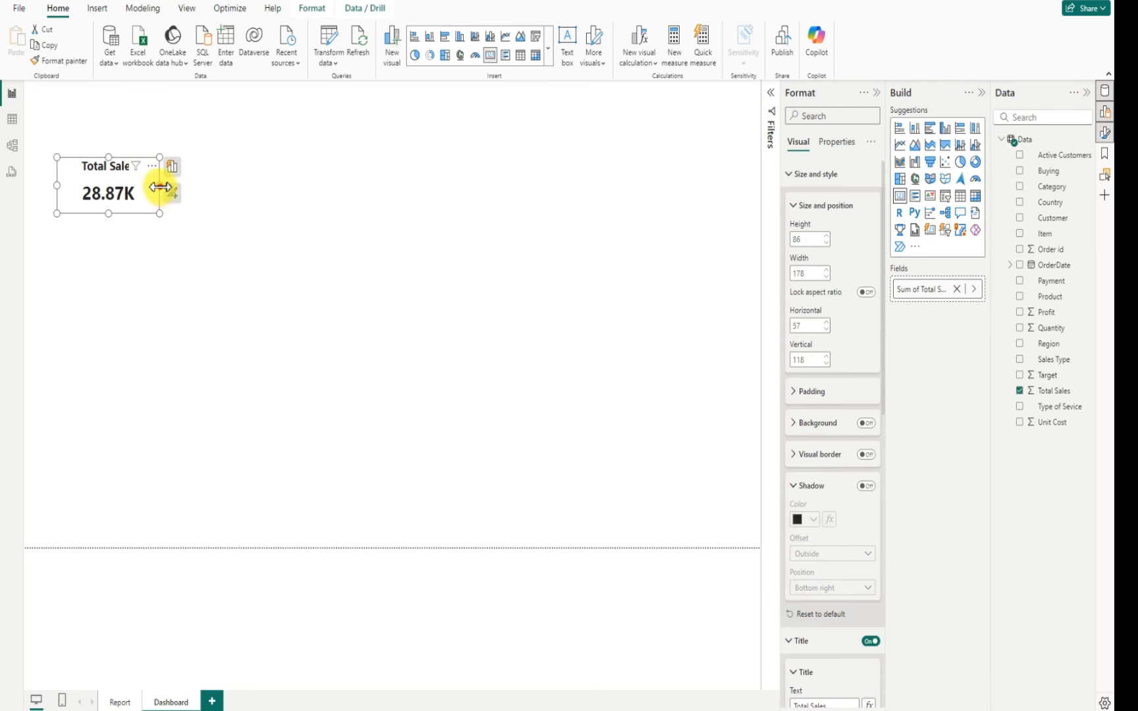
drag(161, 187, 99, 219)
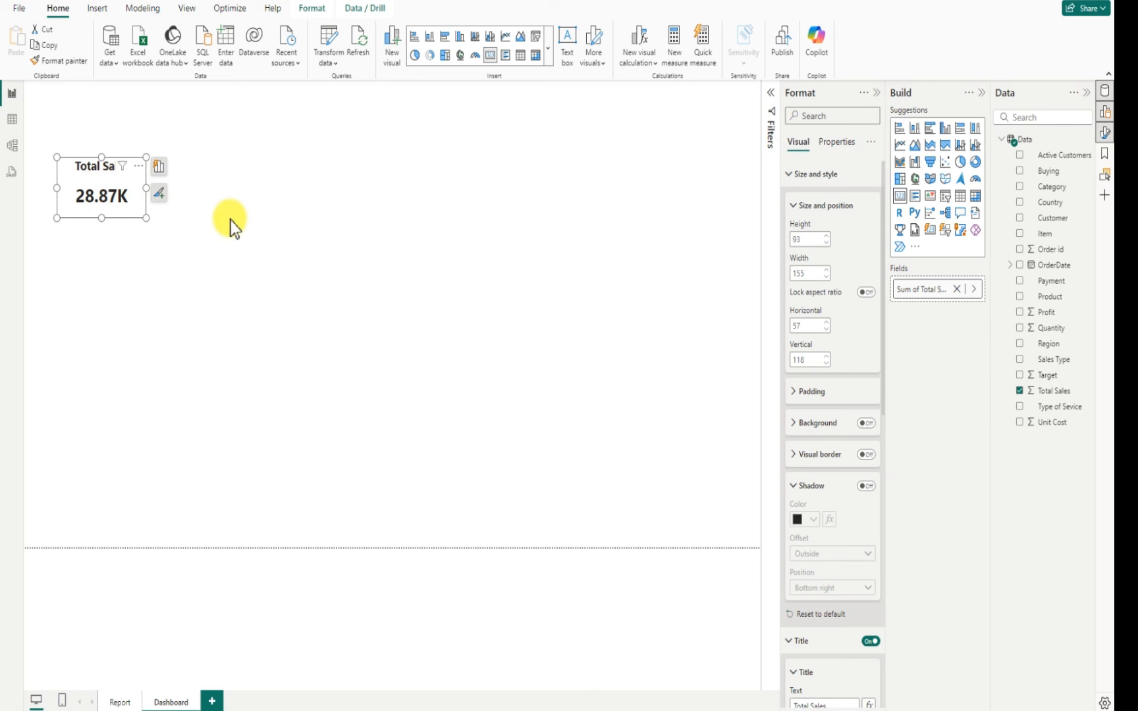
click(151, 193)
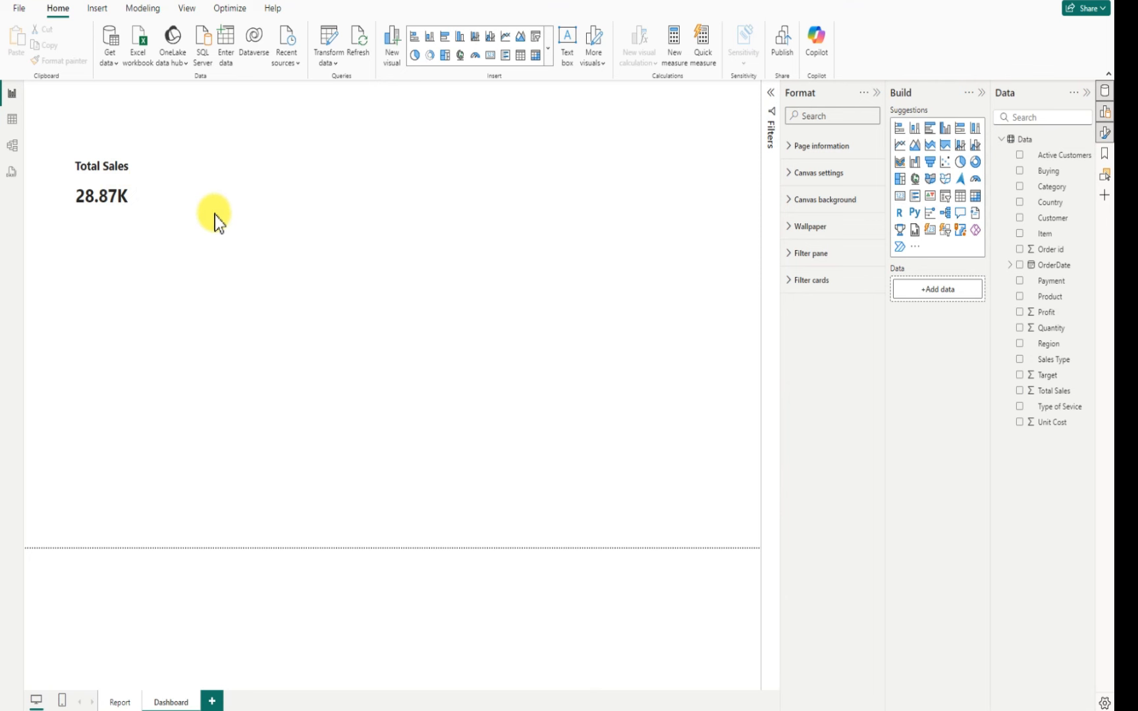
Duplicate the formatted Total Sales card on the Dashboard page by copying and pasting it
click(132, 181)
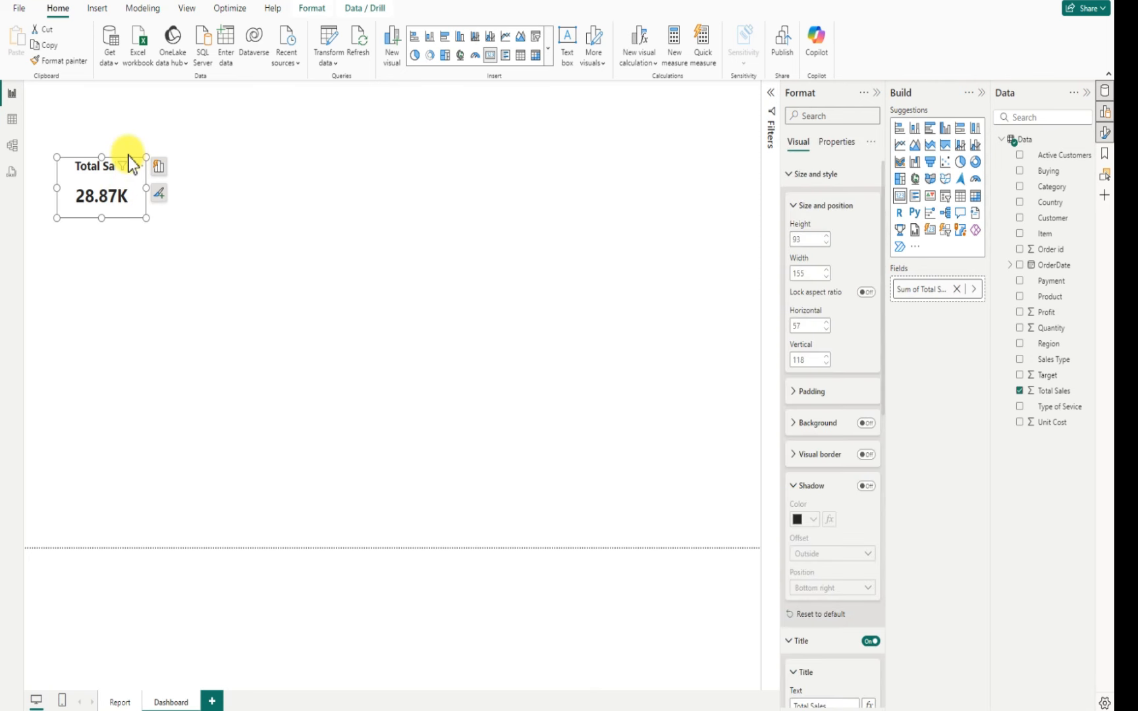
key(ctrl+c)
key(ctrl+v)
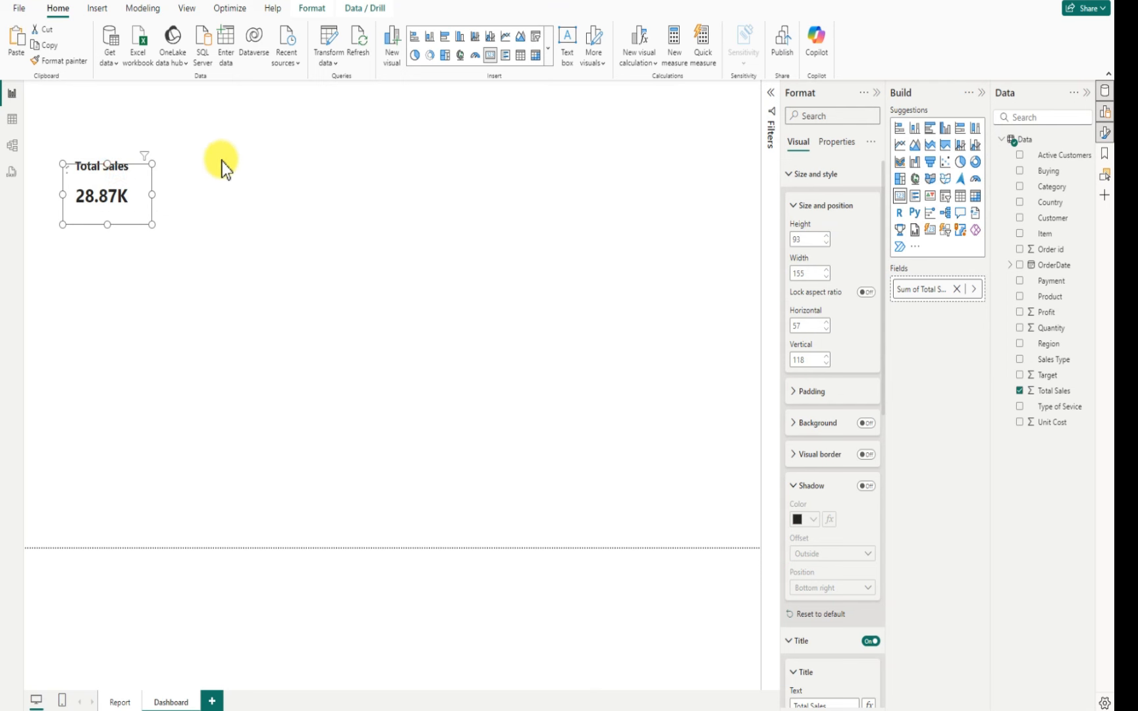
Place the duplicate card at about 225 horizontal, 118 vertical, and paste further copies of it, spreading them across the upper part of the page
drag(274, 142, 211, 163)
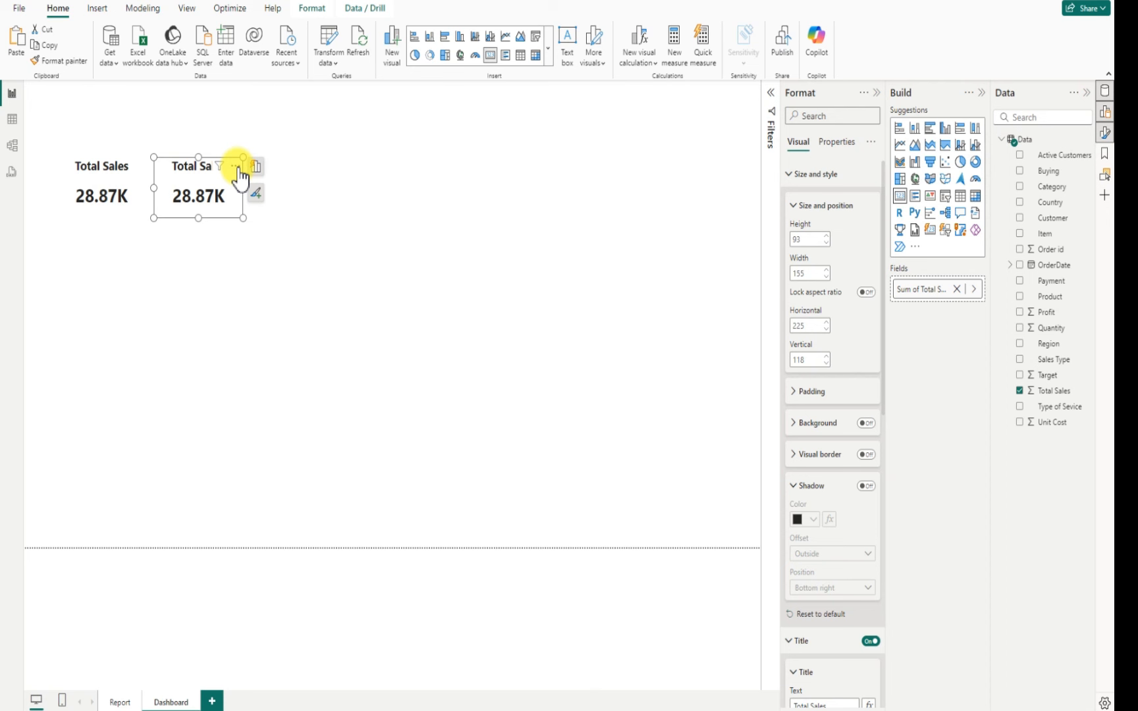
key(ctrl+v)
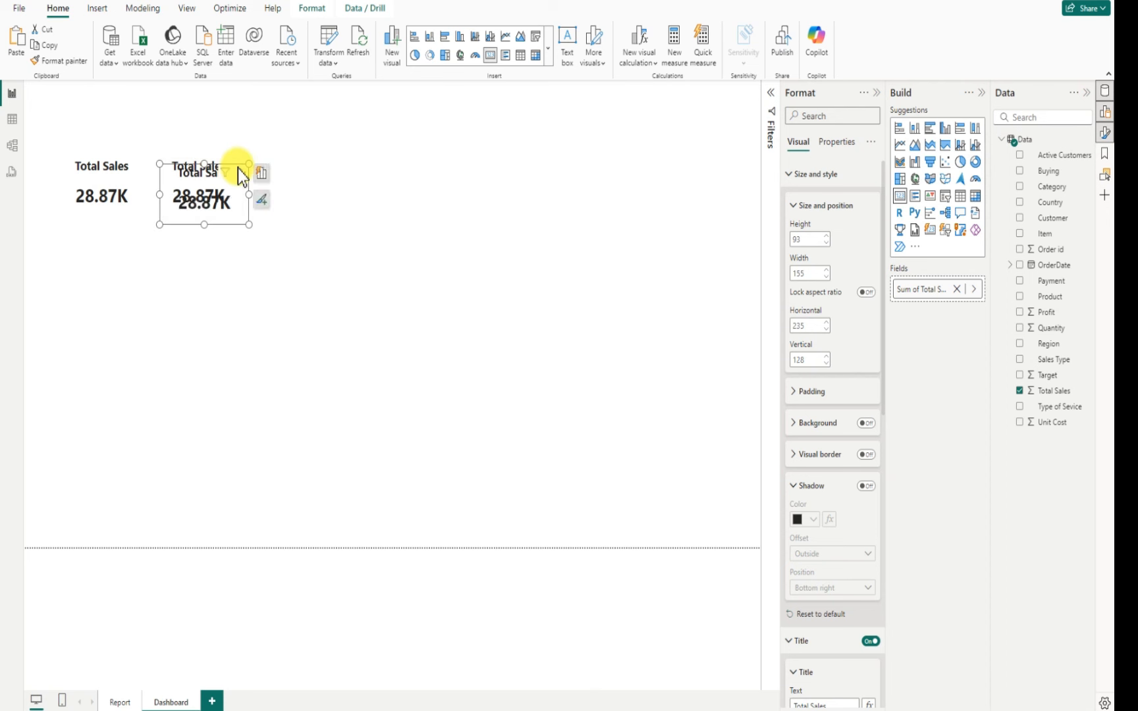
key(ctrl+v)
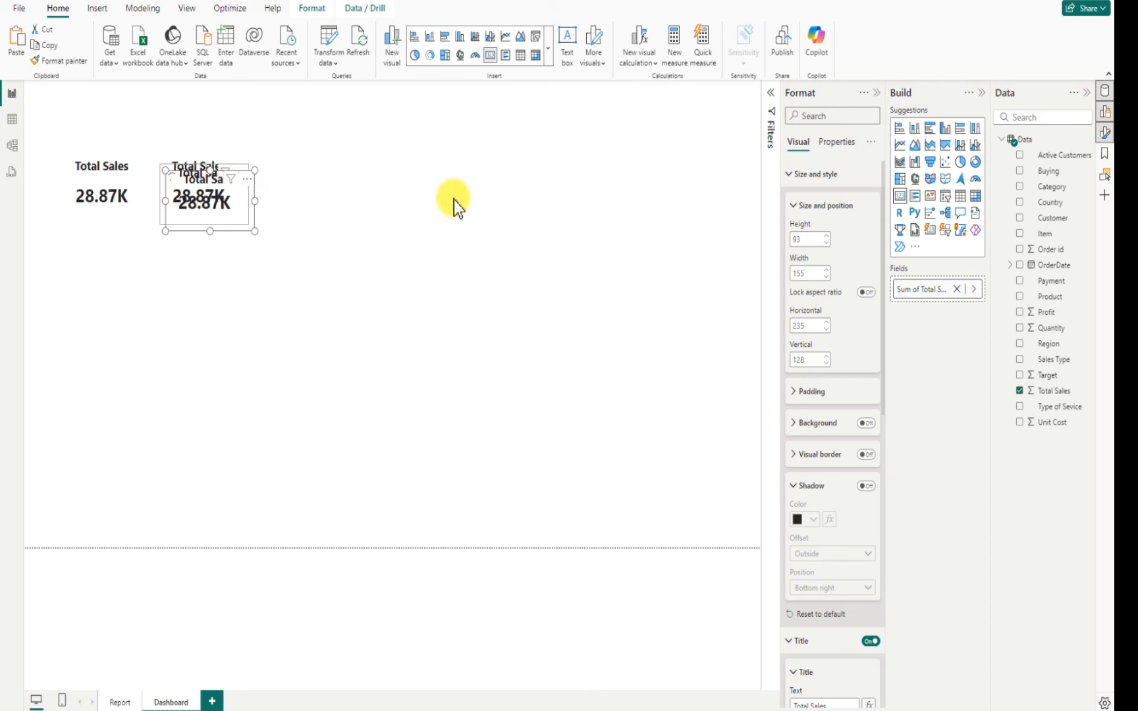
click(246, 209)
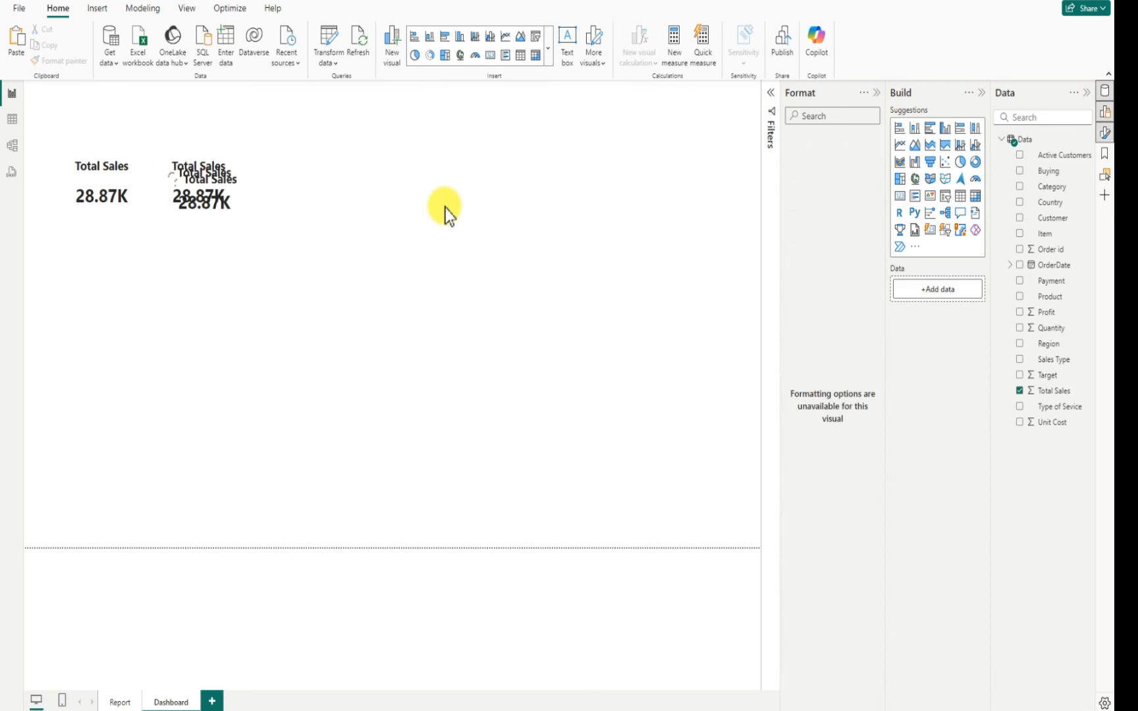
key(ctrl+v)
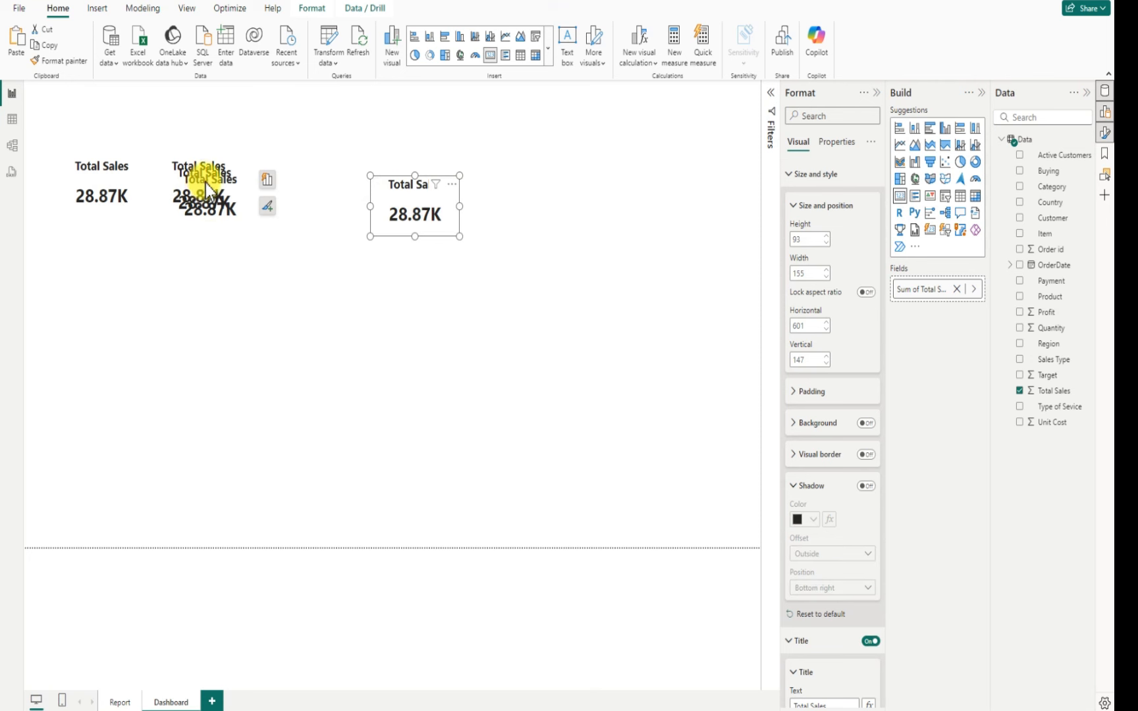
drag(205, 184, 523, 198)
key(ctrl+v)
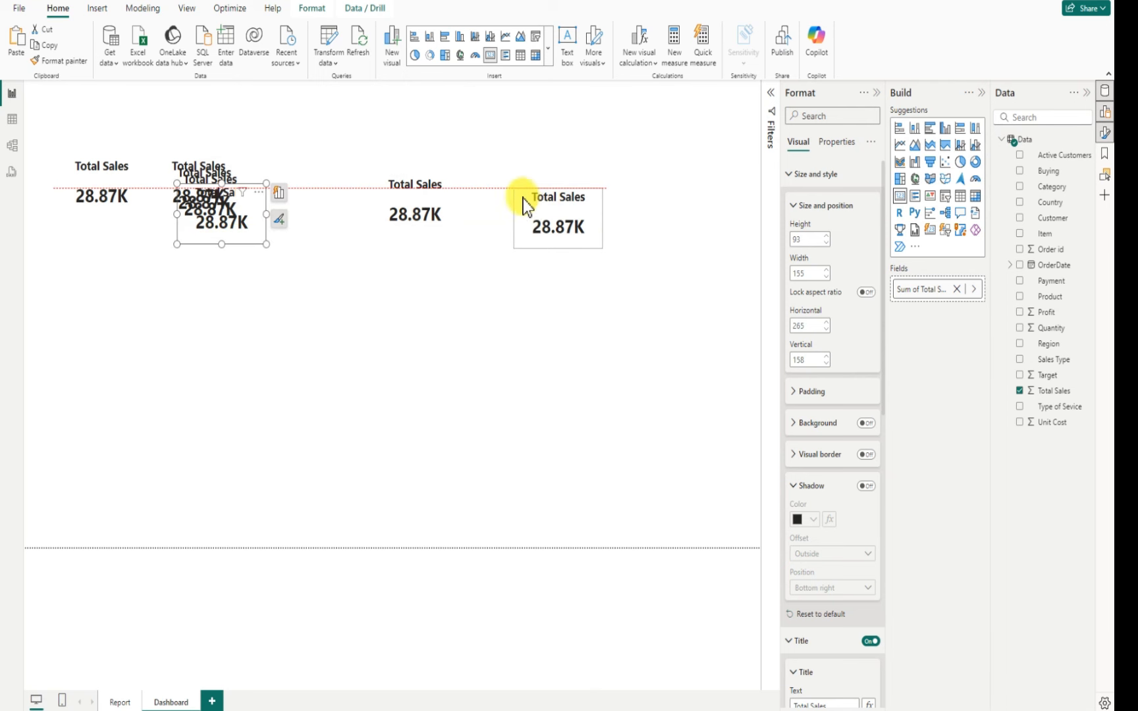
drag(239, 212, 678, 205)
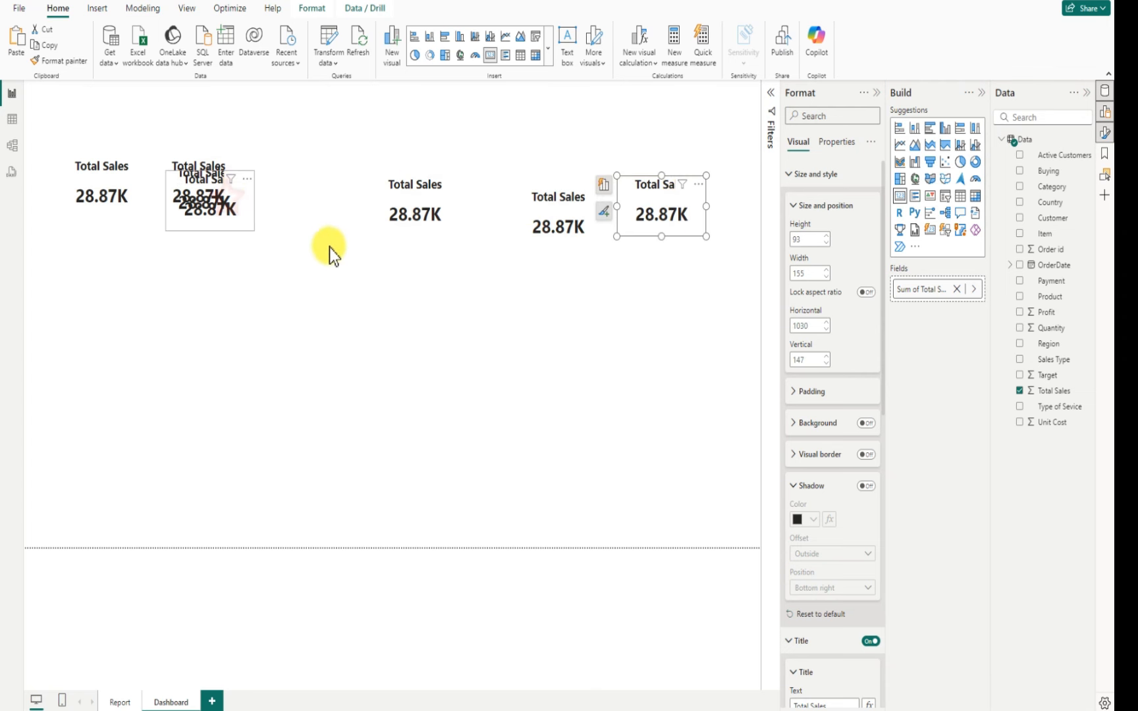
Separate the stacked copies, placing one as the third card in the row and removing the surplus copy from the page
drag(228, 204, 374, 252)
drag(344, 205, 332, 192)
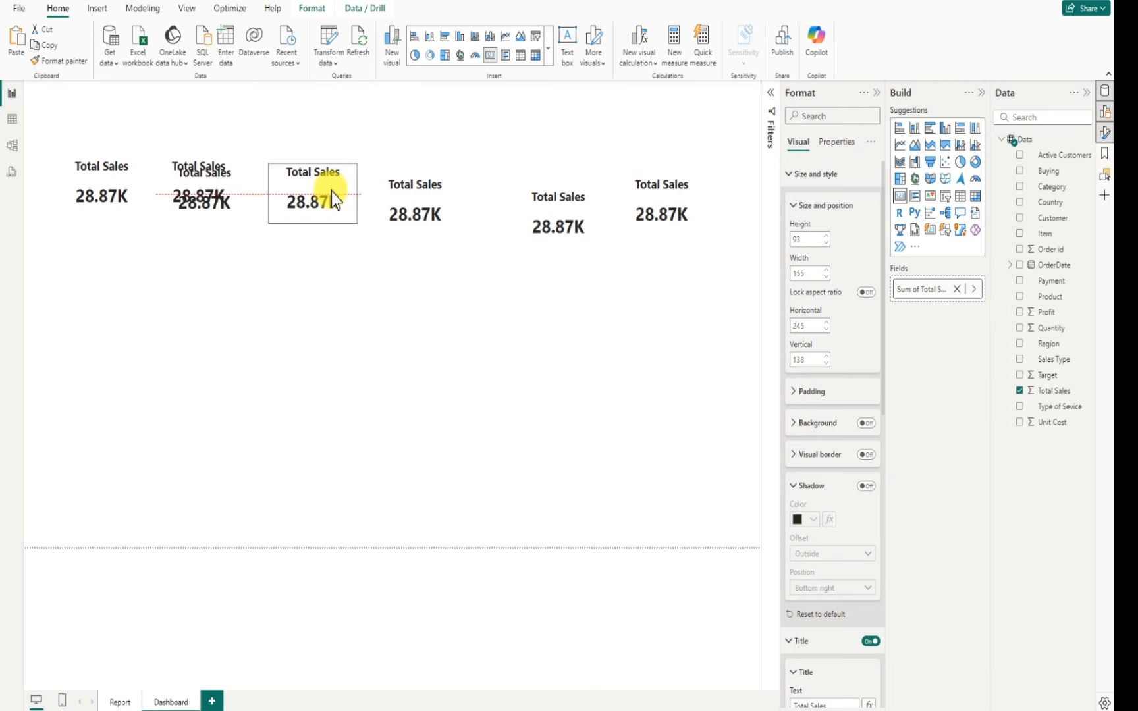
drag(206, 332, 119, 307)
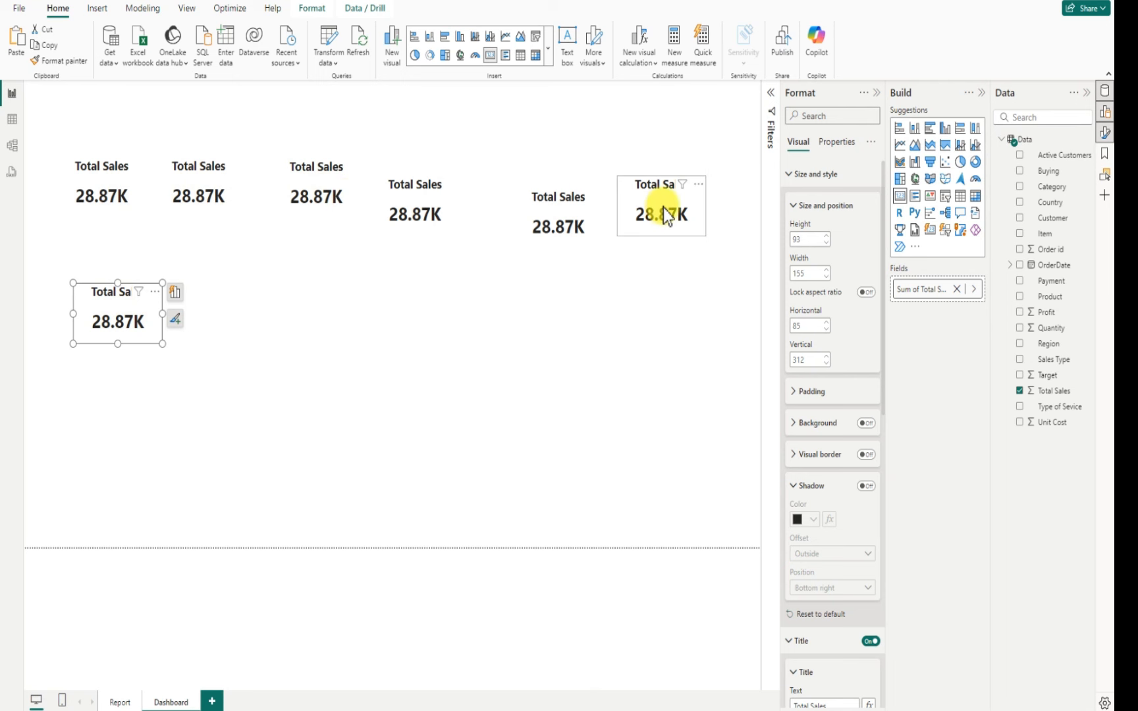
click(155, 292)
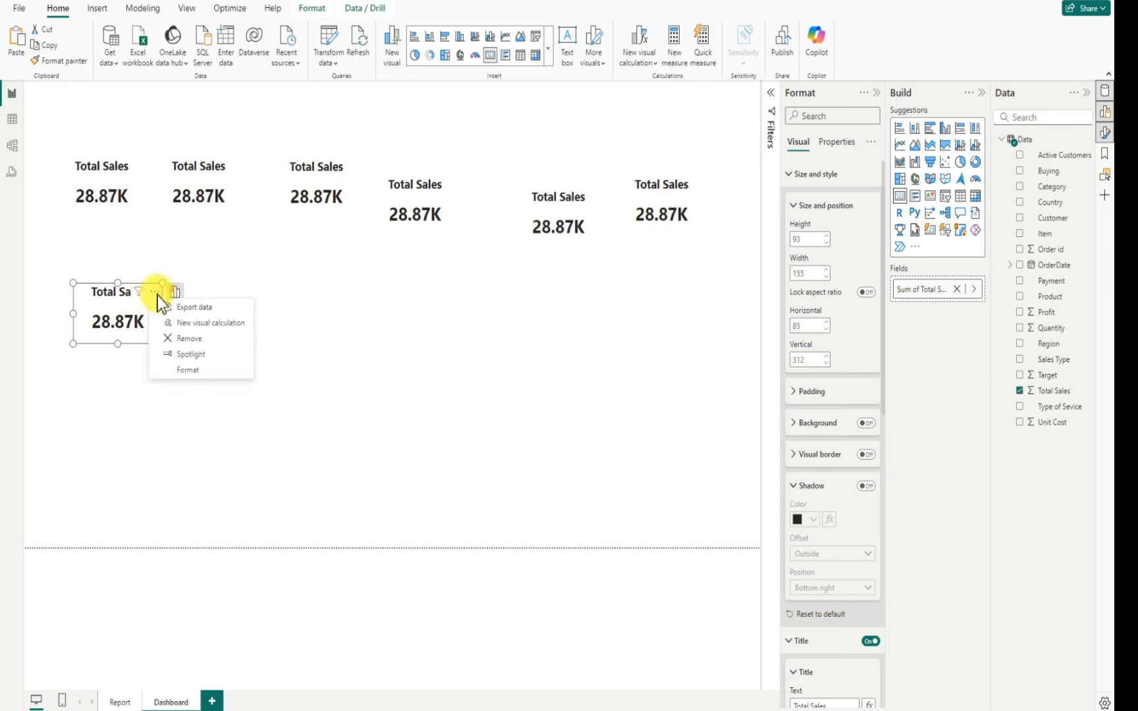
click(186, 337)
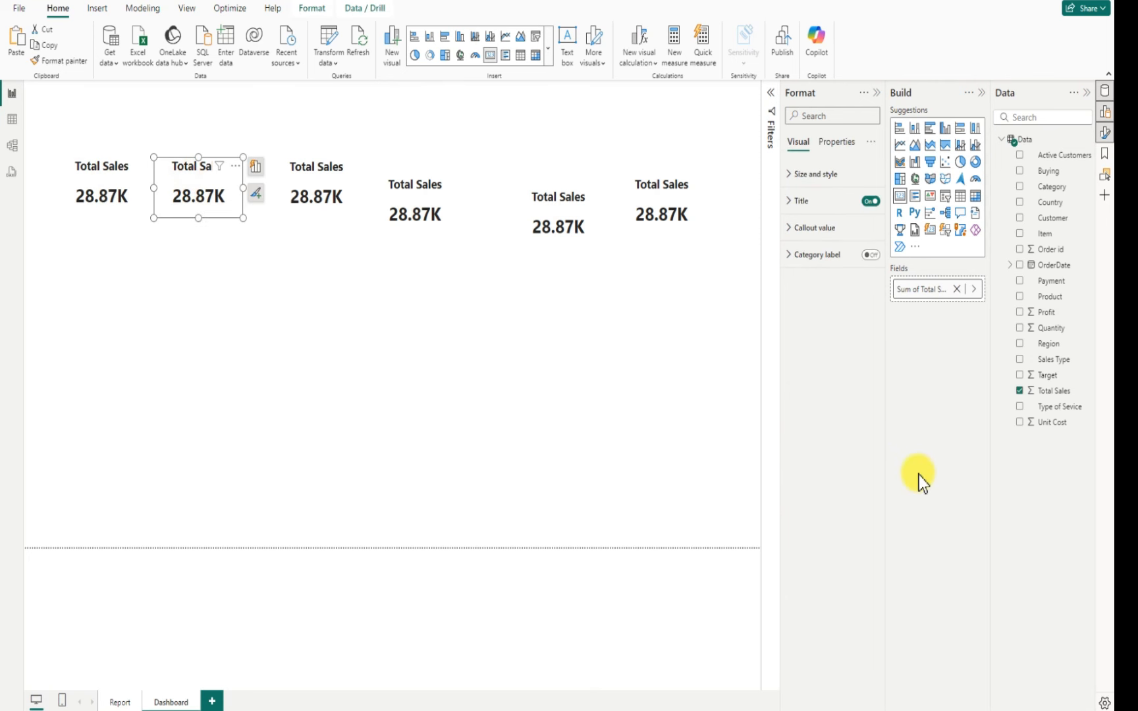
Replace the Total Sales field with Unit Cost in the second card and set its title to Total Unit Cost
click(1019, 391)
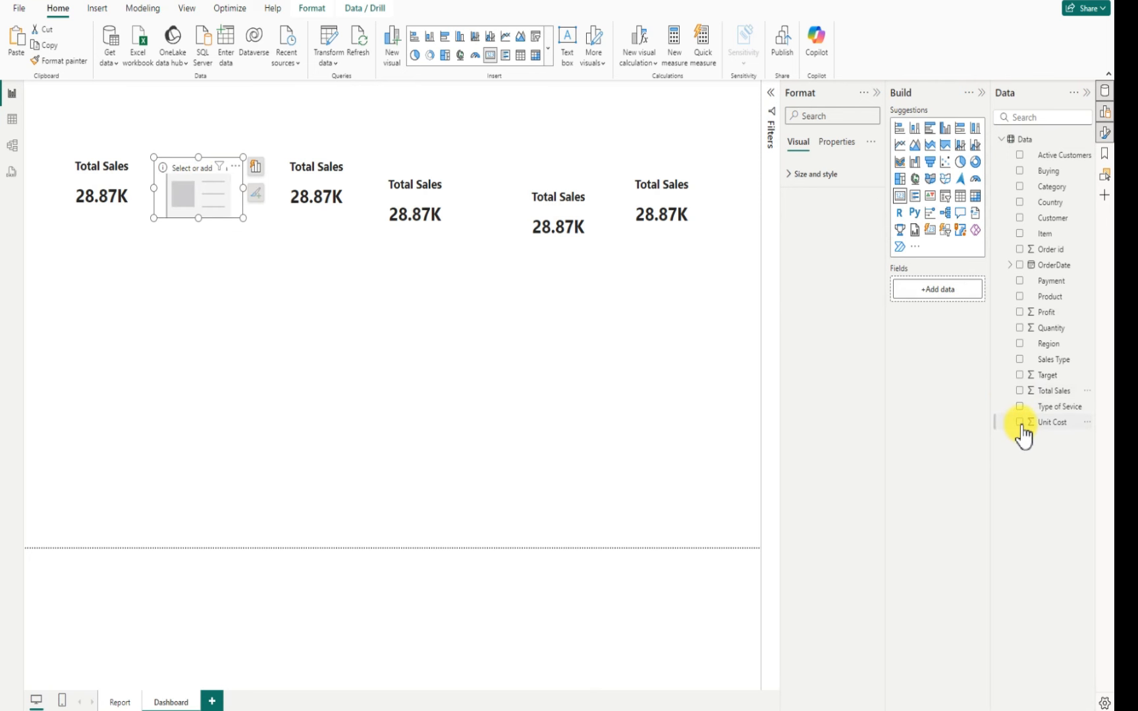
click(1020, 422)
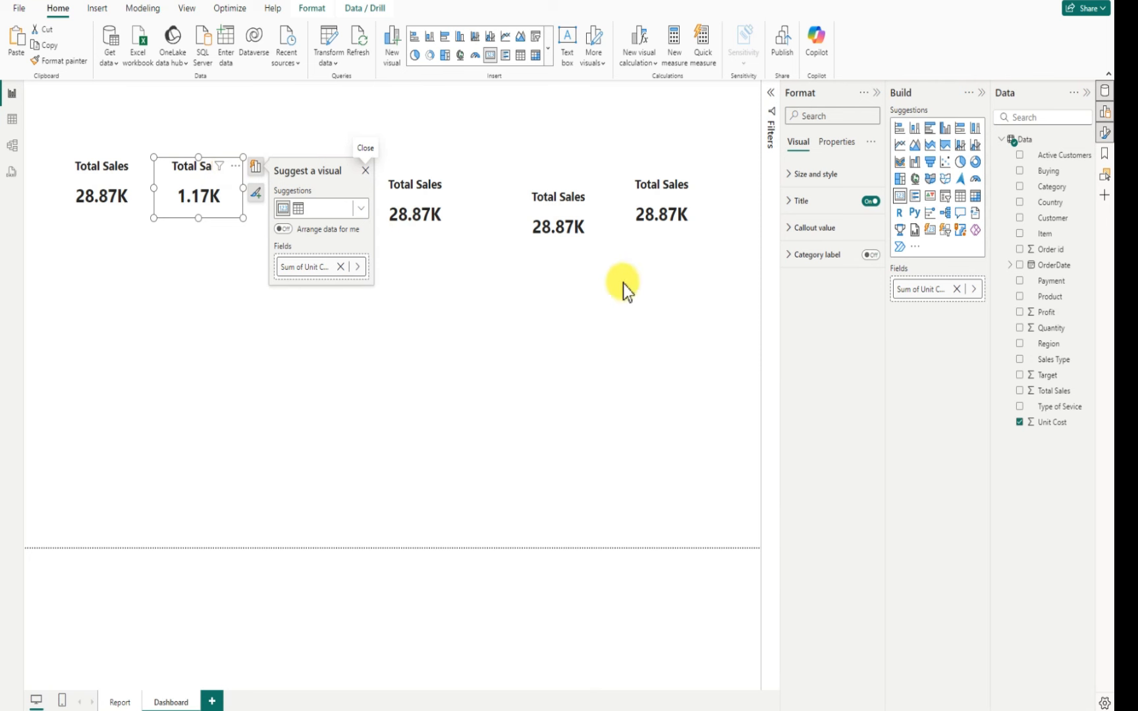
click(790, 203)
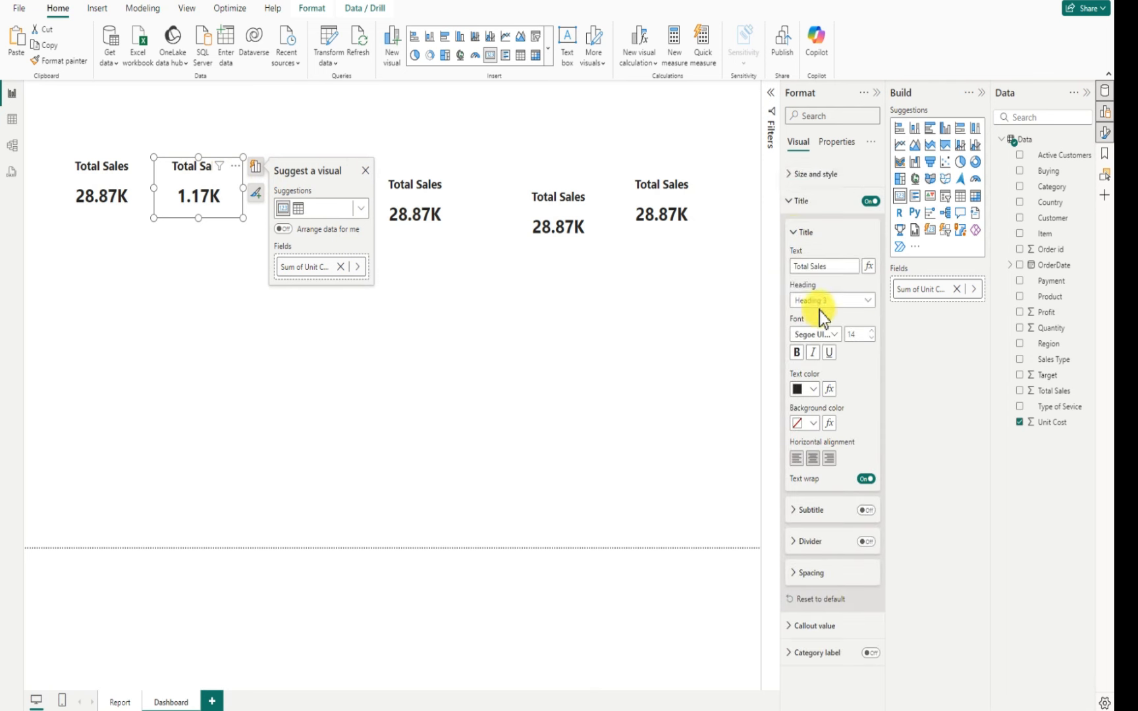
drag(830, 266, 779, 264)
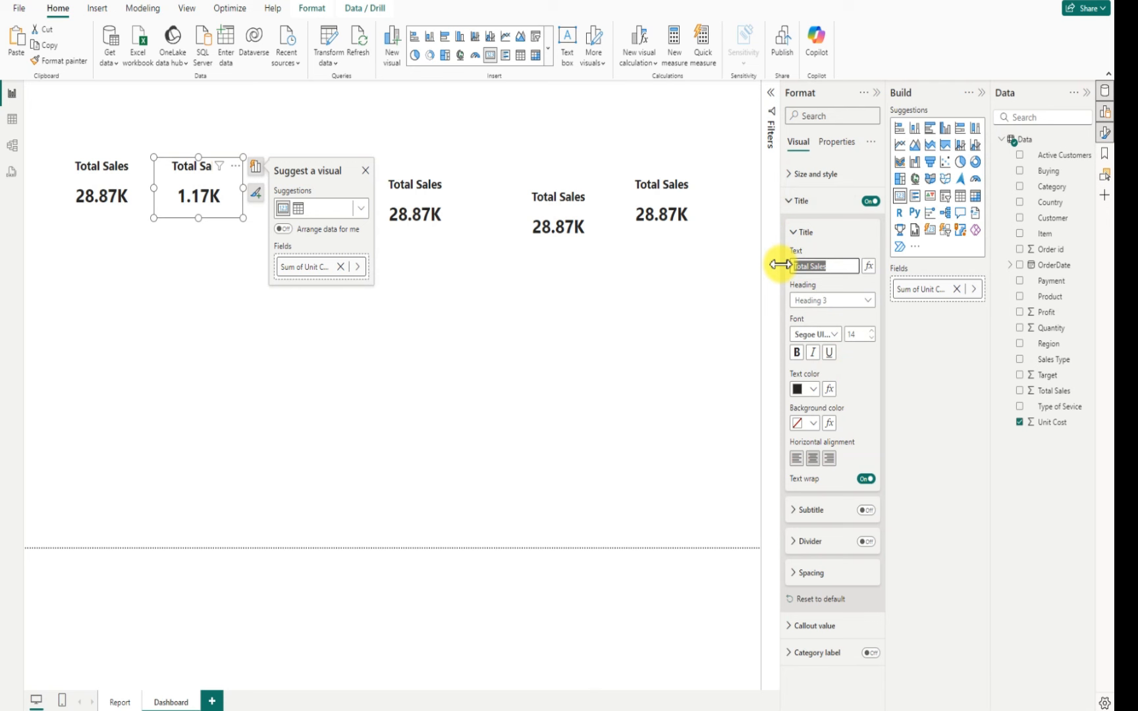
key(BackSpace)
text(Total Unit Cost)
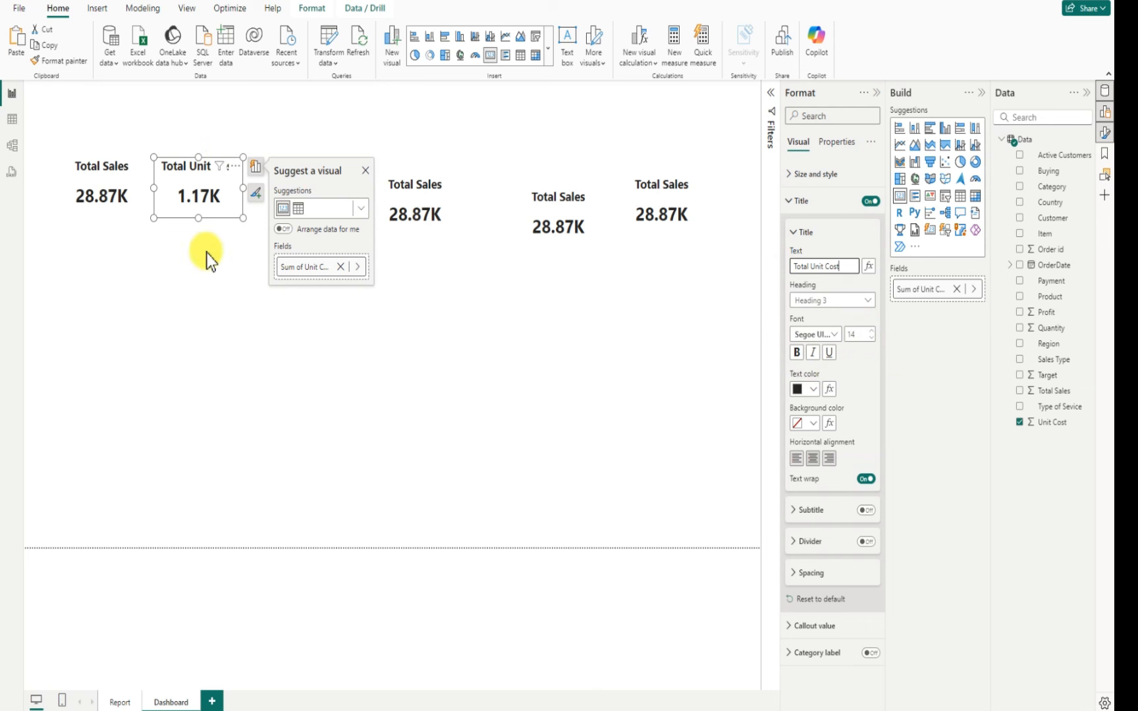
click(186, 292)
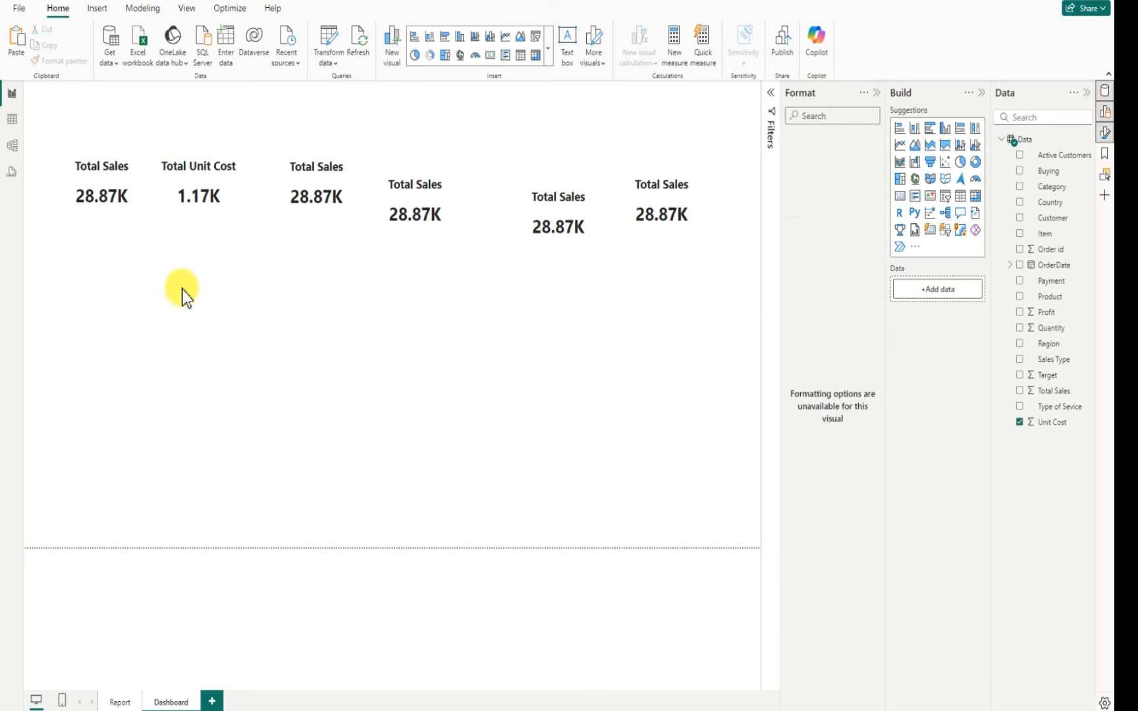
Turn the third card into a slightly wider Target card, using the Target field instead of Total Sales and the title Target
click(310, 178)
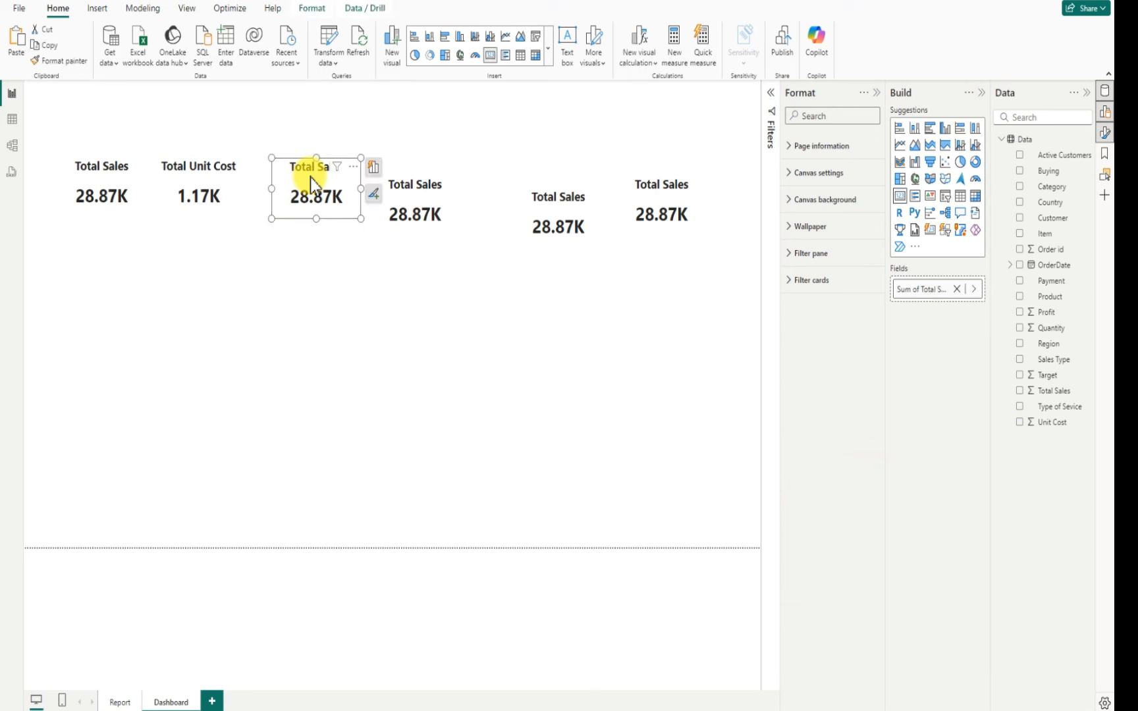
click(1020, 392)
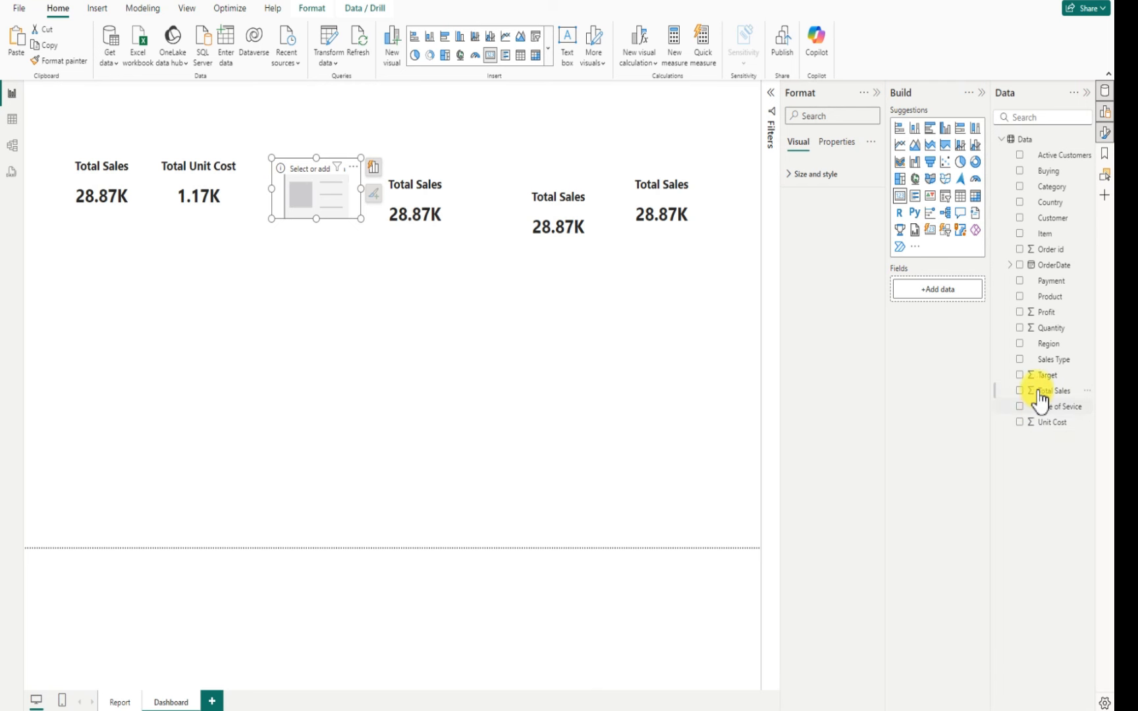
click(1020, 375)
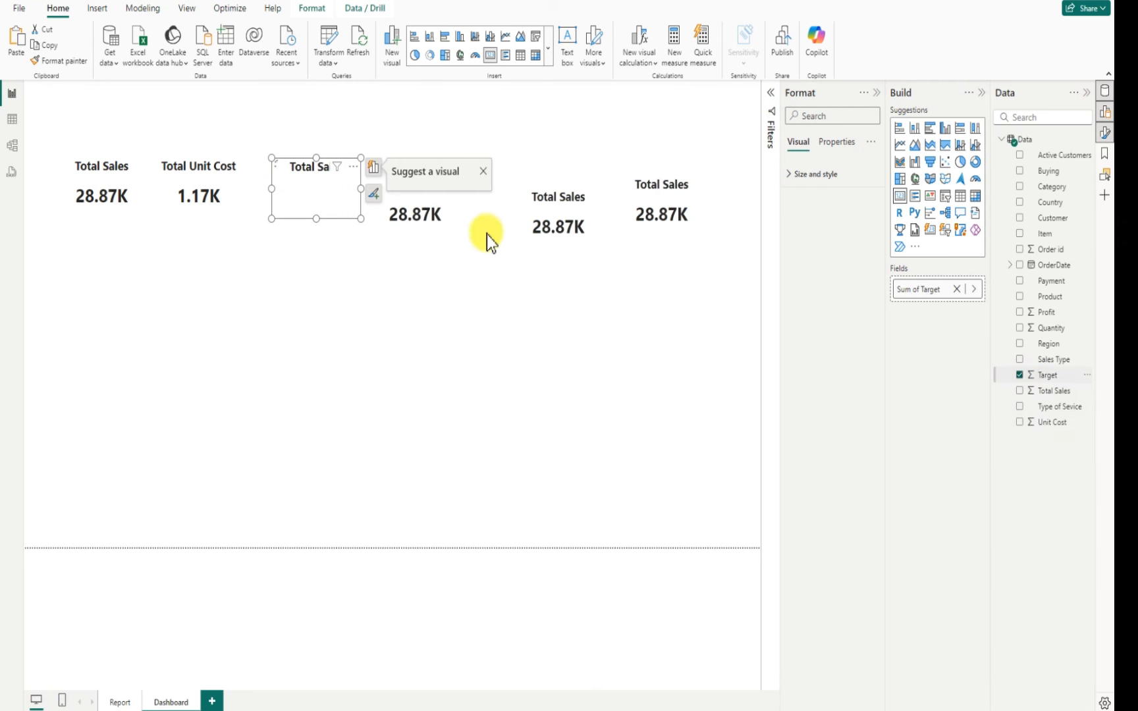
drag(361, 190, 303, 172)
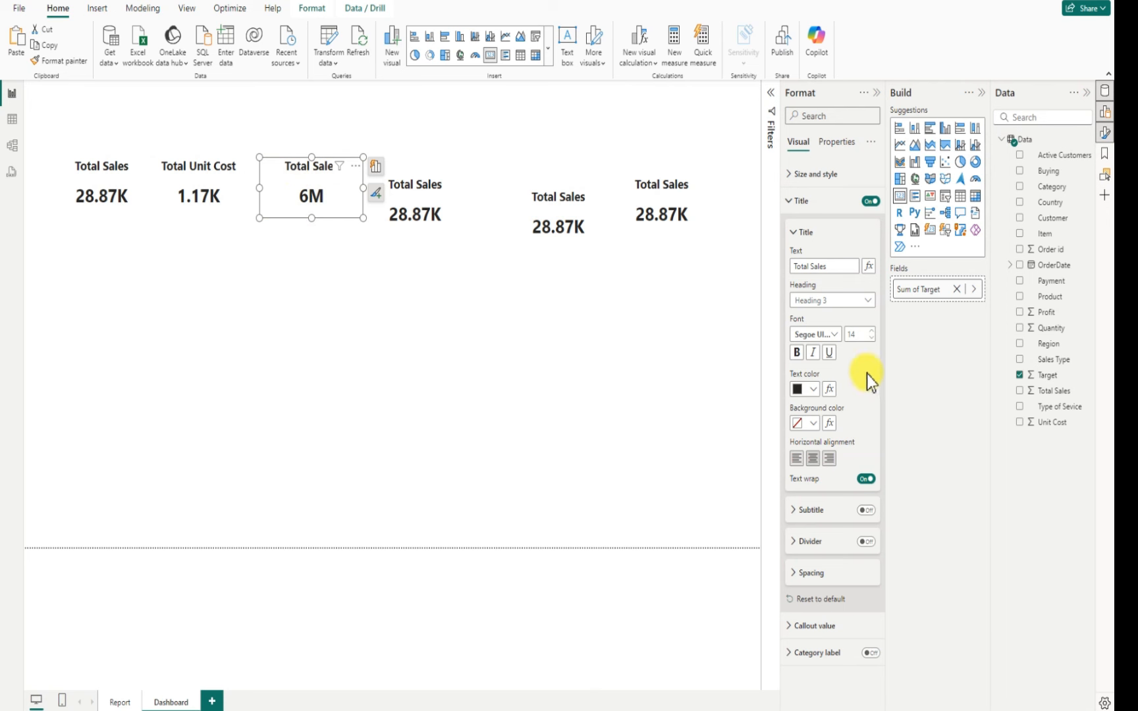
drag(828, 265, 795, 266)
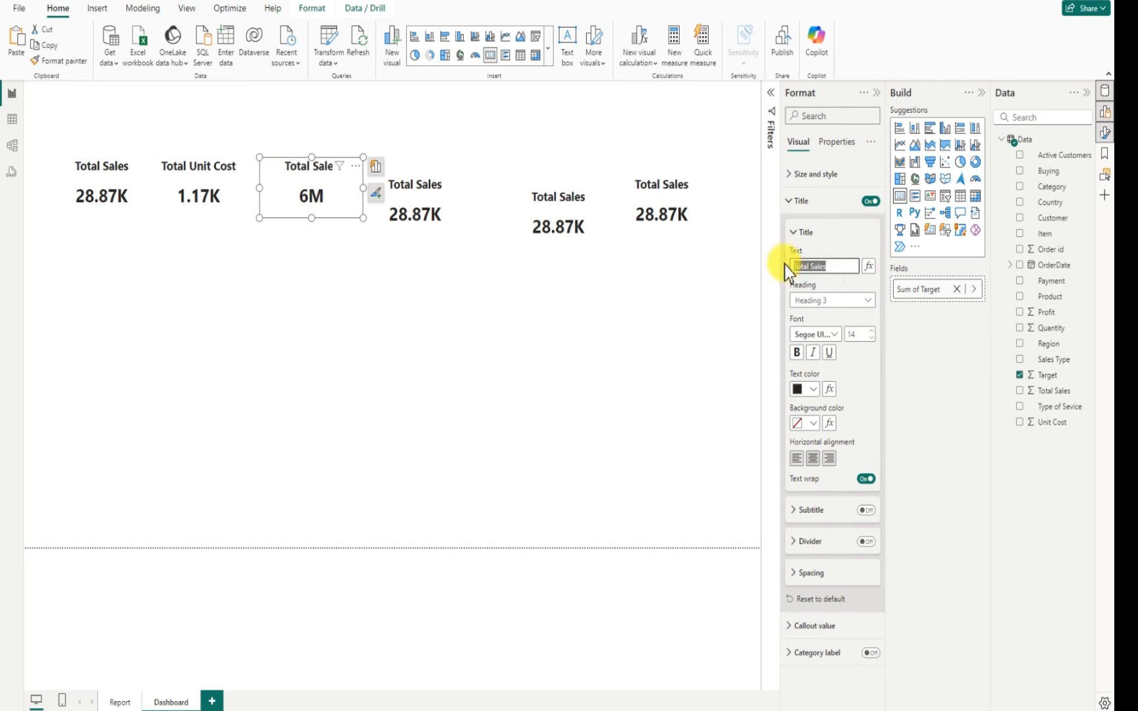
text(Target)
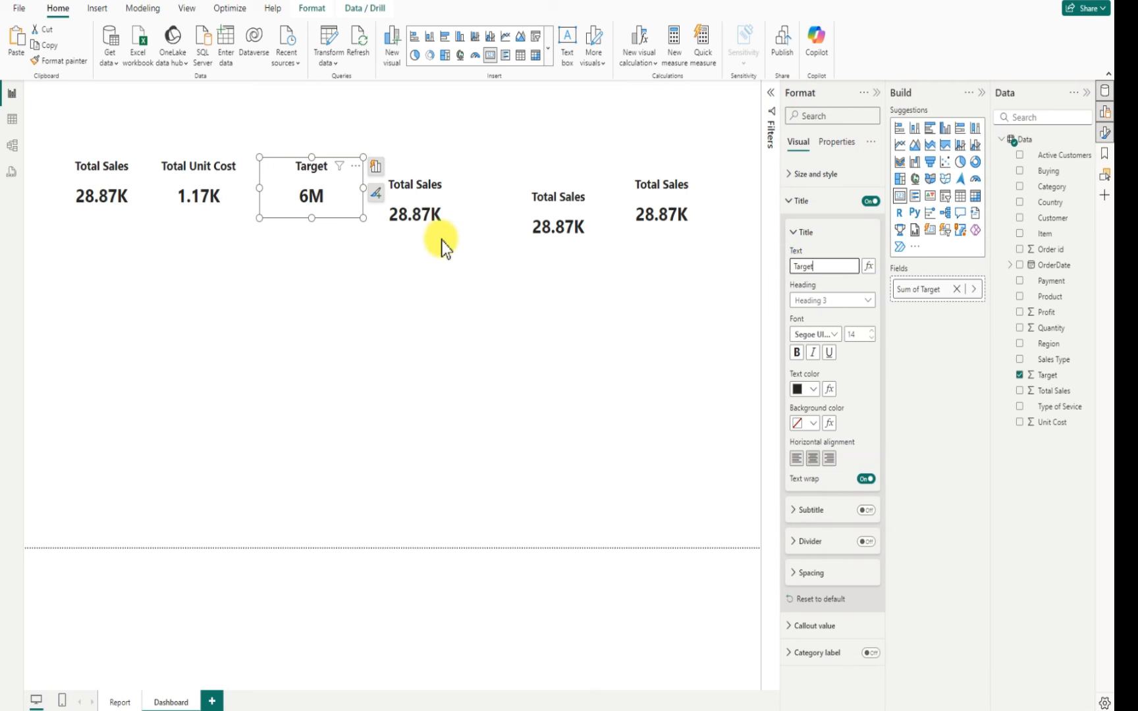
Align the fourth card with the row and replace its Total Sales field with Quantity
click(457, 199)
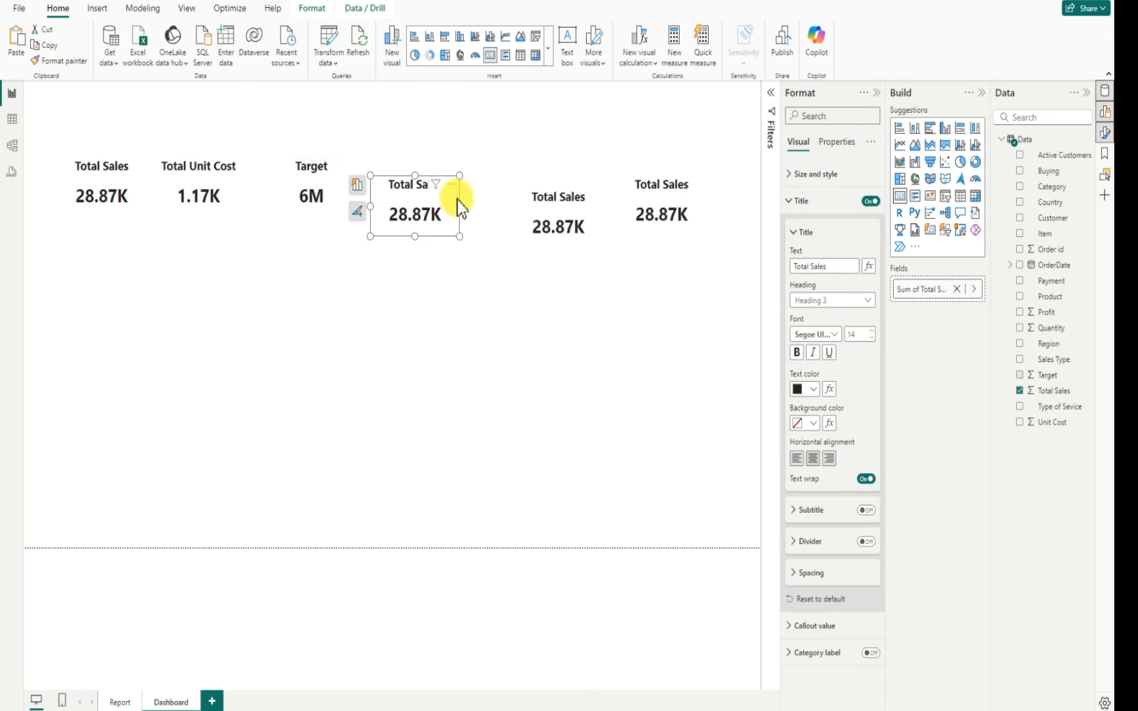
drag(457, 199, 462, 179)
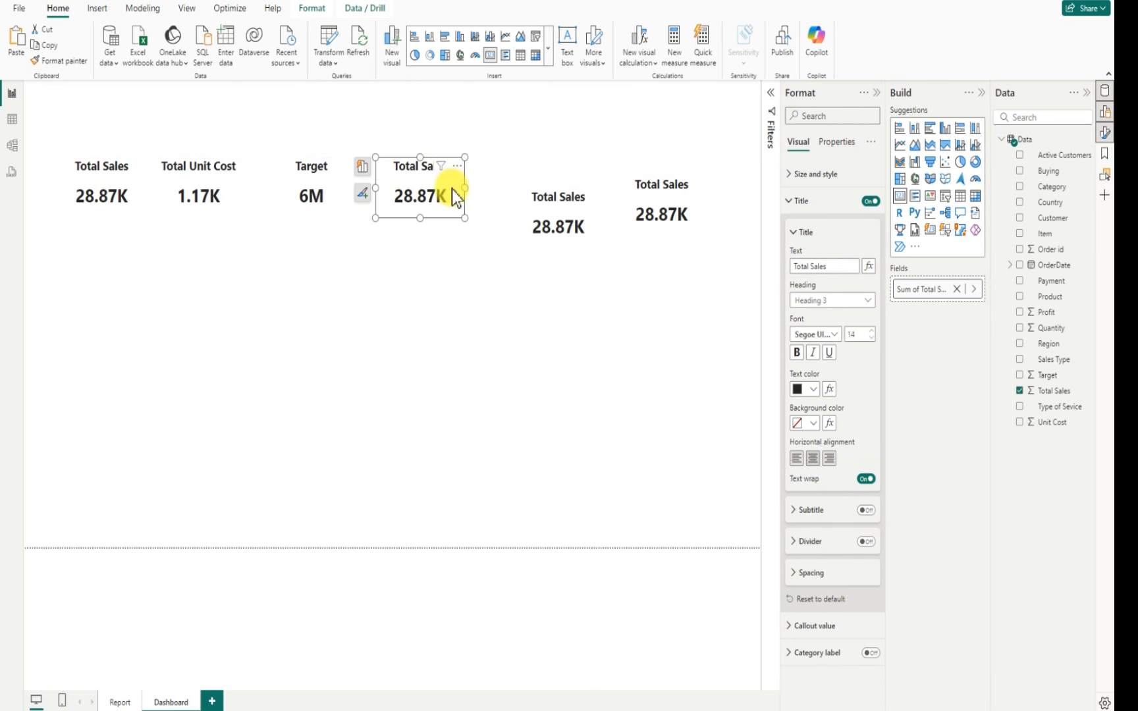
click(1019, 391)
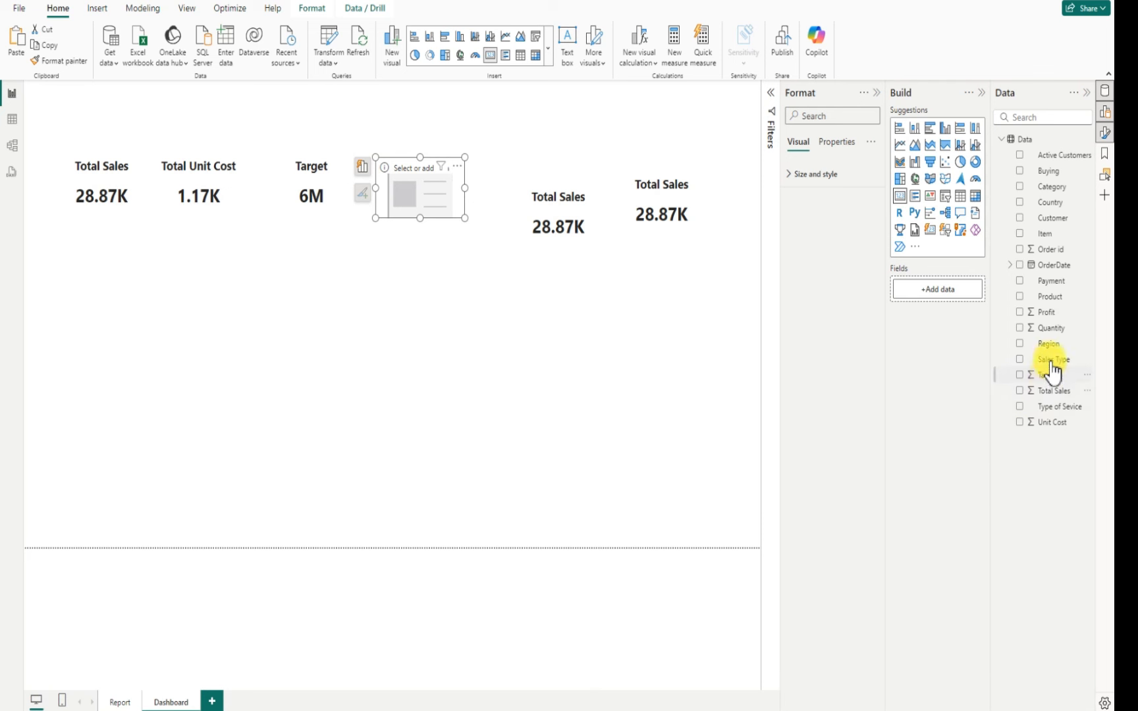
click(1020, 328)
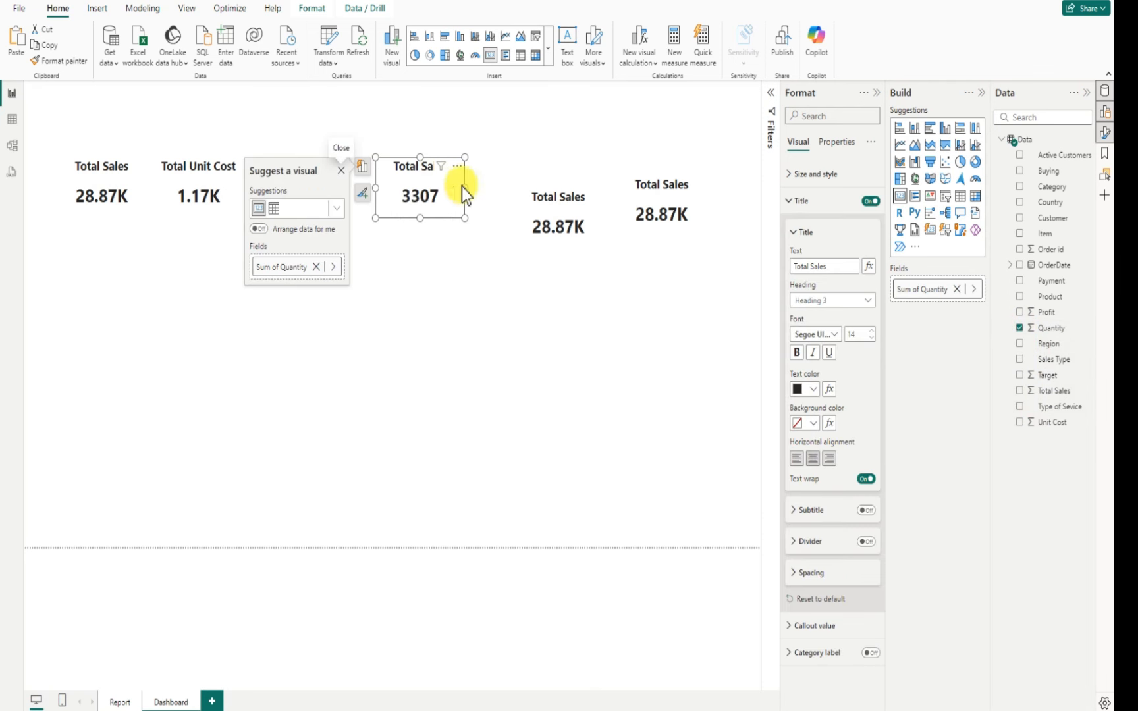
Set the title text of the fourth card to Quantity
drag(829, 266, 789, 266)
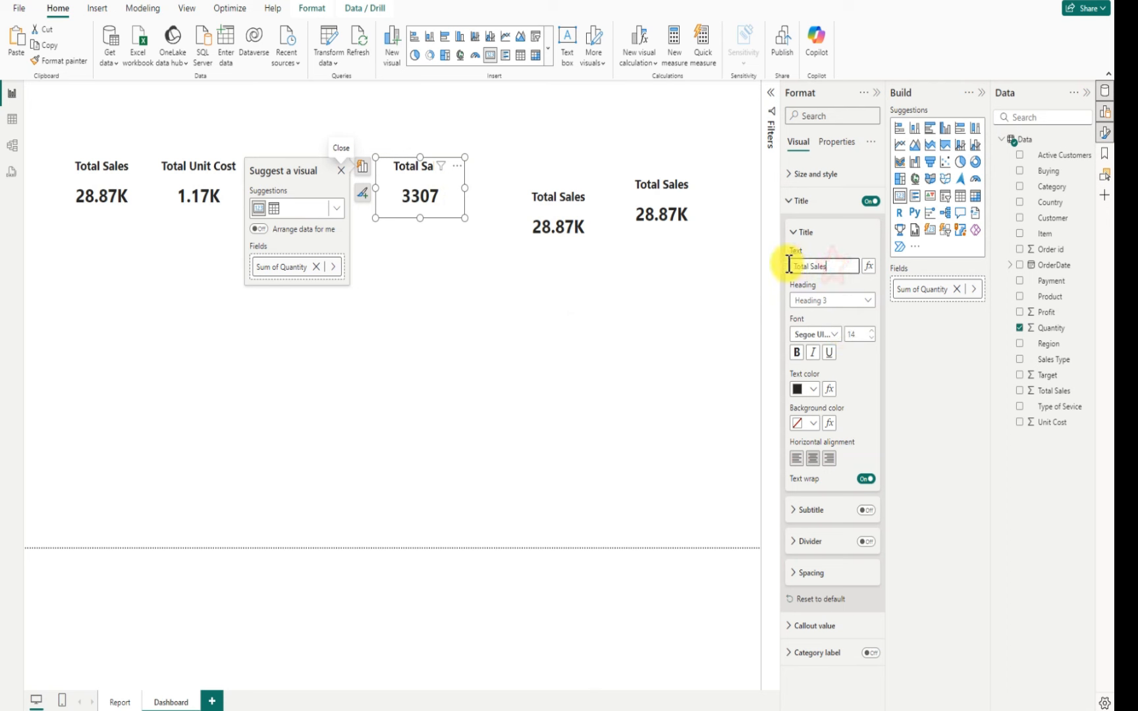
key(BackSpace)
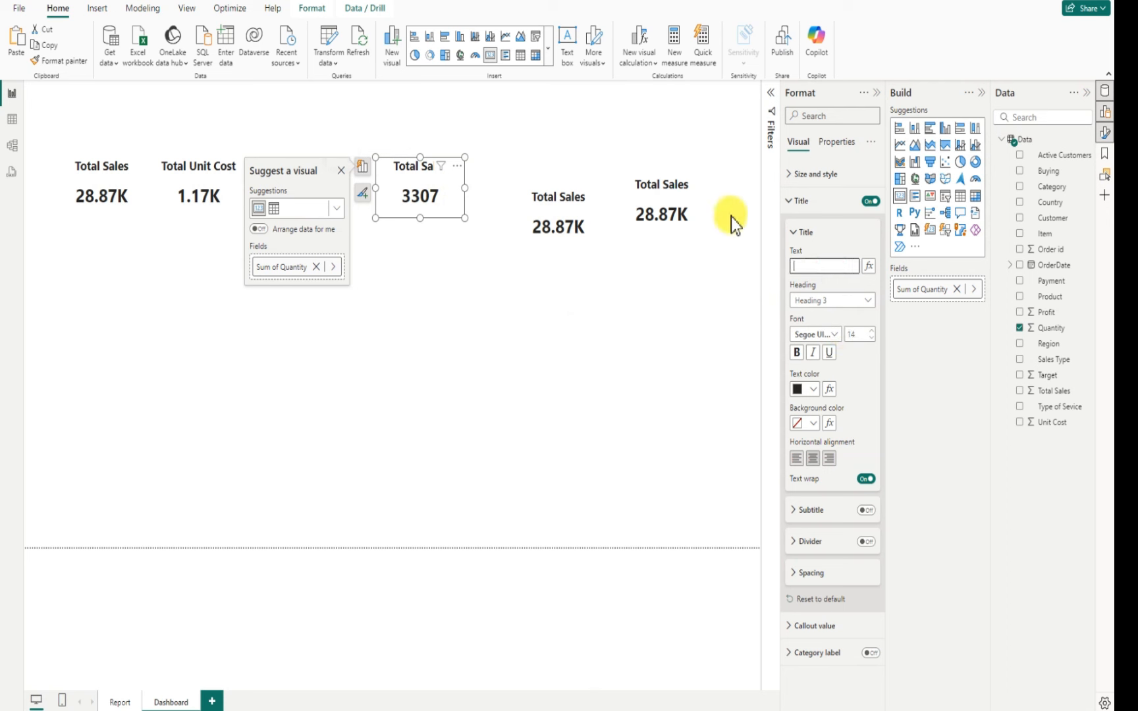
text(Cuantity)
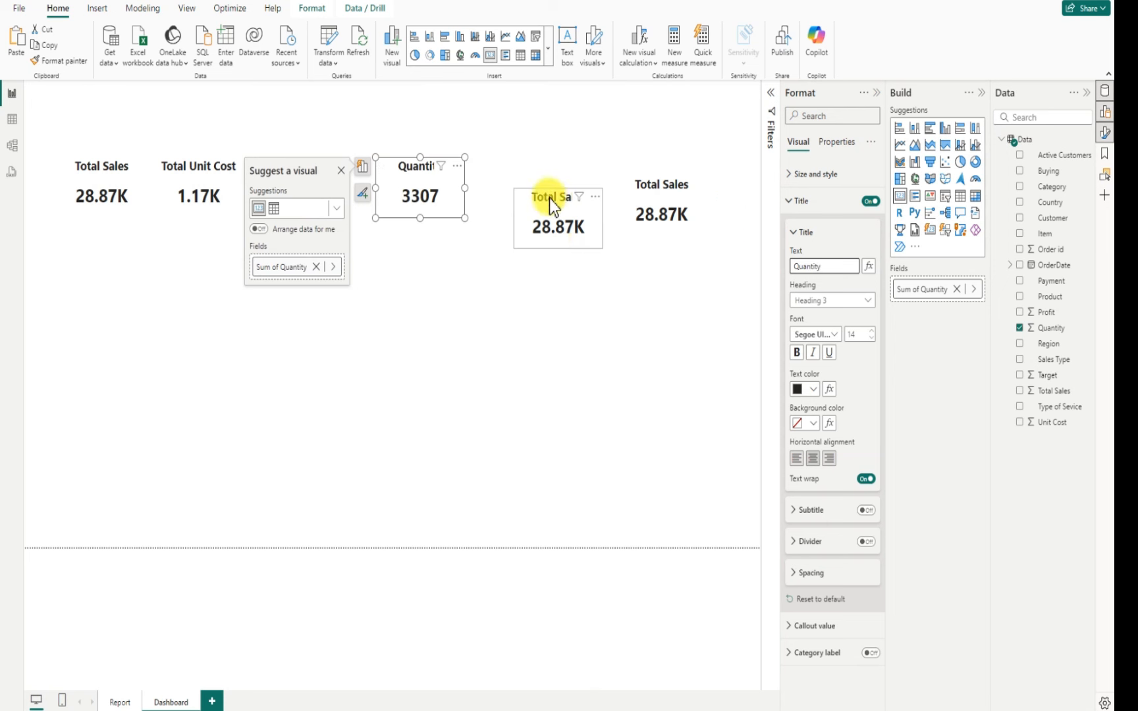
Turn the fifth card, aligned with the row, into a profit card with the Profit field and the title Total Profit
drag(532, 208, 498, 177)
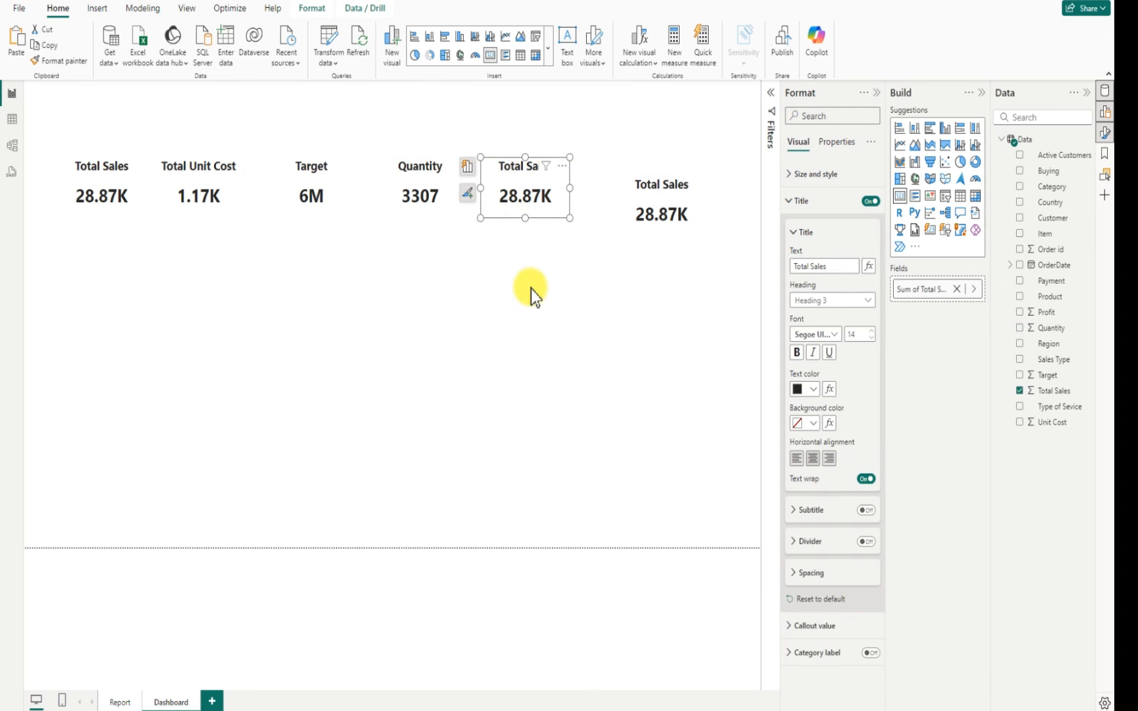
click(1020, 391)
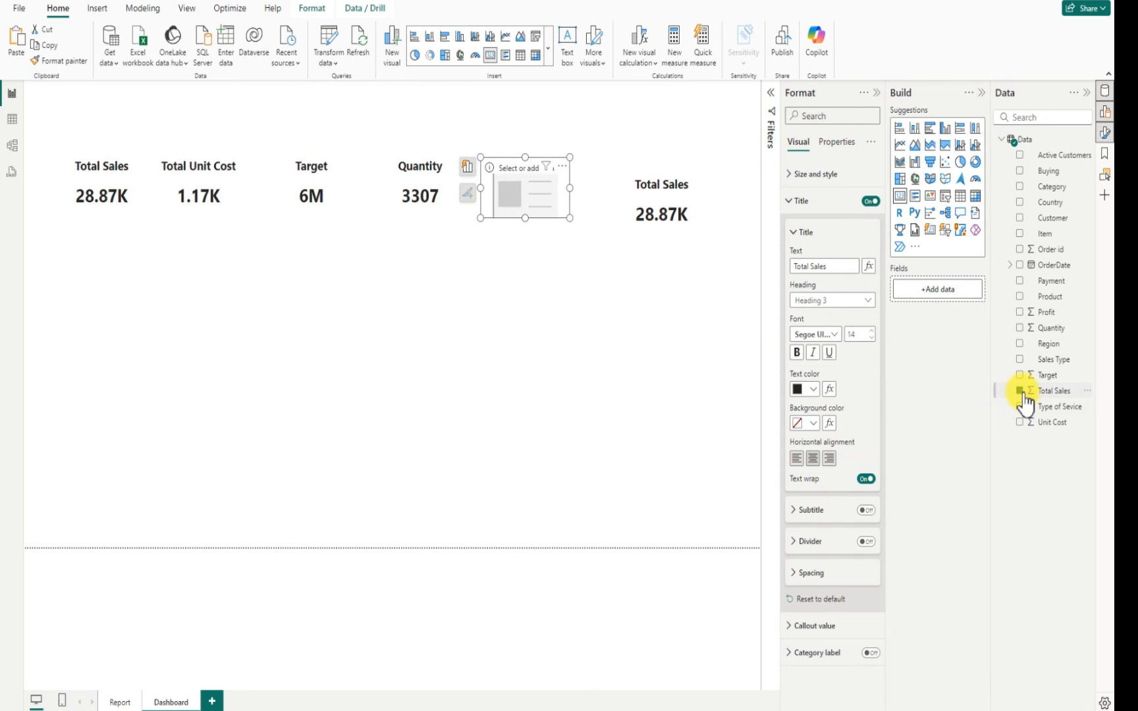
click(1021, 313)
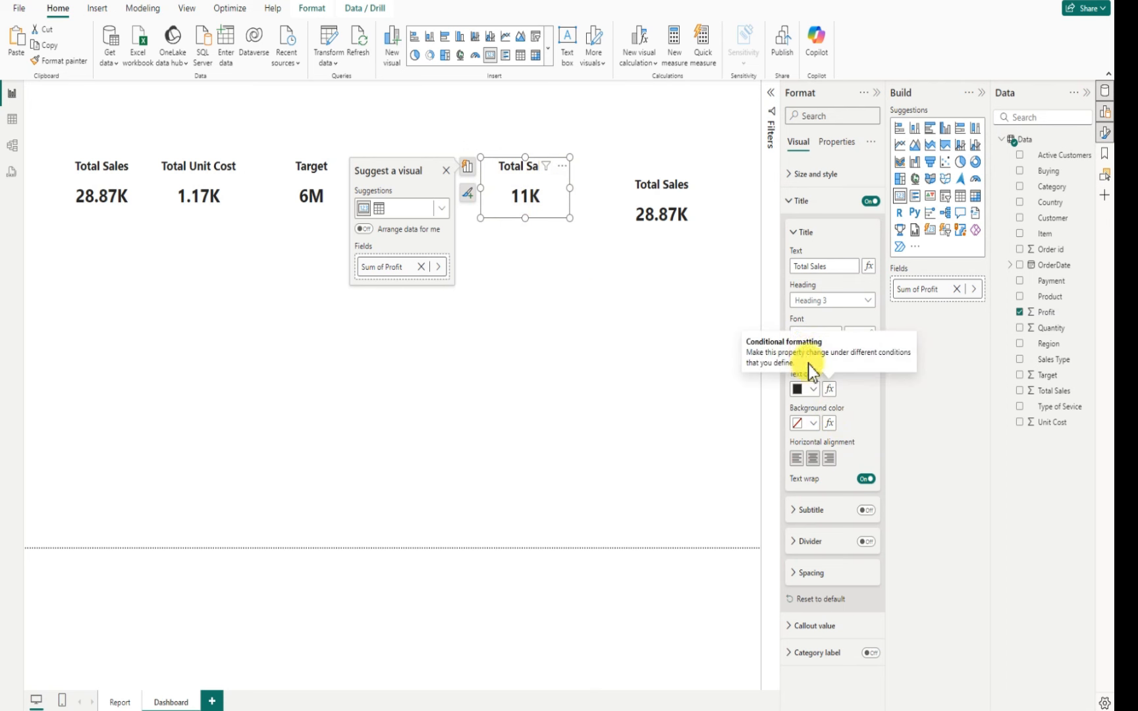
click(832, 266)
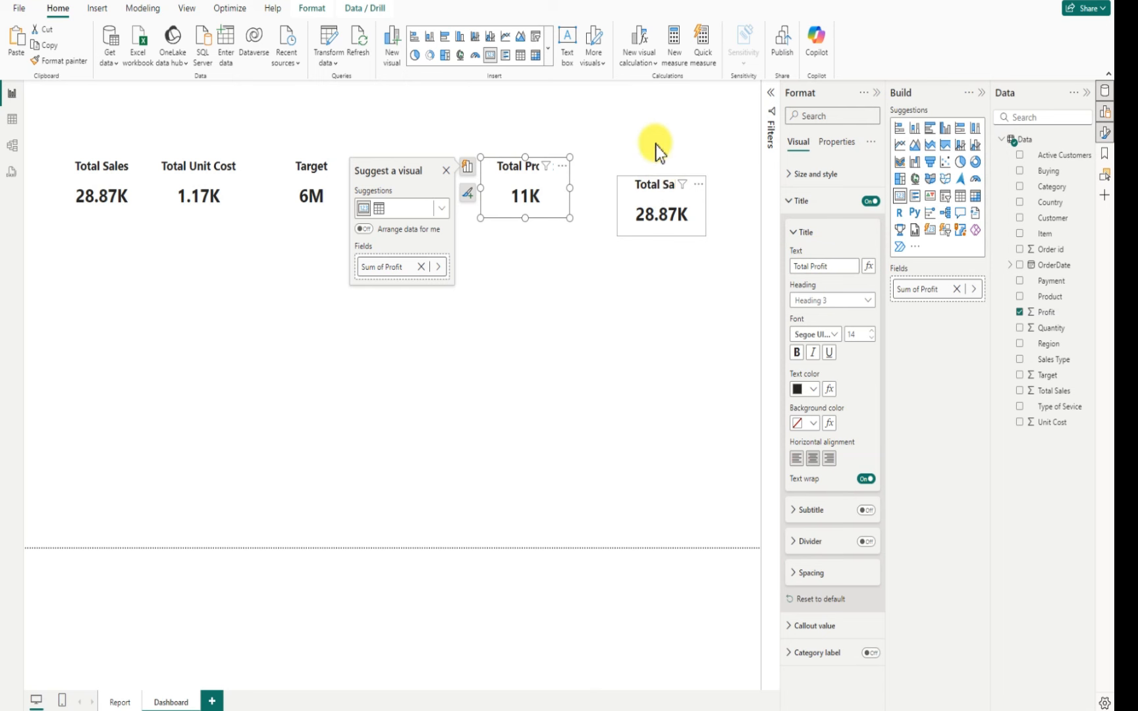
Align the sixth card with the row, replace Total Sales with a count of Order id, and widen it slightly
mouse_move(655, 185)
mouse_down()
mouse_move(652, 154)
mouse_move(644, 176)
mouse_up()
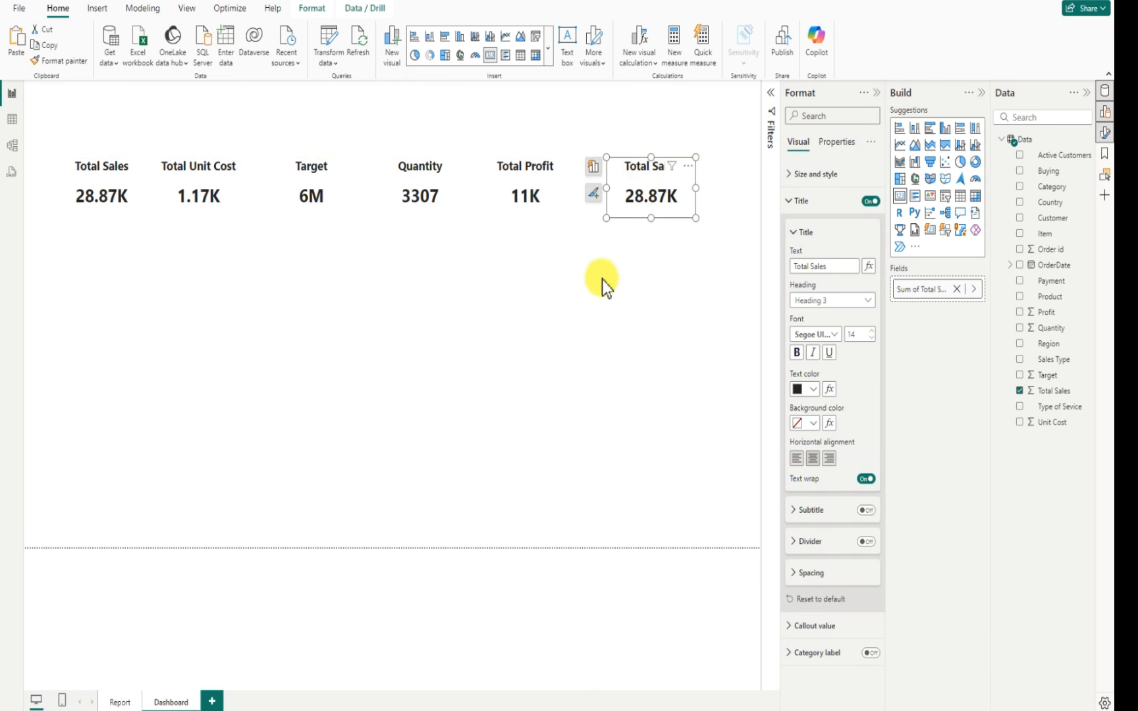
click(1020, 391)
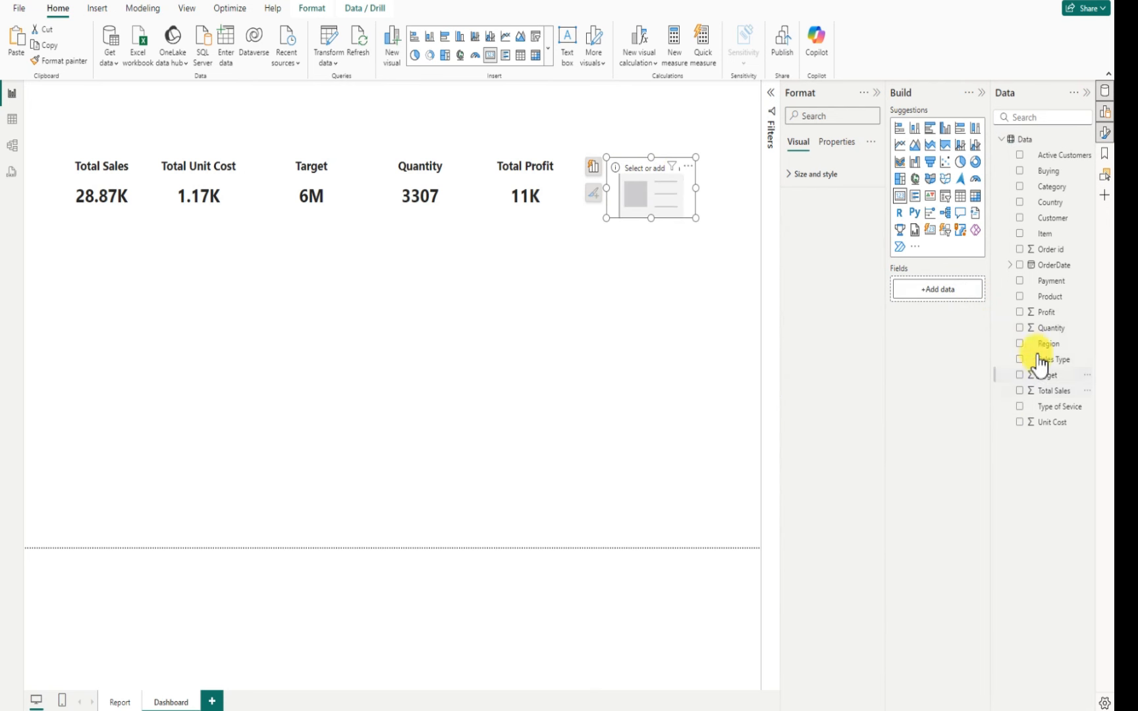
click(1020, 250)
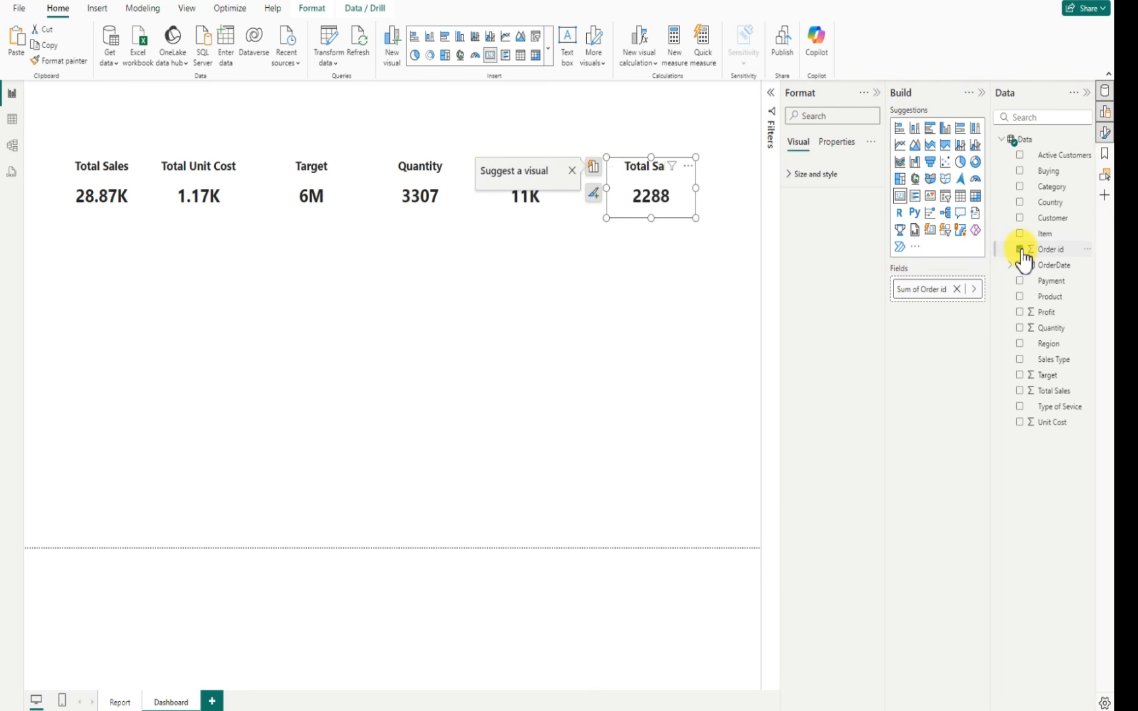
drag(695, 188, 707, 189)
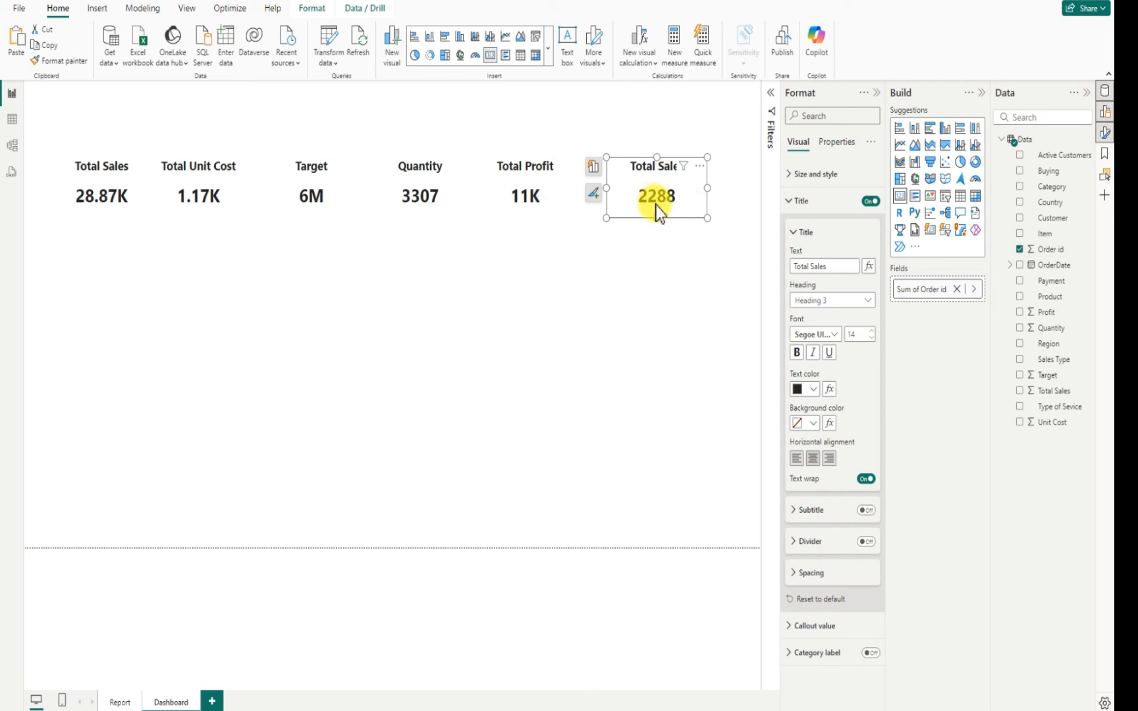
right_click(922, 293)
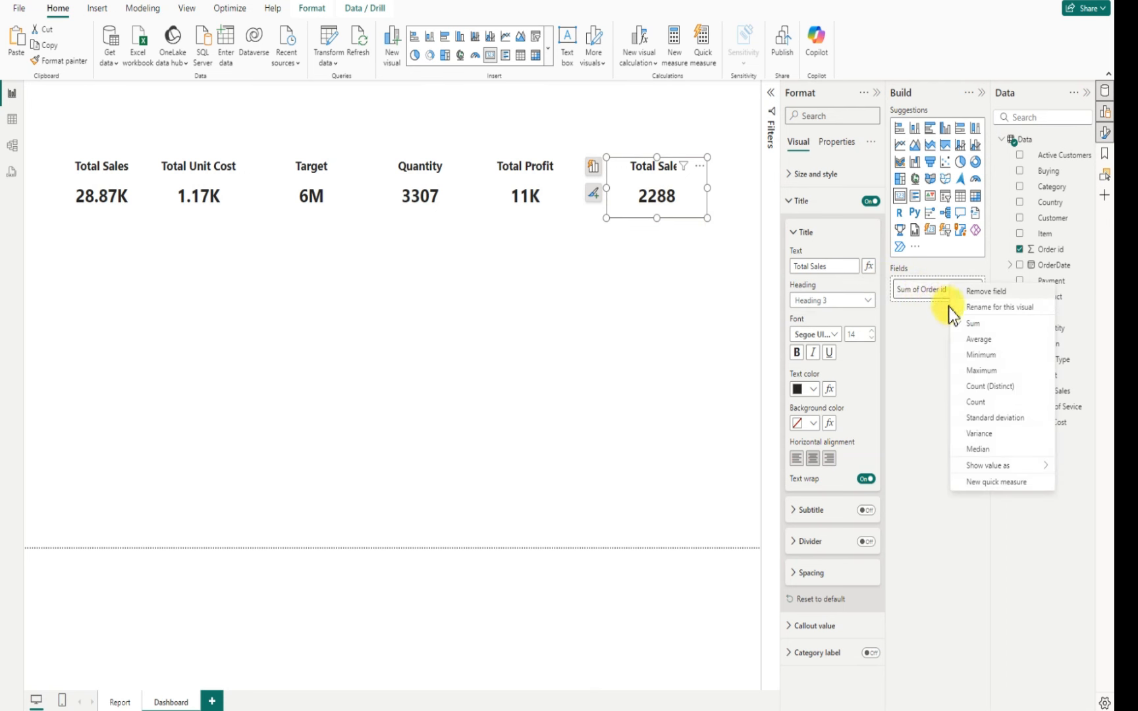
click(981, 403)
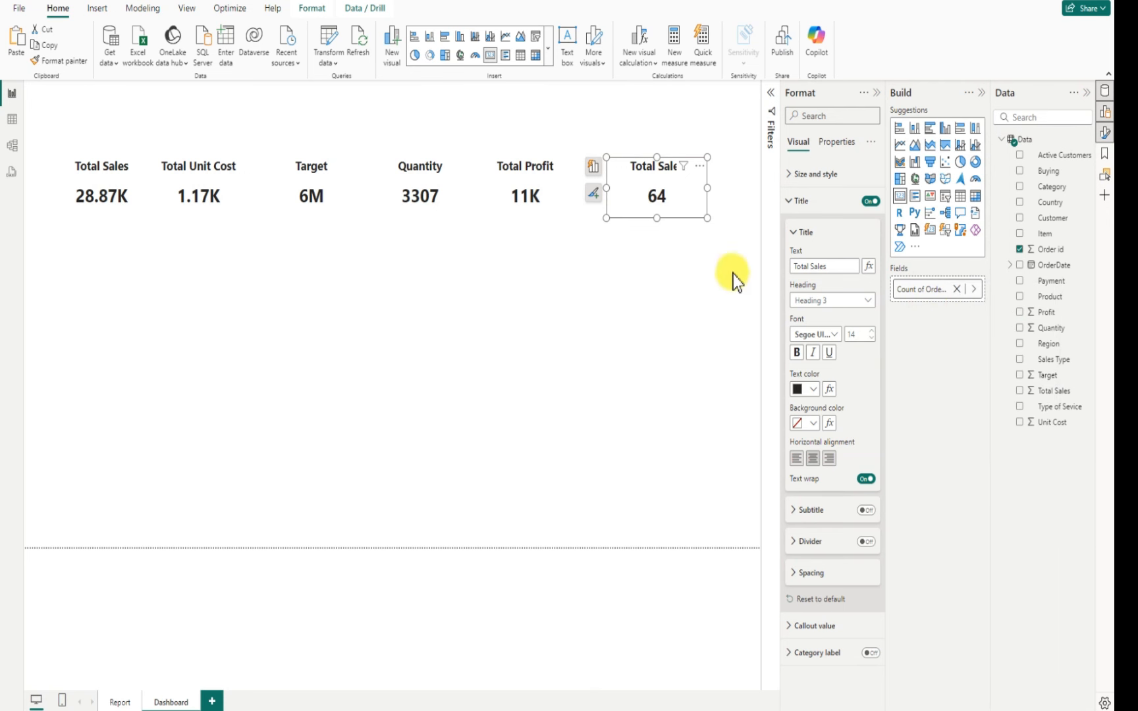
Move the sixth card closer to the Total Profit card, level with the row, and hide the formatting options
drag(622, 154, 616, 165)
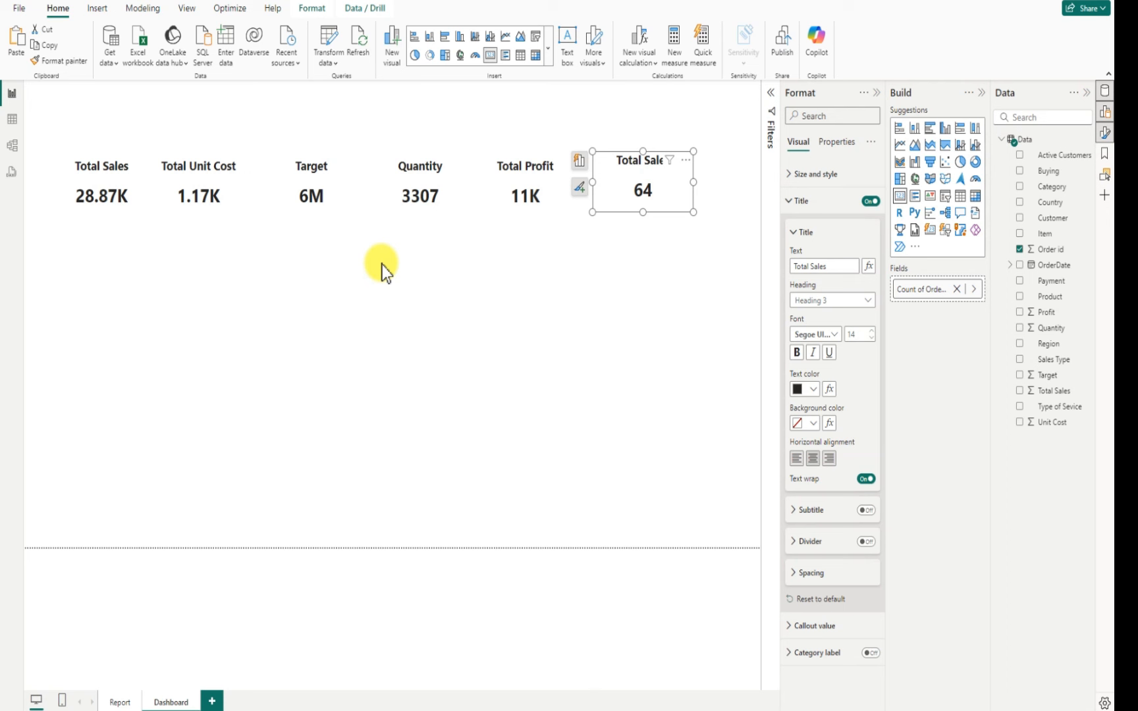
click(593, 291)
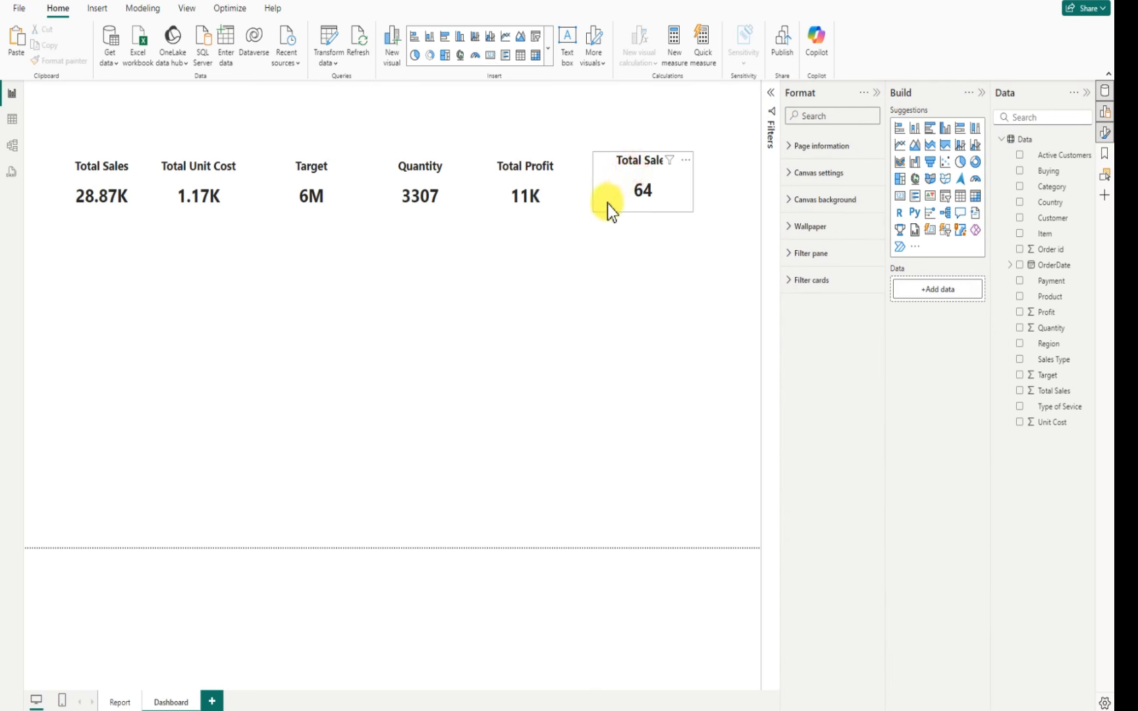
drag(607, 203, 622, 179)
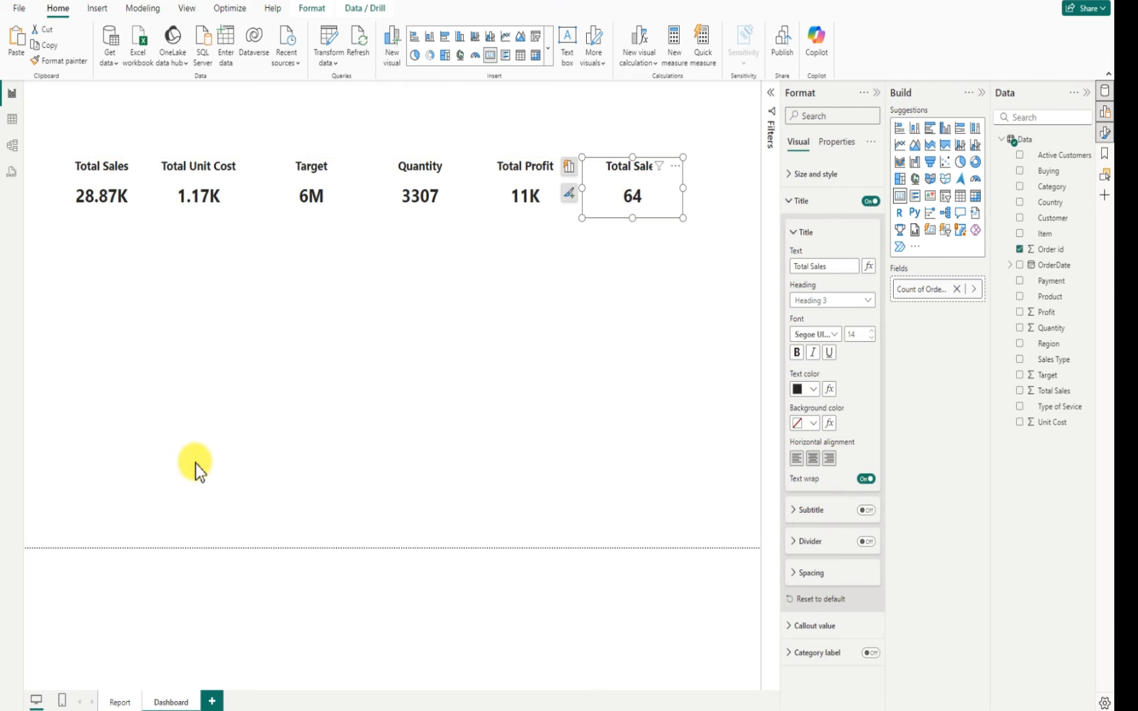
click(208, 429)
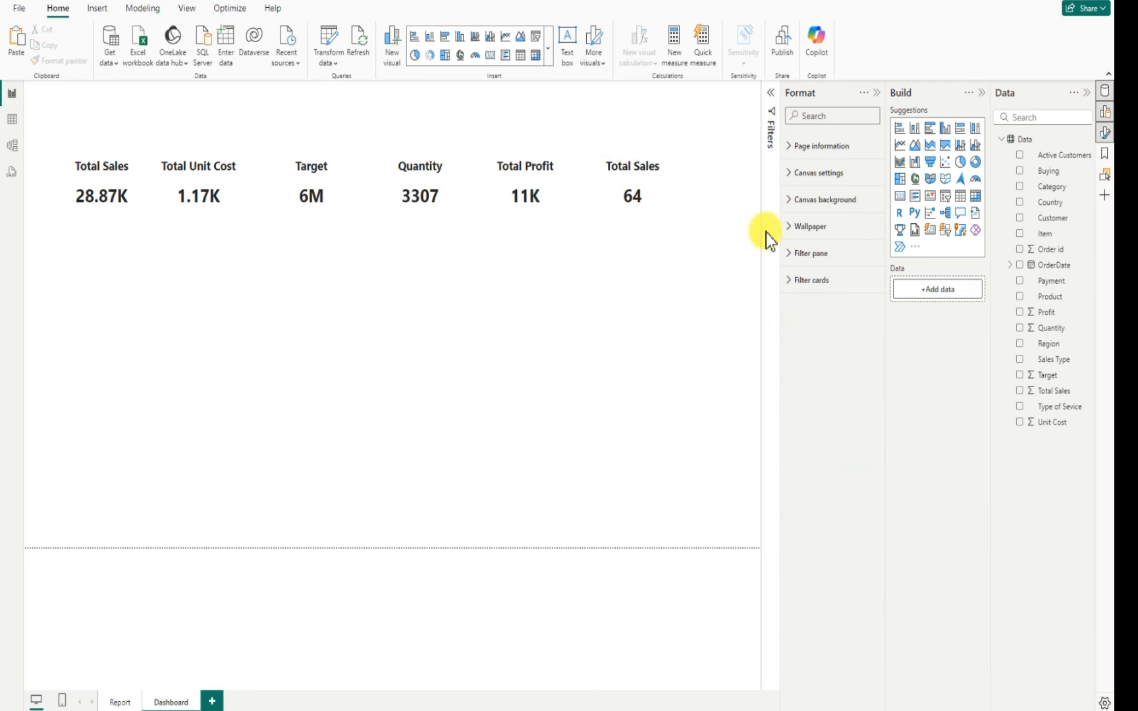
click(877, 93)
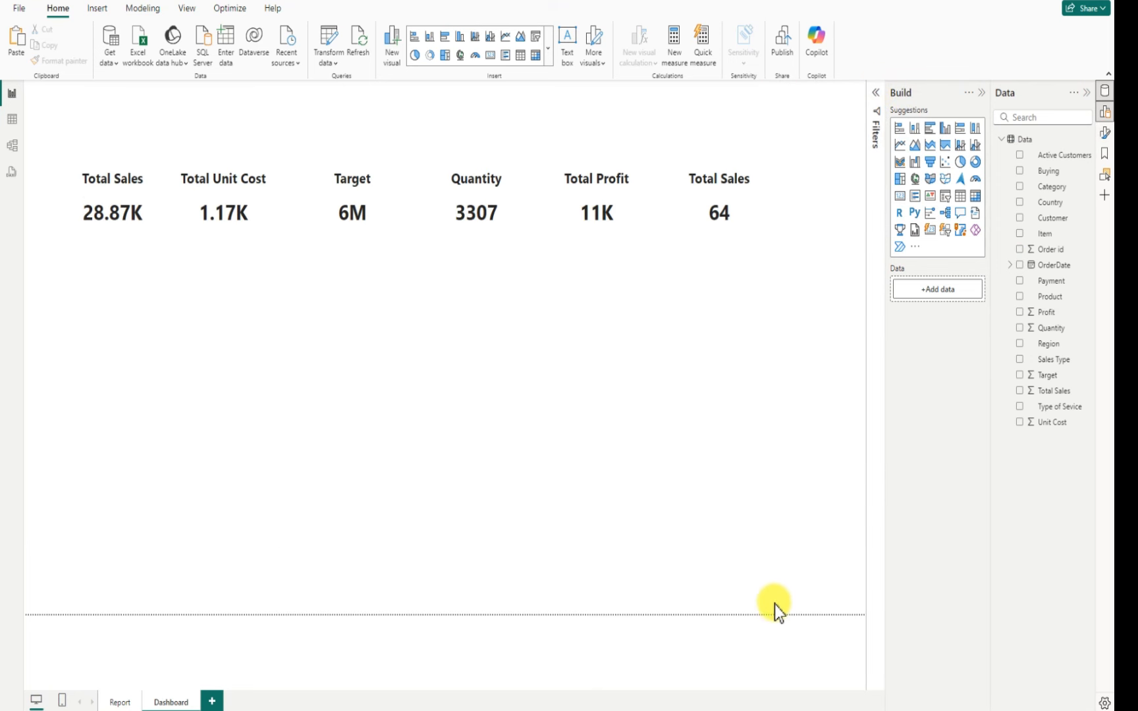
mouse_move(762, 709)
click(751, 685)
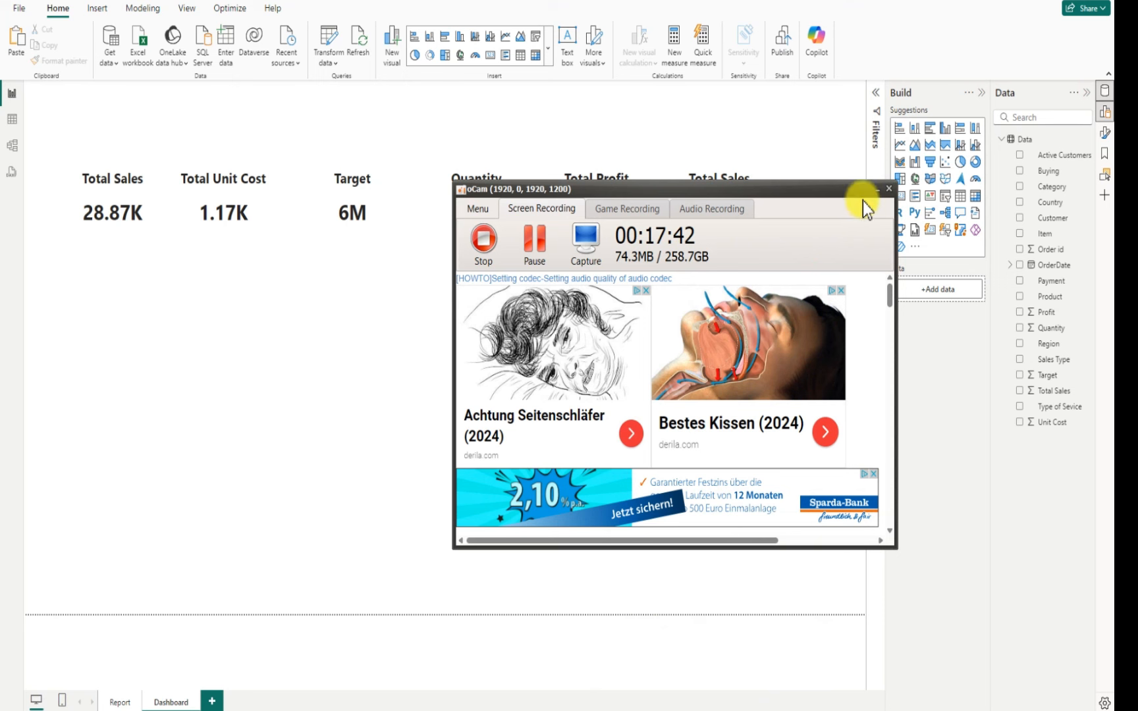
click(876, 190)
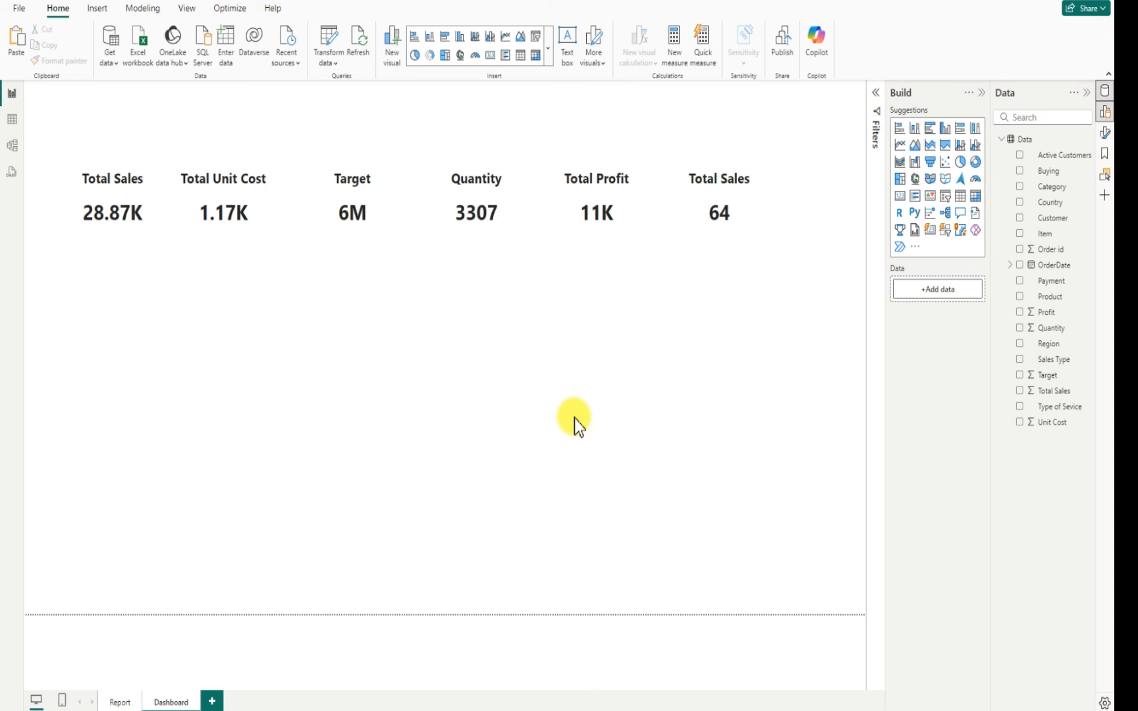
Add a line chart below the first cards, enlarge it, and plot Total Sales on its Y-axis
click(900, 146)
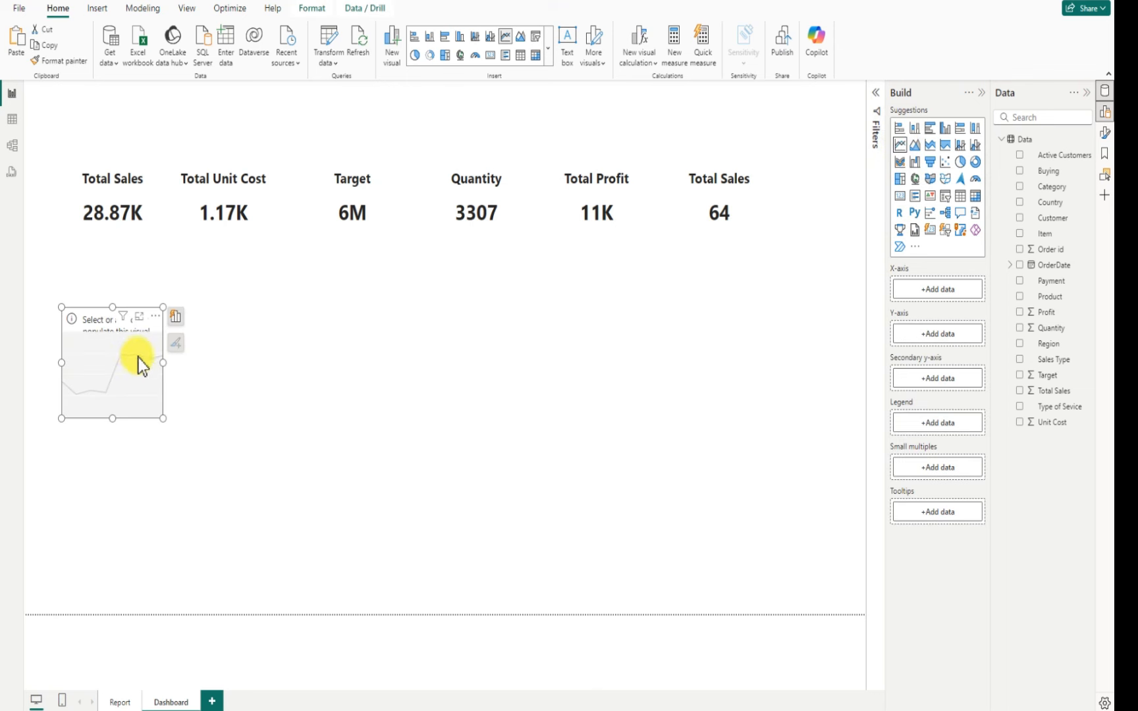
drag(163, 362, 175, 305)
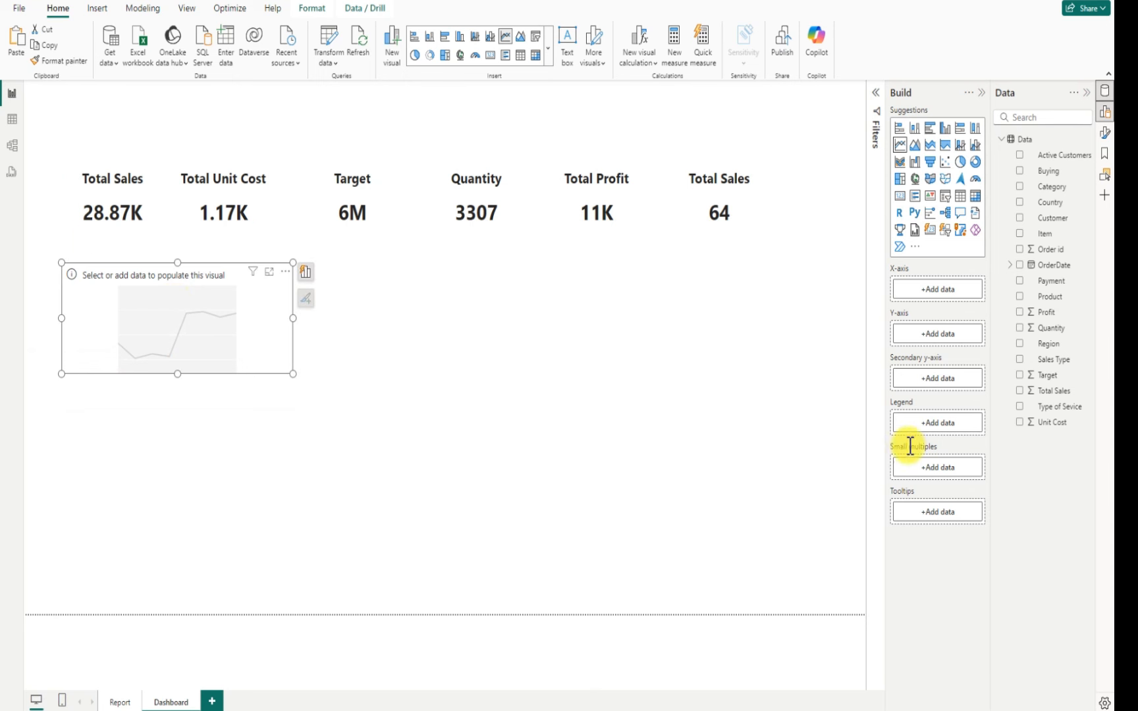
click(1020, 392)
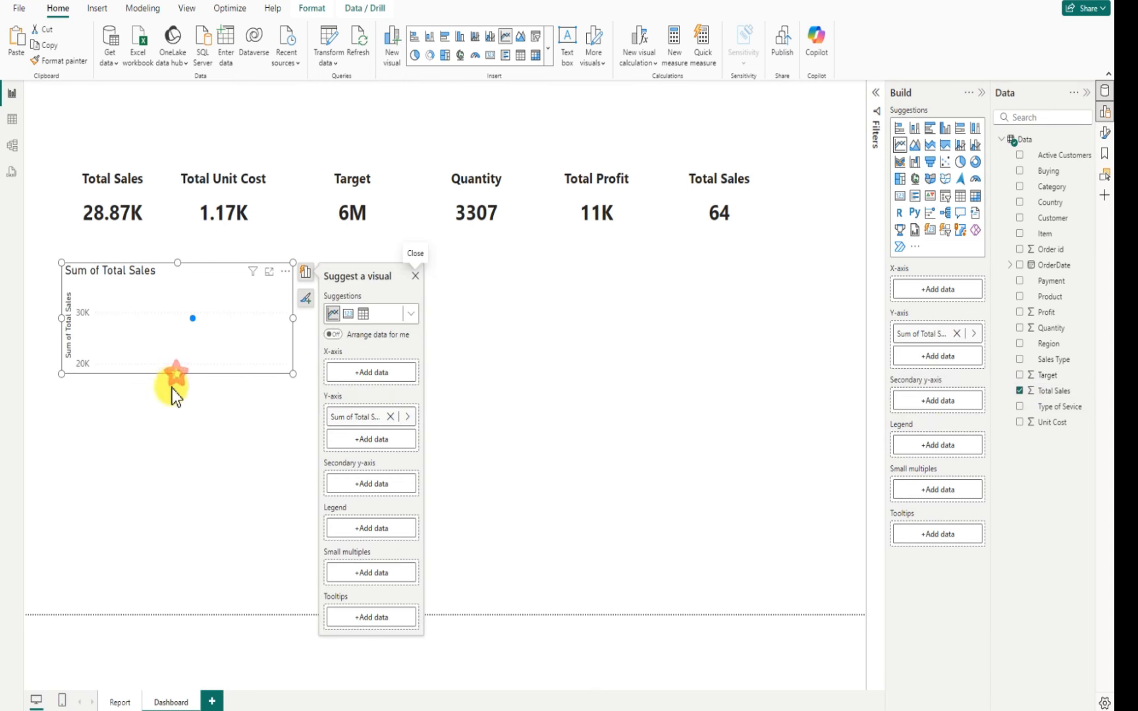
drag(172, 389, 172, 392)
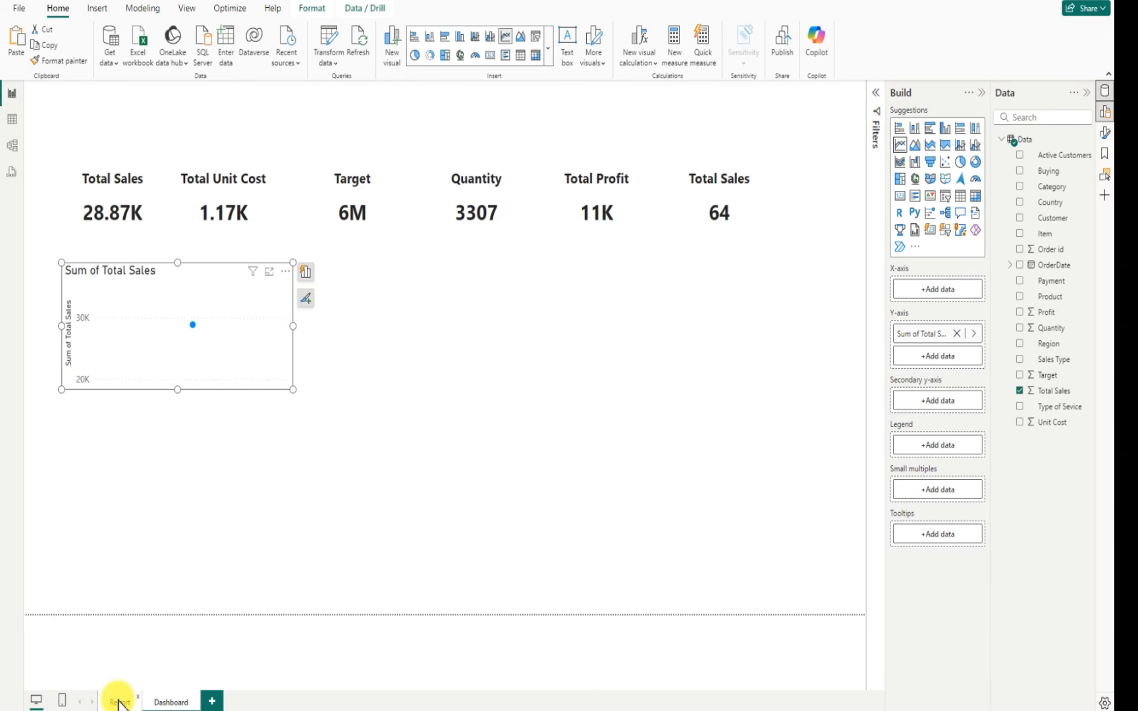
After consulting the Report page, put Item on the line chart's X-axis, shifting the chart slightly down and making it taller
click(119, 702)
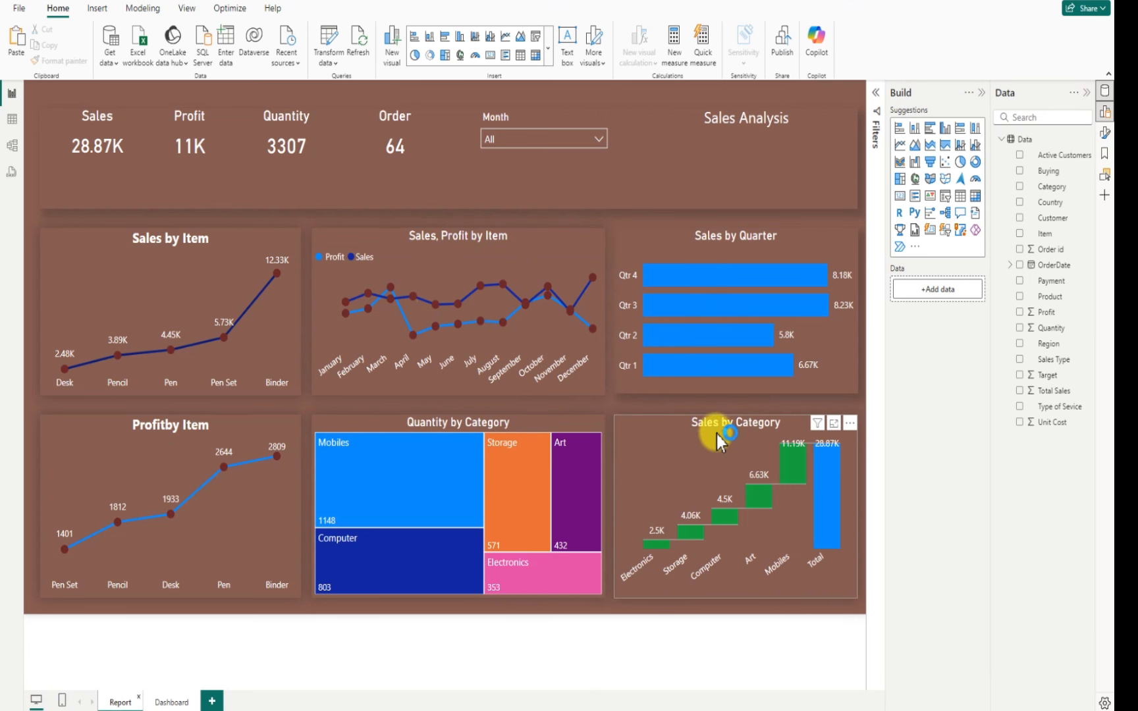
click(169, 703)
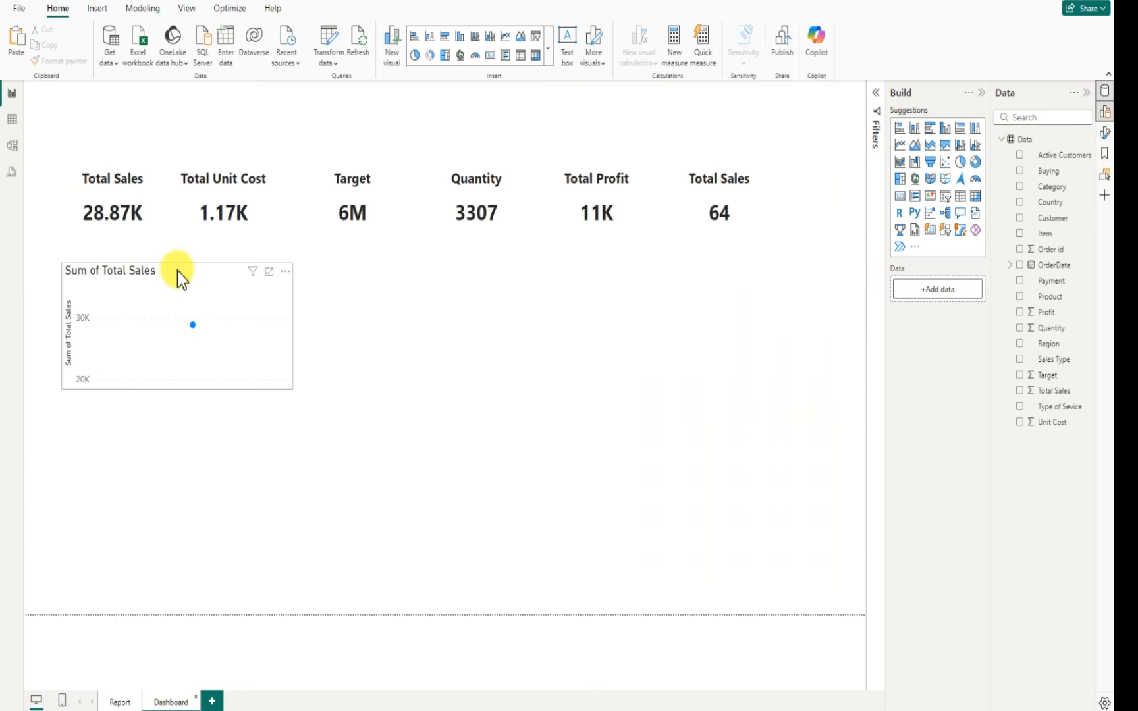
mouse_move(168, 260)
mouse_down()
mouse_move(170, 272)
mouse_move(160, 269)
mouse_move(178, 277)
mouse_up()
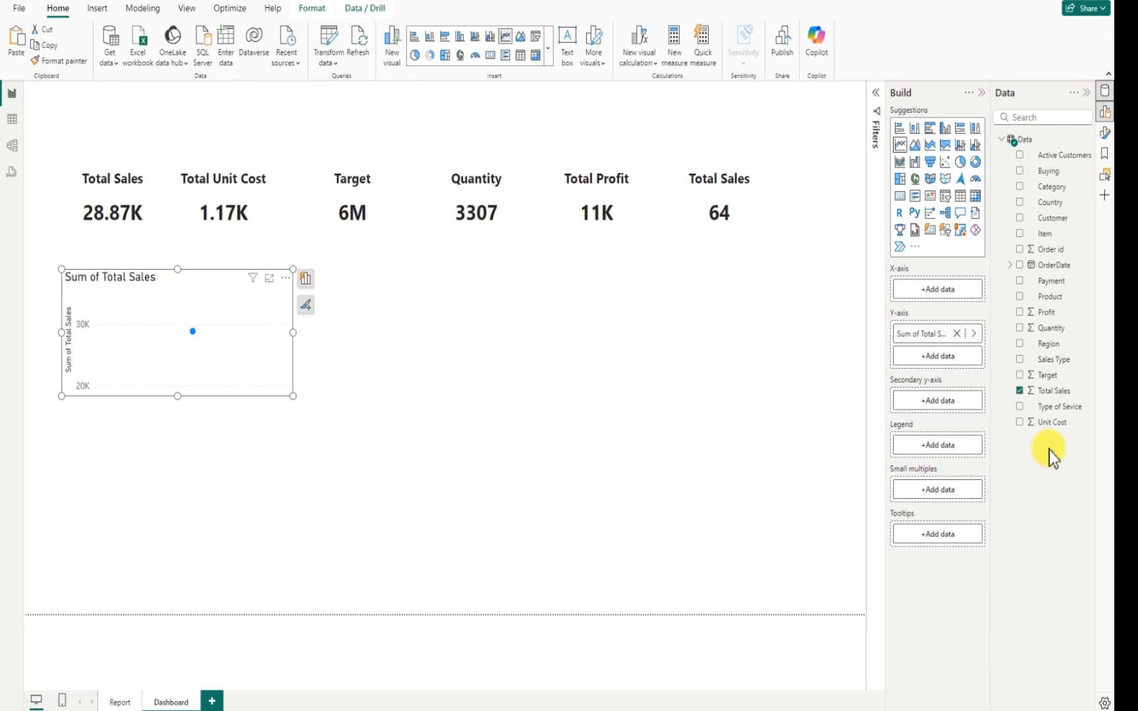
click(1020, 235)
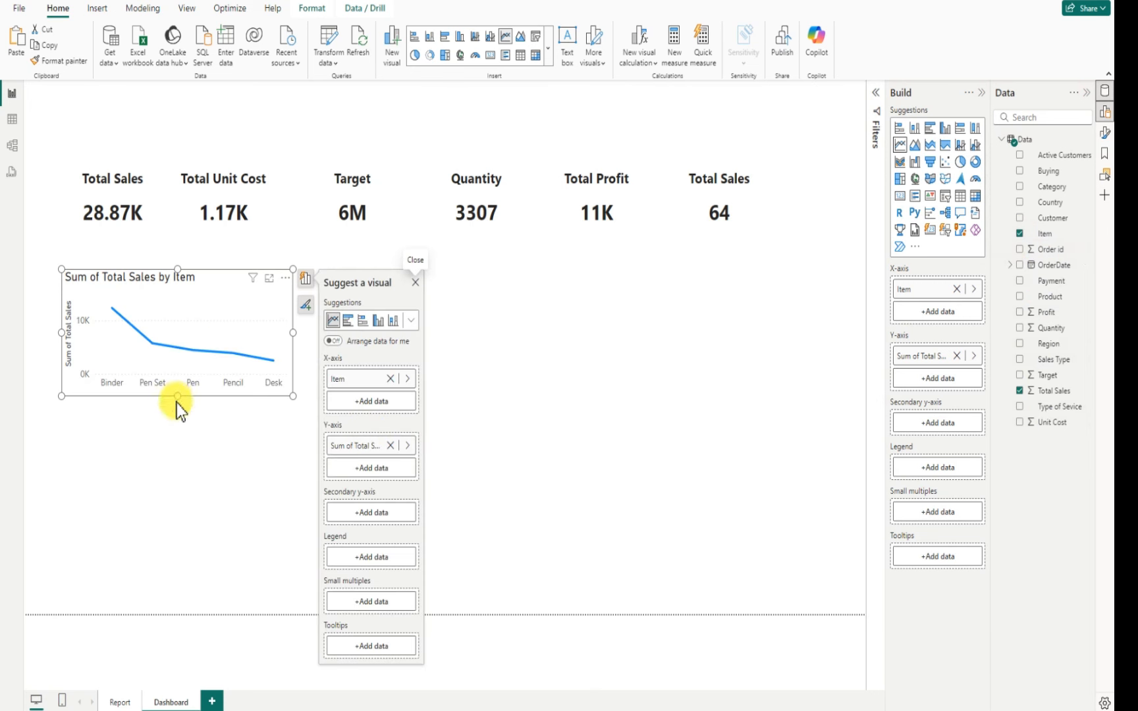
drag(175, 395, 175, 413)
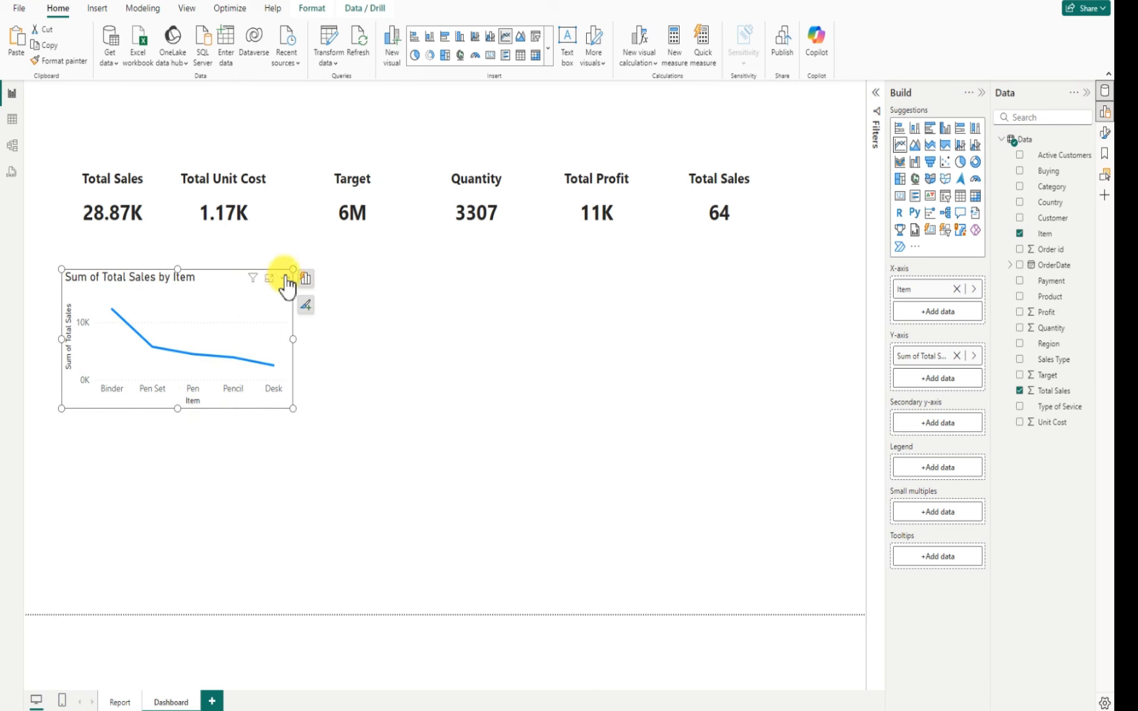
Show the line chart's formatting options and sort its axis by Item instead of Sum of Total Sales
click(285, 278)
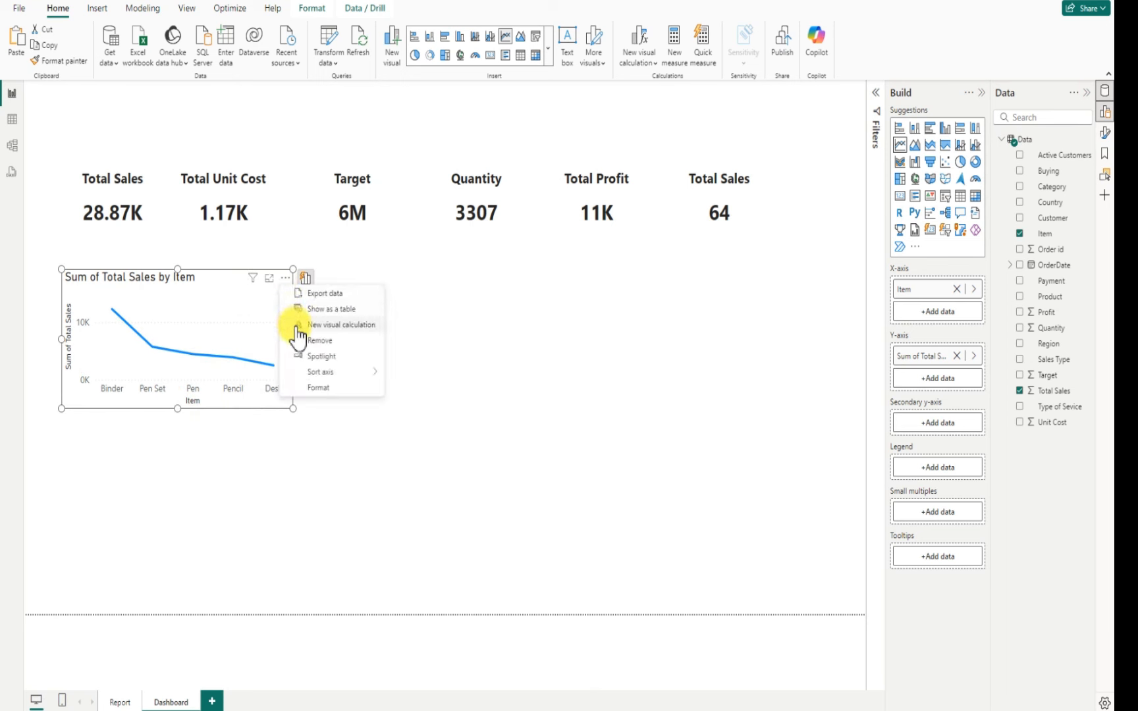
click(317, 388)
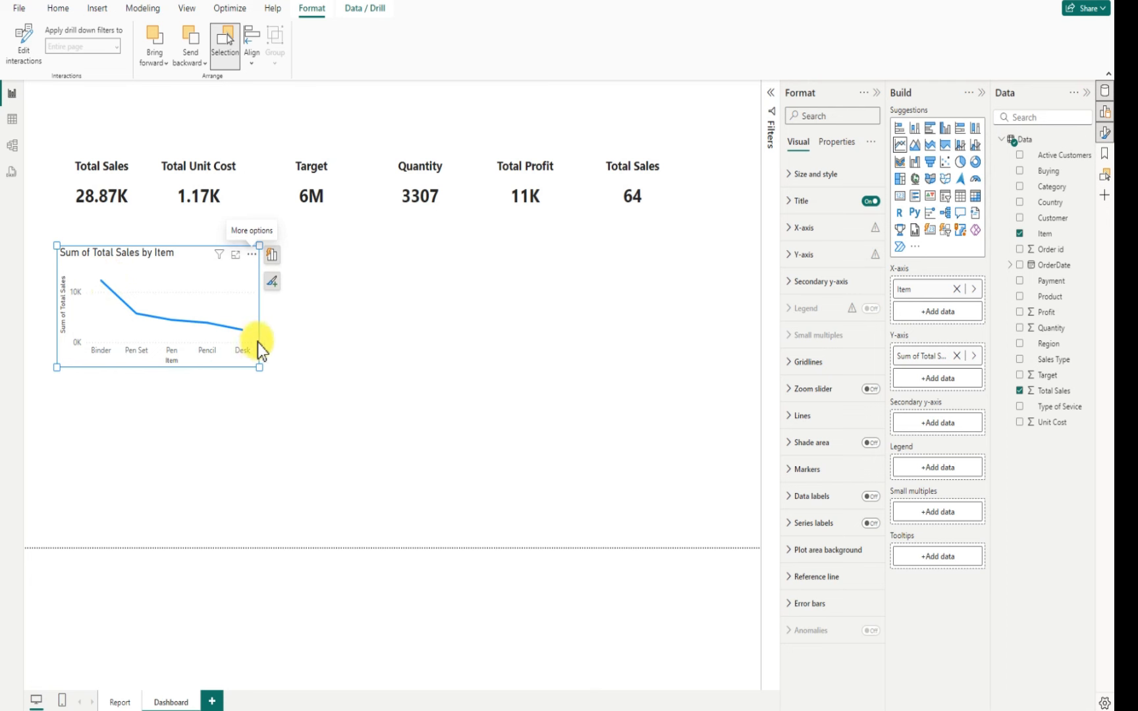
click(251, 255)
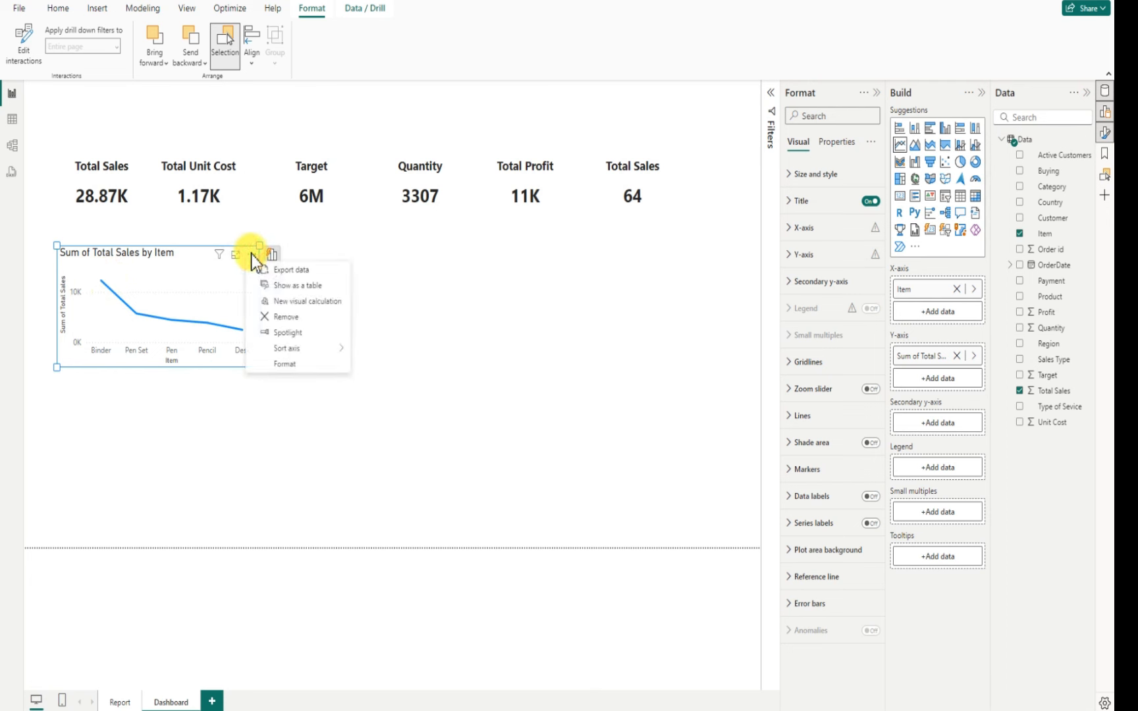
mouse_move(333, 349)
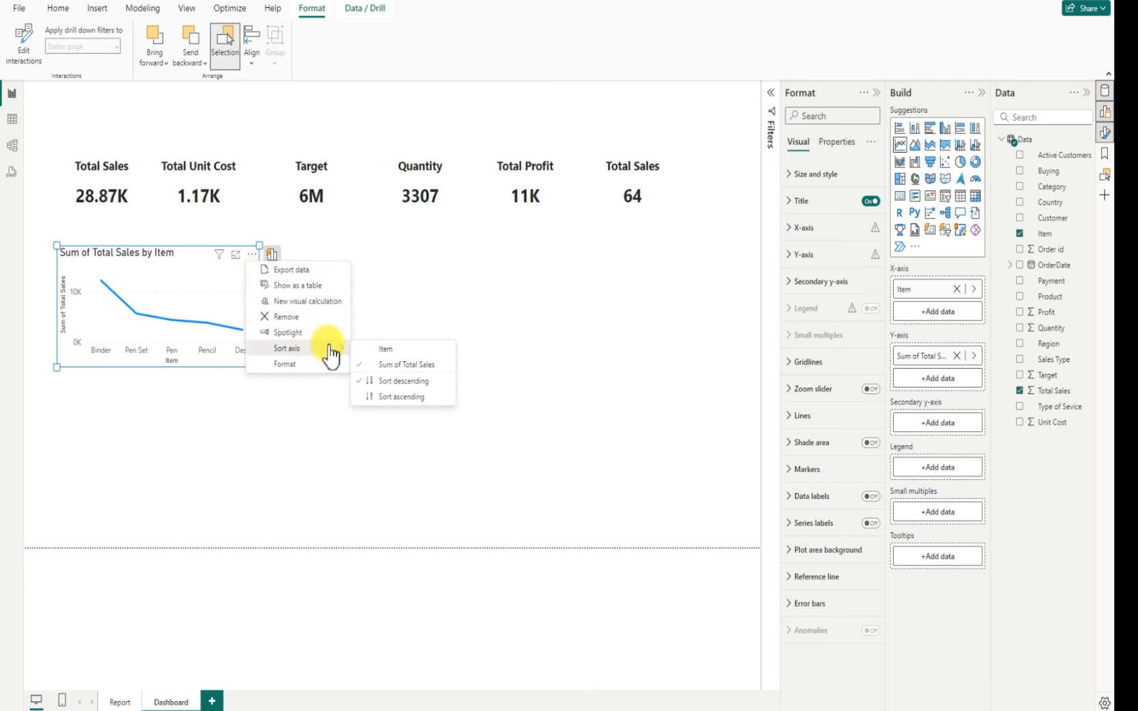
click(391, 349)
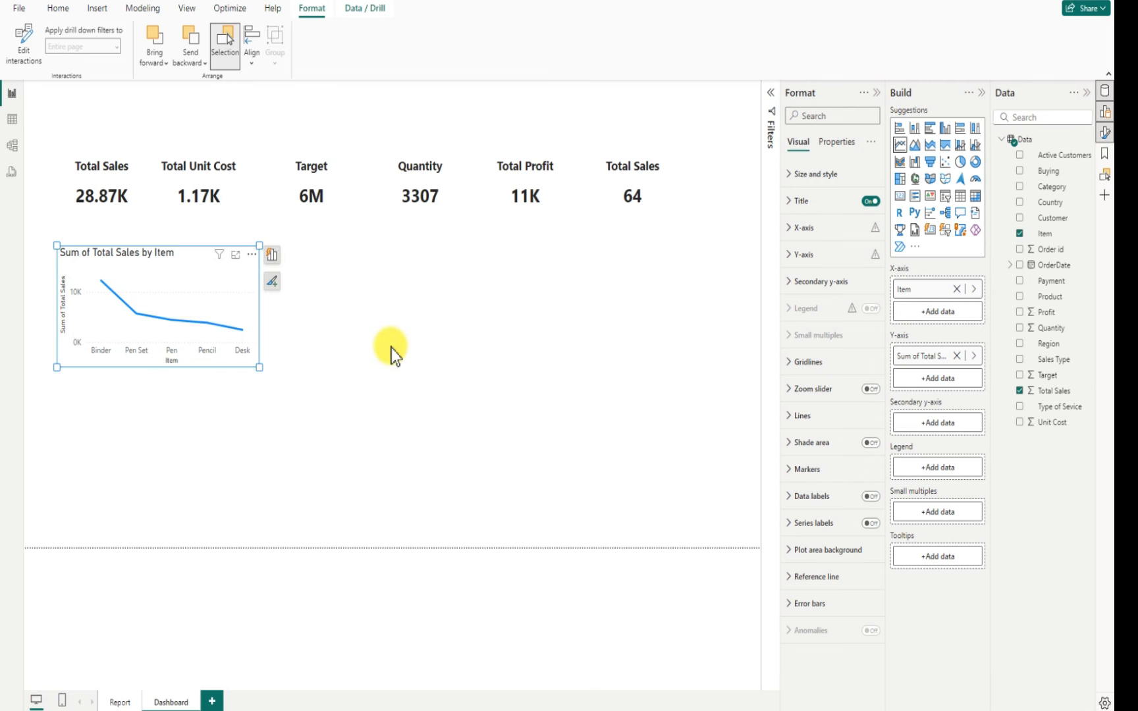
click(255, 255)
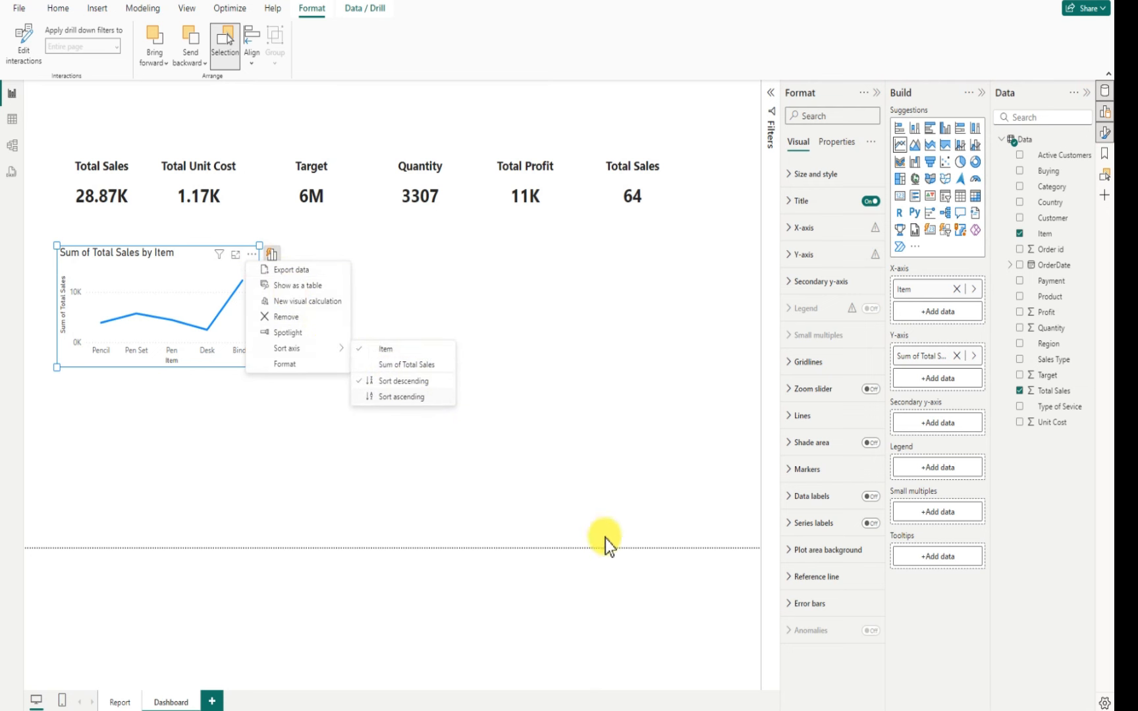
click(762, 691)
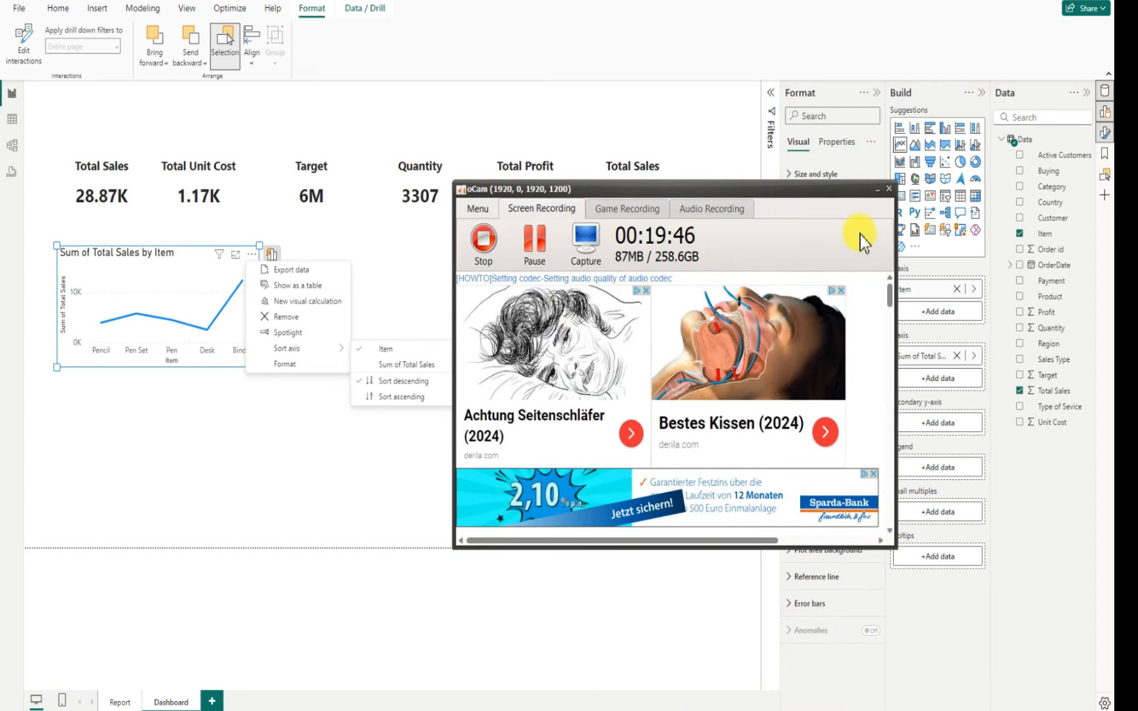
click(877, 191)
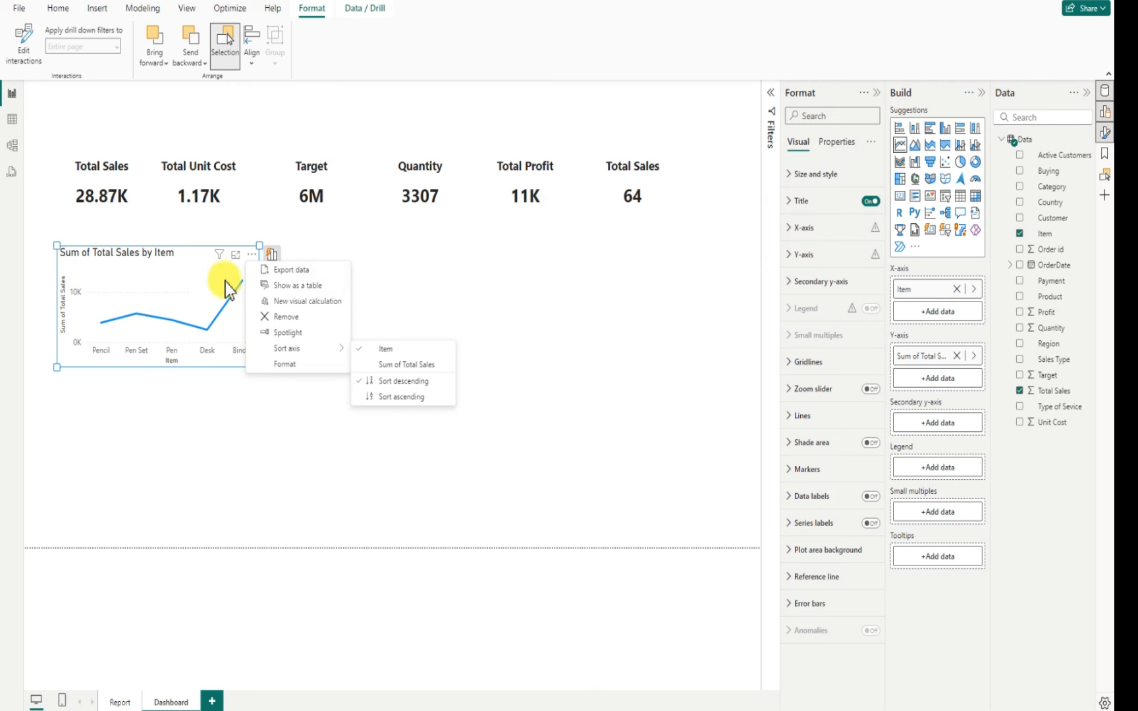
click(455, 300)
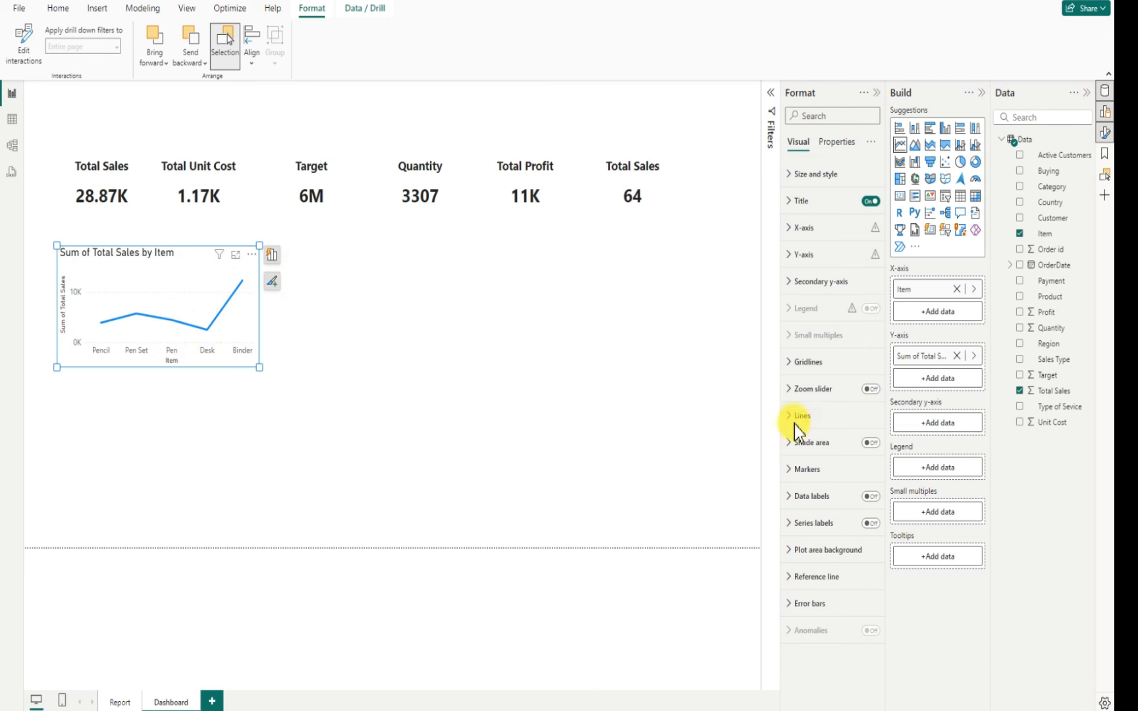
Turn off the line chart's background and turn on its shadow, keeping the chart selected
click(791, 180)
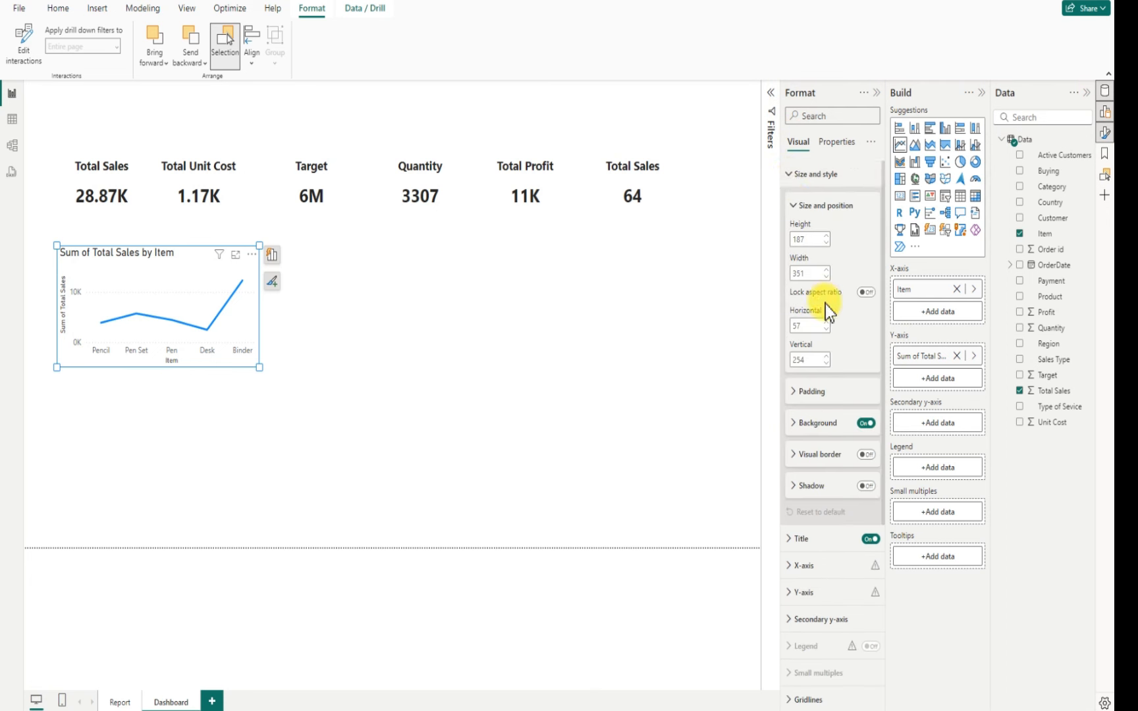
click(865, 423)
click(865, 486)
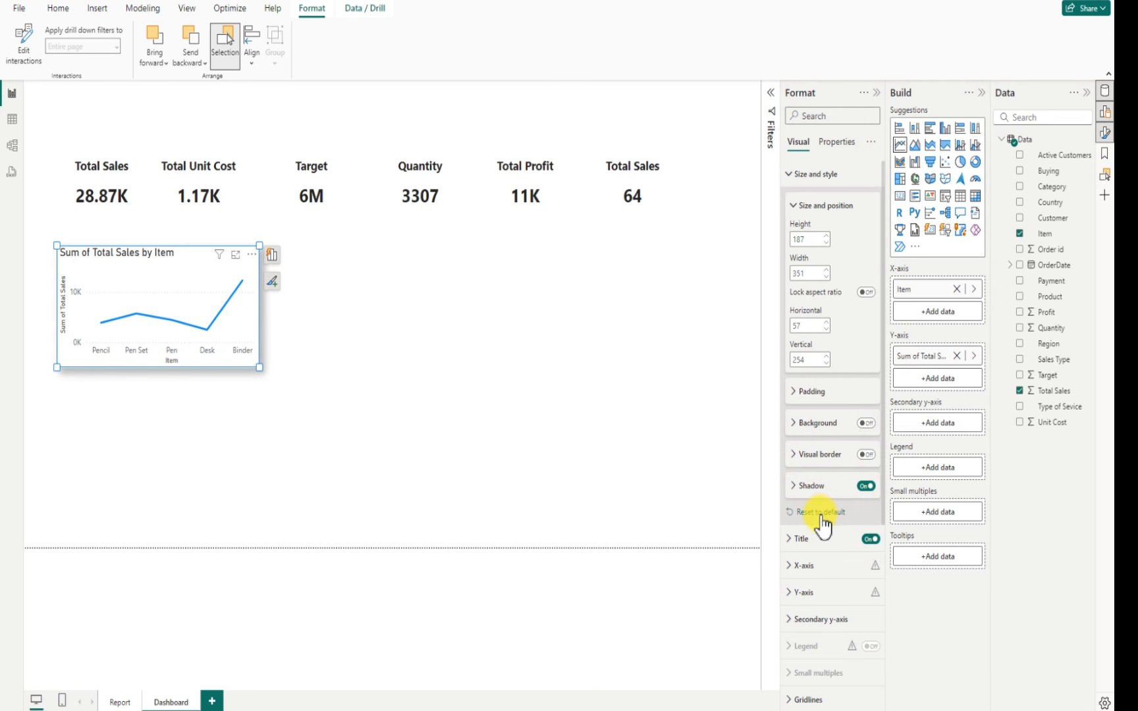
click(373, 364)
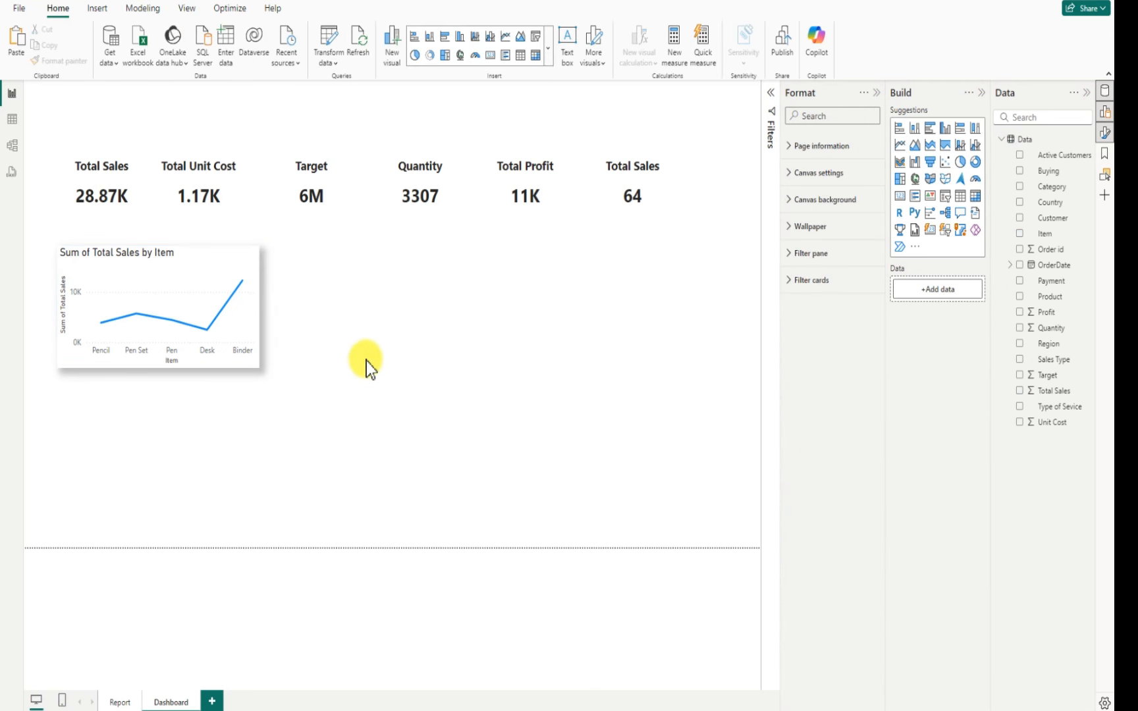
click(195, 264)
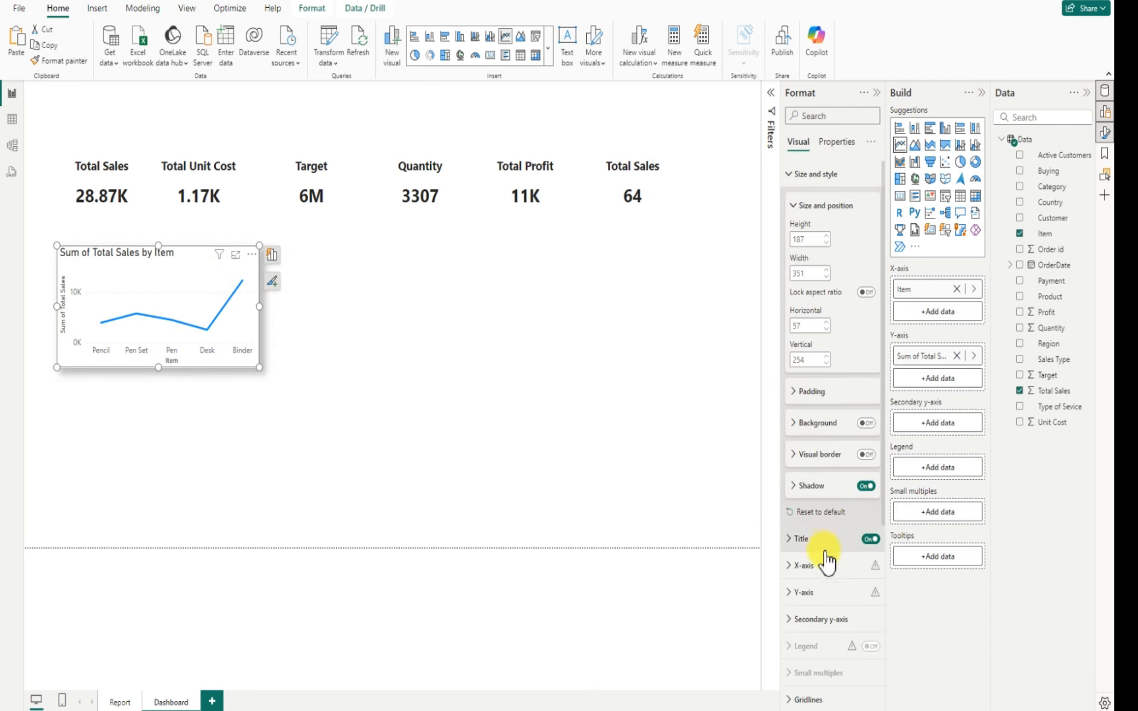
Change the line chart's shadow color to a light gray theme shade
click(797, 487)
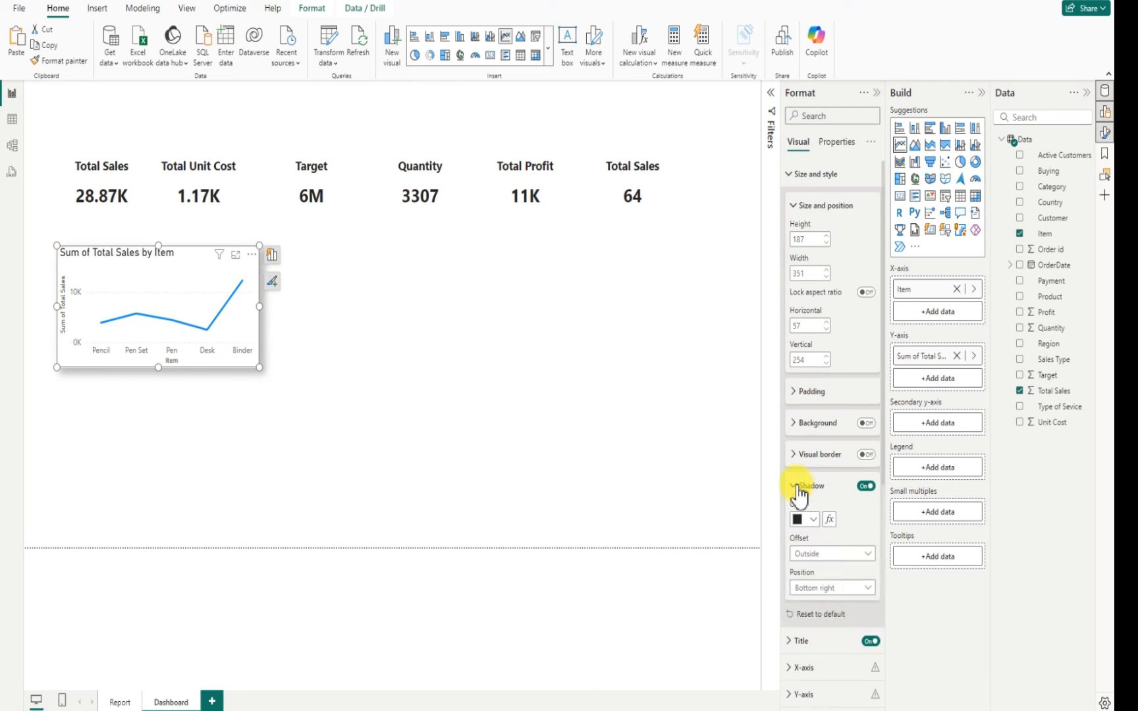
click(810, 519)
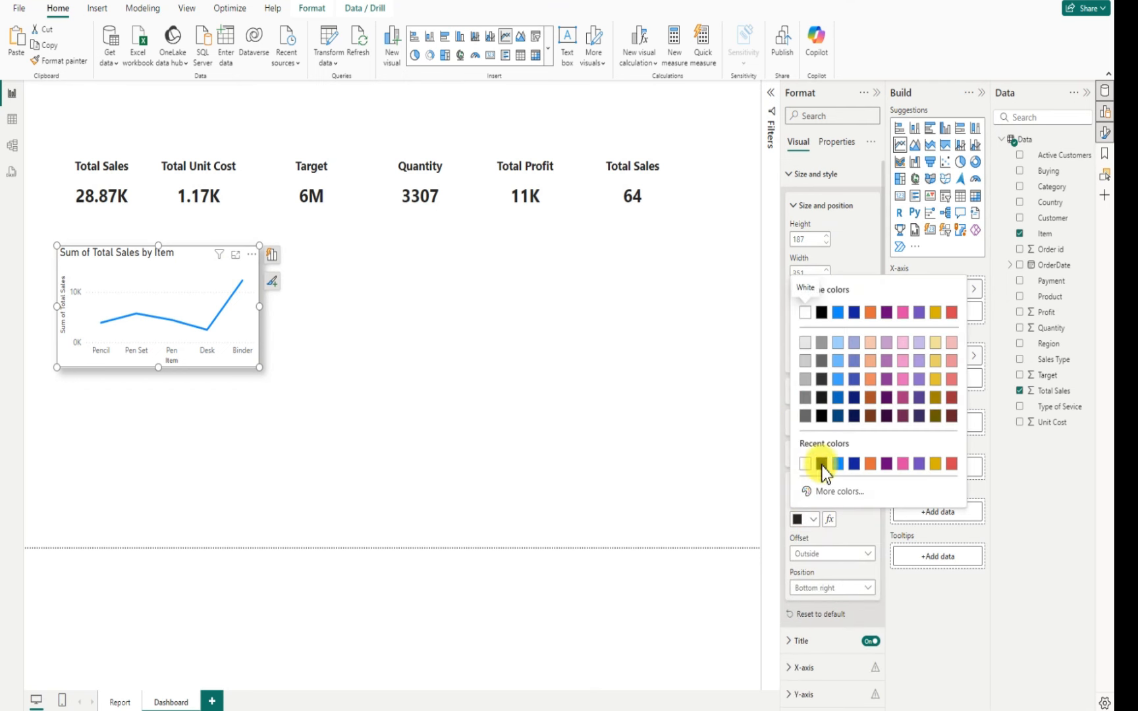
click(805, 358)
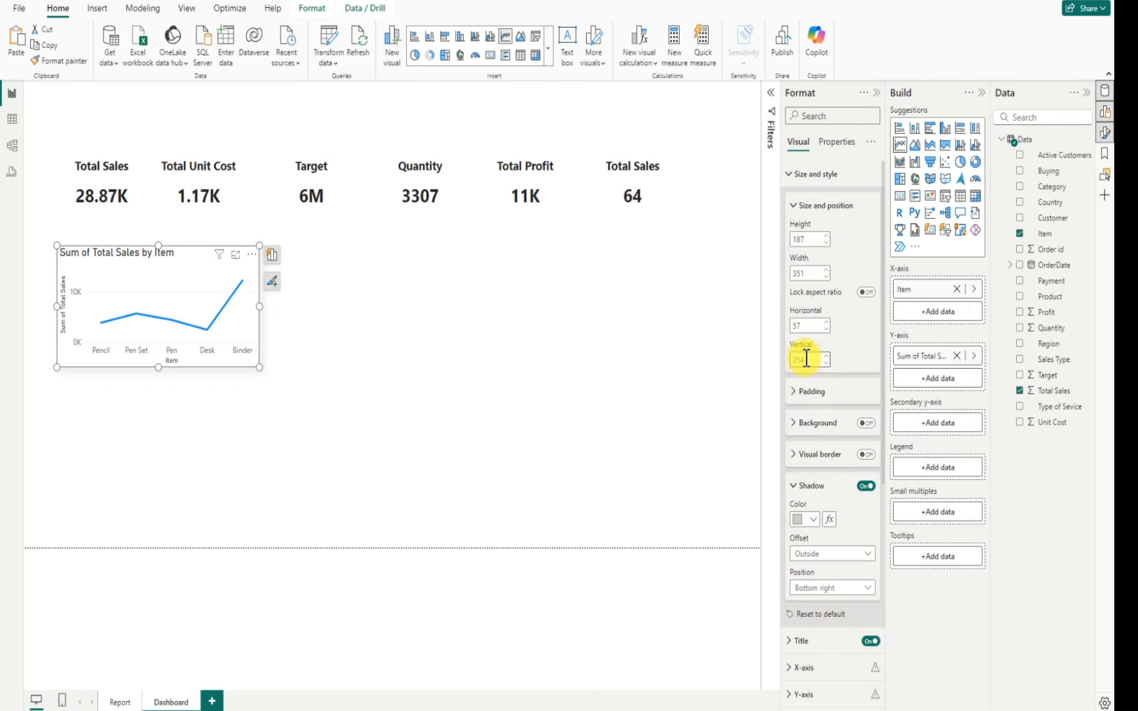
click(399, 335)
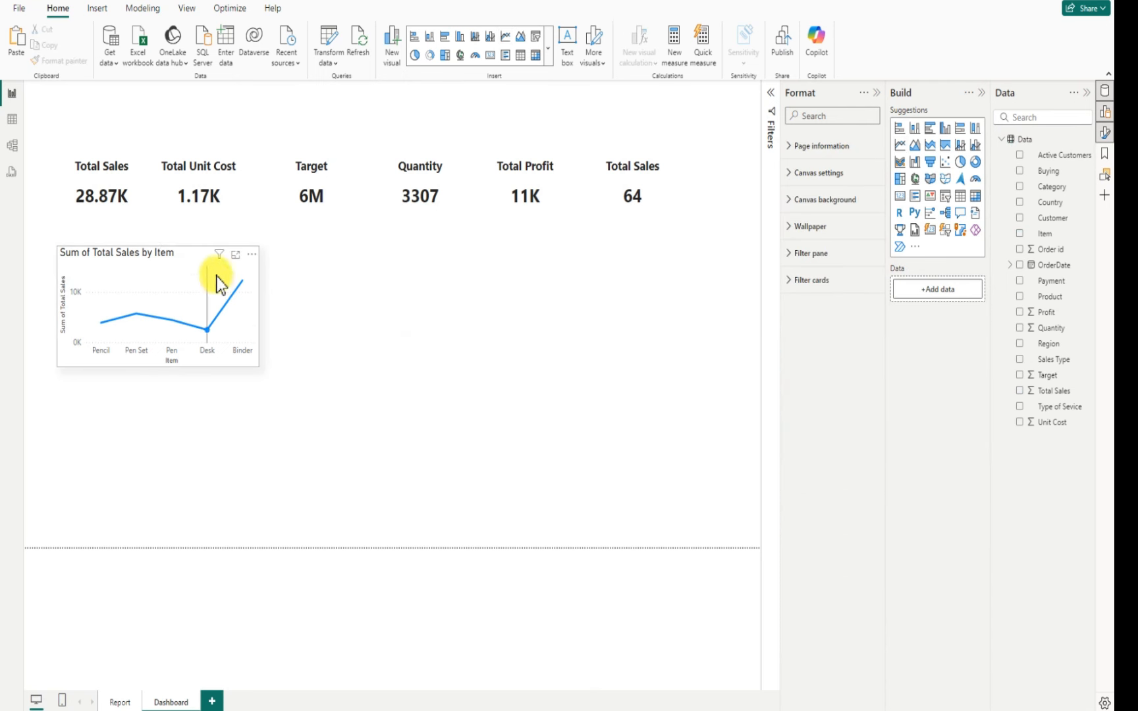
Set the position of the line chart's shadow to Center
click(183, 260)
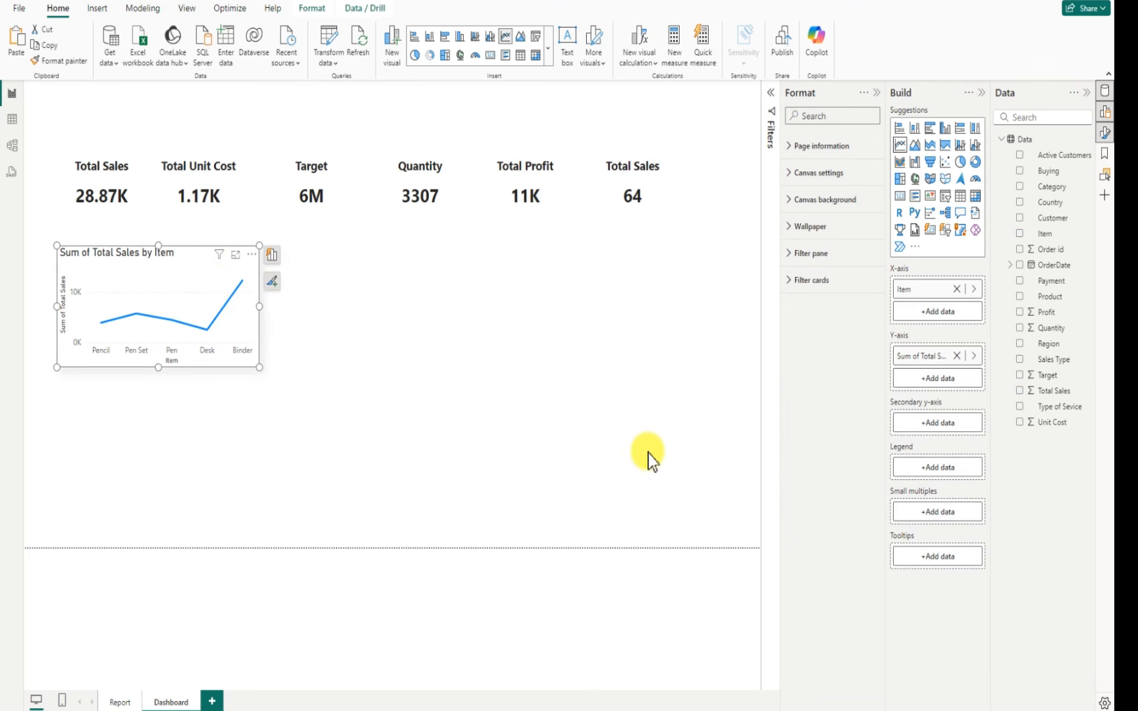
scroll(819, 532, down, 1)
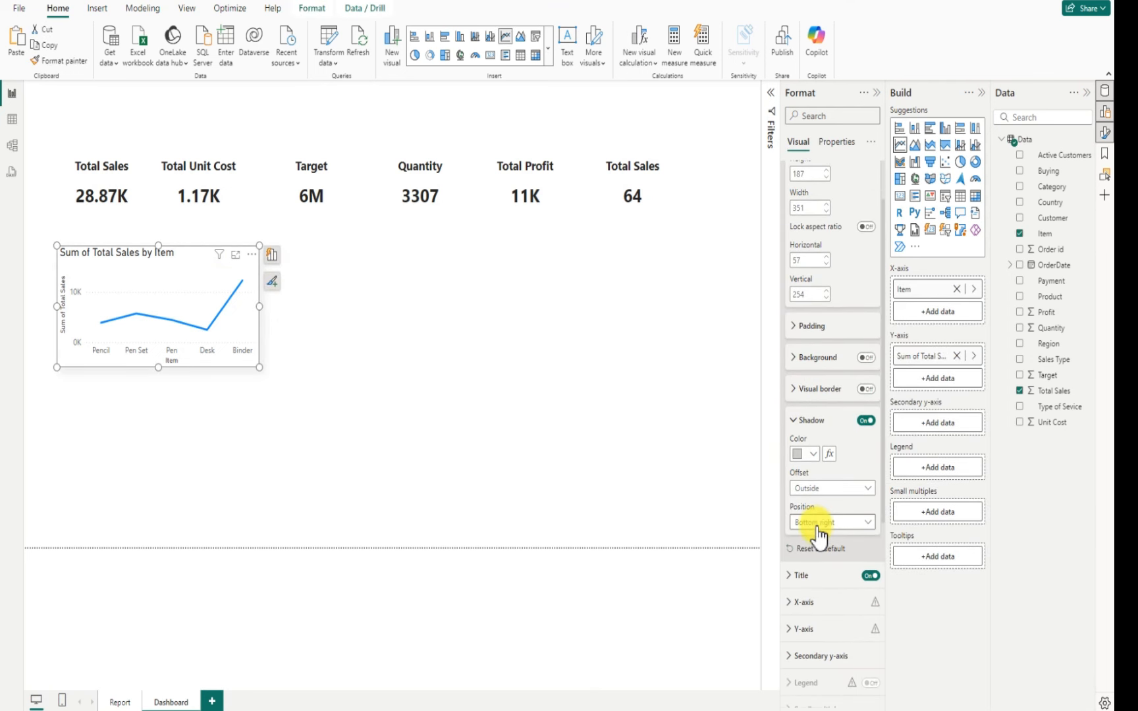
click(822, 525)
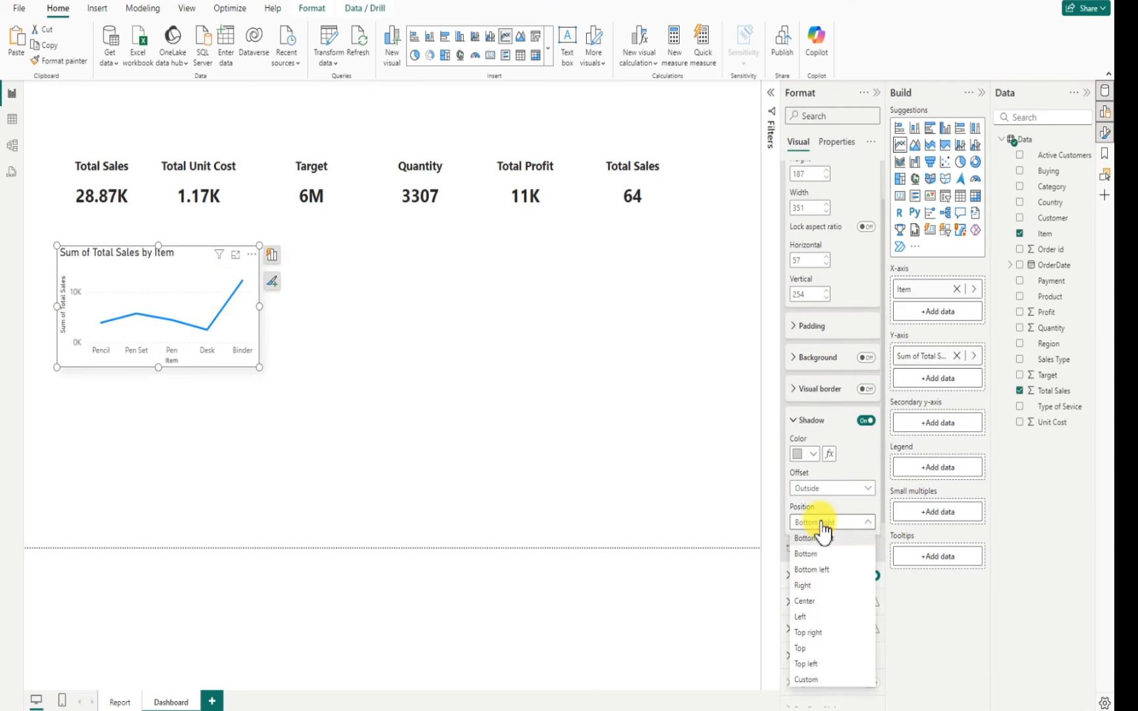
click(809, 600)
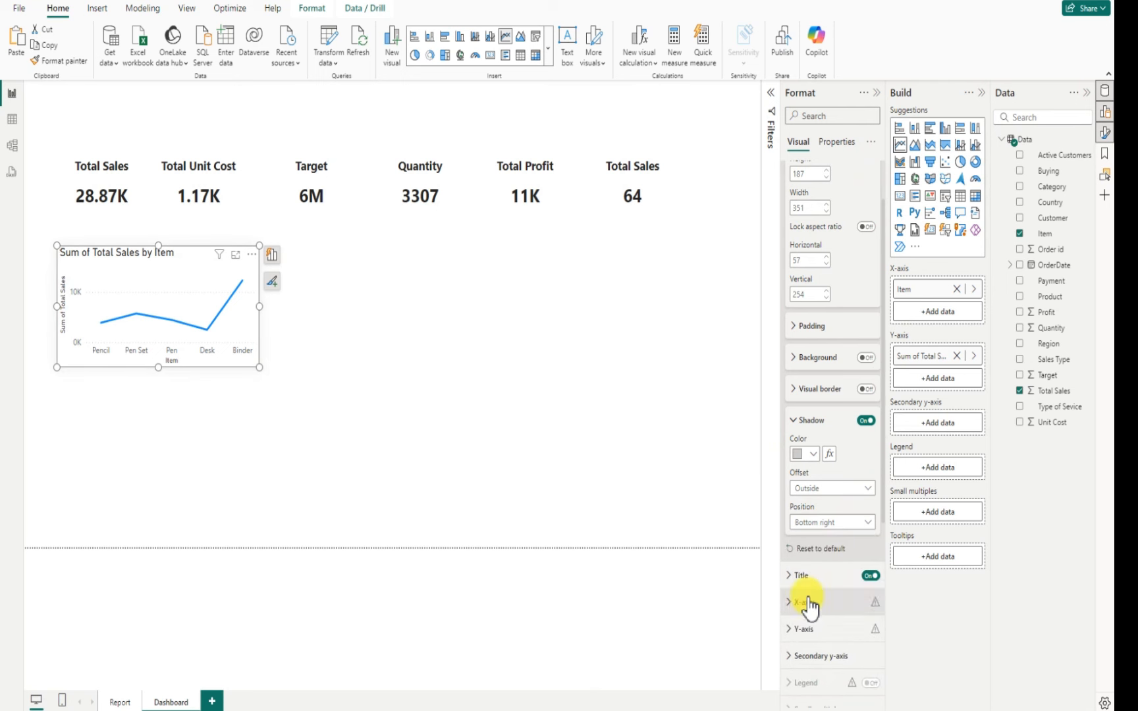
click(467, 406)
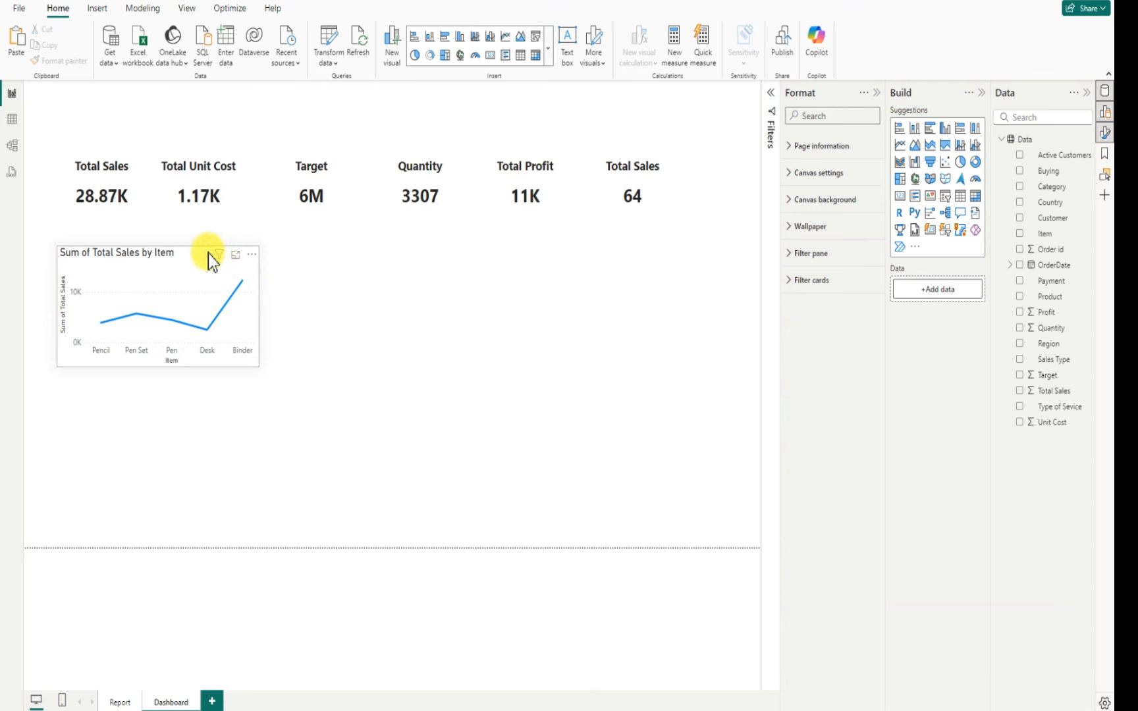
Shorten the line chart's title to "Sales by Item" and center it horizontally
click(205, 254)
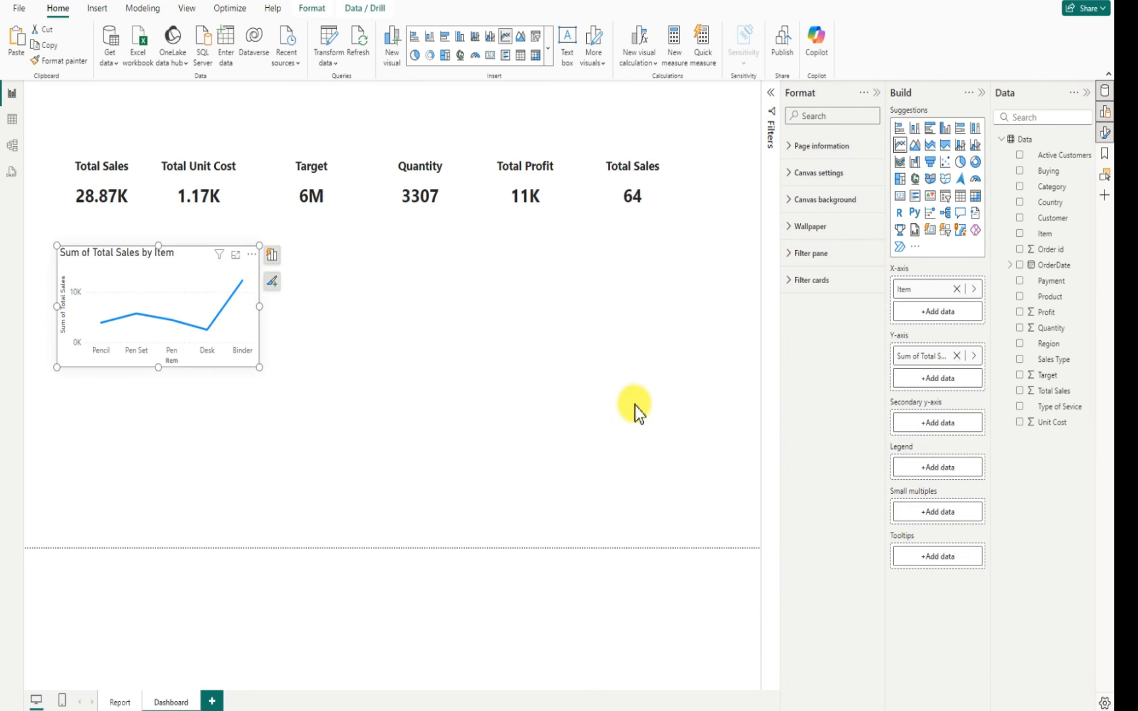
scroll(810, 520, down, 2)
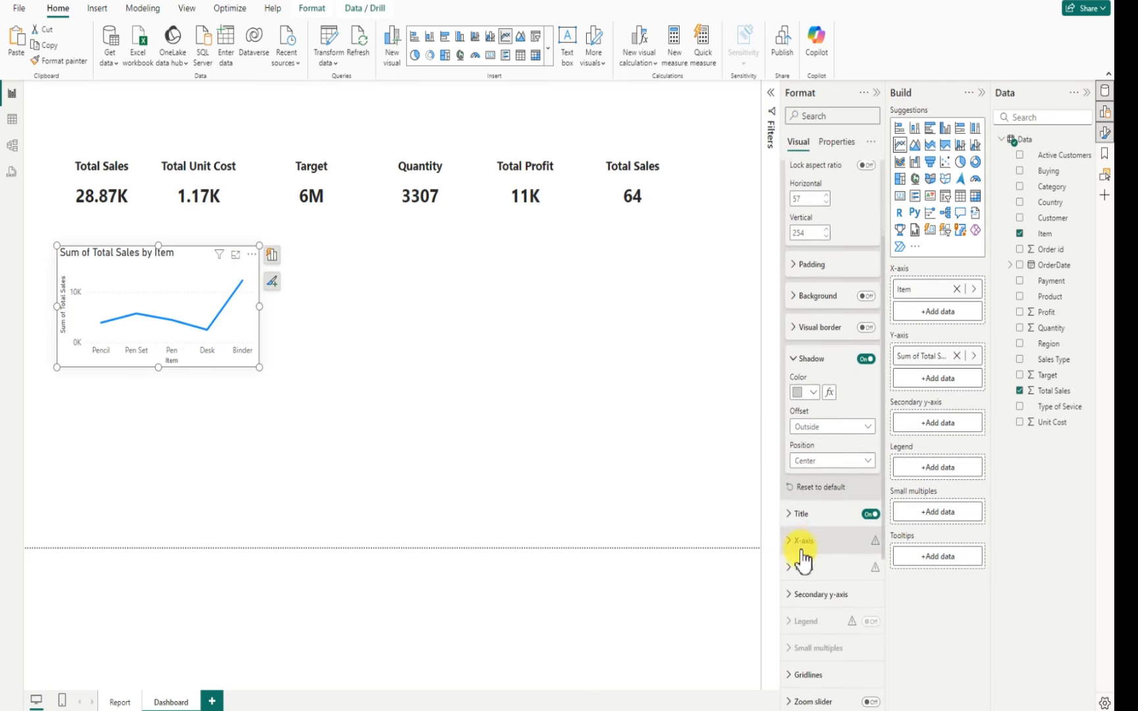
scroll(837, 527, down, 2)
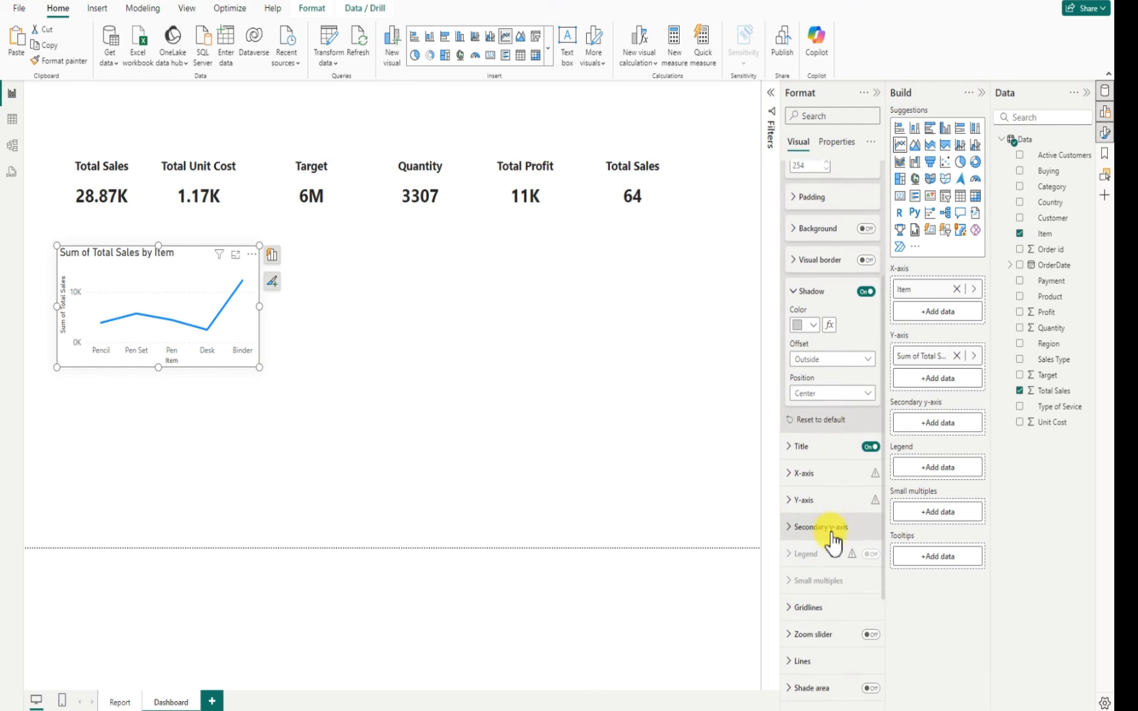
click(794, 450)
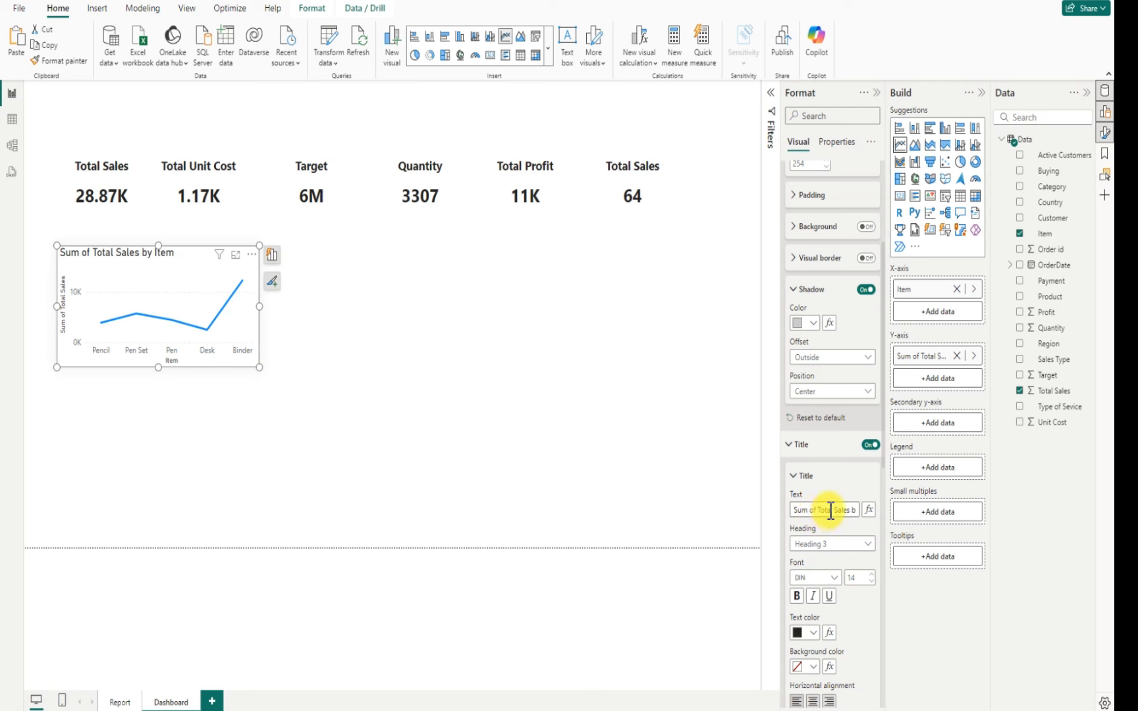
drag(831, 511, 780, 504)
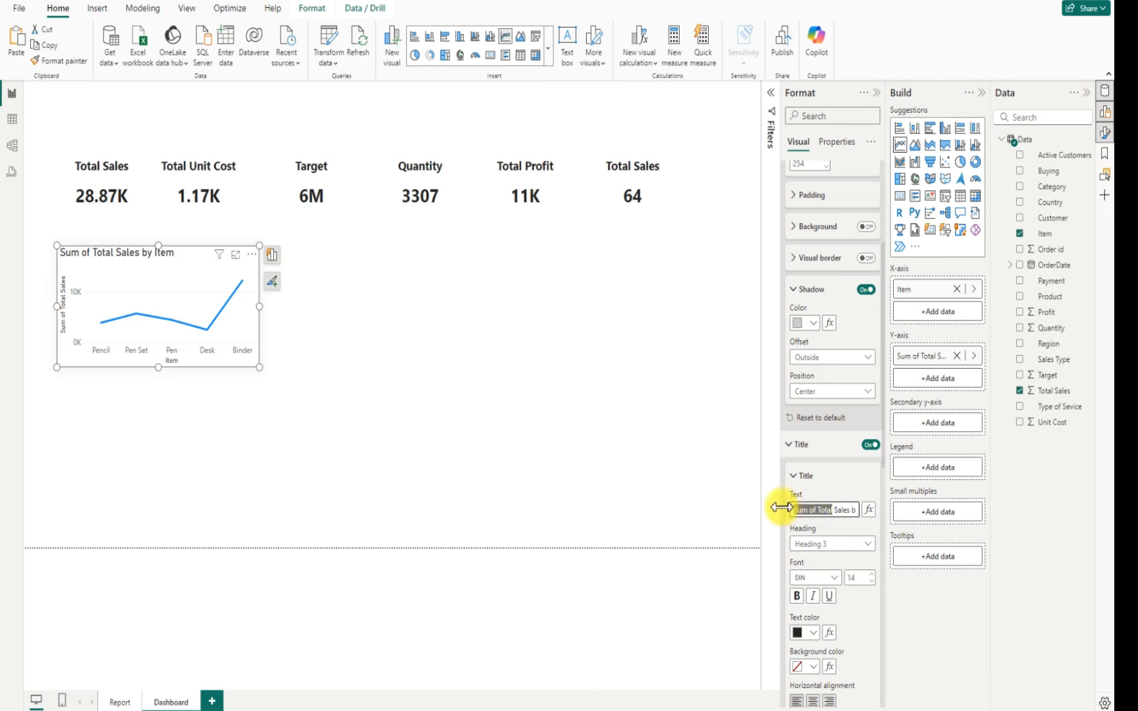
key(BackSpace)
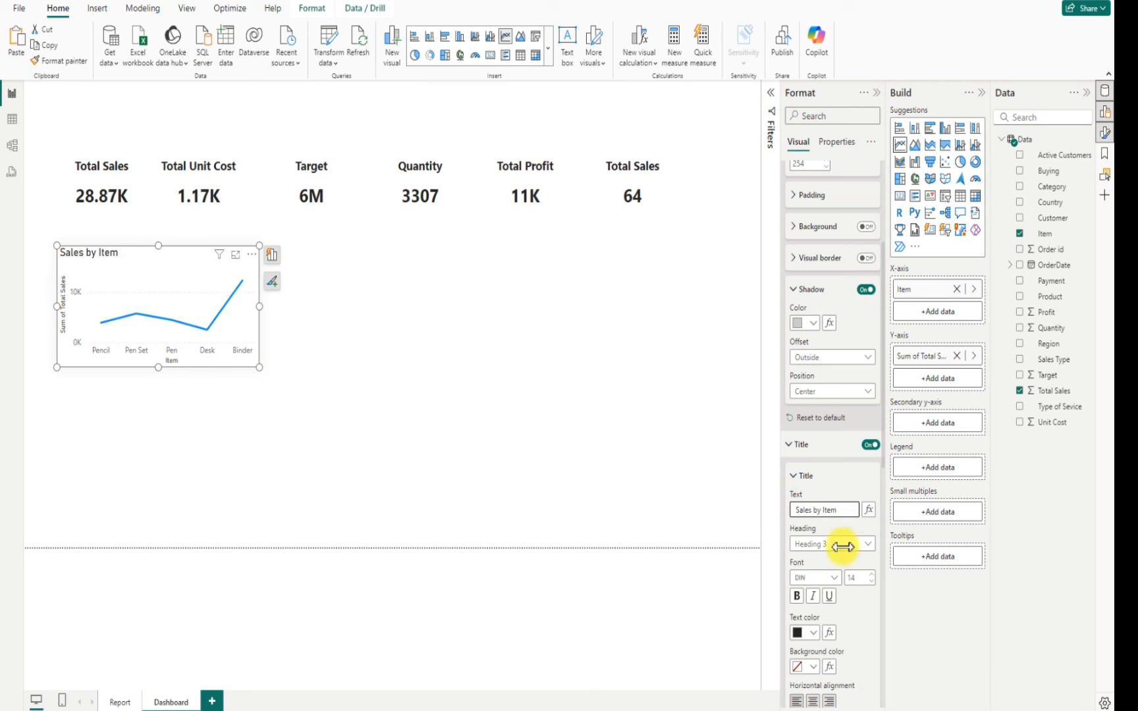
scroll(838, 588, down, 4)
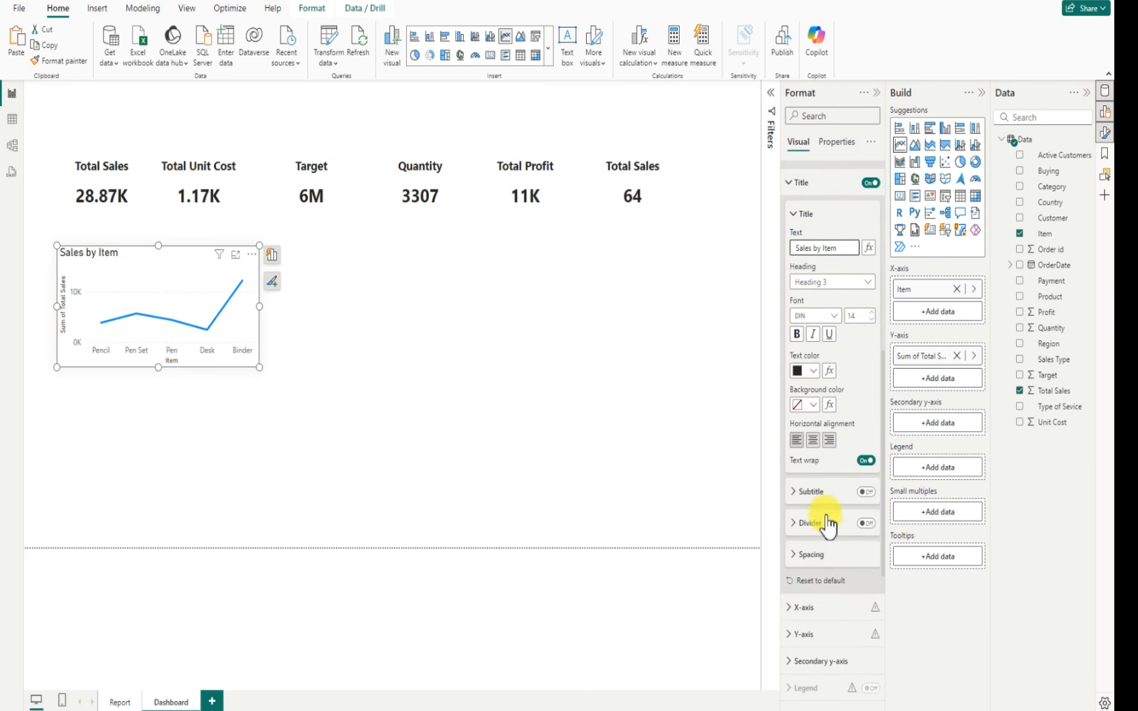
click(812, 440)
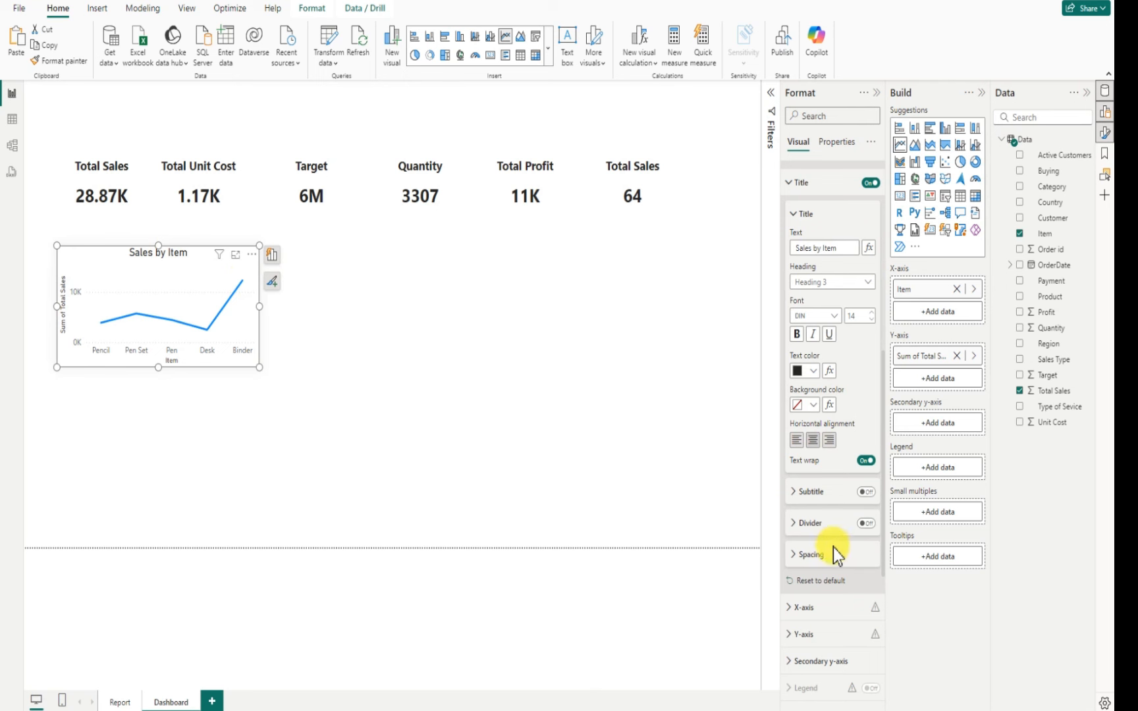
Turn off the X-axis title of the Sales by Item line chart, keeping its axis values on
scroll(833, 547, down, 5)
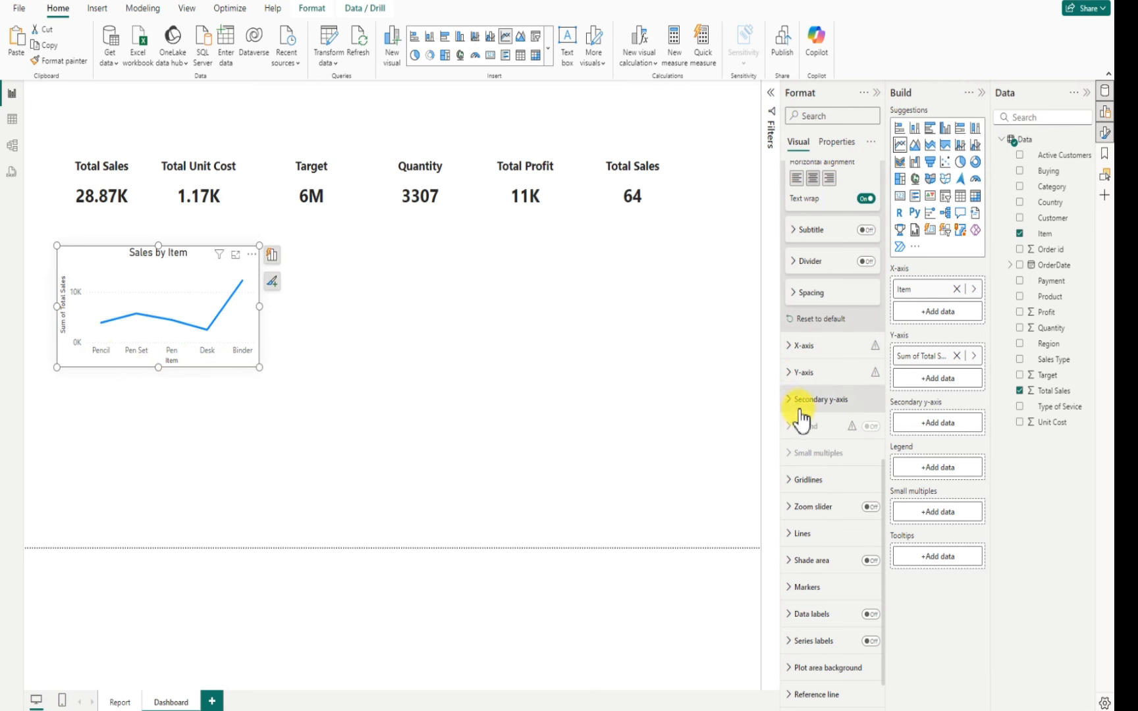
click(795, 345)
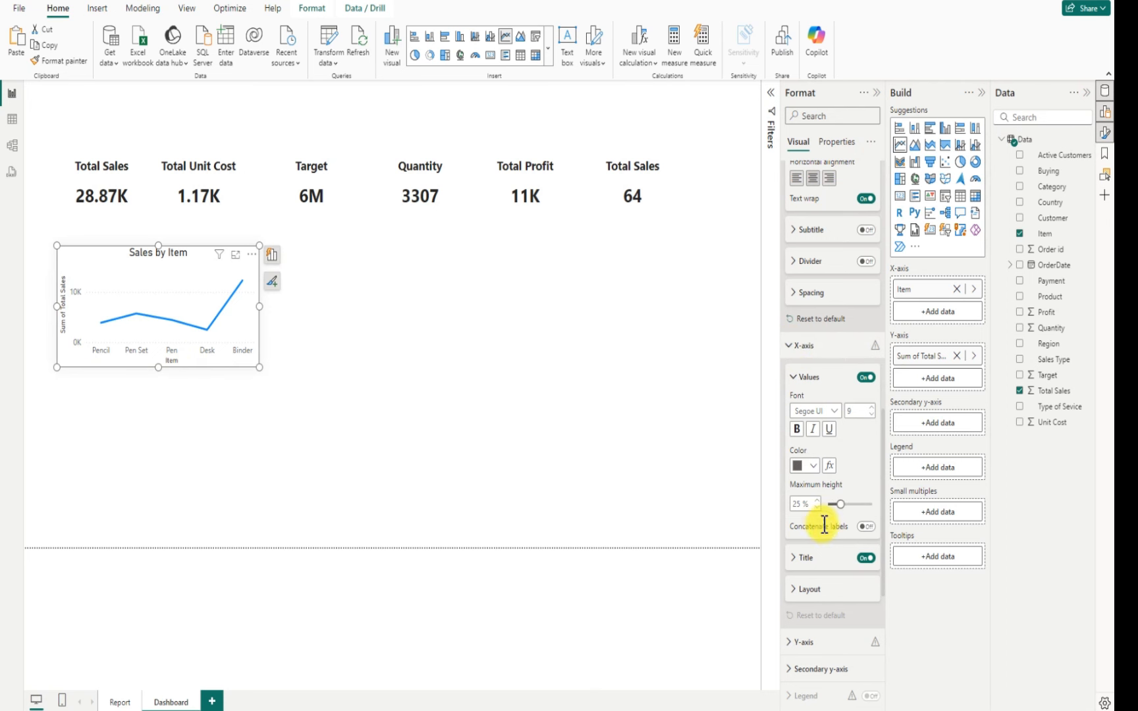
click(866, 558)
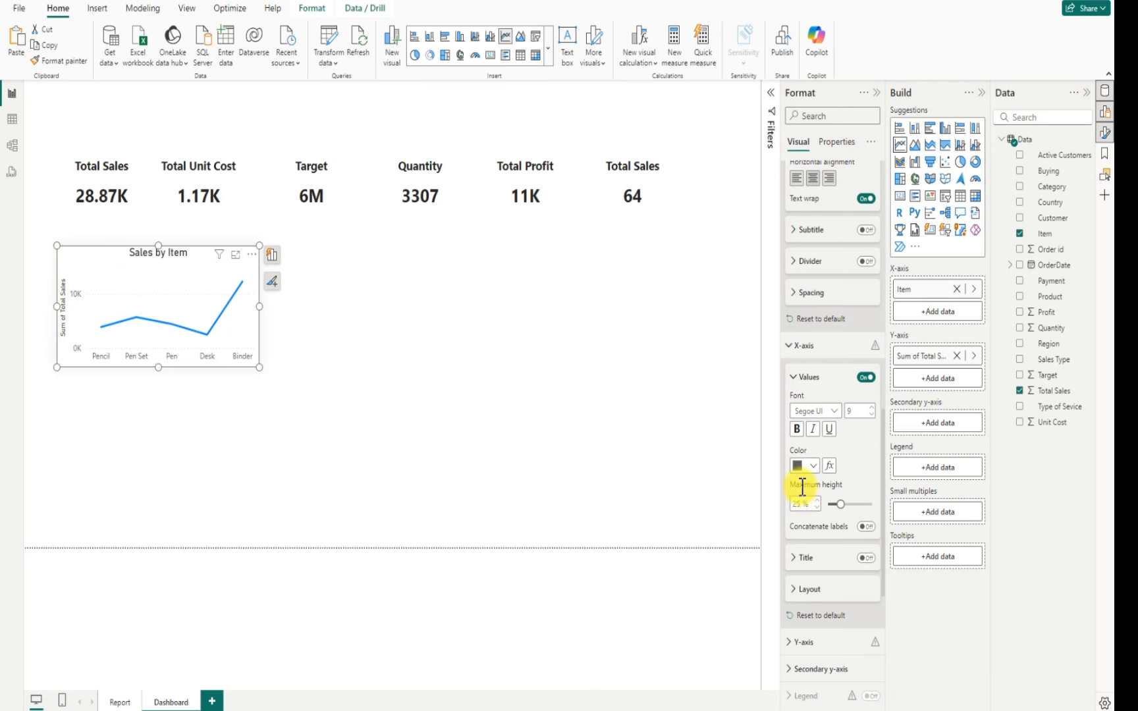
click(790, 347)
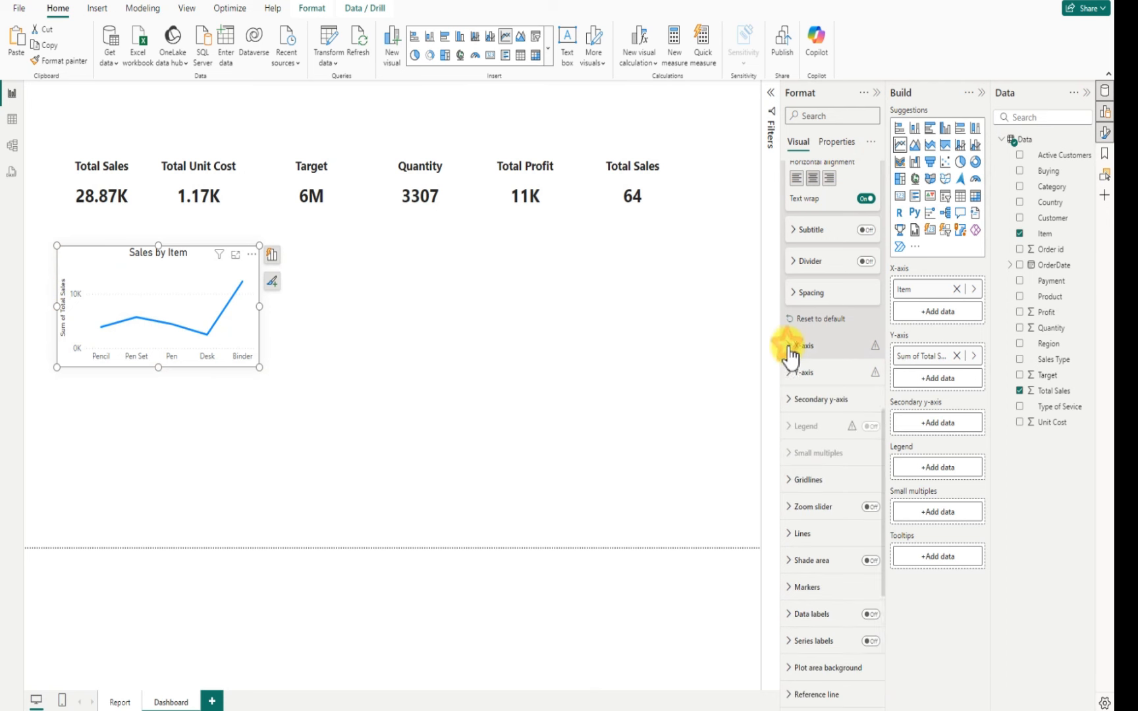
Turn off both the values and the title of the line chart's Y-axis
scroll(797, 415, down, 1)
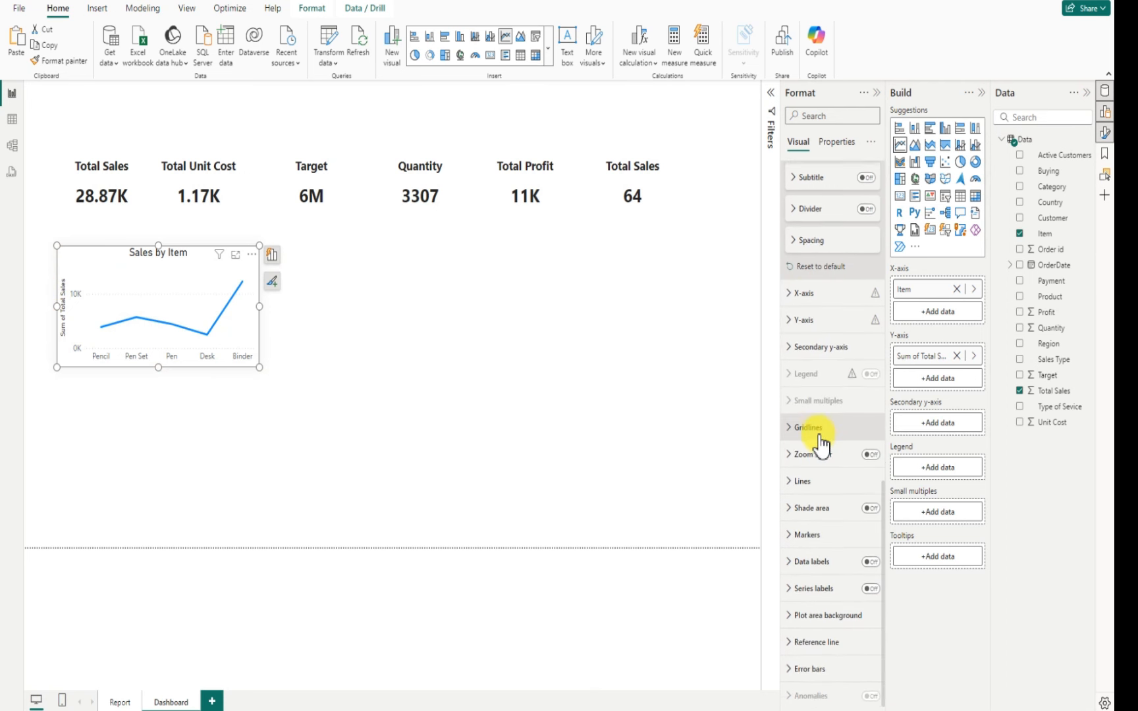
click(793, 319)
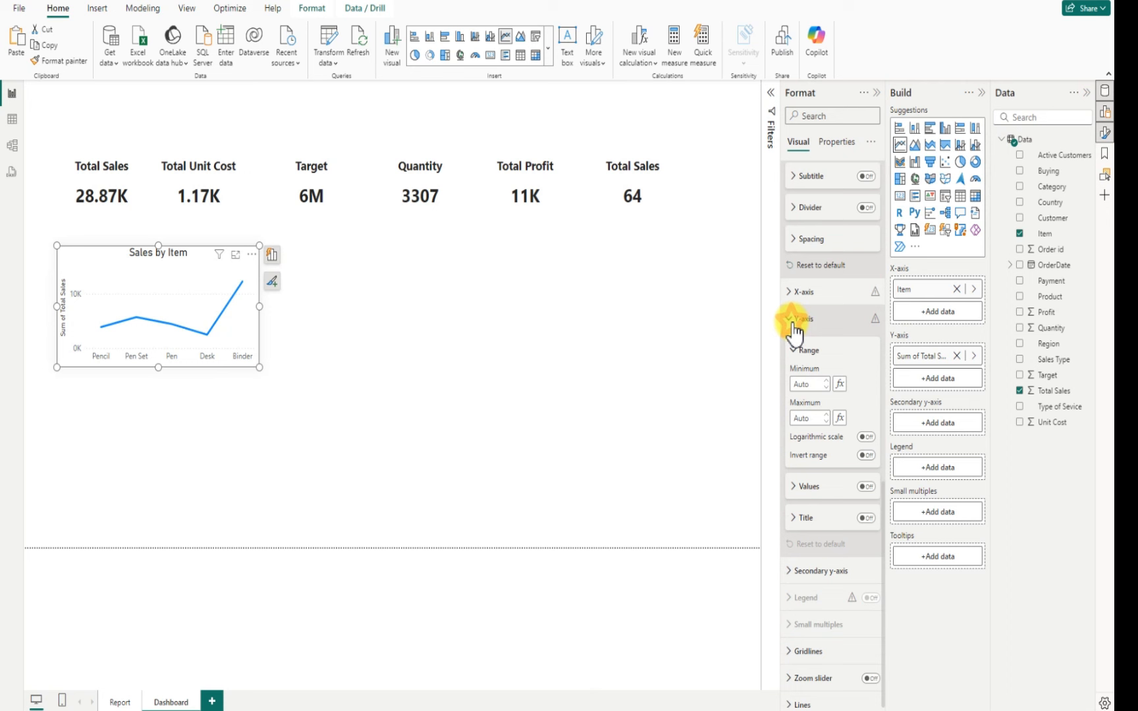
click(864, 487)
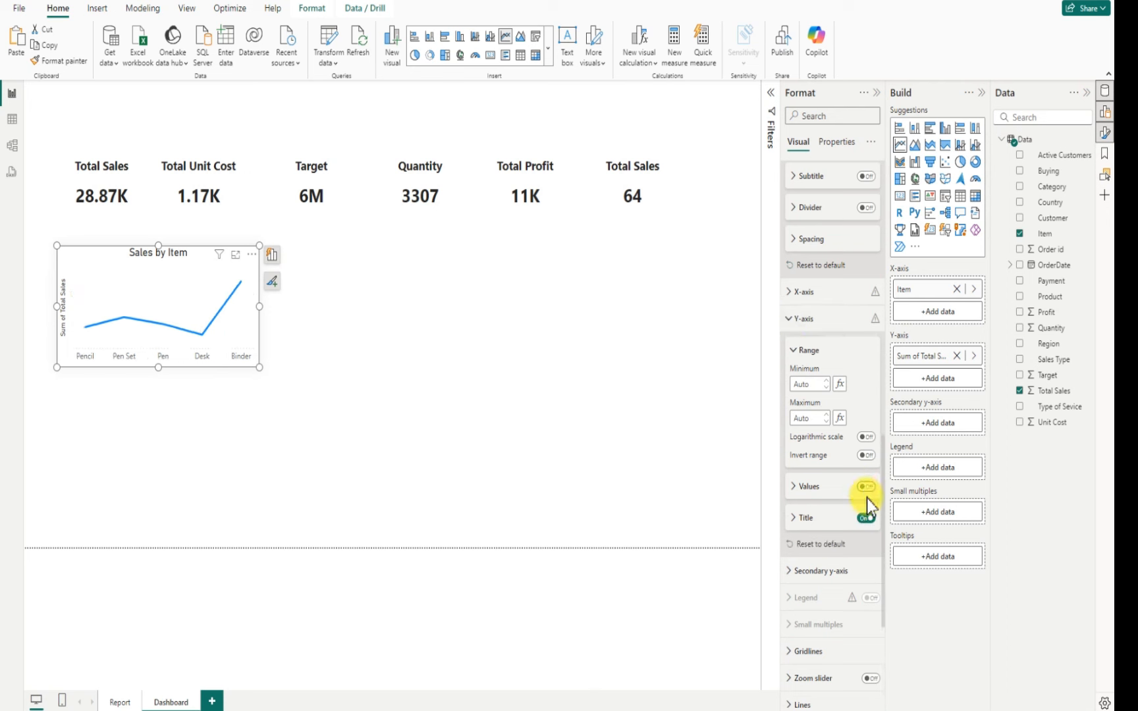
click(865, 520)
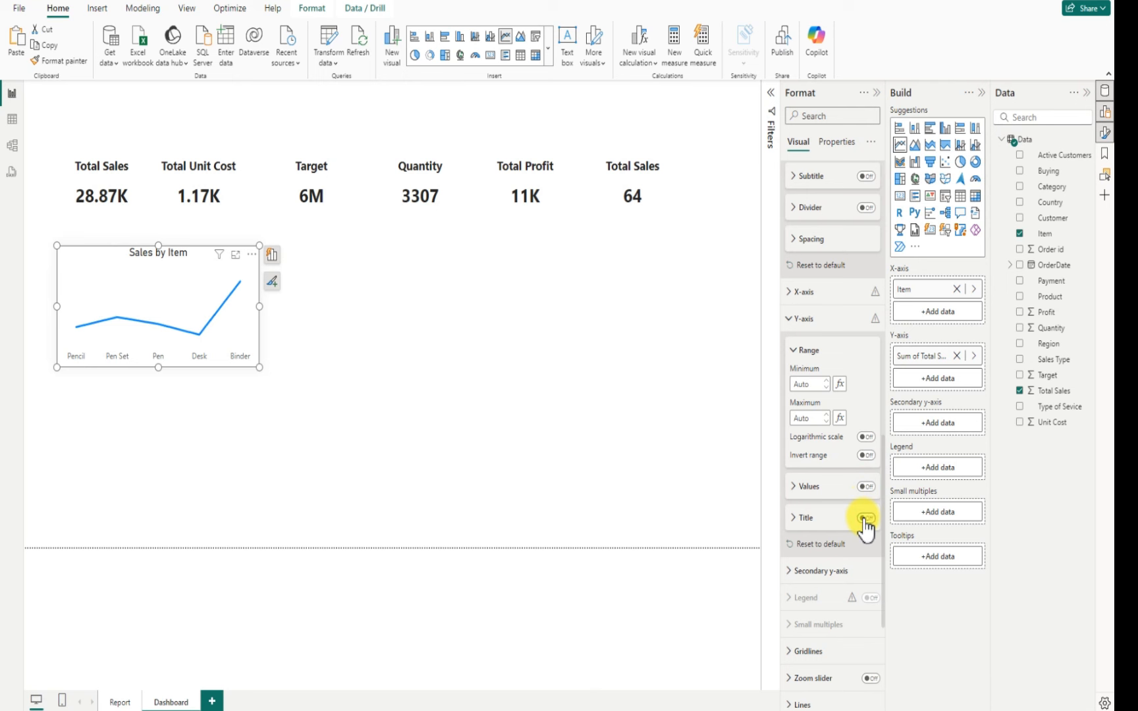
Check the line chart's gridline settings and turn on its data labels
scroll(843, 573, down, 3)
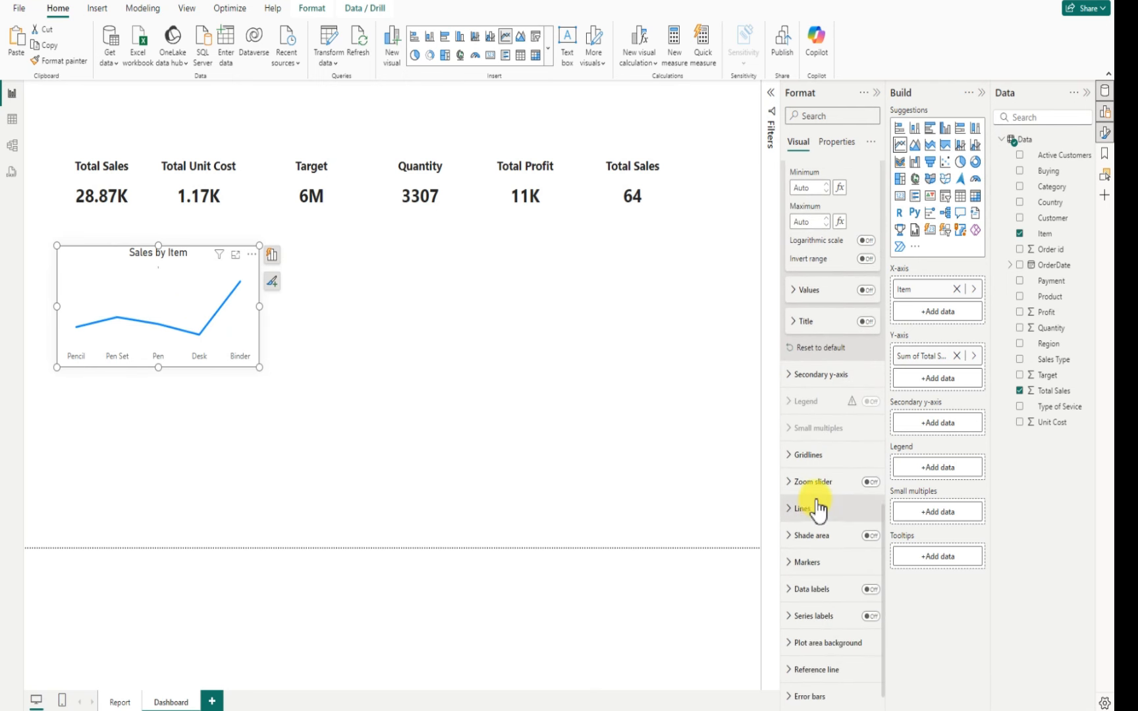
click(796, 461)
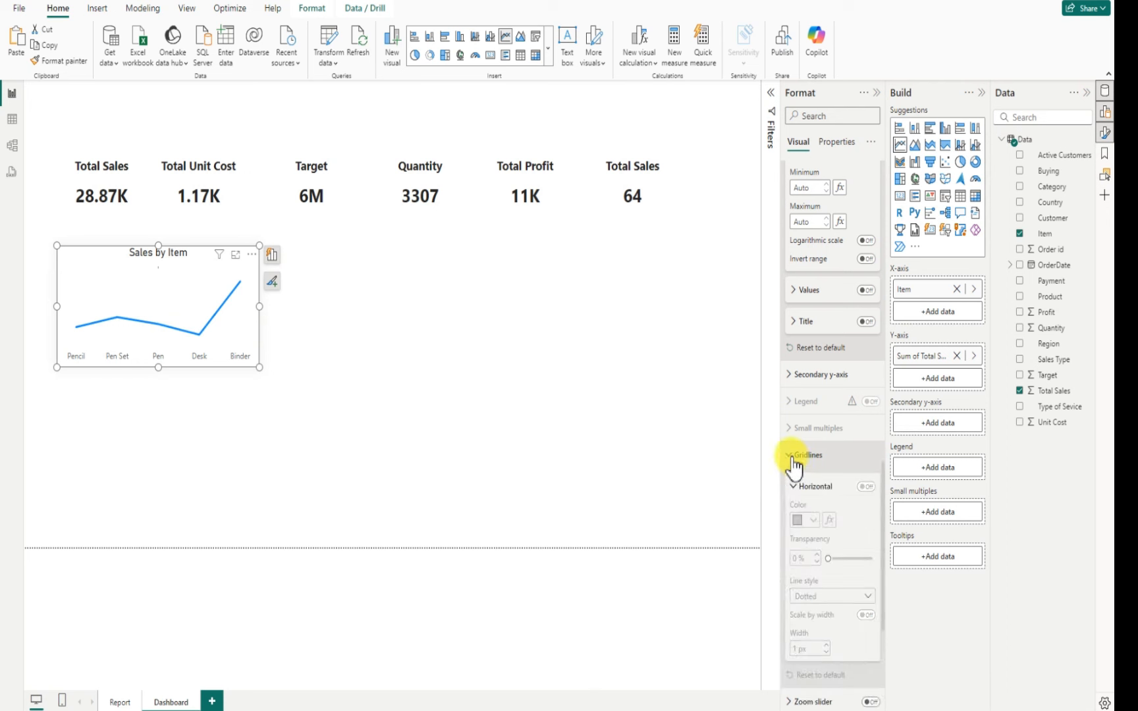
click(794, 458)
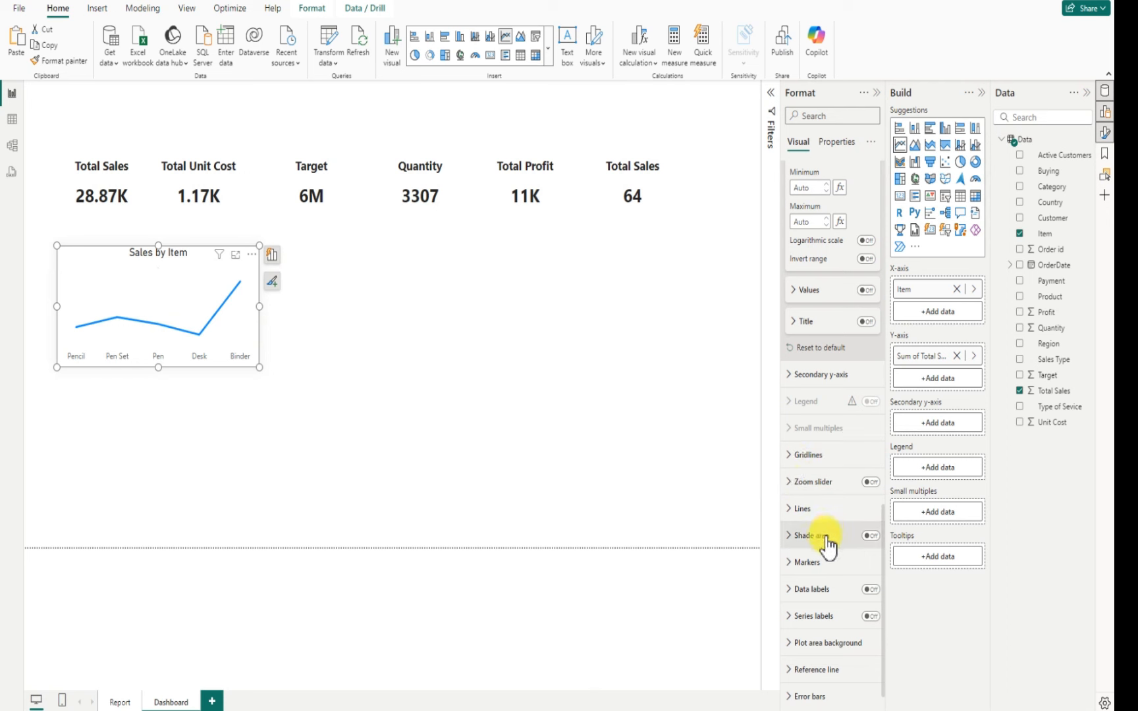
scroll(820, 581, down, 1)
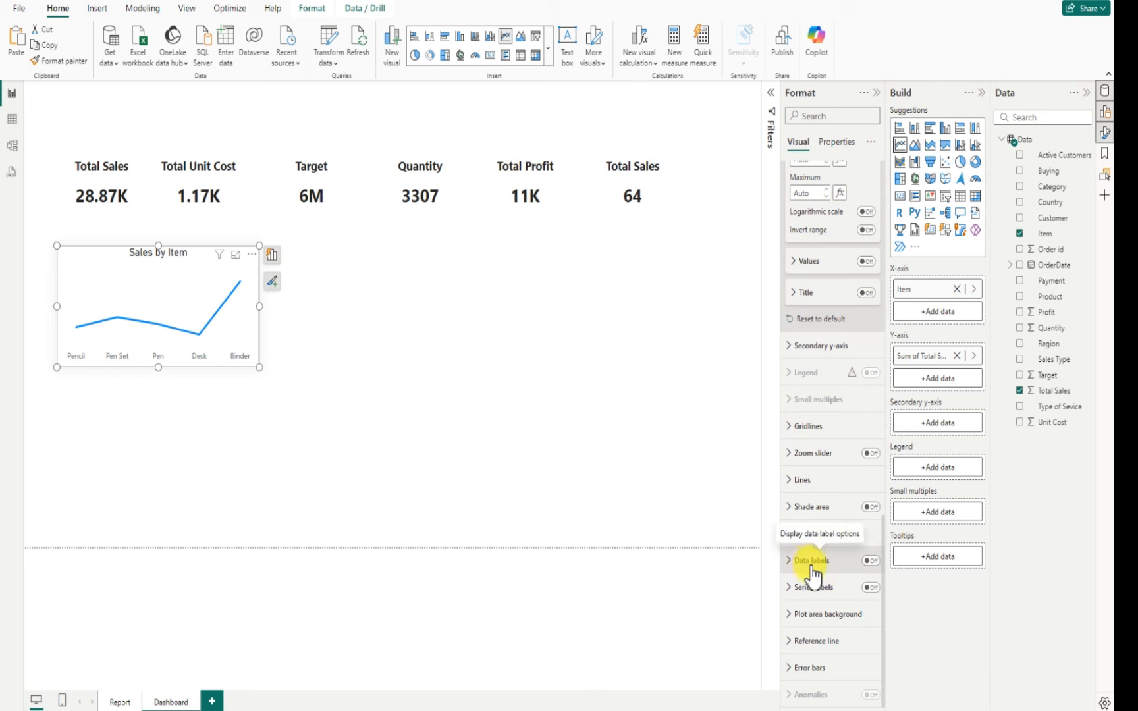
click(869, 561)
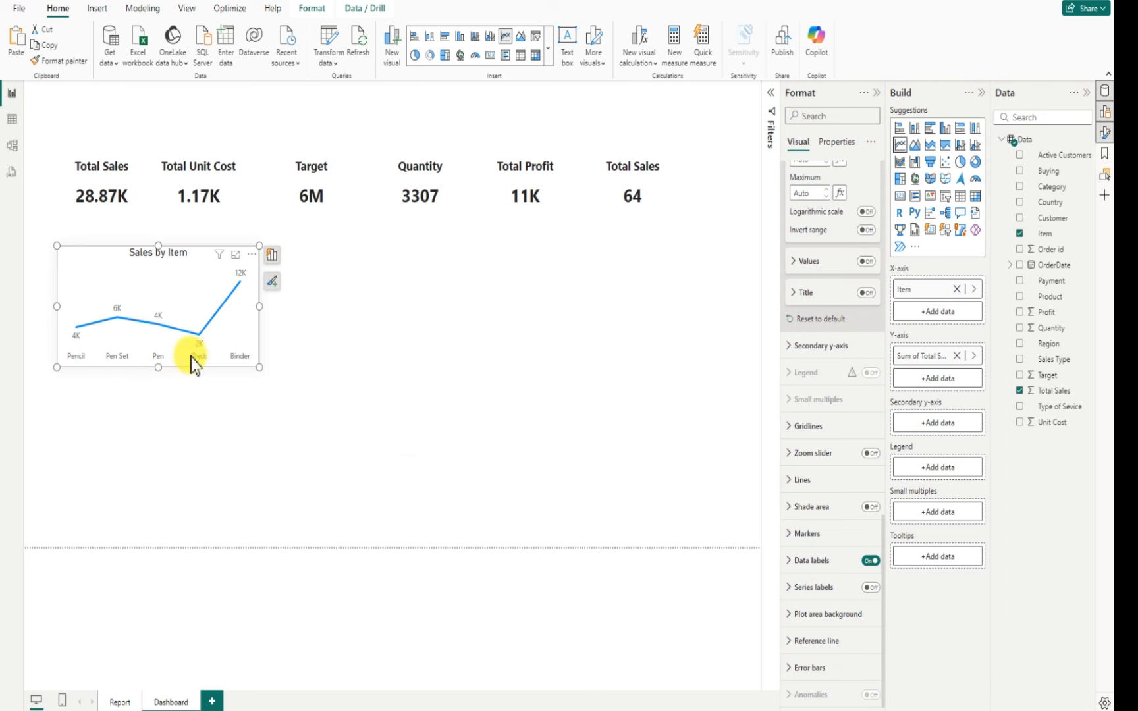
Sort the Sales by Item line chart's axis in ascending order by Item
click(253, 255)
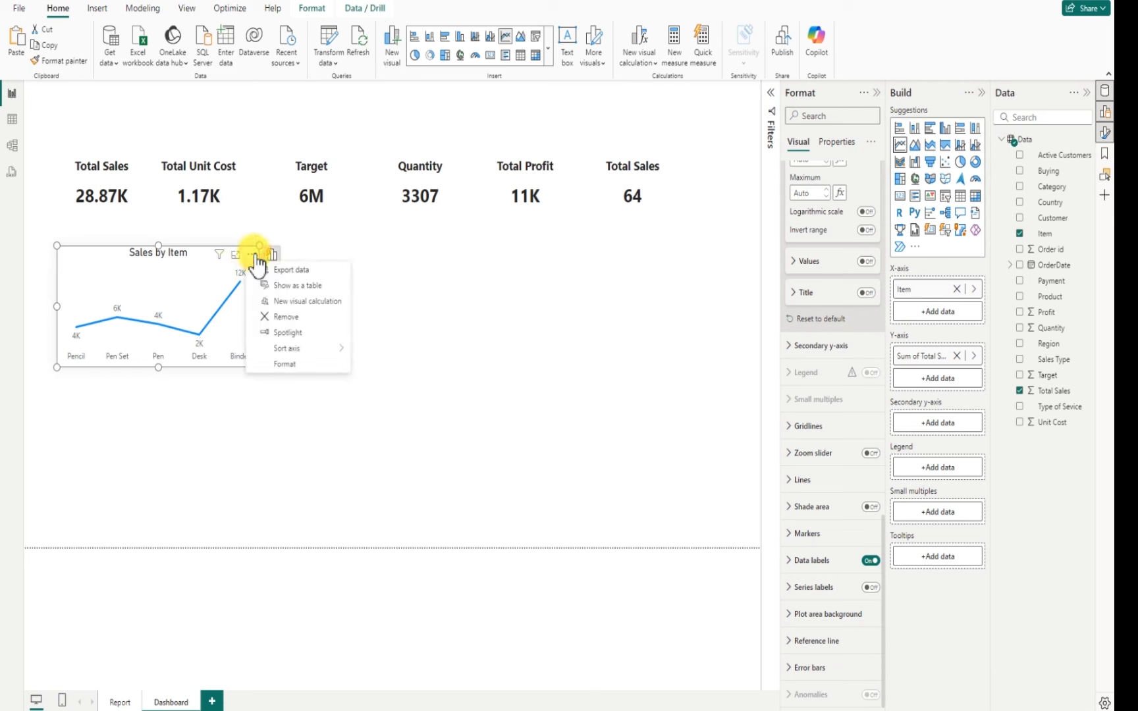
mouse_move(330, 351)
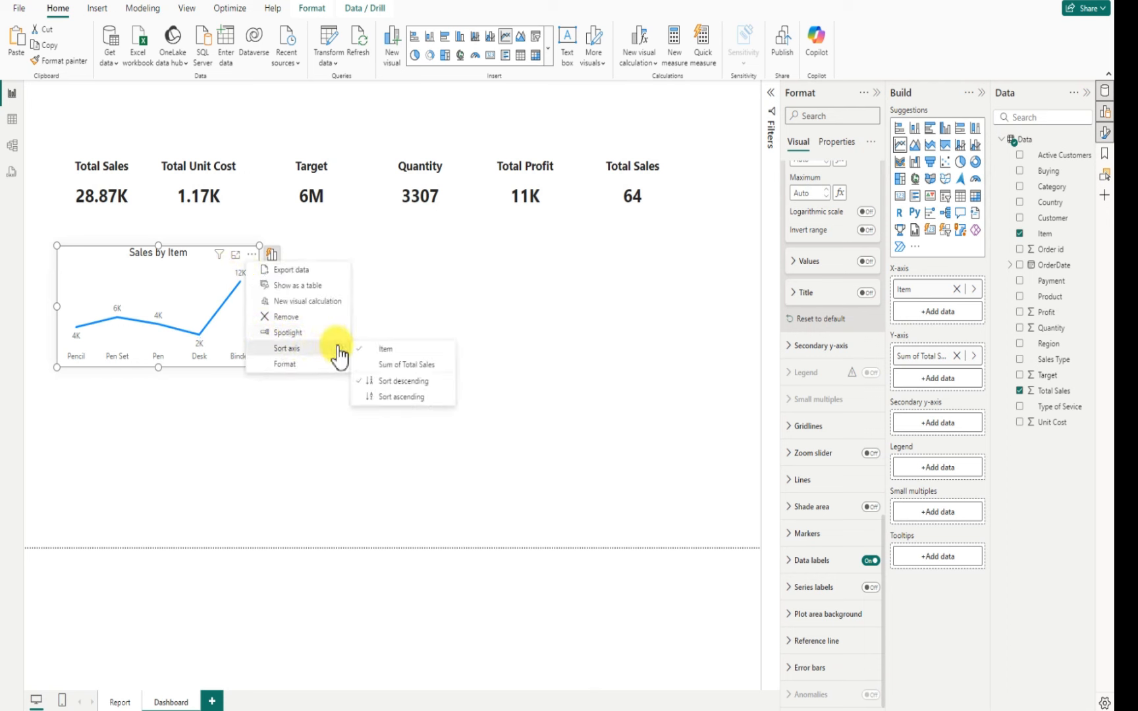
click(399, 399)
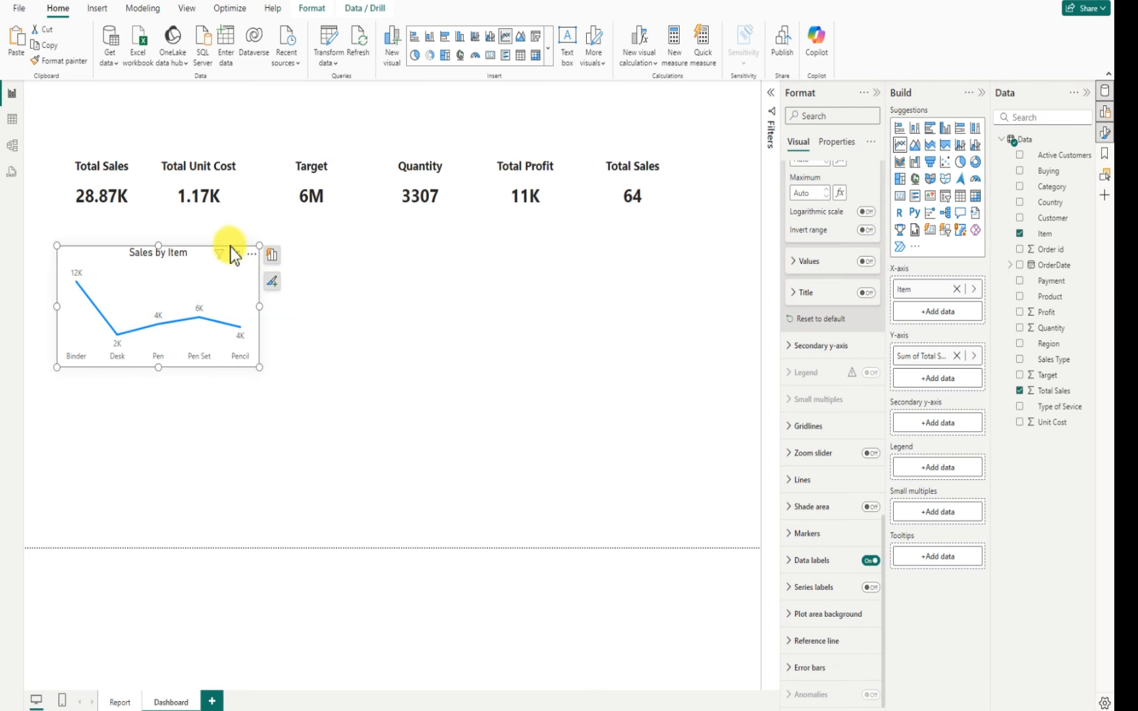
Sort the Sales by Item line chart's axis by Sum of Total Sales, keeping the ascending order
click(251, 257)
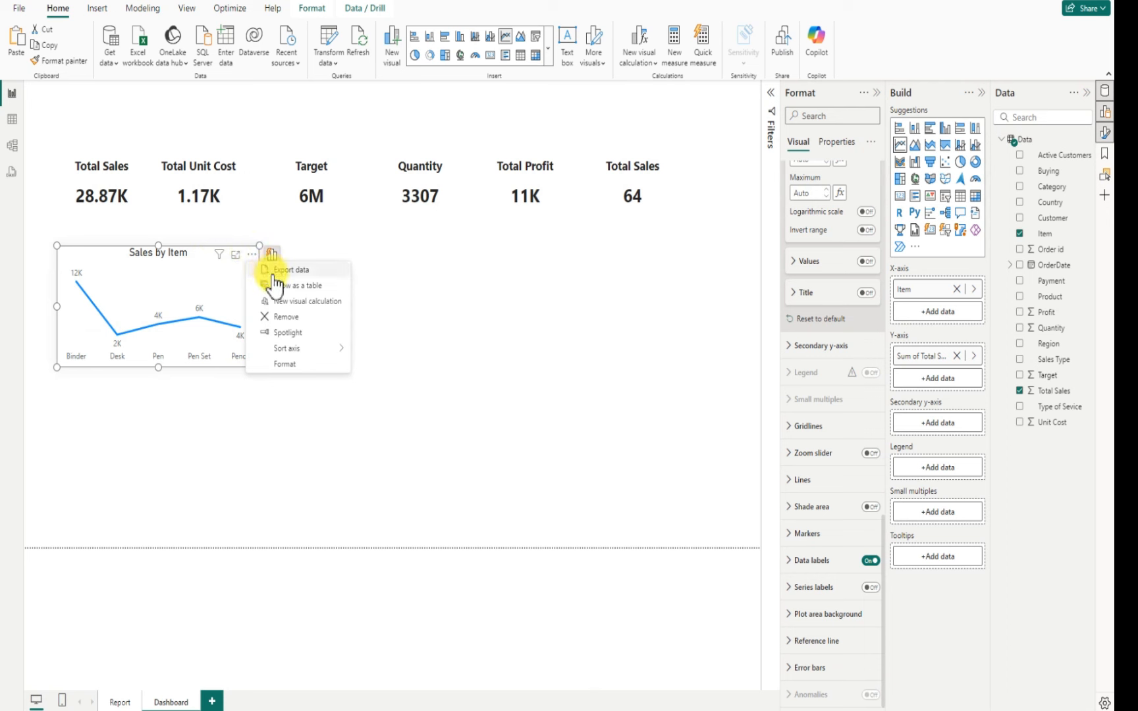
mouse_move(335, 349)
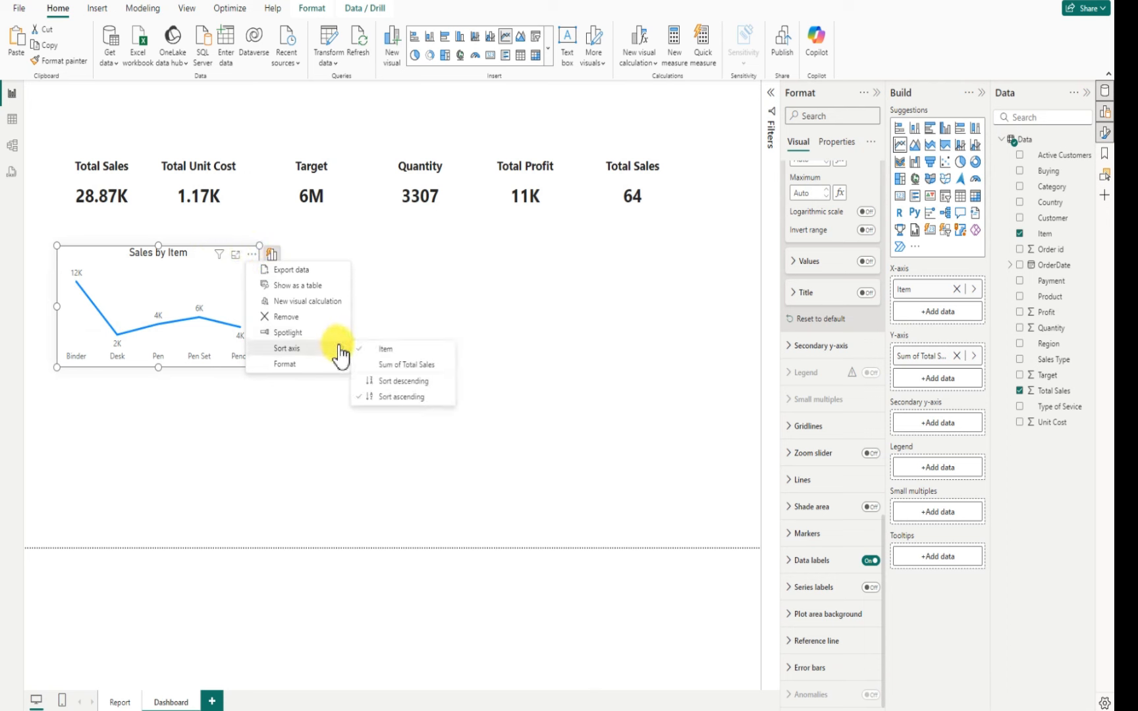
click(395, 366)
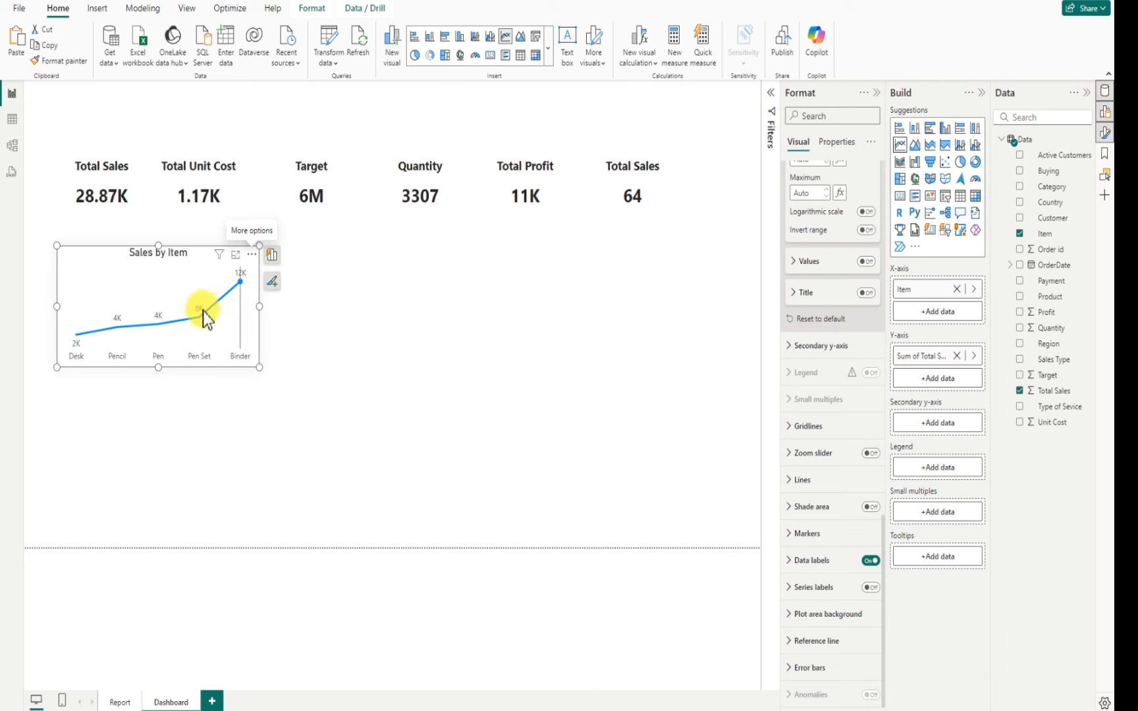
Show markers for all categories on the Sales by Item line chart and set the marker size to 6 px
click(789, 533)
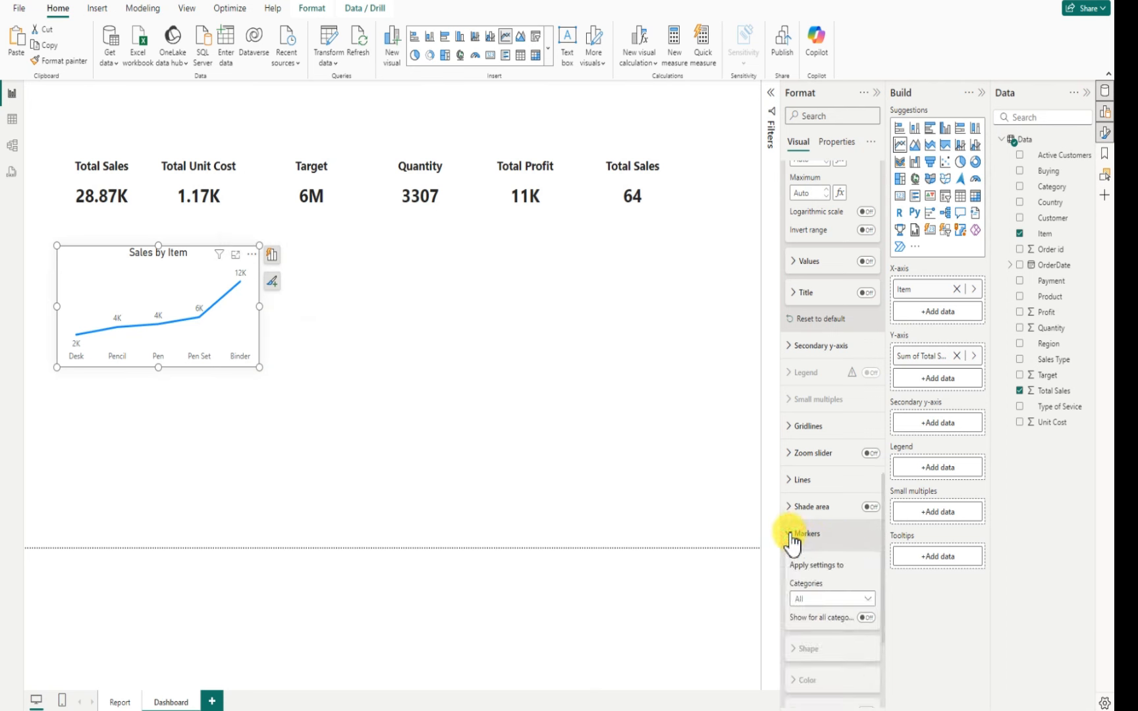
scroll(851, 572, down, 2)
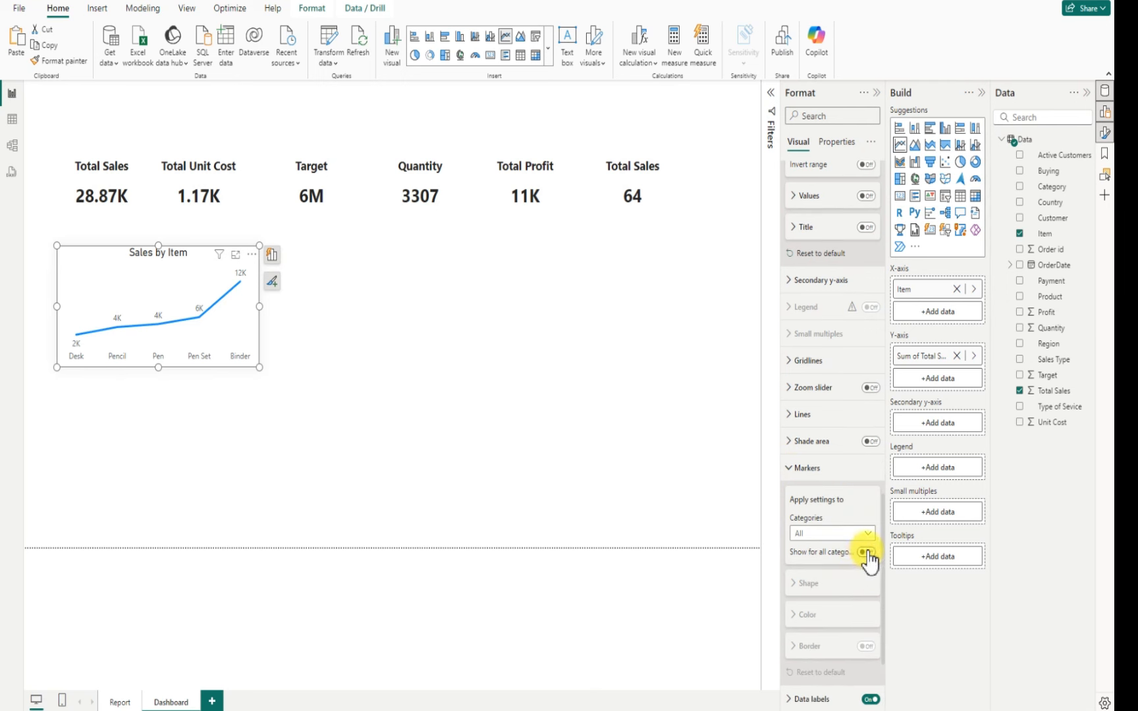
click(867, 552)
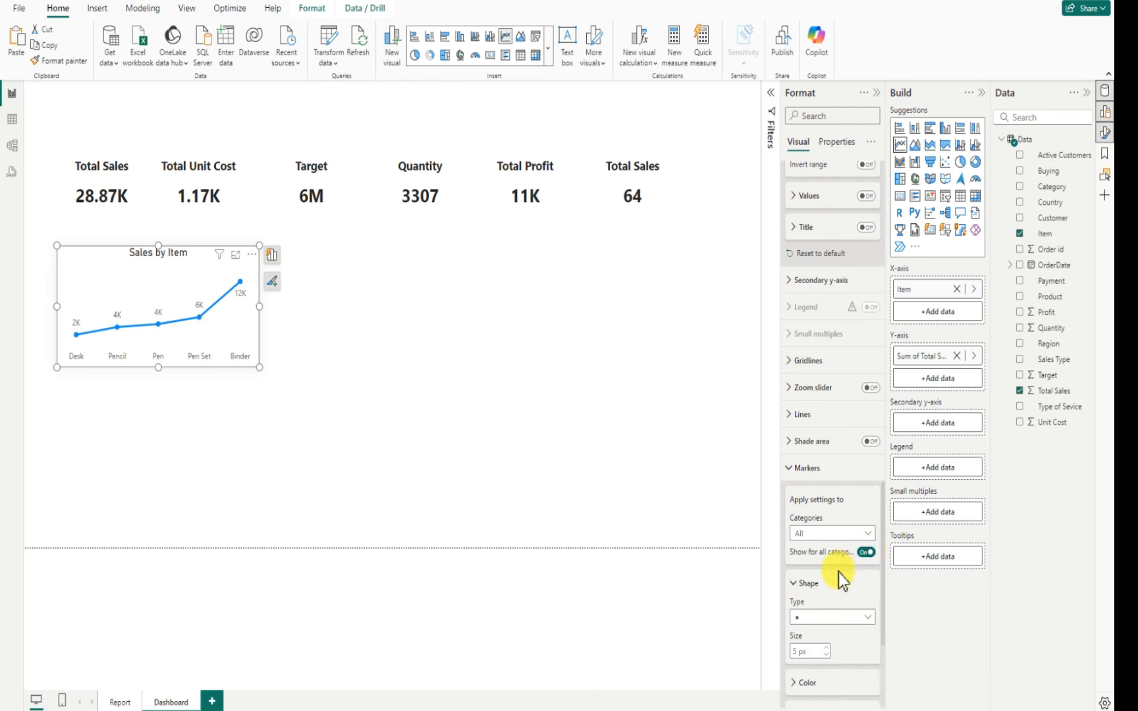
scroll(839, 586, down, 1)
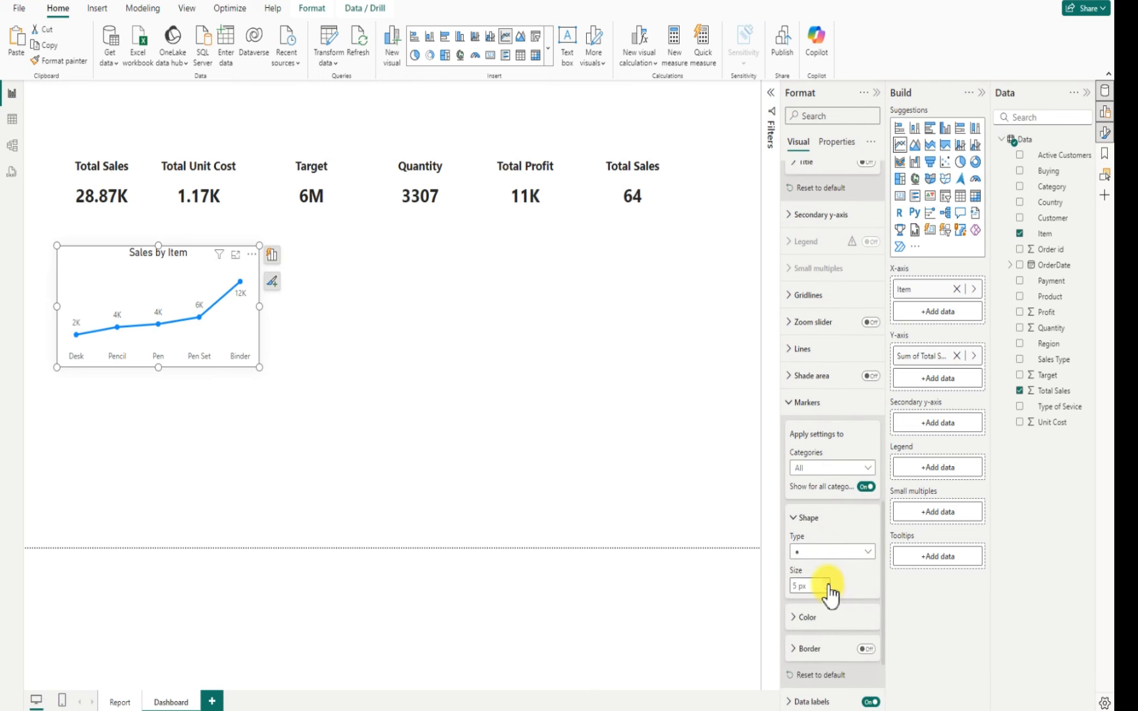
click(828, 583)
click(828, 584)
click(828, 583)
click(828, 584)
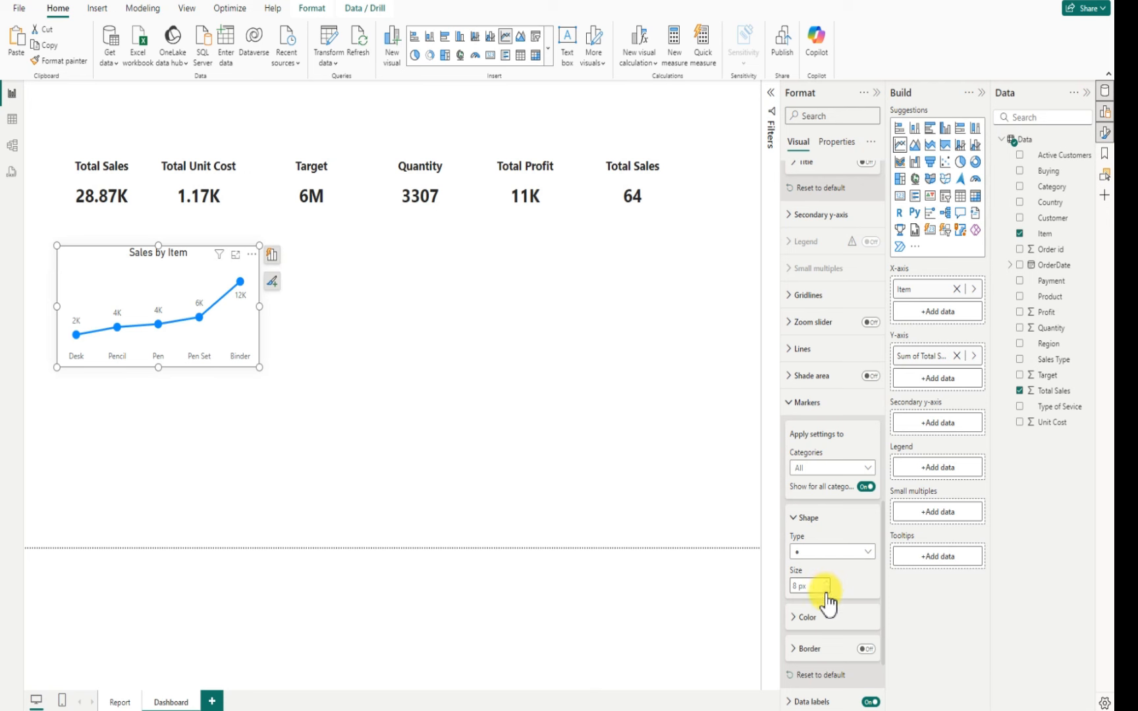
click(826, 589)
click(826, 589)
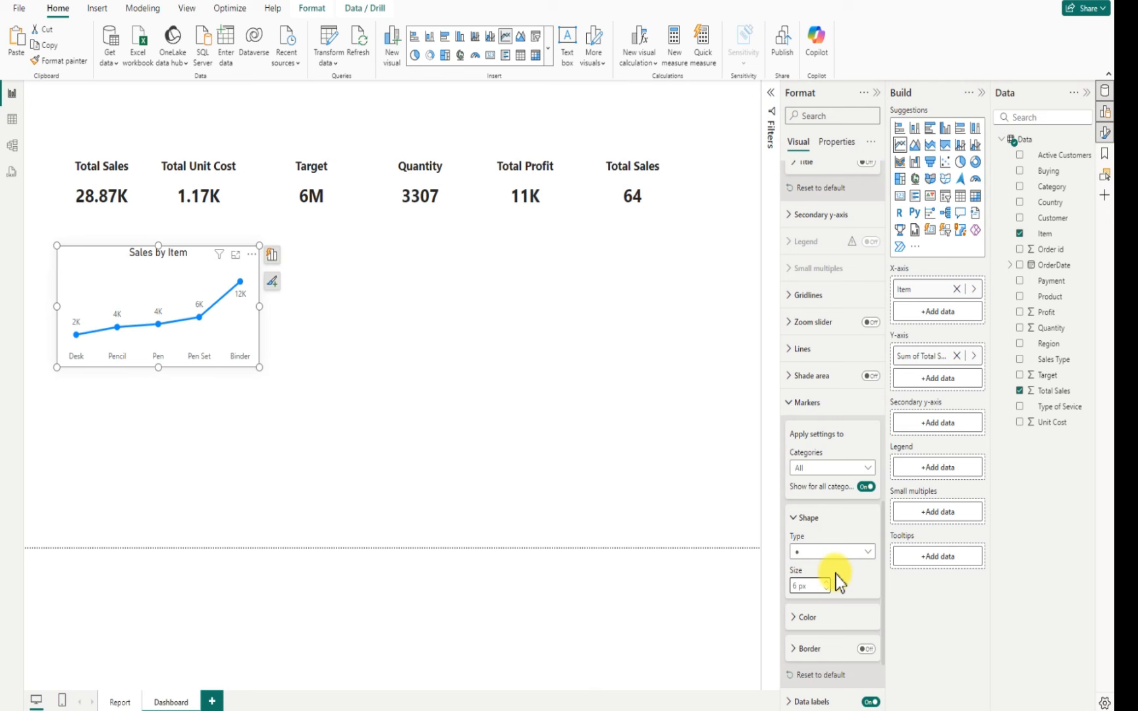
Change the line chart's marker color to dark red and deselect the chart
scroll(836, 574, down, 1)
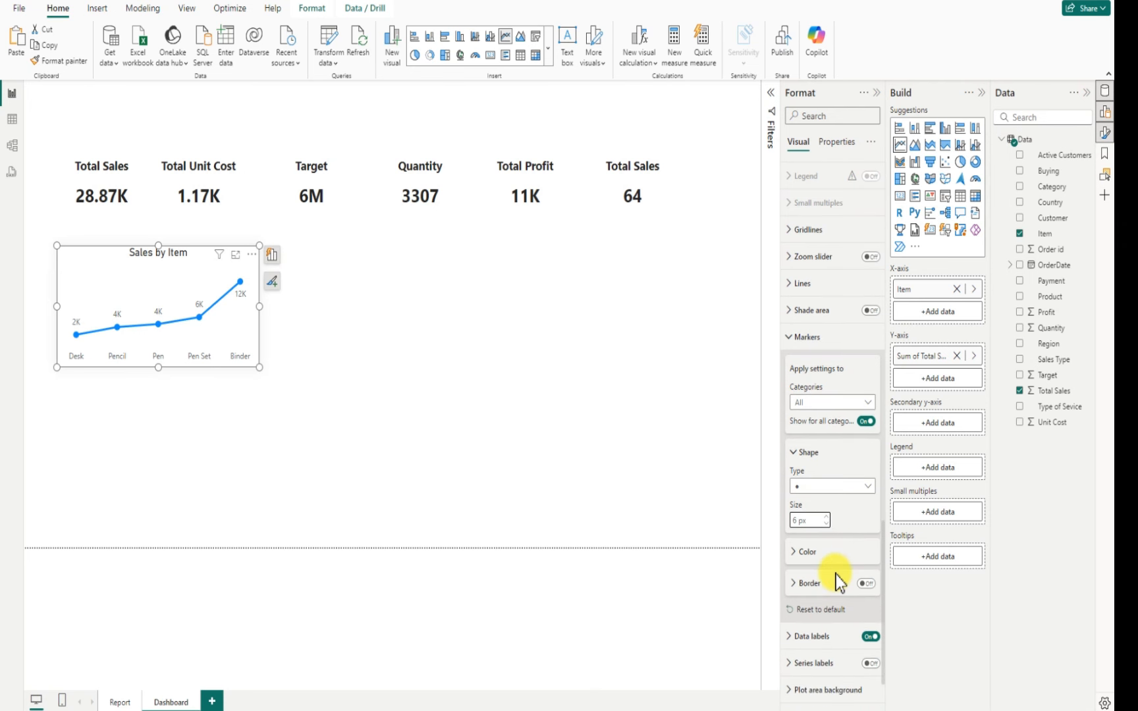
click(798, 557)
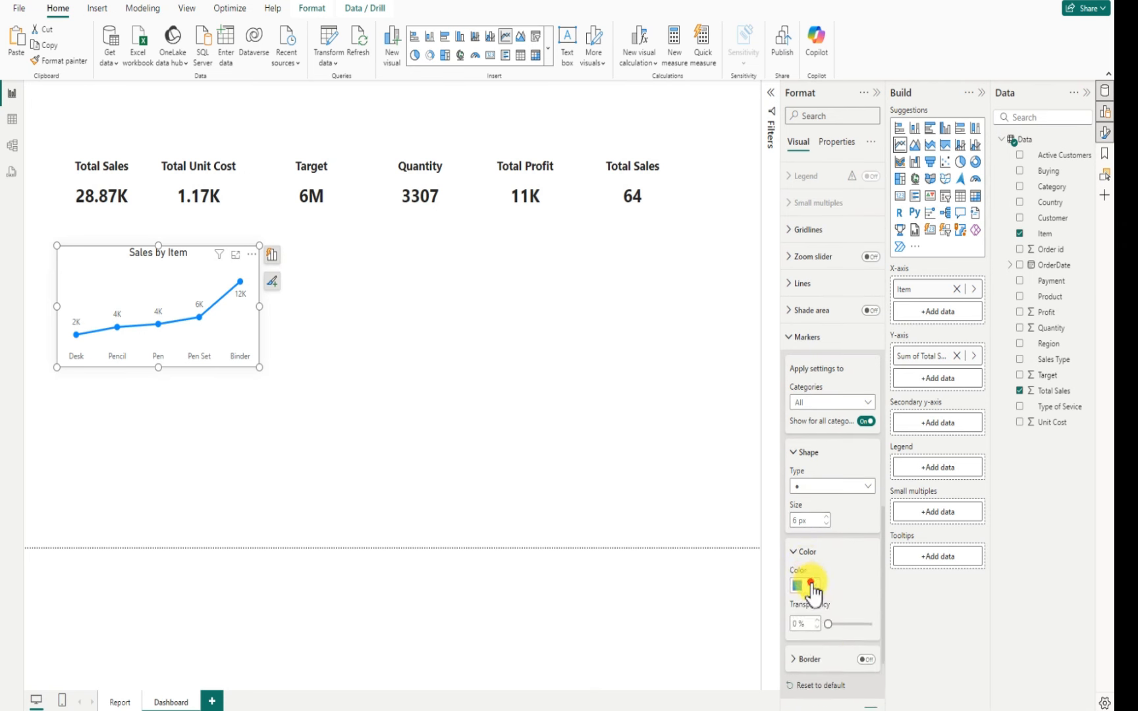
click(812, 585)
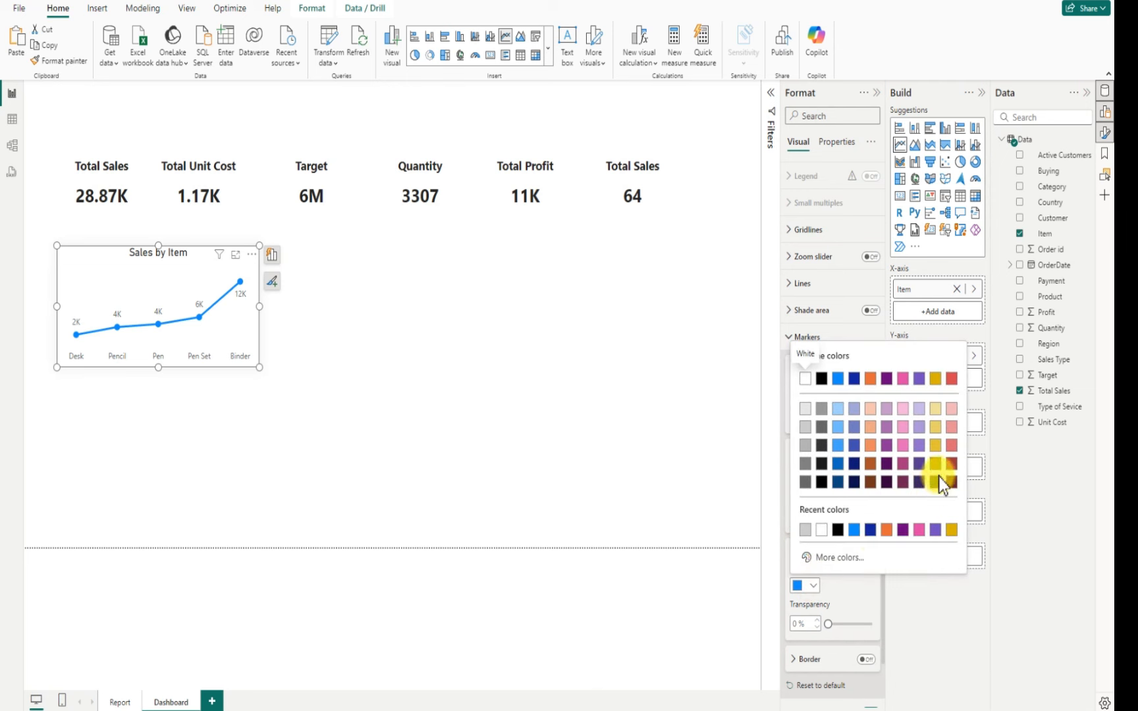
click(952, 466)
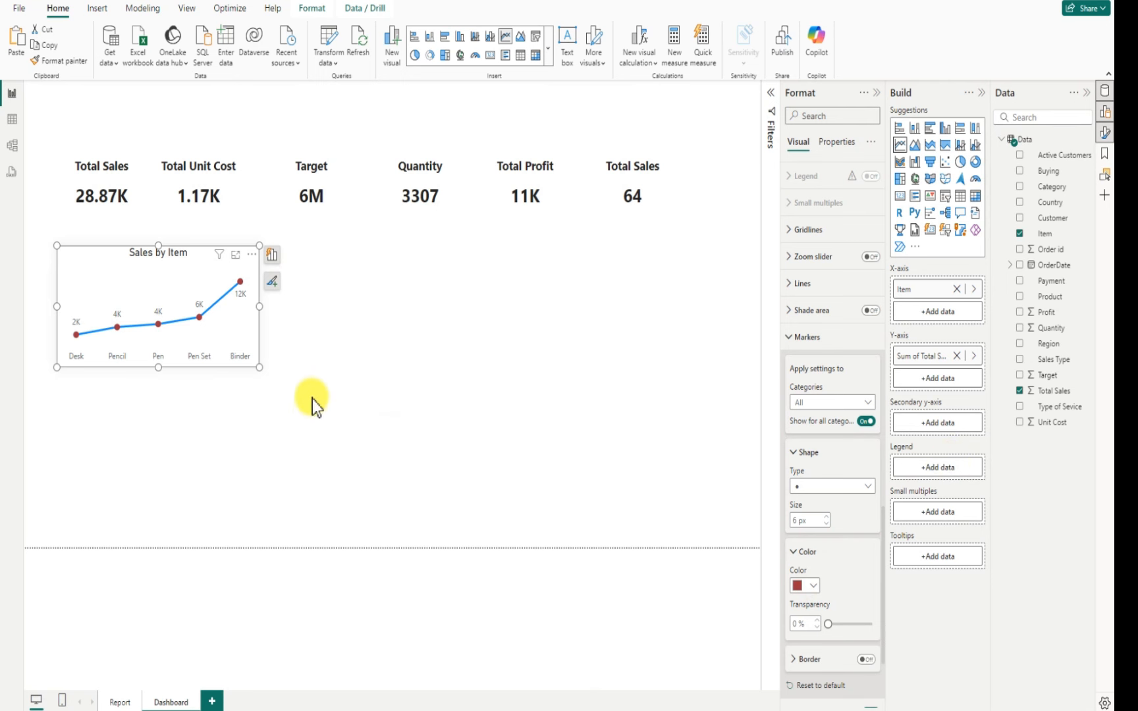
click(305, 330)
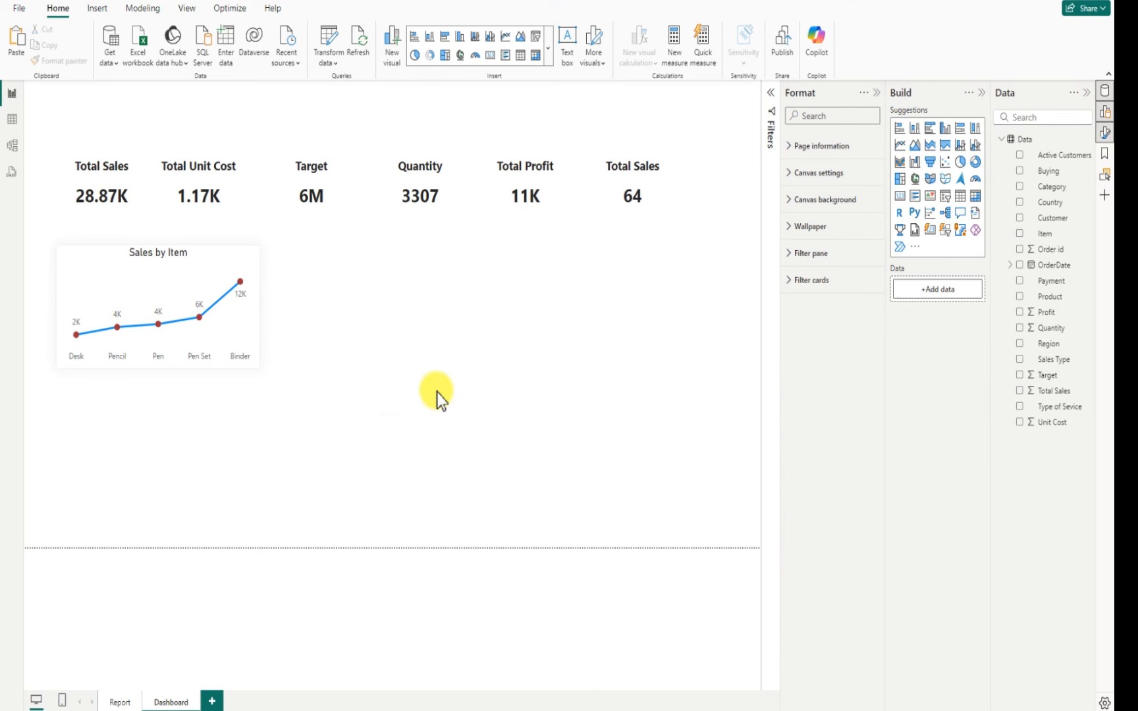
Duplicate the Sales by Item line chart below the original and replace Total Sales with Profit in the copy
click(90, 259)
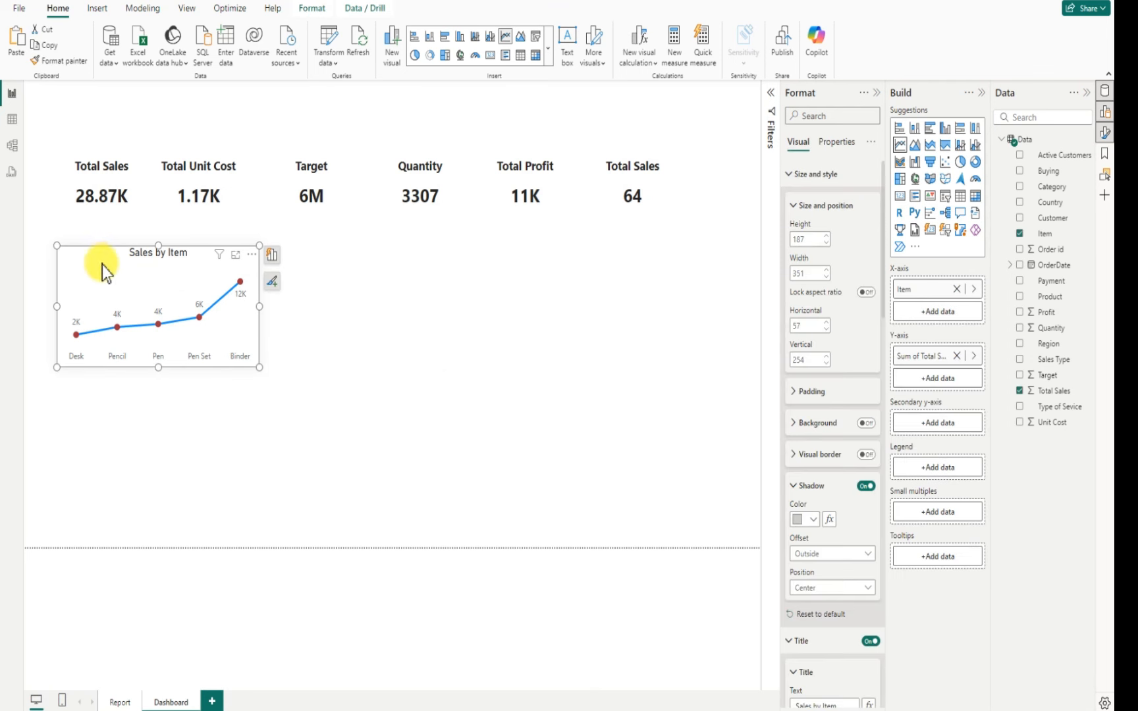
drag(90, 260, 103, 418)
drag(103, 419, 104, 415)
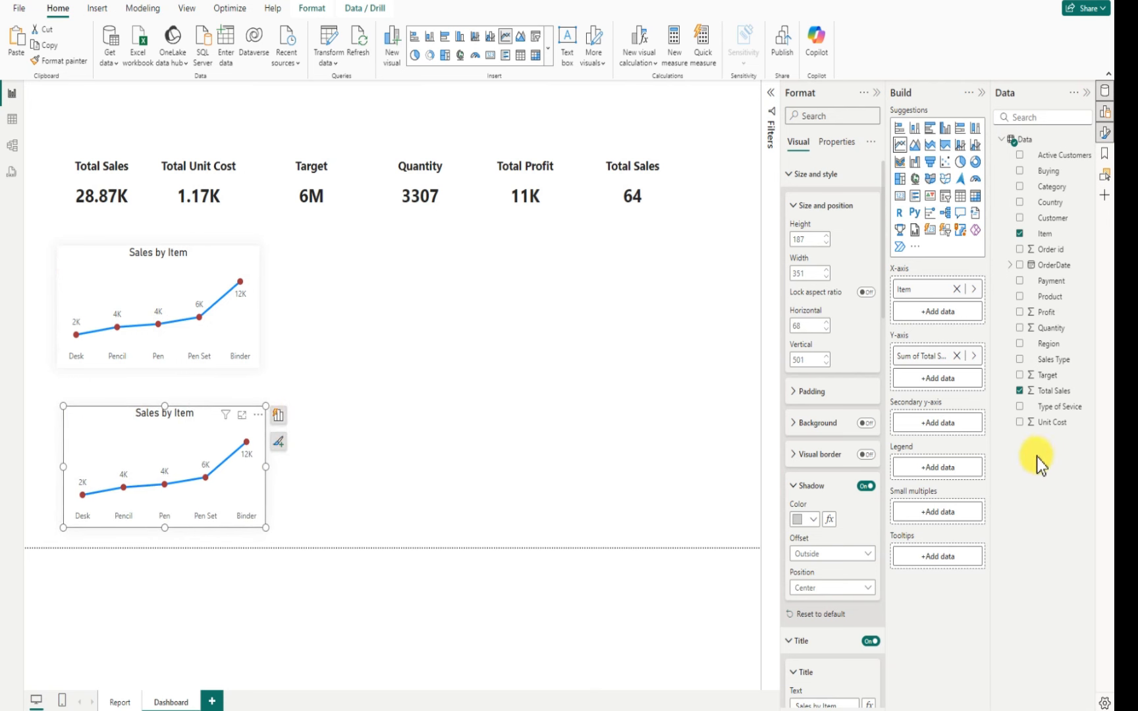
click(1020, 391)
click(1020, 312)
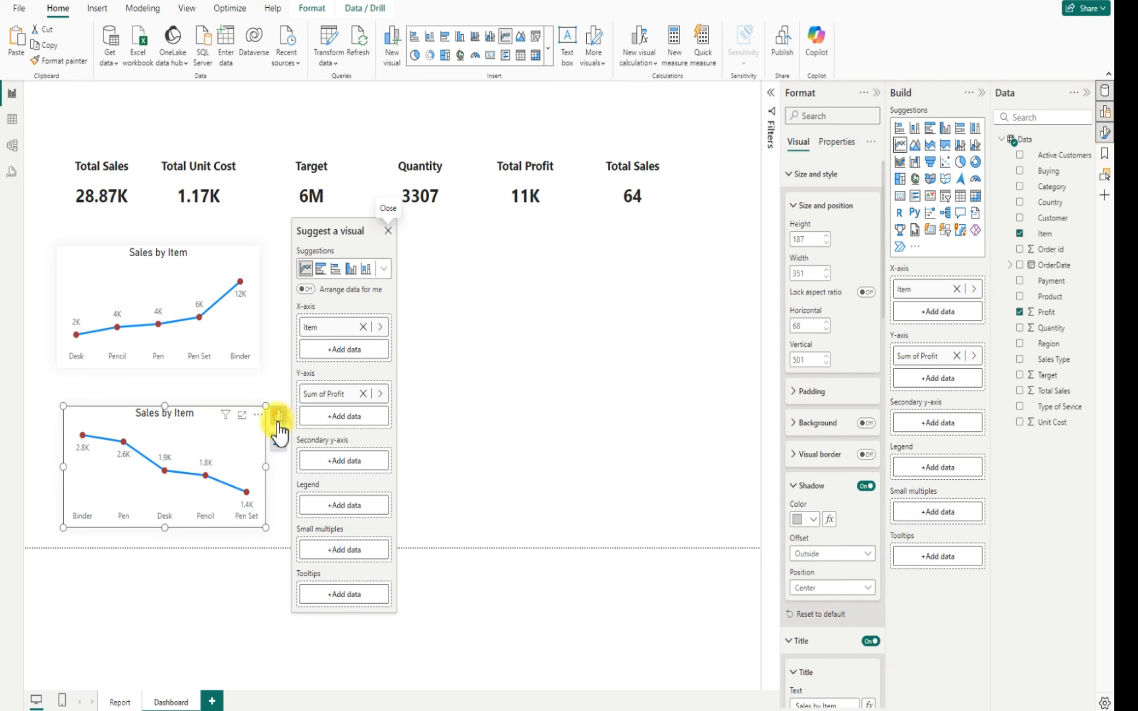
Sort the Profit chart's axis in ascending order and align the chart under the original at horizontal 57, vertical 483
click(258, 415)
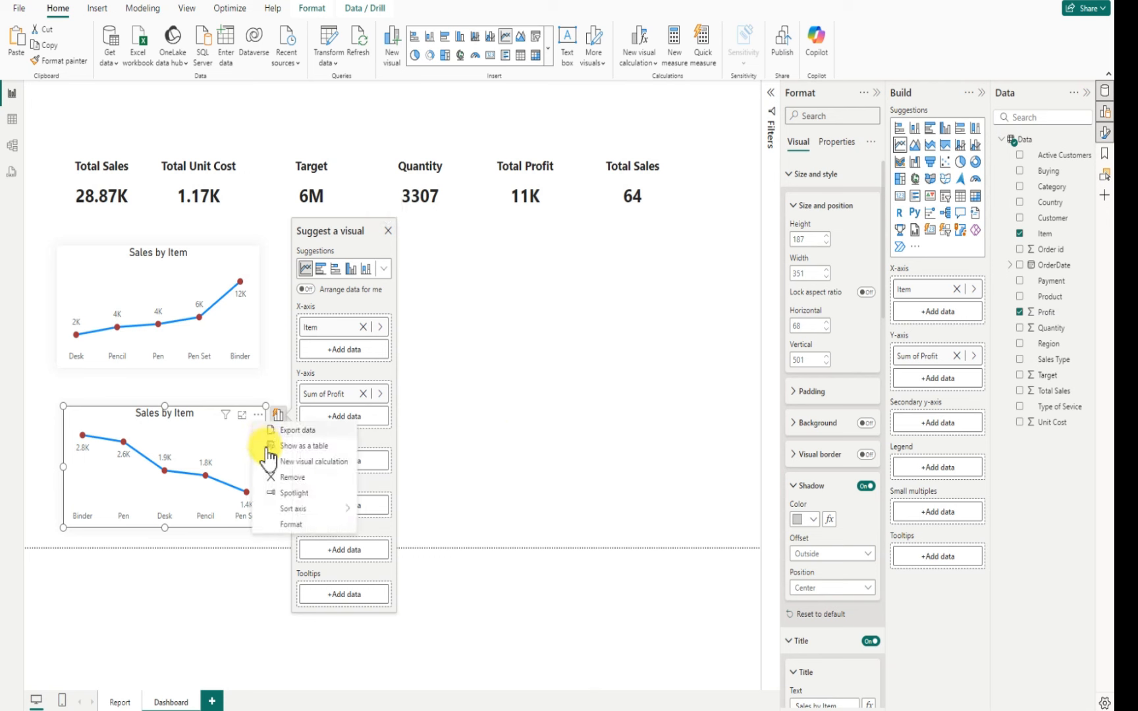
mouse_move(330, 507)
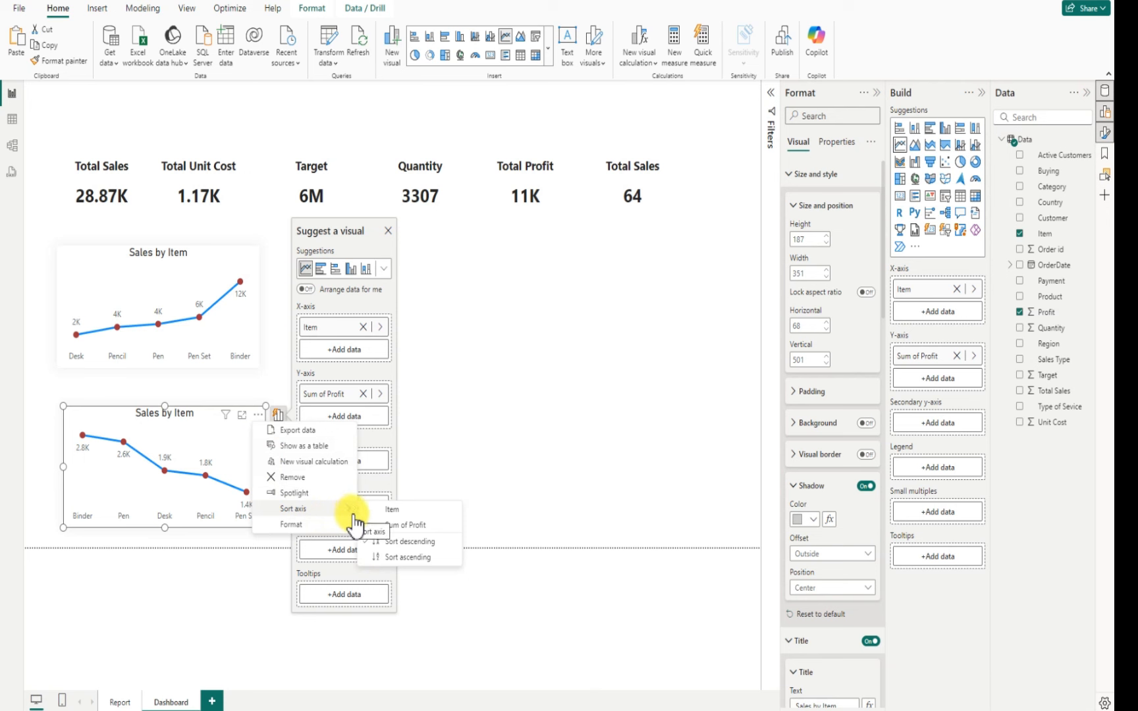
click(410, 558)
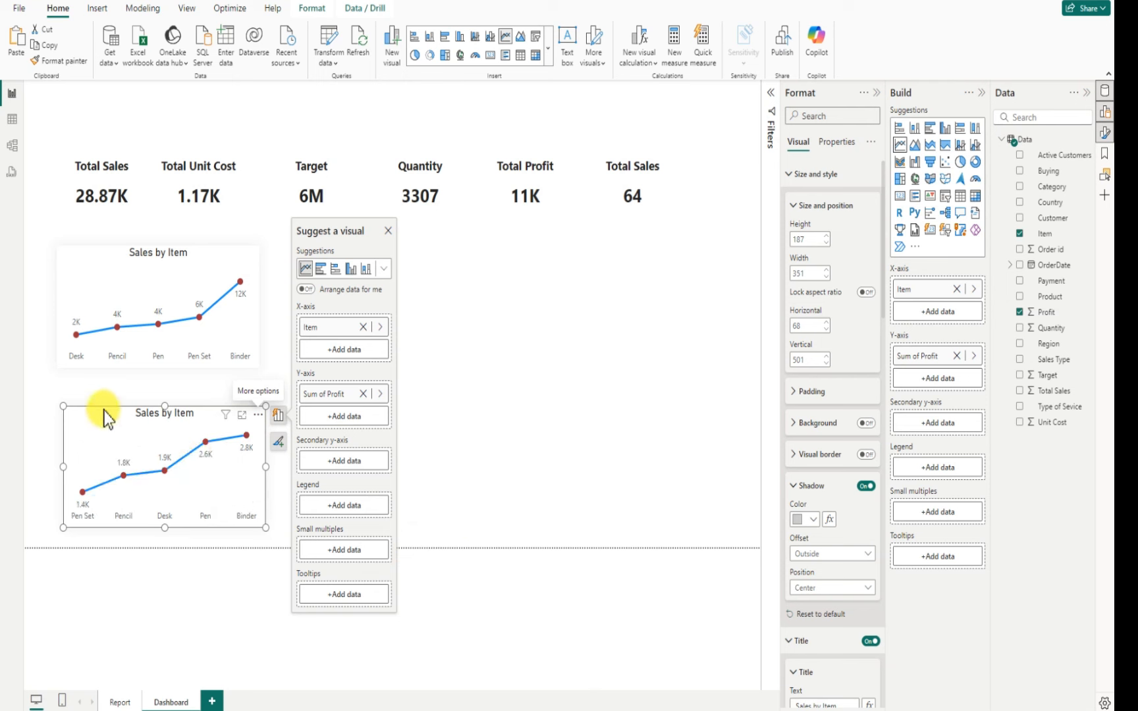
drag(103, 409, 97, 399)
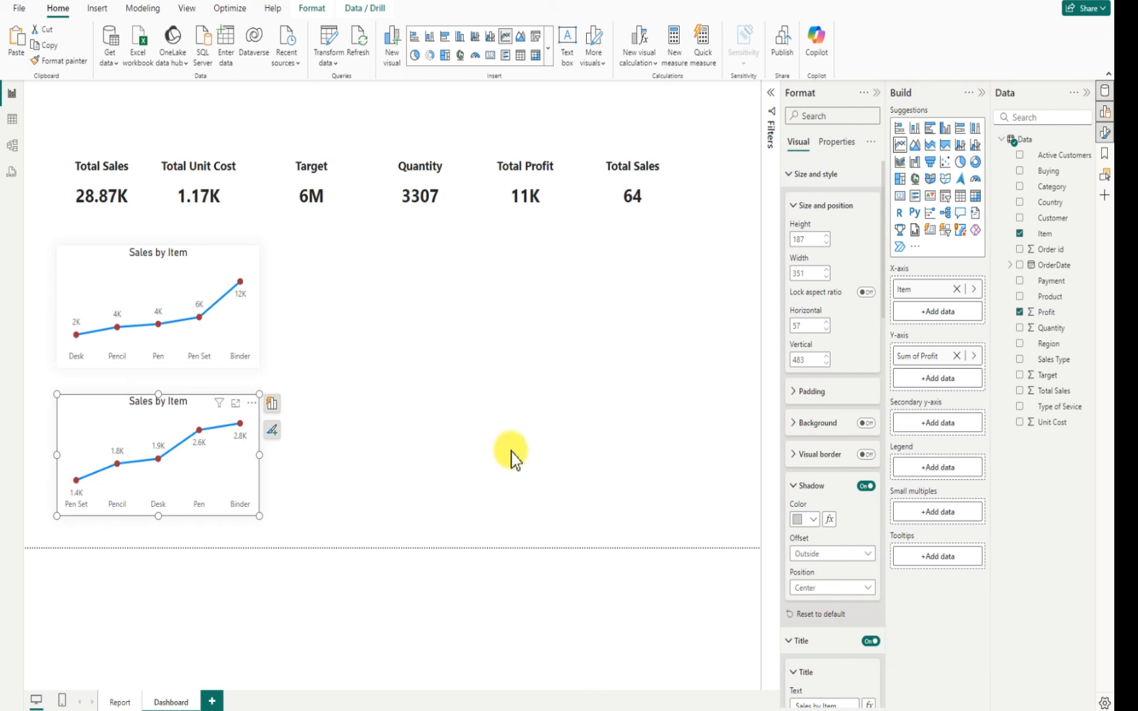
Set the display units of the Total Sales line chart's data label values to Thousands
click(83, 267)
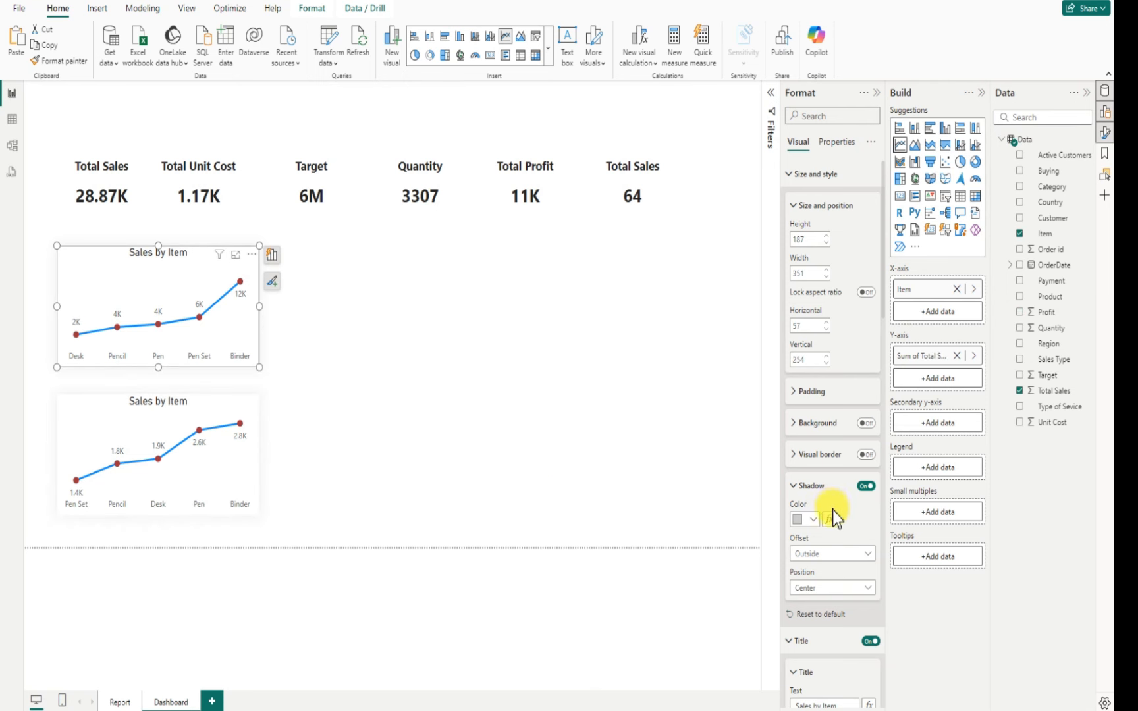
scroll(826, 553, down, 3)
scroll(827, 560, down, 6)
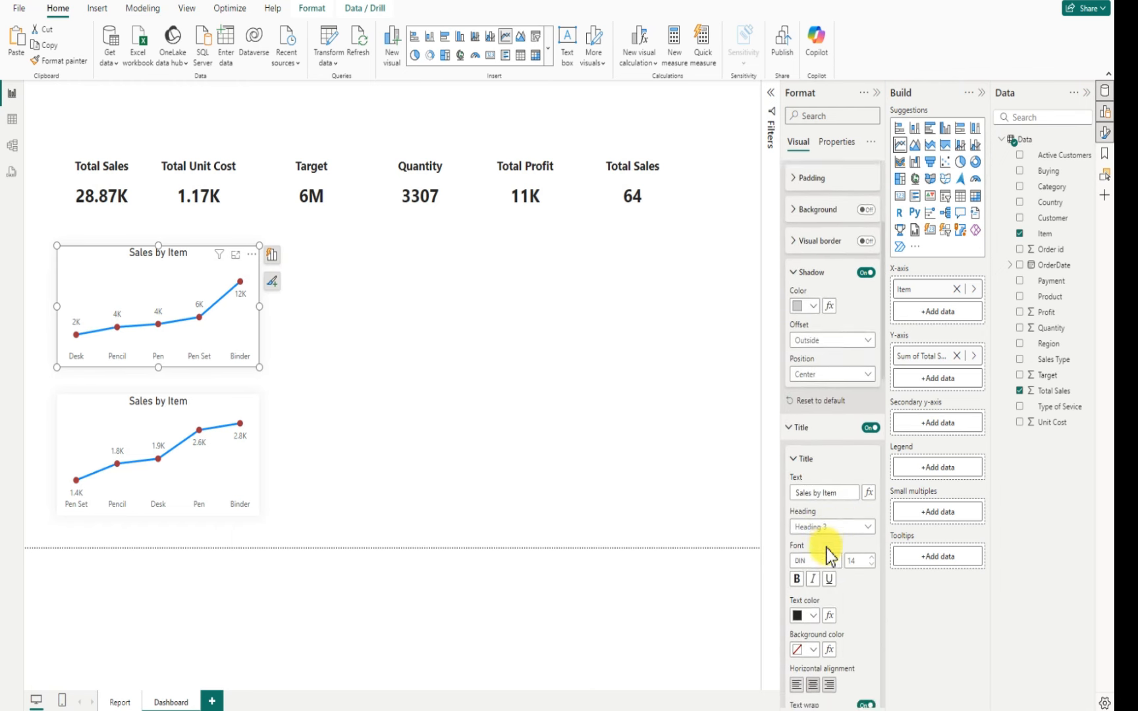
scroll(827, 558, down, 4)
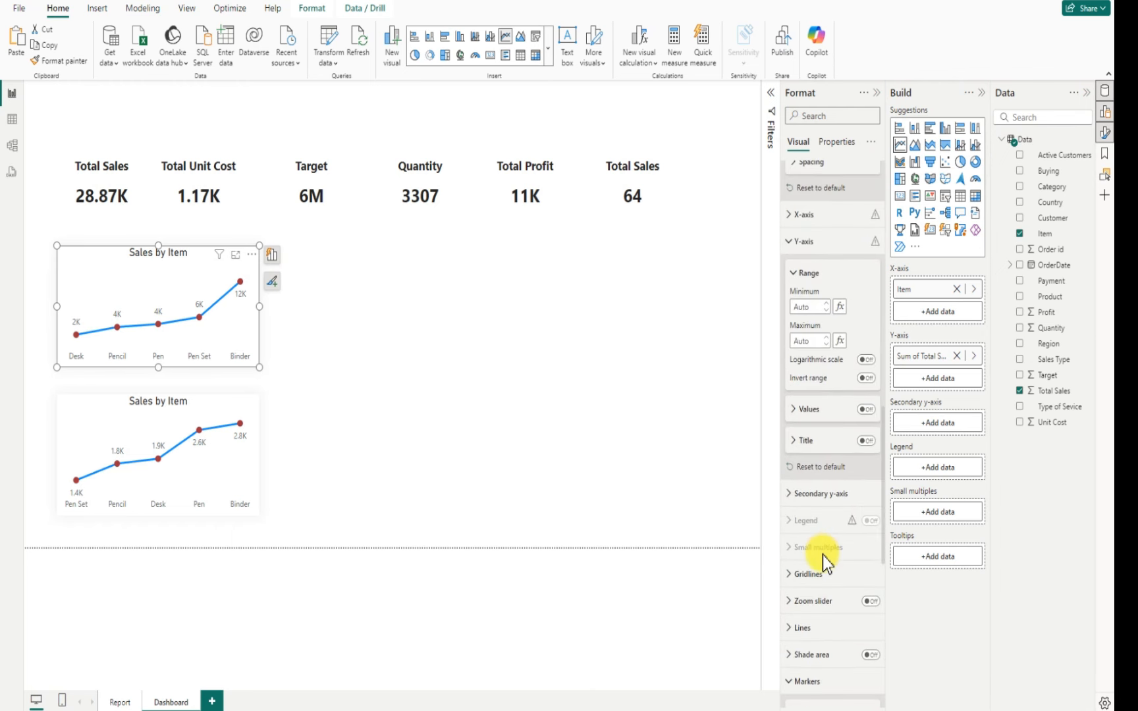
scroll(825, 561, down, 3)
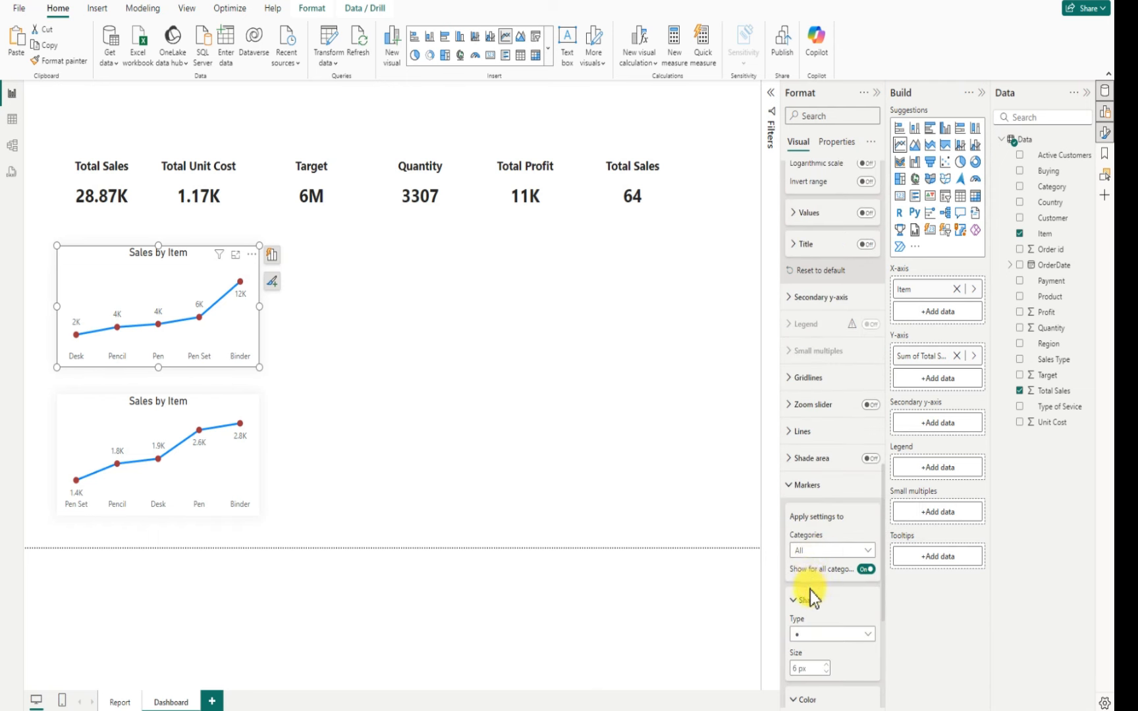
scroll(814, 596, down, 4)
scroll(810, 596, down, 1)
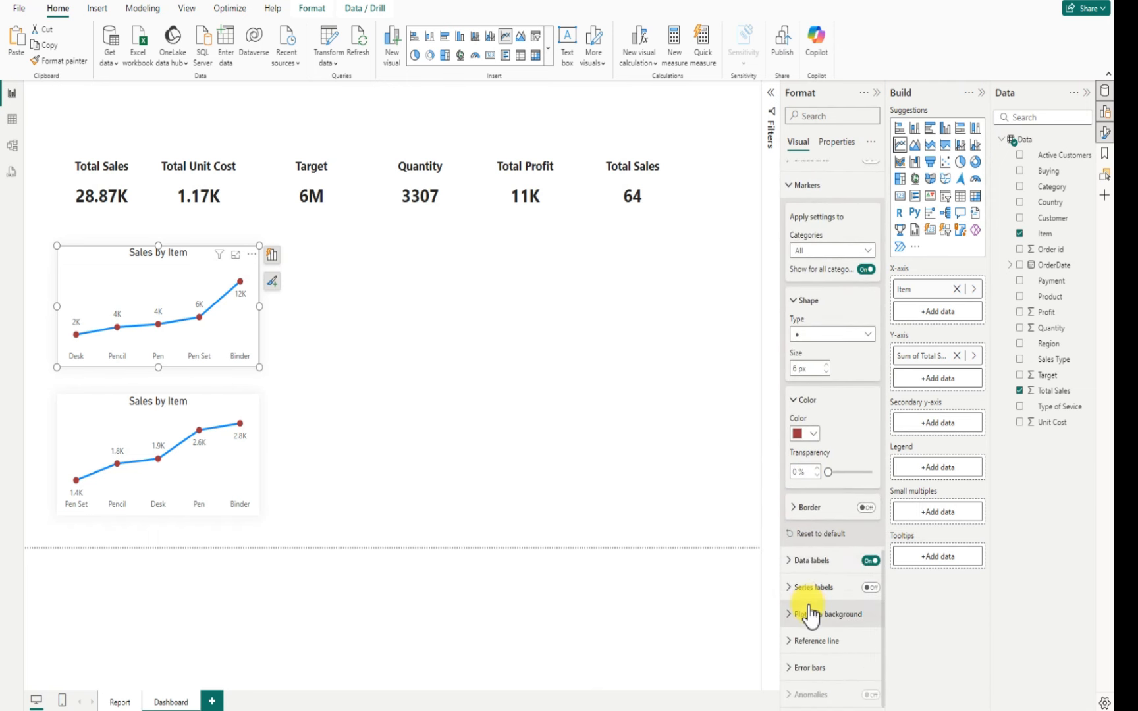
click(790, 561)
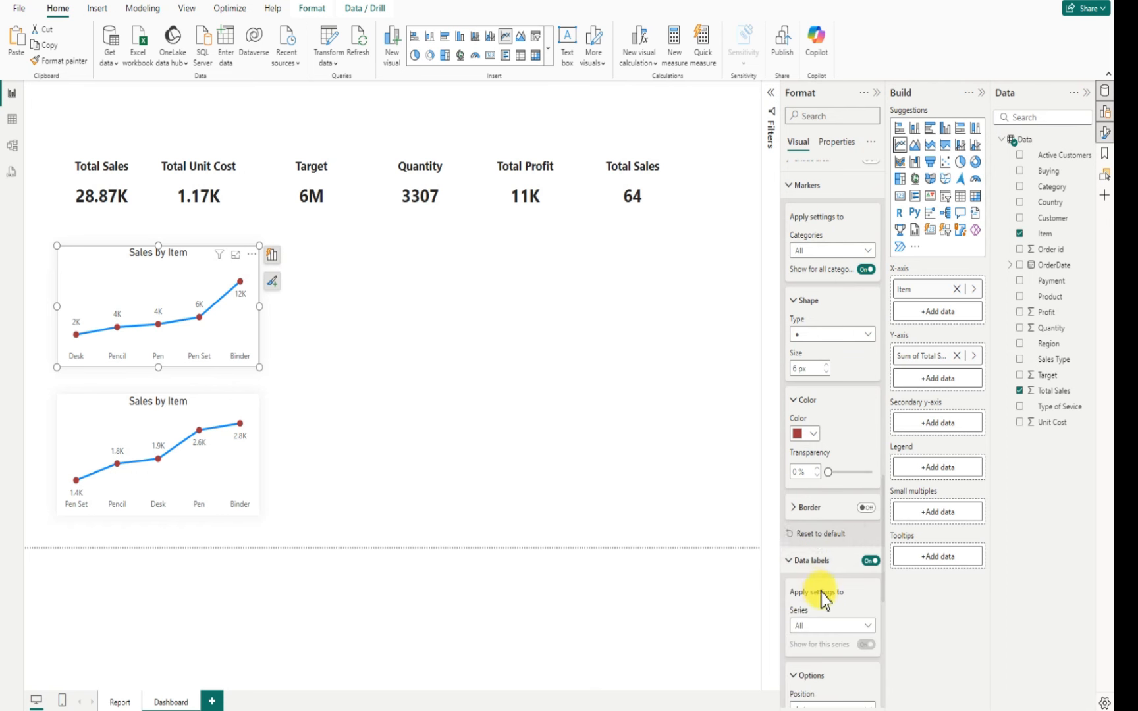
scroll(820, 597, down, 3)
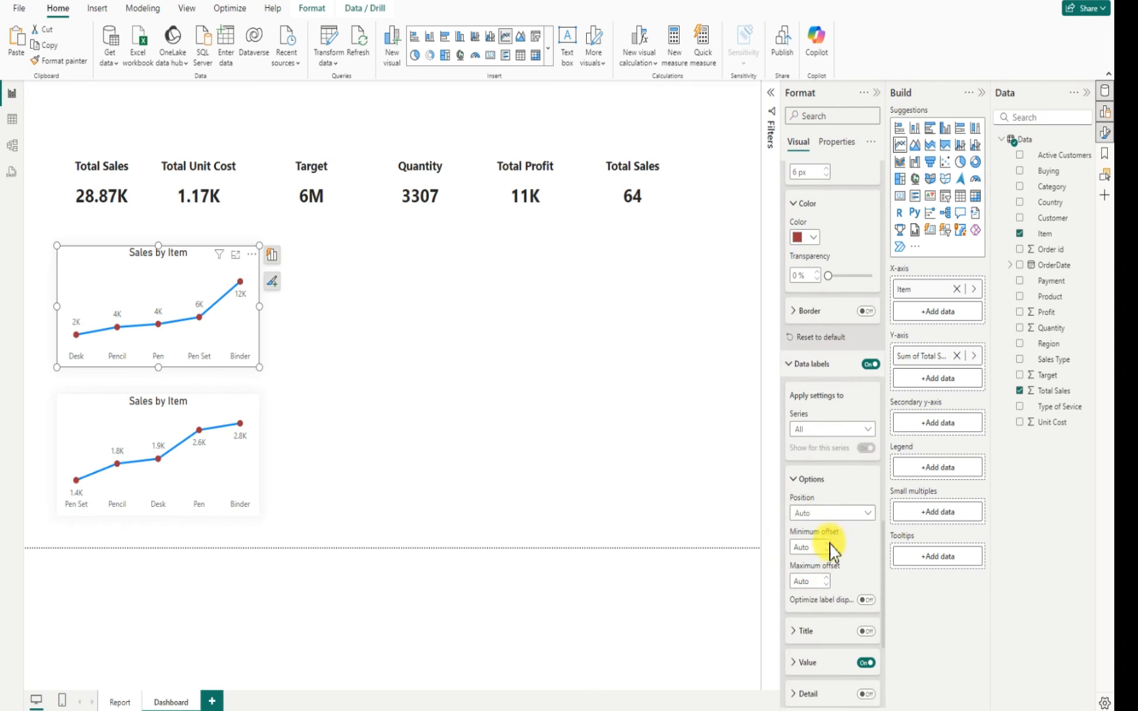
scroll(836, 577, down, 1)
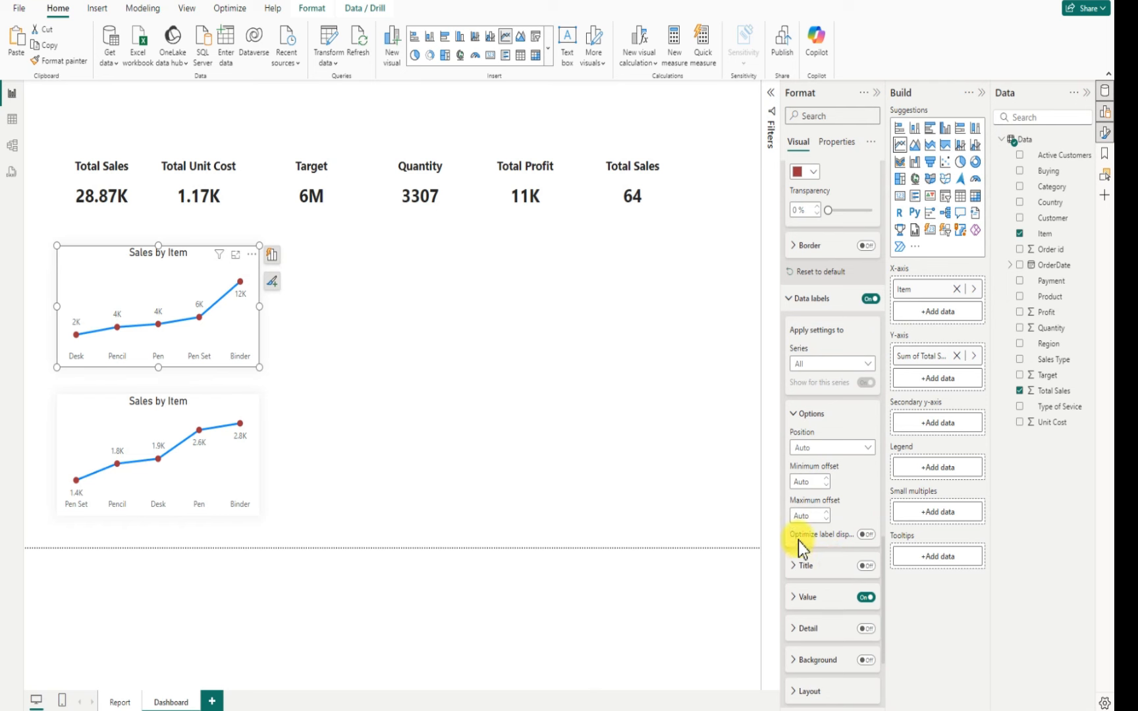
click(797, 609)
scroll(827, 622, down, 3)
scroll(829, 619, down, 1)
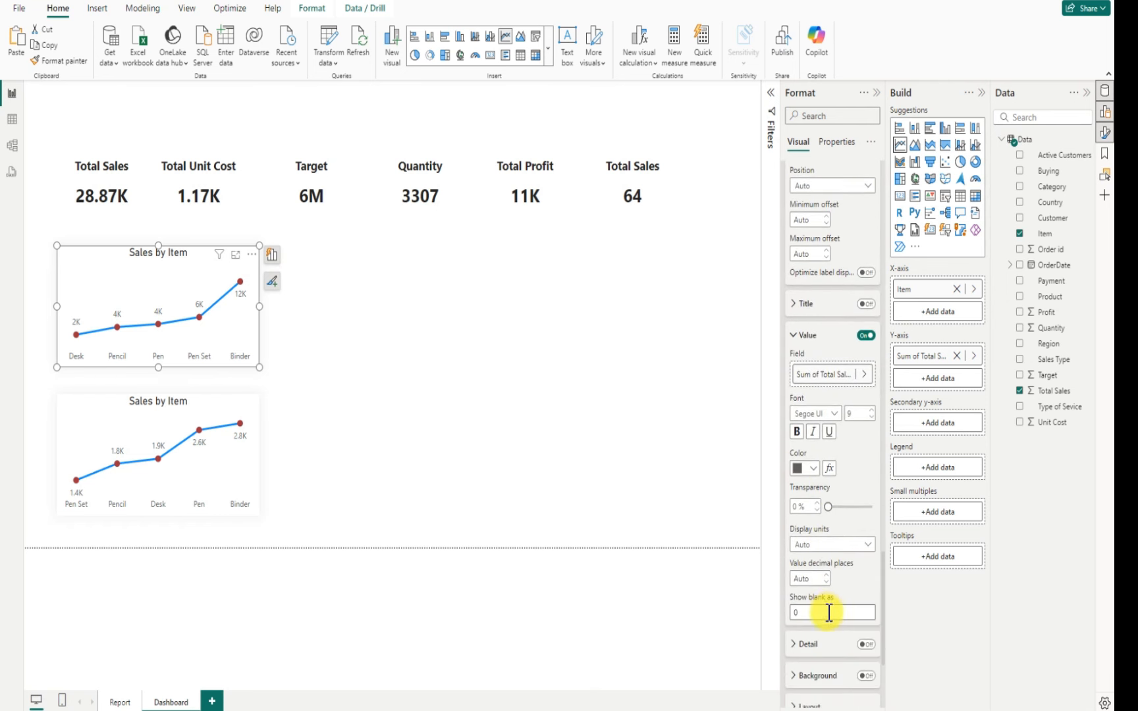
click(836, 546)
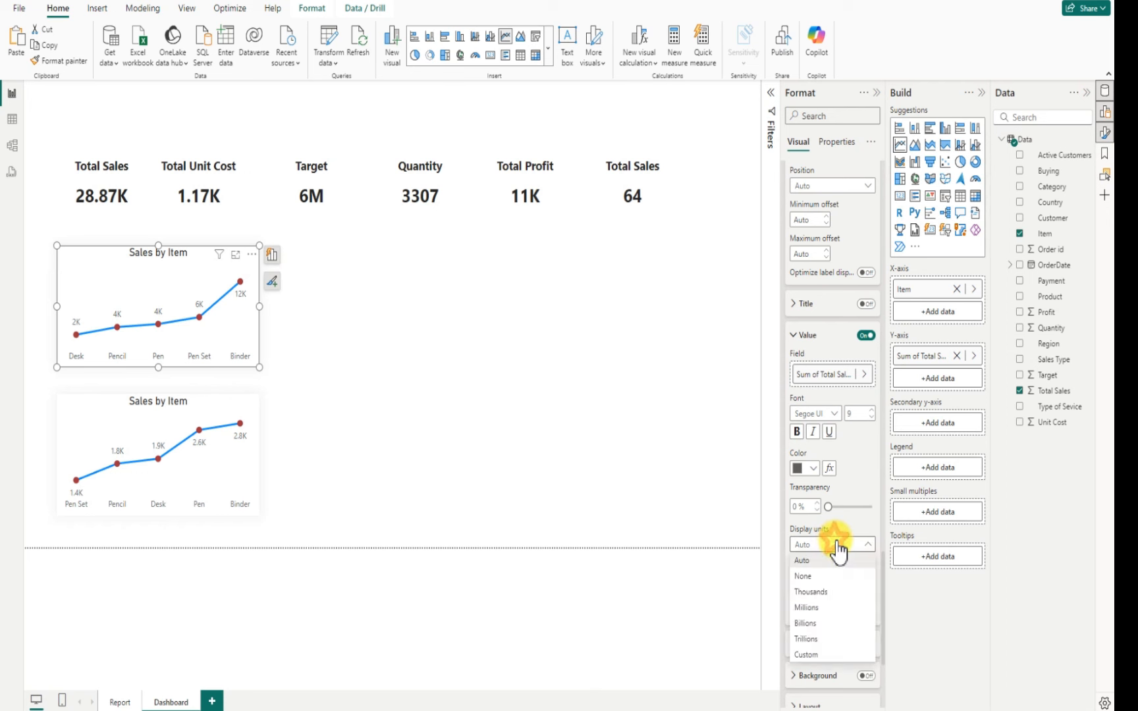
click(809, 576)
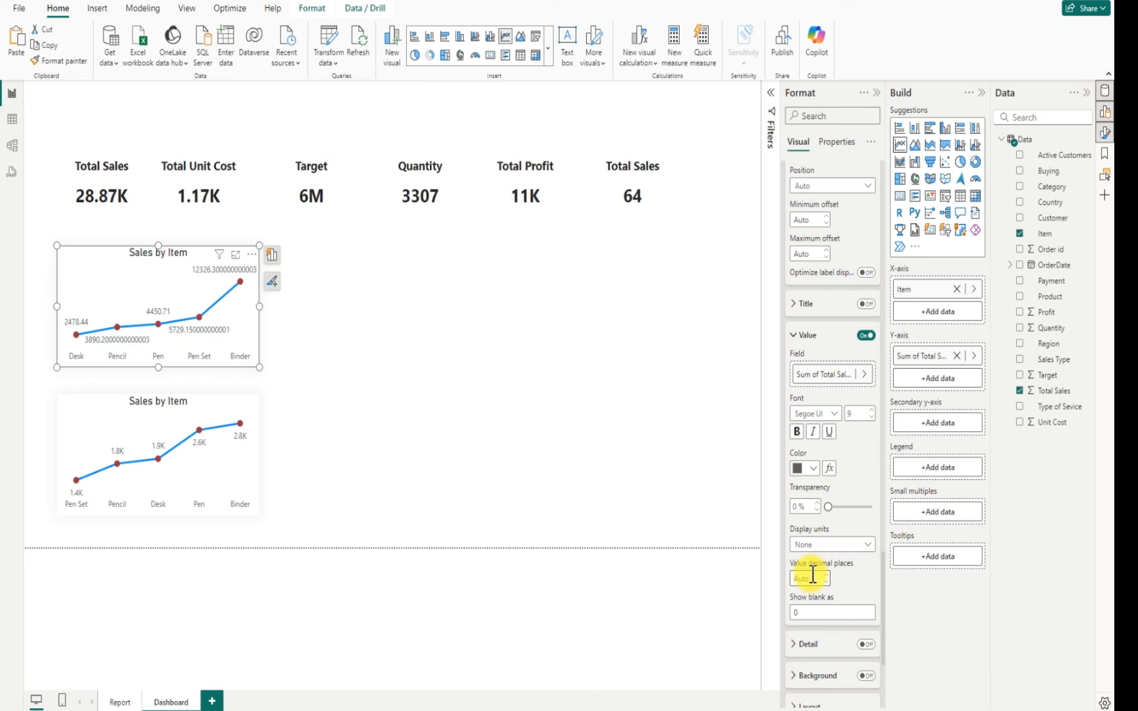
click(836, 545)
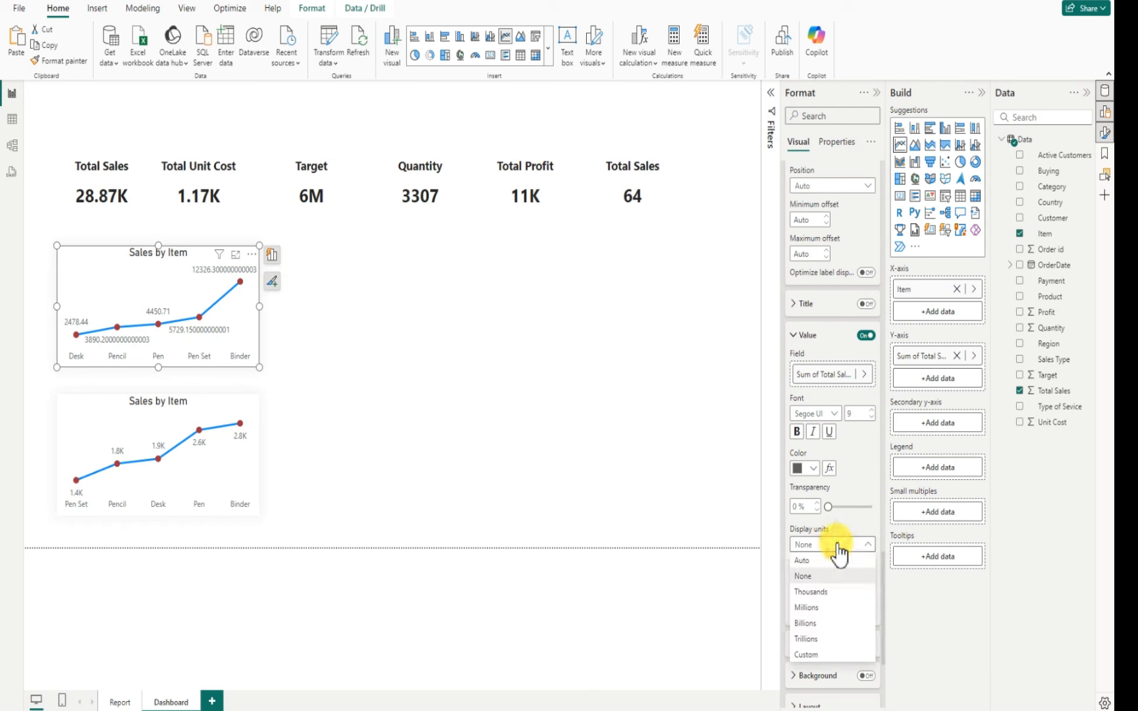
click(824, 590)
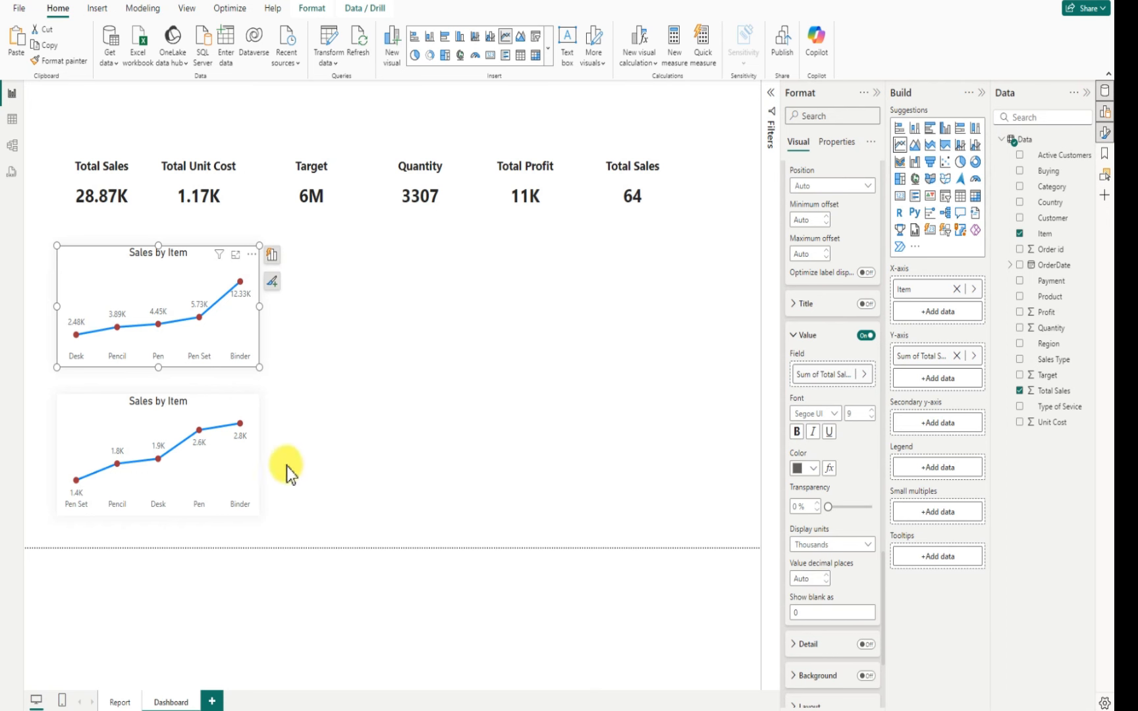
Try None as the display units for the Profit line chart's data label values, and settle on Thousands
click(91, 430)
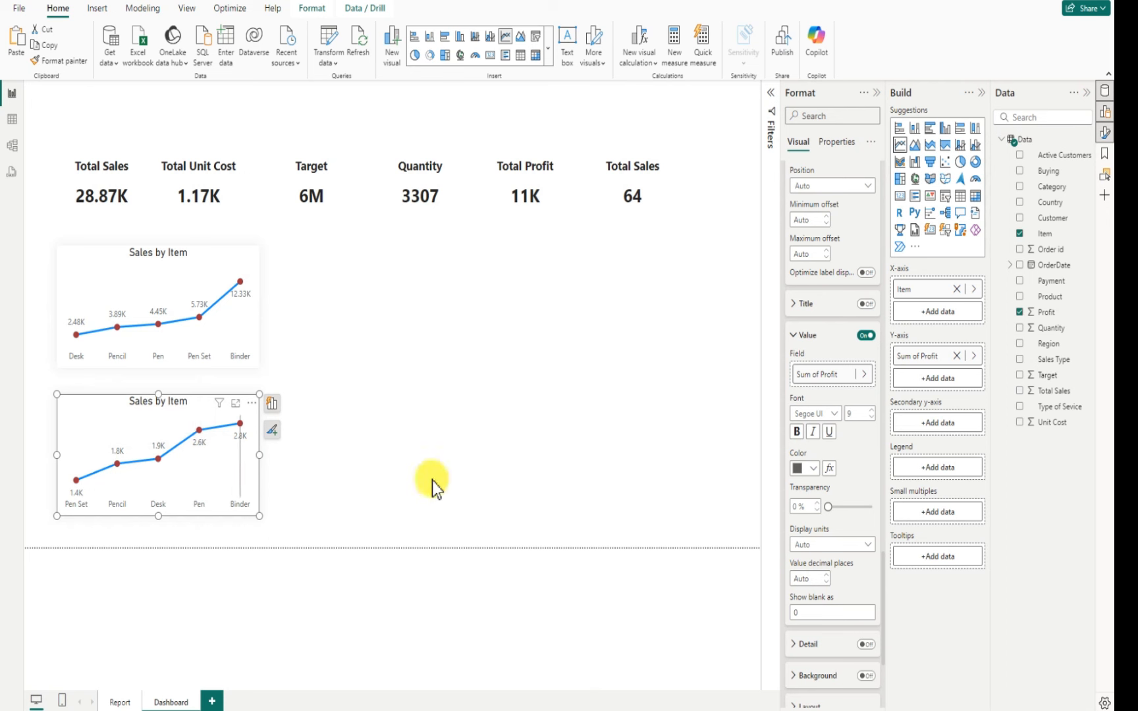
click(849, 545)
click(822, 591)
click(868, 544)
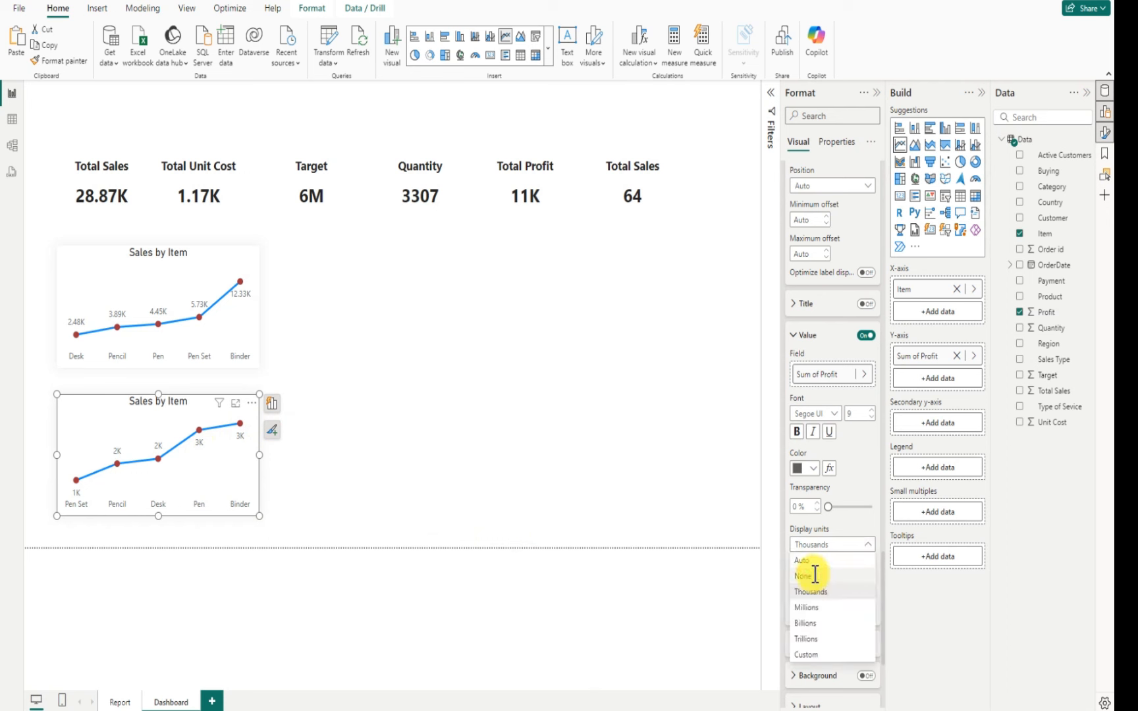
click(815, 575)
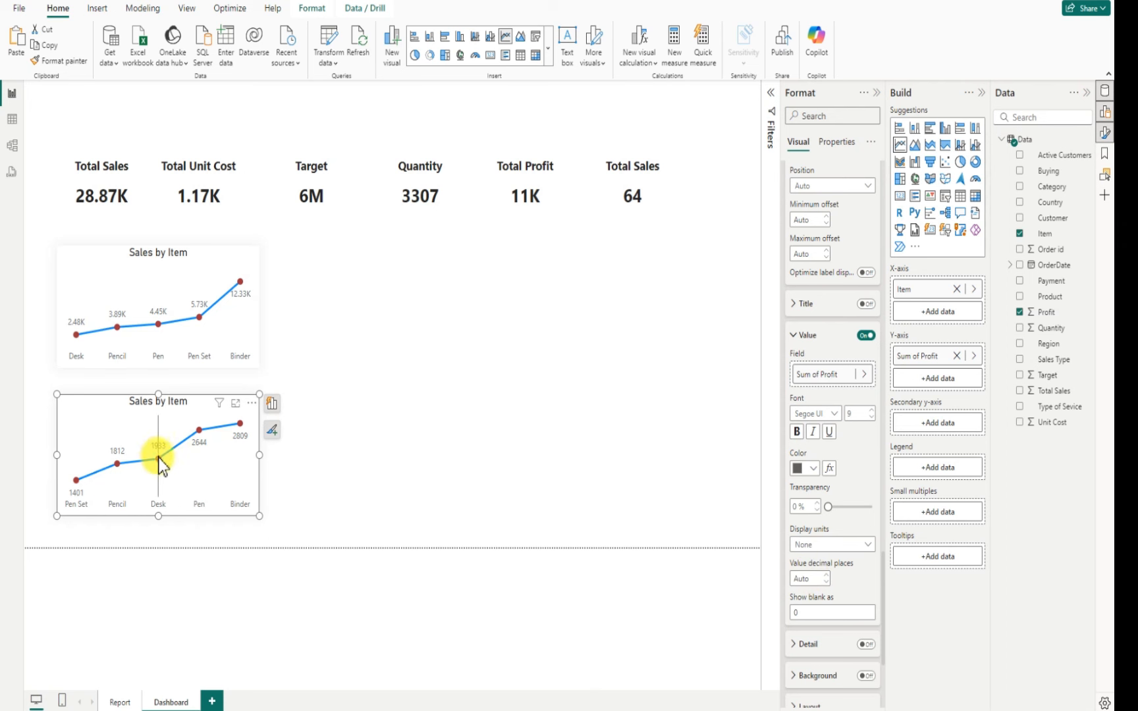
click(847, 546)
click(814, 582)
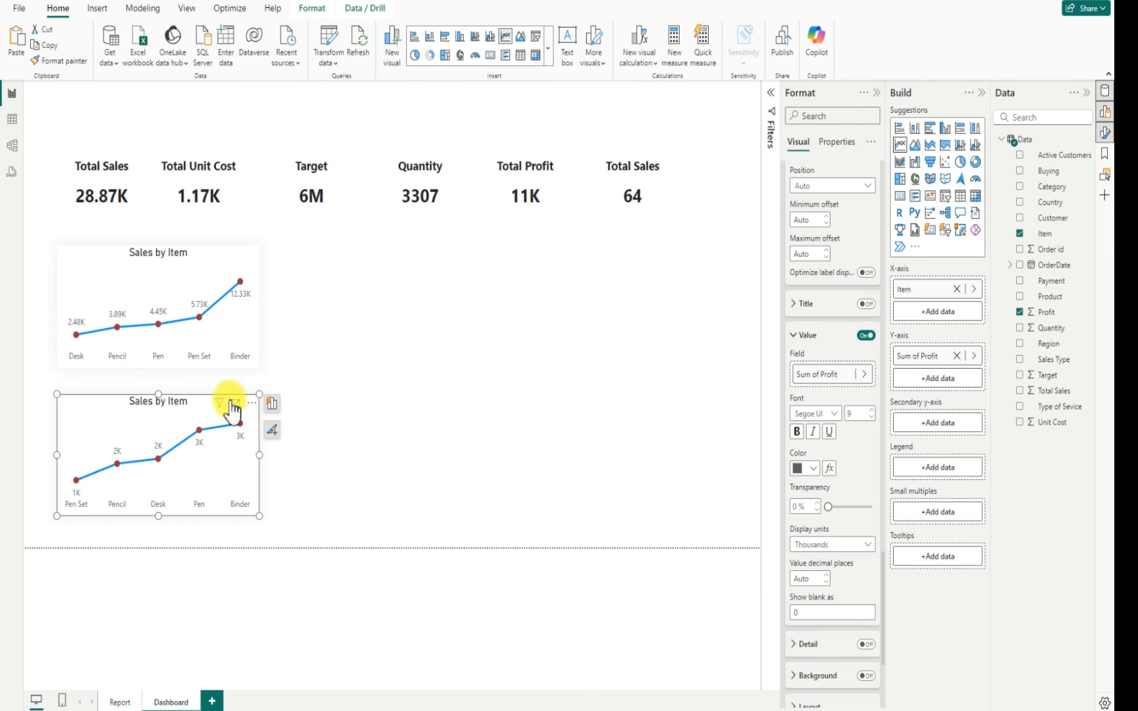
Change the Profit line chart's title to "Profit by Item" and deselect the chart
scroll(816, 349, up, 5)
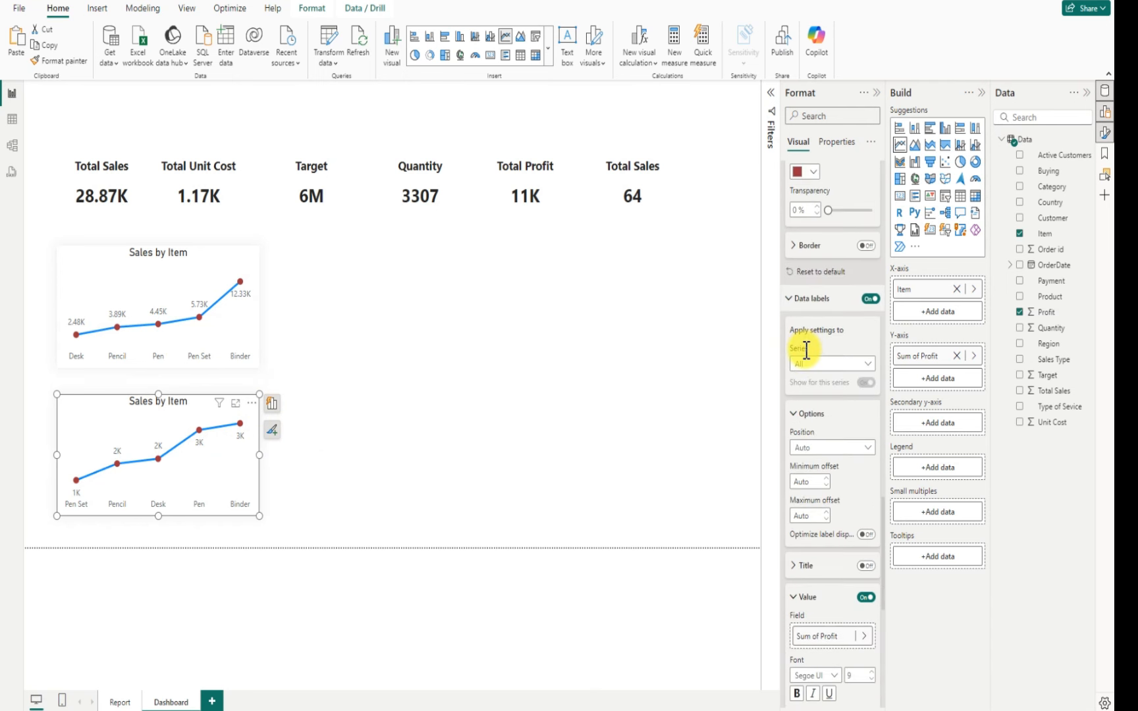
scroll(816, 381, up, 10)
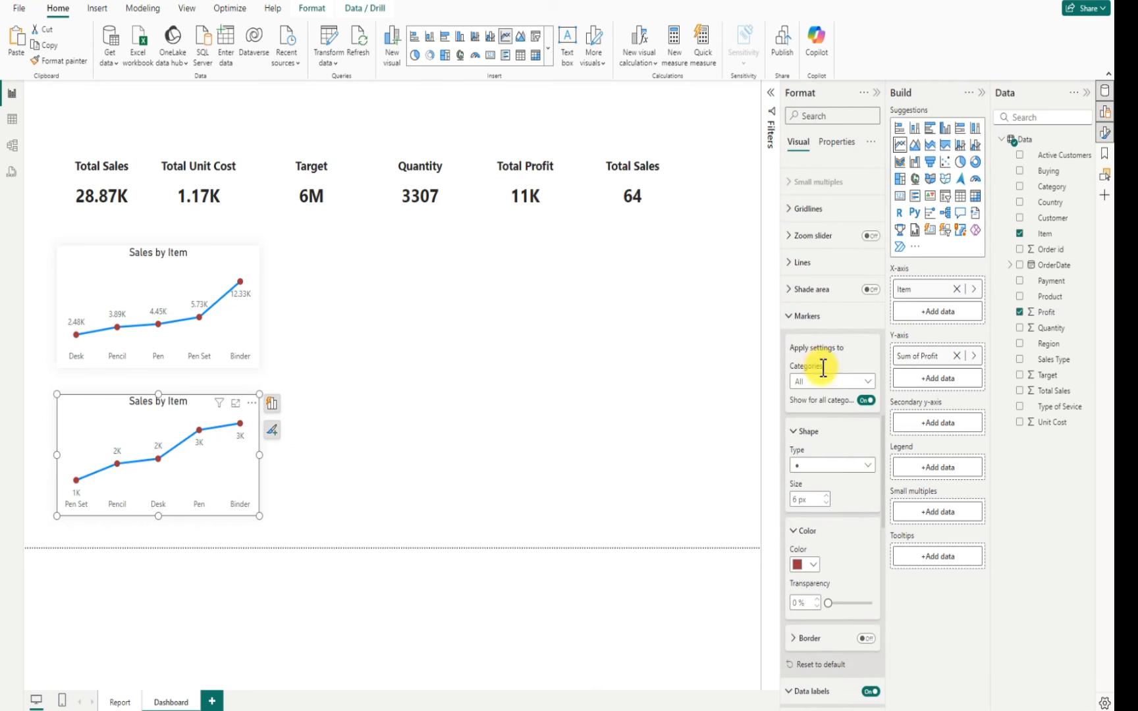
scroll(817, 375, up, 10)
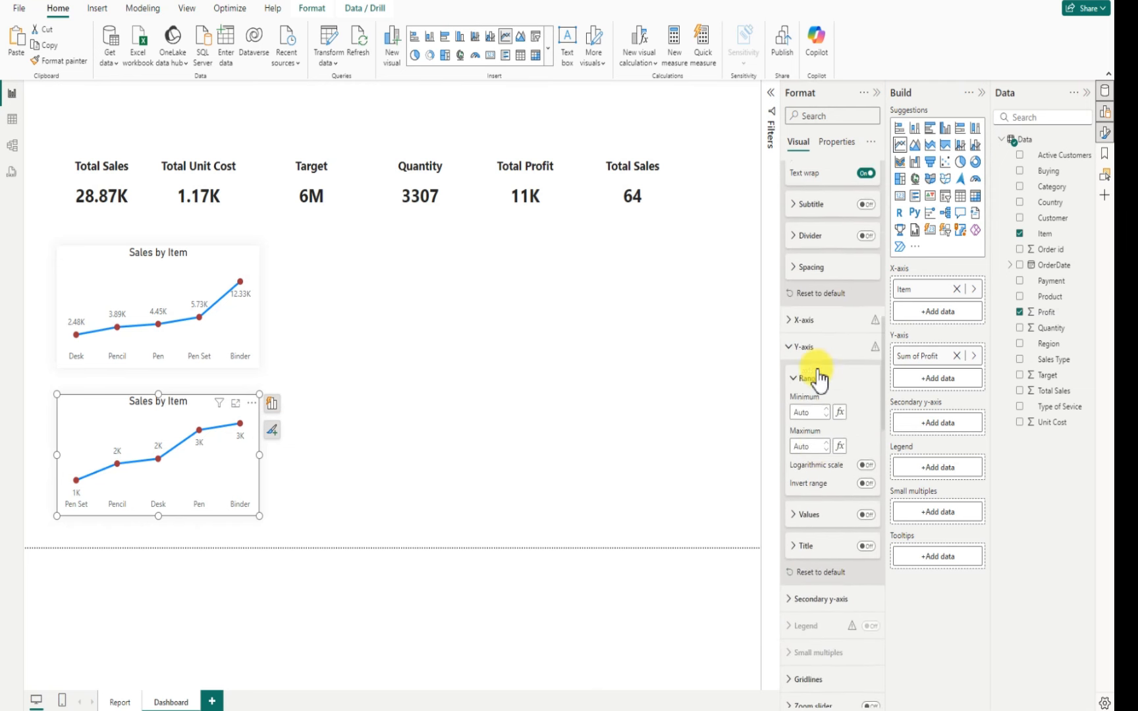
scroll(828, 394, up, 10)
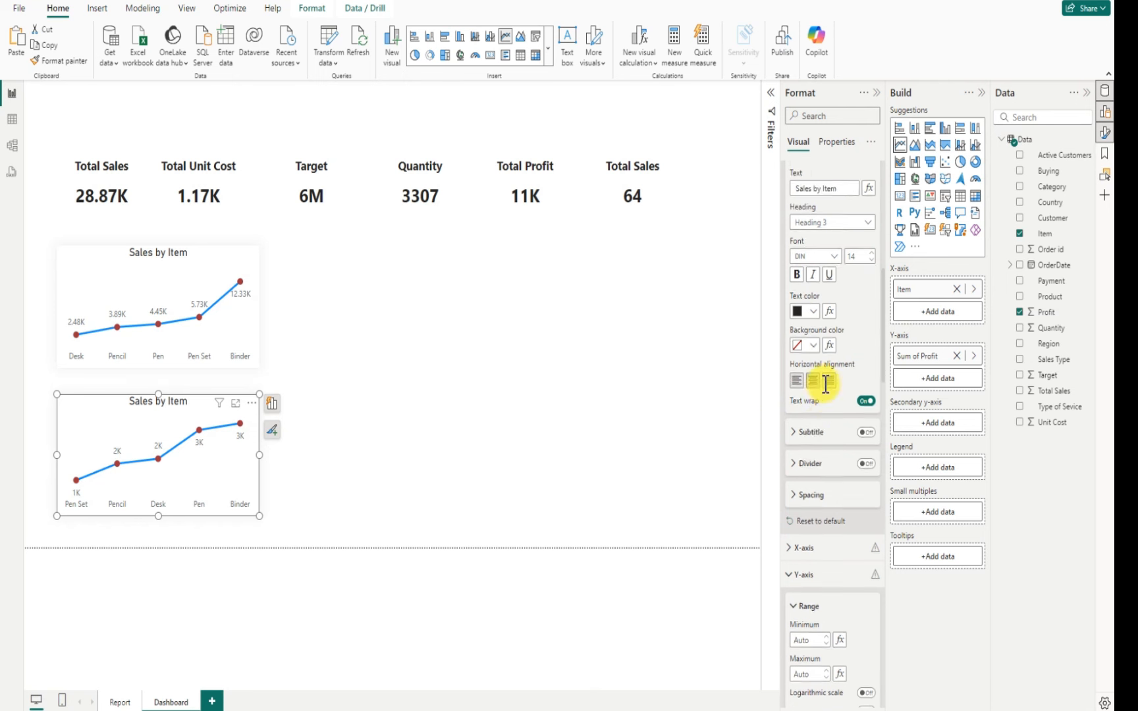
scroll(823, 388, up, 2)
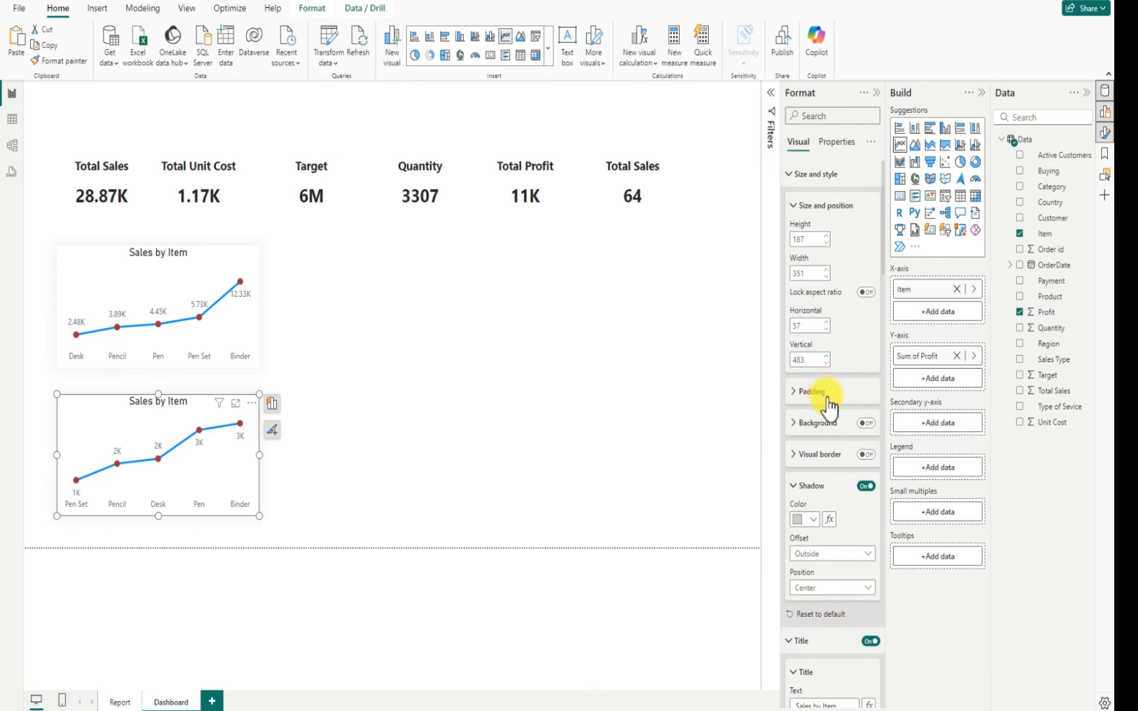
scroll(826, 401, down, 5)
scroll(827, 401, up, 4)
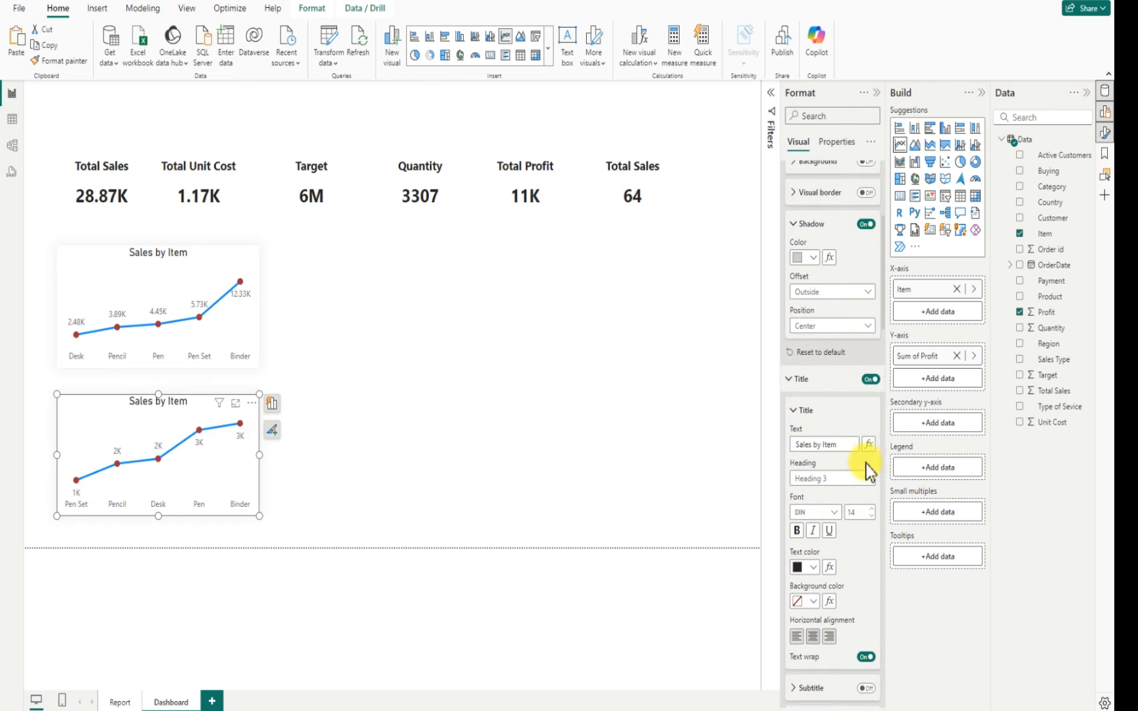
drag(810, 442, 795, 447)
text(Profit)
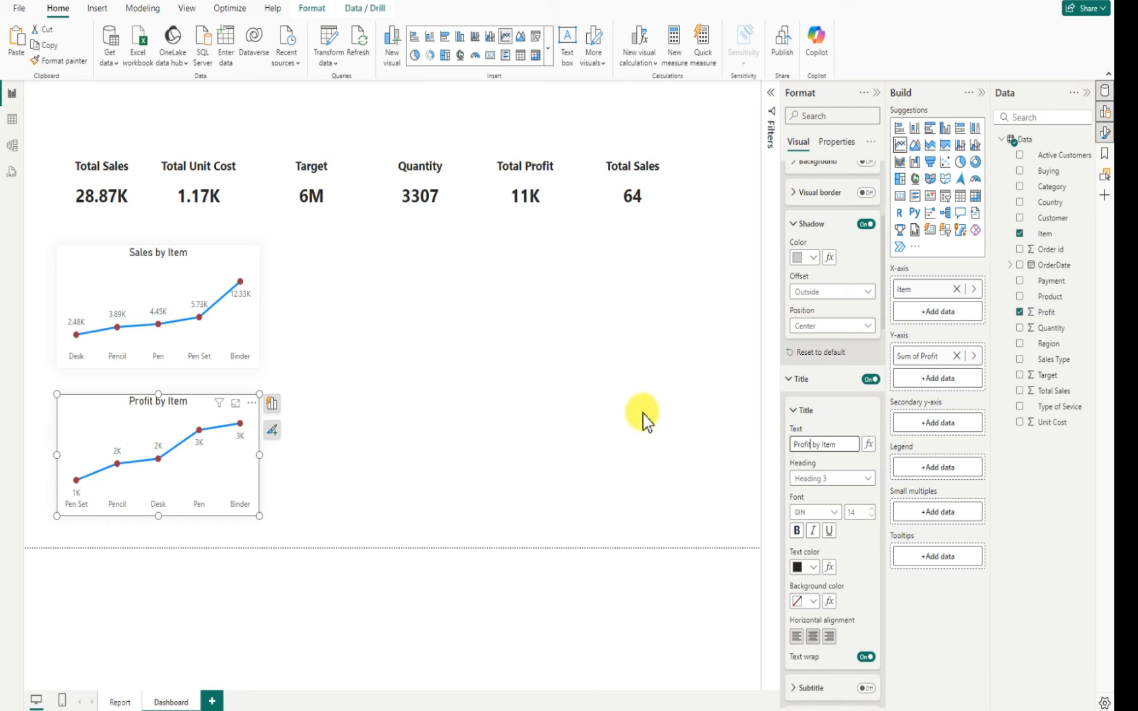
click(432, 438)
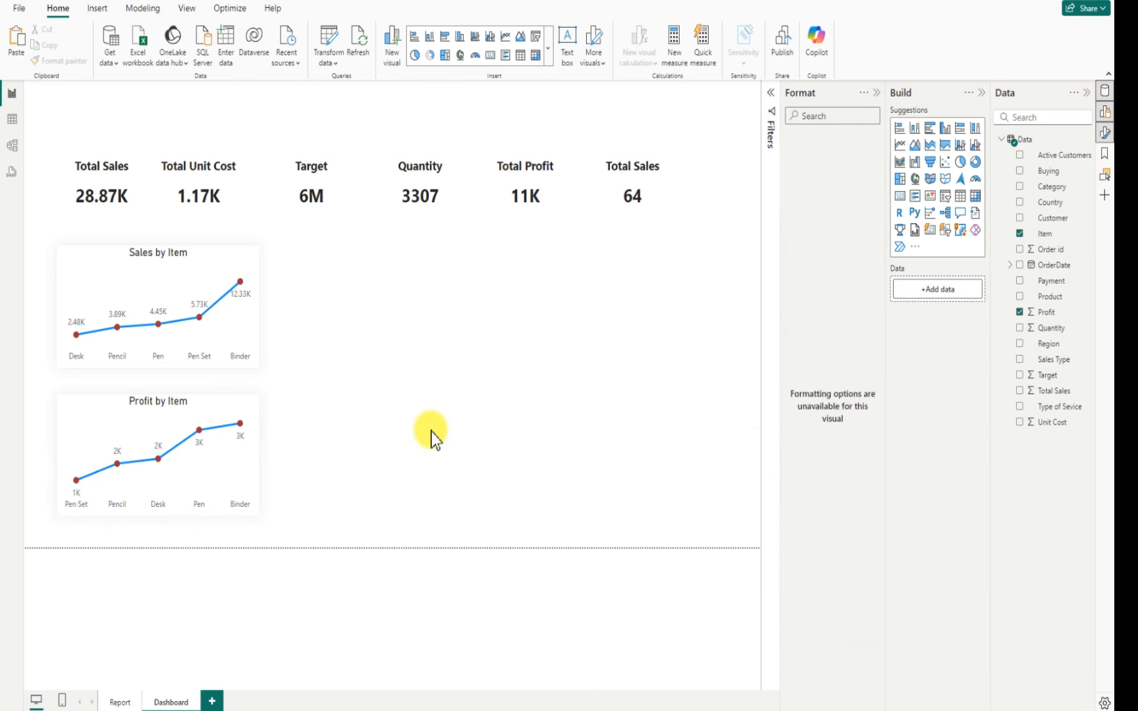
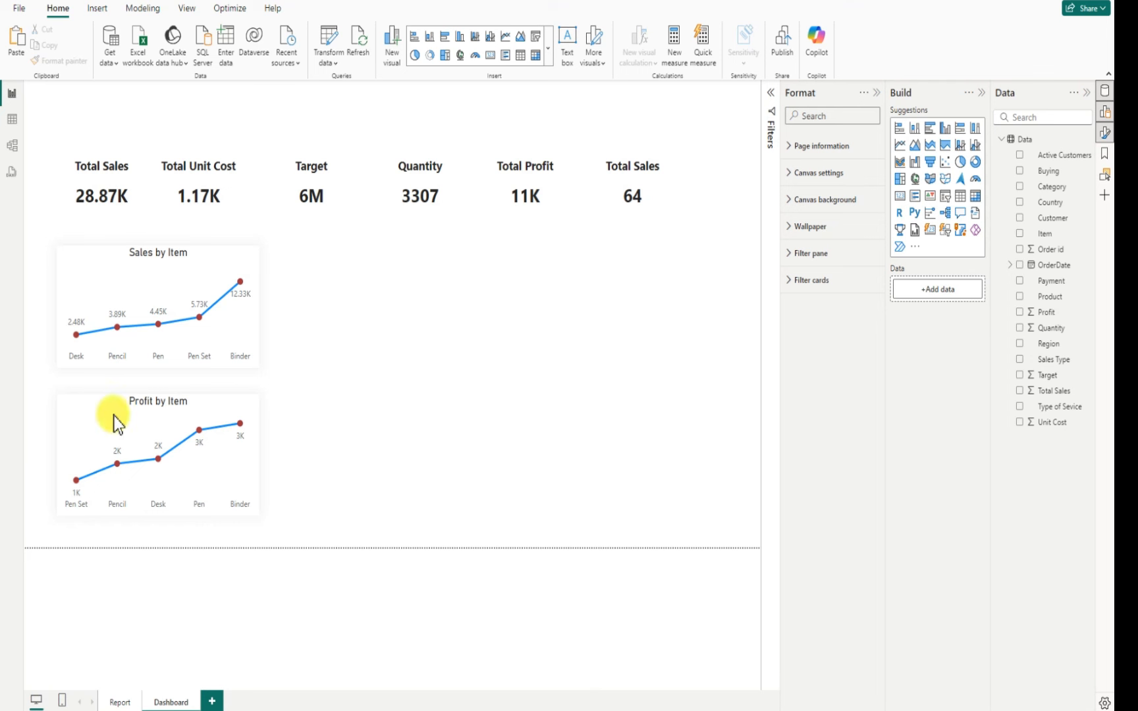
Examine the visual type and fields of the Sales, Profit by Item chart on the Report page, and return to the Dashboard page
click(119, 703)
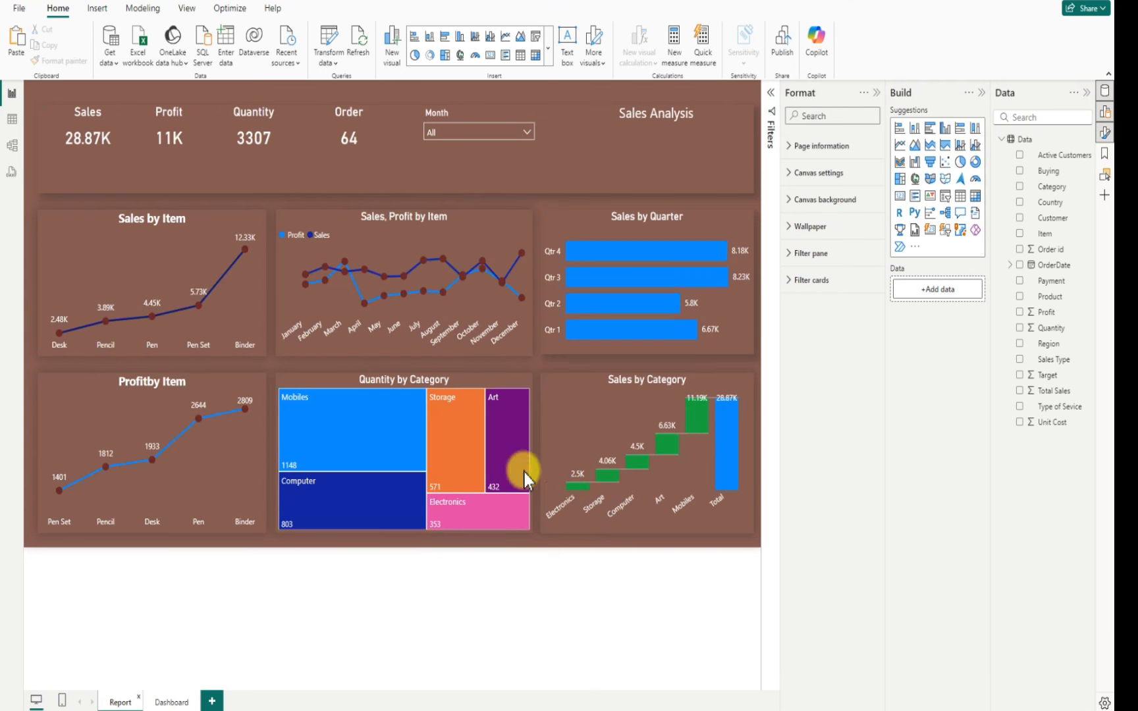
click(284, 254)
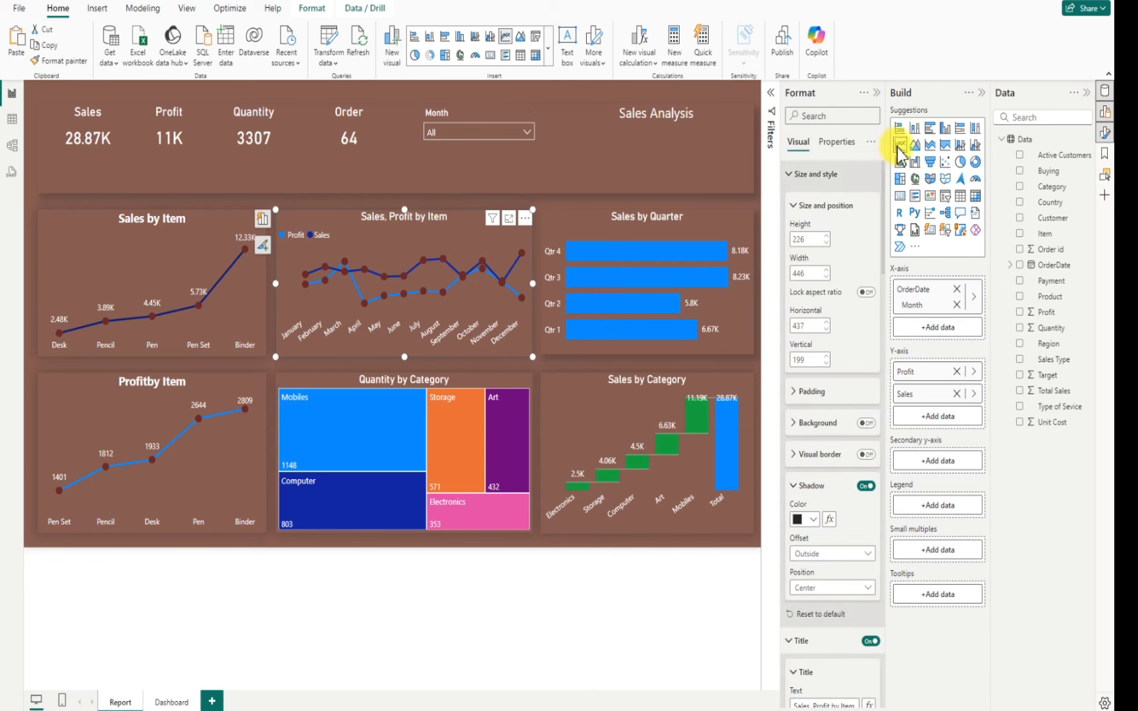
click(170, 702)
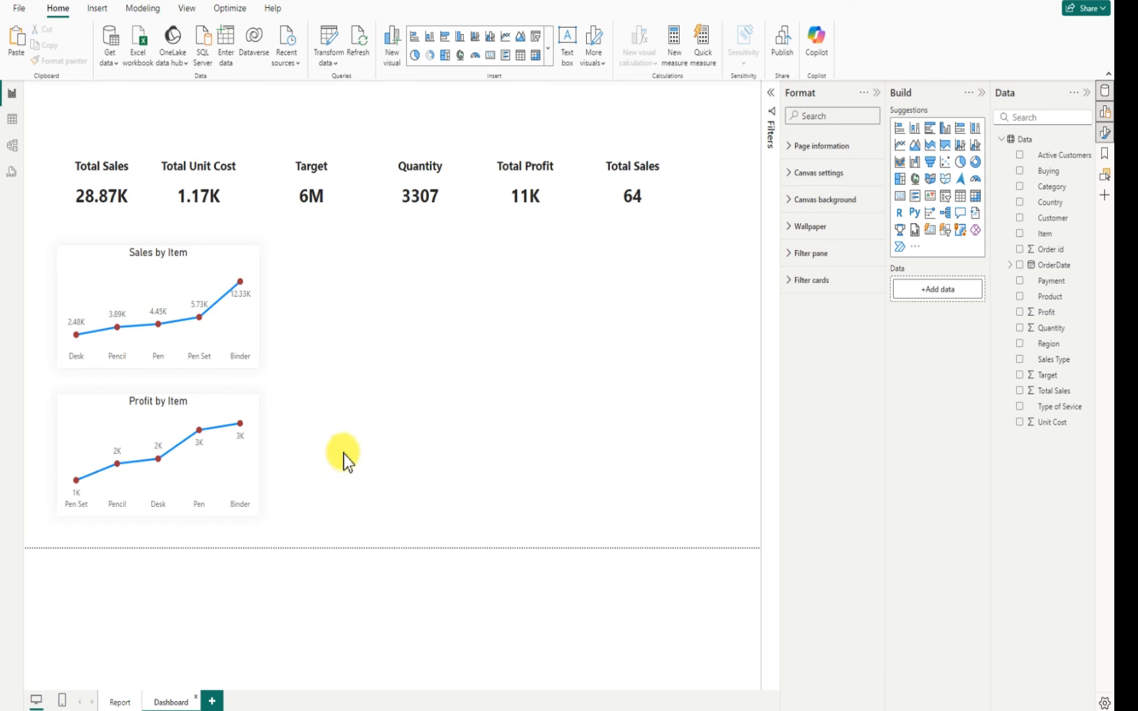
click(88, 269)
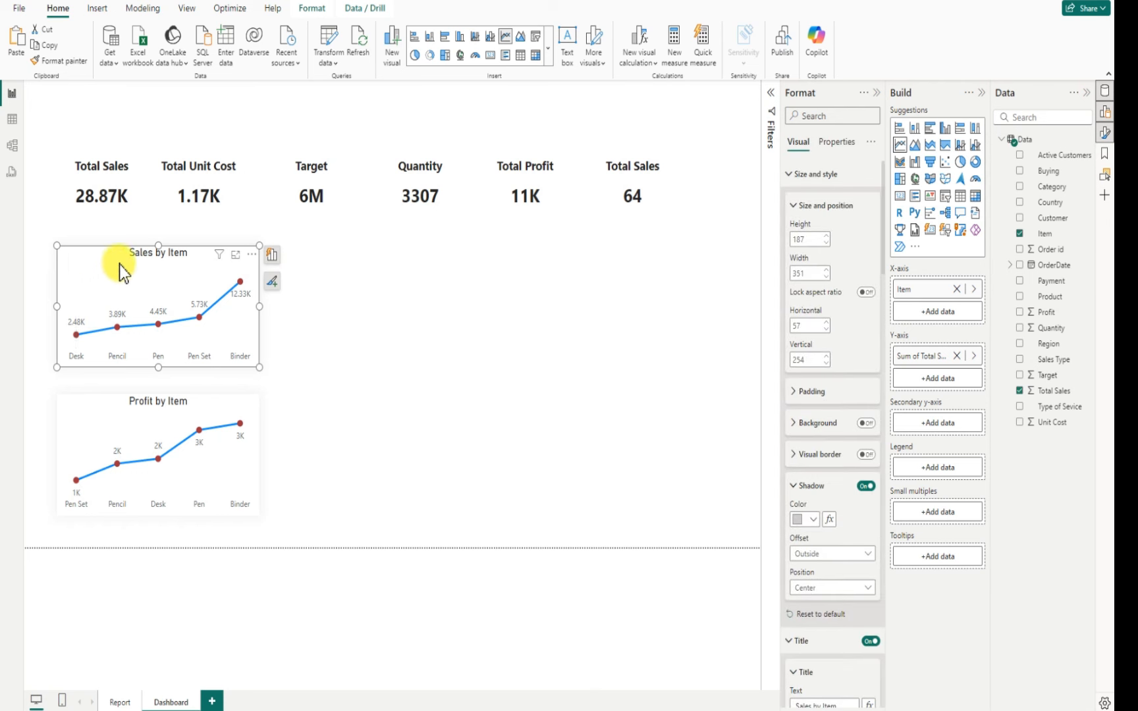
drag(128, 260, 135, 268)
drag(286, 294, 362, 272)
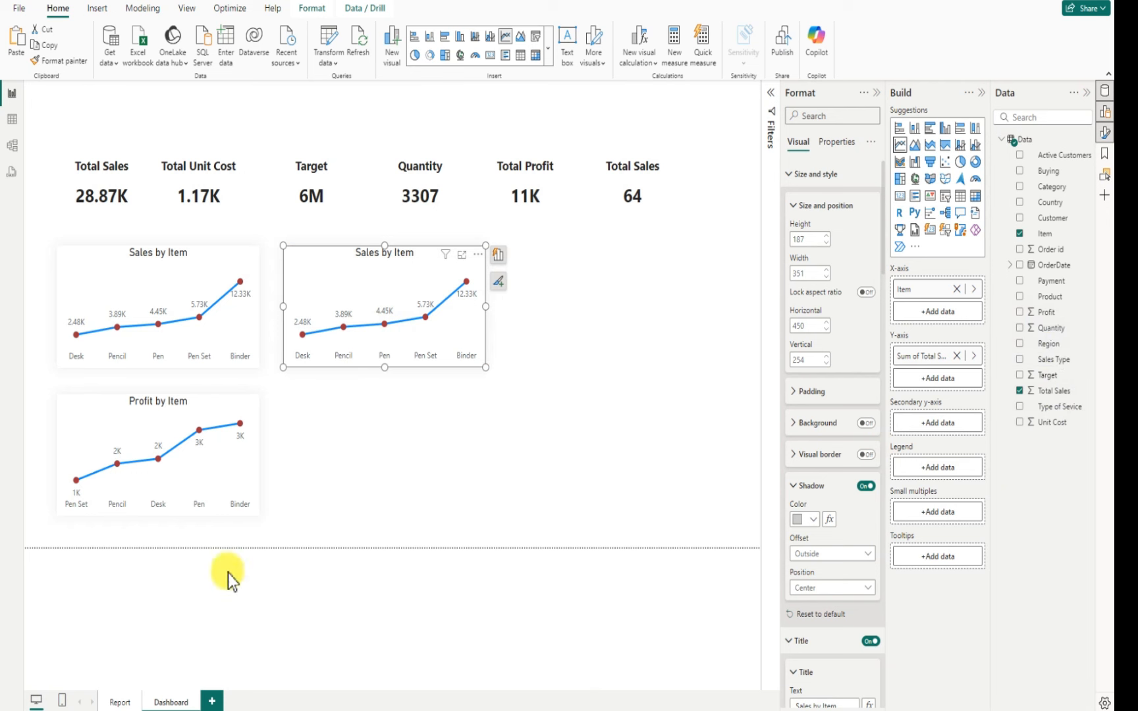
click(122, 702)
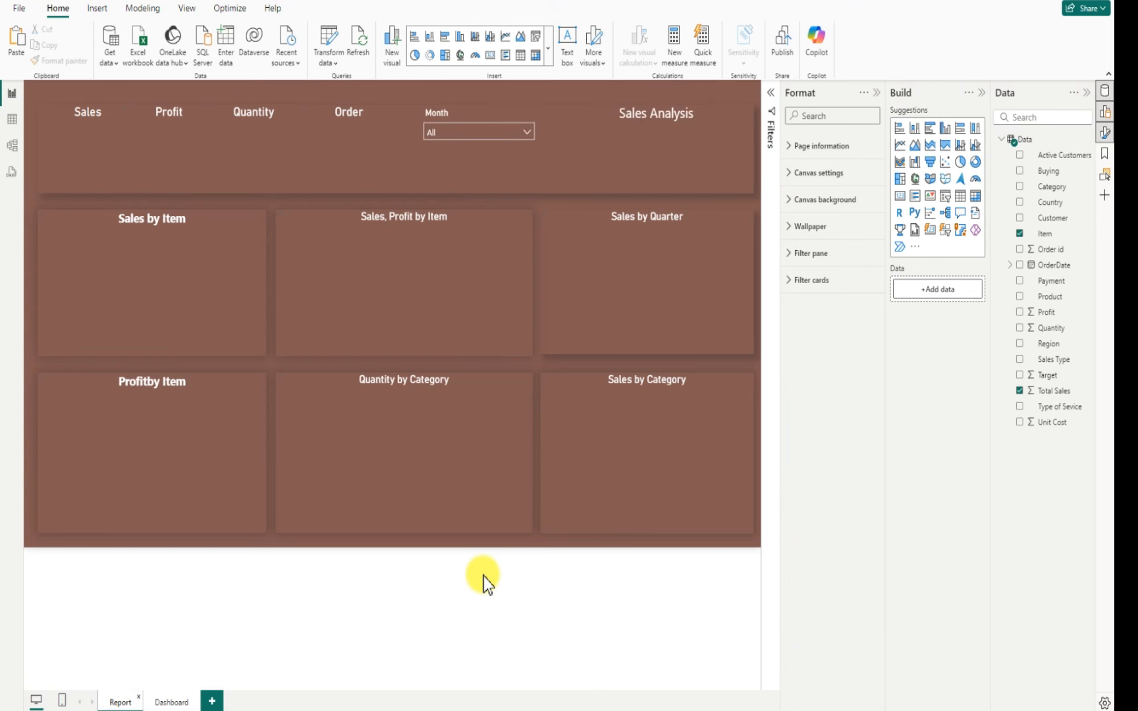
click(327, 226)
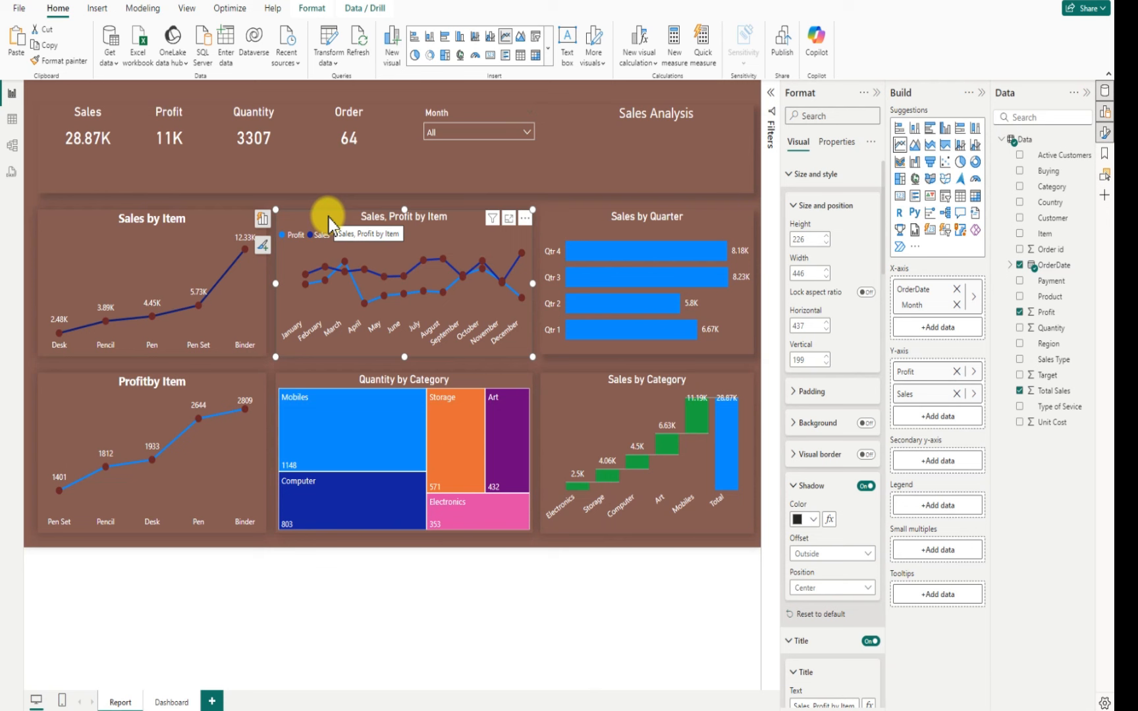
click(169, 702)
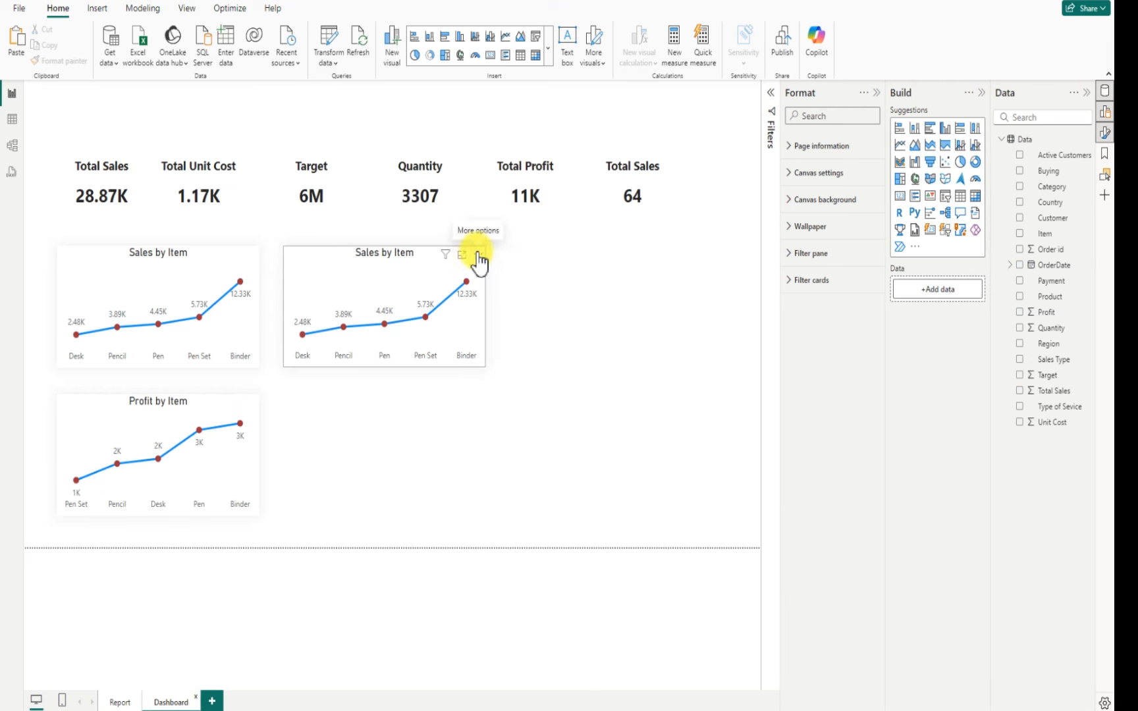
click(477, 255)
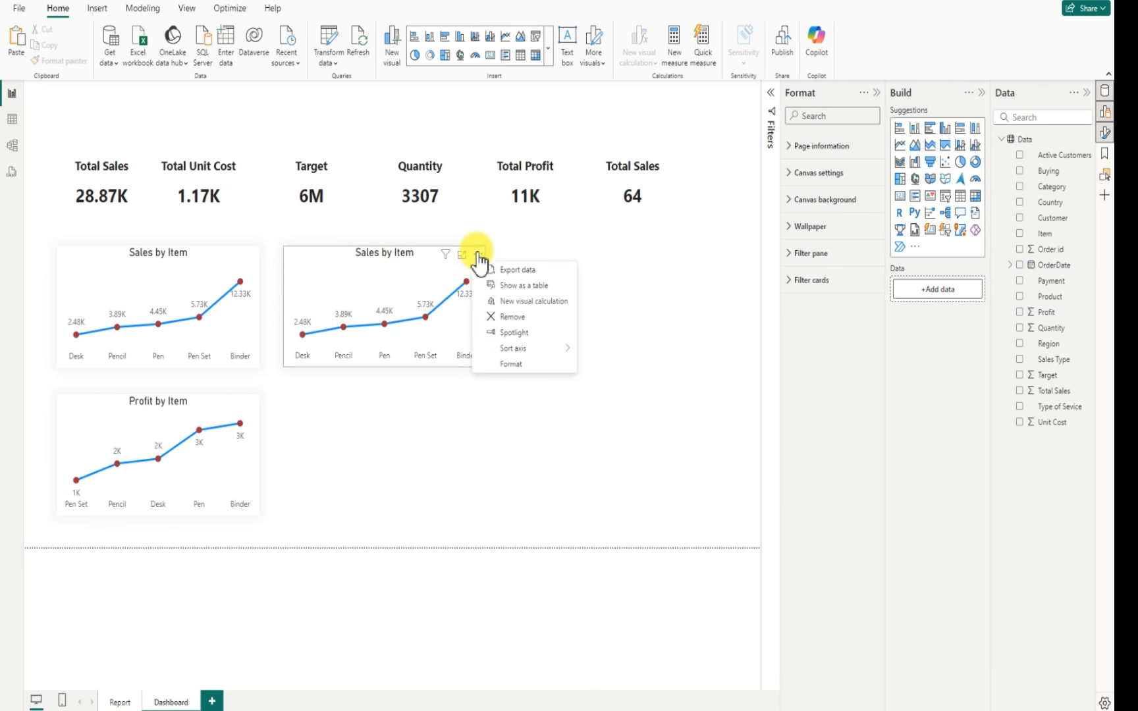
click(517, 317)
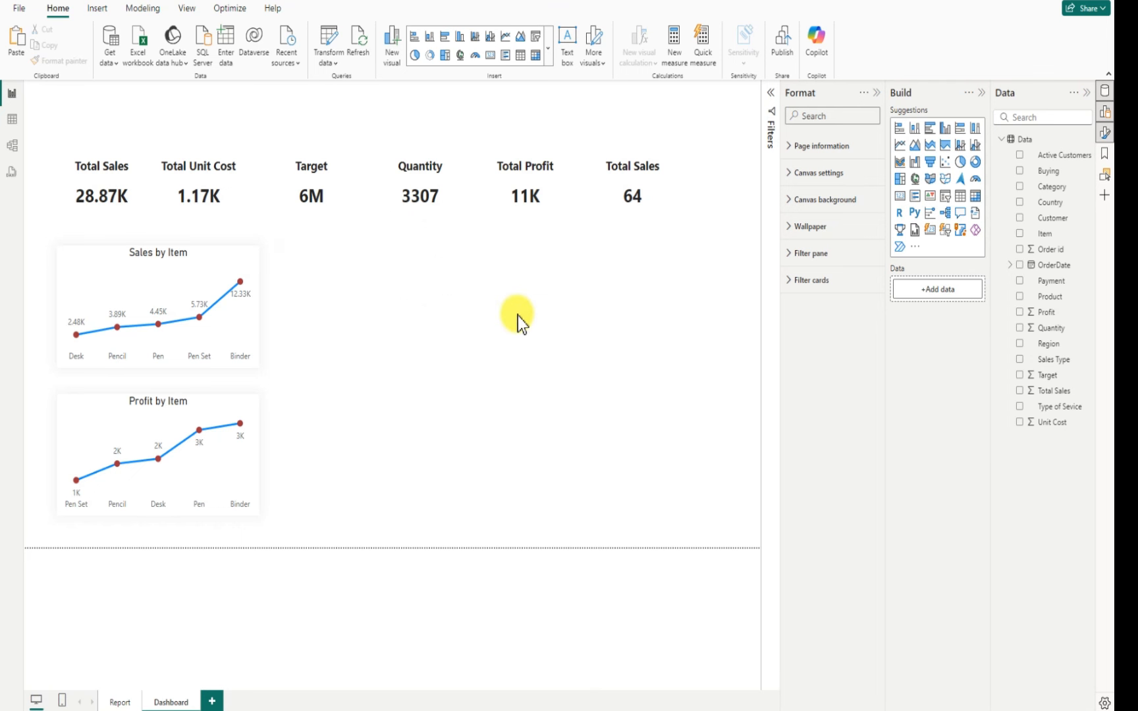
Duplicate the Profit by Item chart, place the copy beside the Sales by Item chart, and add Total Sales to its Y-axis
click(76, 407)
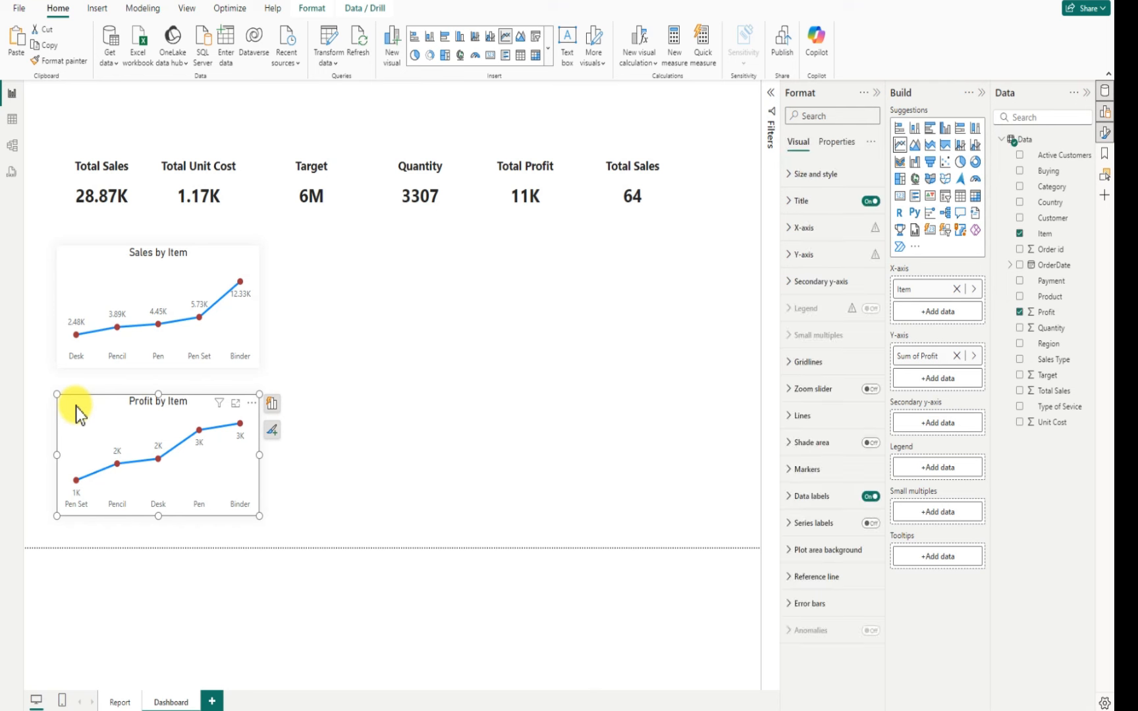
drag(76, 407, 300, 253)
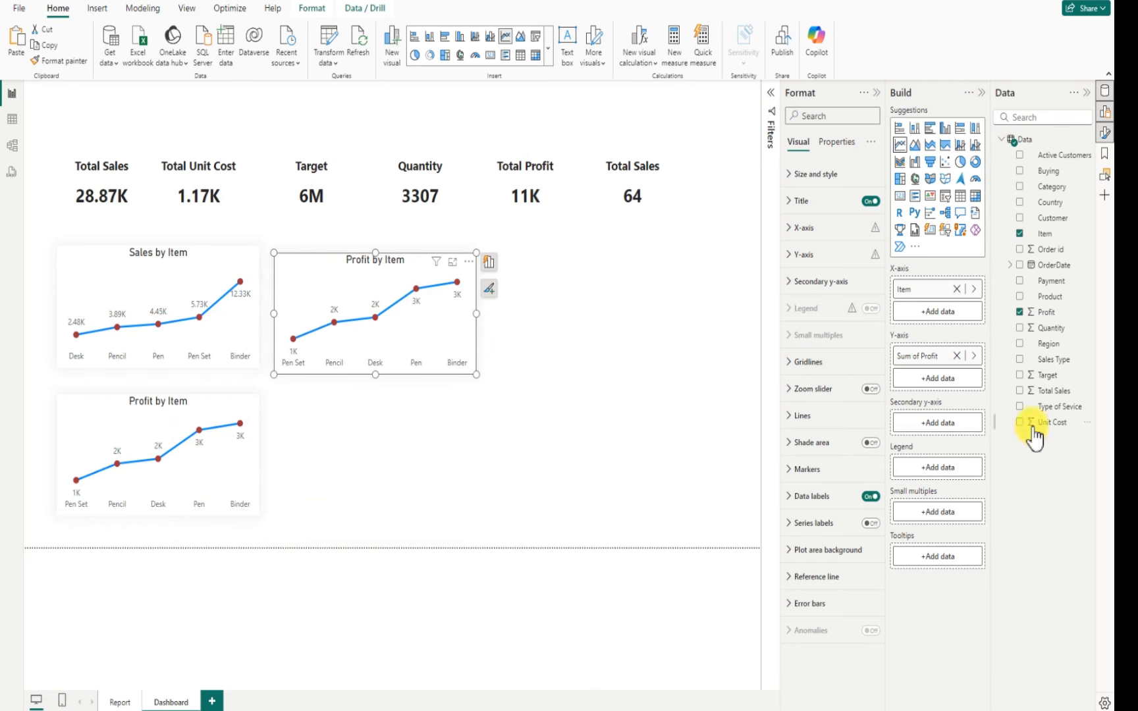
click(1020, 391)
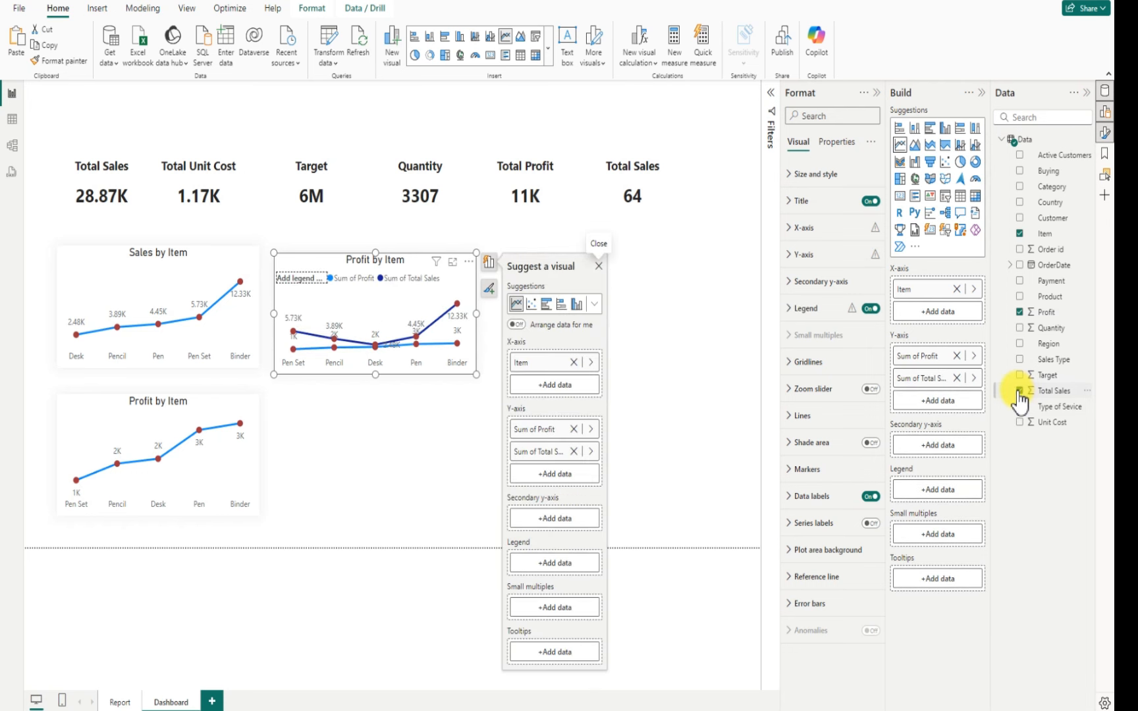
Replace Item with the OrderDate hierarchy's Month on the copied chart's X-axis and shift the chart slightly to the right
click(1009, 265)
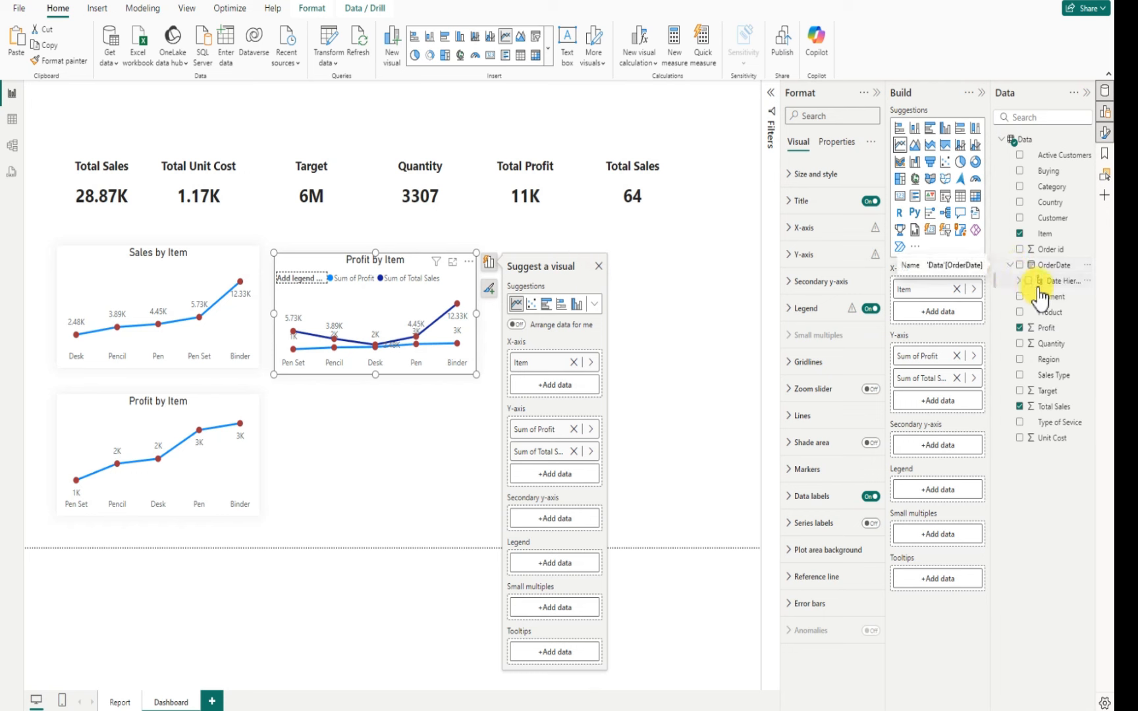
click(1018, 281)
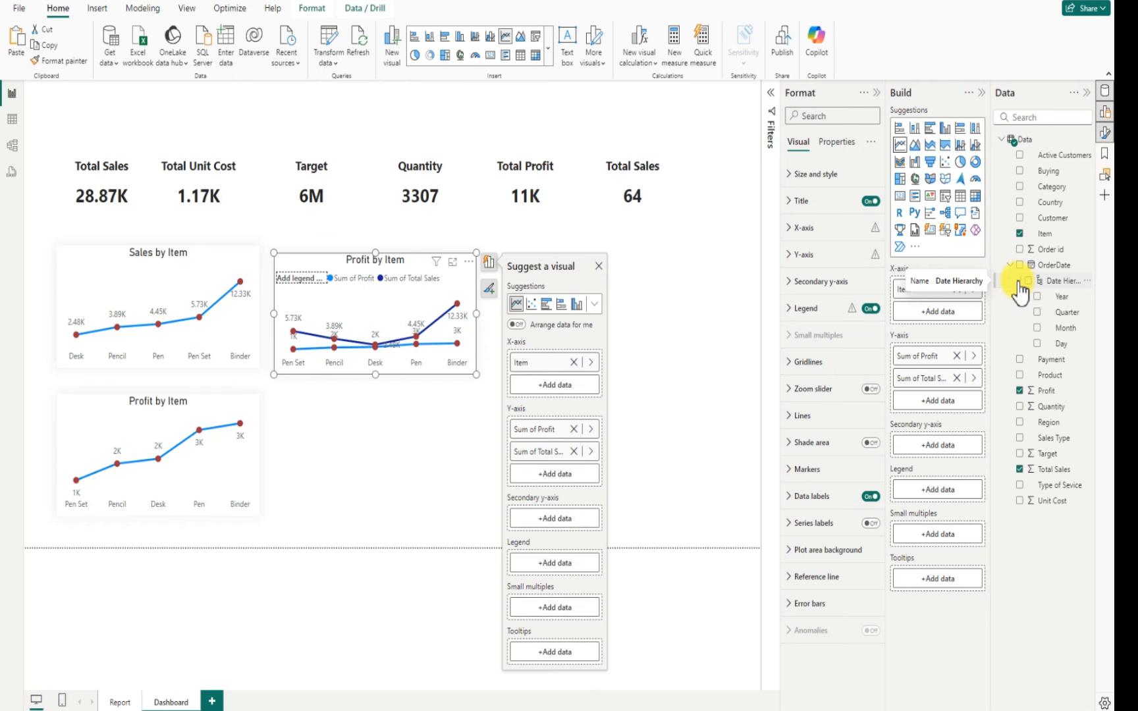
click(1037, 328)
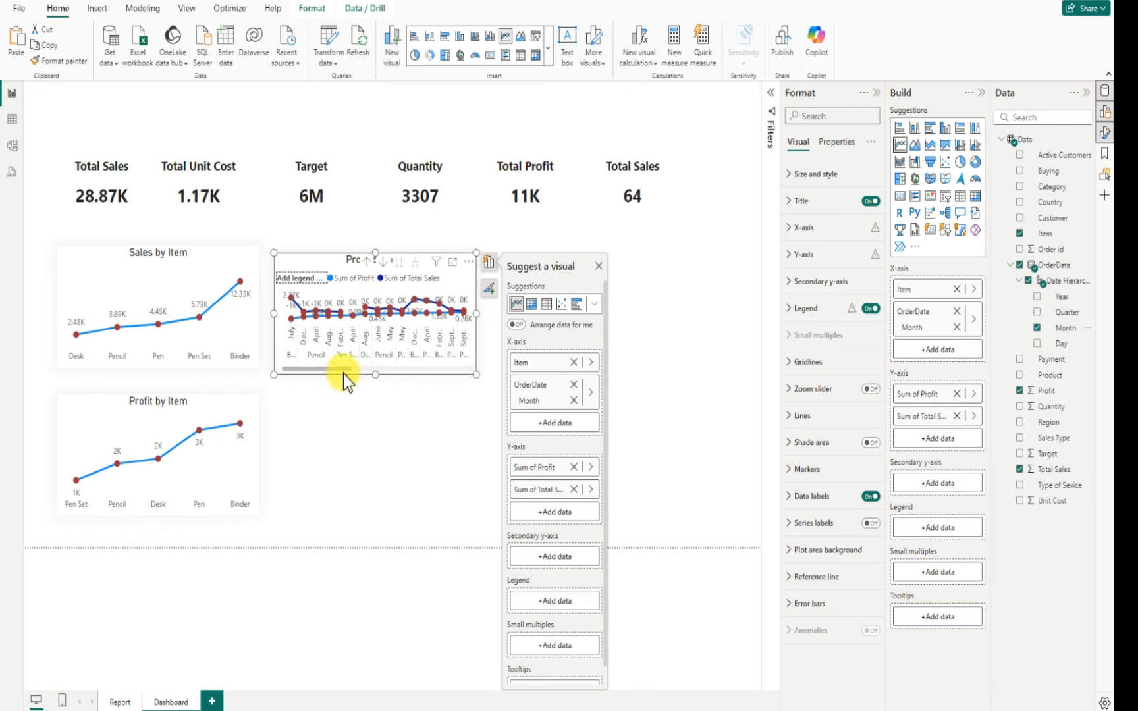
mouse_move(335, 368)
mouse_down()
mouse_move(373, 368)
mouse_move(351, 367)
mouse_up()
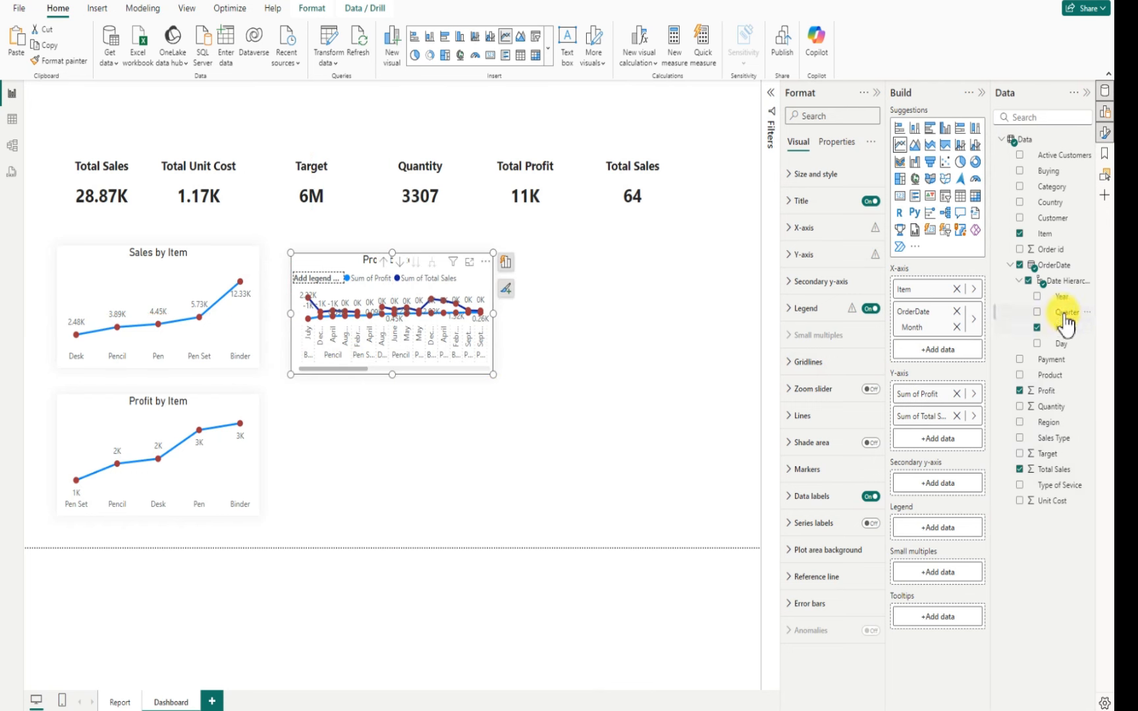
click(1019, 234)
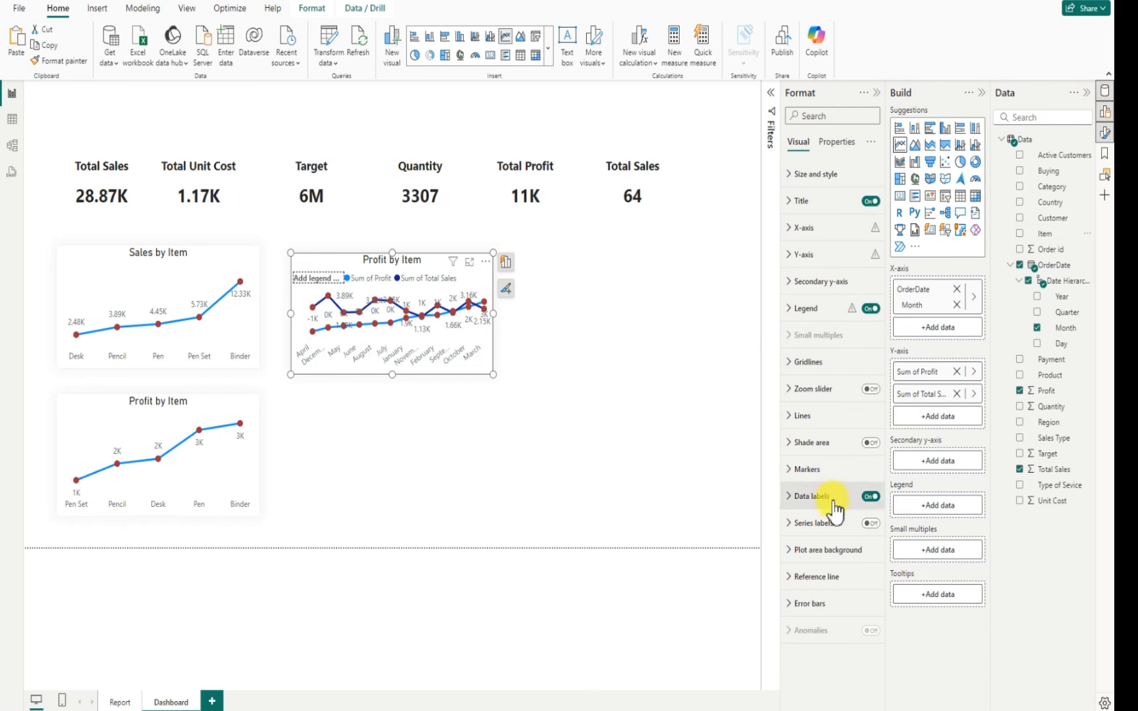
Turn off the monthly sales and profit chart's data labels and its legend's Match line color option
click(871, 496)
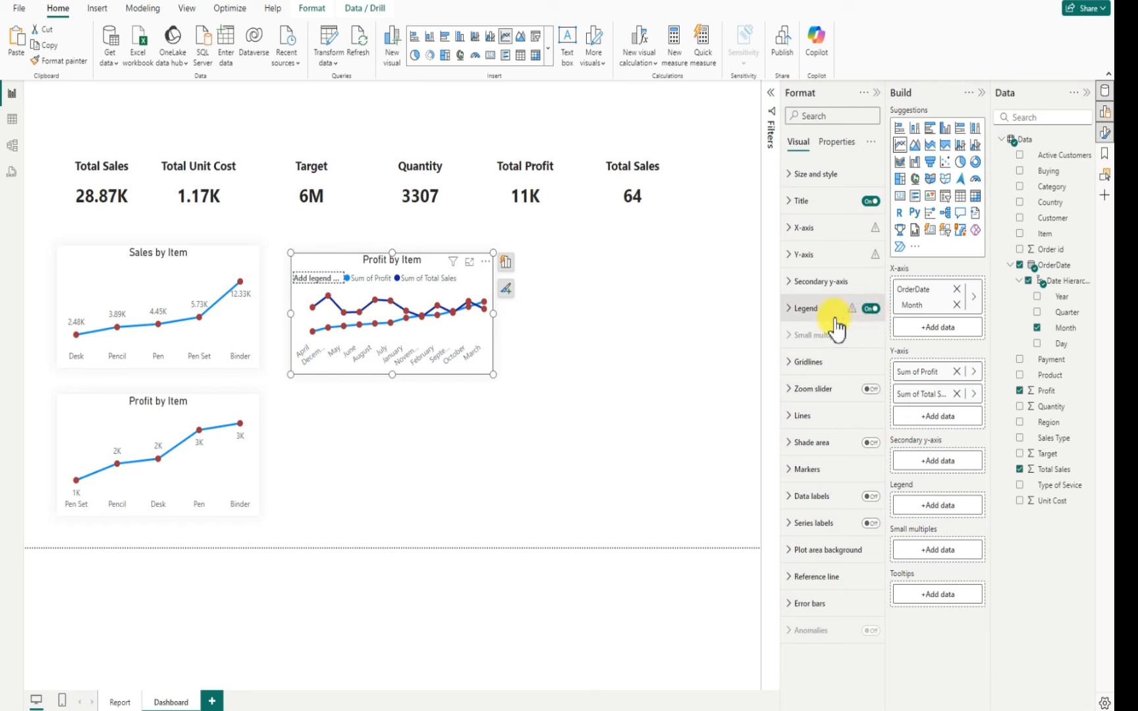
click(791, 310)
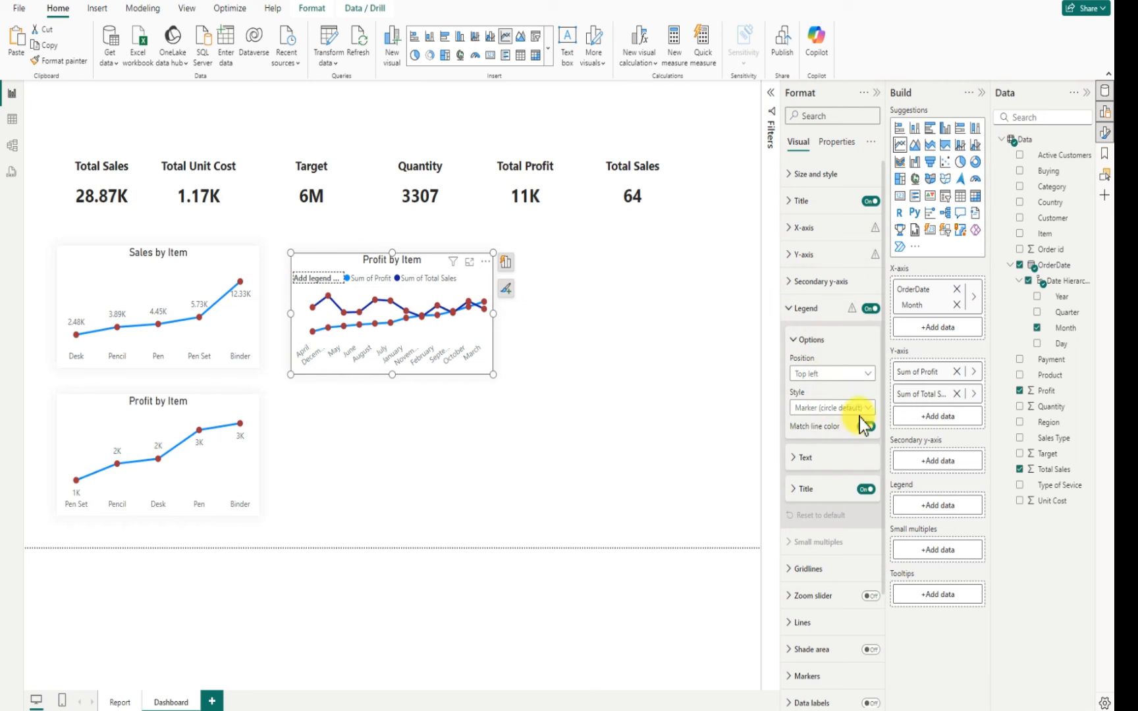
click(795, 493)
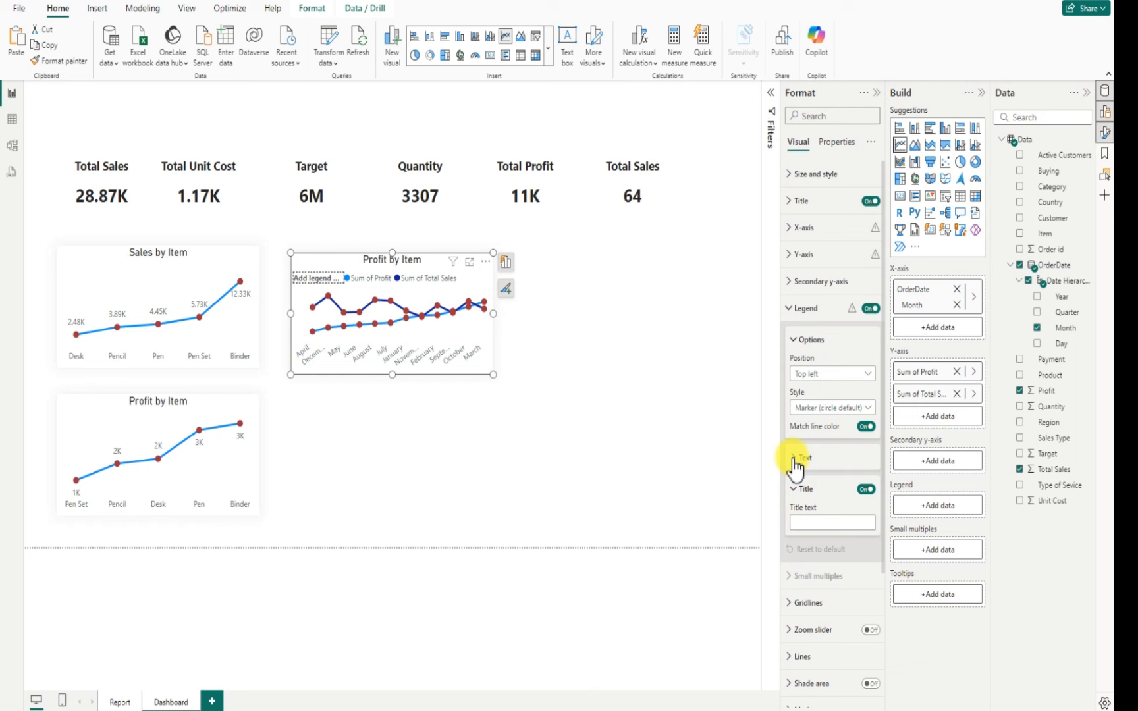
click(866, 428)
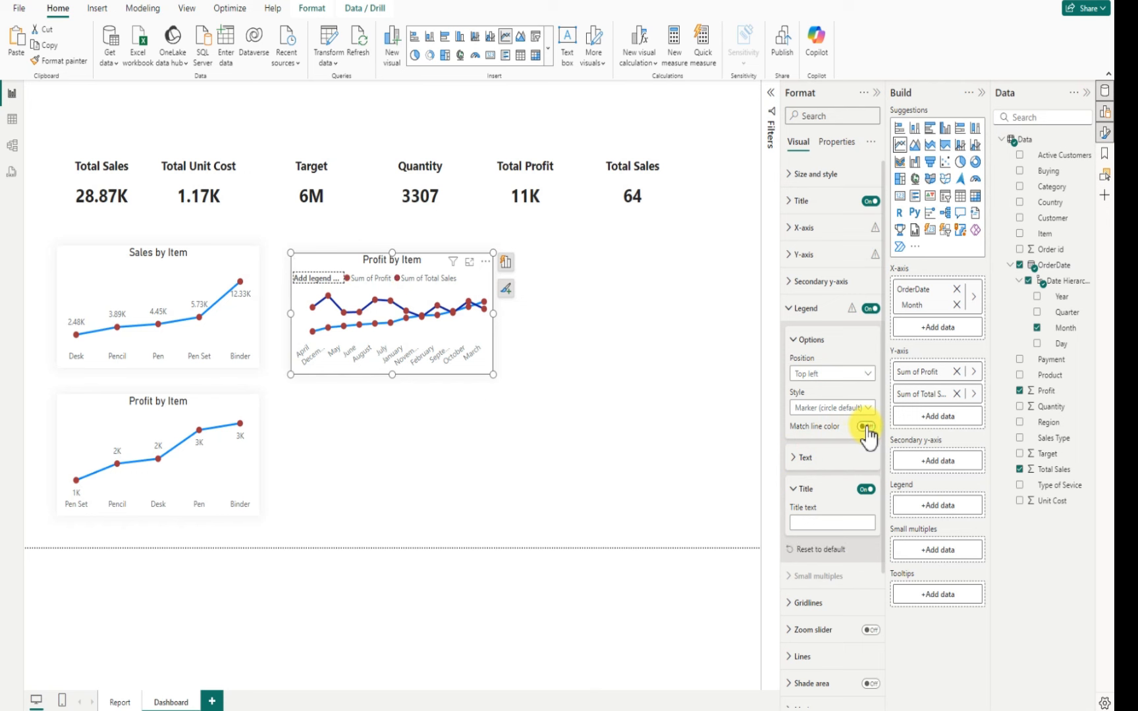
Turn the legend's Match line color option back on and turn off the legend title on the monthly sales and profit chart
click(866, 428)
click(798, 461)
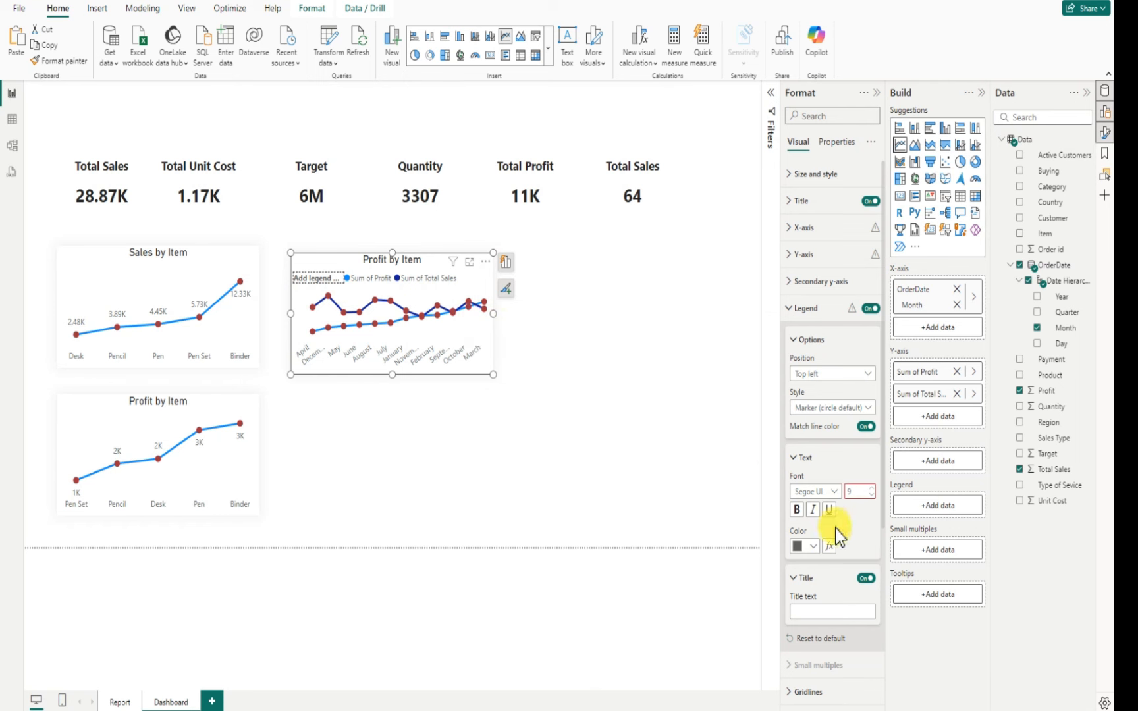
click(865, 578)
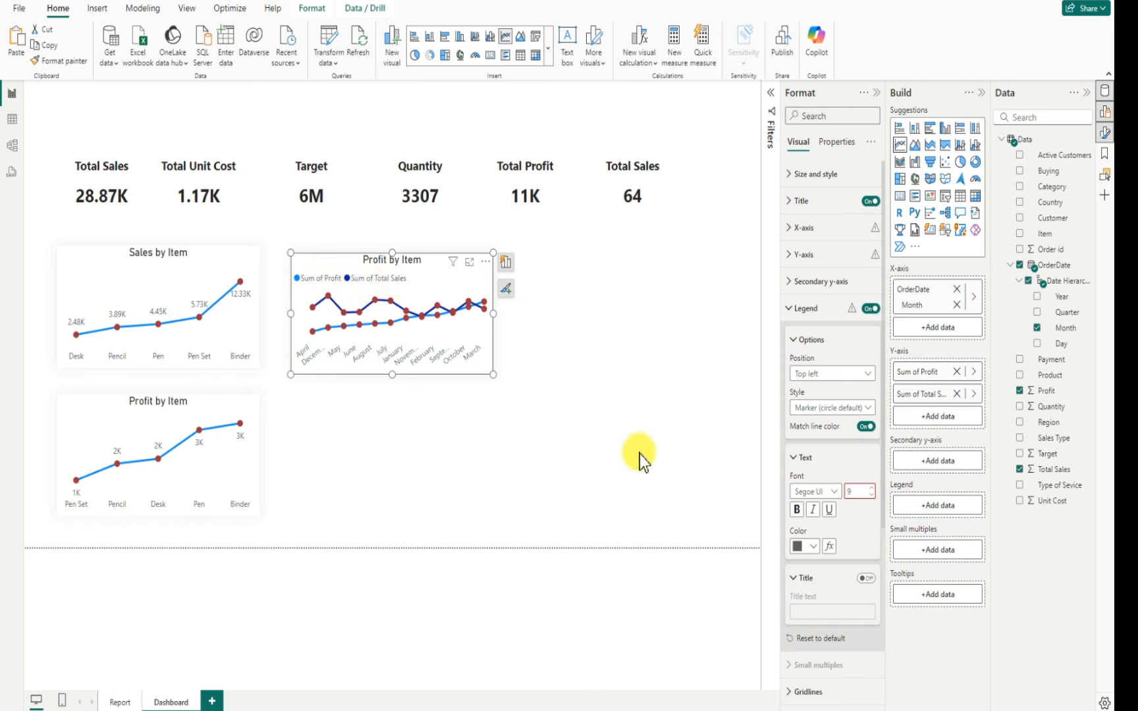
Rename the Sum of Profit field to Profit for the monthly sales and profit chart only
right_click(922, 375)
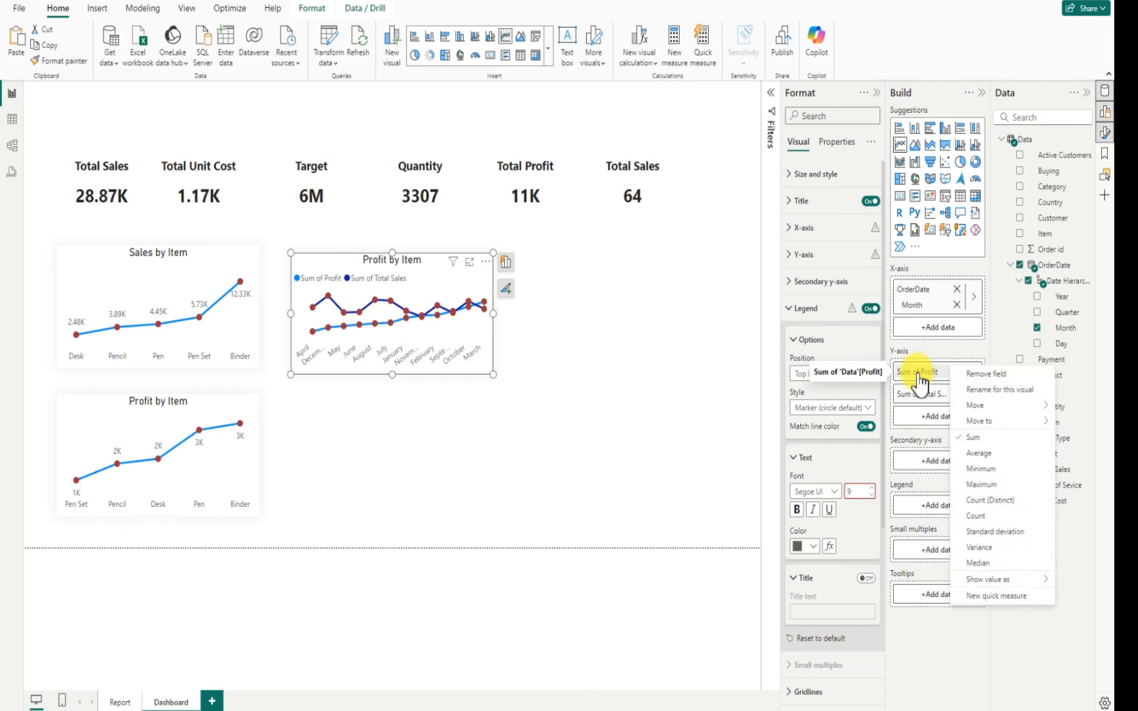
click(1000, 392)
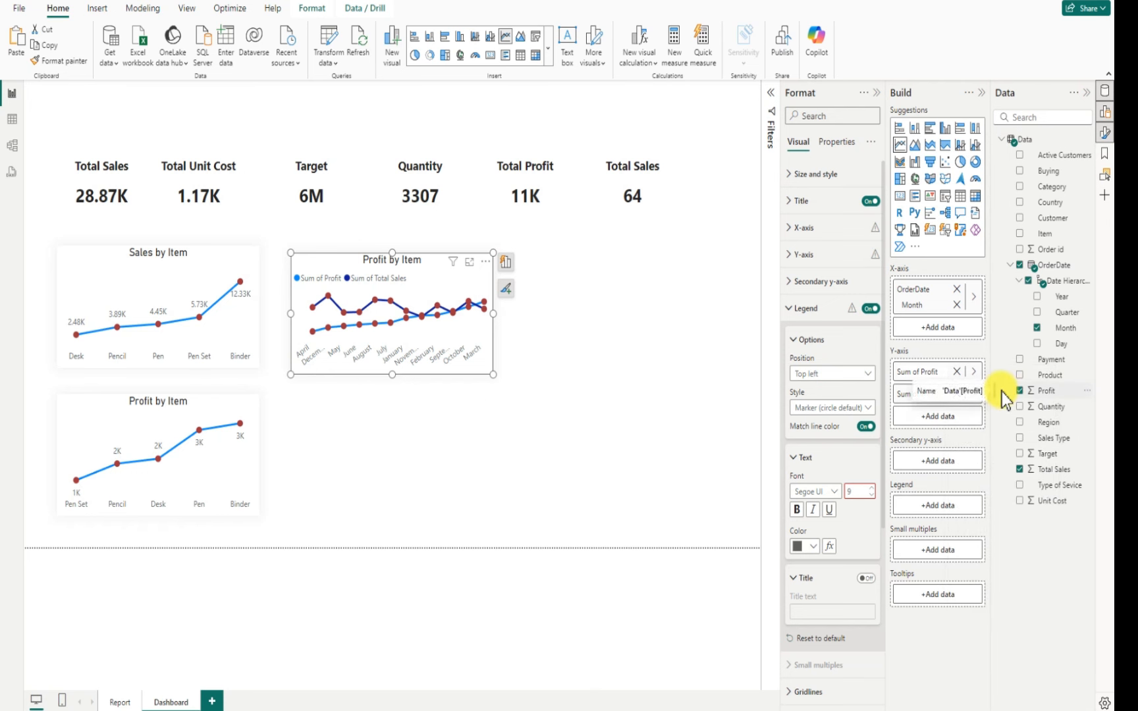
drag(921, 371, 887, 373)
key(BackSpace)
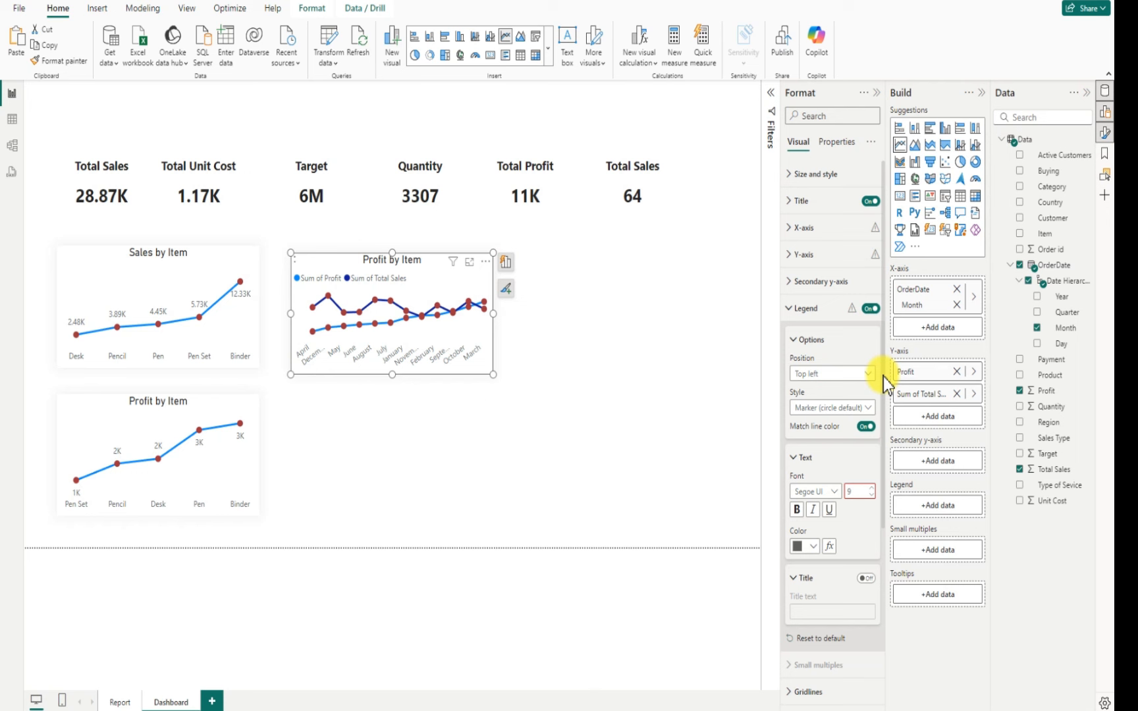
key(Return)
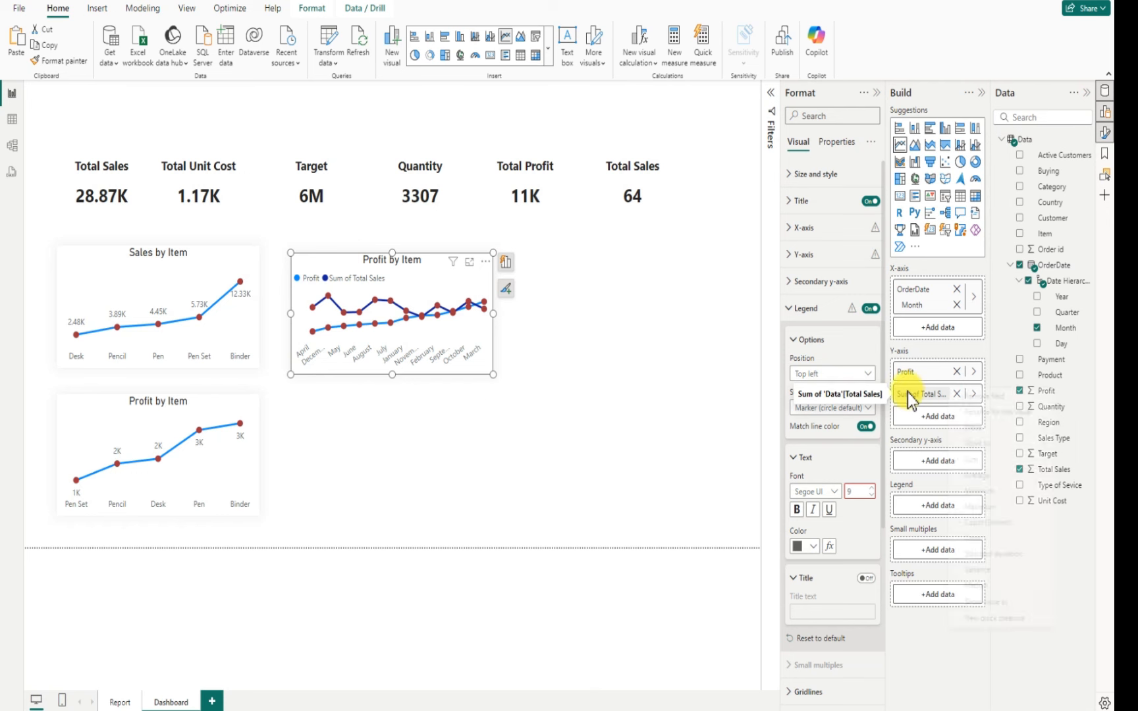
Rename the Sum of Total Sales field to "l Sales" for the monthly sales and profit chart only
right_click(907, 392)
click(984, 413)
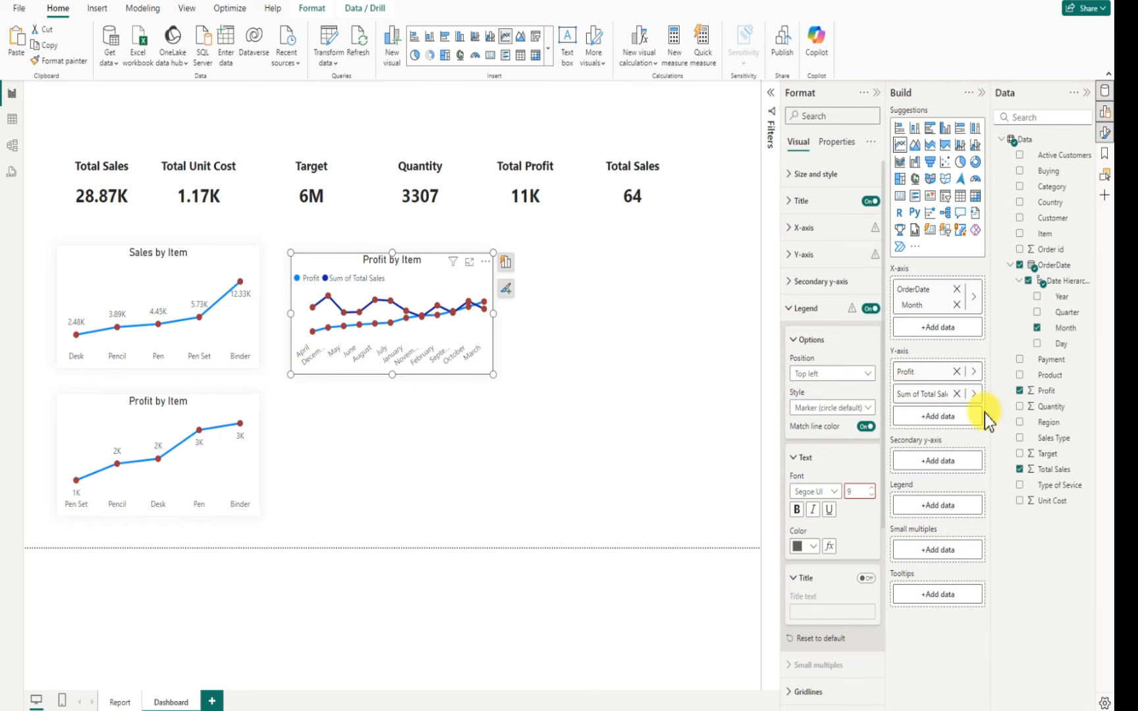
key(End)
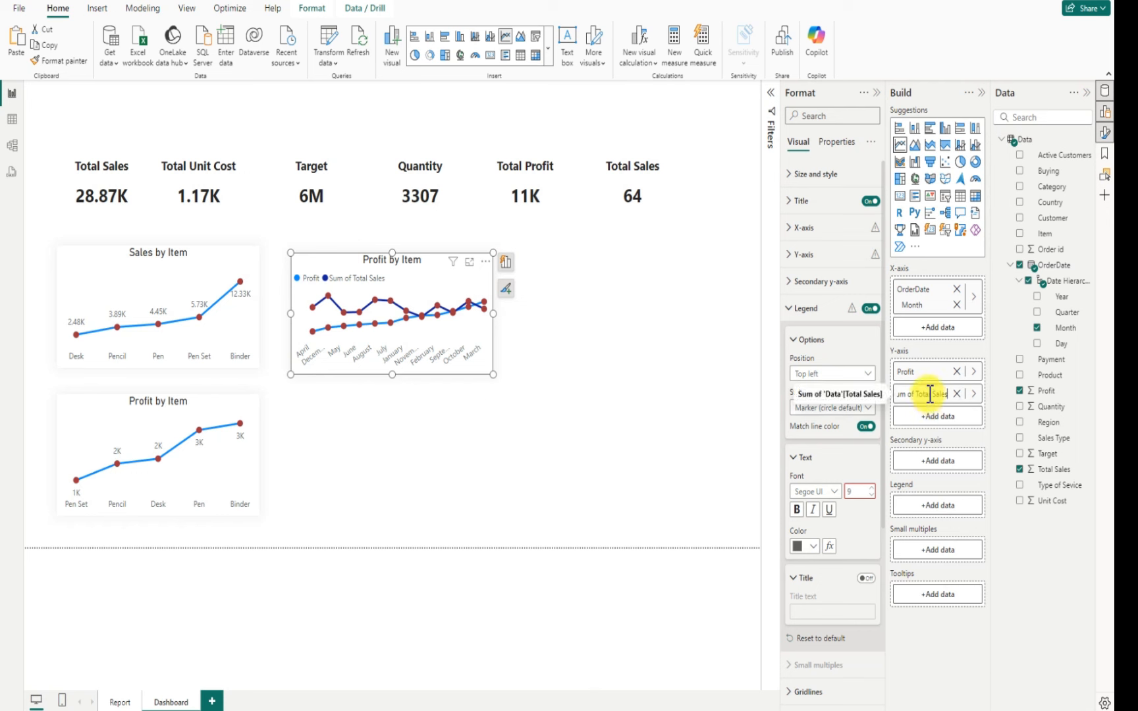
drag(928, 394, 901, 395)
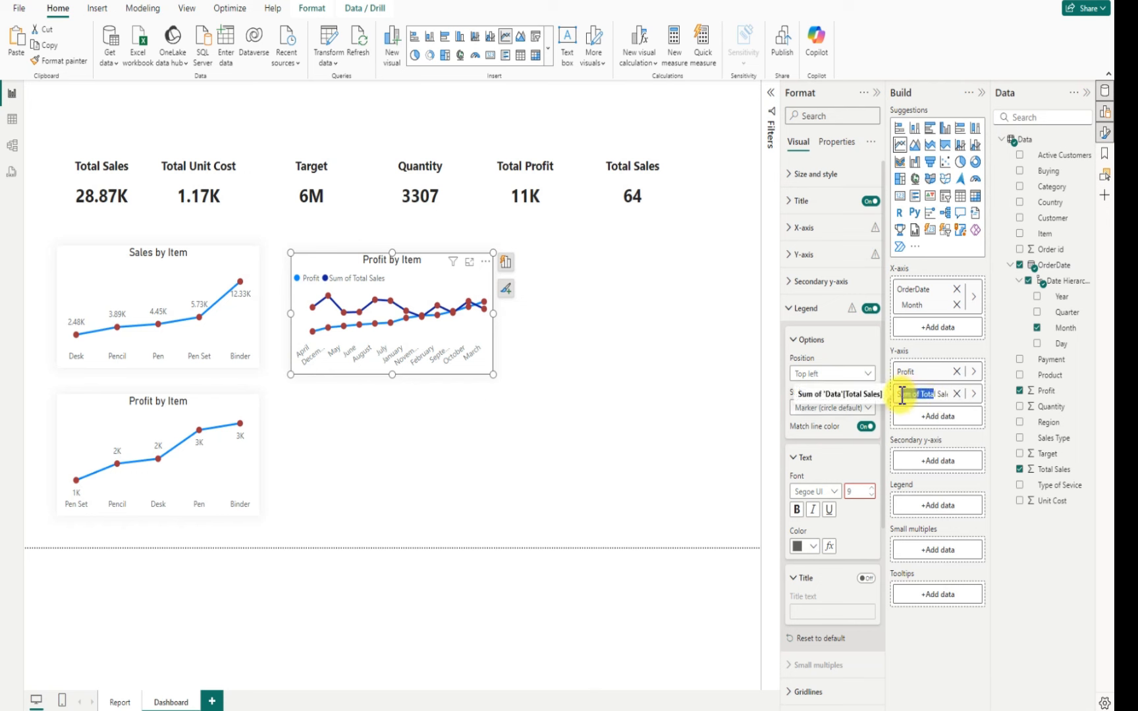
key(BackSpace)
key(Return)
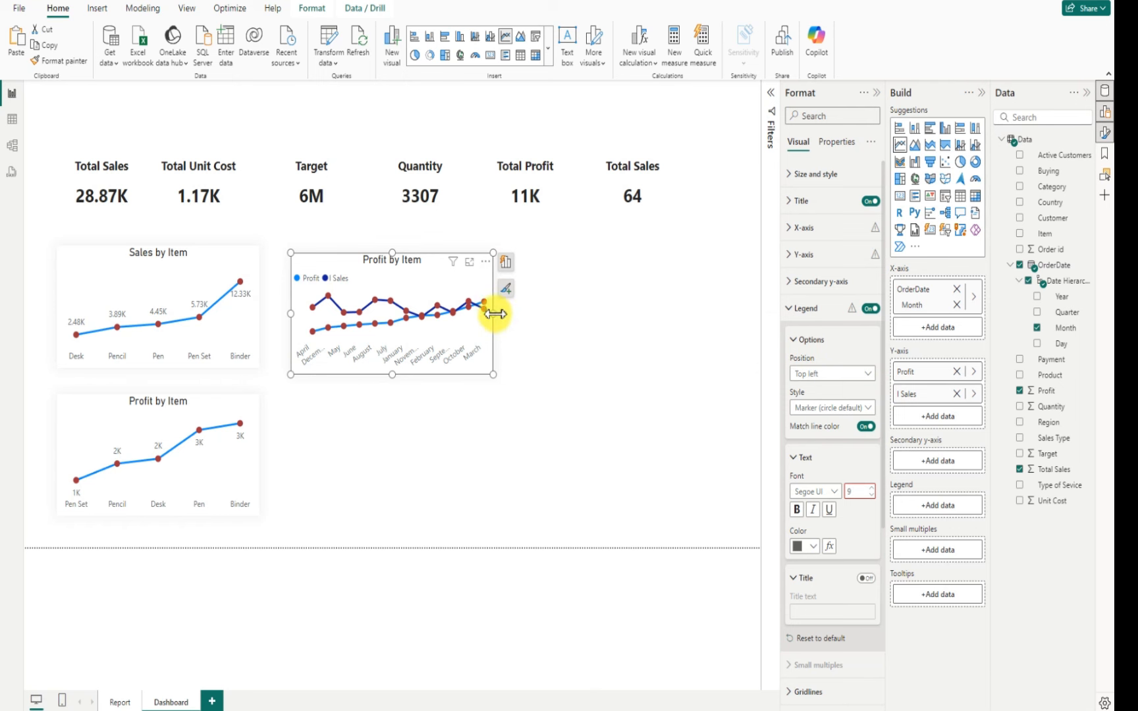
Widen the monthly sales and profit chart and sort its axis by Month in ascending order
drag(494, 315, 544, 325)
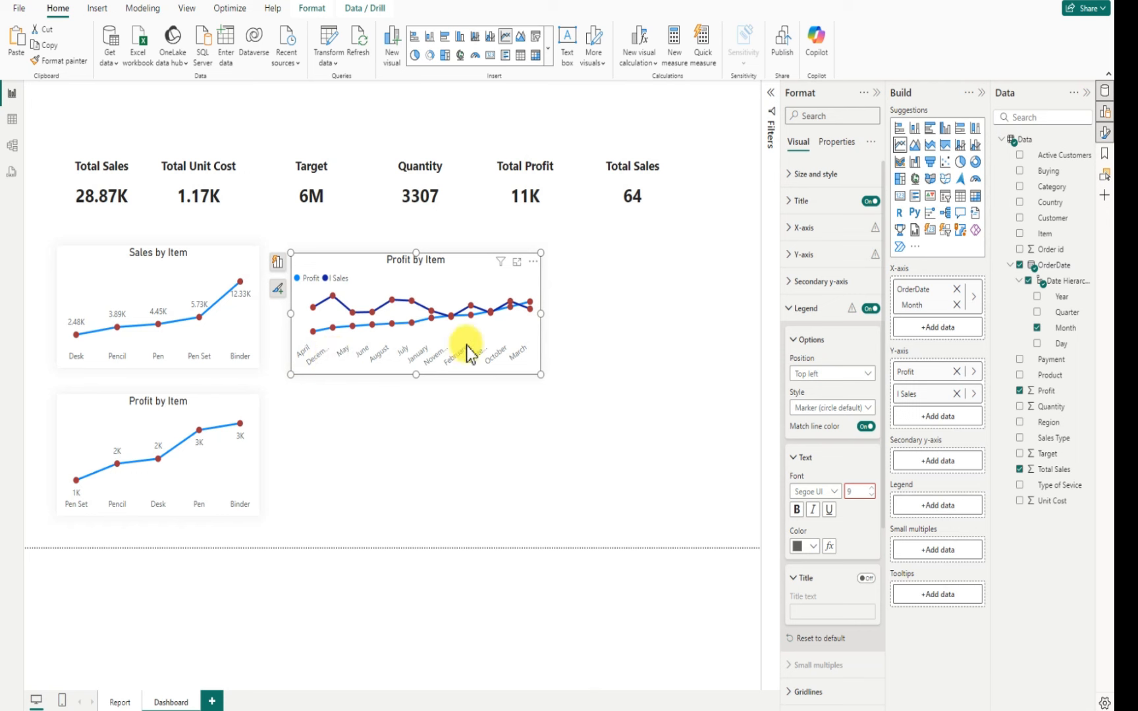
click(533, 263)
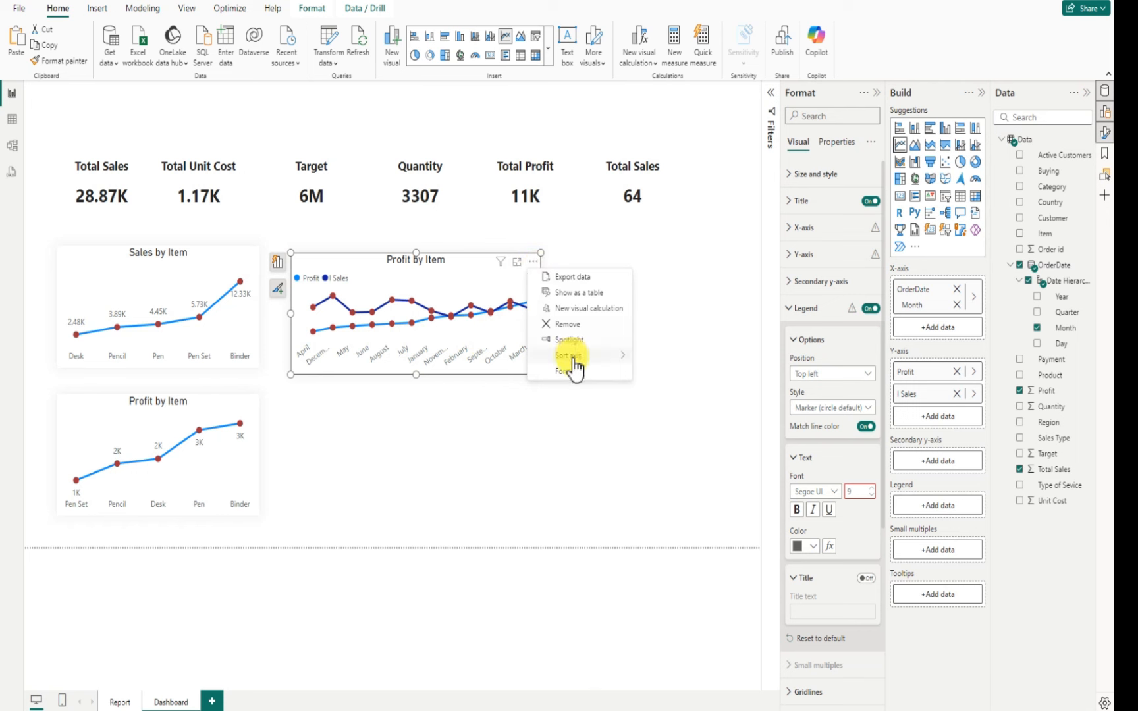
mouse_move(623, 363)
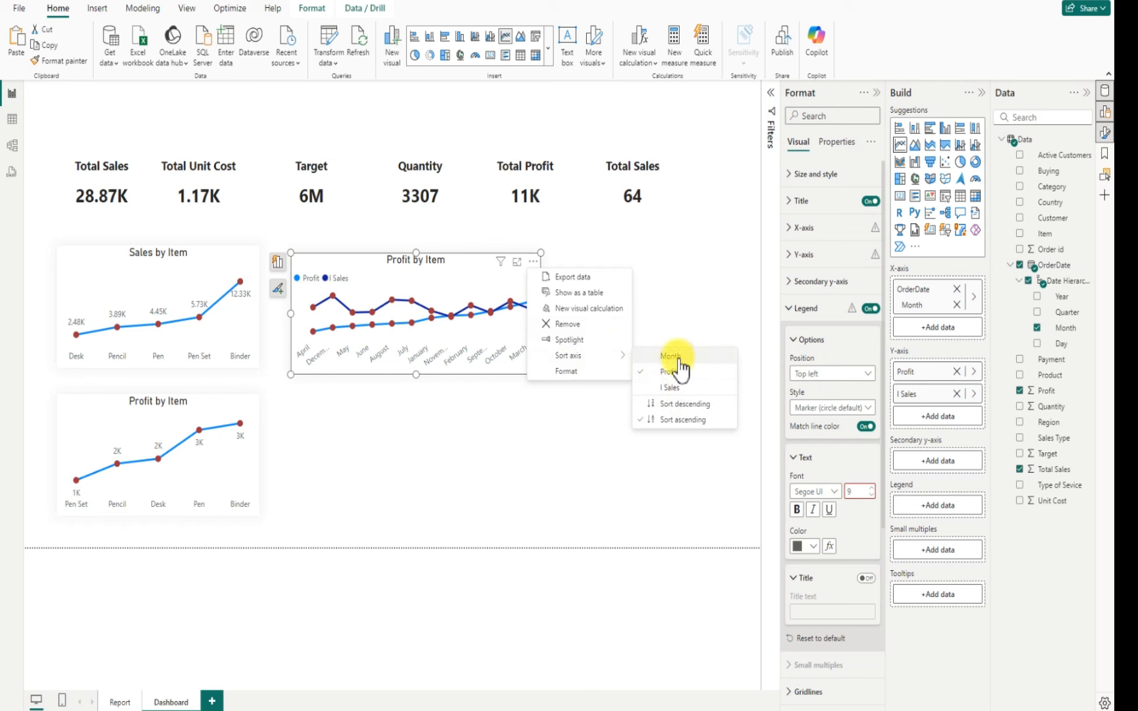
key(Escape)
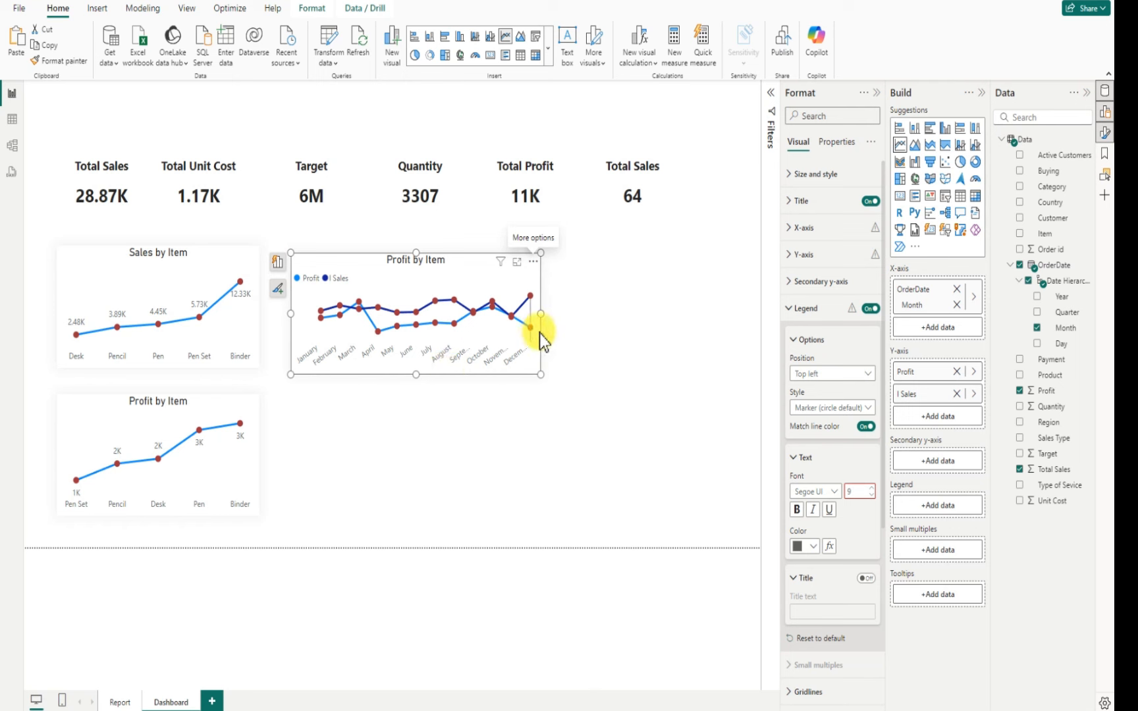
Make the monthly sales and profit chart wider and taller, and shift it closer to the Sales by Item chart
drag(541, 317, 557, 322)
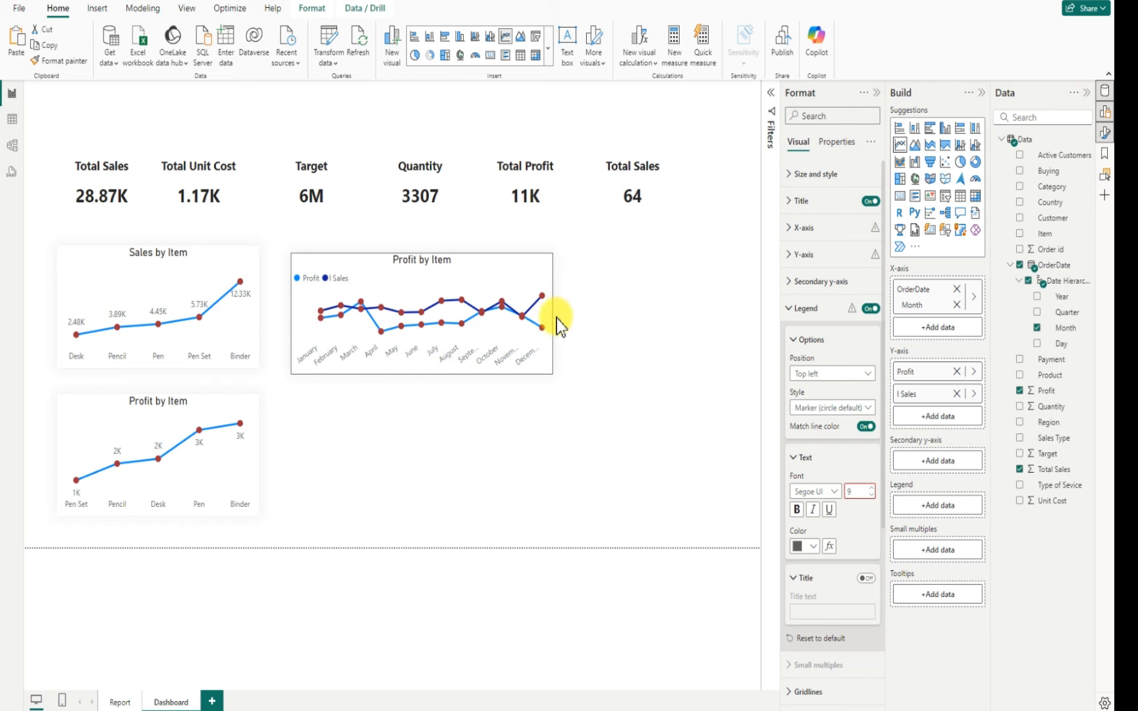
drag(424, 374, 422, 401)
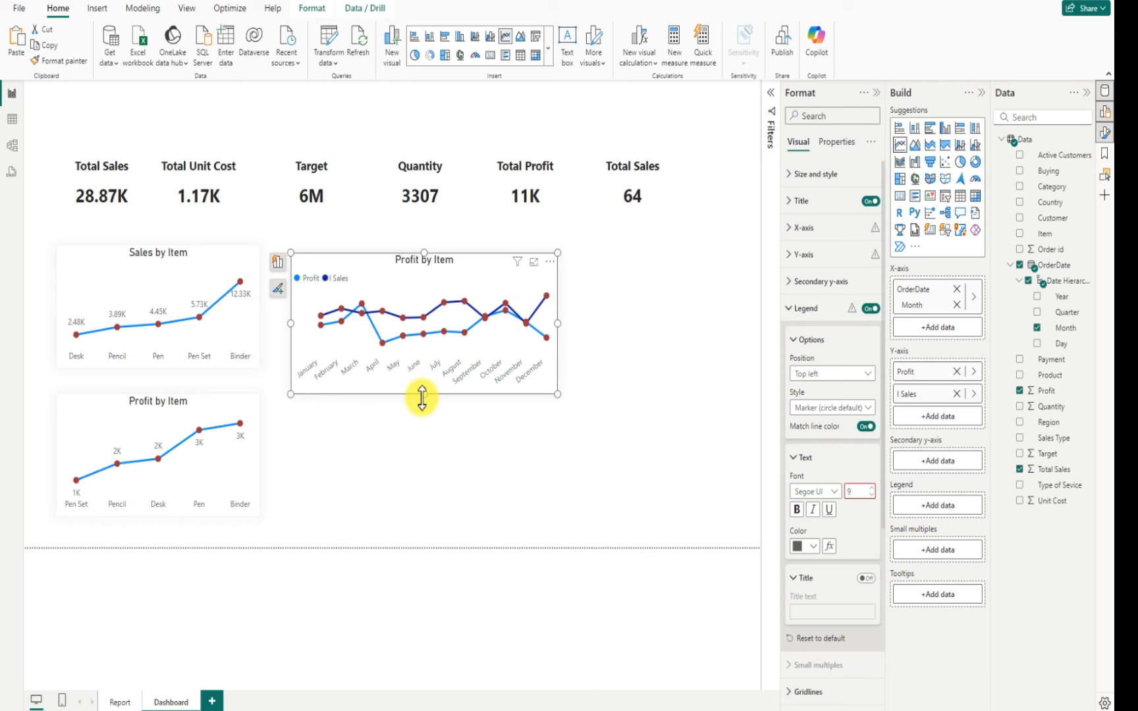
click(606, 336)
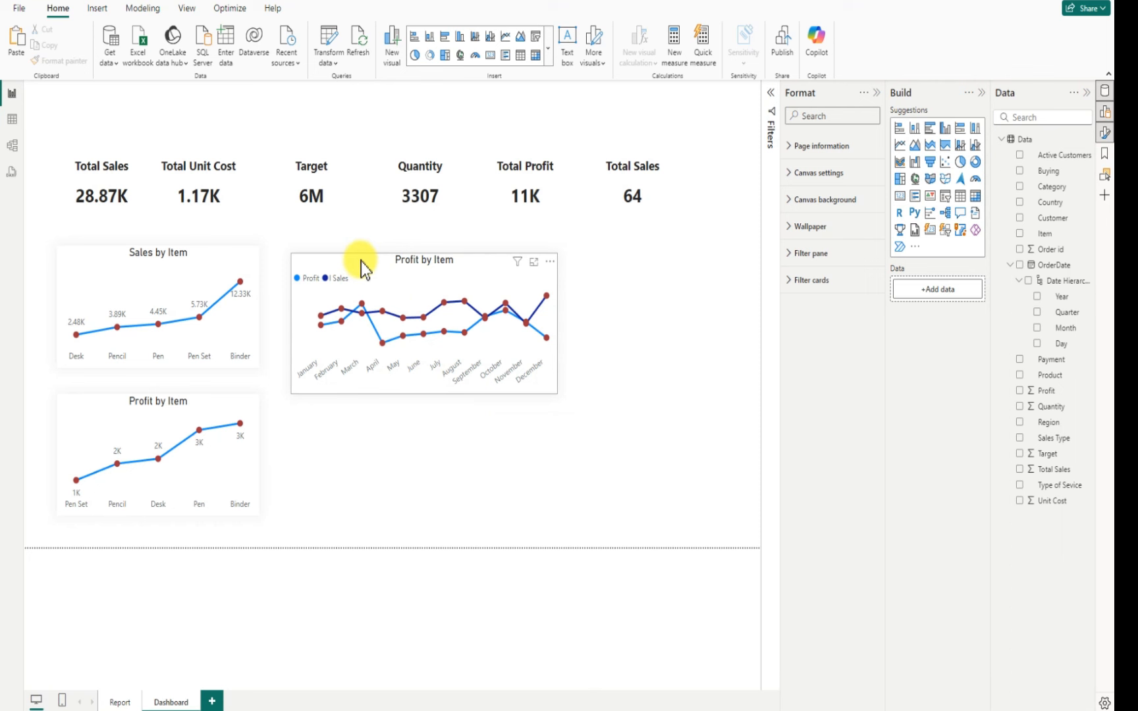
mouse_move(356, 263)
mouse_down()
mouse_move(368, 256)
mouse_move(350, 259)
mouse_up()
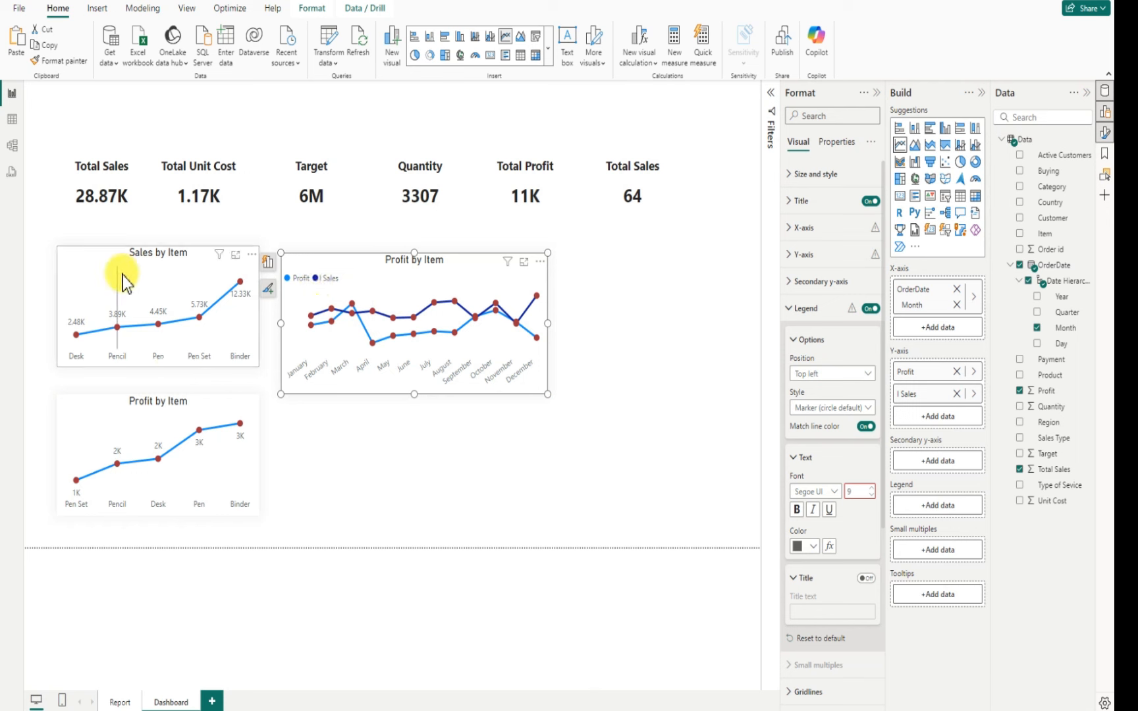
Try darker blue shades for the Sales by Item chart's line and set its color to dark navy blue, one shade lighter than the darkest
click(79, 257)
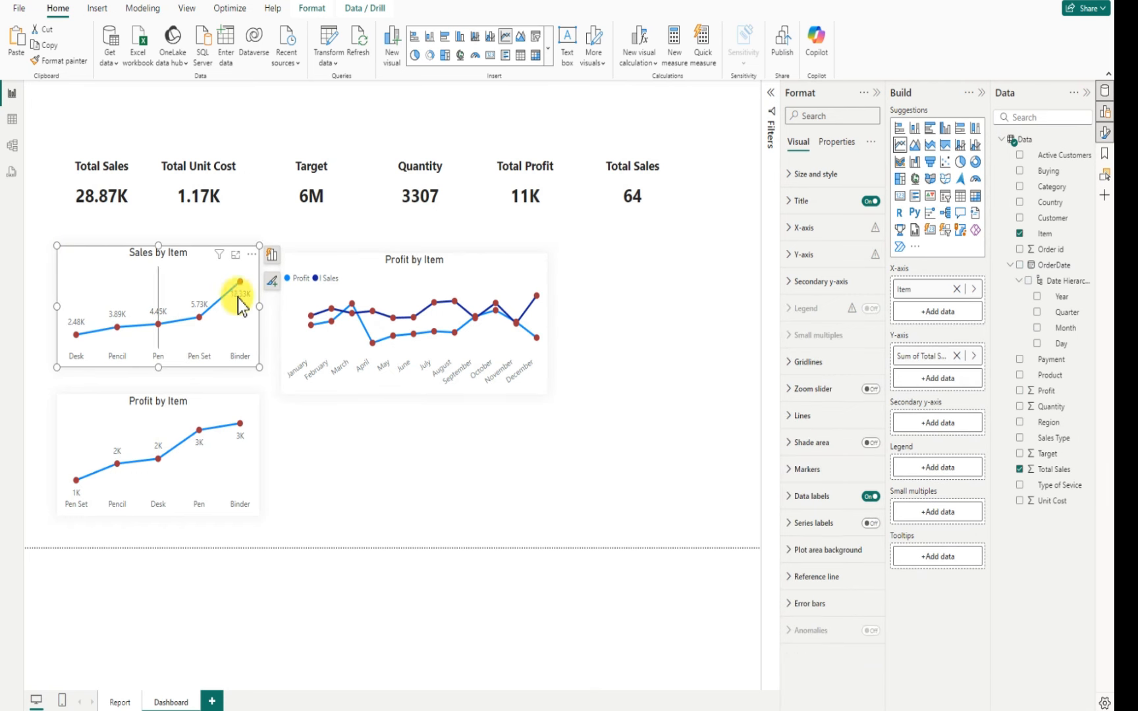
mouse_move(385, 323)
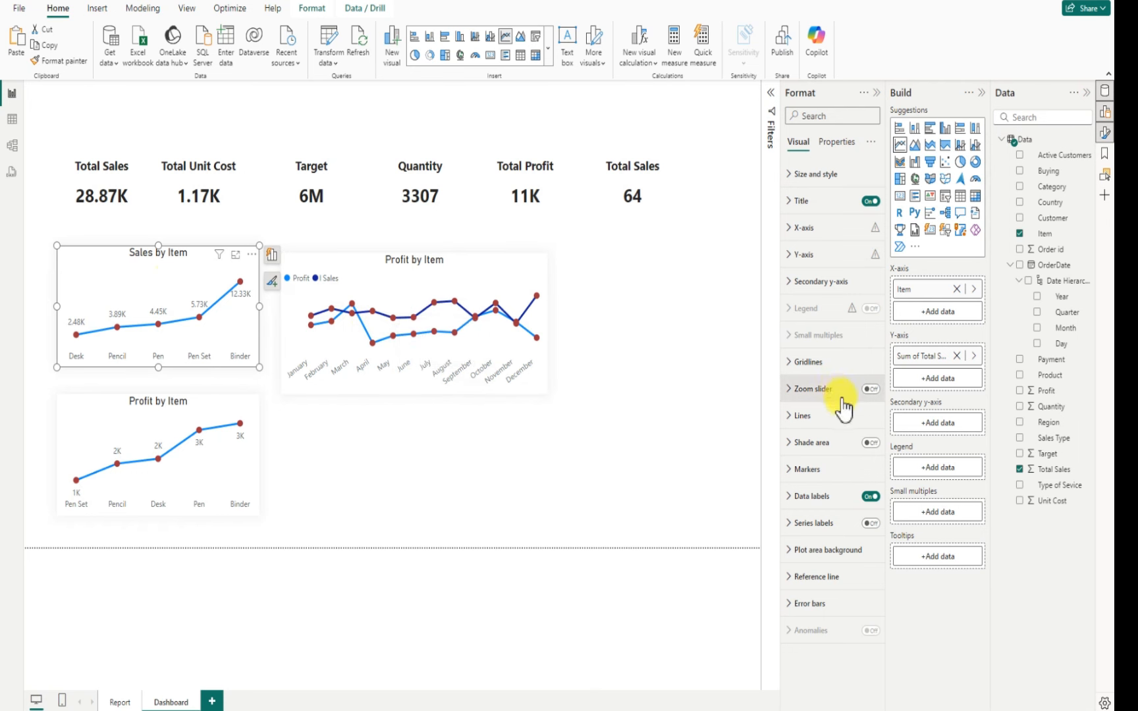
click(796, 415)
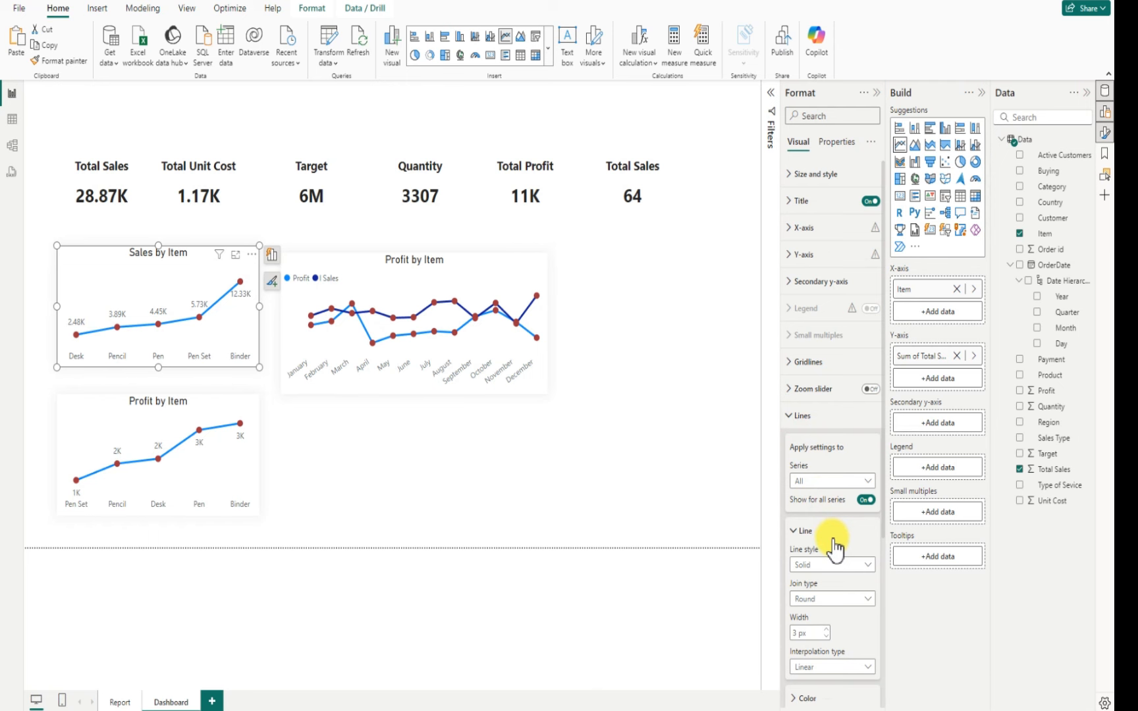
scroll(833, 547, down, 3)
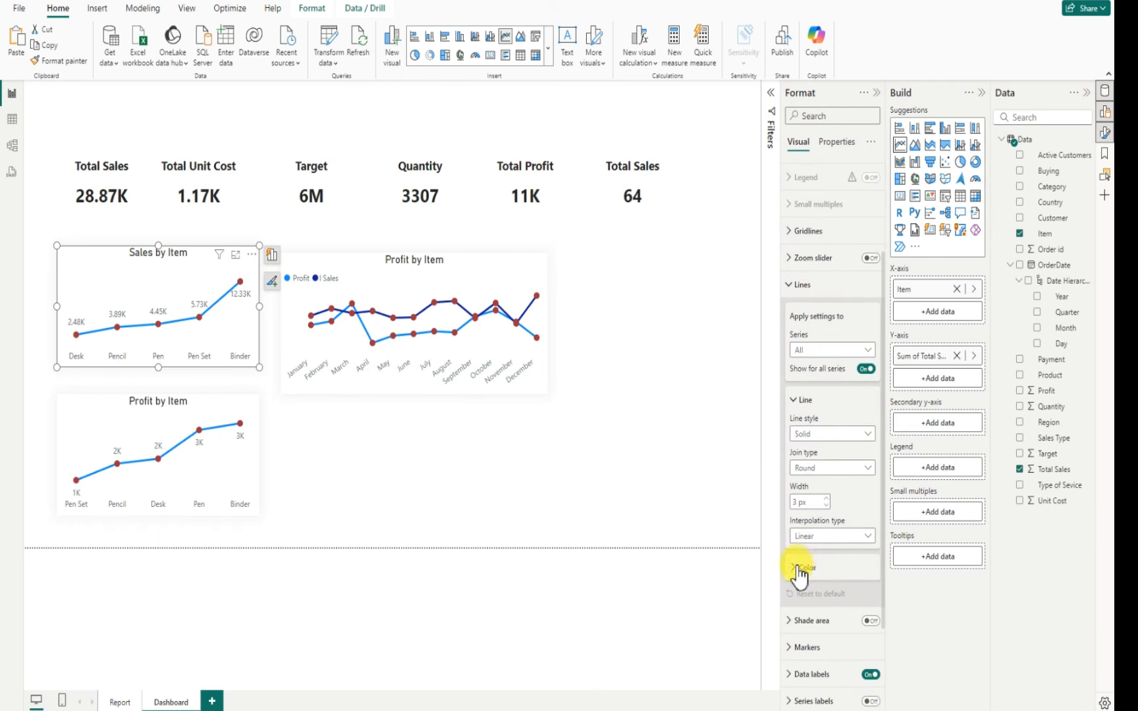
click(796, 568)
click(805, 601)
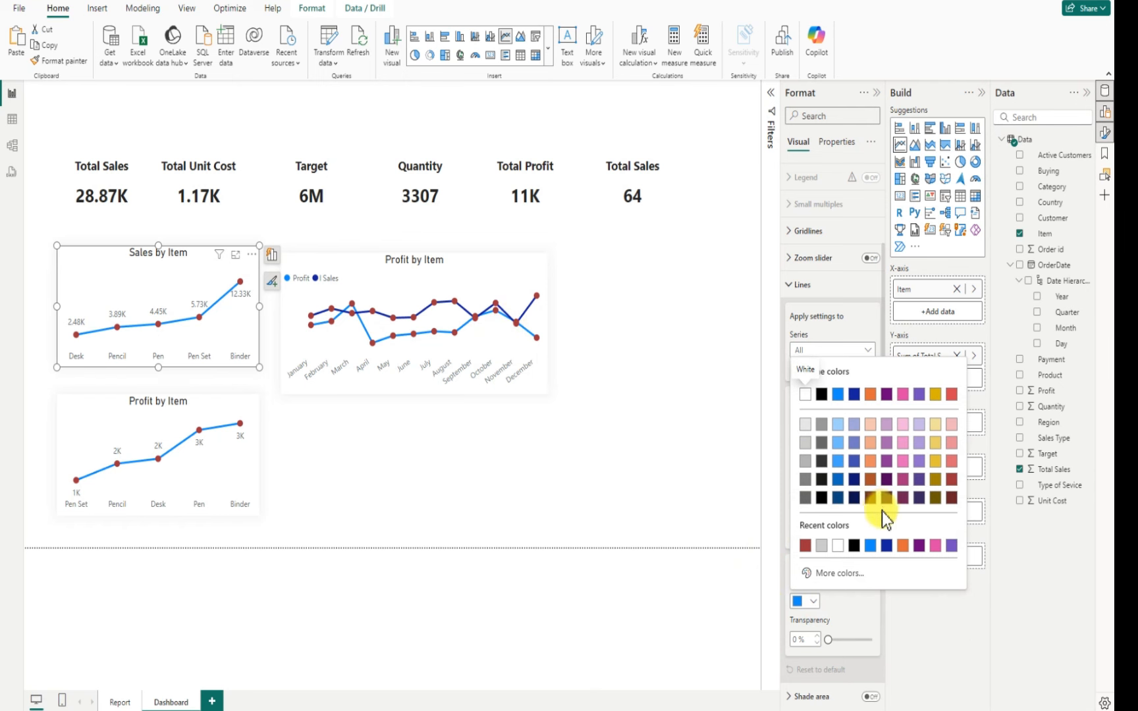
click(854, 479)
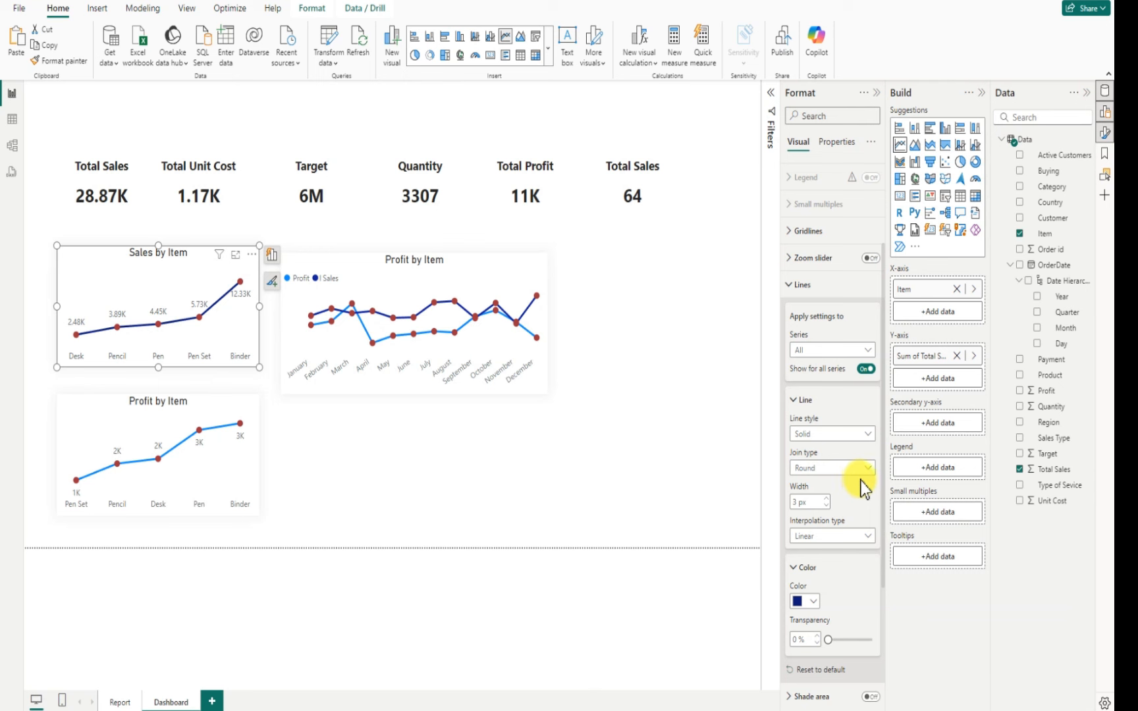
click(813, 601)
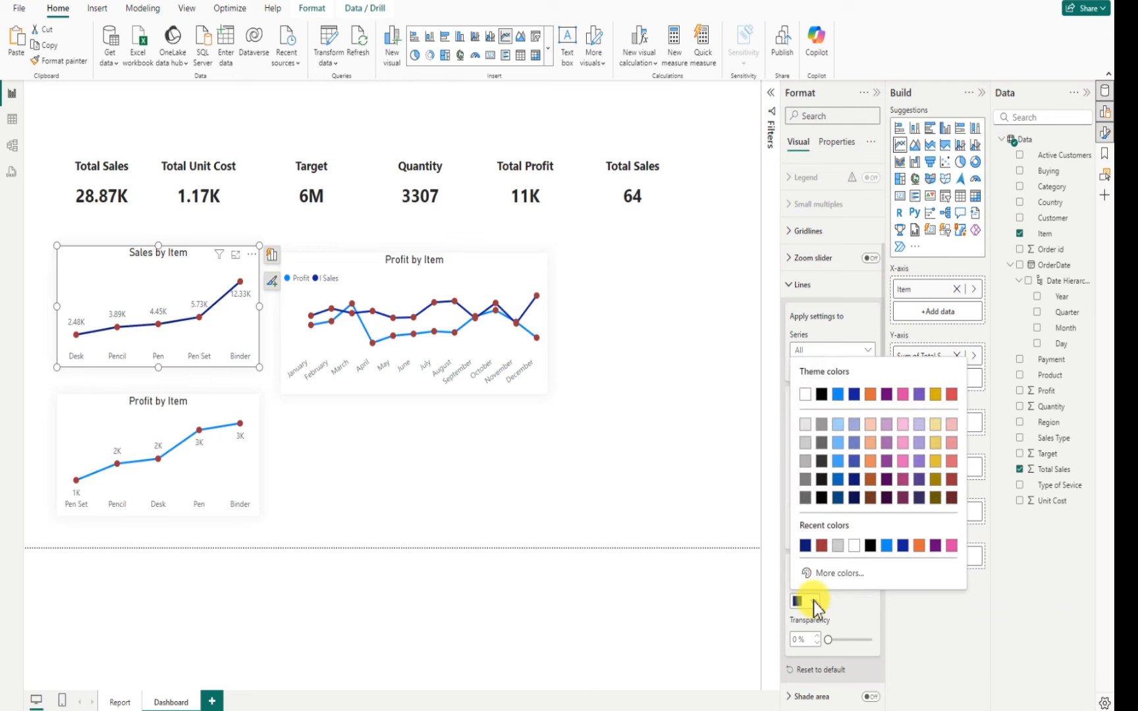
click(854, 500)
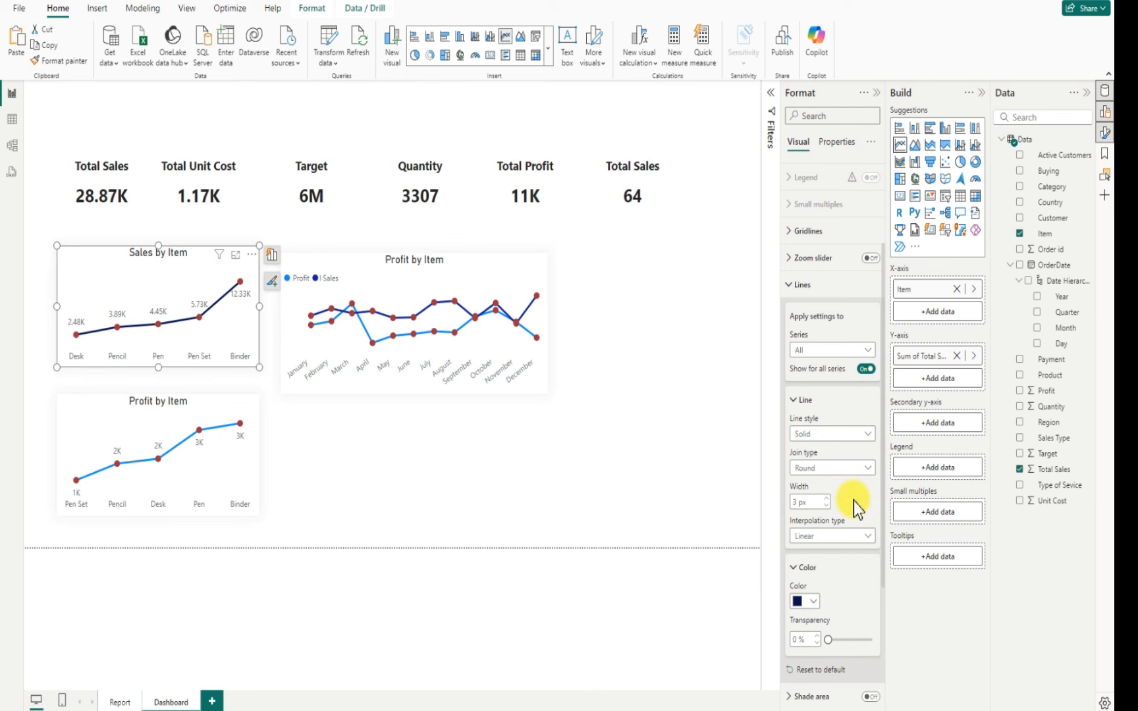
click(814, 601)
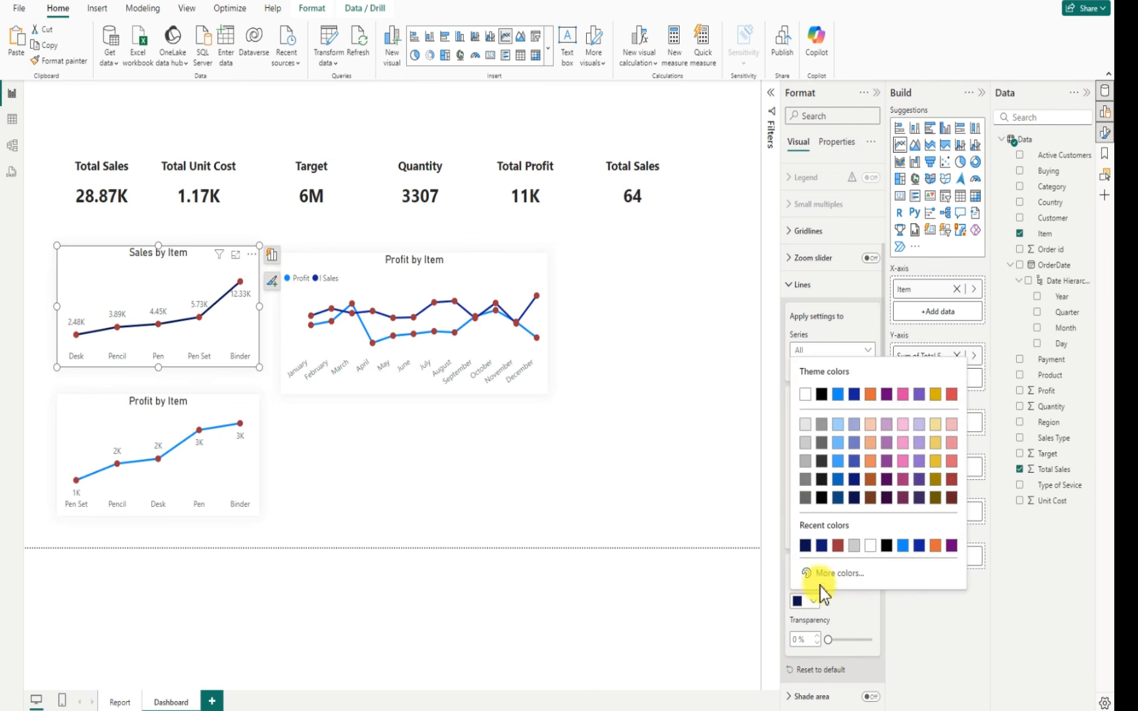
click(855, 480)
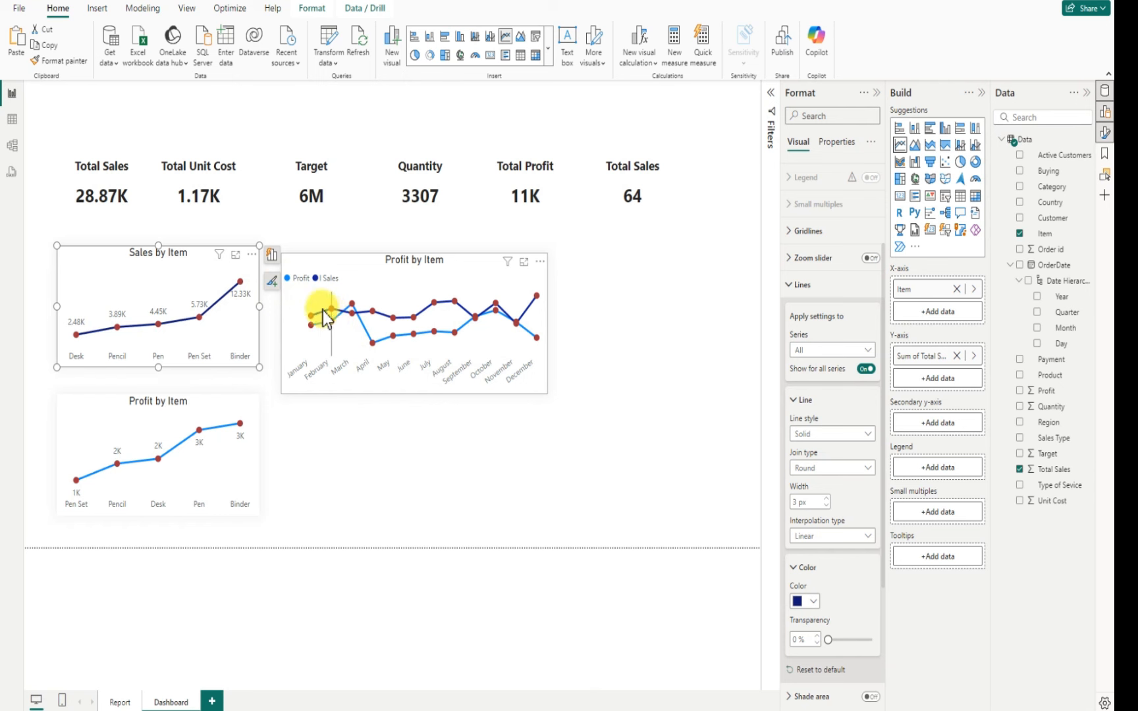
Move the monthly sales and profit chart up and slightly left so its top aligns with the Sales by Item chart
click(351, 438)
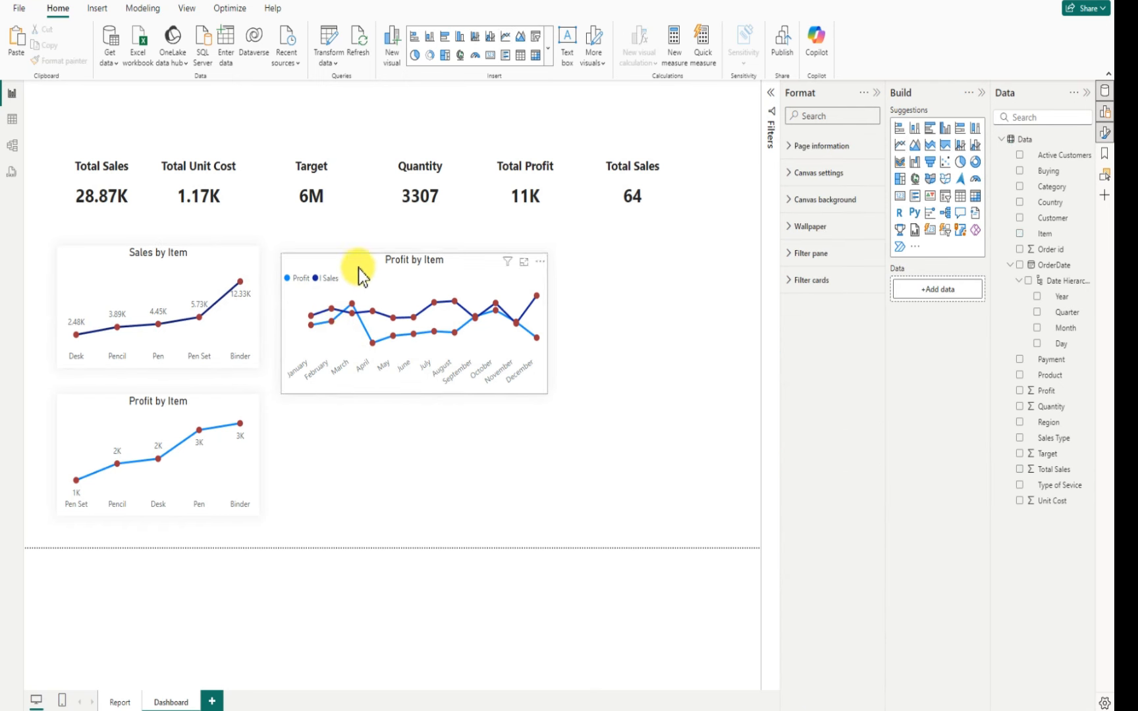
mouse_move(361, 266)
mouse_down()
mouse_move(382, 231)
mouse_move(353, 255)
mouse_move(366, 268)
mouse_up()
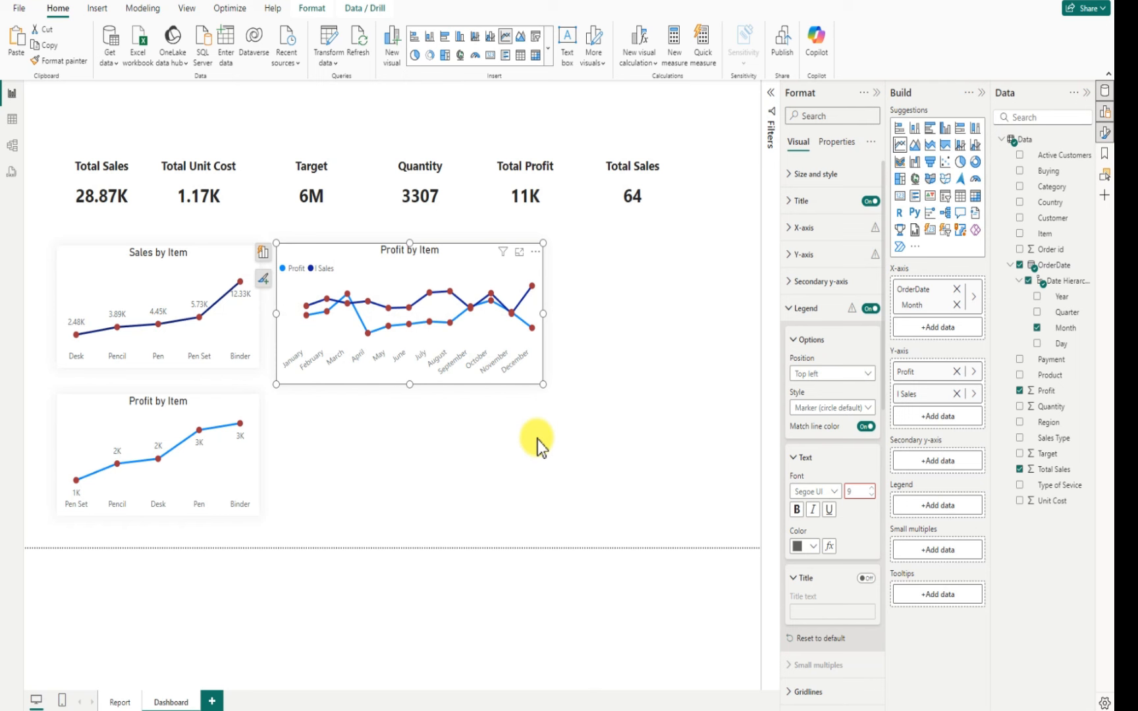
click(572, 444)
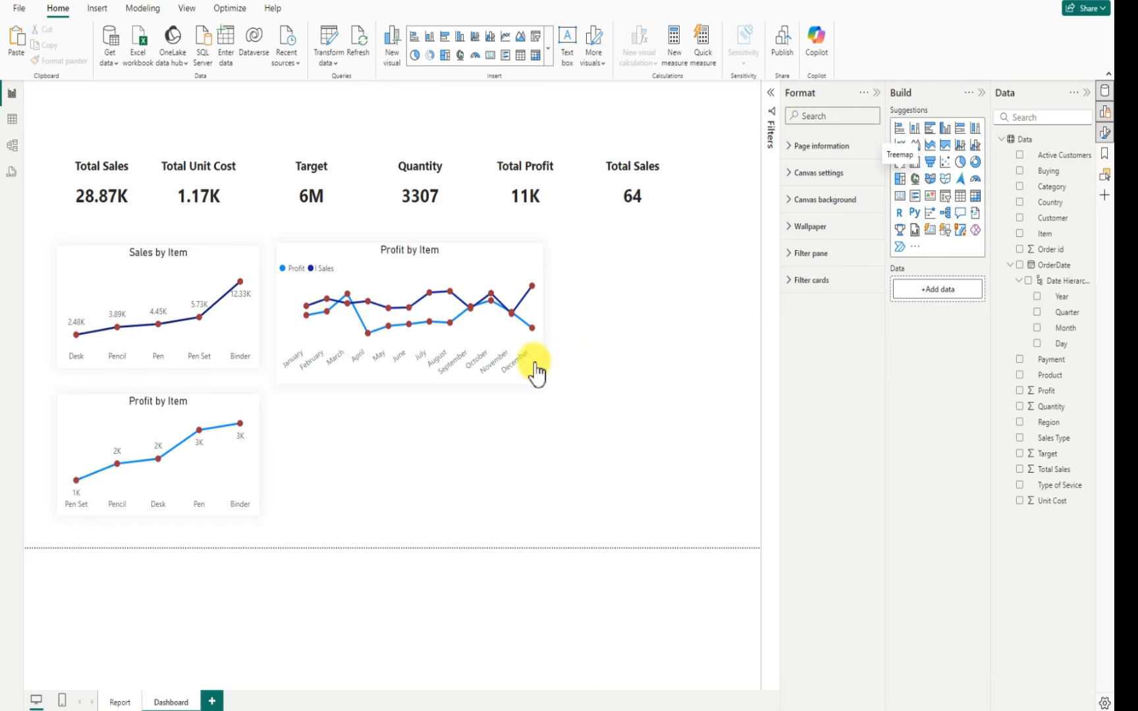
Insert a treemap below the monthly sales and profit chart, with Category as its category and Quantity as its values
drag(565, 385, 584, 381)
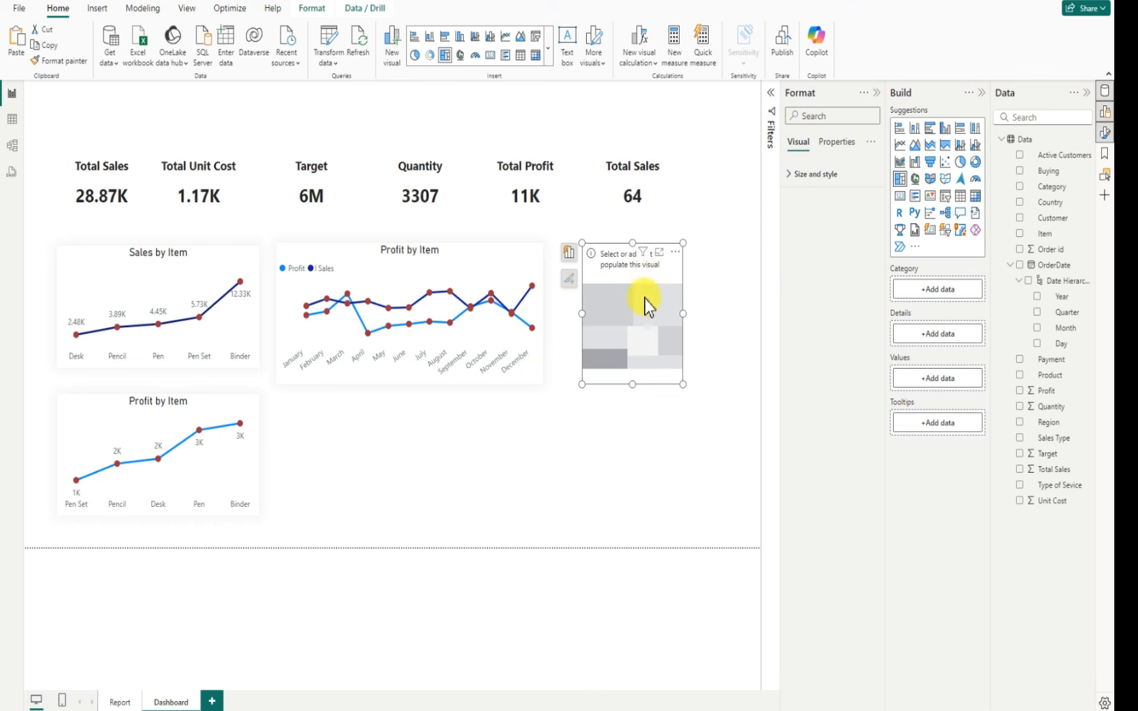
drag(643, 298, 586, 483)
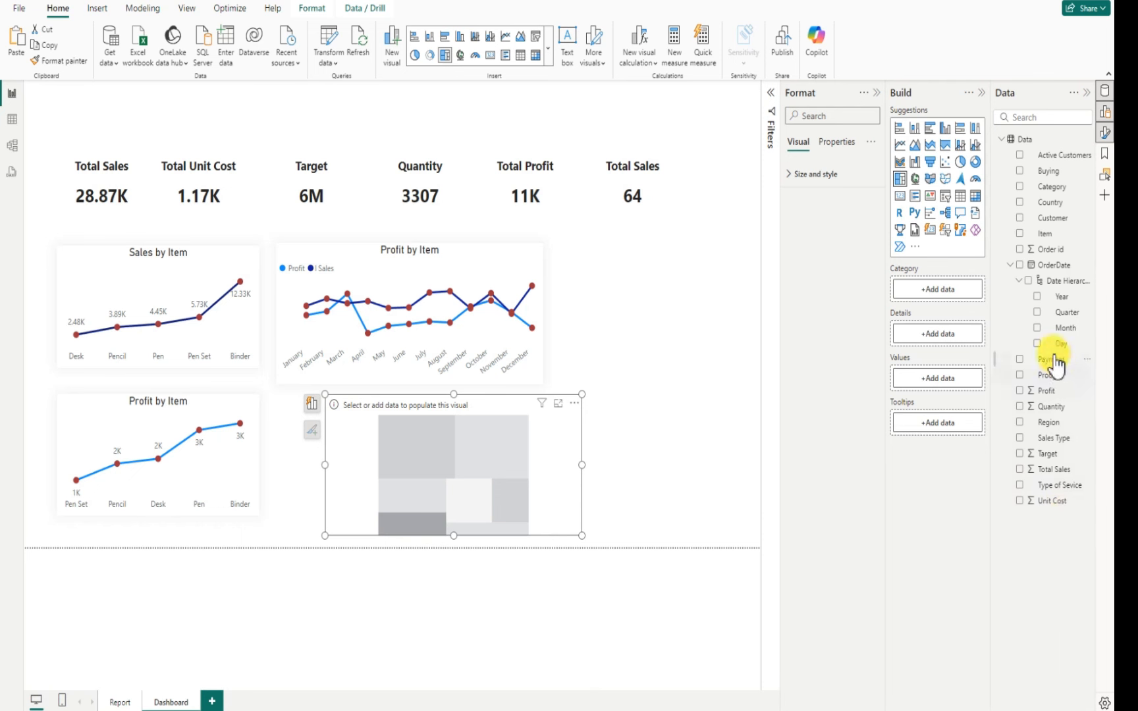
click(1020, 187)
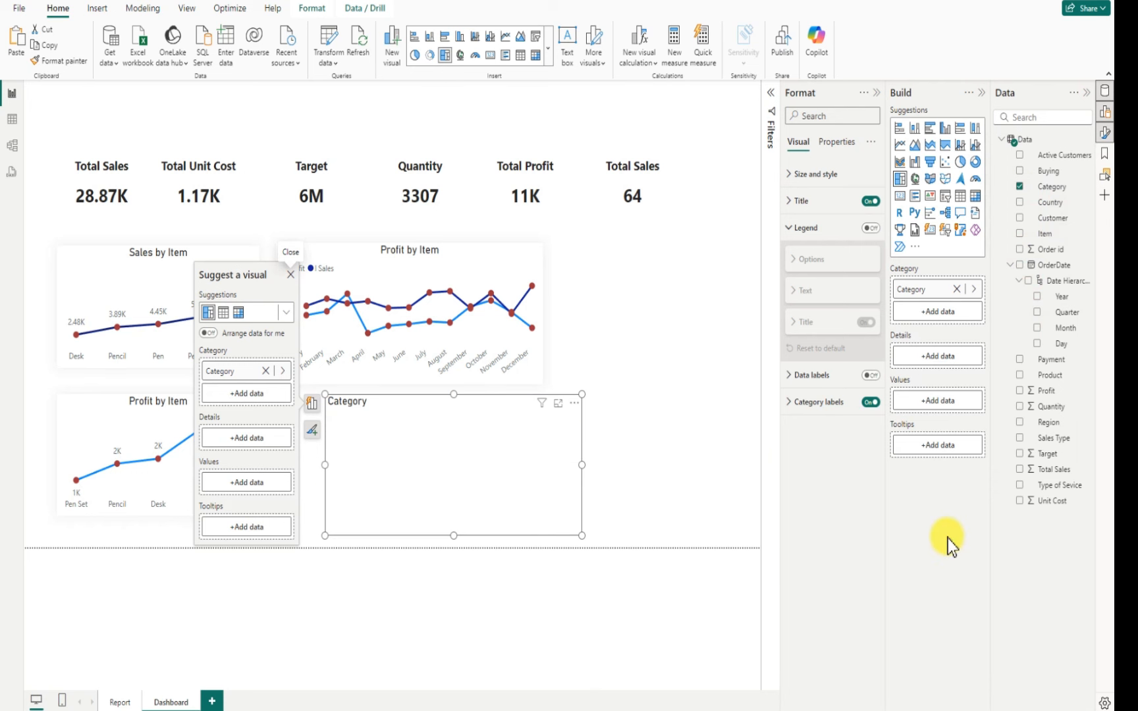
click(1023, 408)
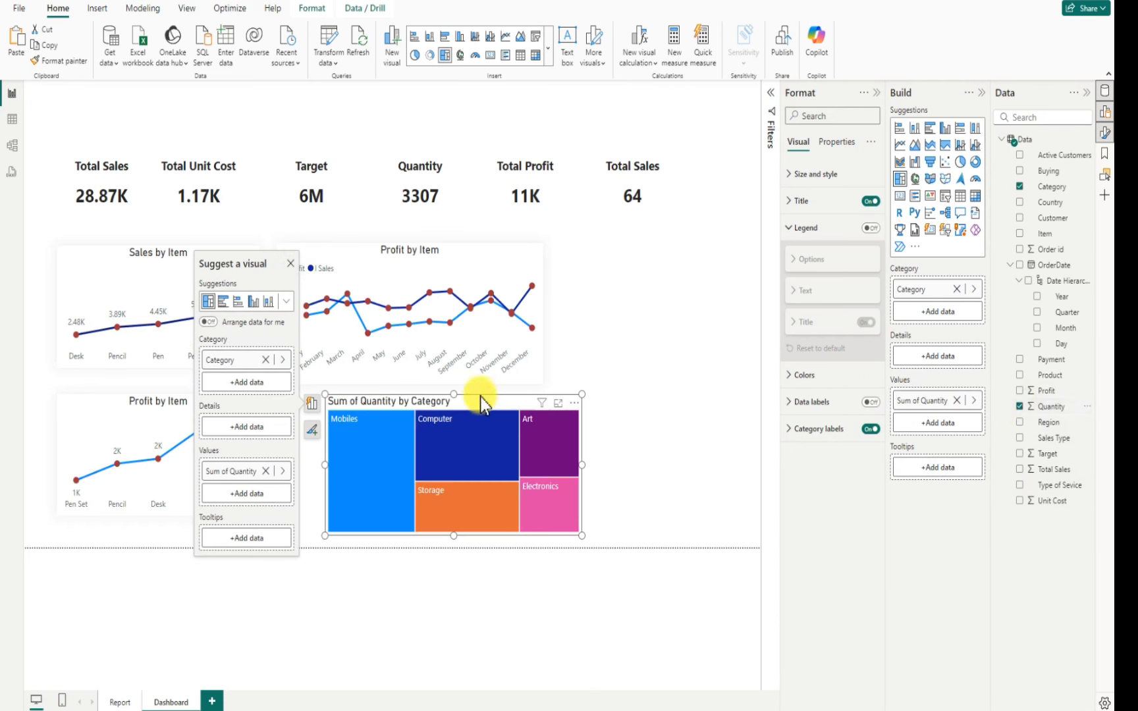
Shift the treemap slightly left and turn on its data labels with display units set to None
mouse_move(475, 395)
mouse_down()
mouse_move(451, 396)
mouse_move(466, 398)
mouse_up()
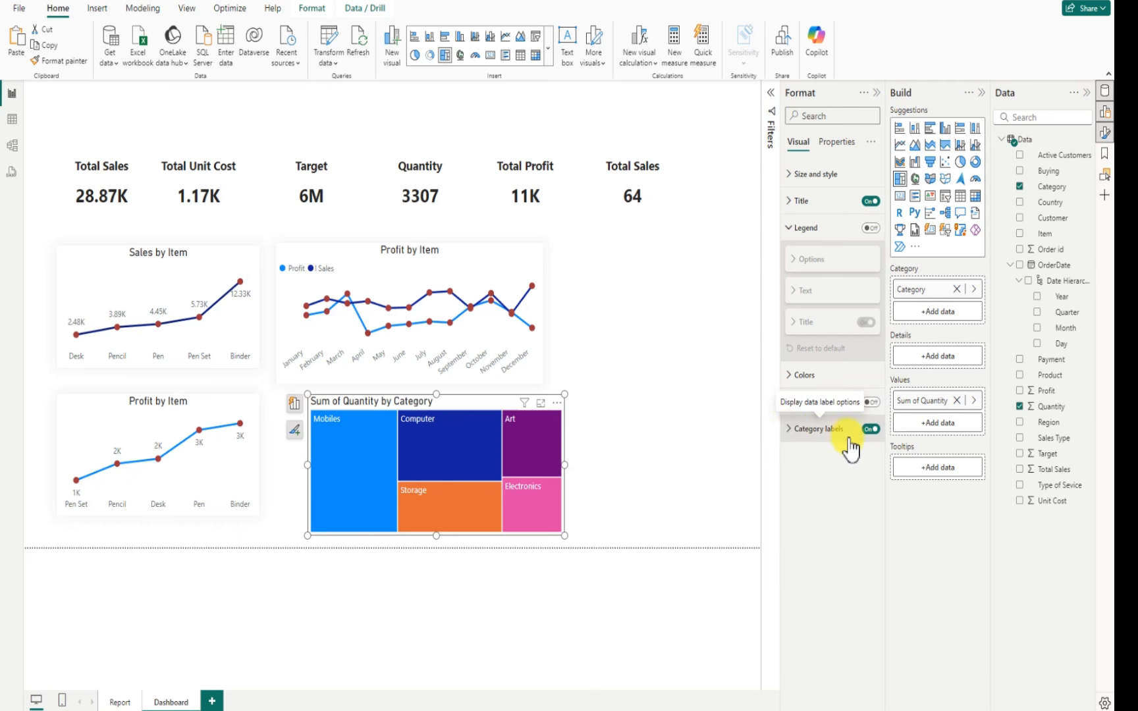
click(788, 431)
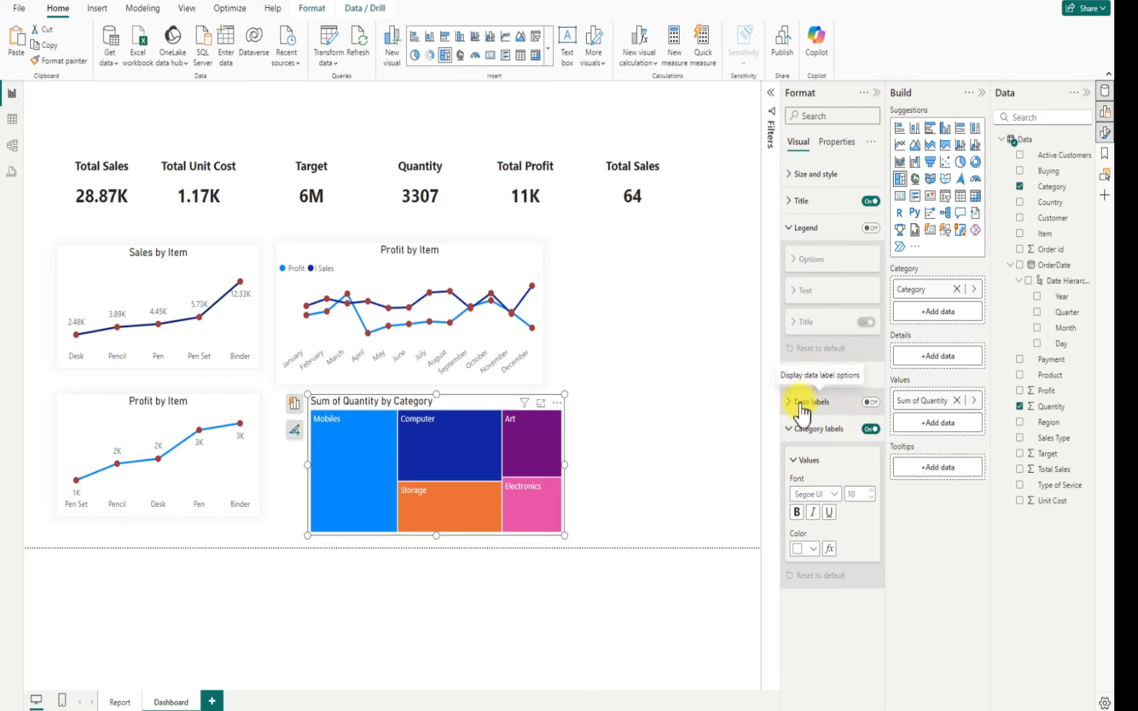
click(871, 402)
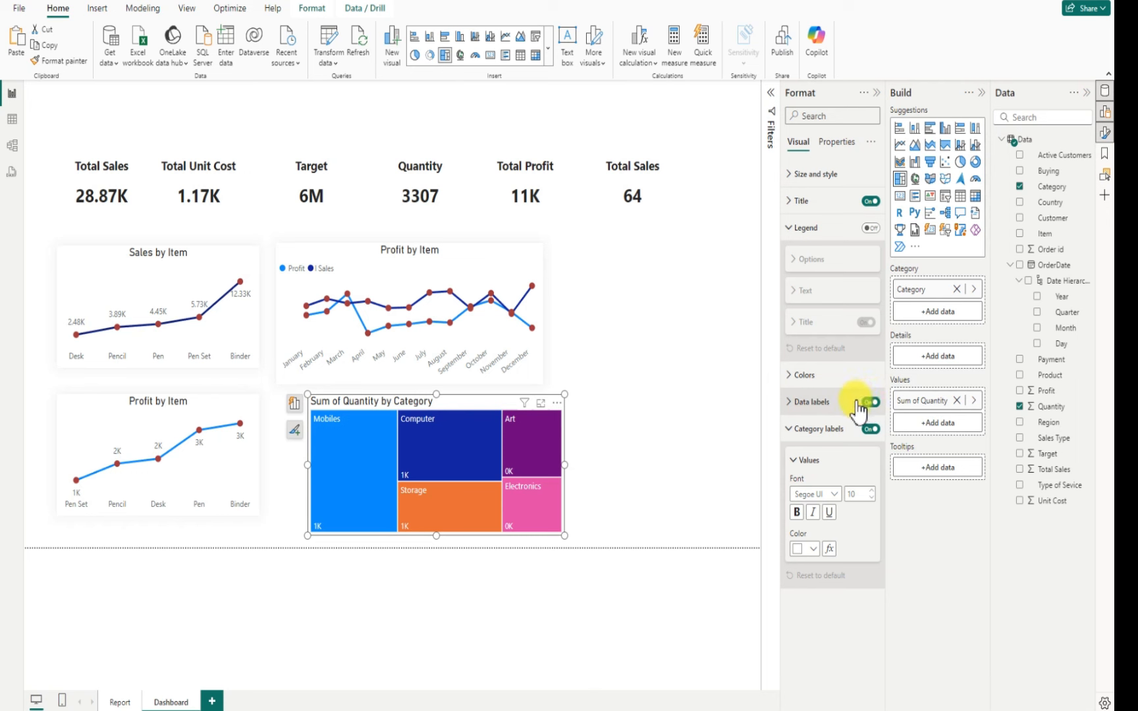
click(794, 406)
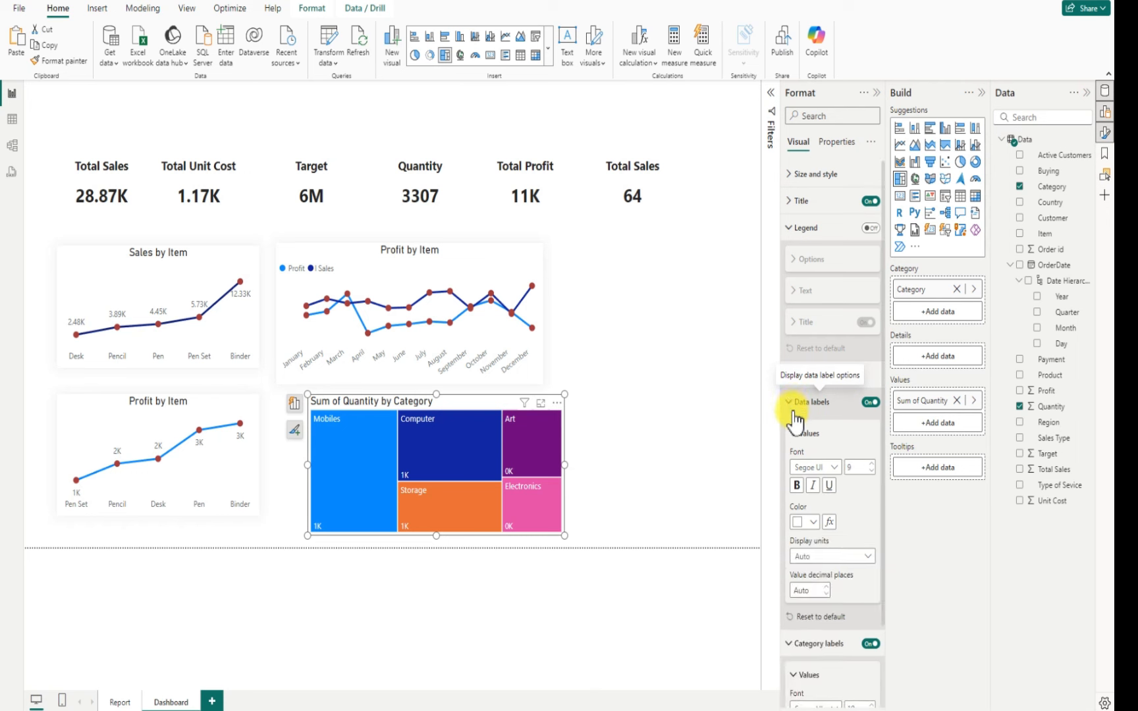
click(823, 561)
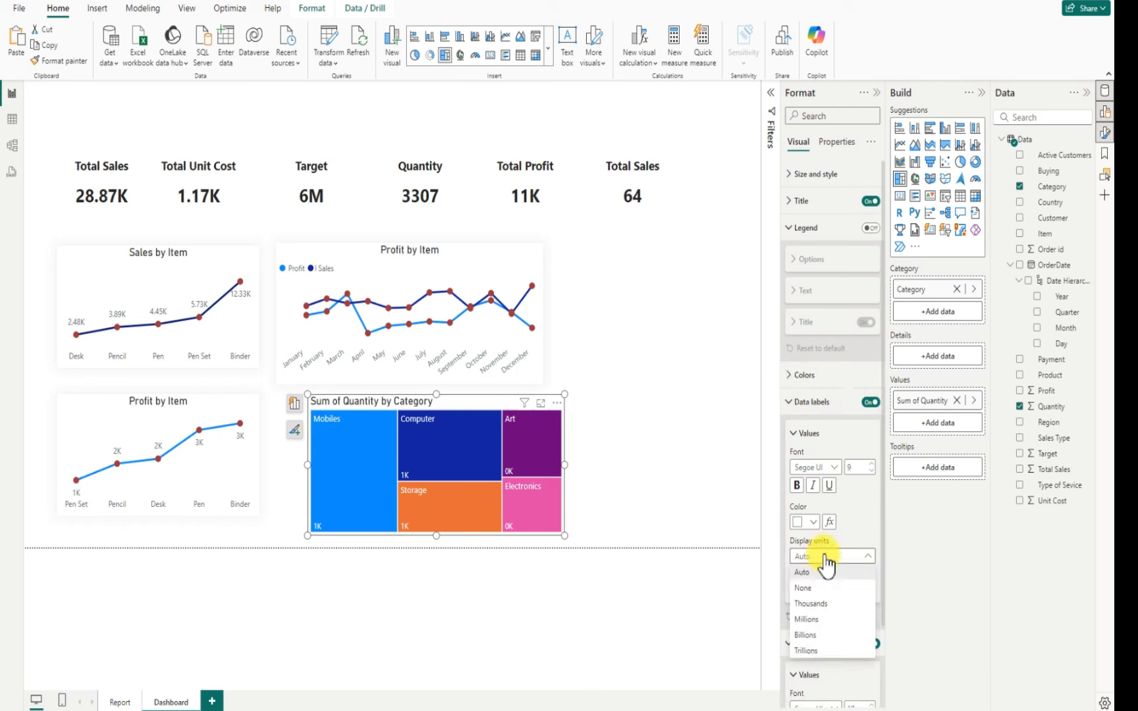
click(812, 589)
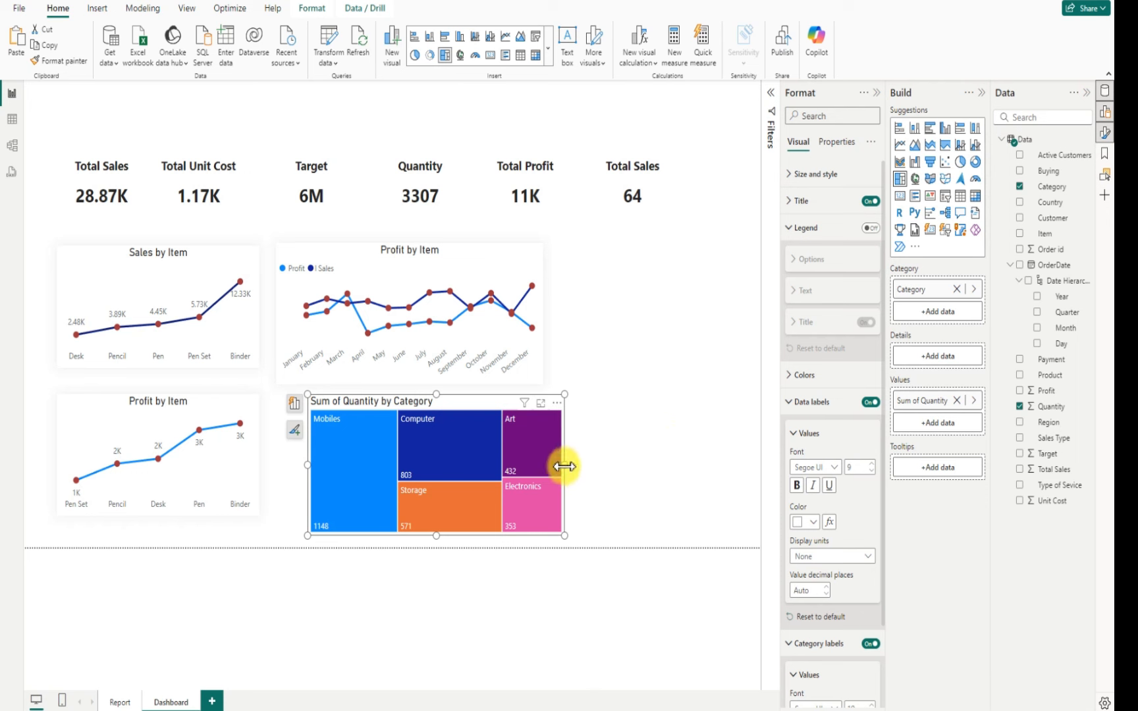
Widen the treemap to about 564 and retitle it "Quantity by Category" with a centered title
drag(564, 465, 634, 470)
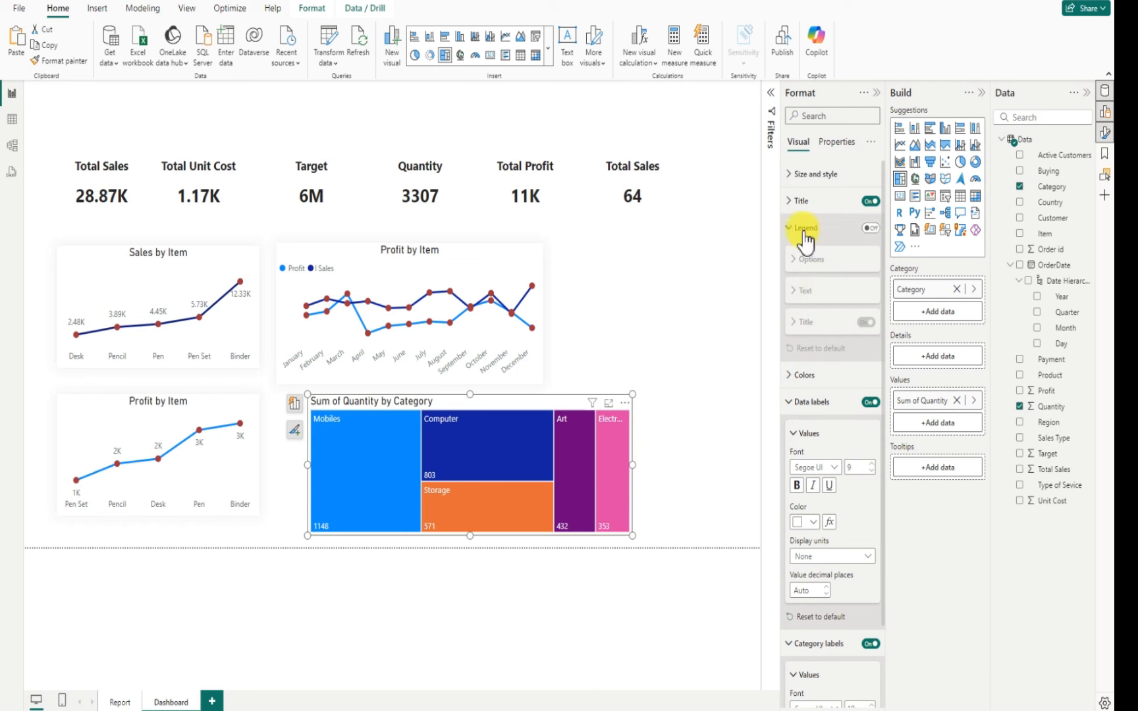
click(789, 201)
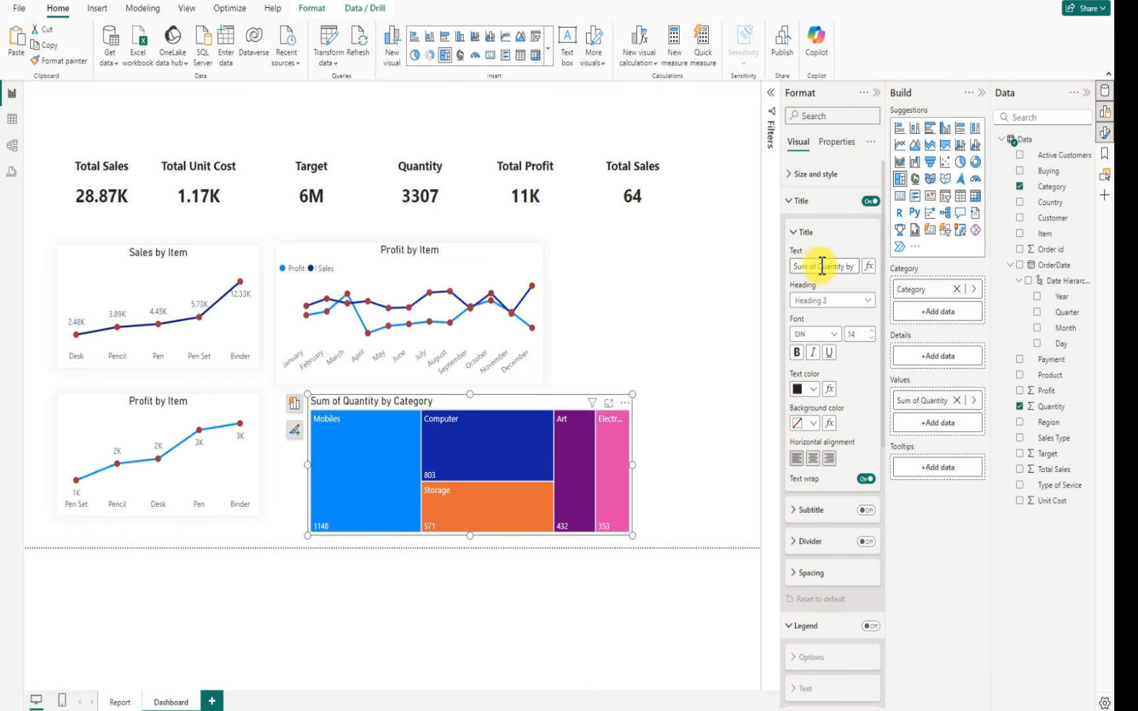
drag(816, 266, 791, 270)
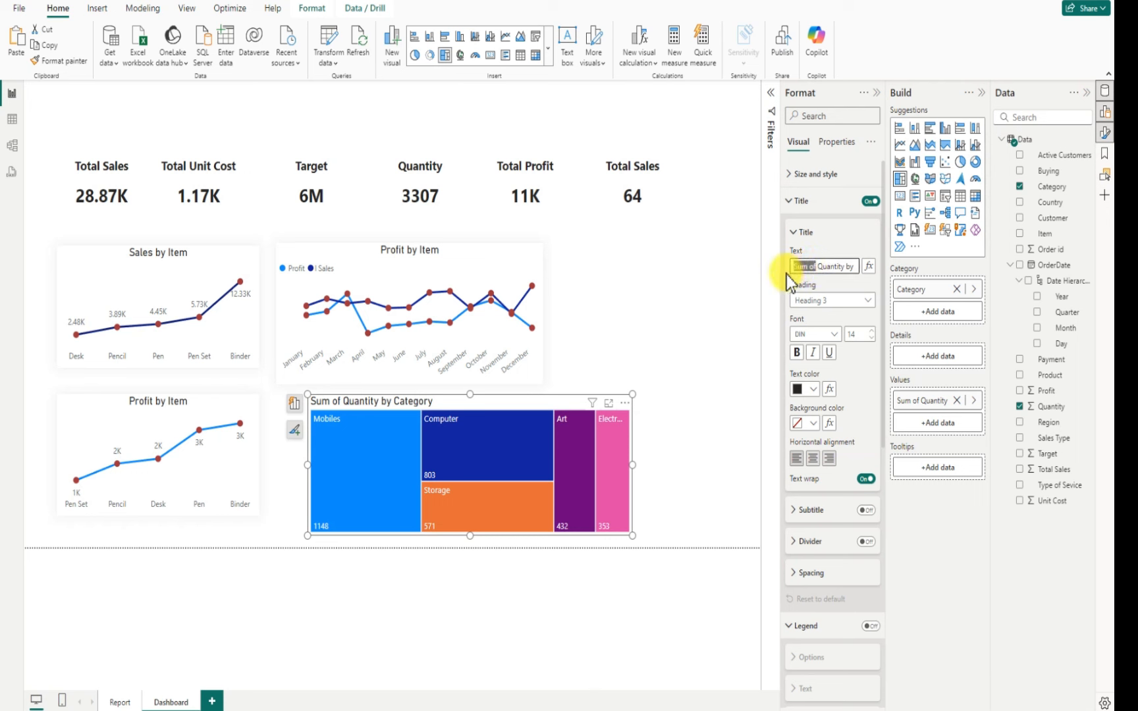
key(BackSpace)
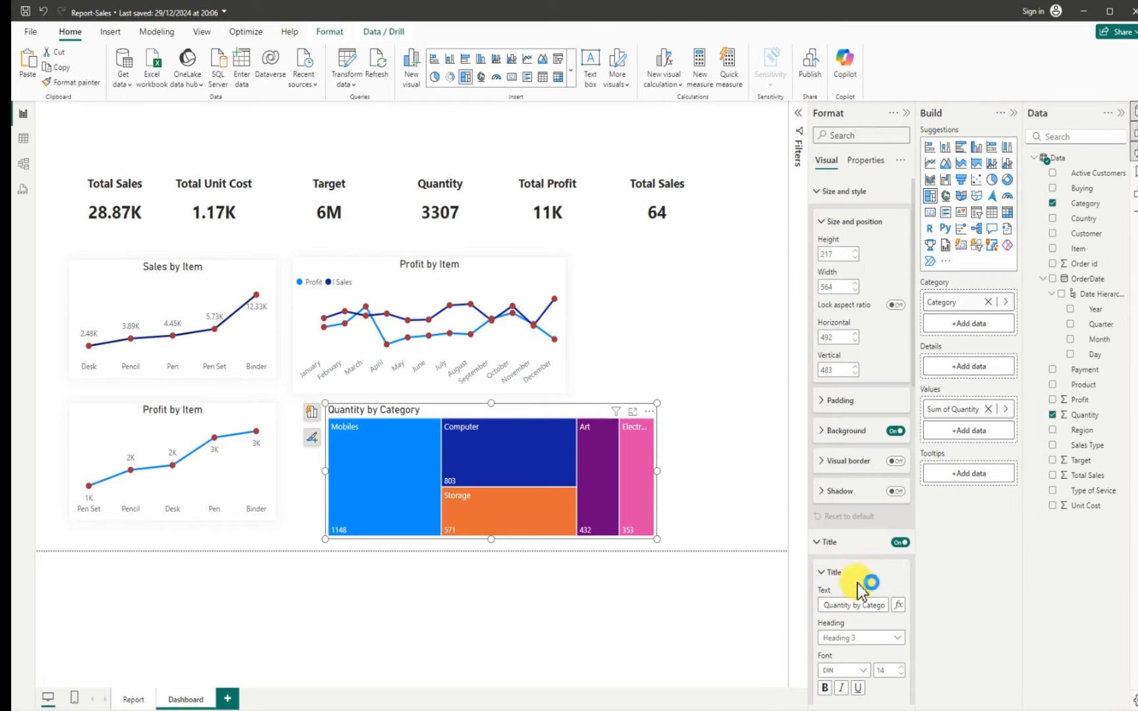
scroll(861, 596, down, 3)
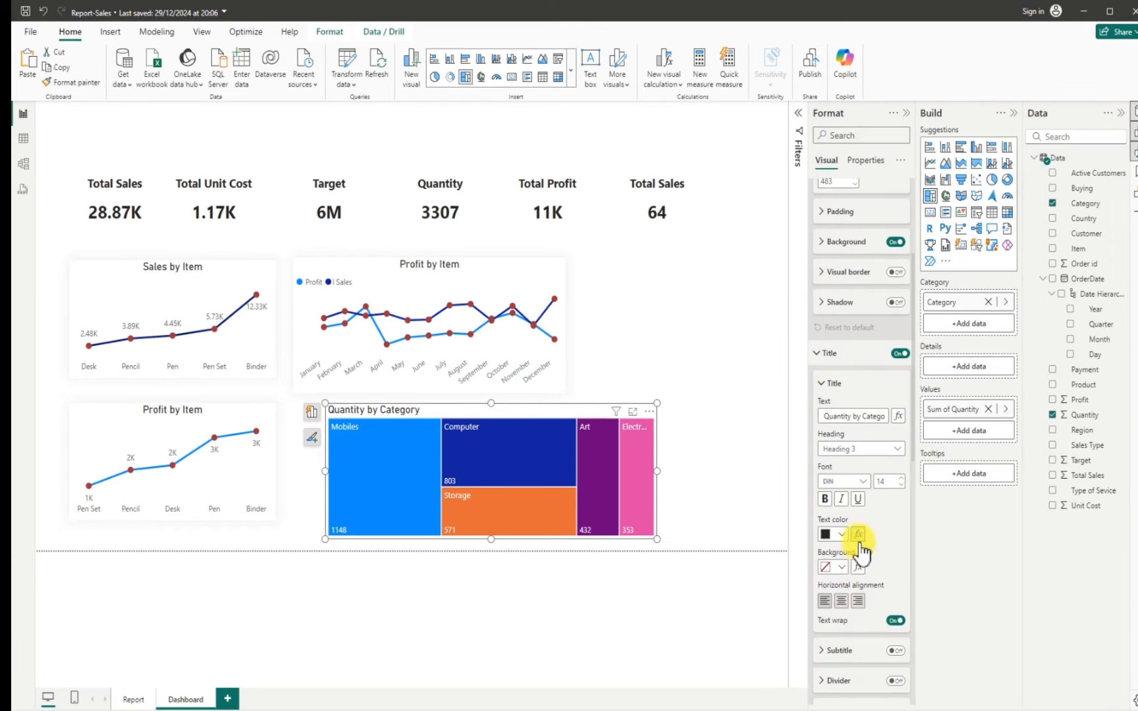
click(841, 601)
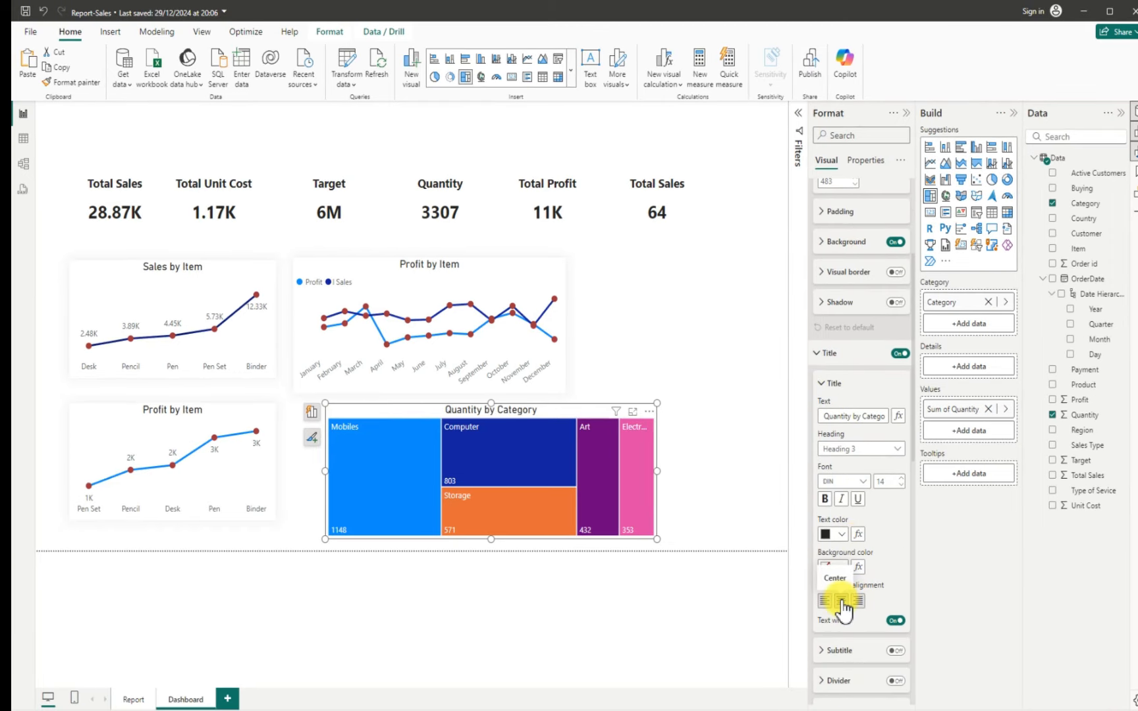
Turn off the treemap's background and add a light gray shadow with its position set to Center
click(895, 243)
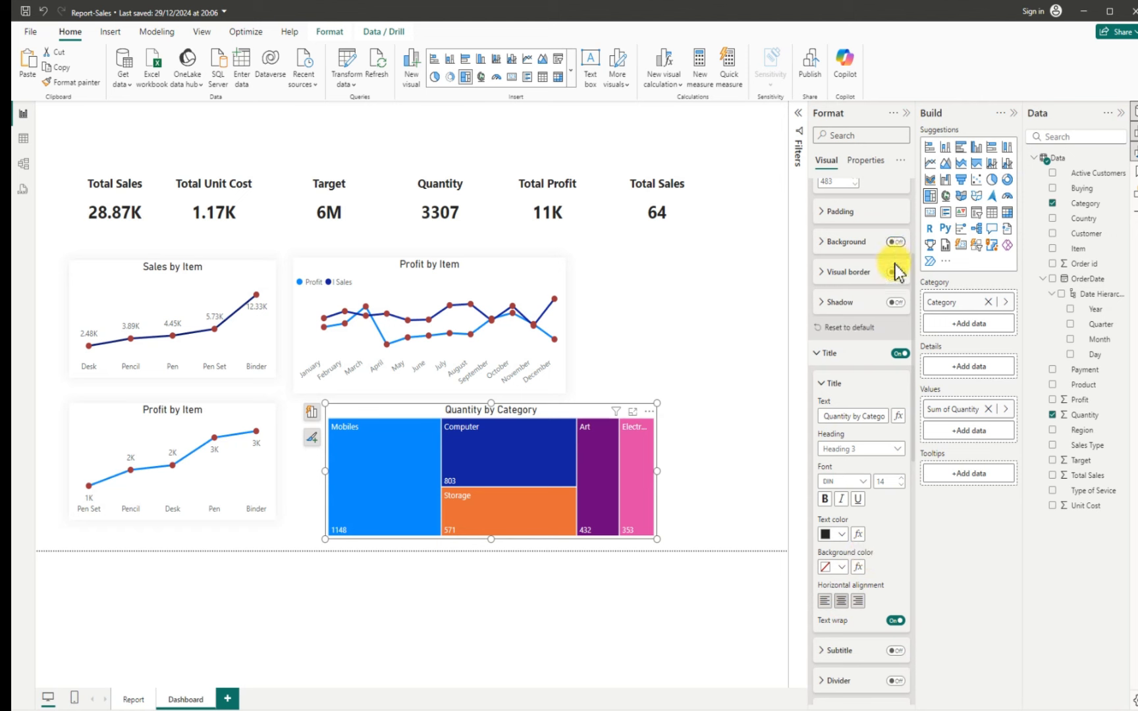
click(894, 303)
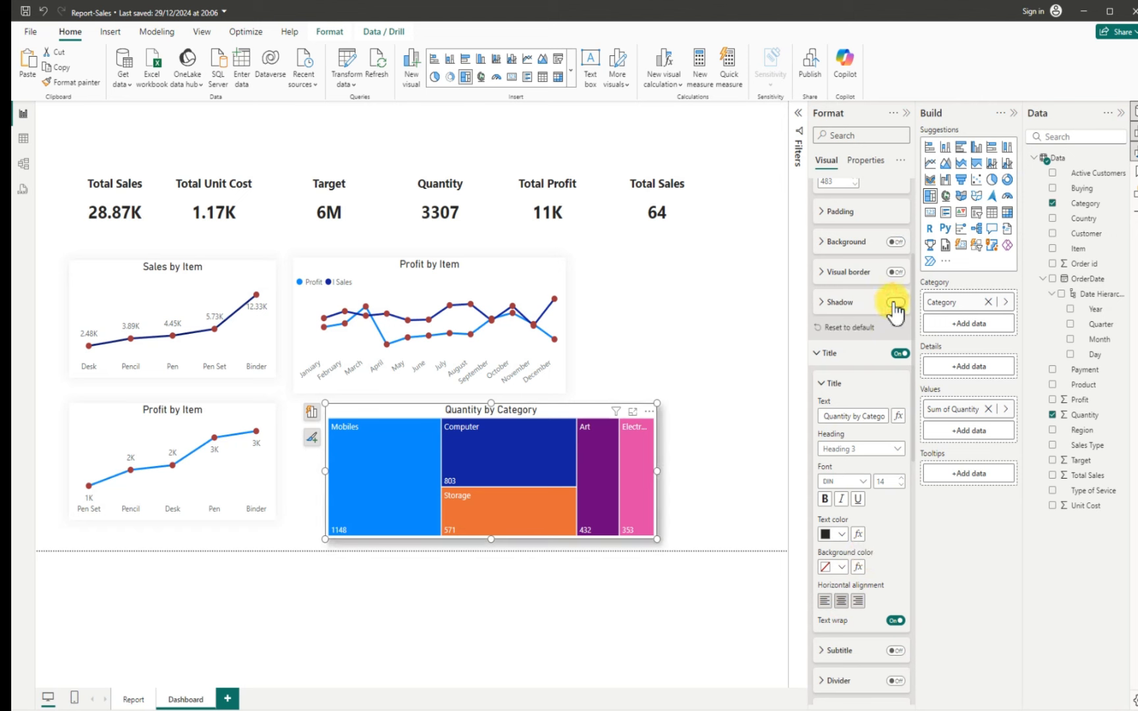
click(823, 304)
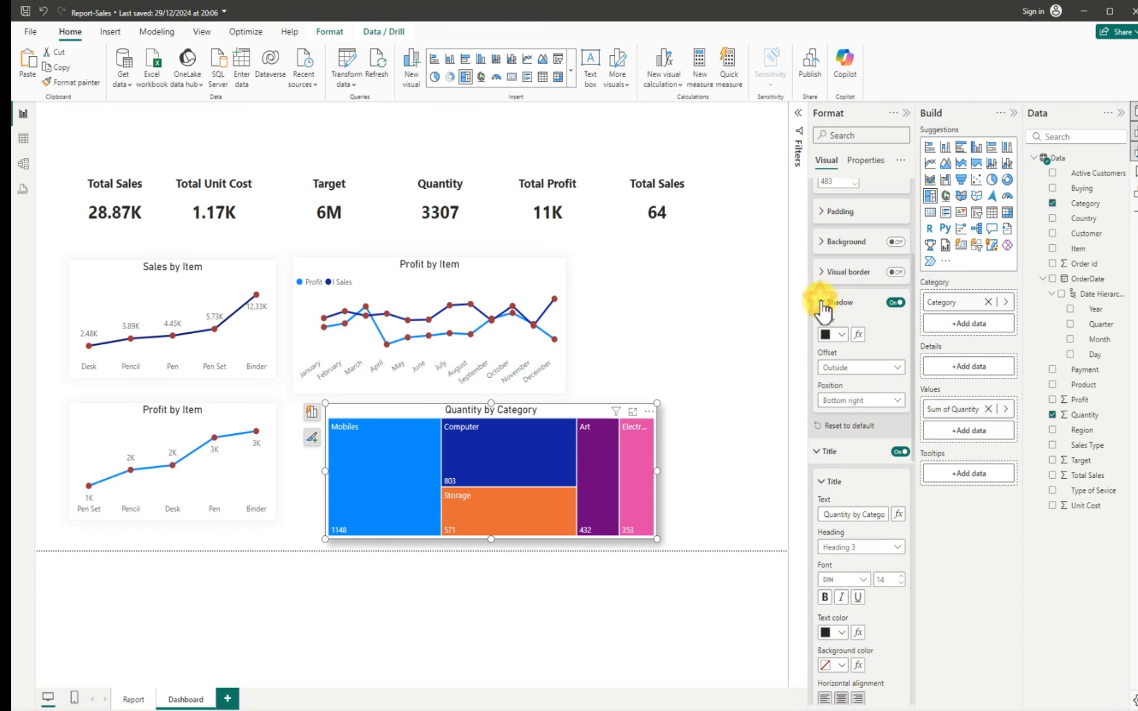
click(842, 335)
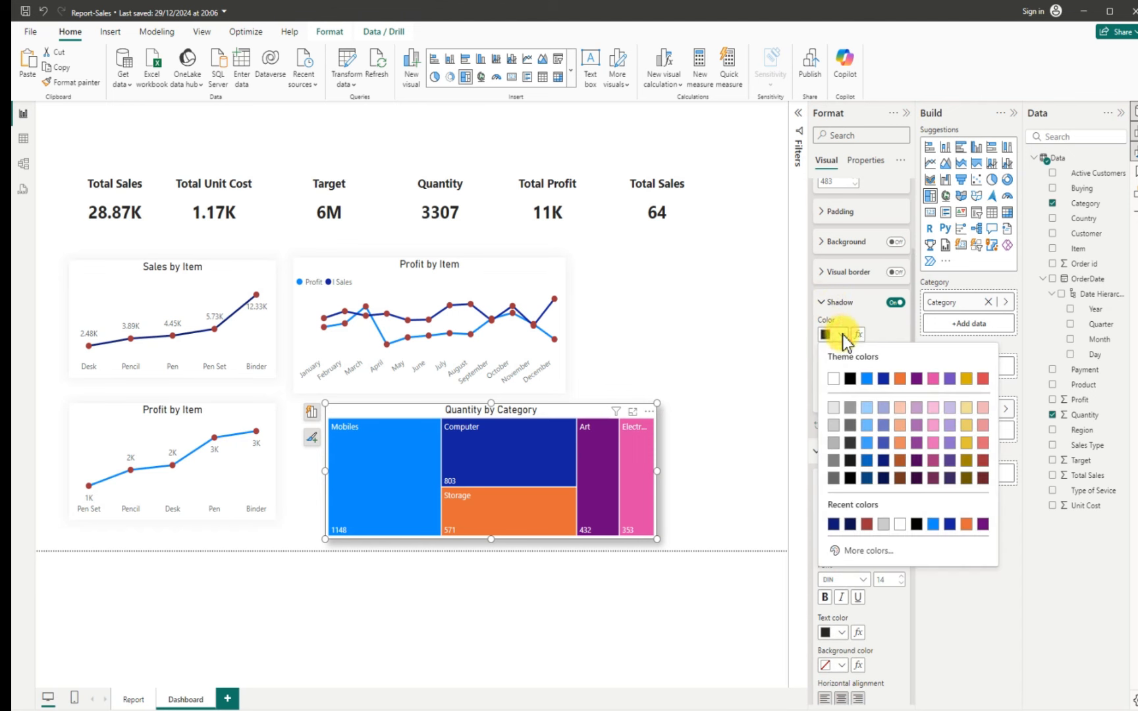
click(834, 425)
click(874, 401)
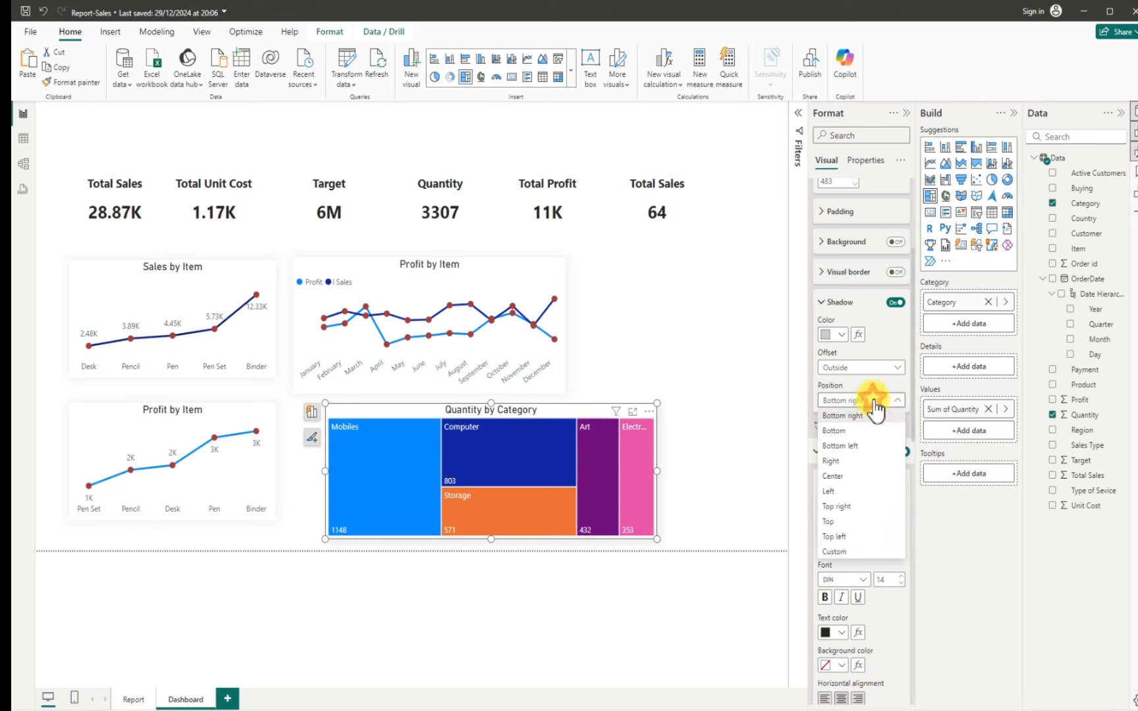
click(834, 476)
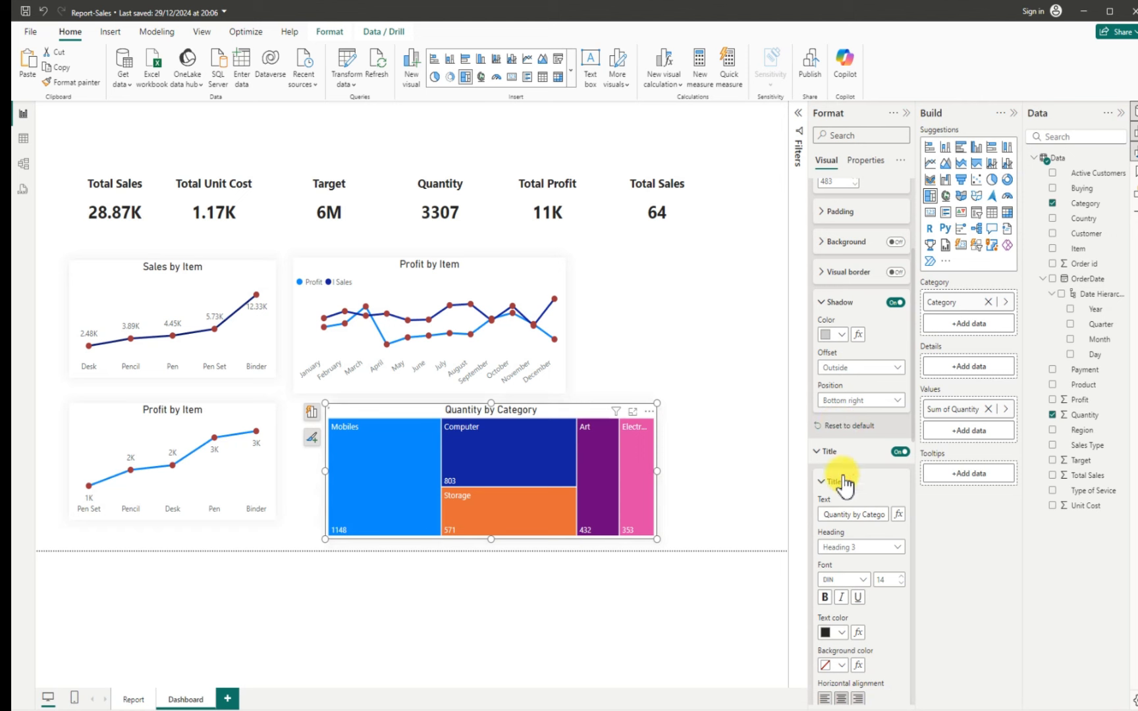
Move the treemap so its left edge aligns with the monthly chart and its bottom sits on the page's lower boundary
click(674, 371)
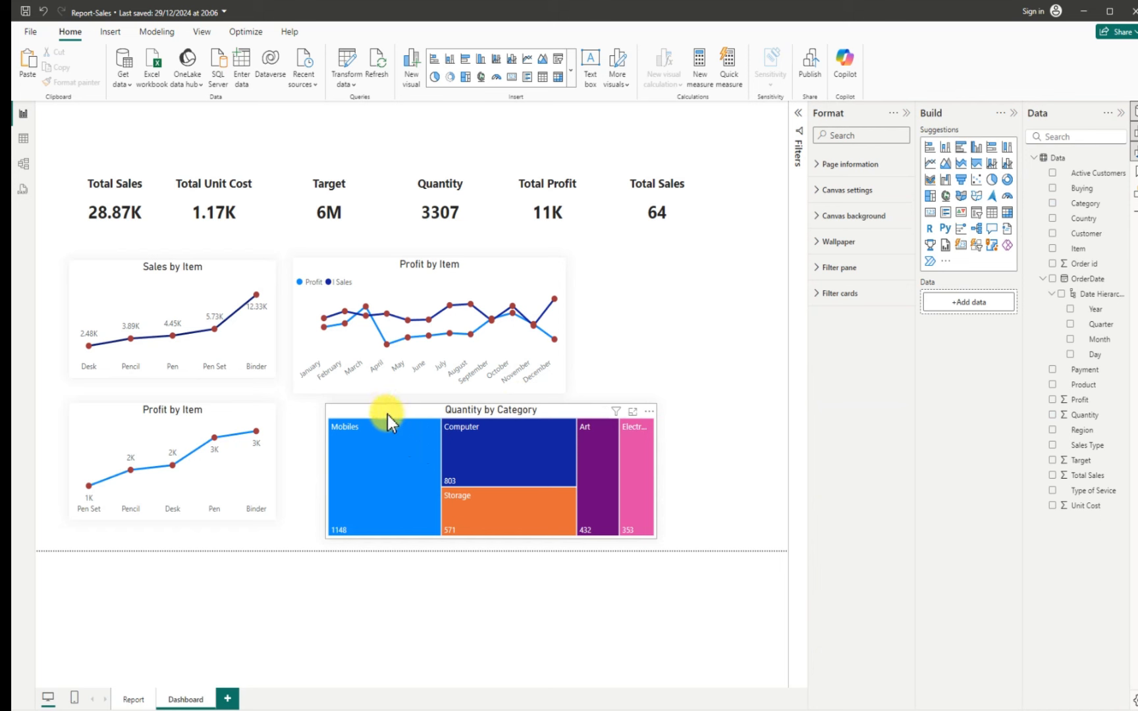
mouse_move(365, 418)
mouse_down()
mouse_move(346, 422)
mouse_move(370, 417)
mouse_up()
mouse_move(551, 312)
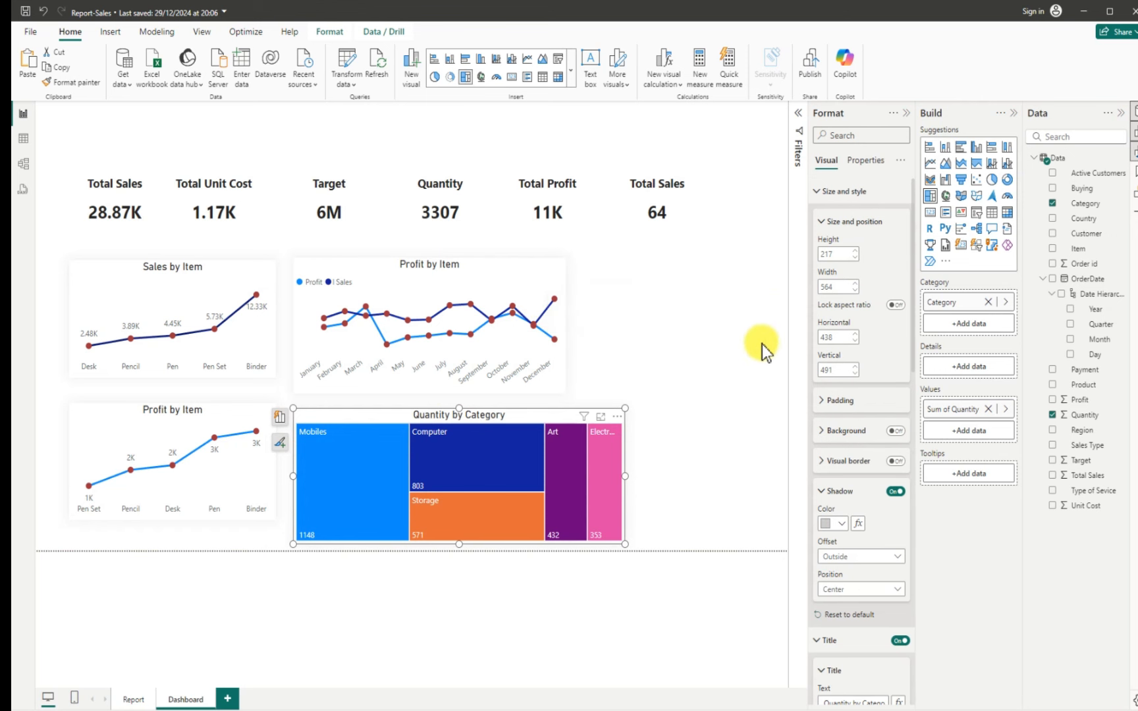
click(929, 148)
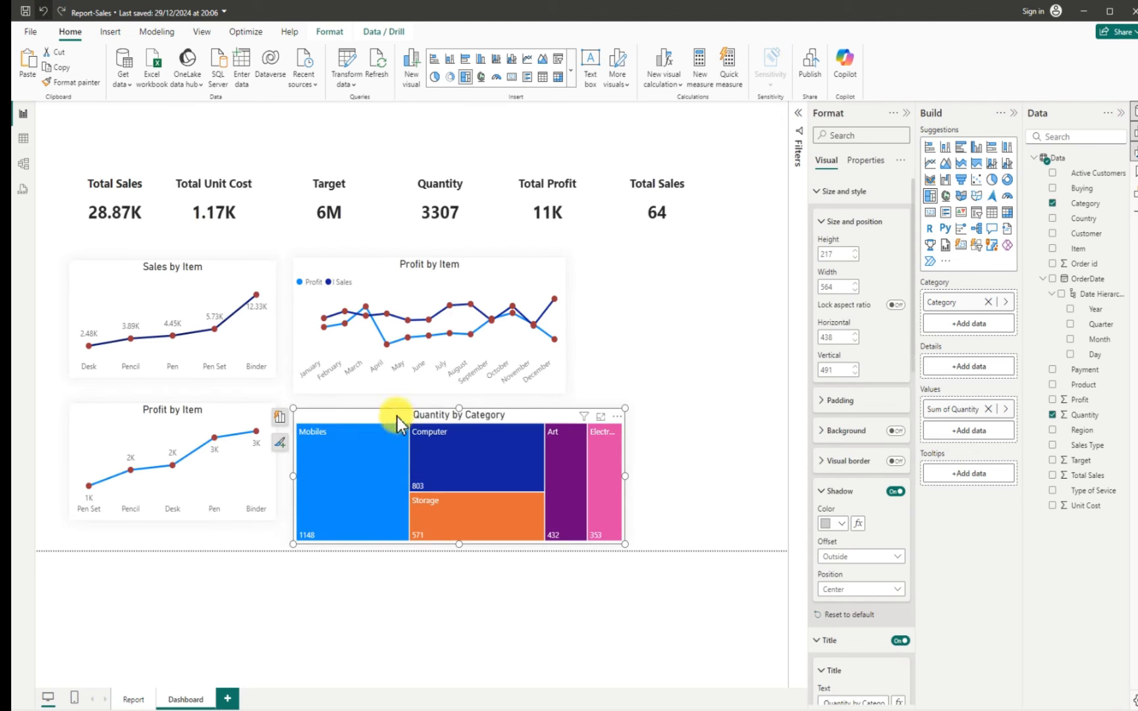
drag(394, 420, 389, 426)
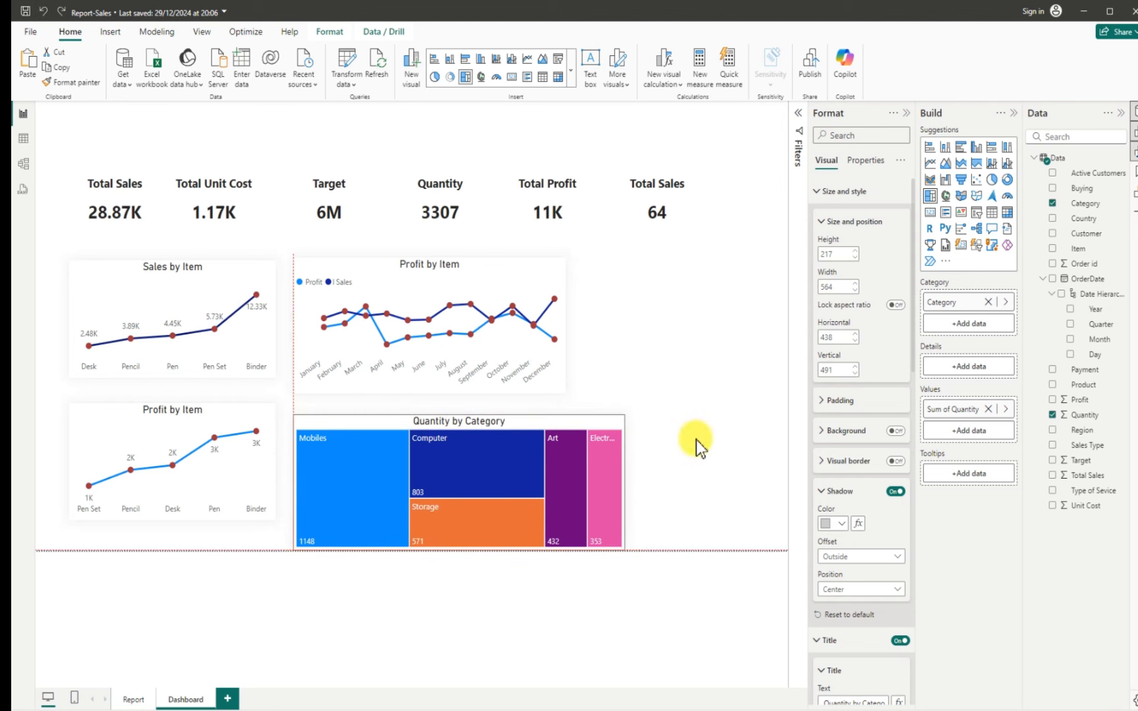
click(713, 447)
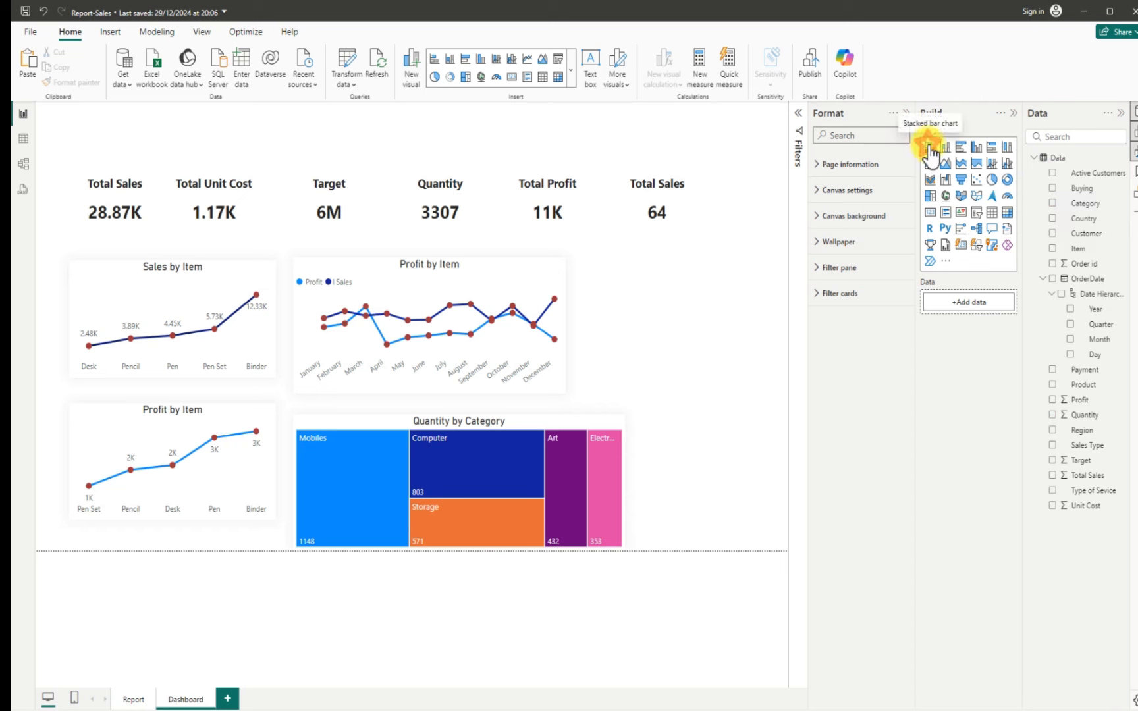
Insert a stacked bar chart of Total Sales by Quarter beside the monthly chart, sized about 279 wide and 250 high
drag(930, 153, 626, 290)
drag(706, 322, 747, 325)
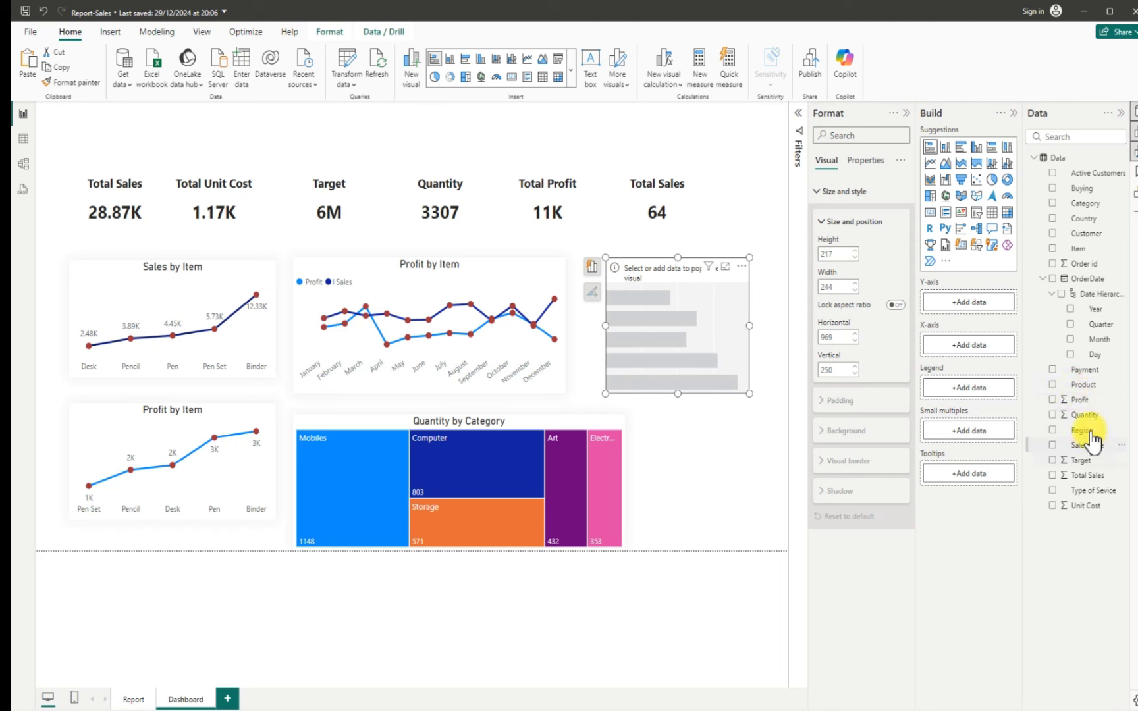
click(1053, 474)
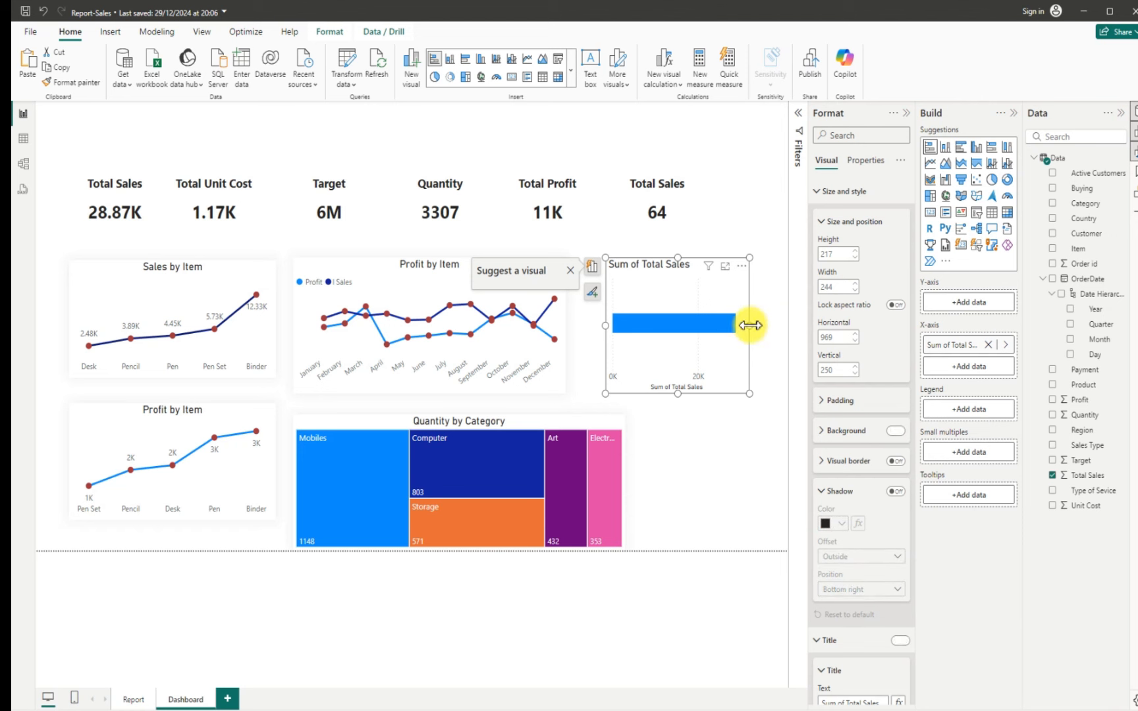
drag(749, 325, 770, 329)
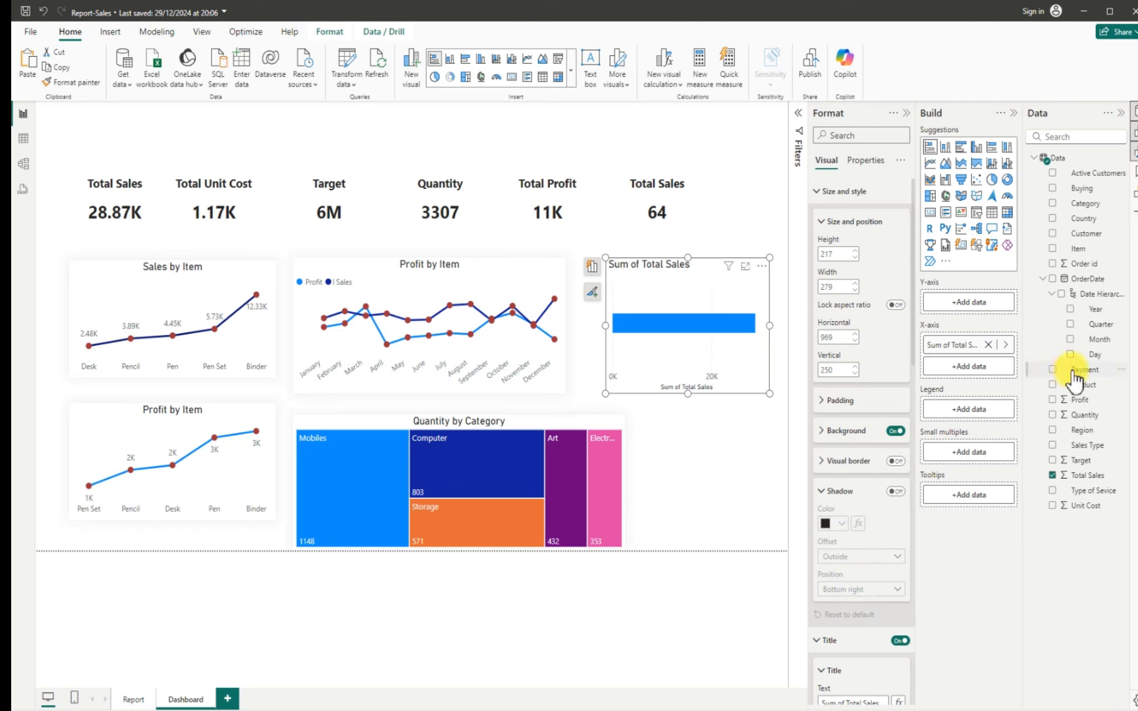
click(1069, 325)
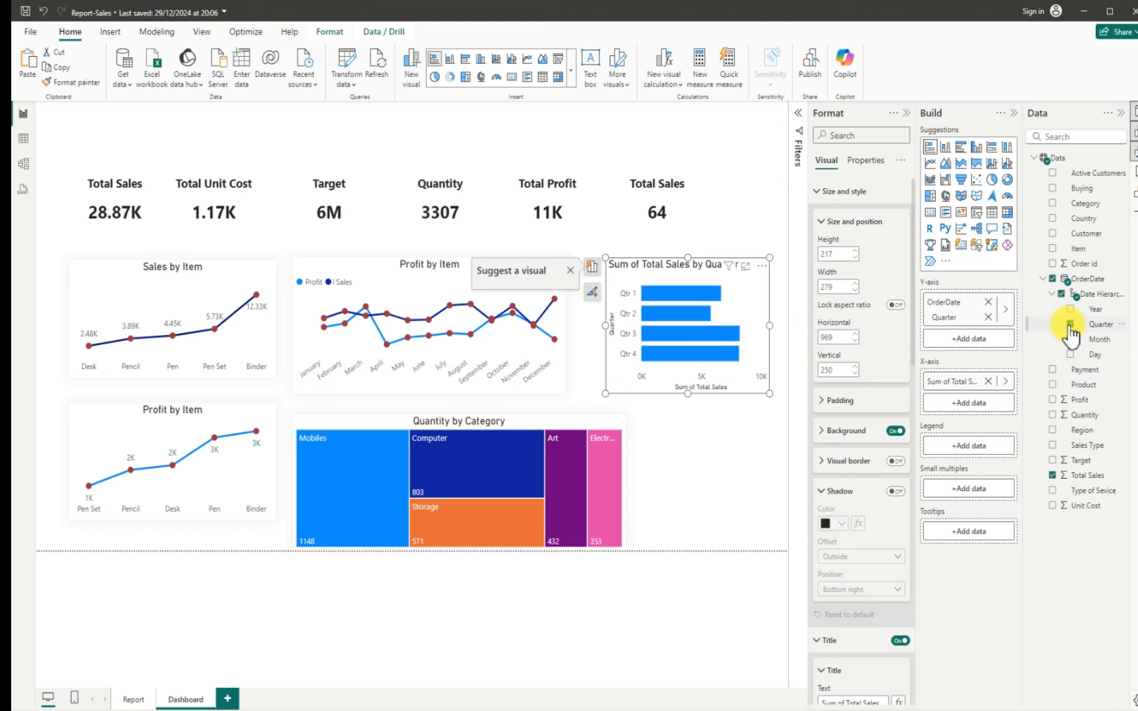
drag(683, 392, 685, 419)
mouse_move(644, 295)
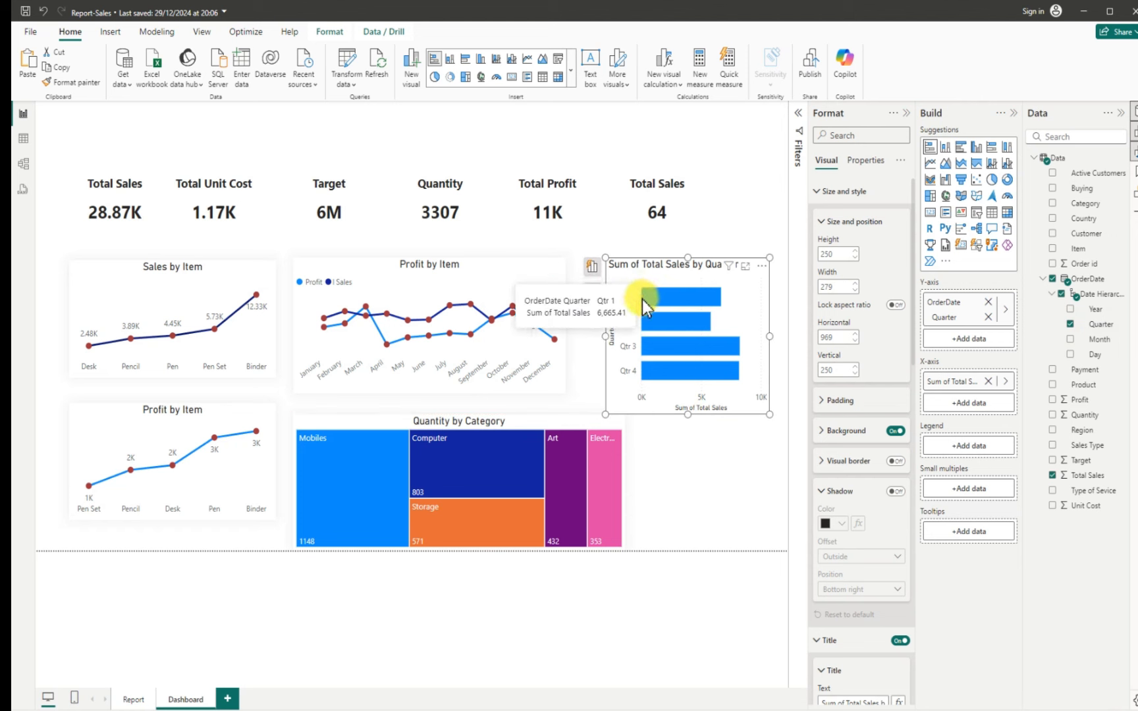
Sort the quarterly sales bar chart's axis by Quarter
click(762, 266)
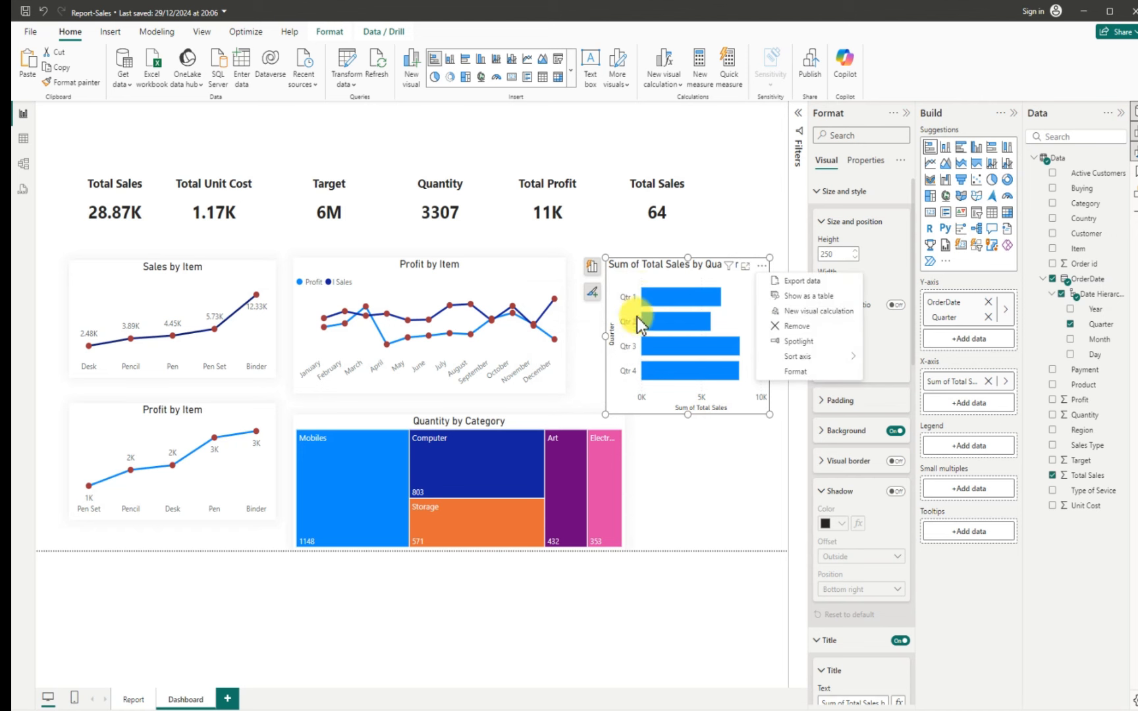
mouse_move(795, 357)
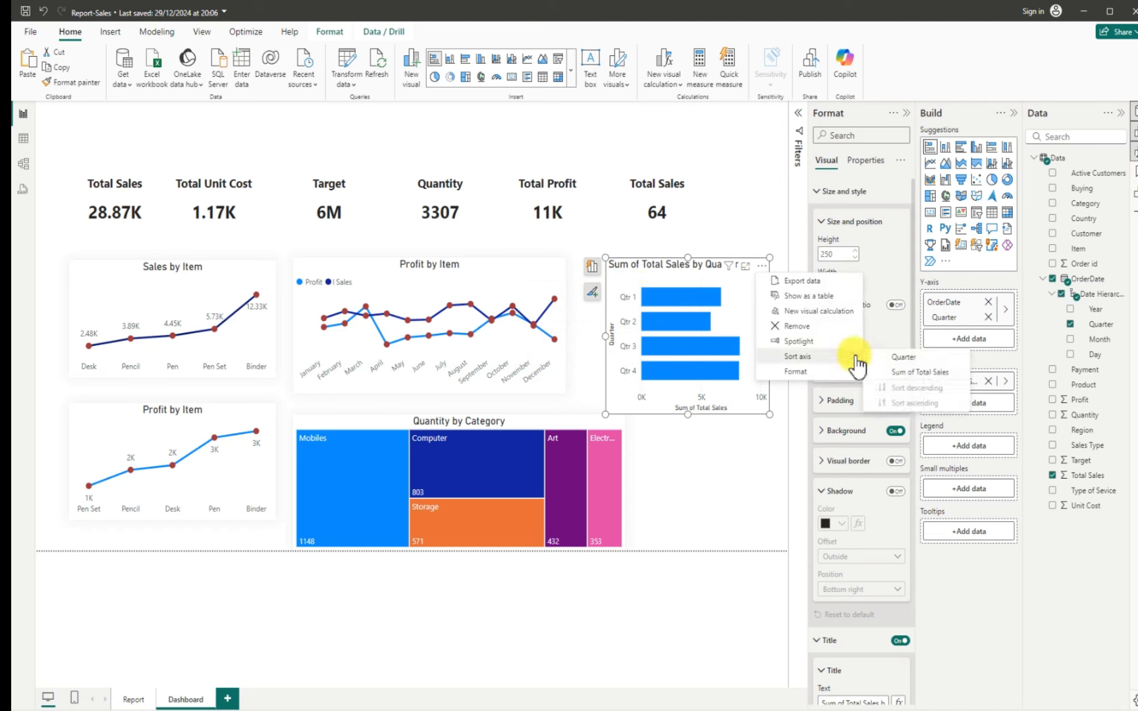
click(910, 359)
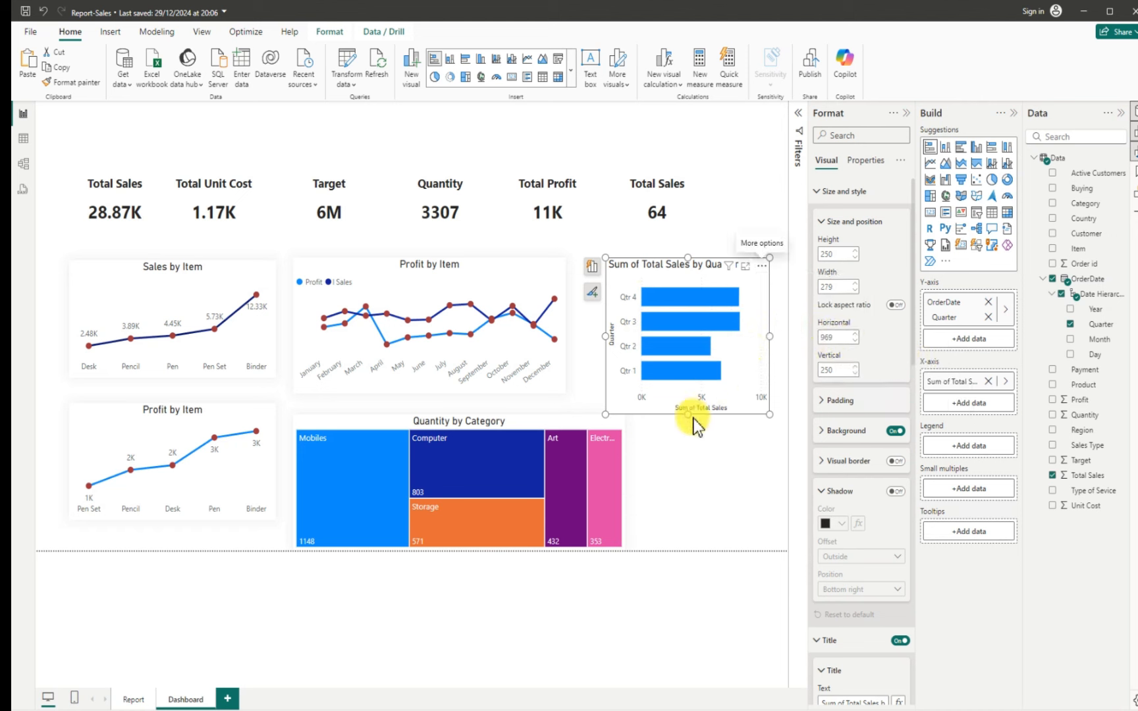
Increase the quarterly bar chart's height to about 273 and move it up and left to about horizontal 927, vertical 228
drag(687, 414, 685, 430)
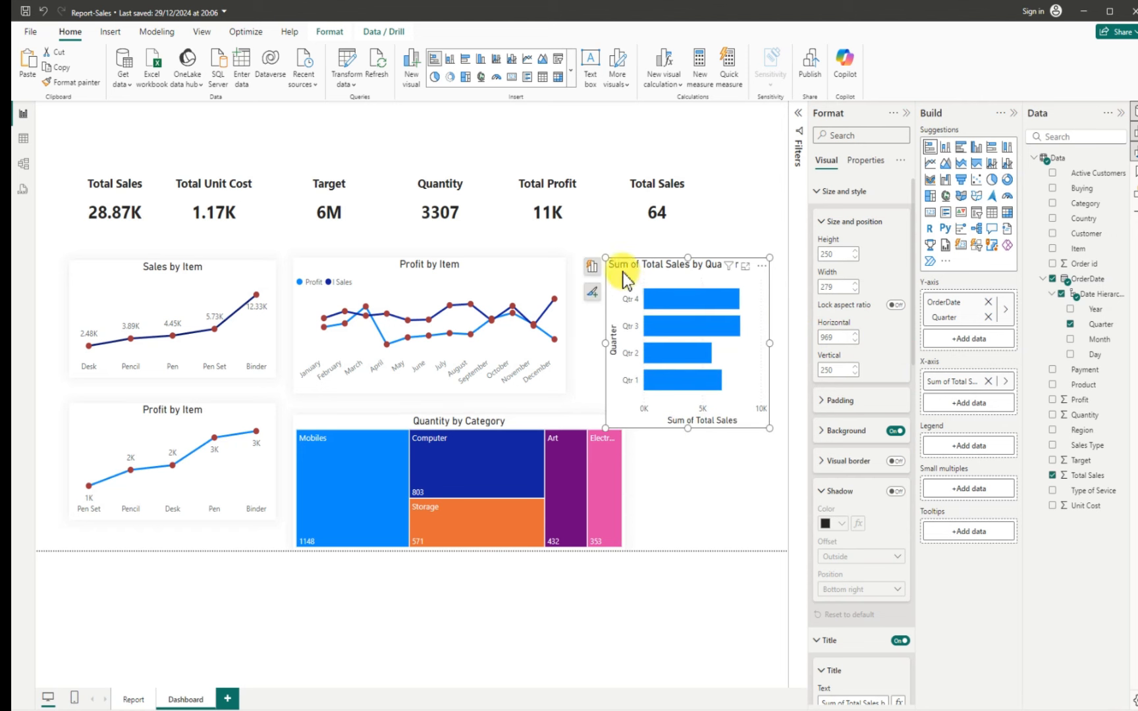
drag(622, 274, 597, 260)
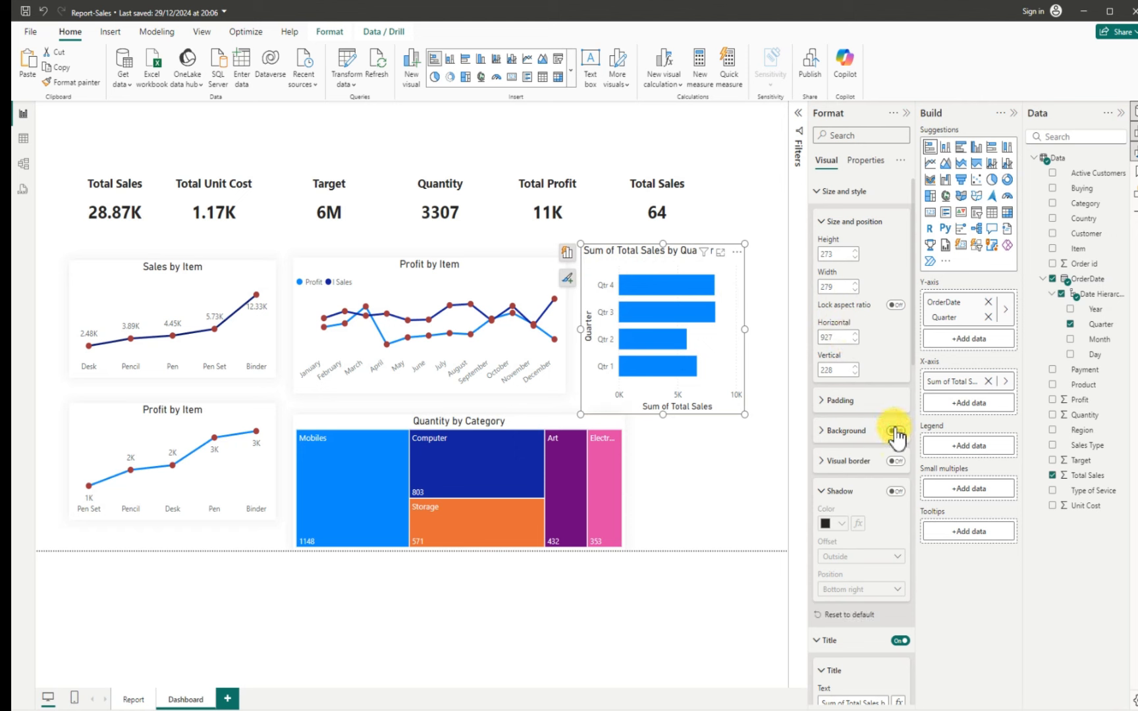
Turn off the quarterly bar chart's background and give it a light grey shadow positioned Center
click(894, 431)
click(895, 492)
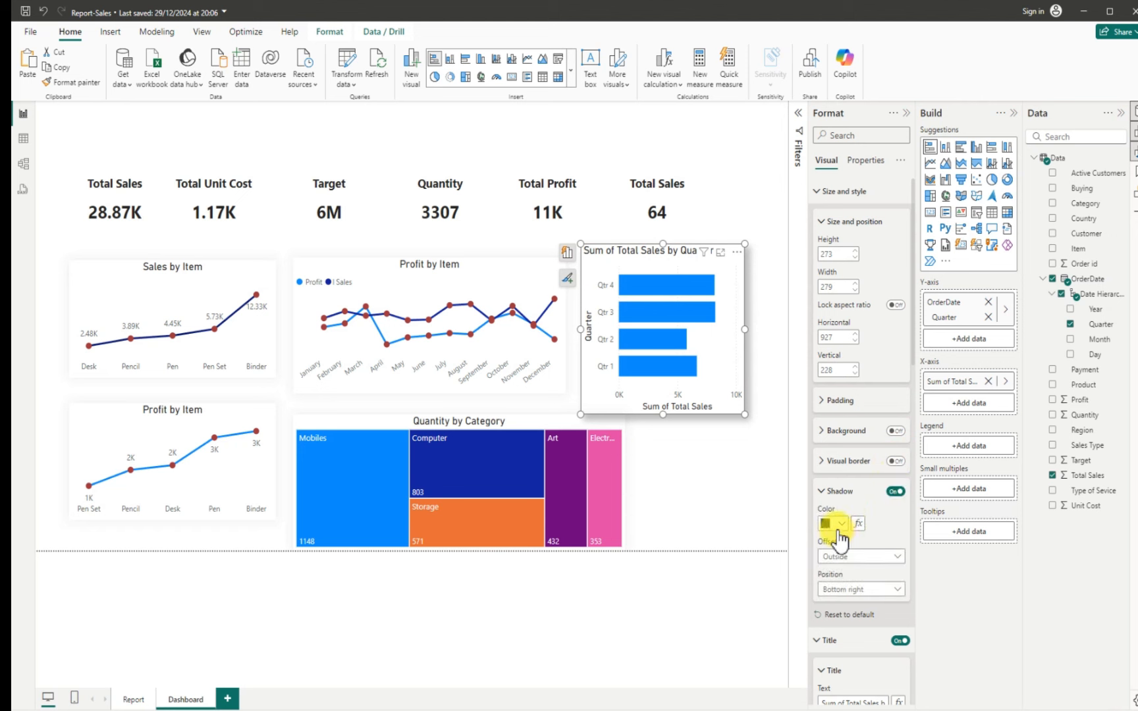
click(840, 523)
click(830, 368)
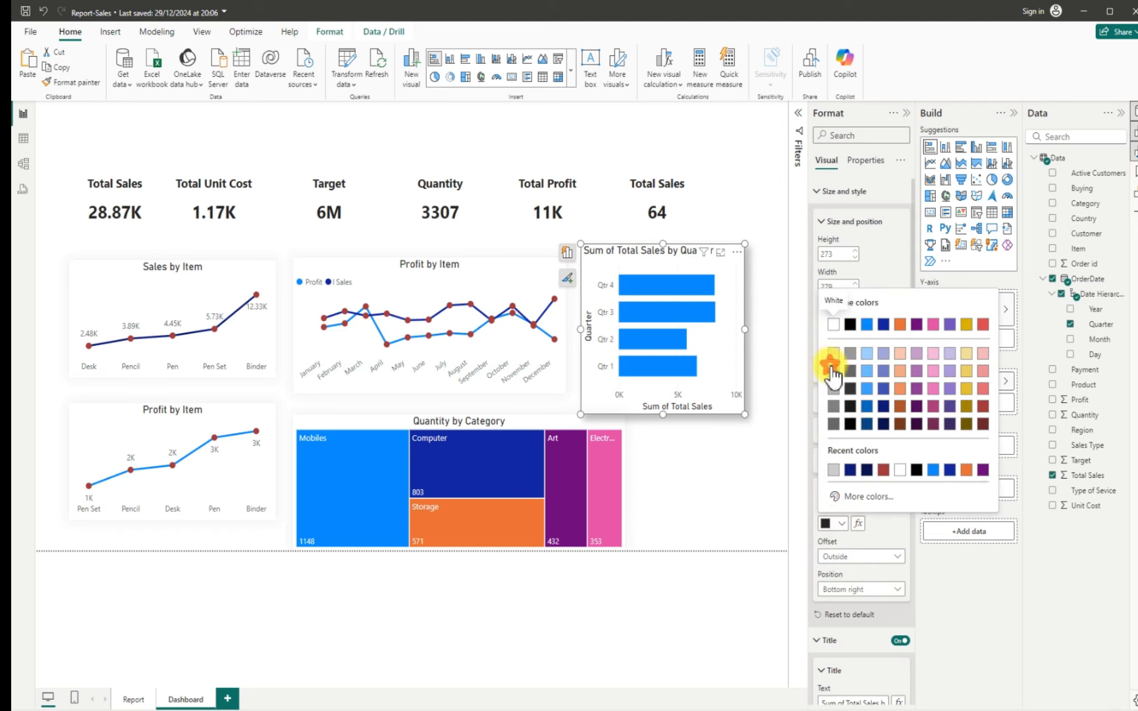
click(857, 590)
click(825, 497)
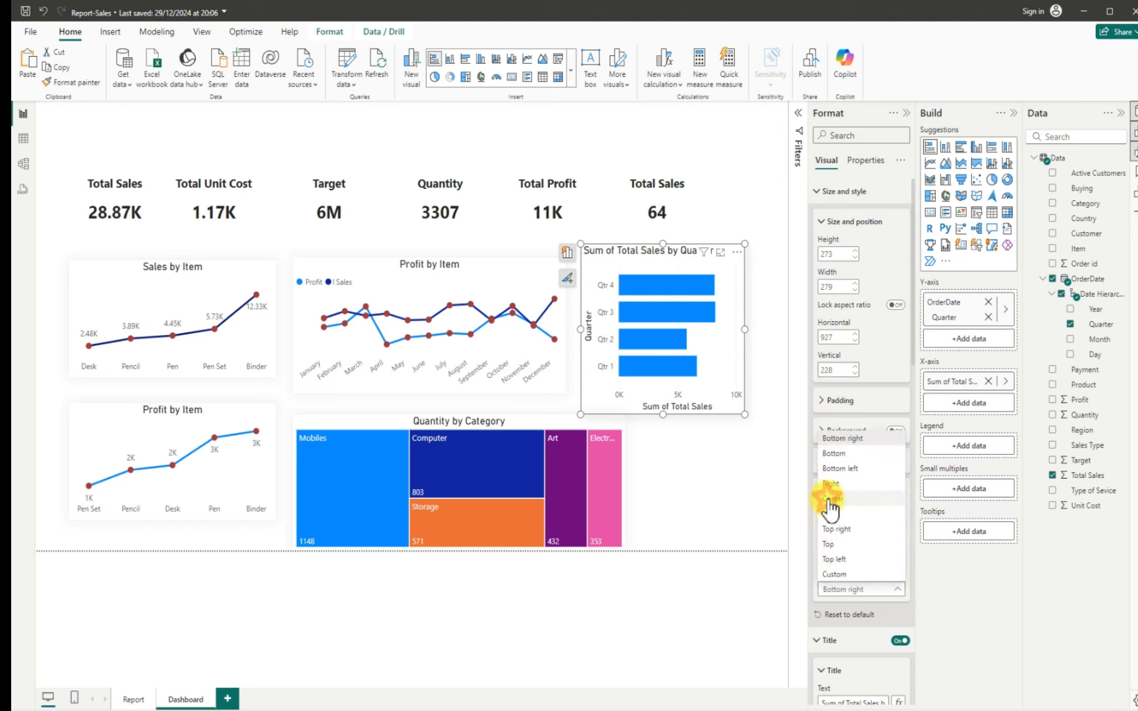
Widen the quarterly bar chart to 321 and give it the centred title "Sales by Quarter"
drag(744, 327, 769, 329)
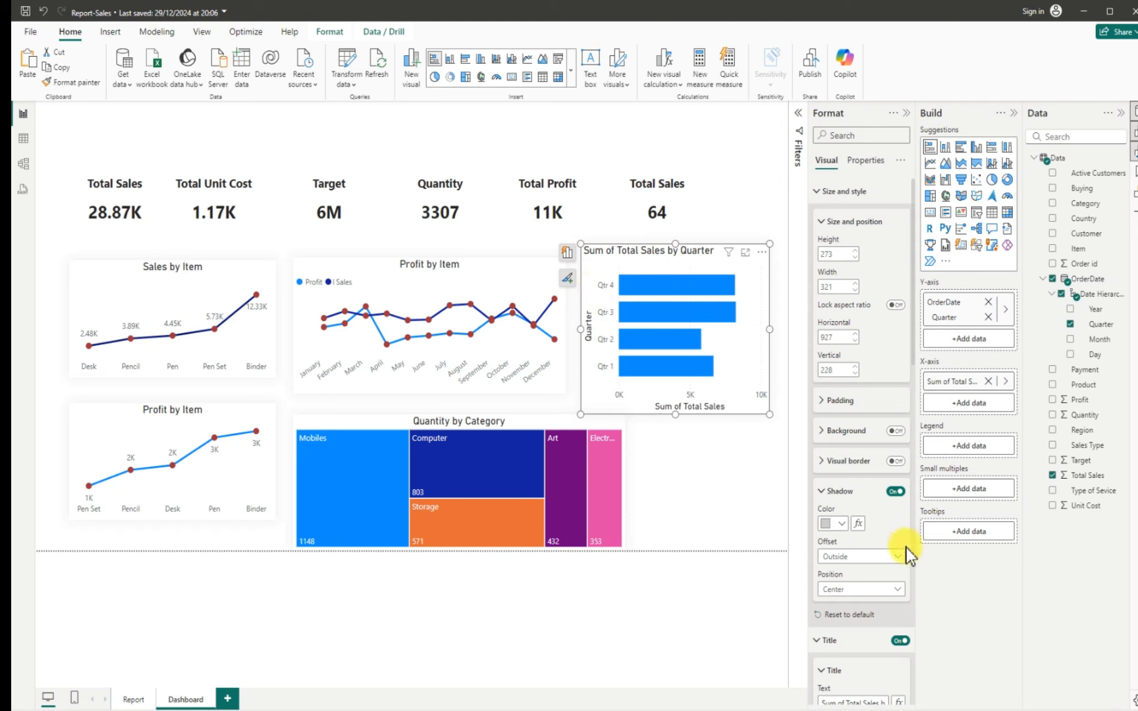
scroll(906, 548, down, 5)
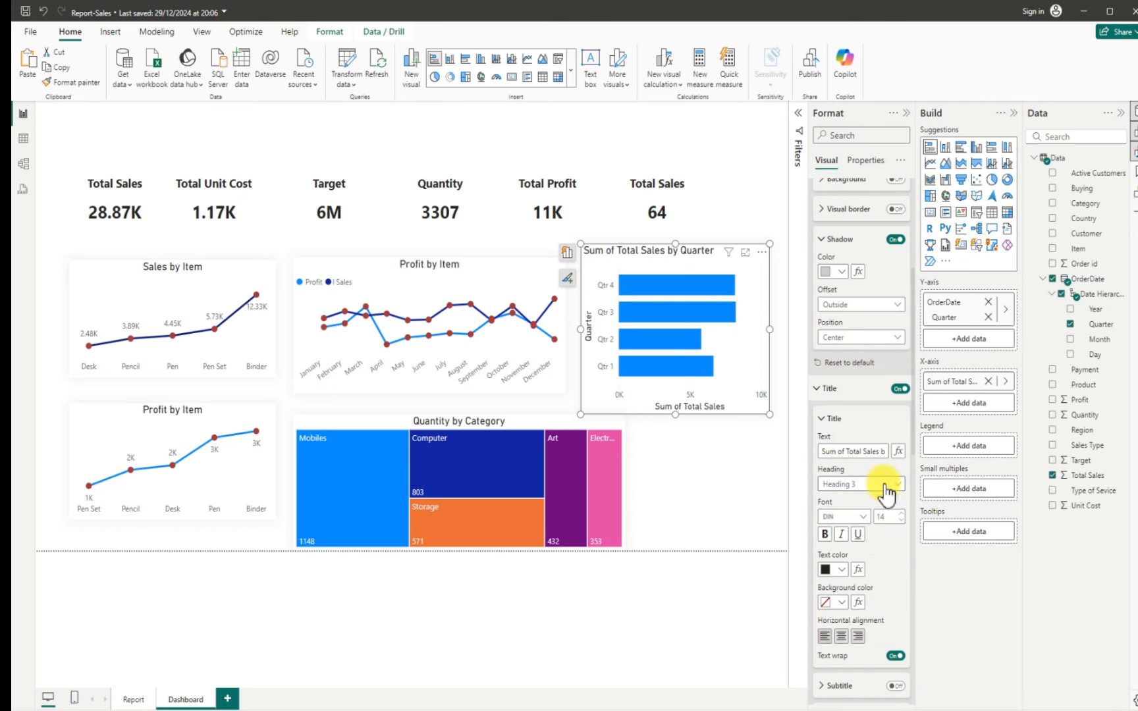
click(863, 450)
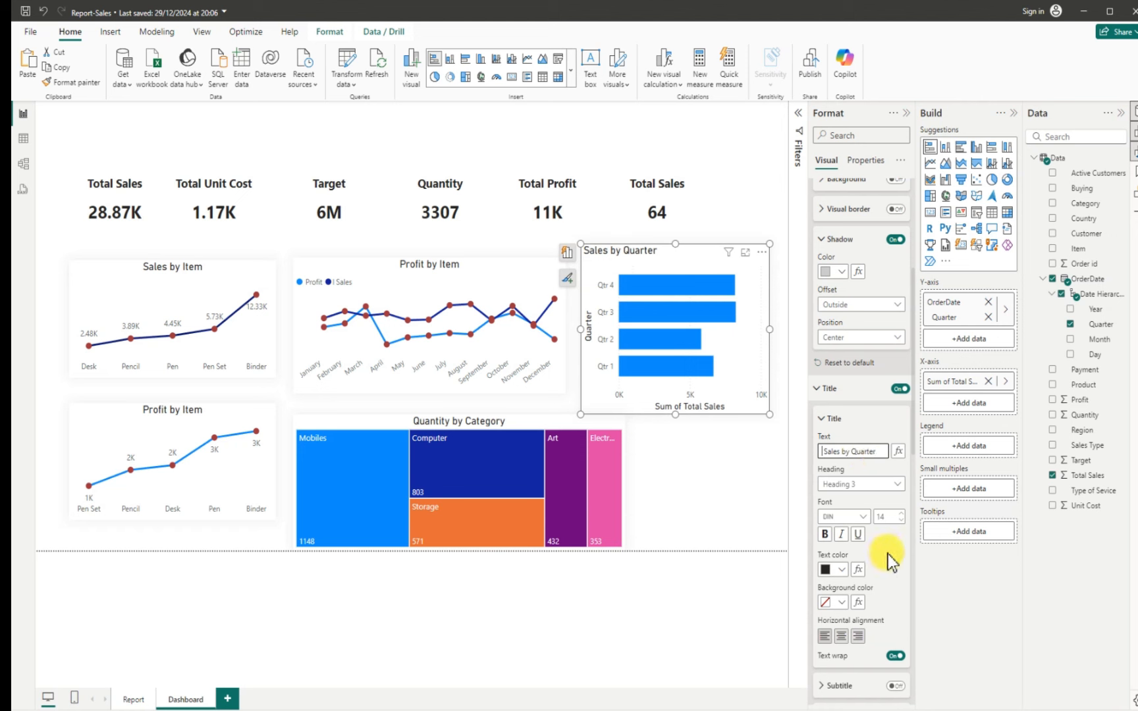
scroll(888, 554, down, 3)
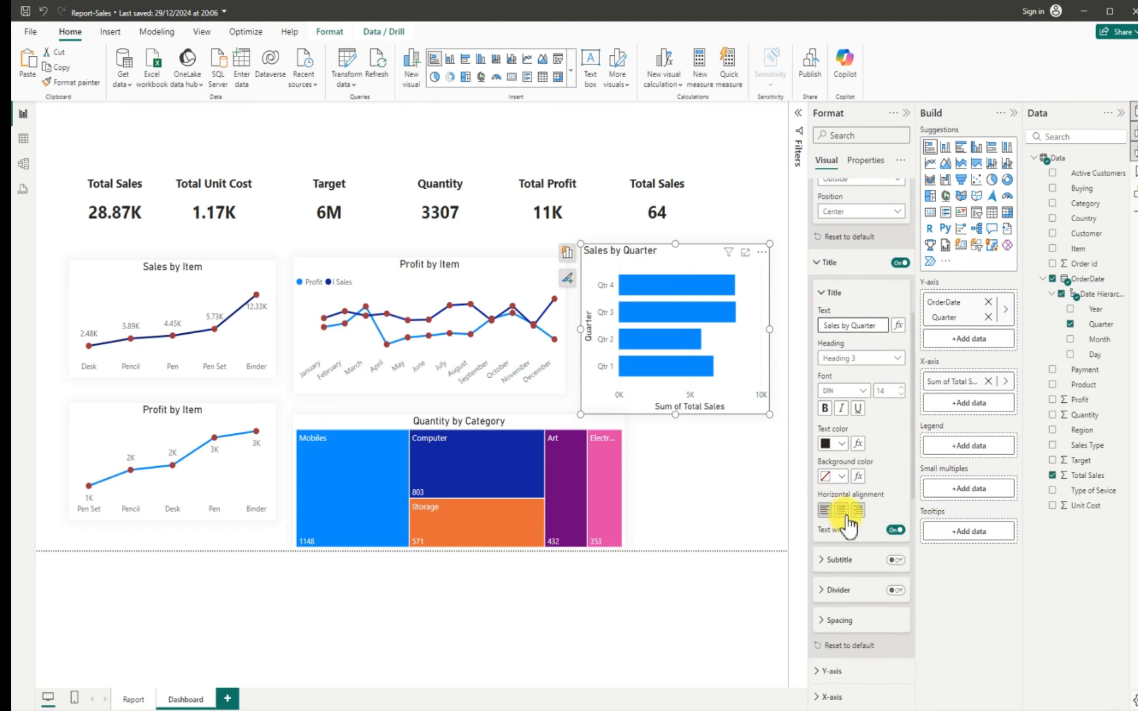
click(842, 511)
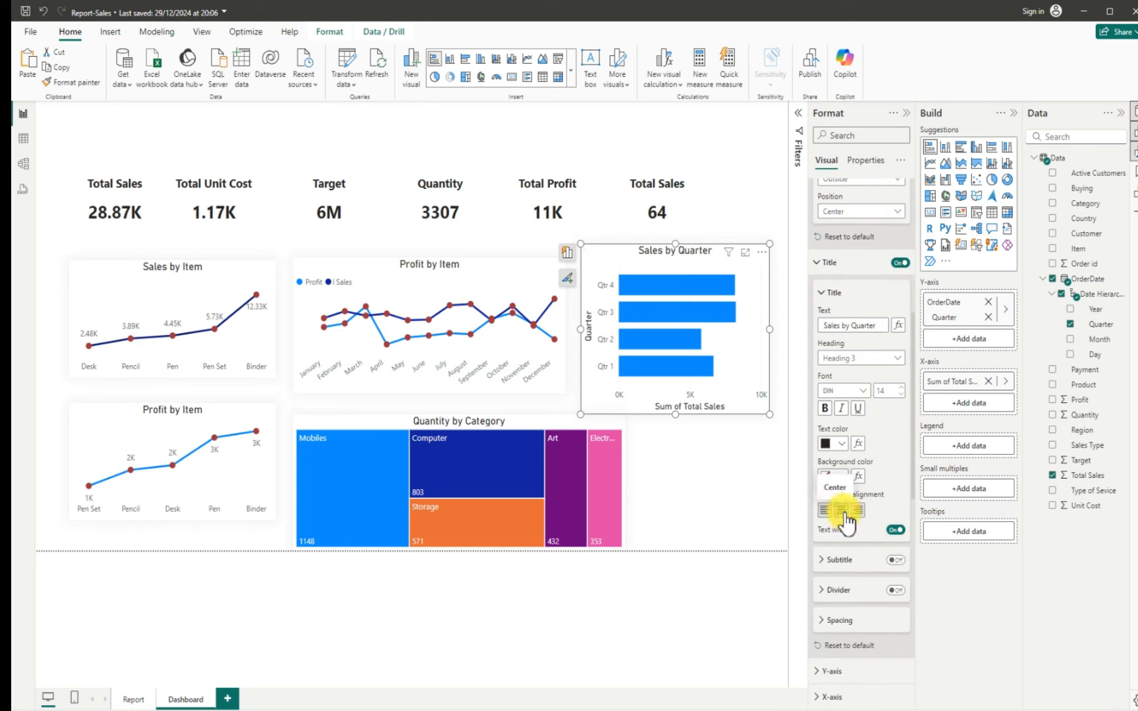
Turn off the vertical gridlines of the Sales by Quarter bar chart
scroll(854, 543, down, 5)
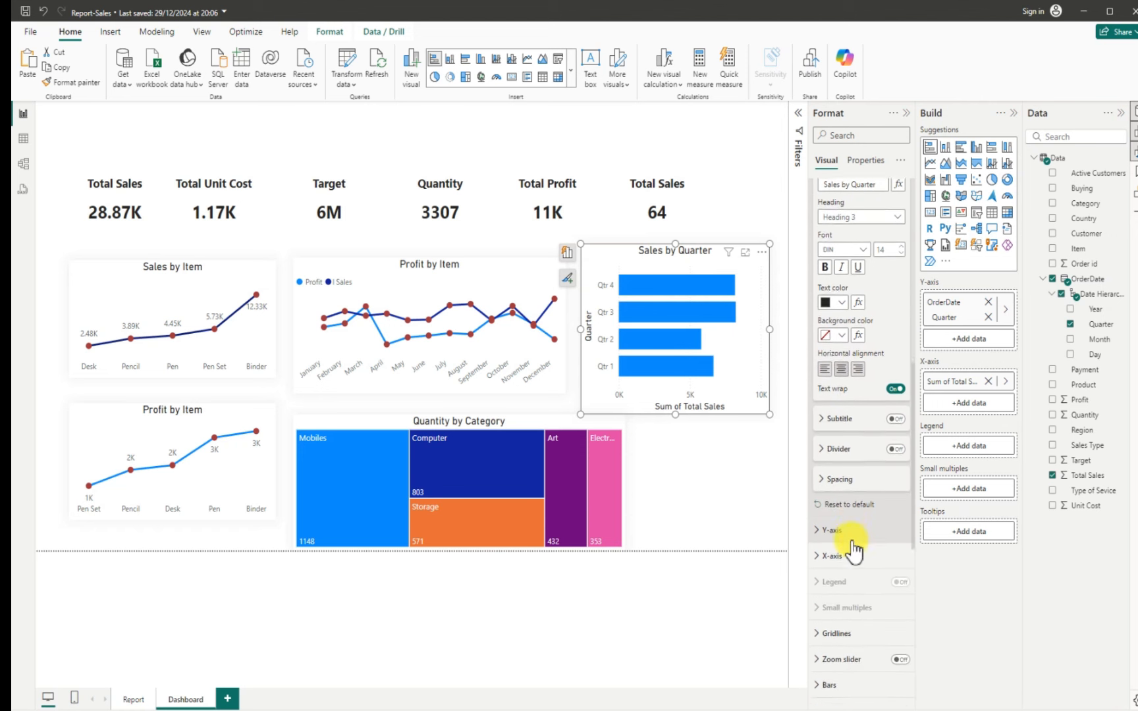
scroll(848, 537, down, 5)
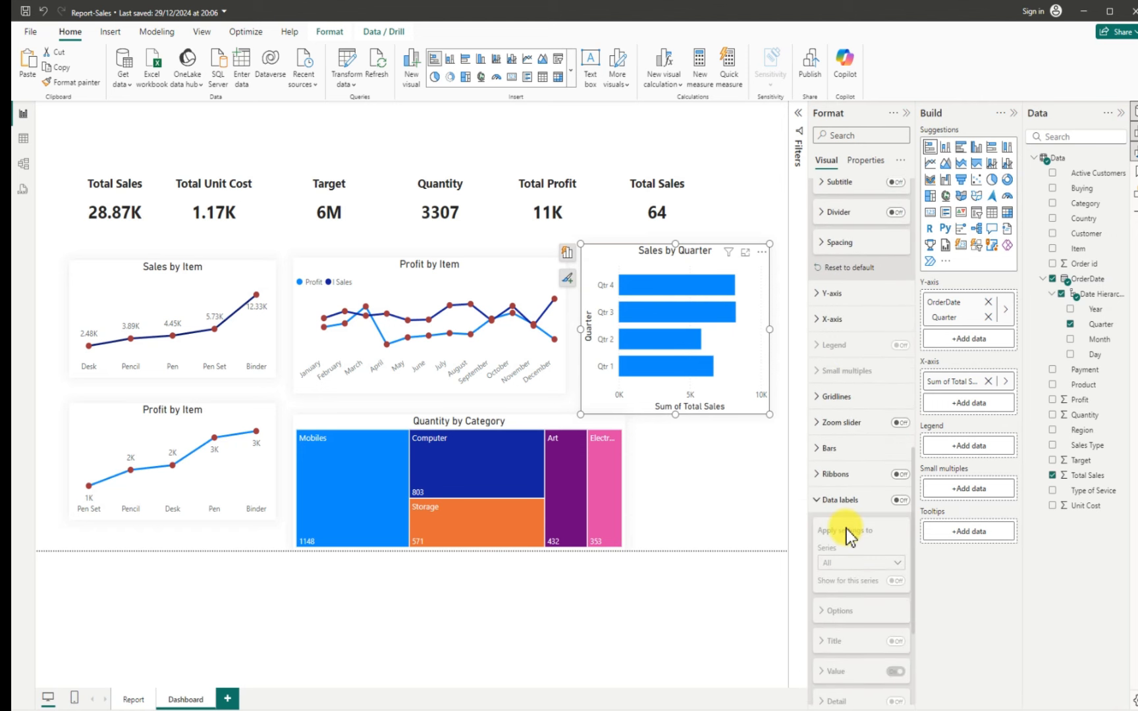
click(819, 409)
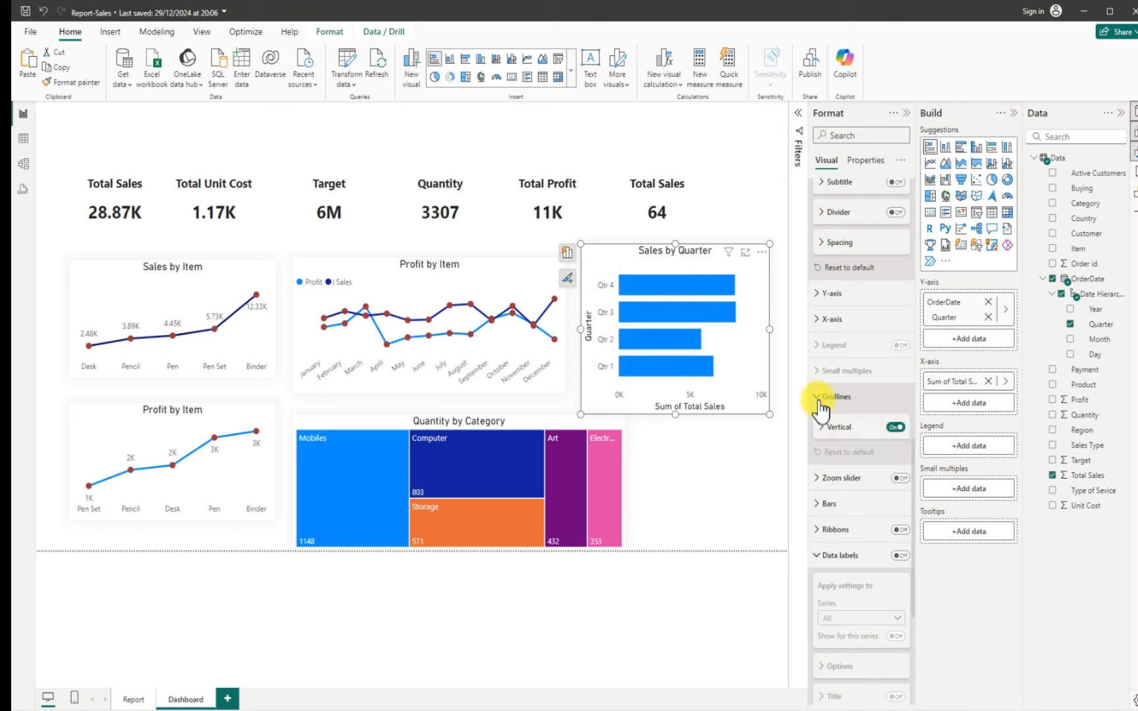
click(895, 428)
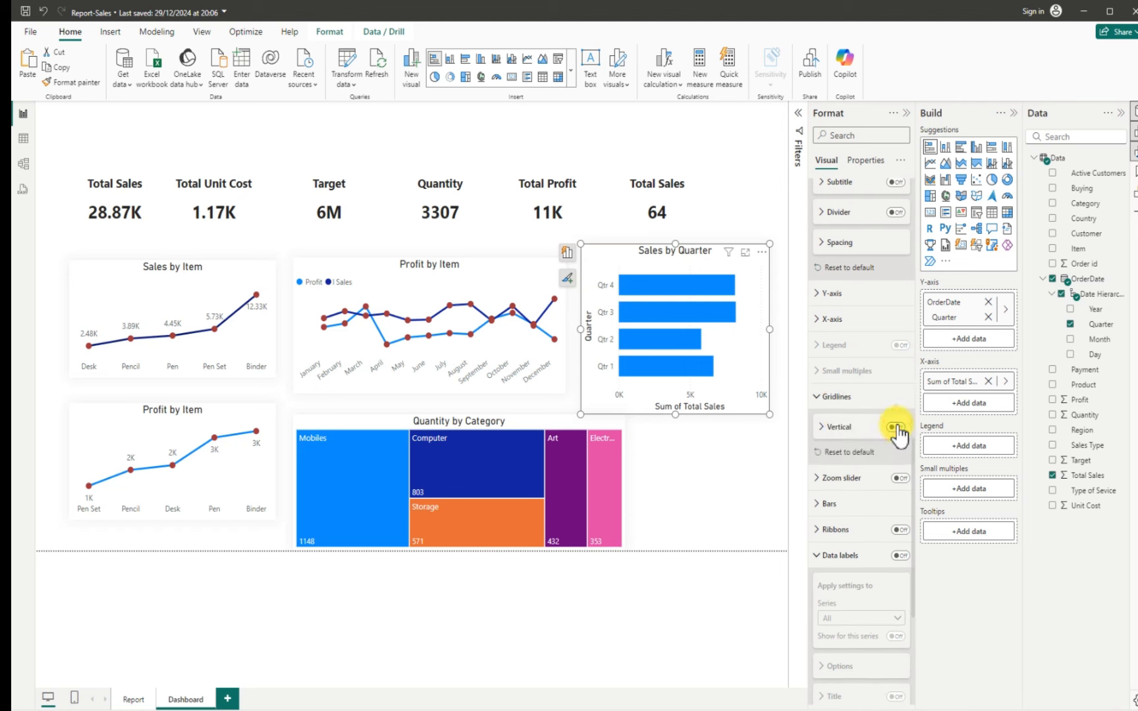
click(818, 395)
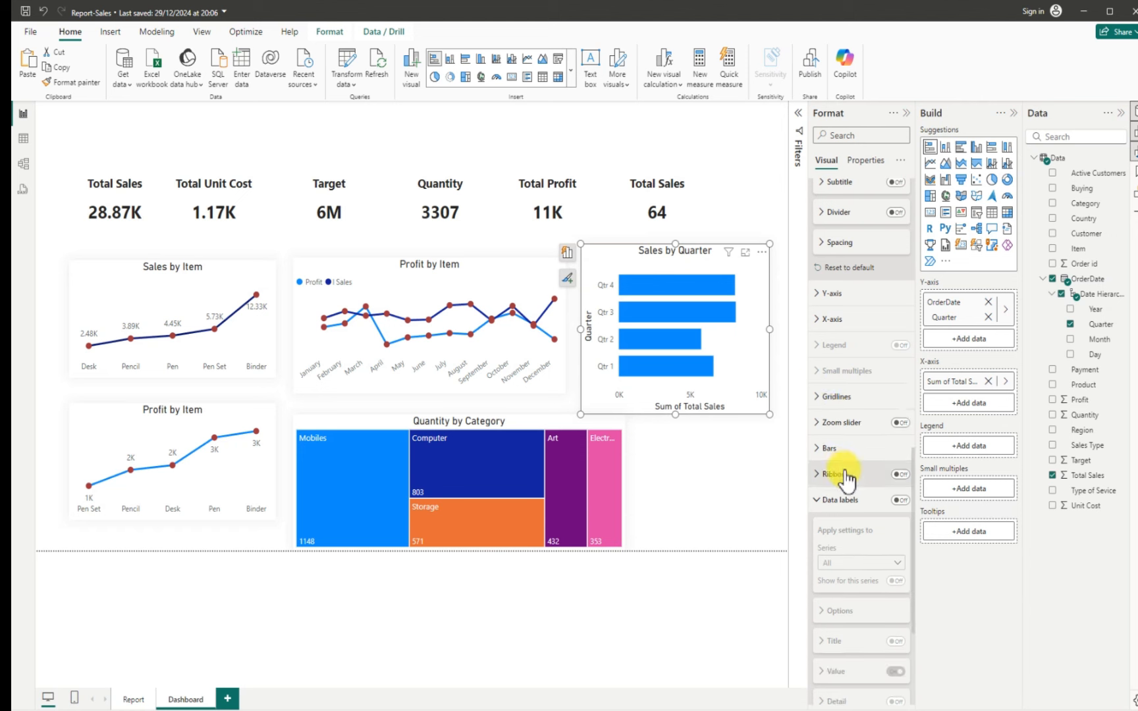
Turn on data labels for the Sales by Quarter chart and extend its lower edge slightly downward
scroll(844, 486, down, 3)
scroll(844, 489, down, 2)
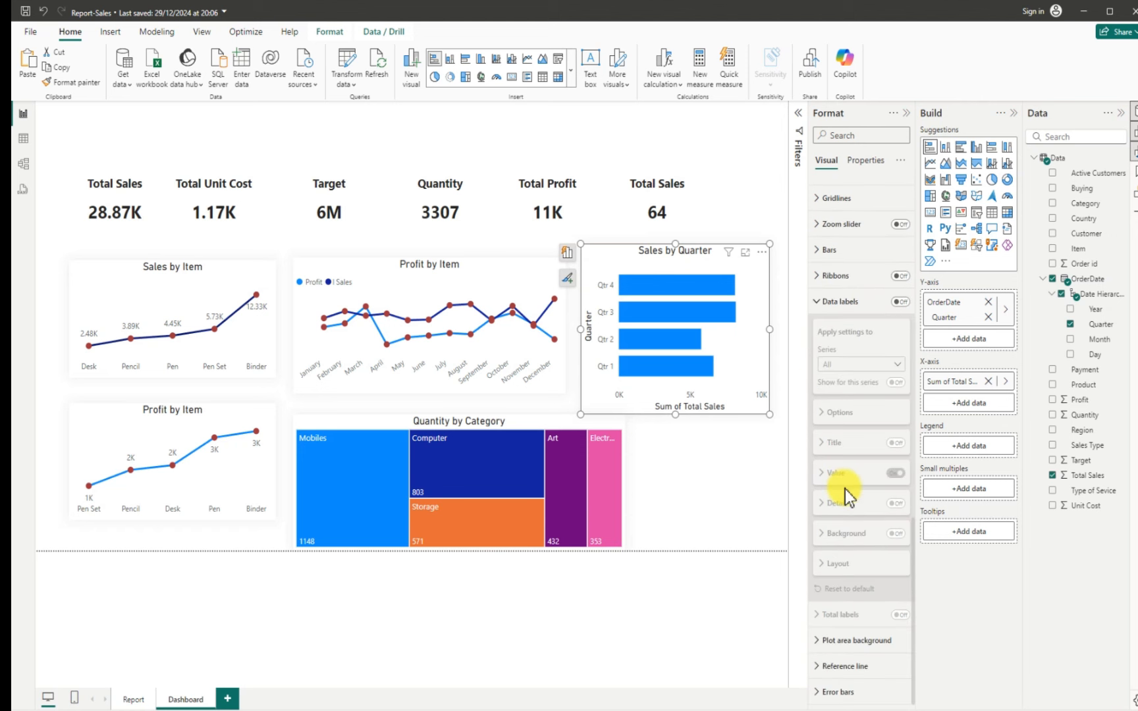
scroll(844, 491, up, 4)
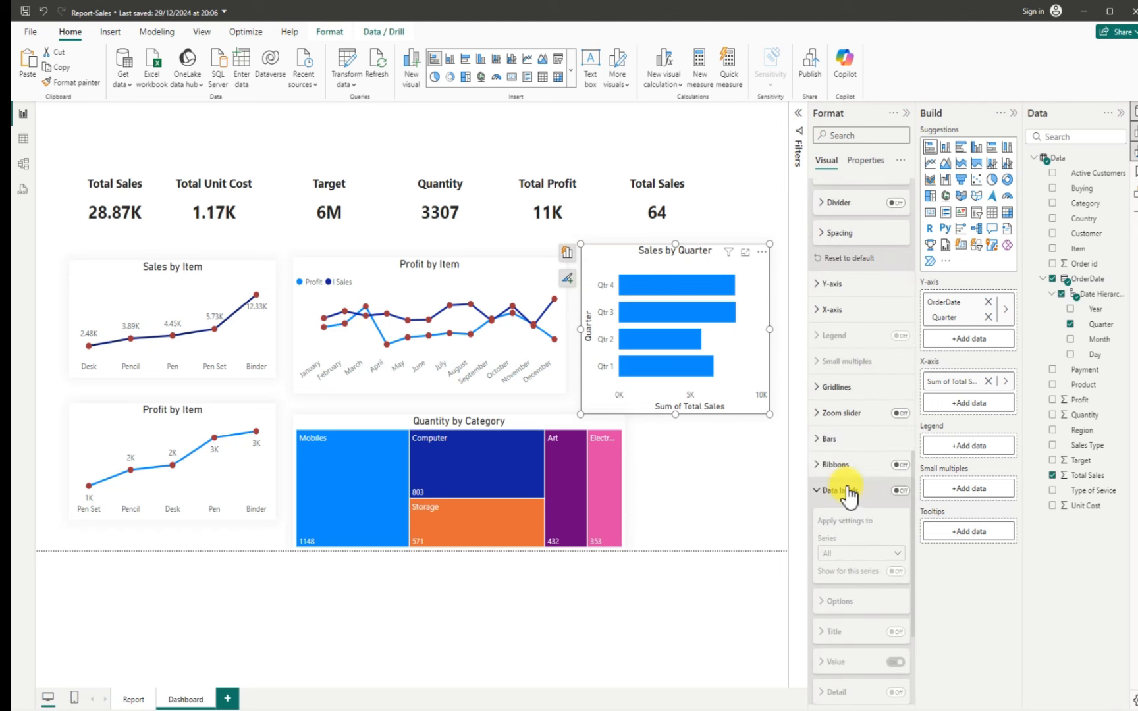
scroll(855, 487, up, 2)
scroll(855, 486, up, 5)
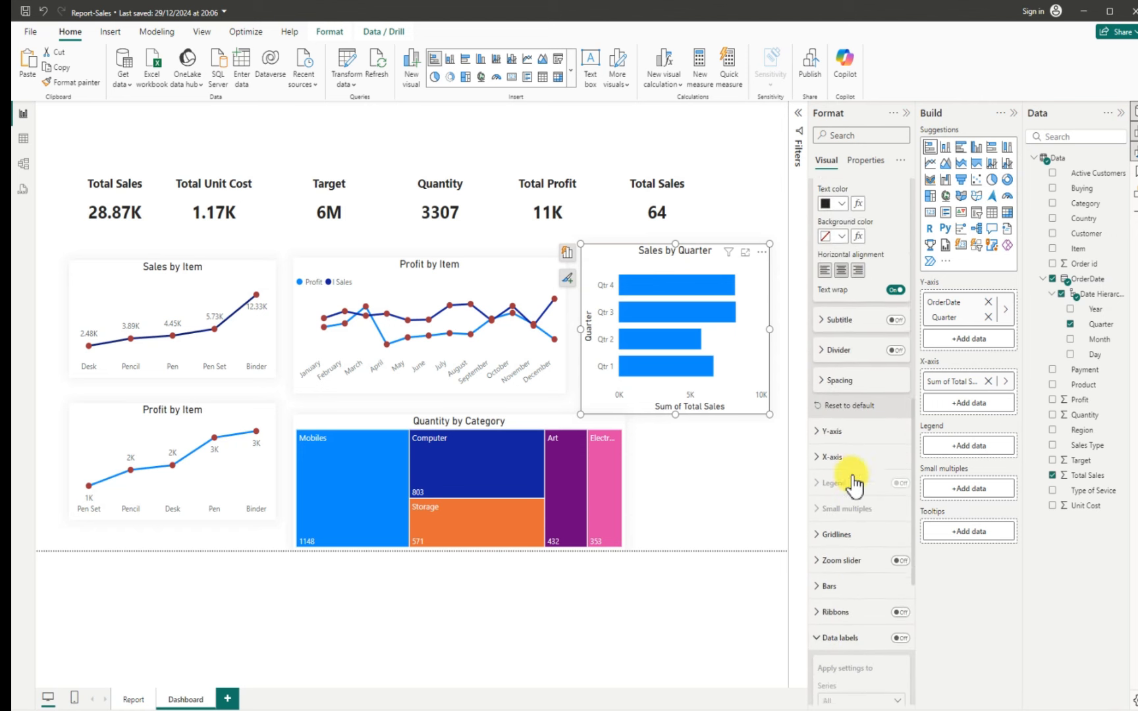
scroll(856, 461, up, 7)
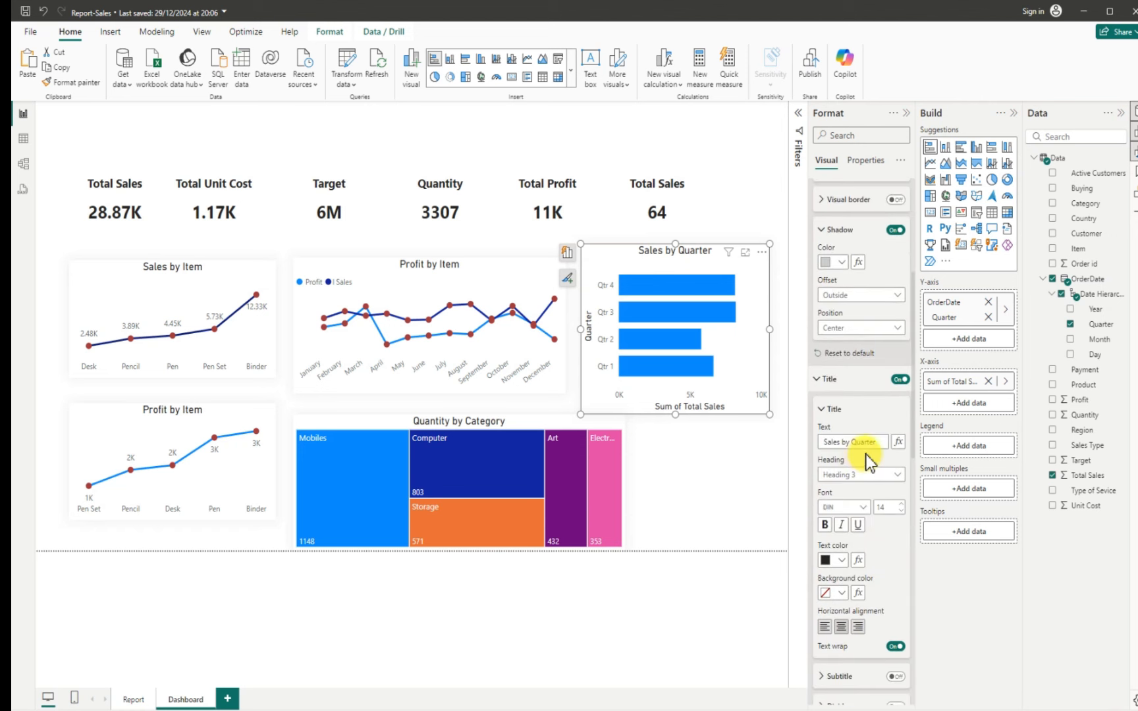
scroll(860, 449, up, 1)
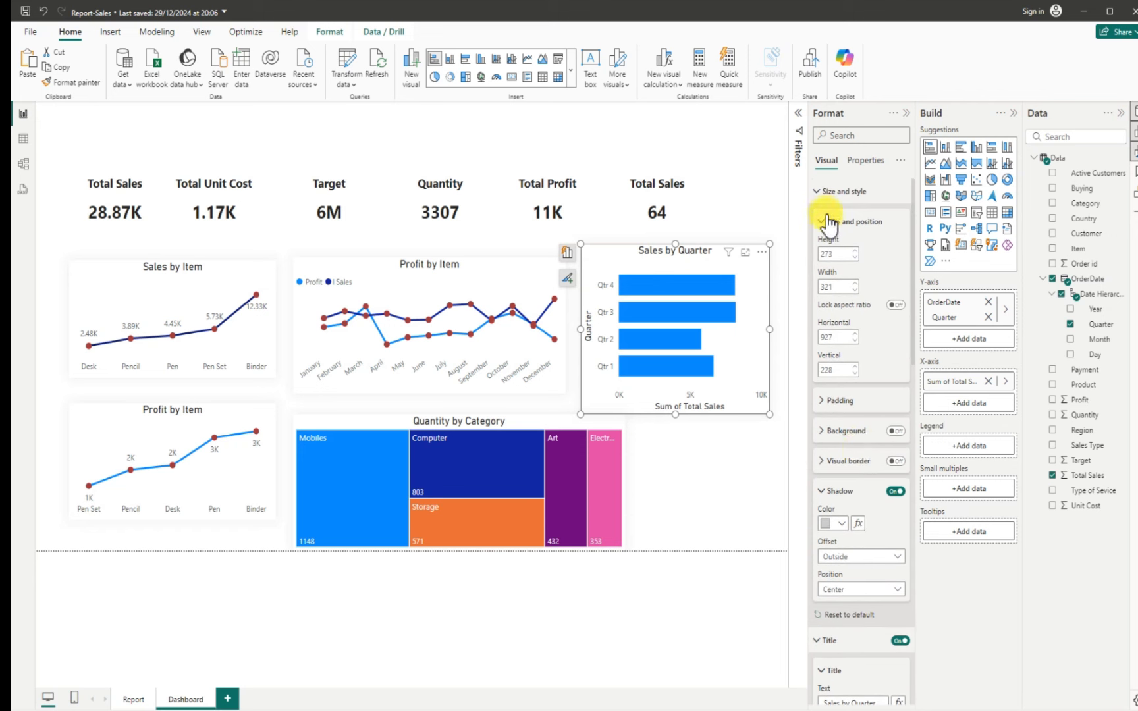
click(818, 192)
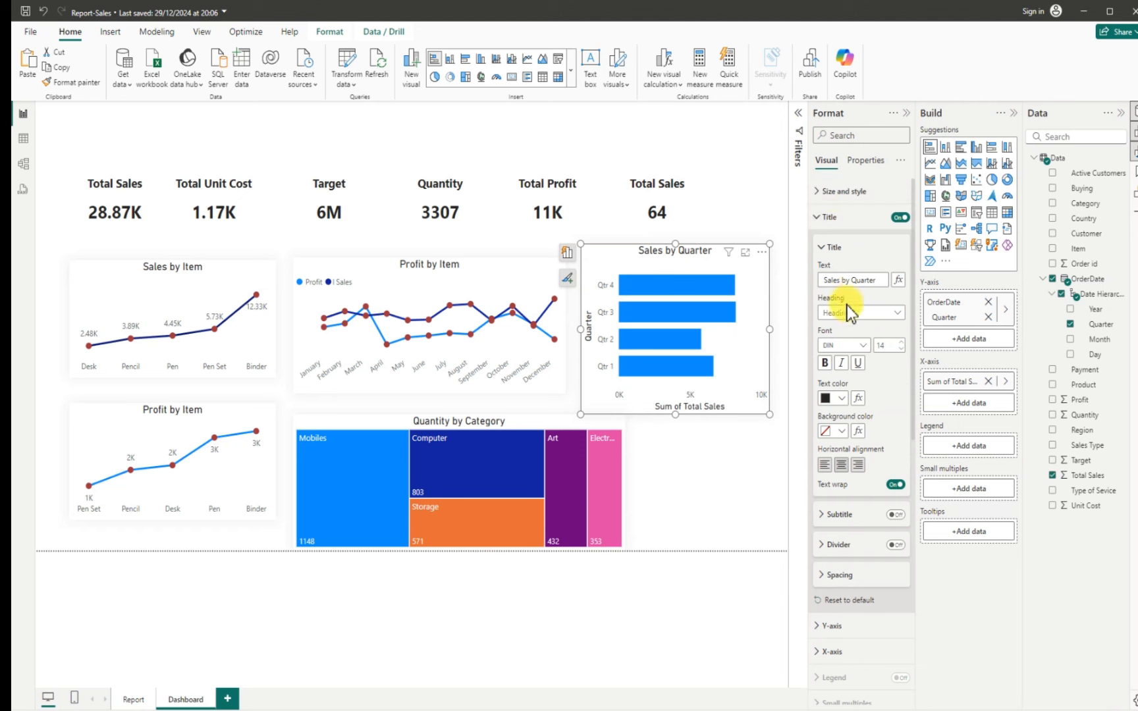
click(823, 218)
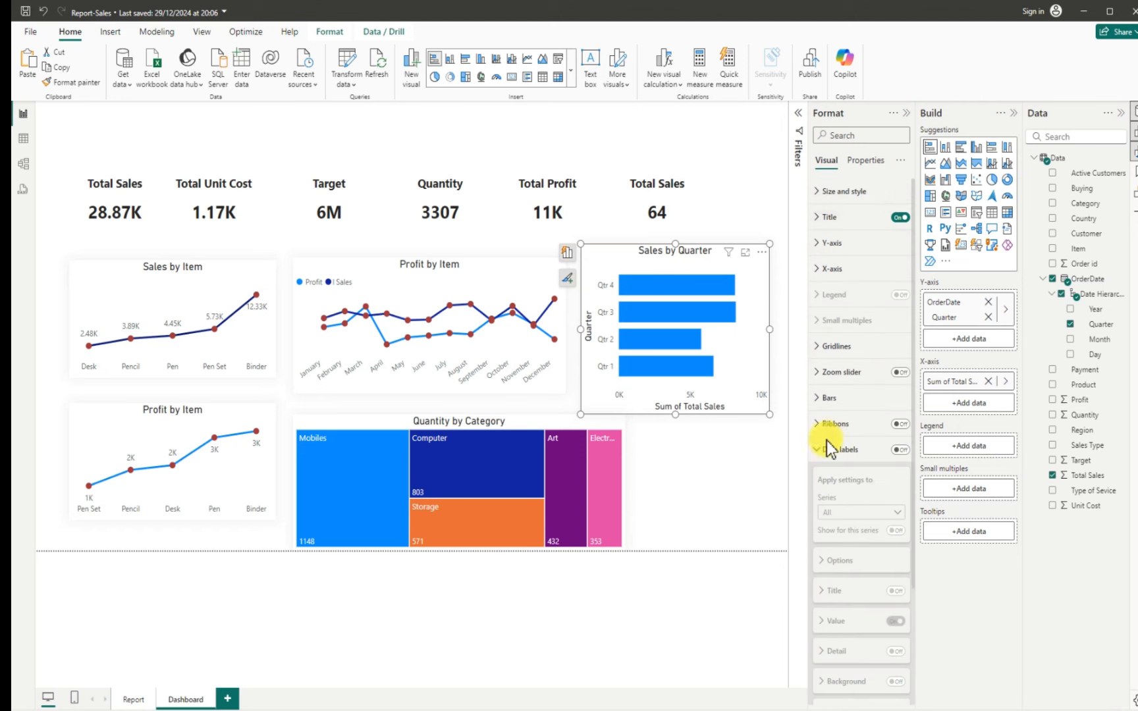
click(899, 450)
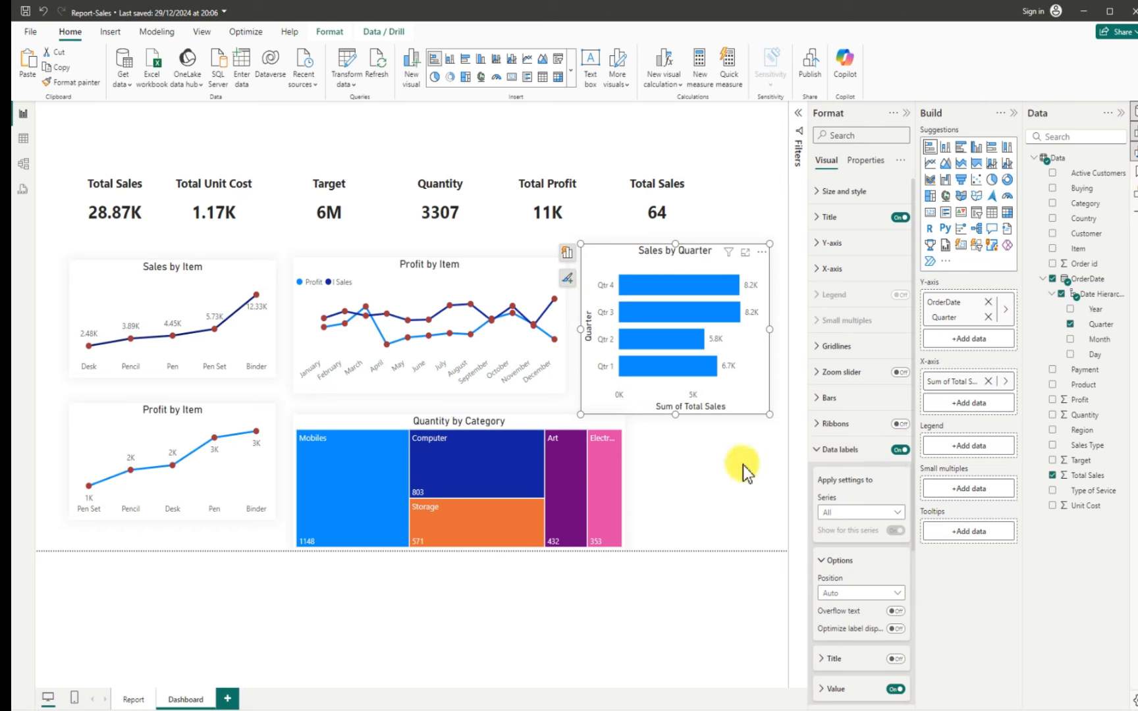
drag(675, 414, 675, 423)
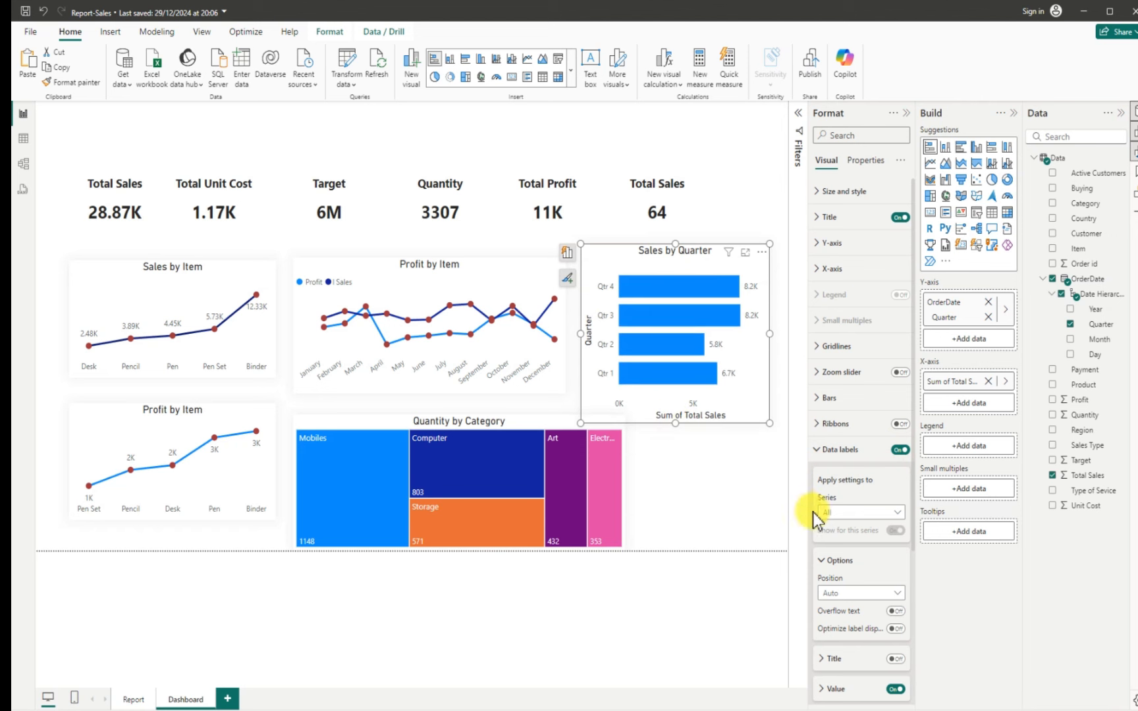
Hide the Y-axis title of the Sales by Quarter chart
scroll(848, 543, down, 2)
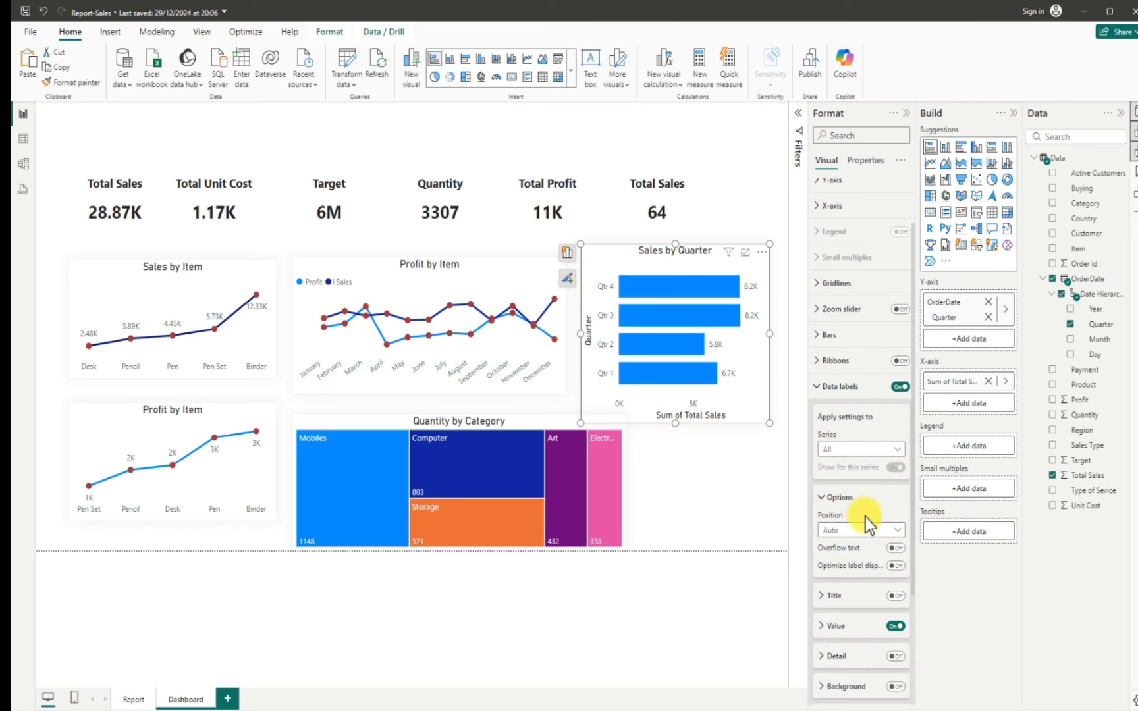
scroll(868, 548, down, 4)
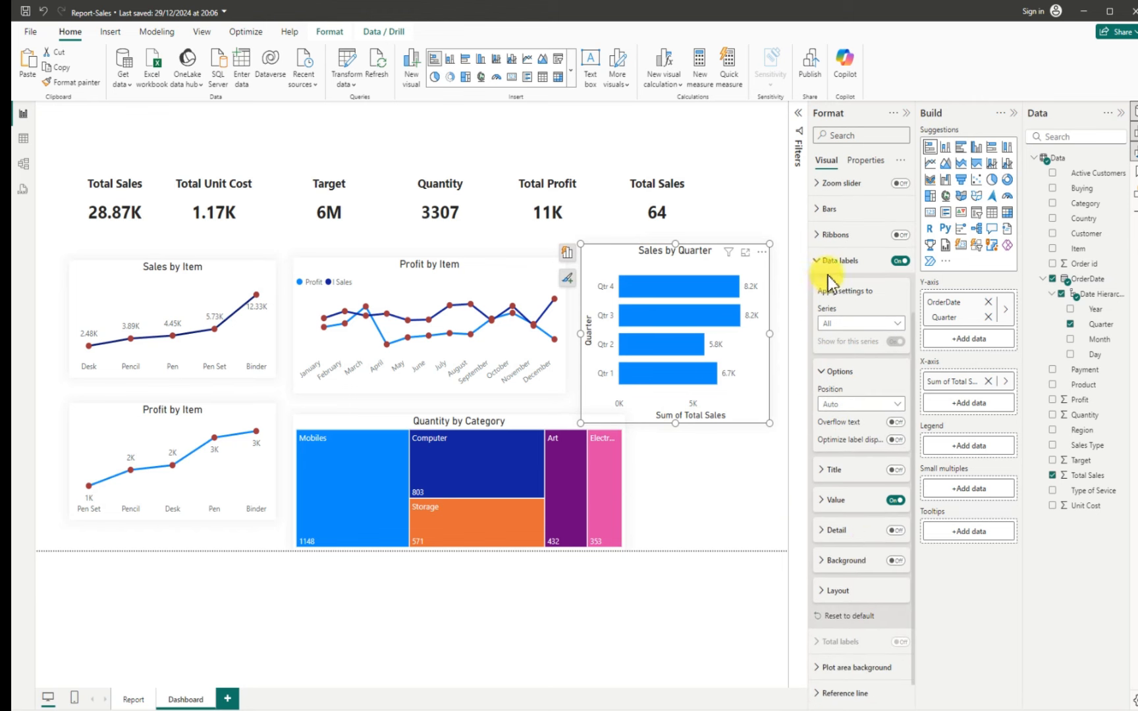
scroll(861, 507, down, 1)
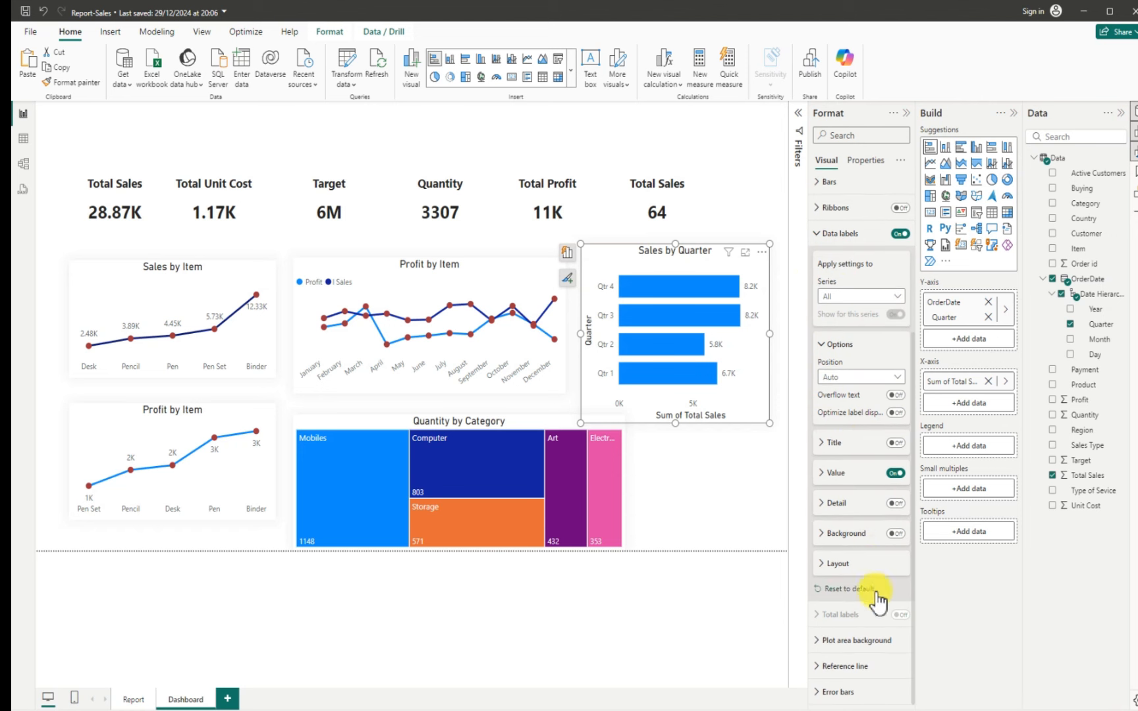
scroll(858, 606, up, 7)
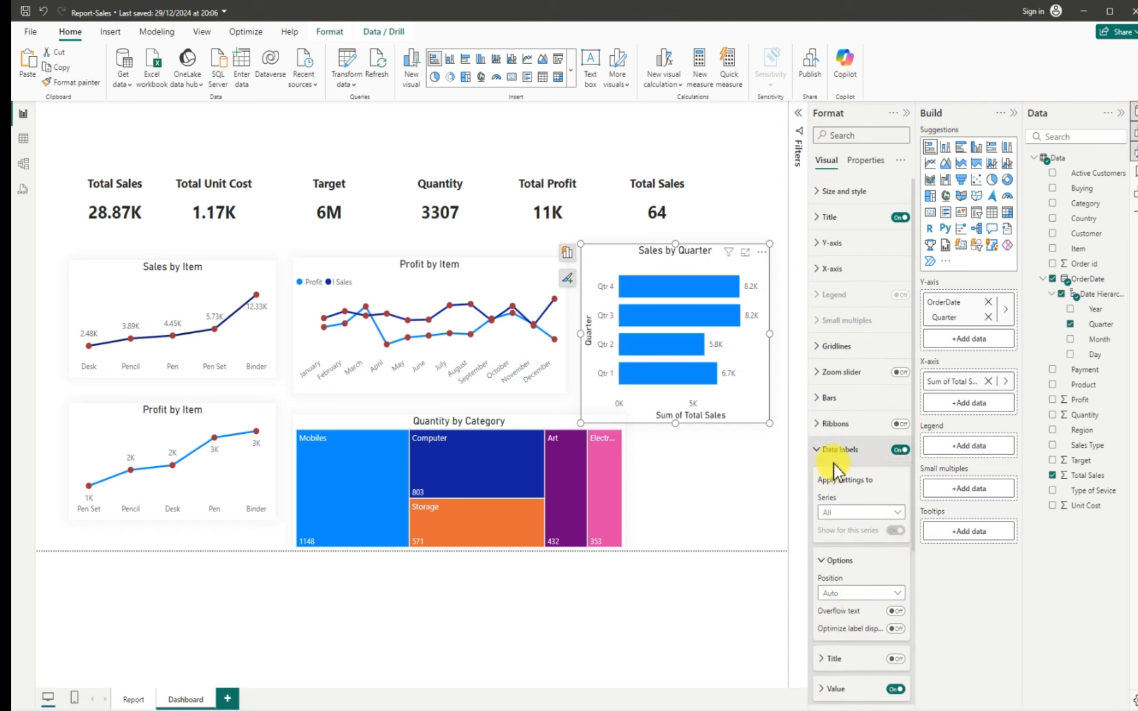
click(817, 242)
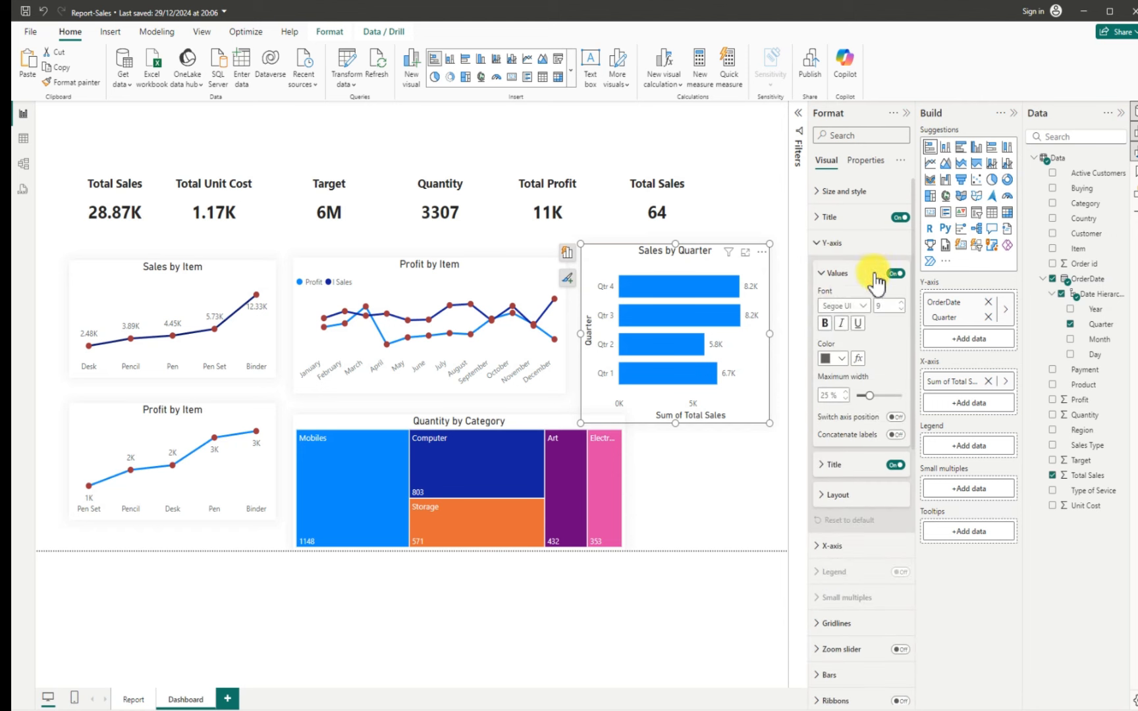
click(895, 464)
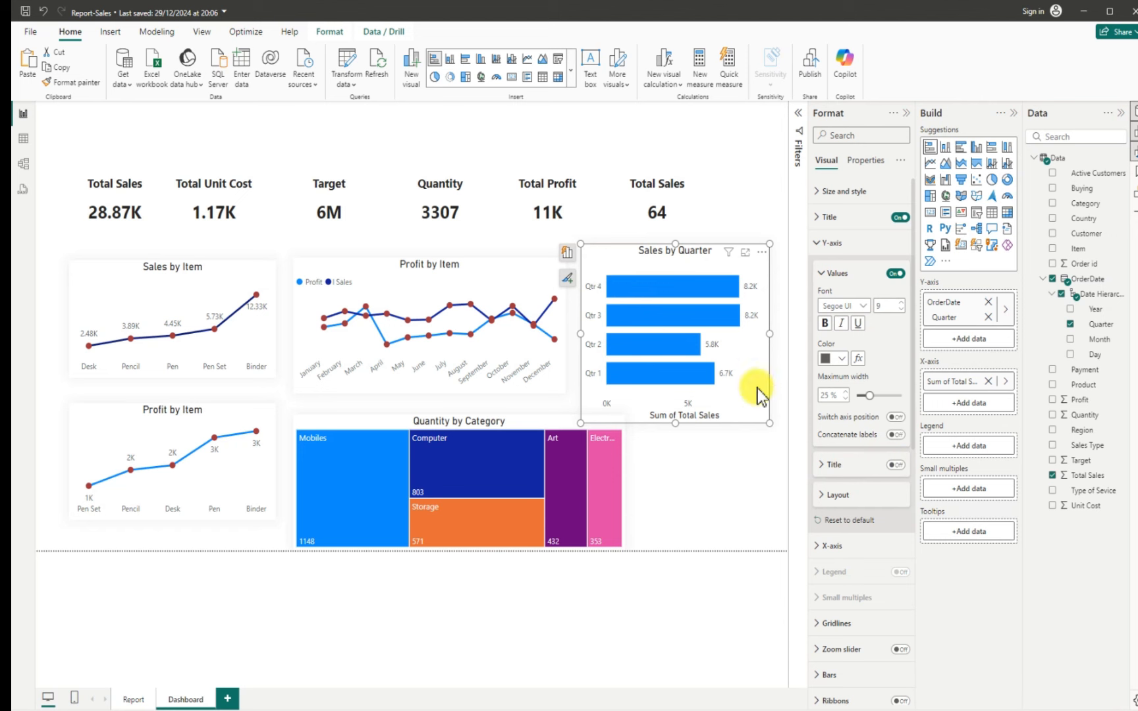
click(813, 243)
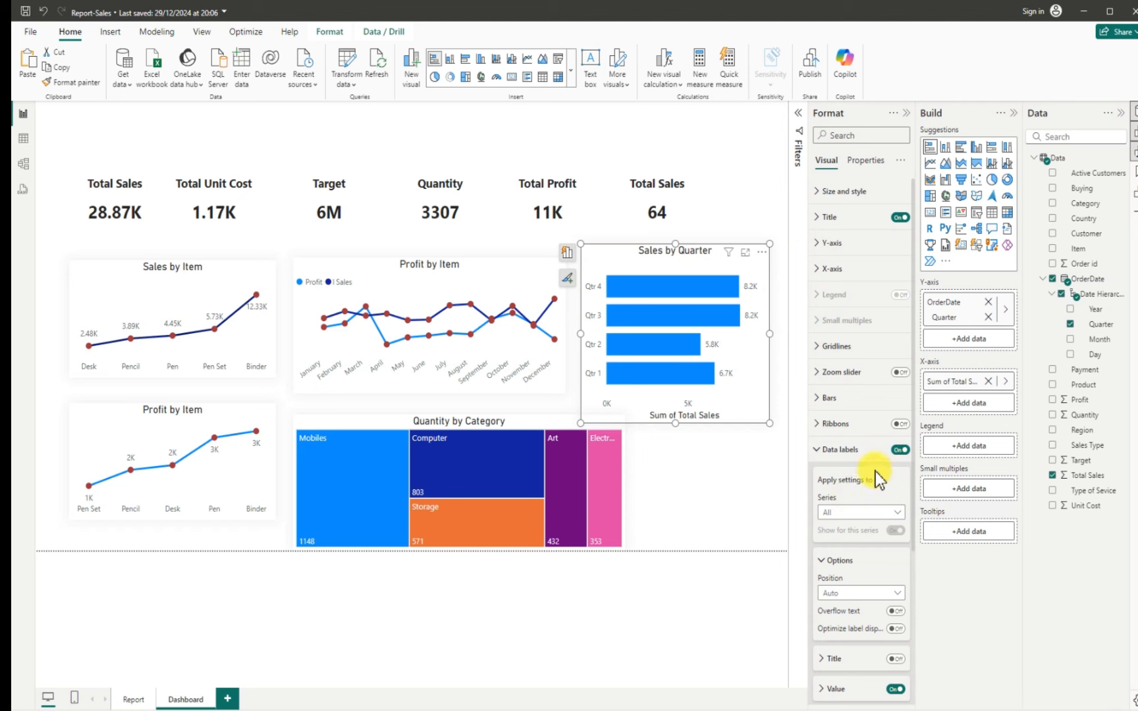
Hide both the X-axis values and the X-axis title of the Sales by Quarter chart, and deselect it
click(814, 267)
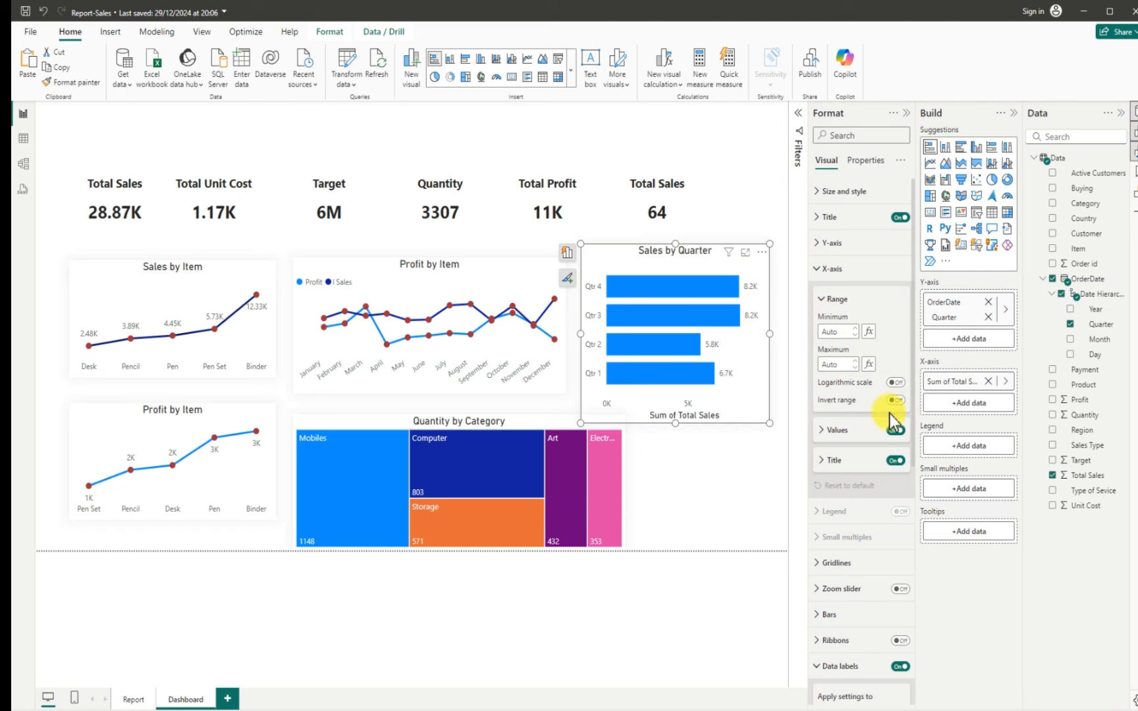
click(896, 430)
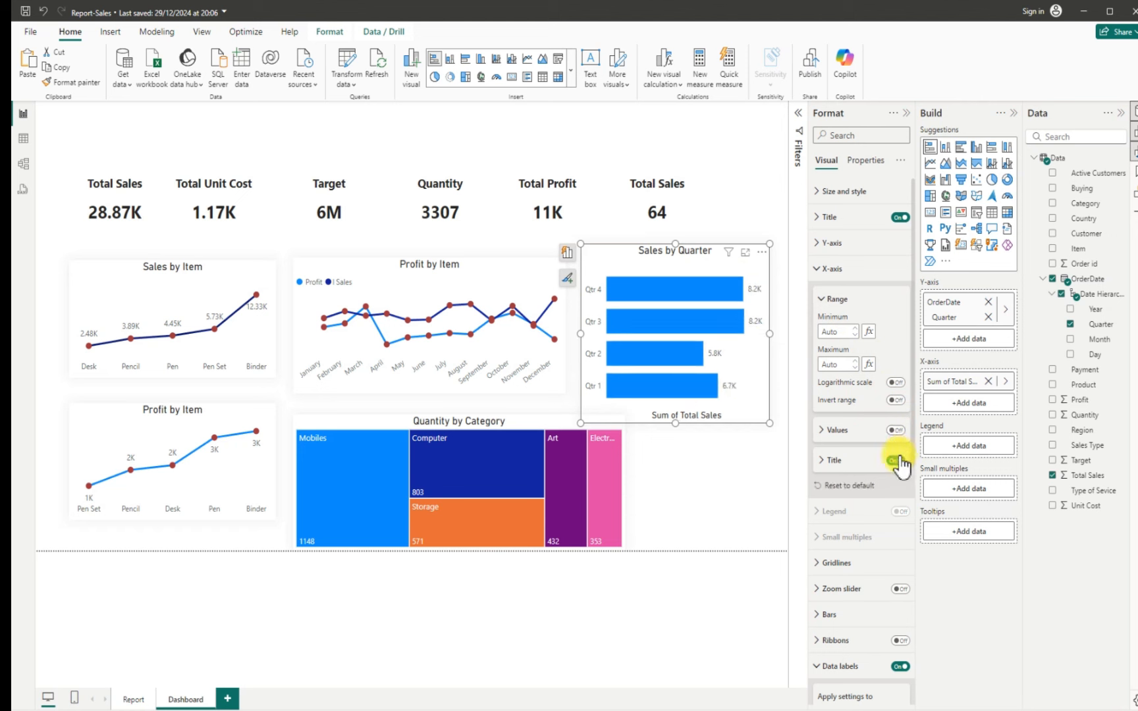
click(896, 460)
click(789, 334)
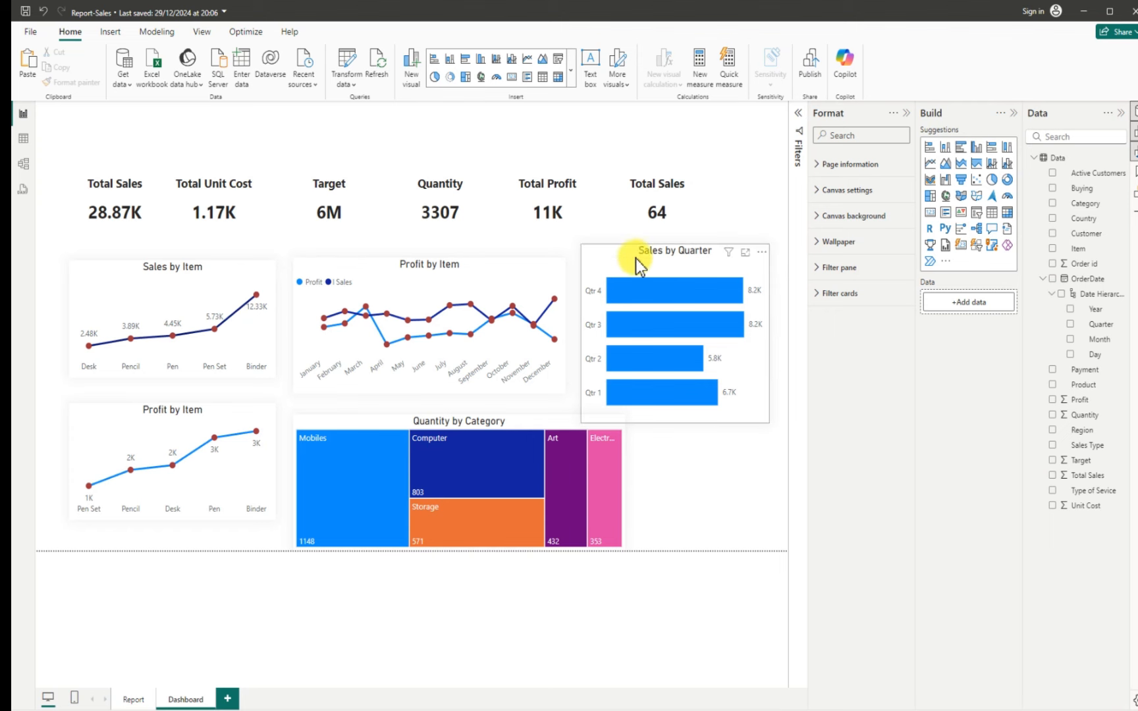
Move the Sales by Quarter chart up and to the left, and insert an enlarged waterfall chart in the freed space beside the treemap
drag(634, 248, 586, 214)
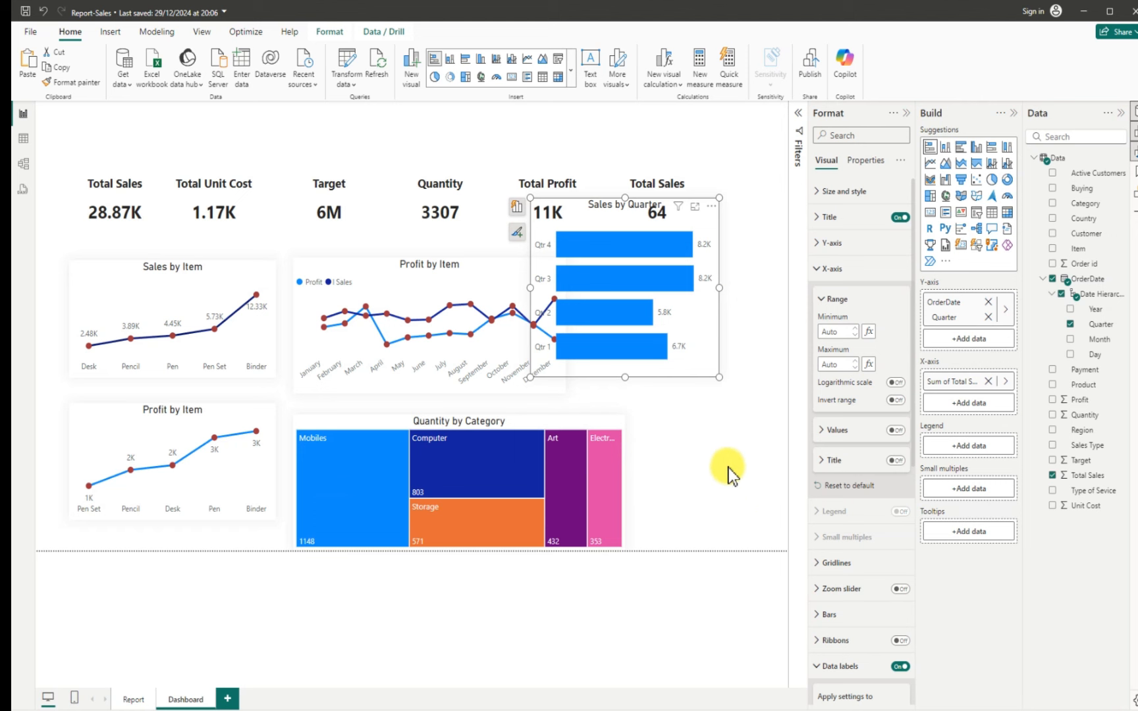
click(714, 435)
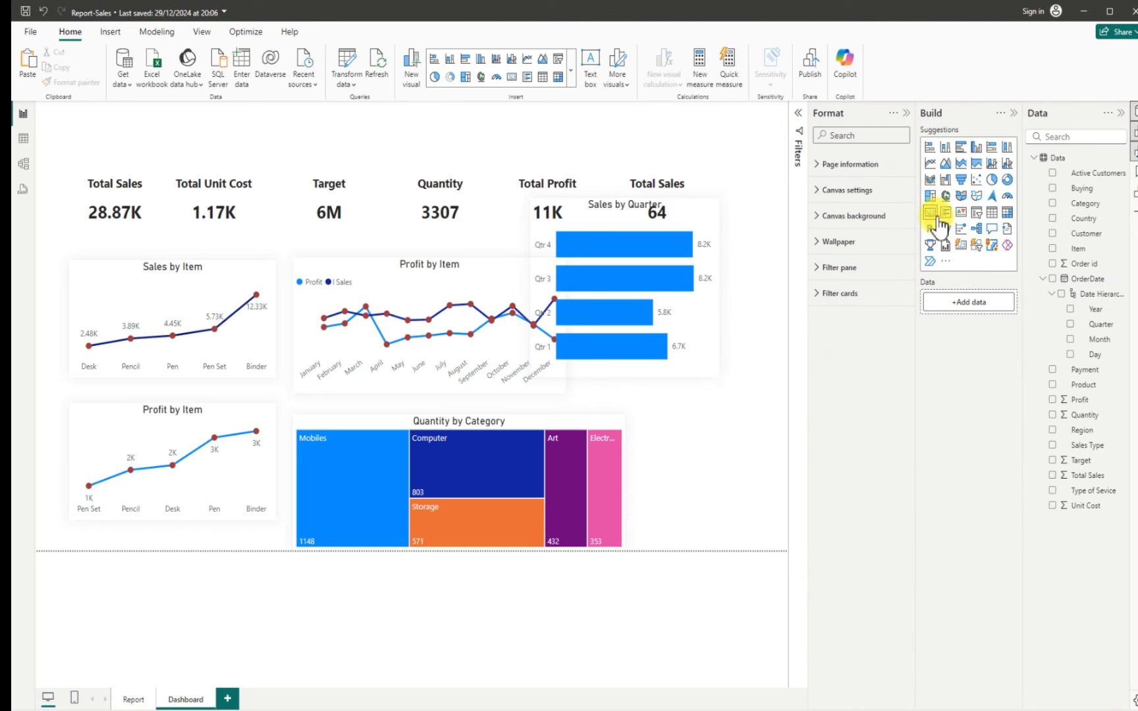
click(946, 181)
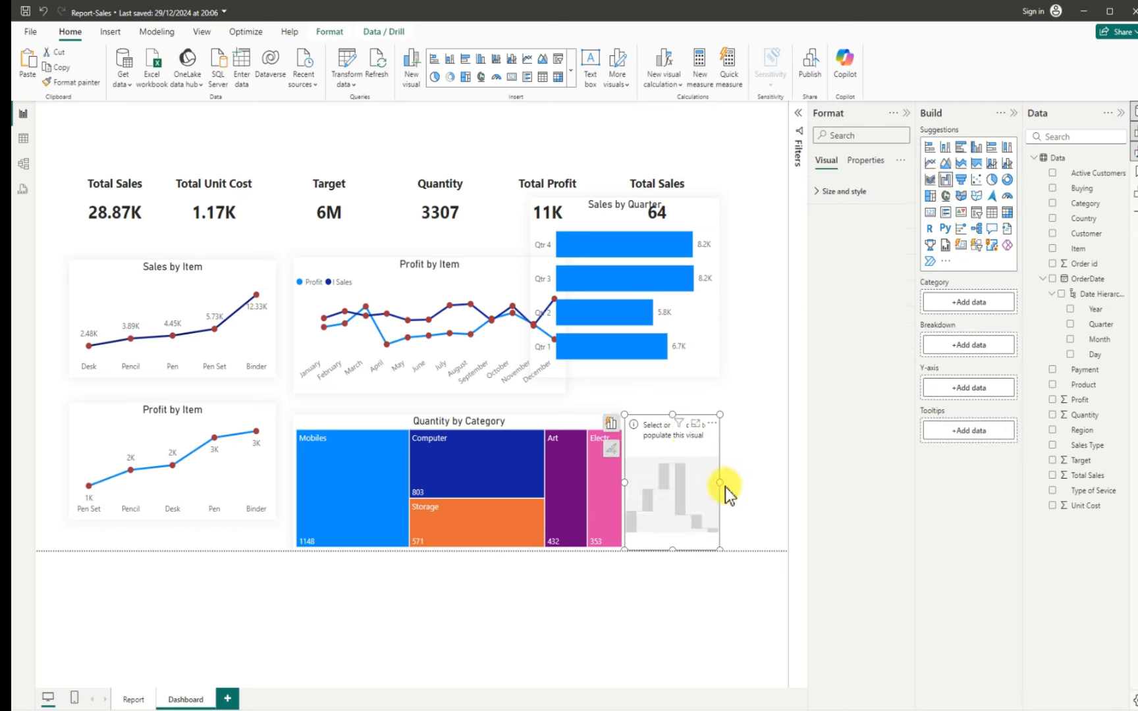
drag(720, 482, 719, 441)
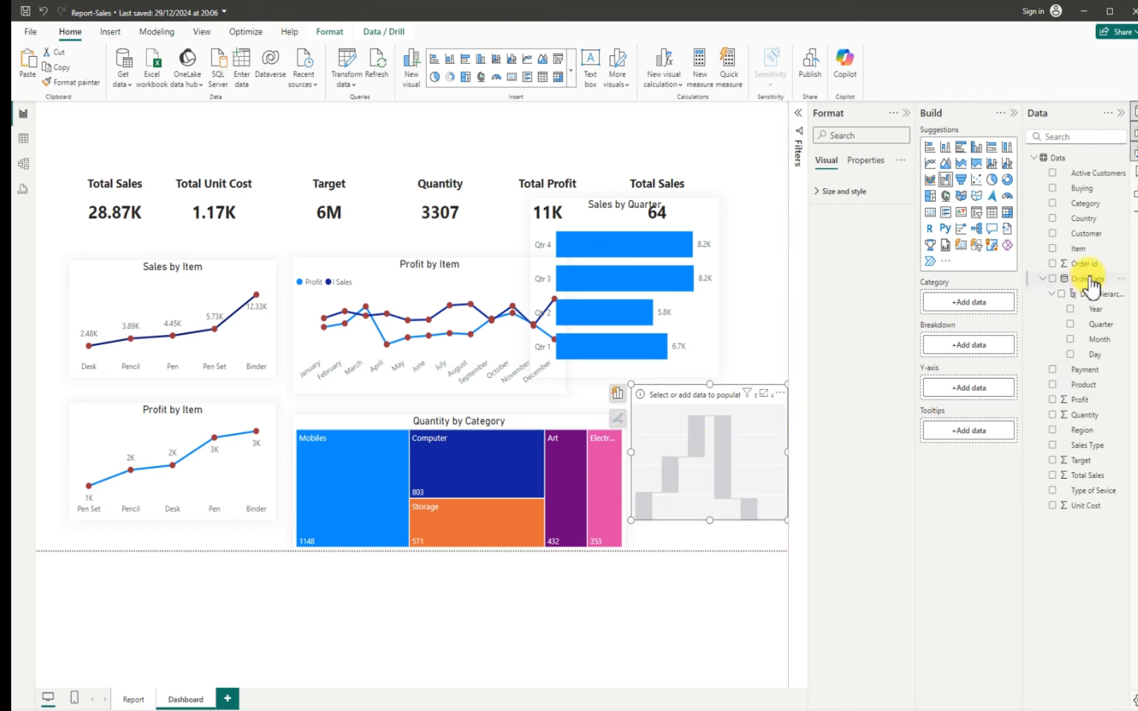
Plot Total Sales by Category in the waterfall chart, and move it above the Profit and Sales line chart with a wider frame
click(1052, 204)
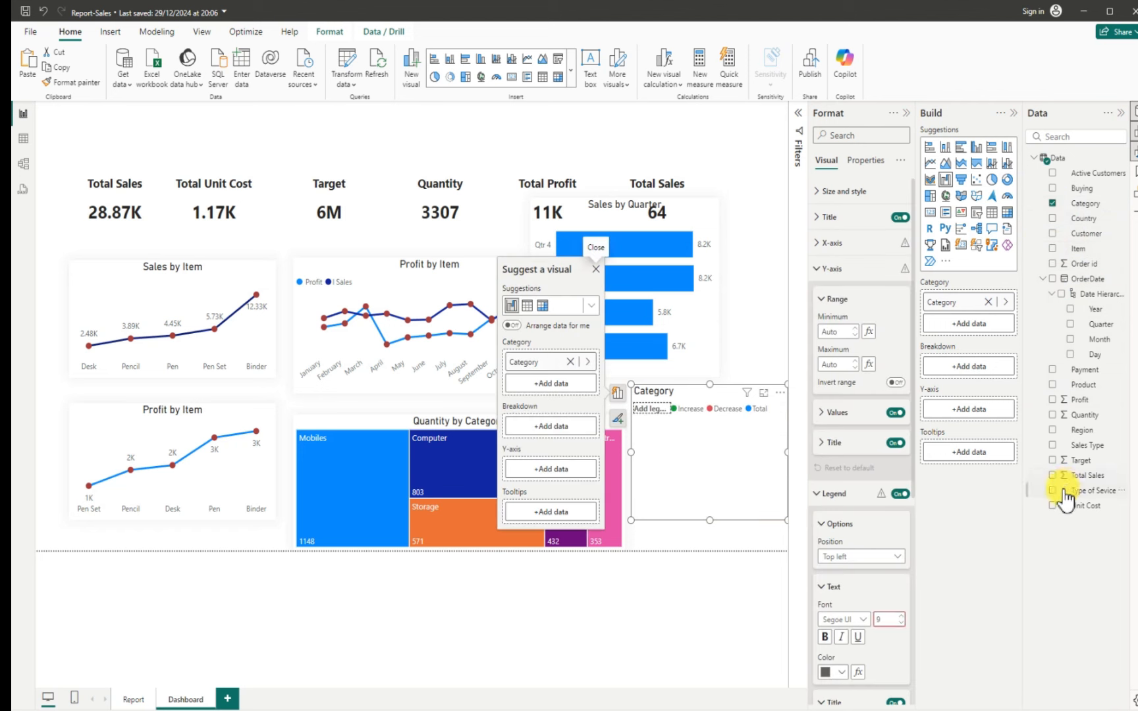
click(1052, 474)
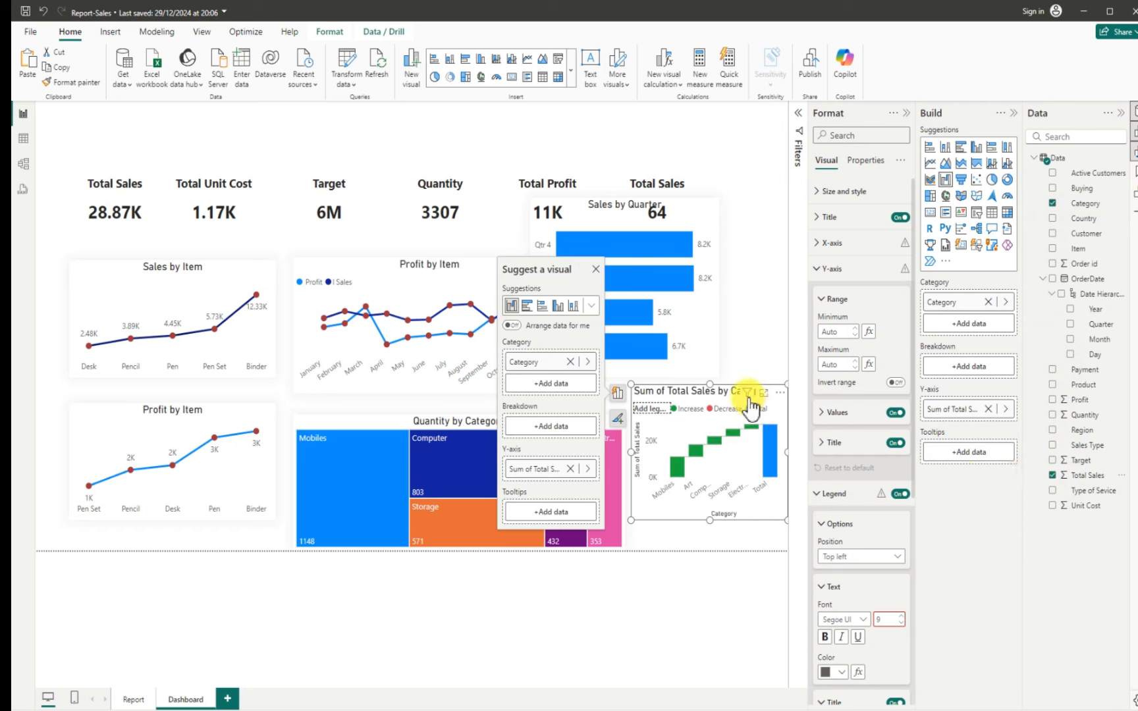
drag(728, 385, 415, 135)
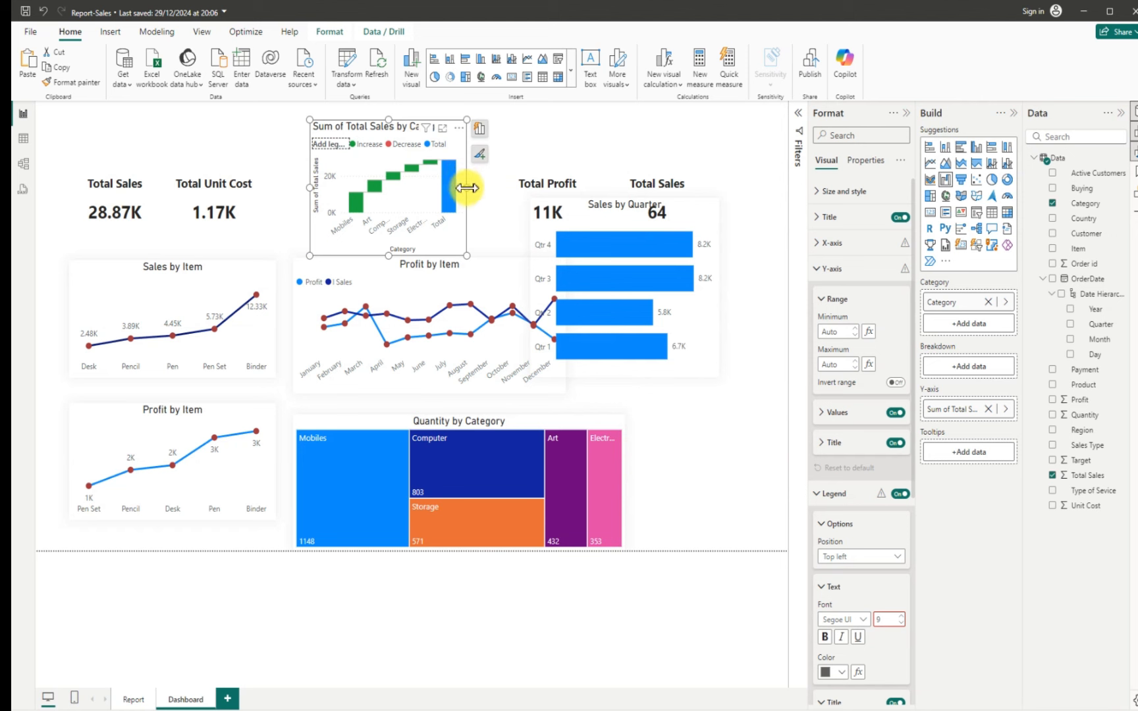
drag(465, 187, 543, 190)
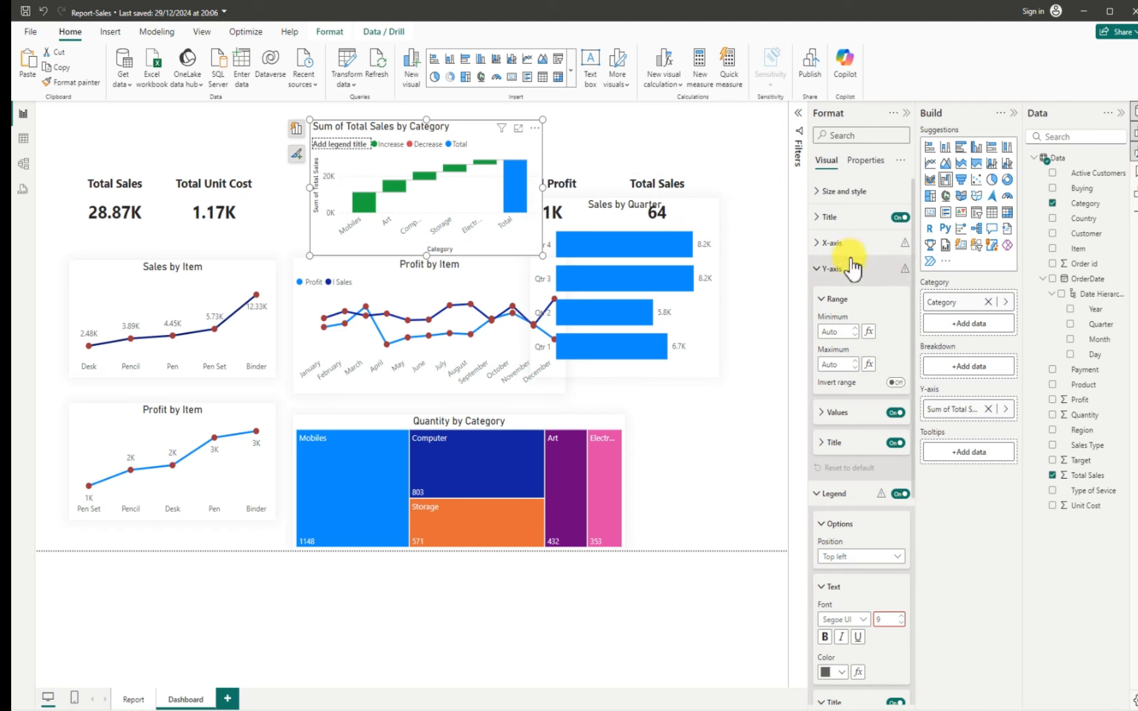
Shorten the waterfall chart's title by deleting the leading "Sum of Tota" text
click(821, 218)
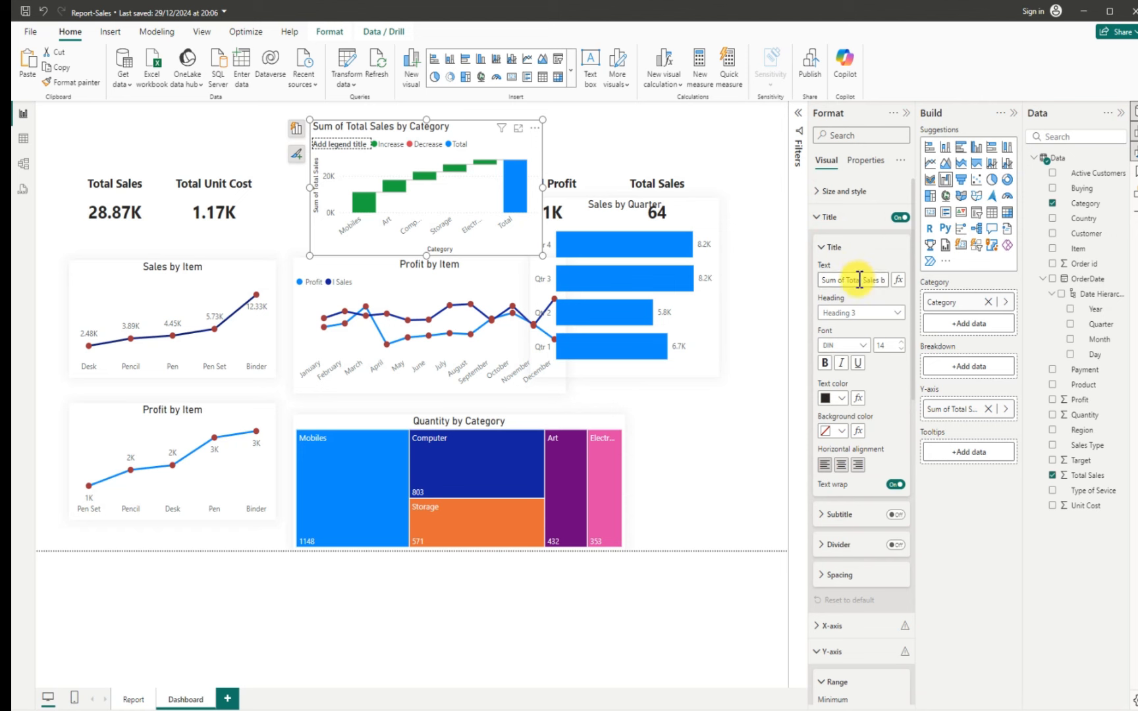
drag(861, 280, 826, 283)
key(BackSpace)
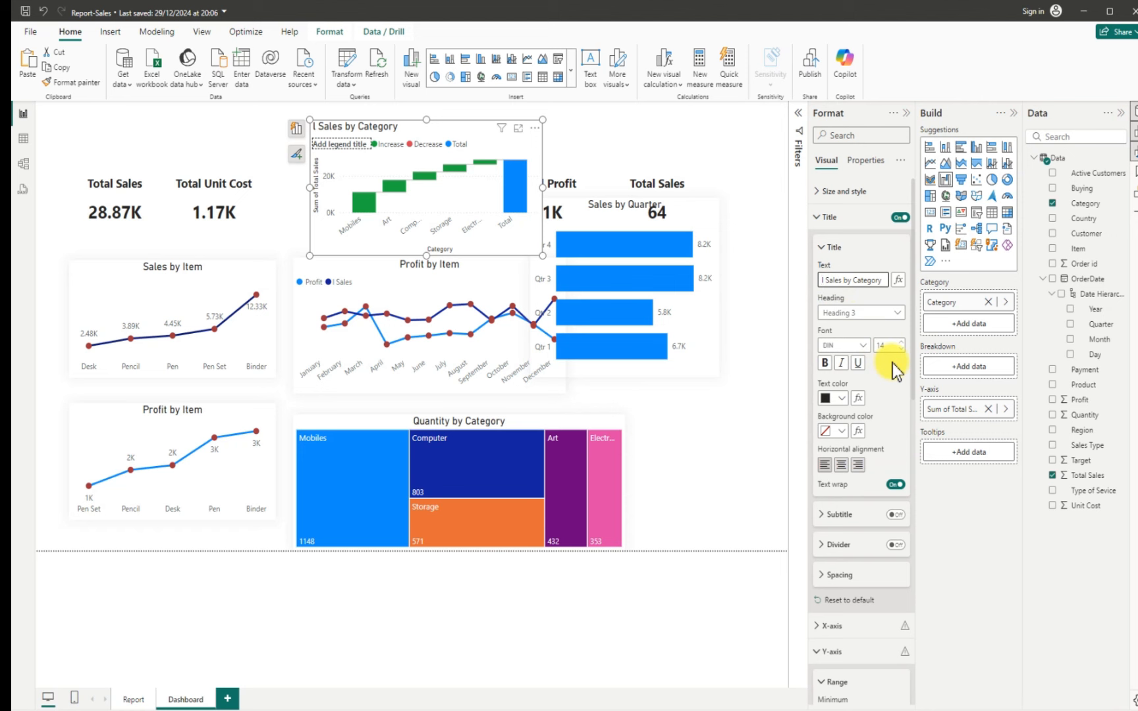
Turn off the waterfall chart's background and give it a light gray shadow with the Center position
click(831, 191)
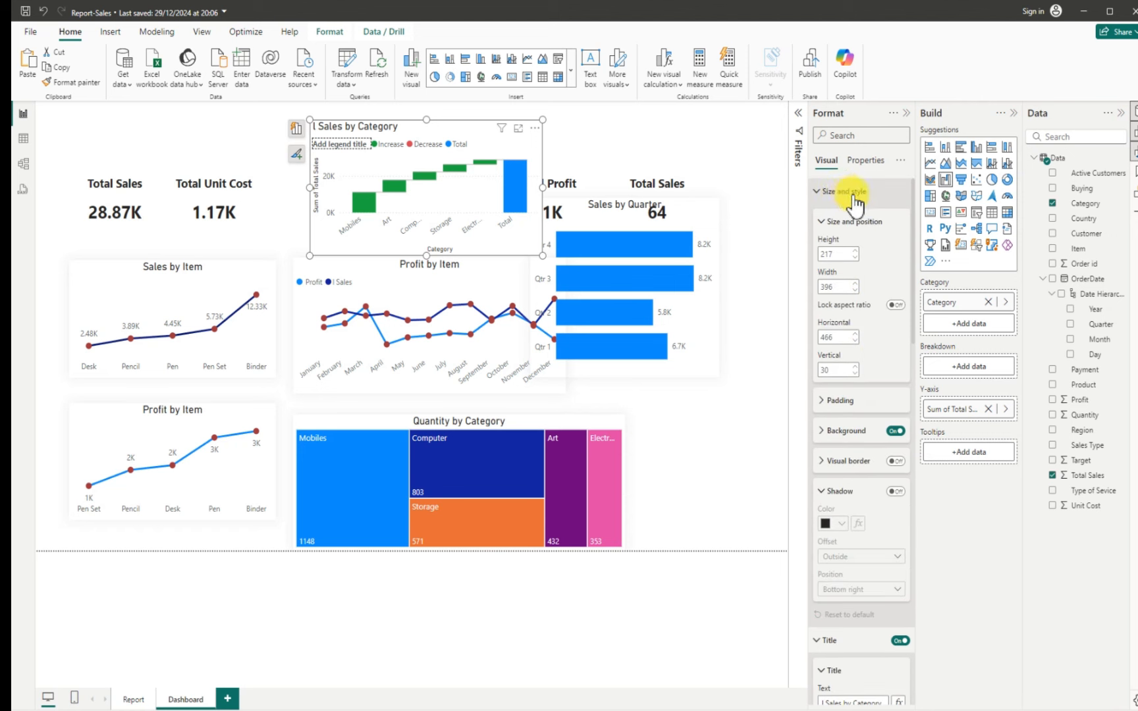
click(895, 432)
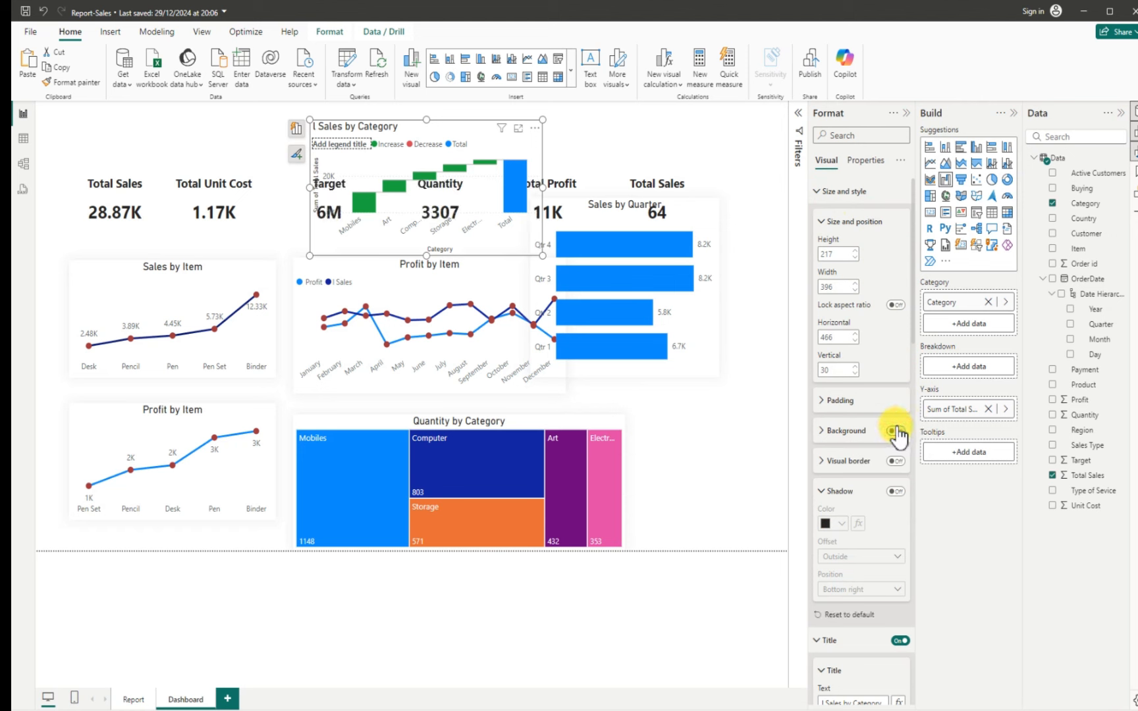
click(896, 491)
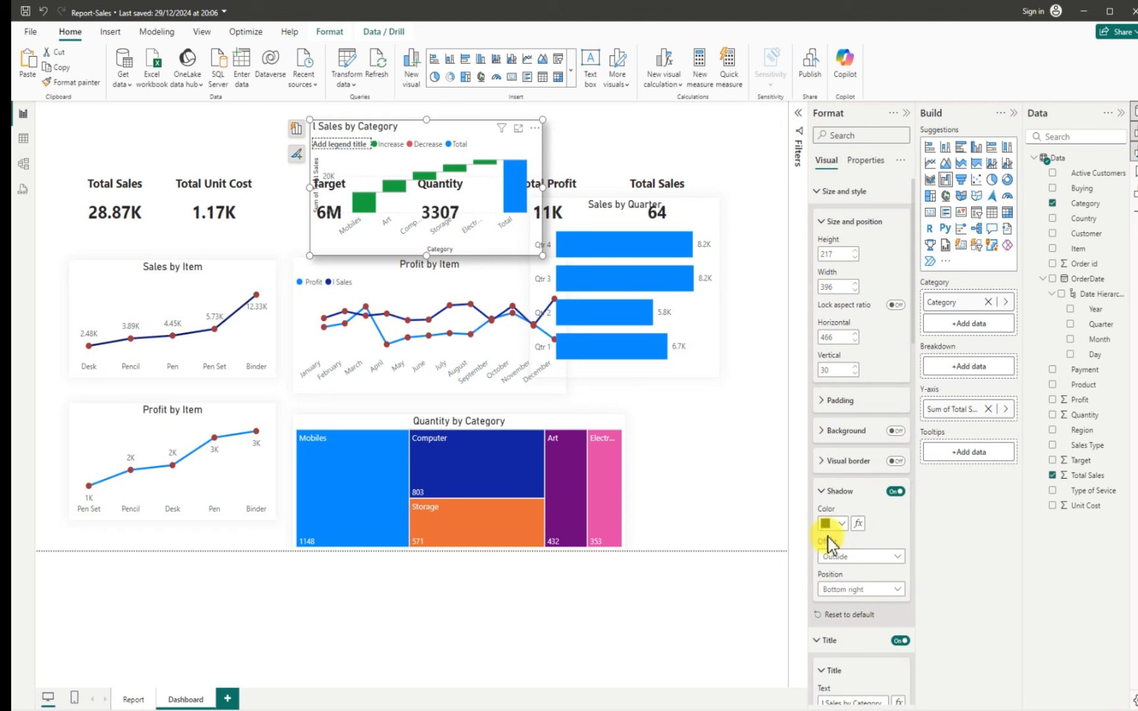
click(841, 524)
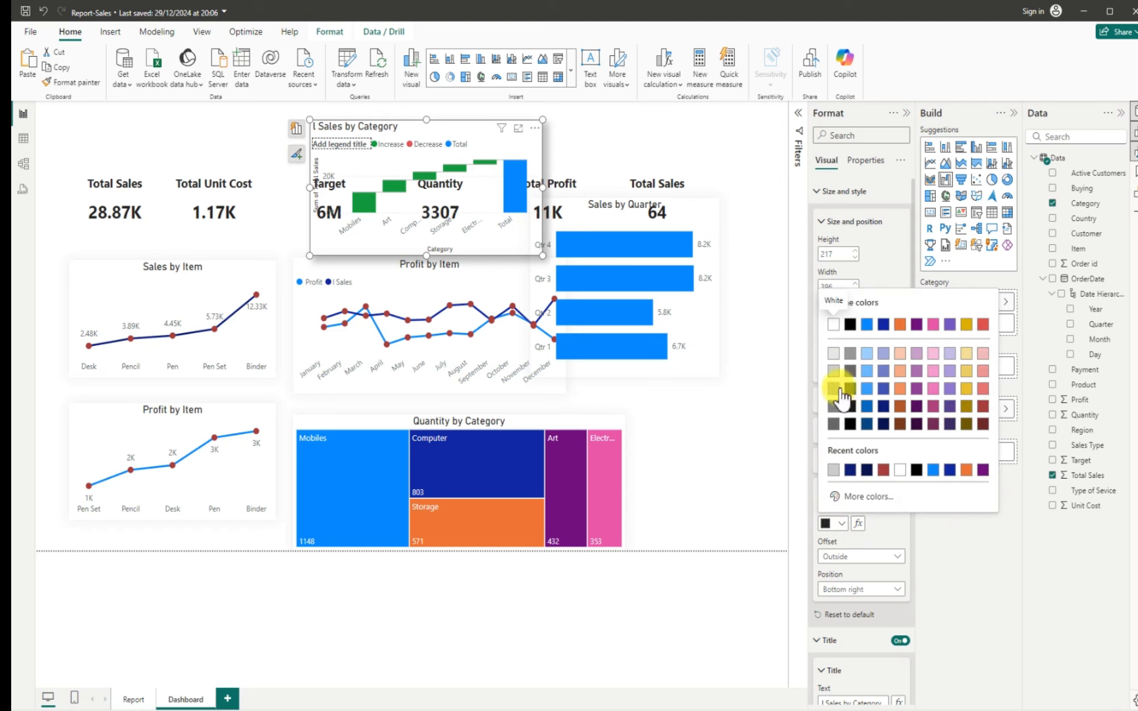
click(834, 370)
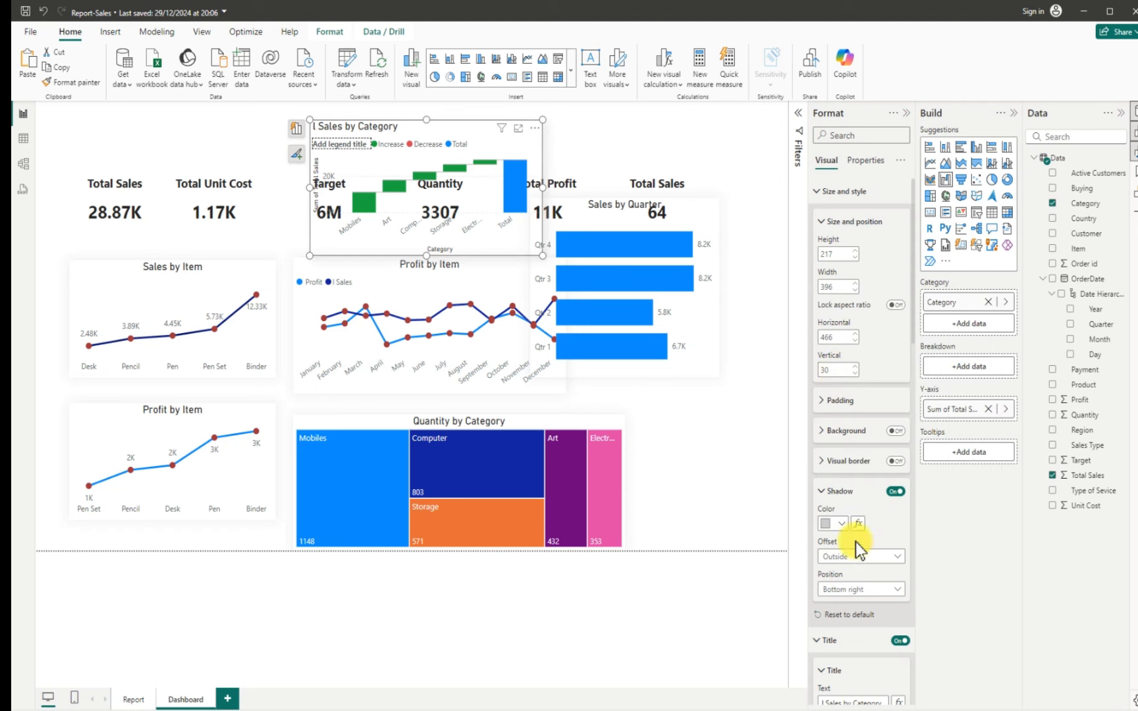
click(851, 590)
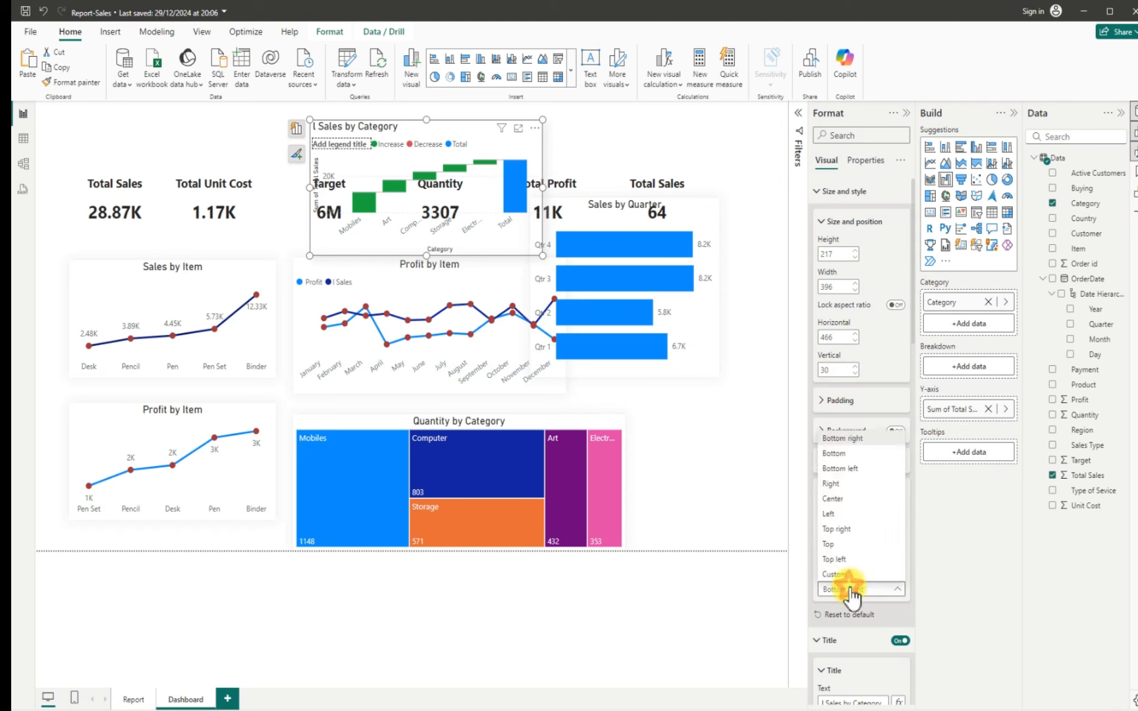
click(836, 504)
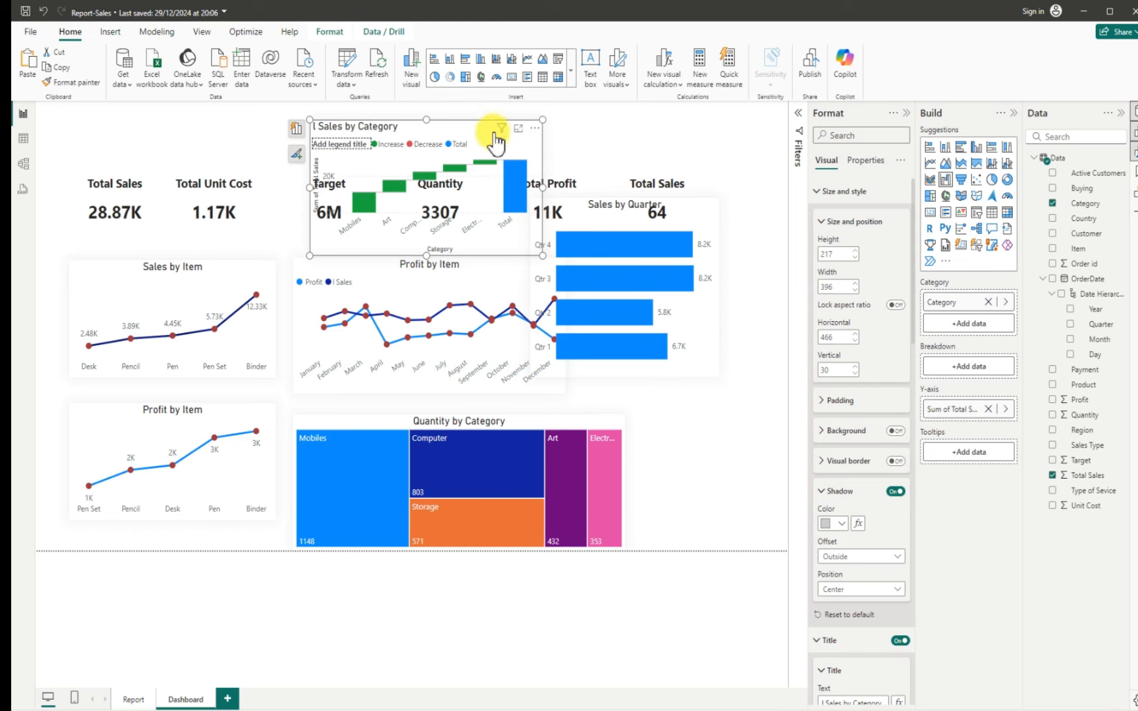
Narrow the Quantity by Category treemap from its right edge and place the waterfall chart beside it, below Sales by Quarter
drag(491, 136, 723, 241)
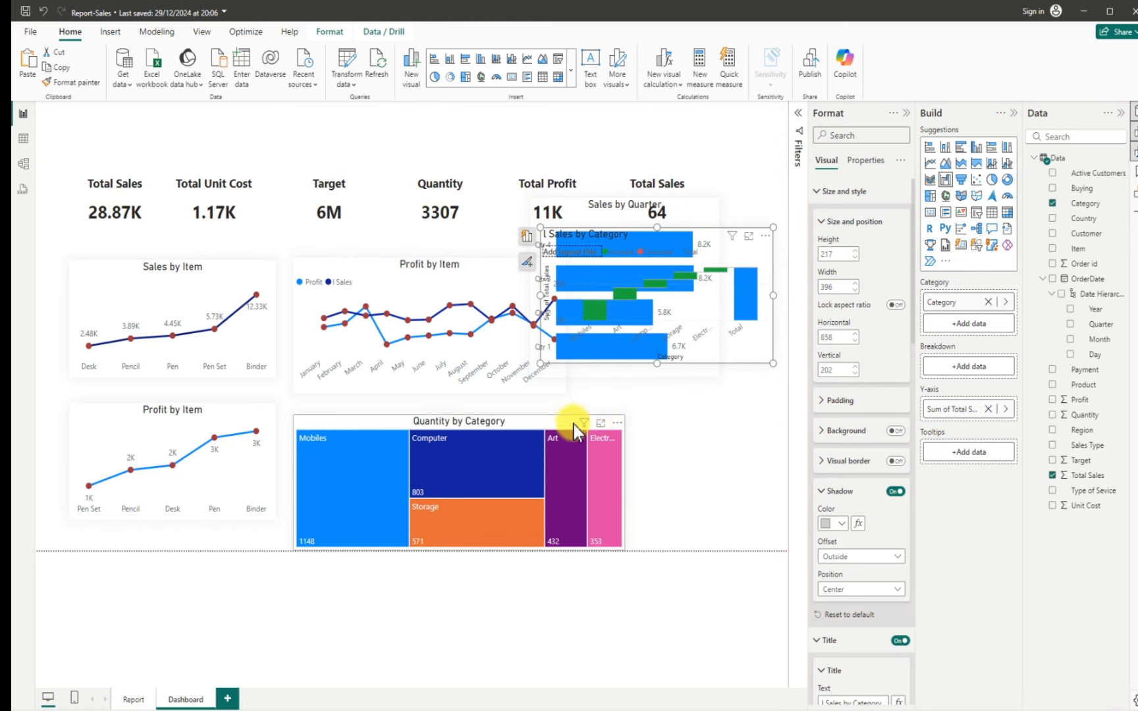
click(623, 474)
drag(625, 481, 480, 462)
drag(659, 246, 636, 421)
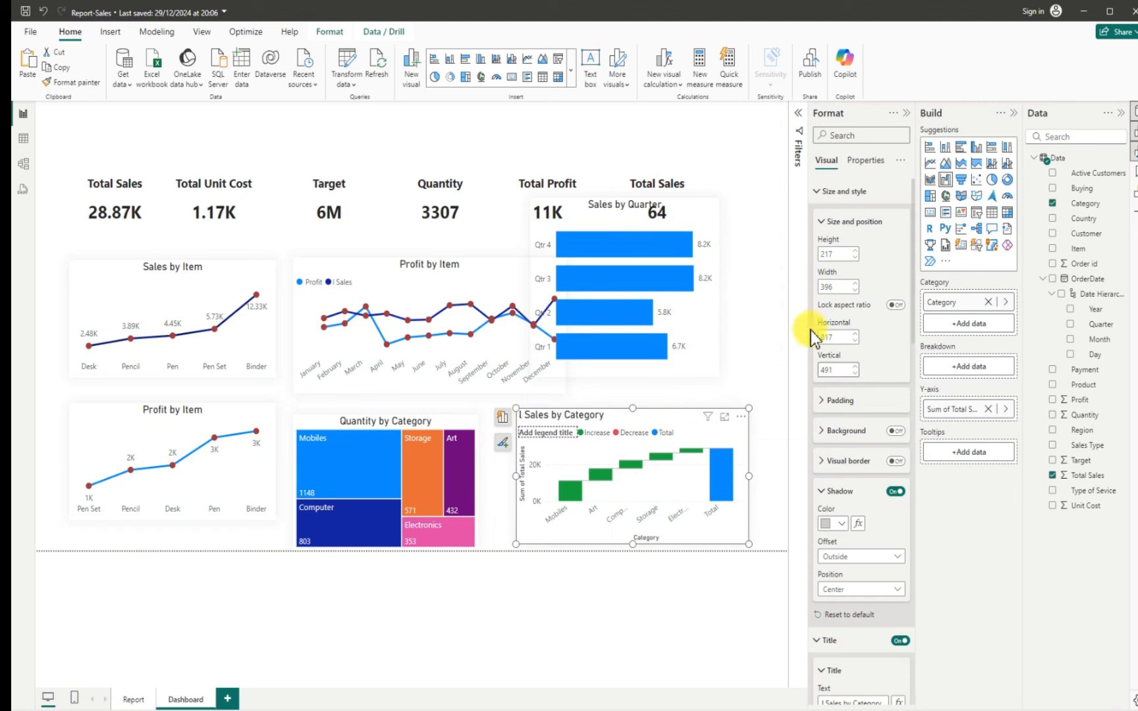
Correct the waterfall chart's title to "Sales by Category" and center it horizontally
scroll(859, 442, down, 5)
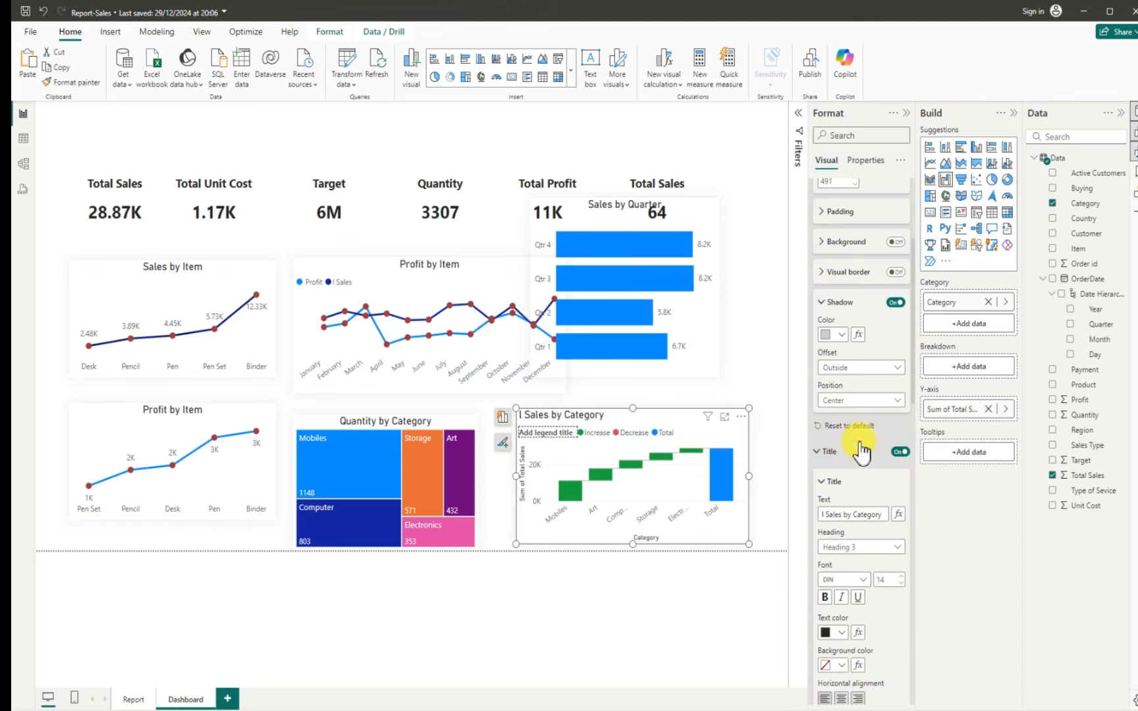
click(825, 513)
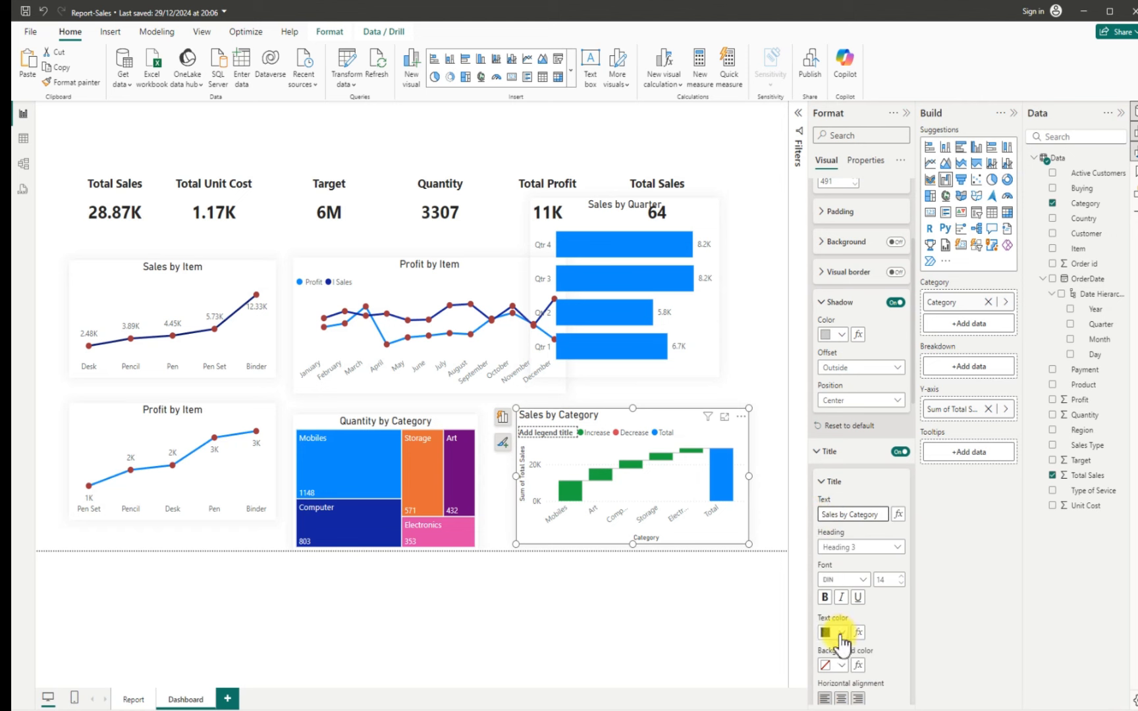
click(843, 698)
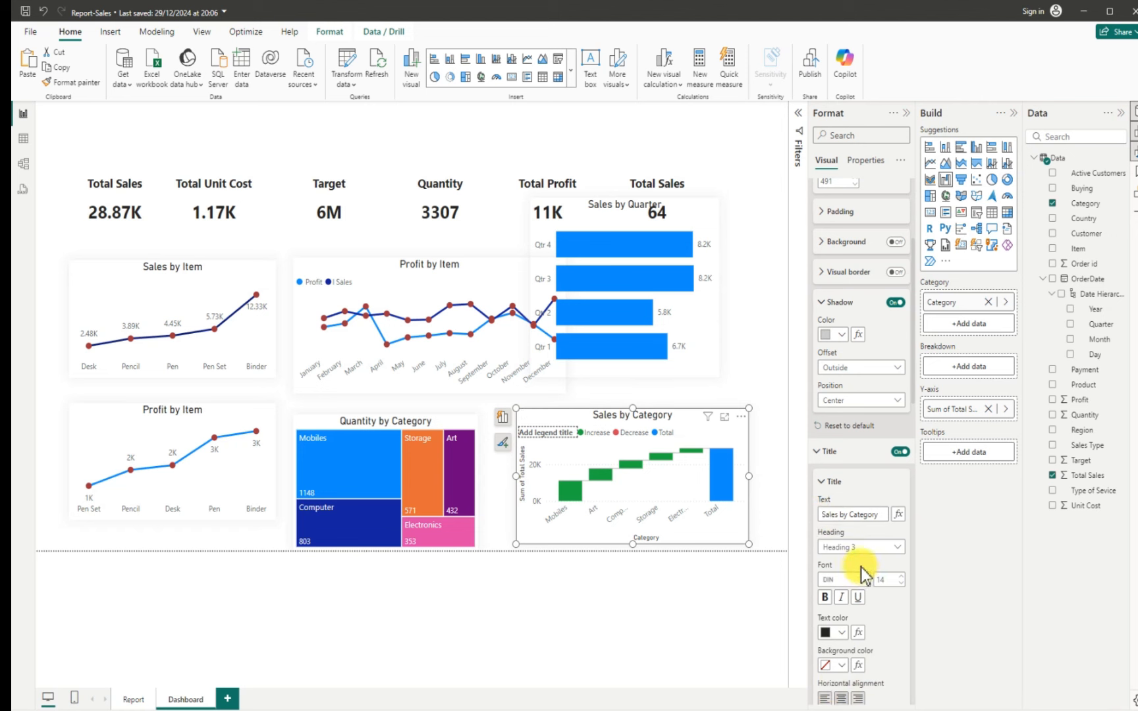
Hide the X-axis title of the Sales by Category waterfall chart
scroll(860, 570, down, 3)
scroll(864, 577, down, 2)
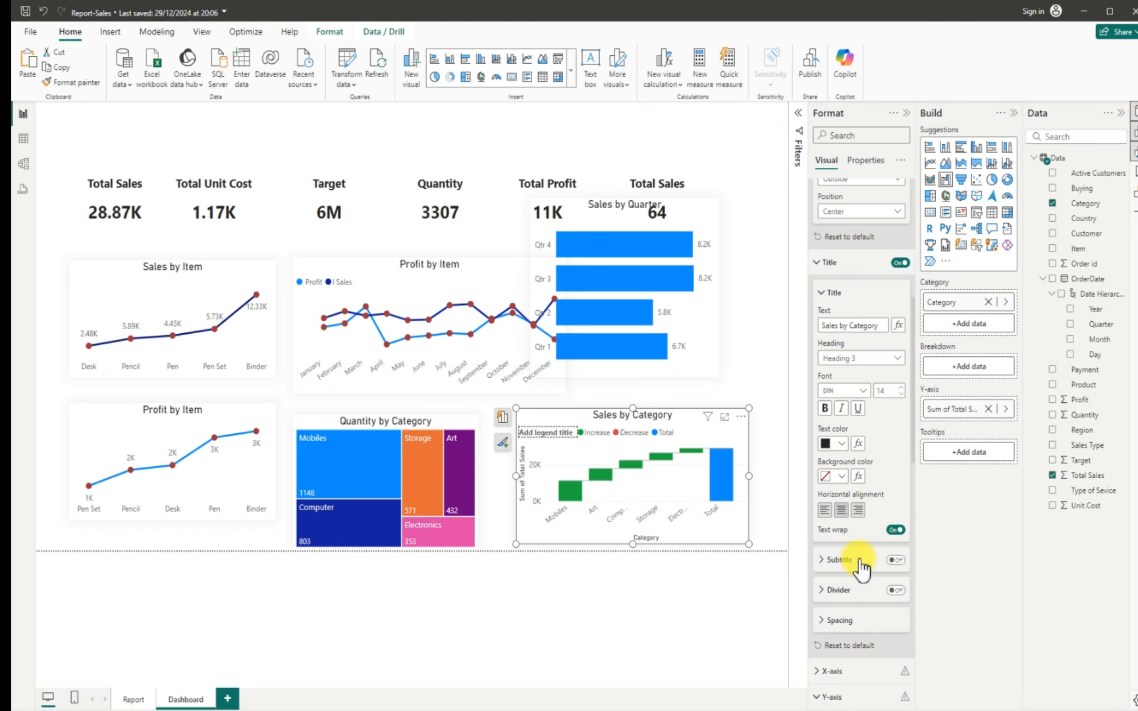
scroll(861, 563, down, 6)
scroll(861, 563, down, 6)
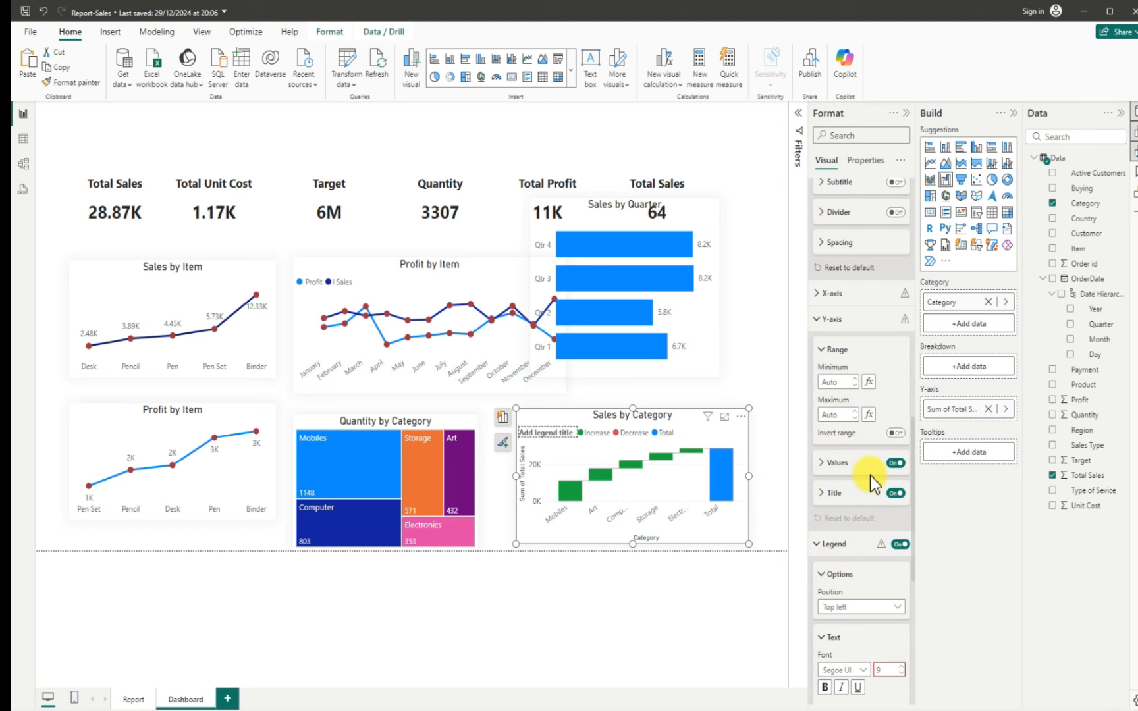
click(821, 293)
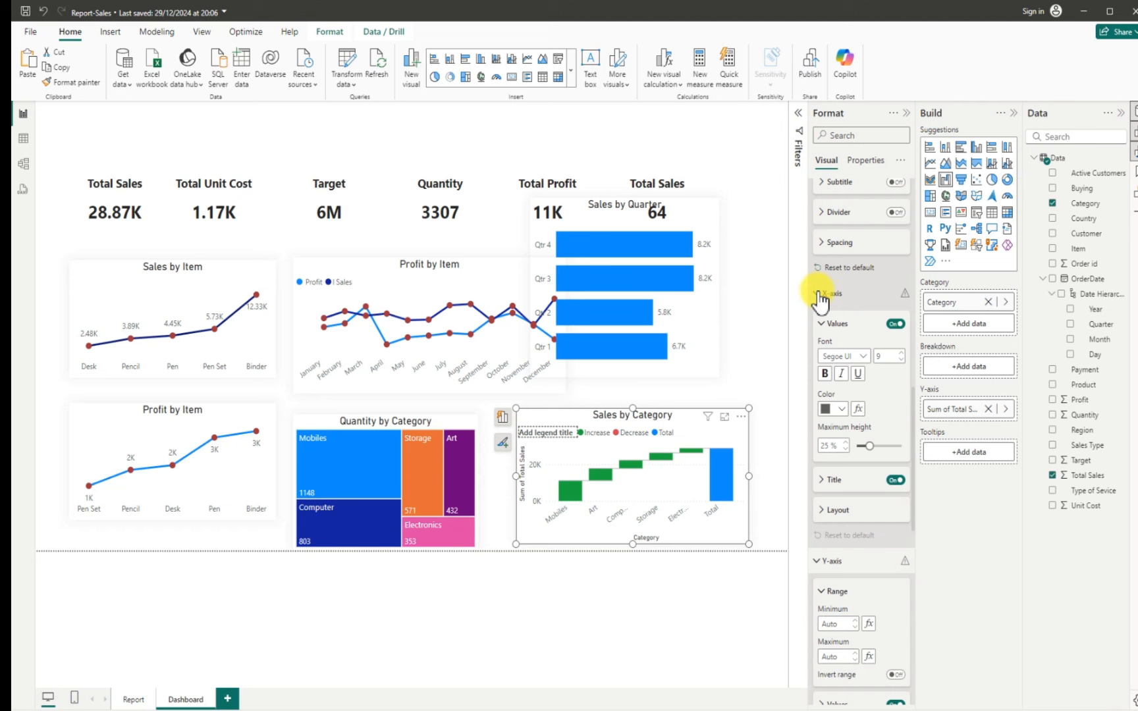
click(894, 482)
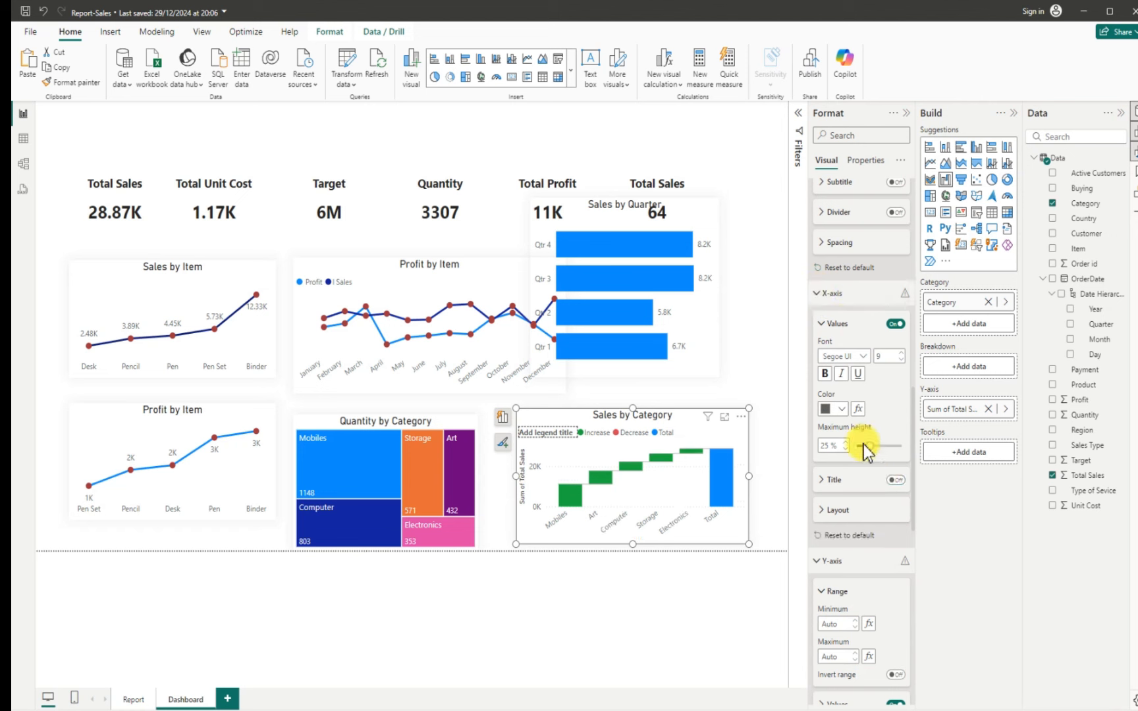
Hide both the Y-axis values and the Y-axis title of the Sales by Category waterfall chart
scroll(859, 490, down, 5)
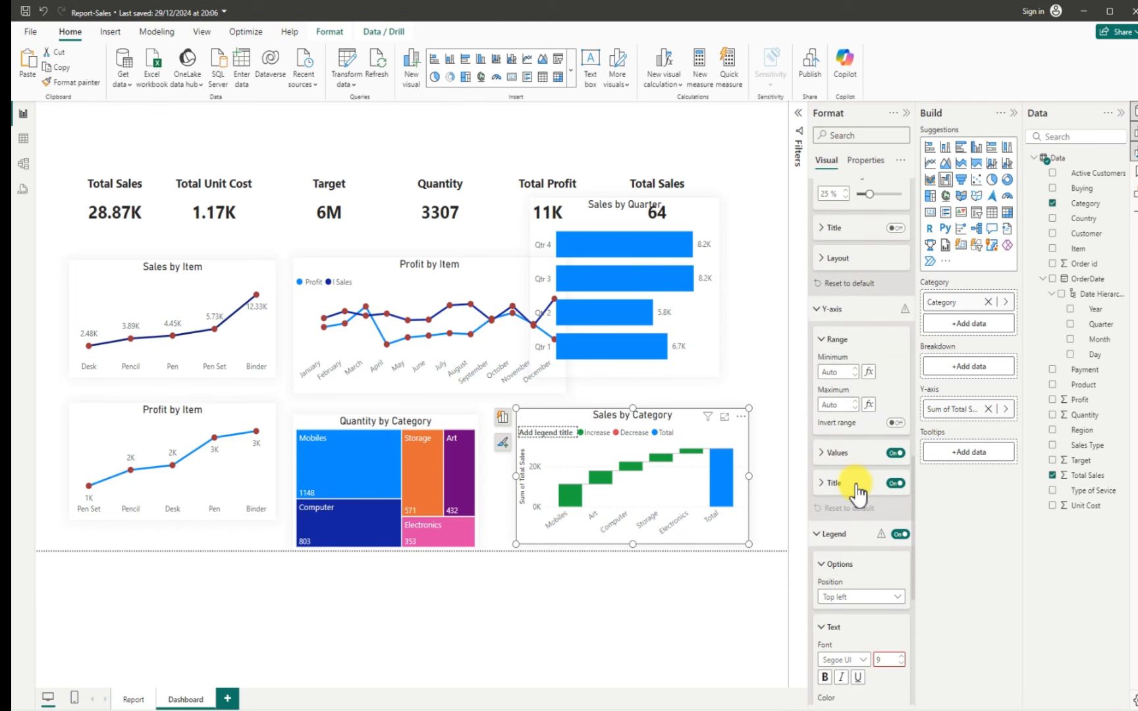
click(896, 454)
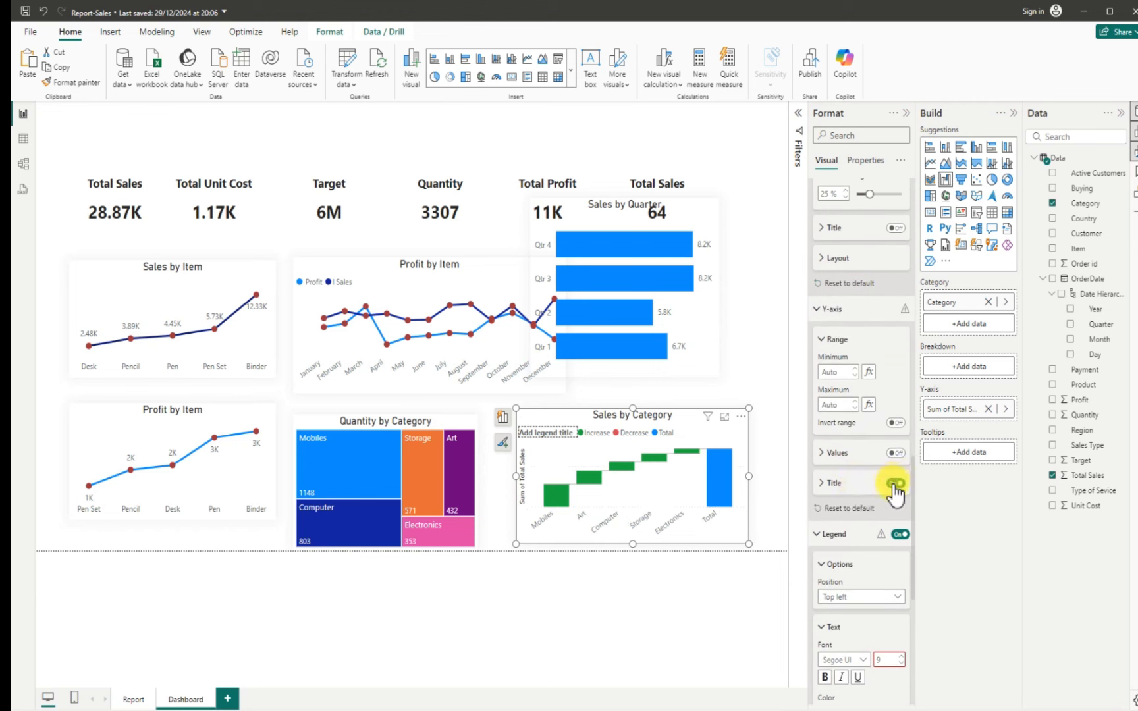
click(896, 484)
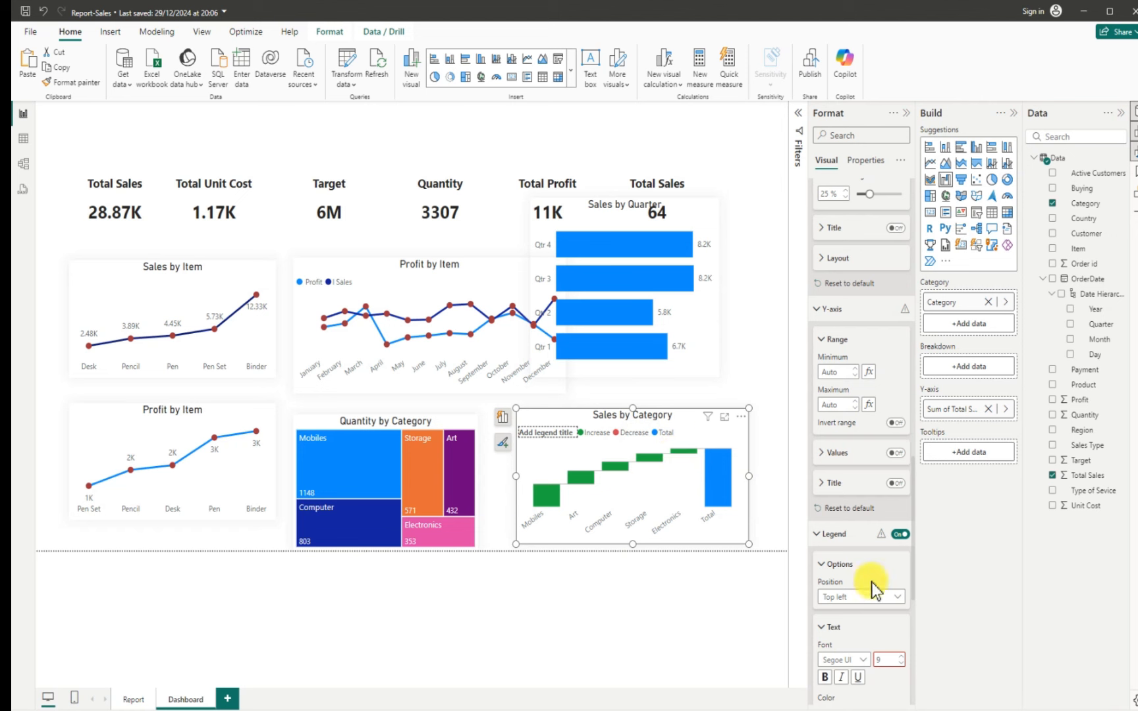
Turn off the legend of the Sales by Category waterfall chart
scroll(876, 596, down, 3)
scroll(875, 596, down, 1)
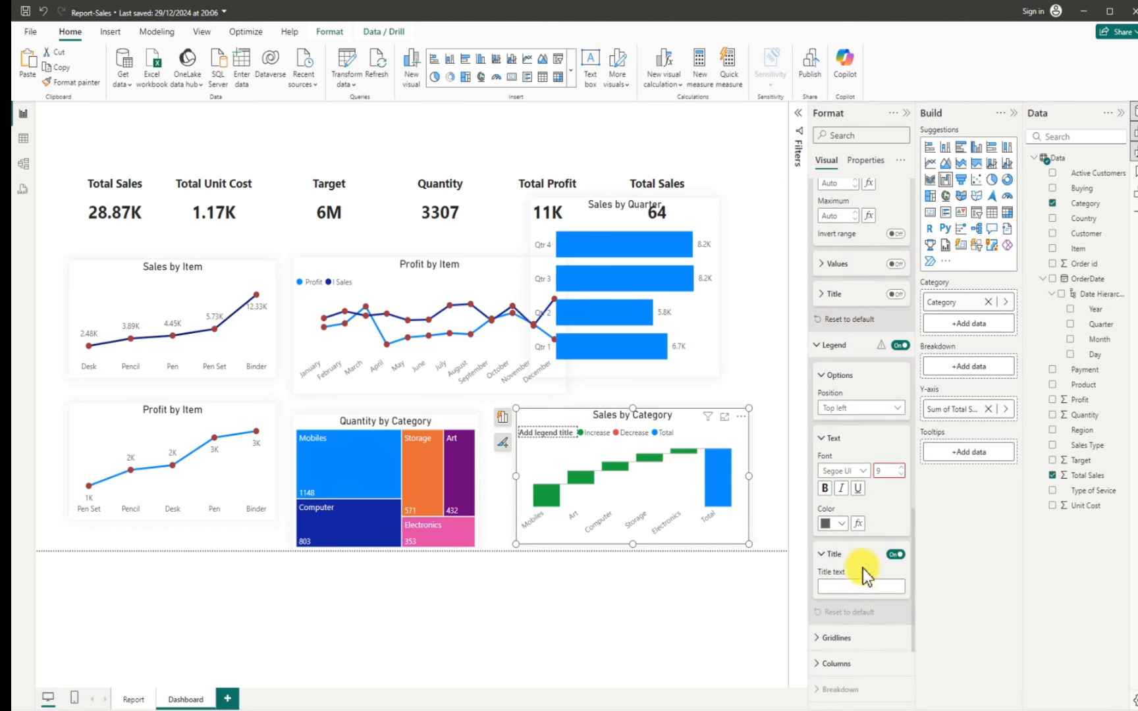
click(821, 555)
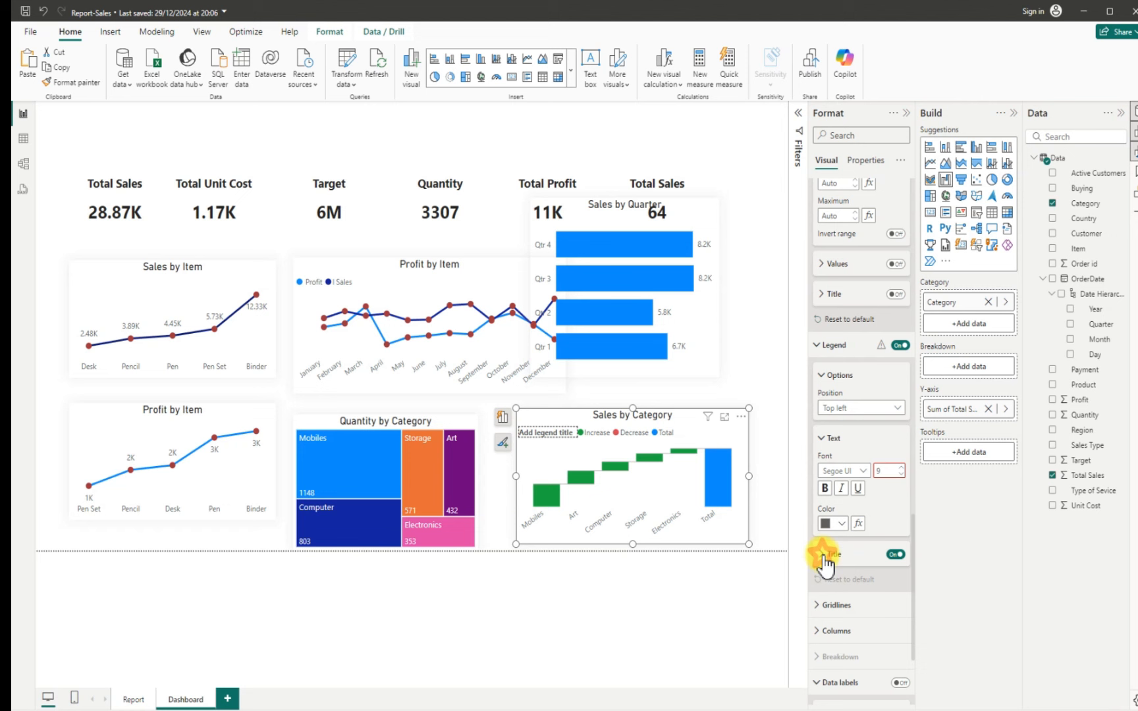
click(900, 345)
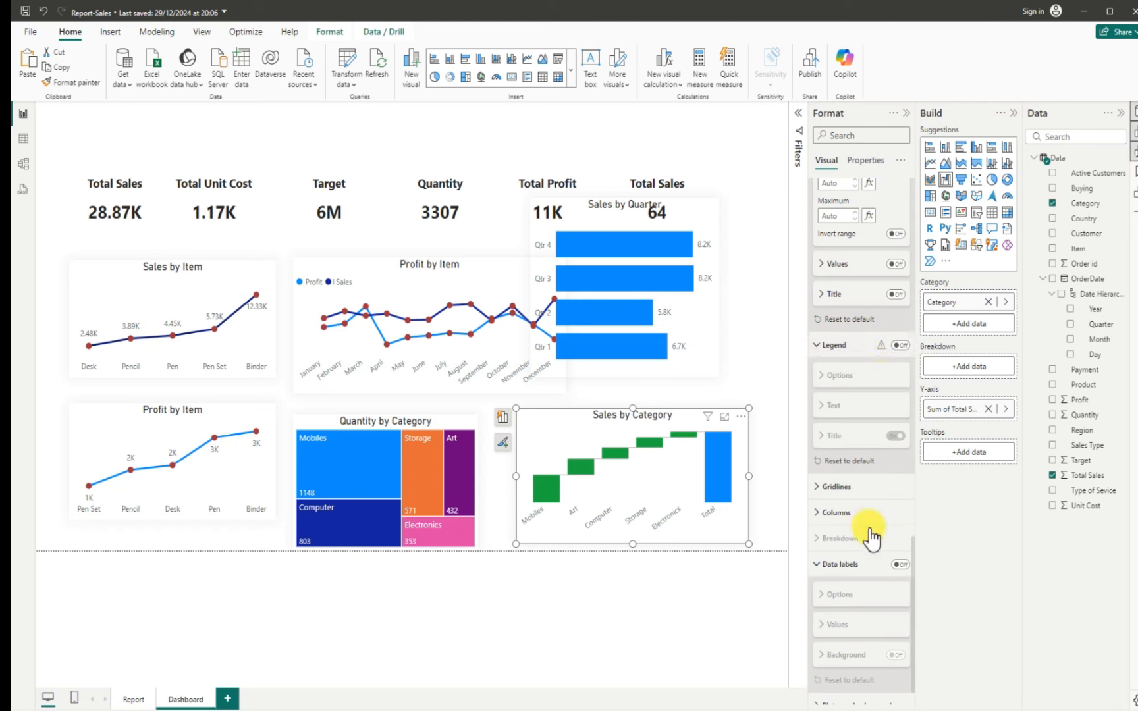
Turn on data labels for the Sales by Category waterfall chart and bring their value formatting options into reach
click(898, 565)
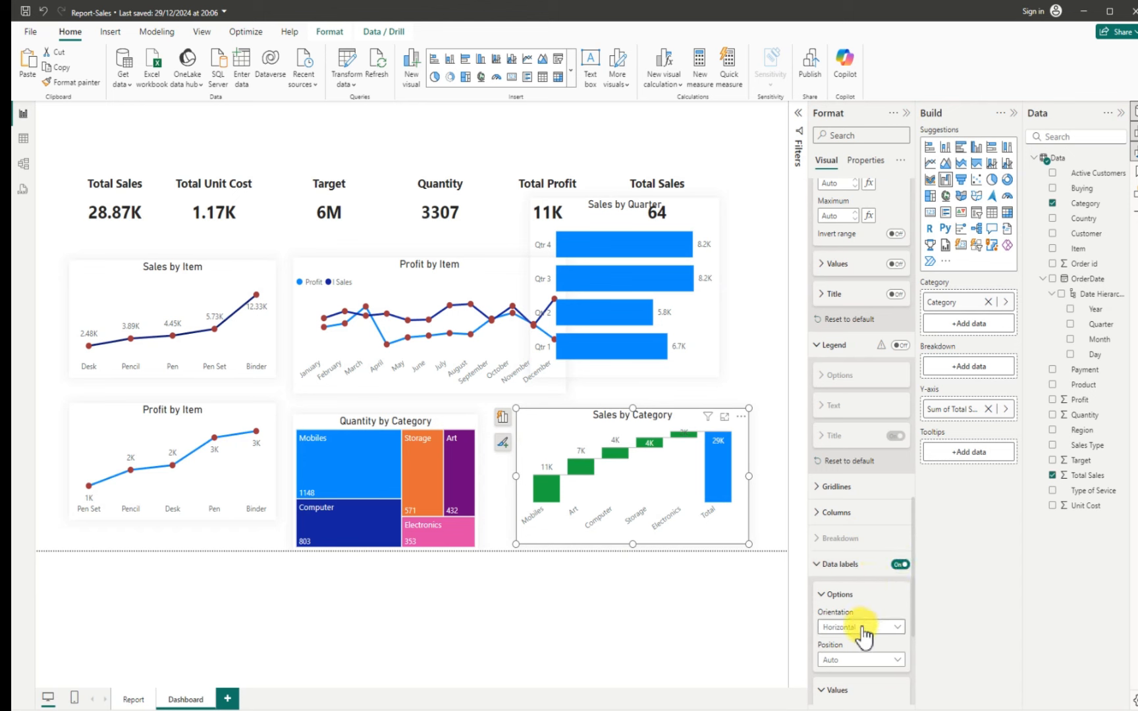
scroll(862, 629, down, 3)
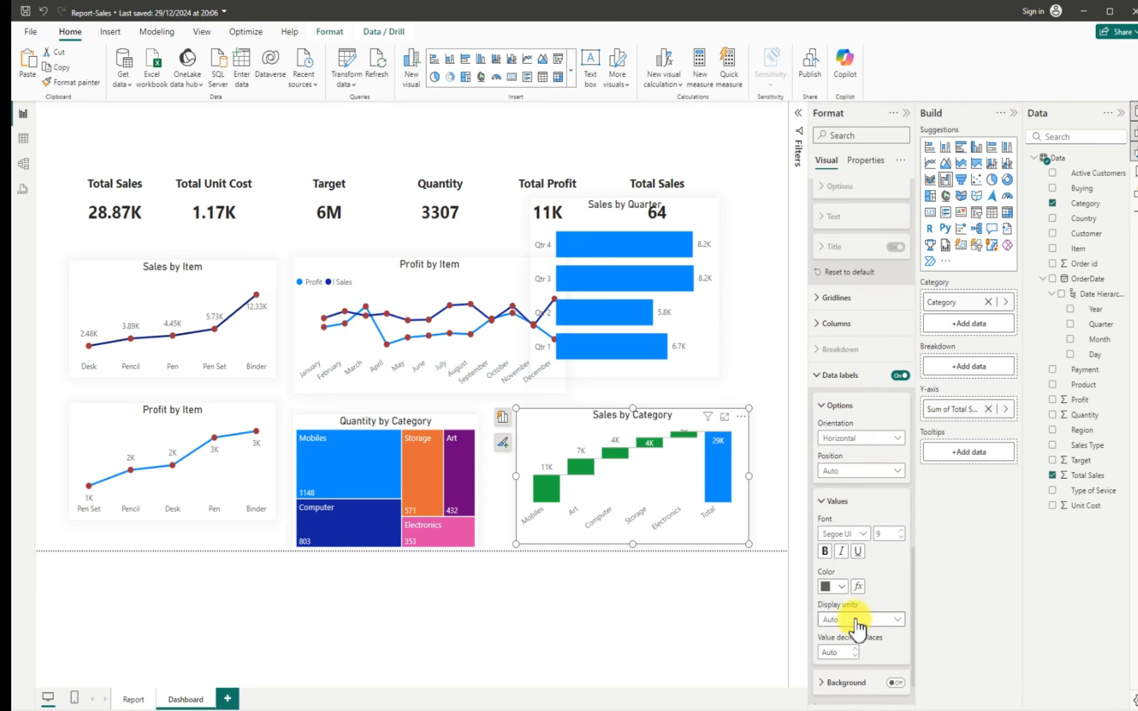
scroll(862, 618, down, 1)
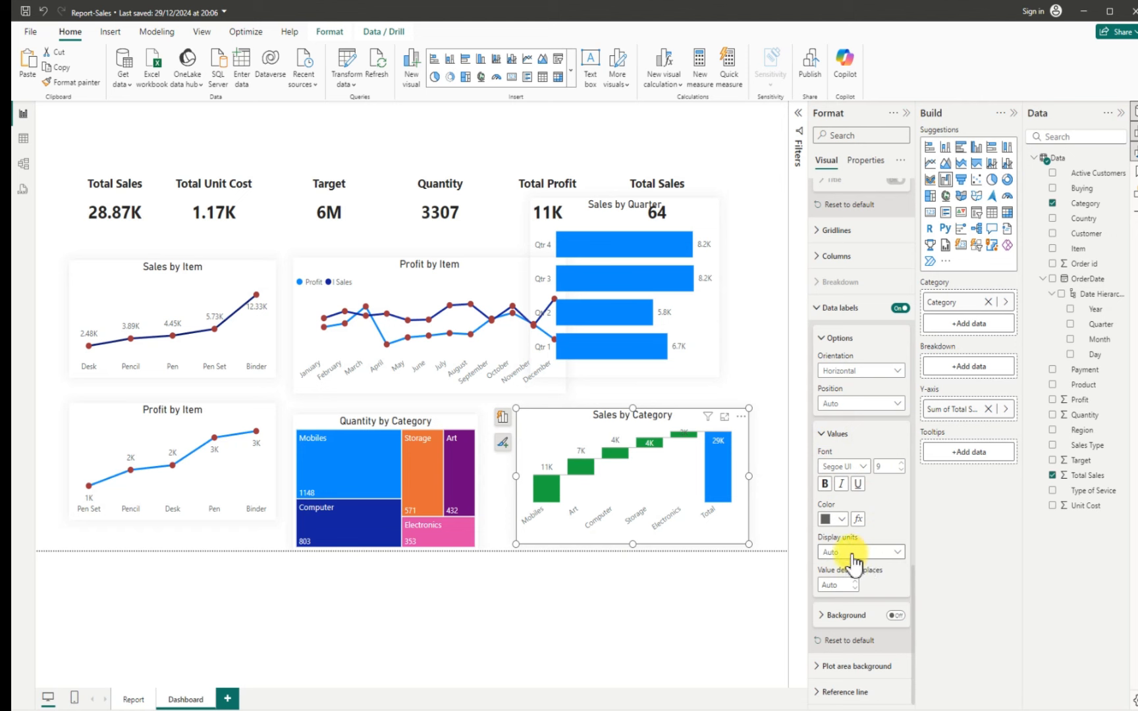
Set the waterfall chart's data labels to display units of Thousands and position them at Outside end
click(862, 554)
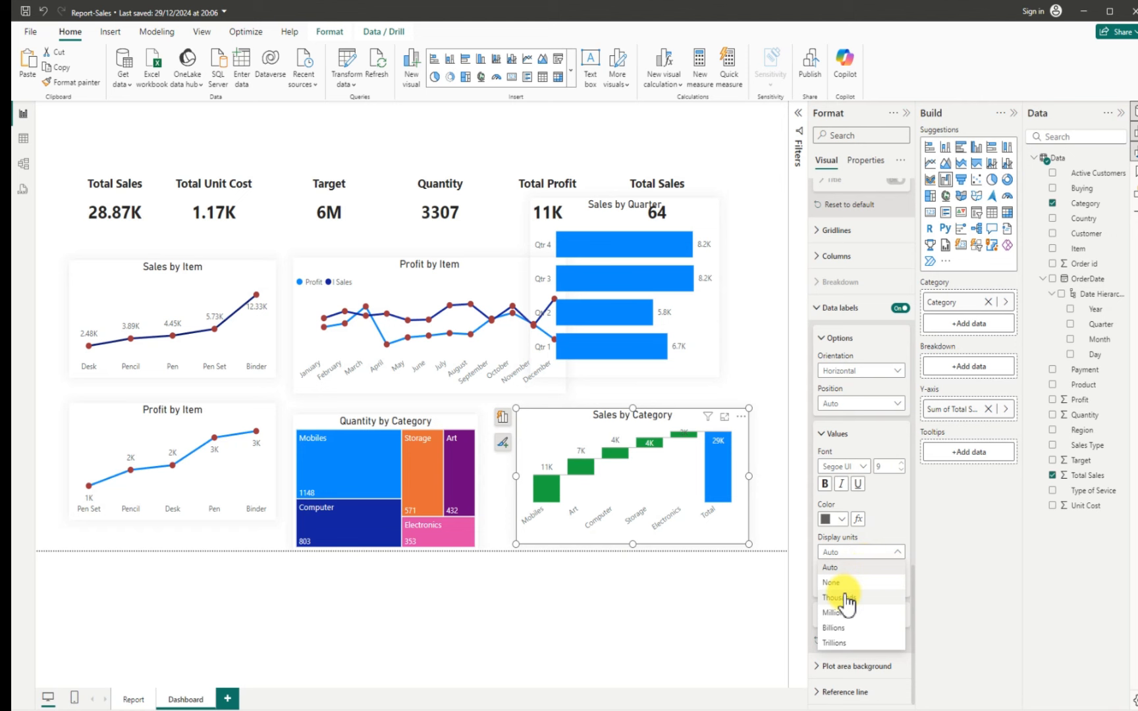
click(845, 596)
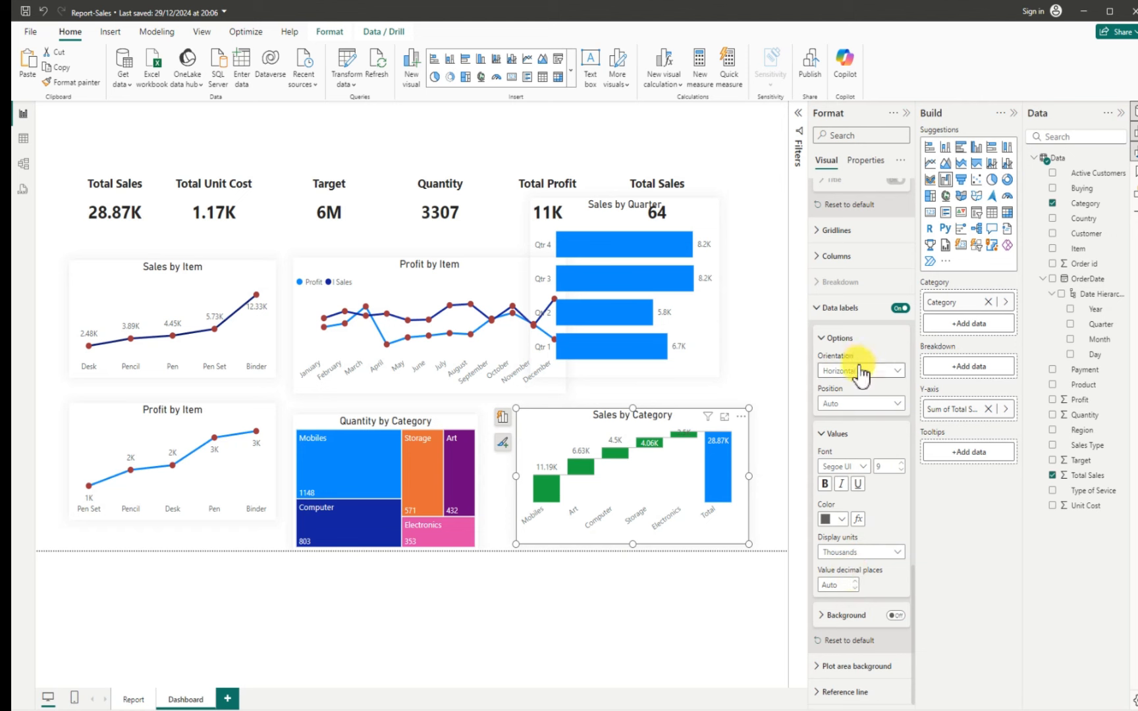
click(896, 403)
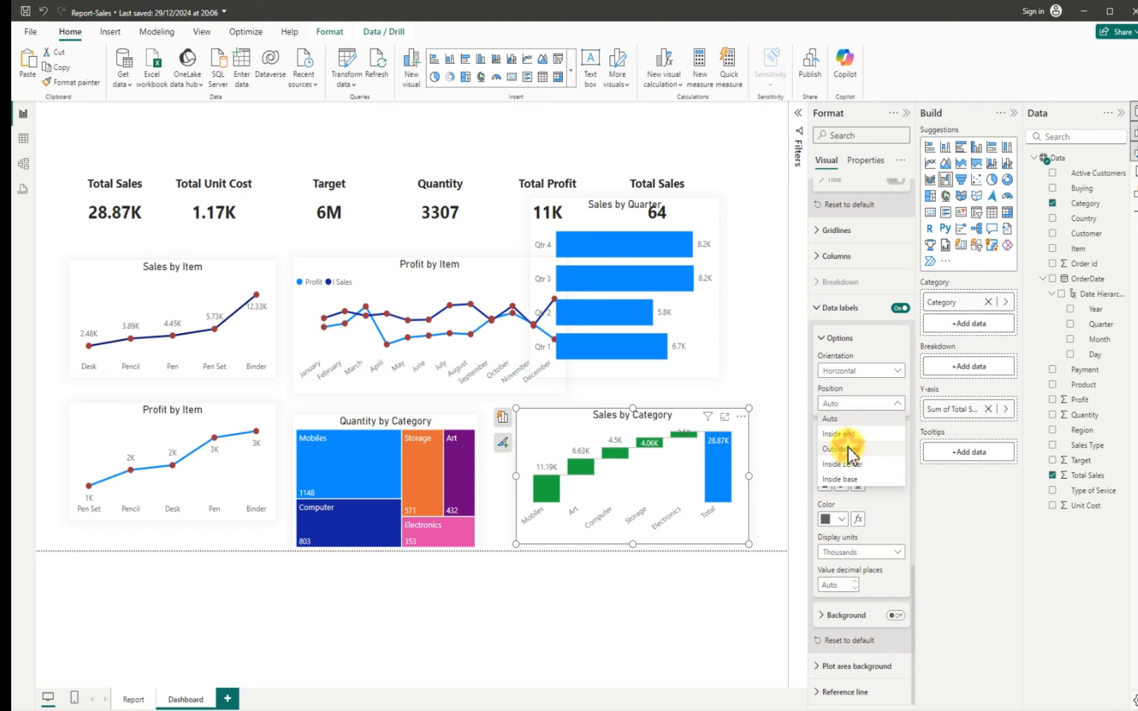
click(848, 448)
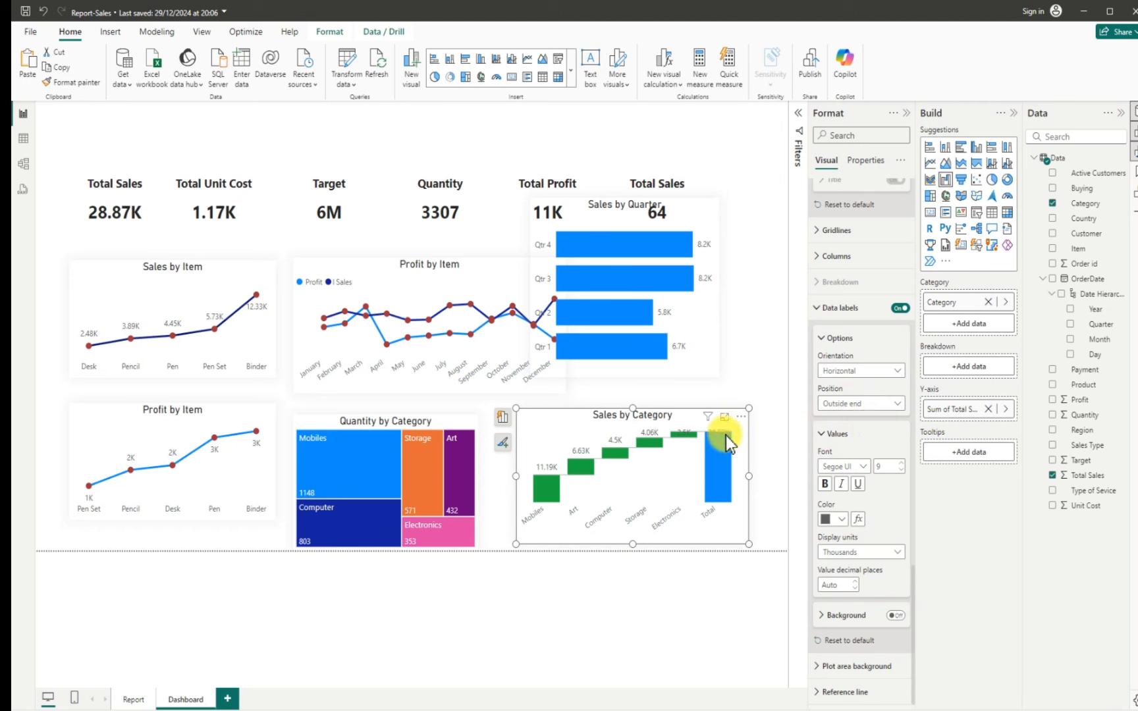
Try the Inside end, Inside center and Inside base positions for the waterfall chart's data labels, and return them to Outside end
click(898, 404)
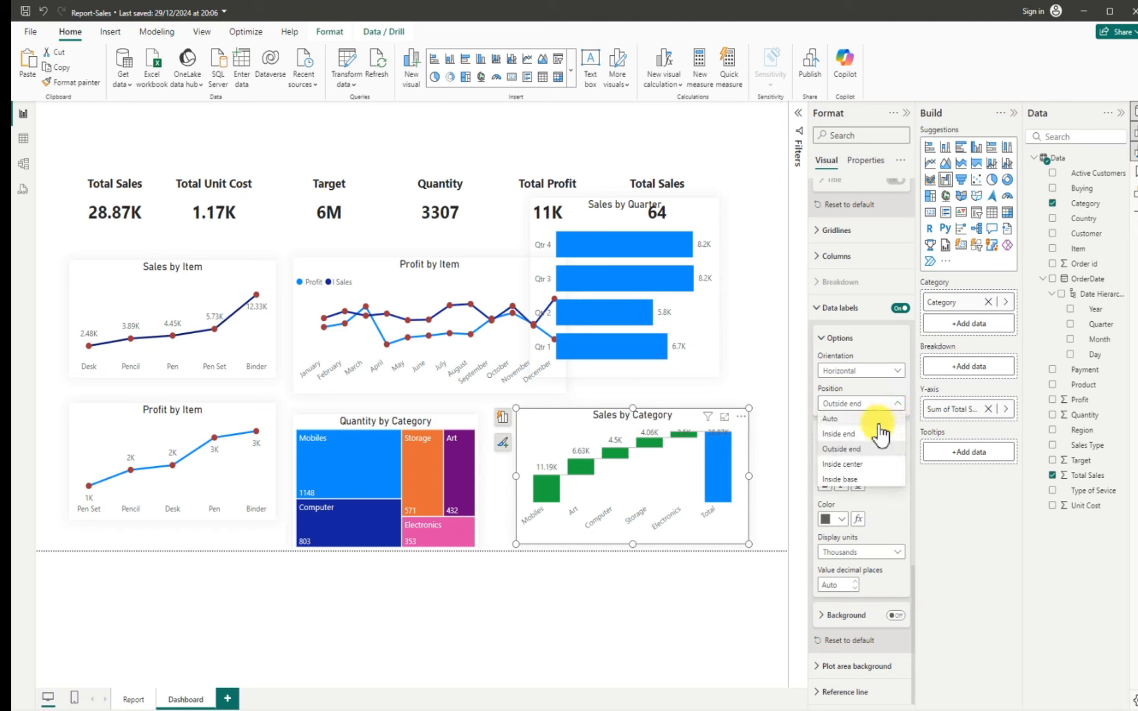
click(856, 447)
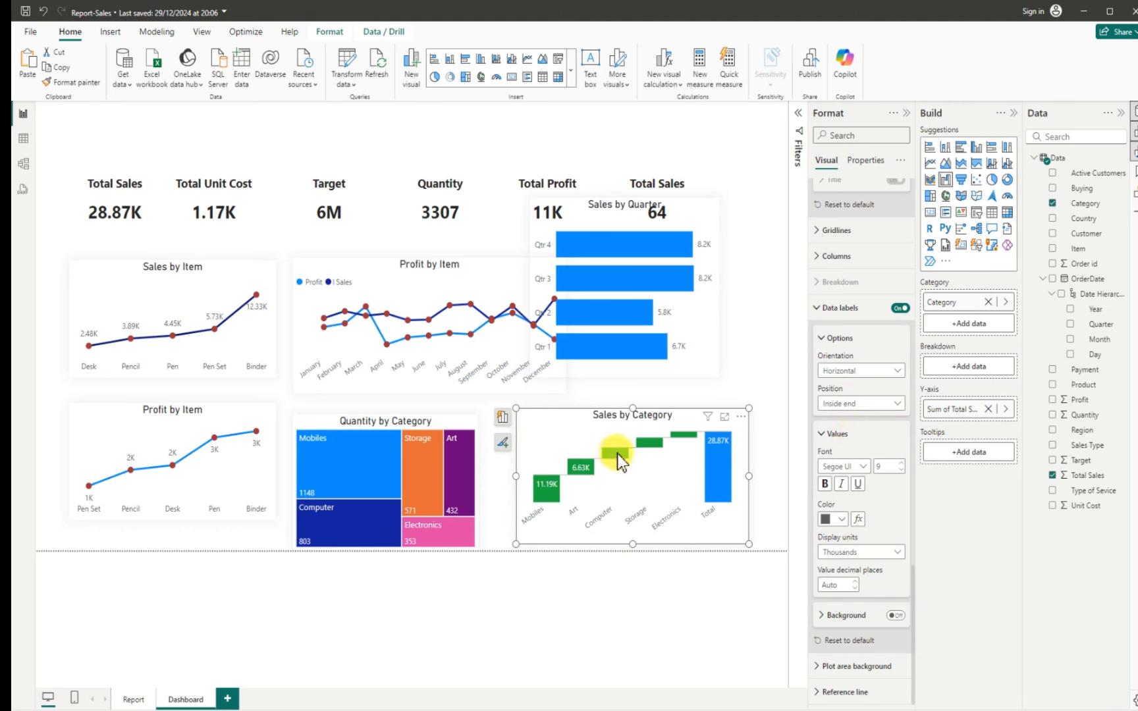
click(897, 406)
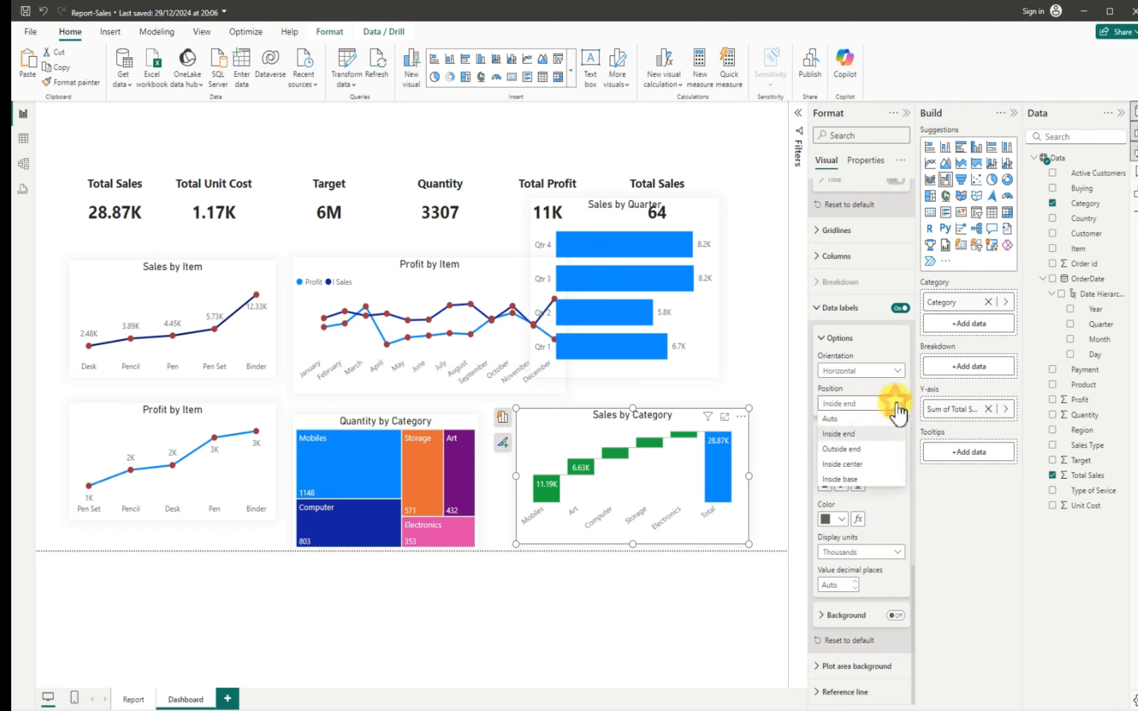
click(856, 464)
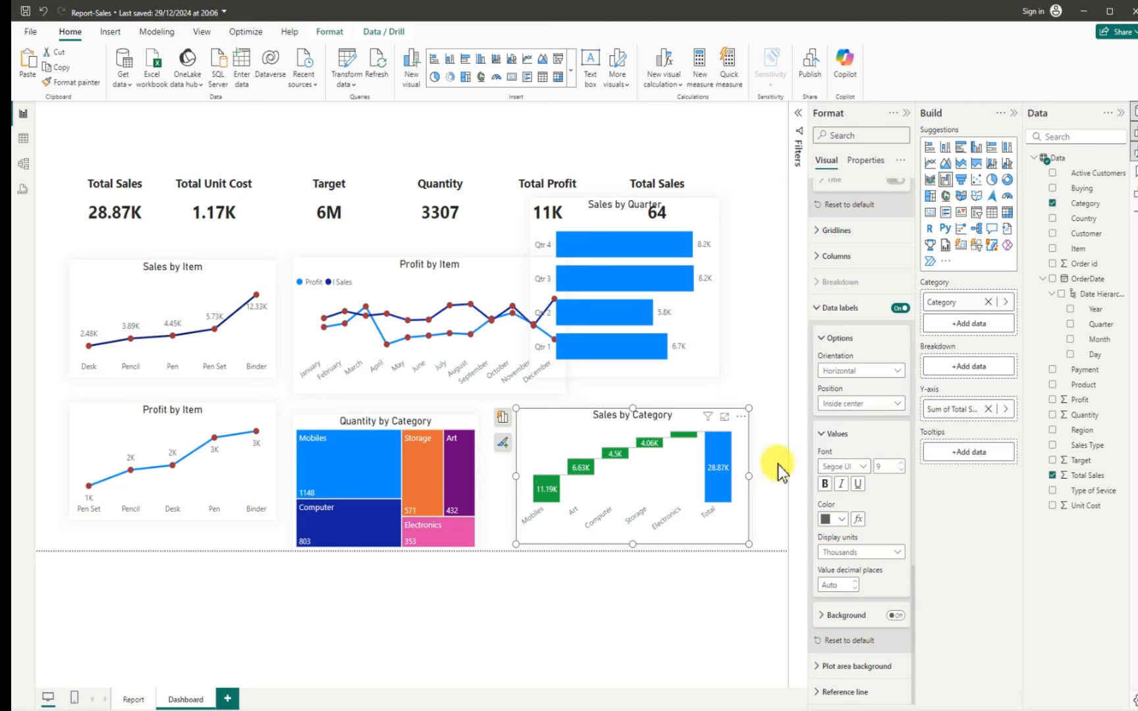
mouse_move(715, 443)
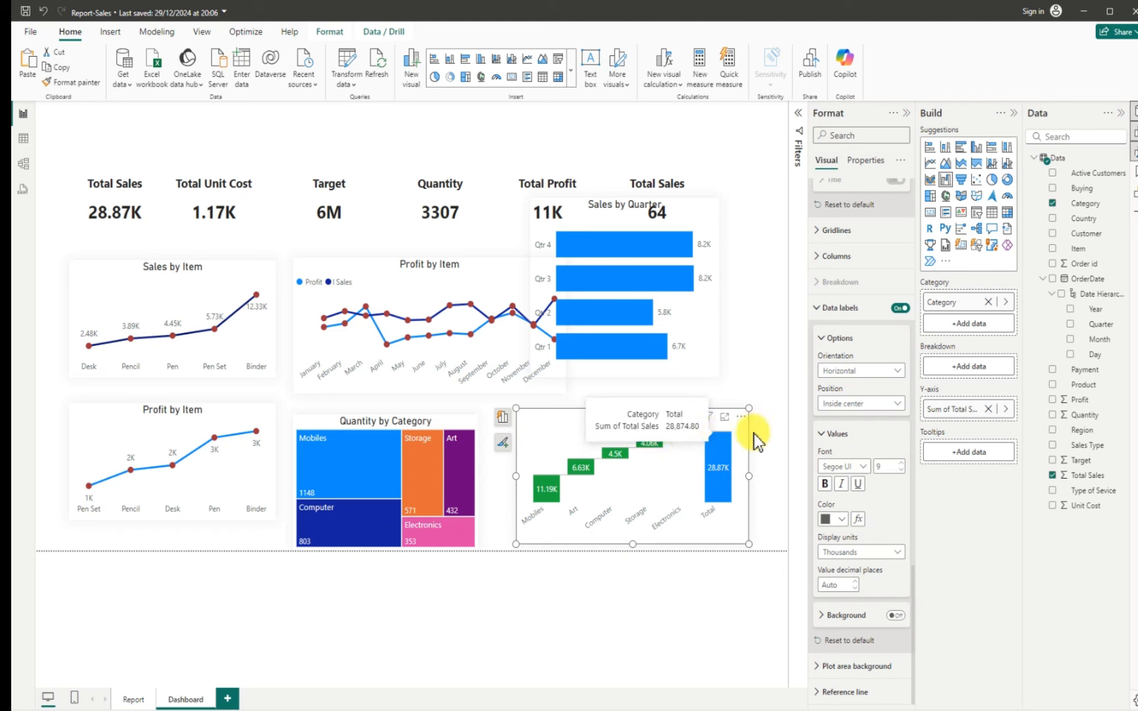
click(899, 406)
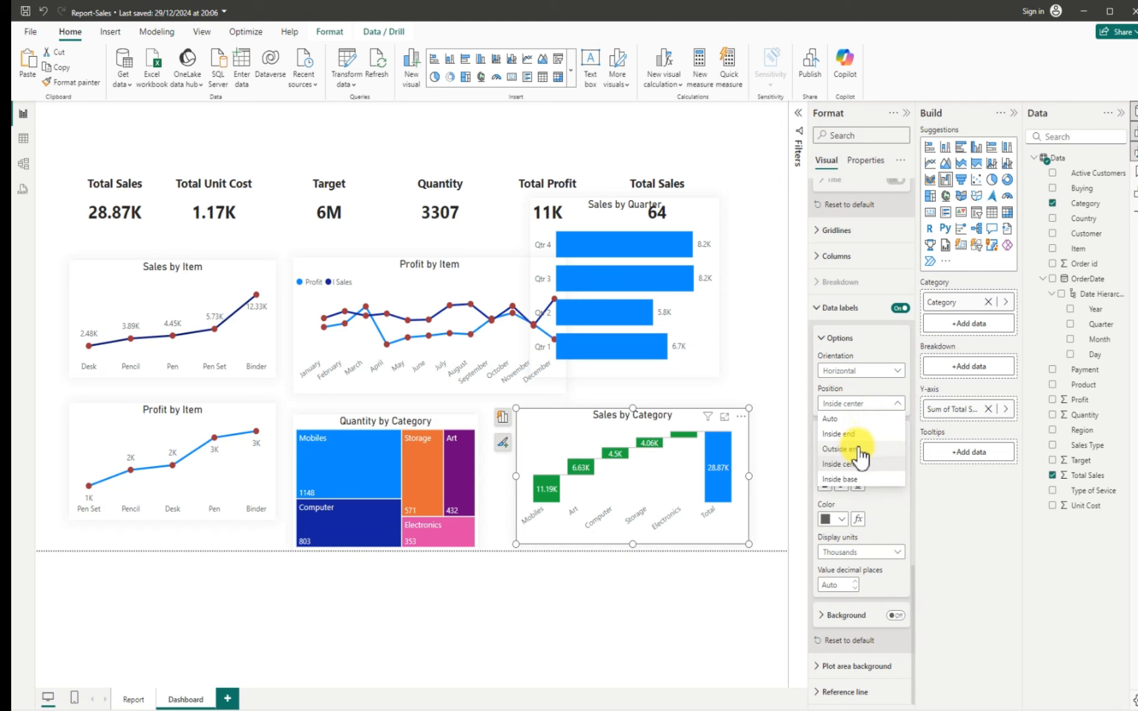
click(844, 480)
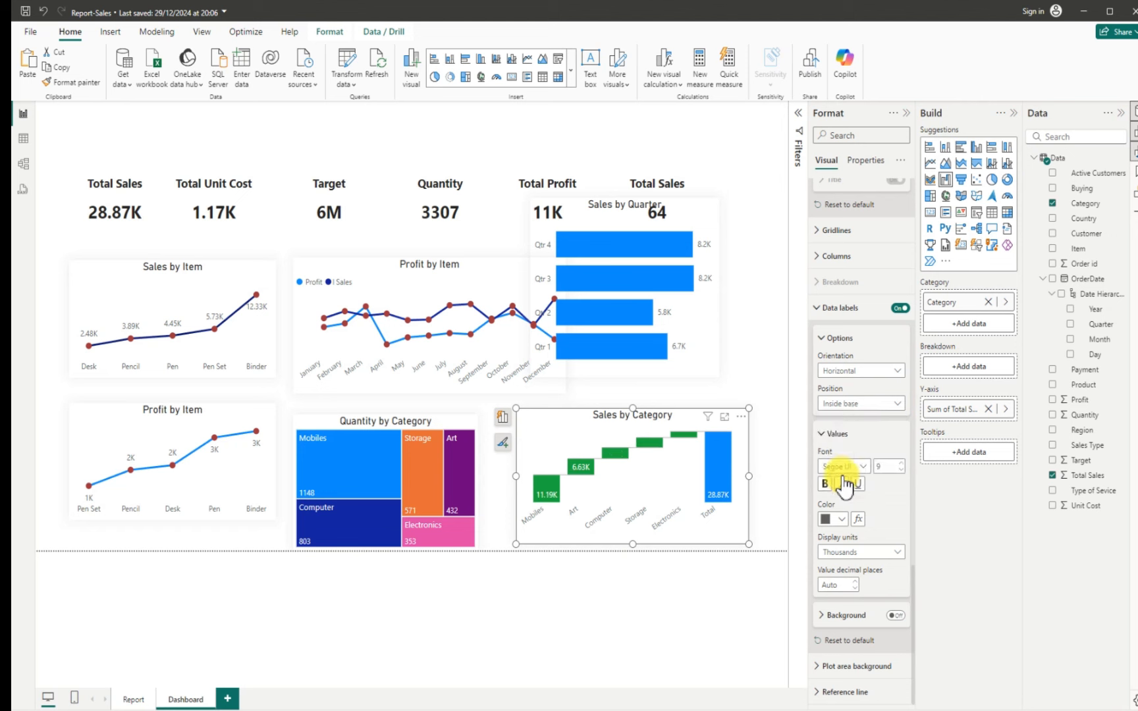
click(882, 404)
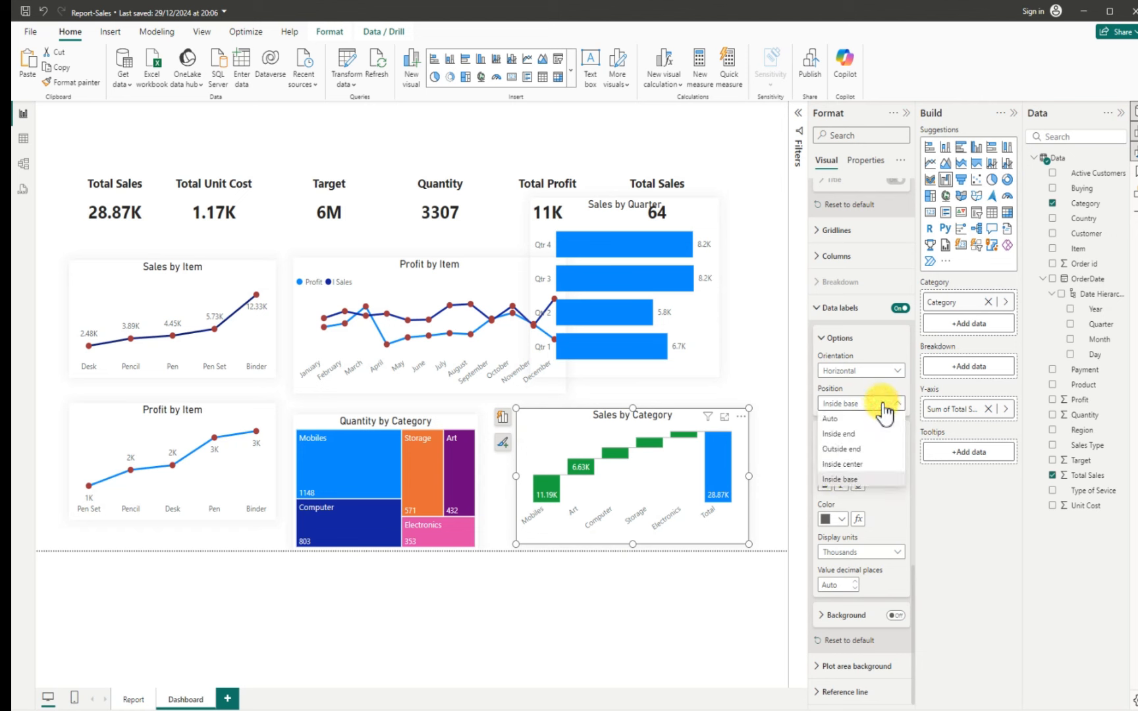
click(858, 448)
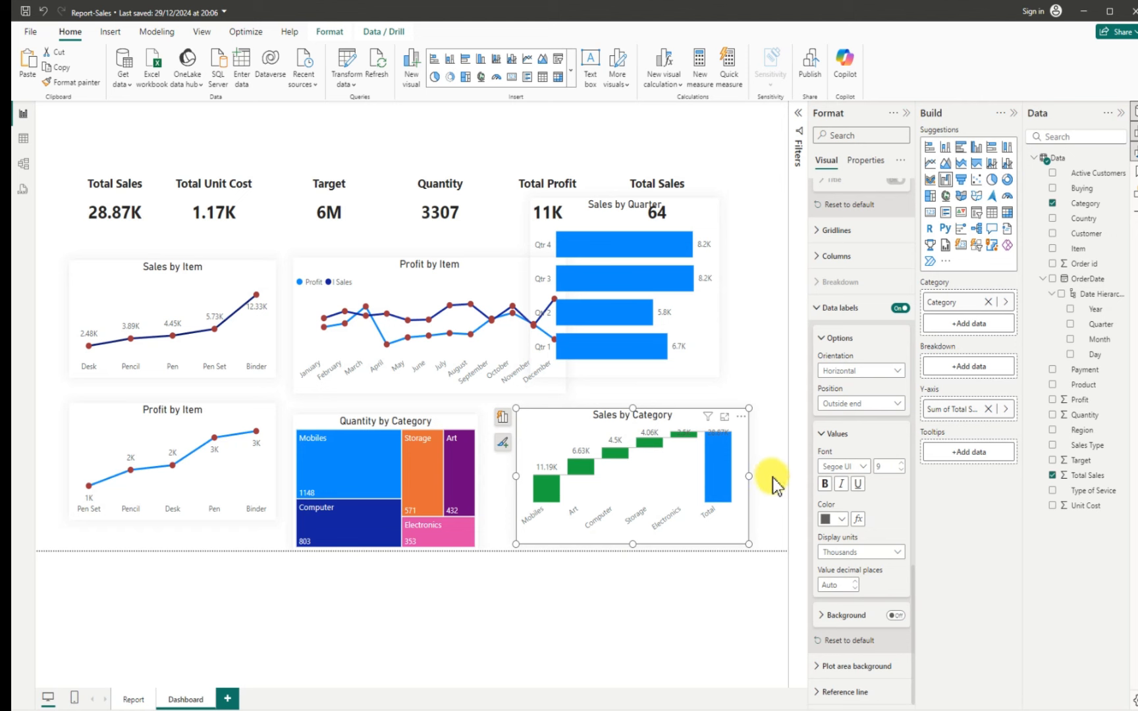
Widen the Sales by Category waterfall chart to about 421 and move it up to about horizontal 827, vertical 435, just below Sales by Quarter
drag(749, 478, 763, 477)
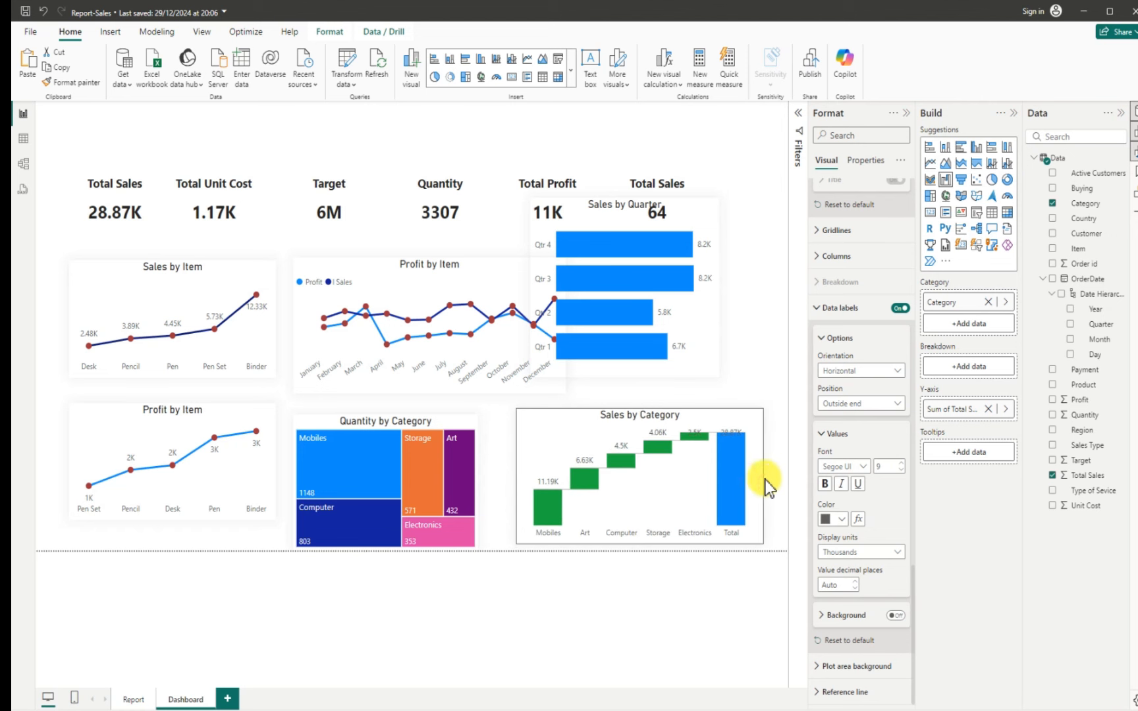
click(760, 370)
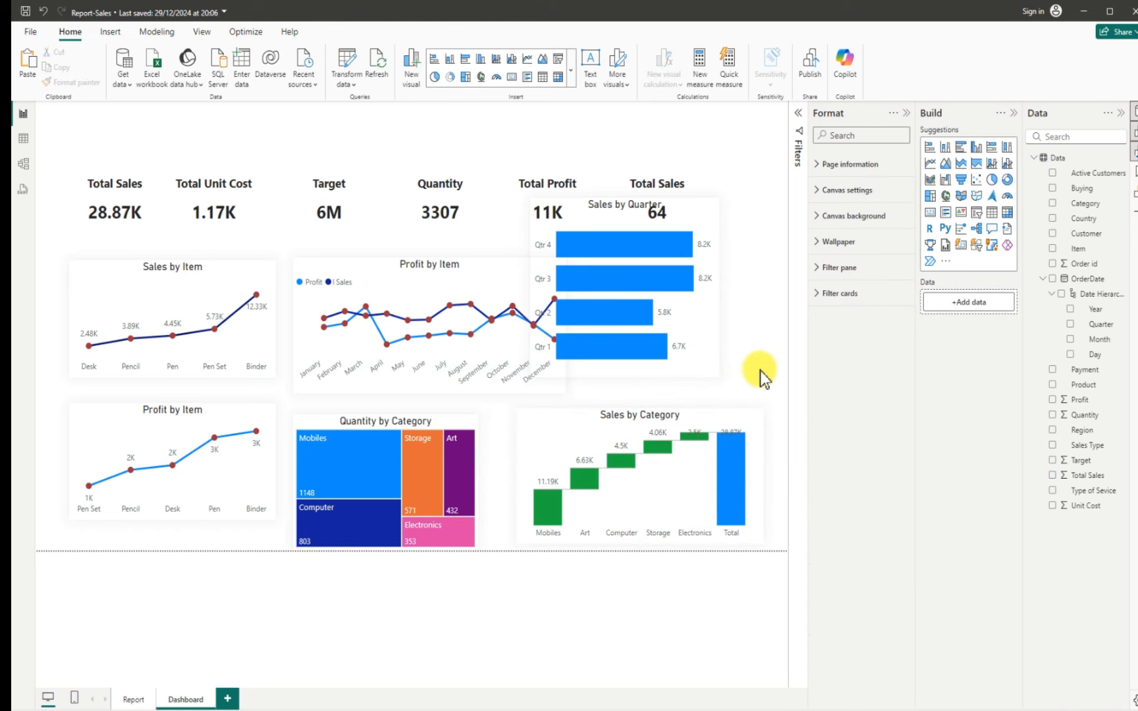
drag(746, 400, 751, 382)
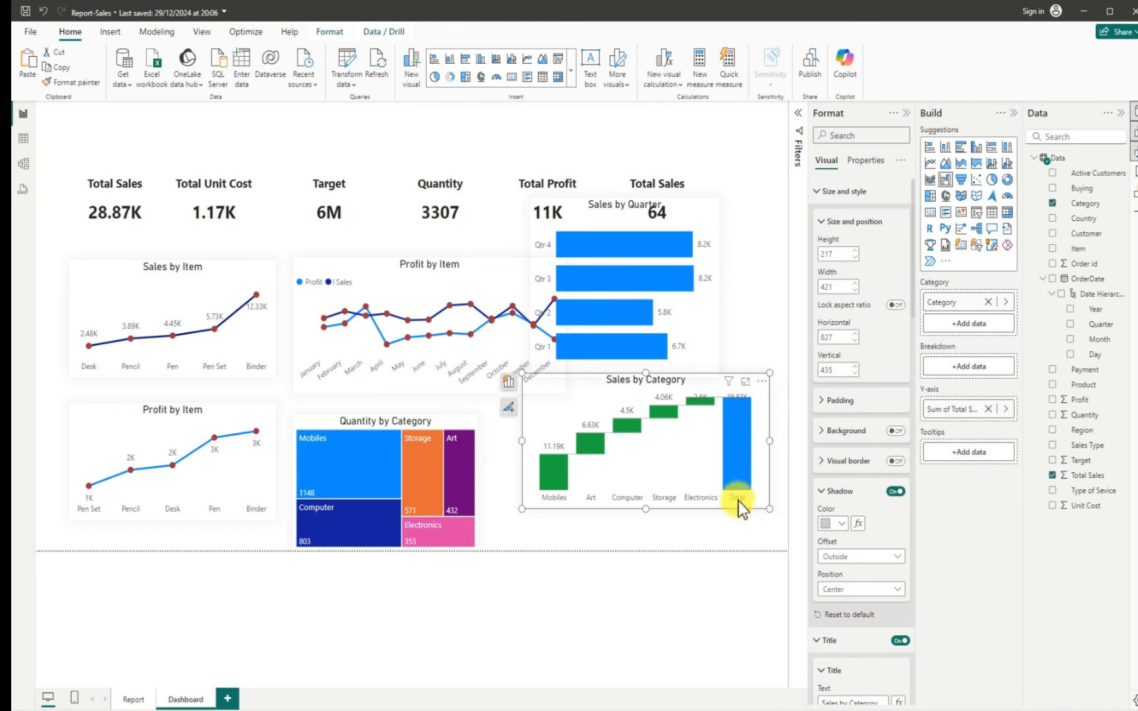
click(710, 546)
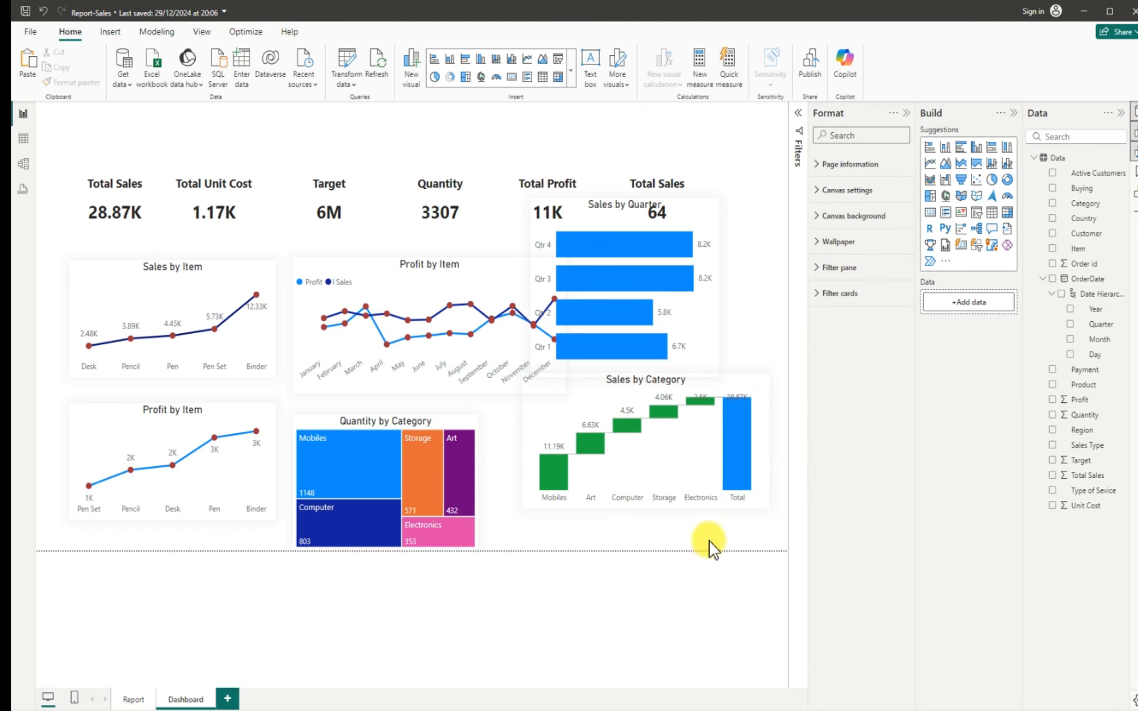
Move the Sales by Category waterfall chart to the page's lower-right corner, at about horizontal 846, vertical 501
click(759, 497)
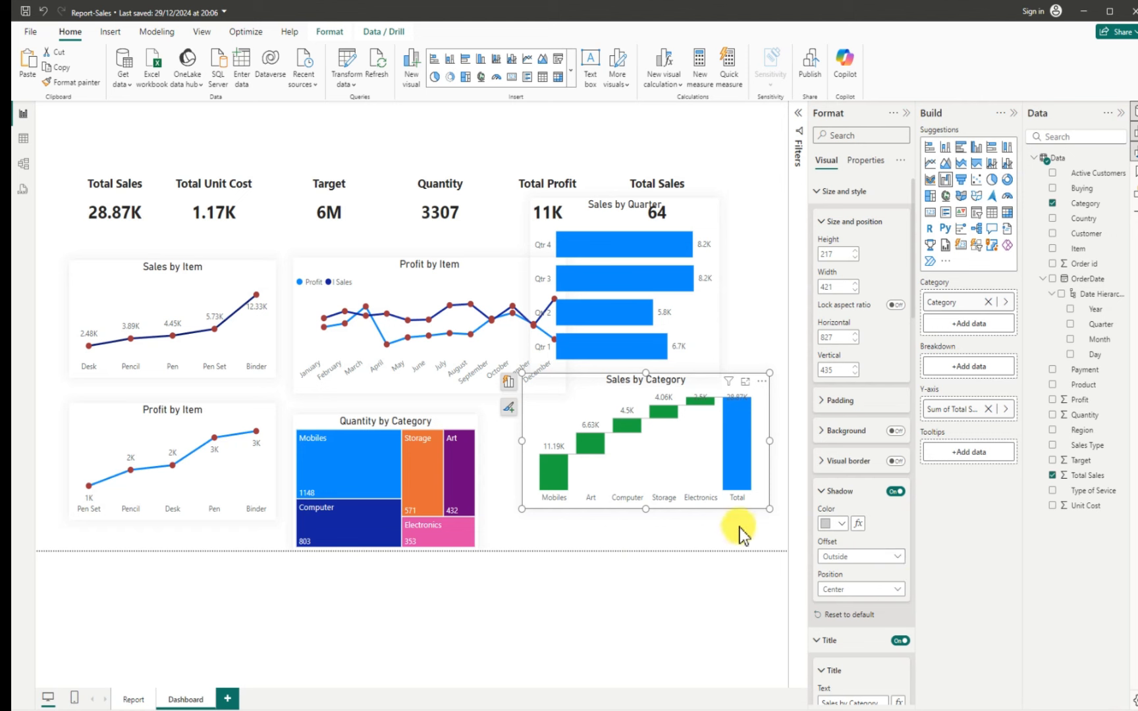
click(669, 540)
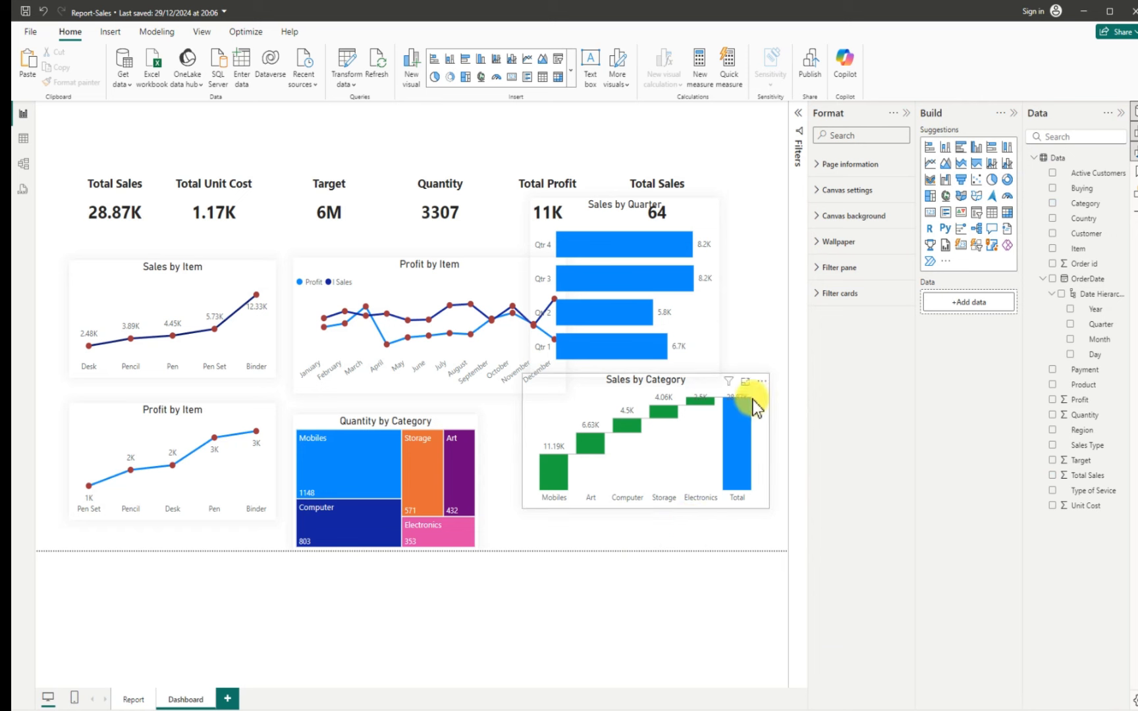
drag(579, 388, 587, 441)
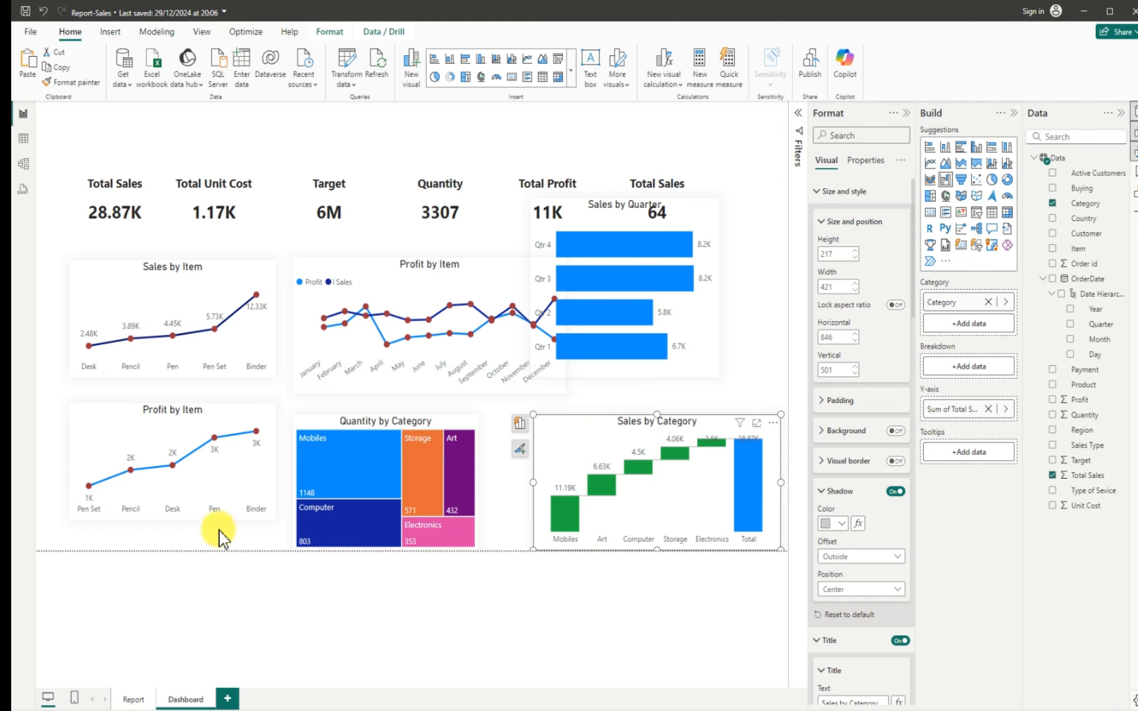
Check the layout of the Report page and move the Dashboard's Sales by Item chart to about horizontal 29, vertical 266
click(129, 699)
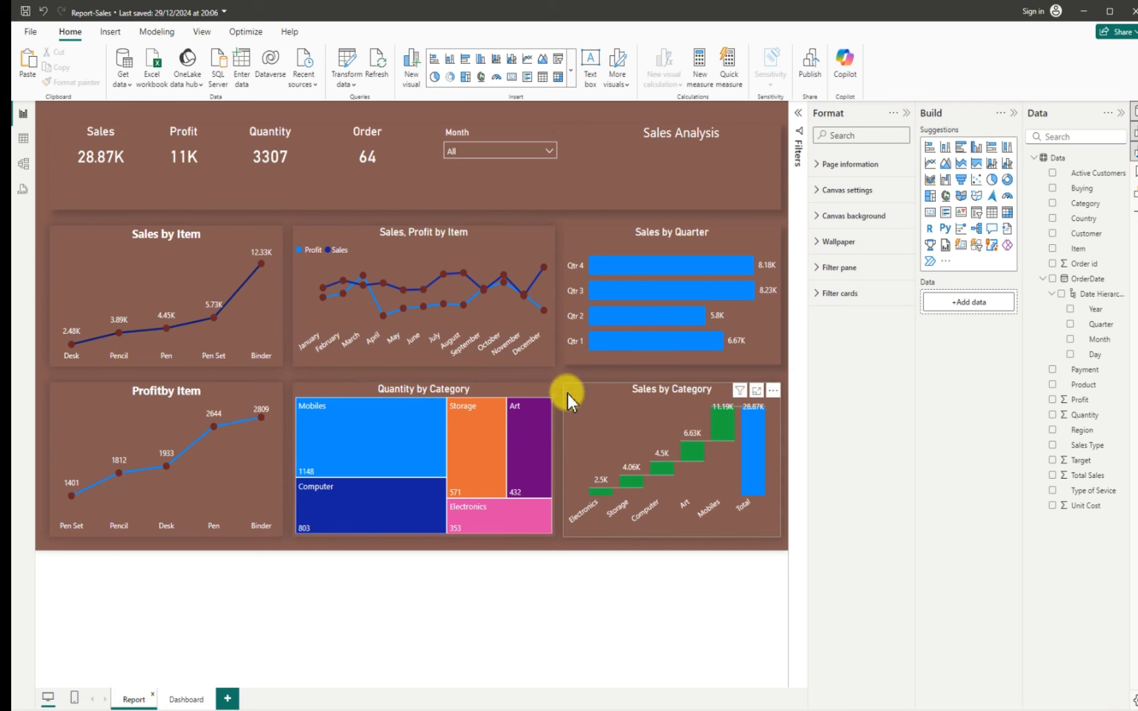
click(188, 699)
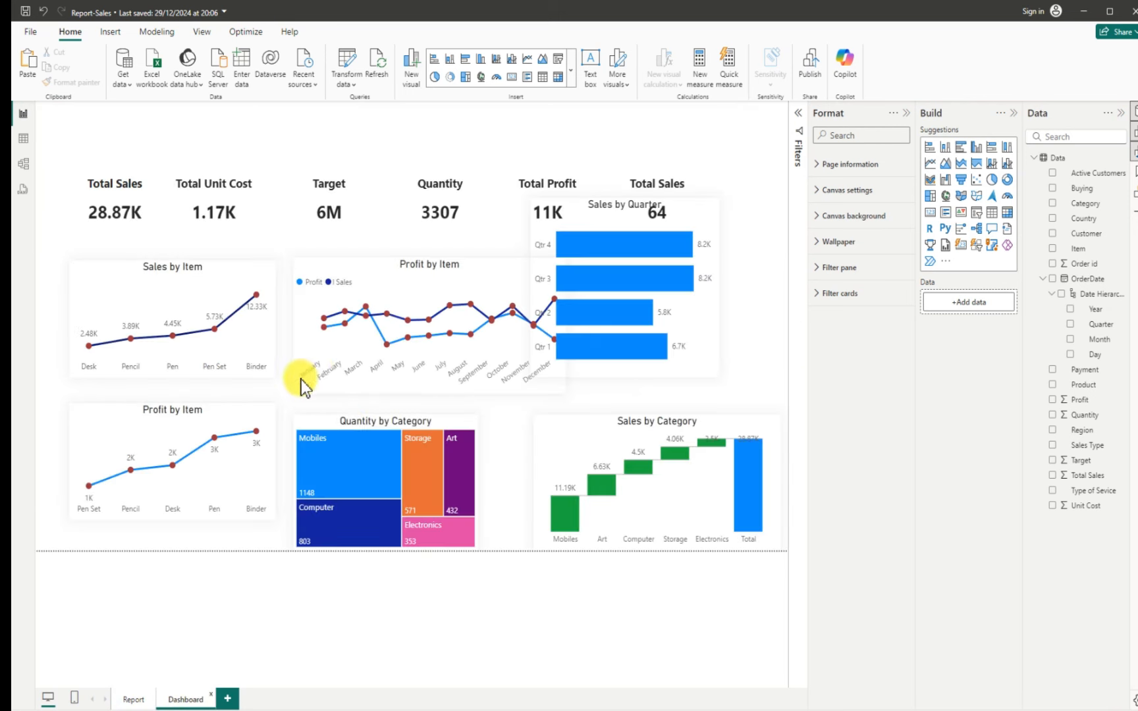
click(65, 273)
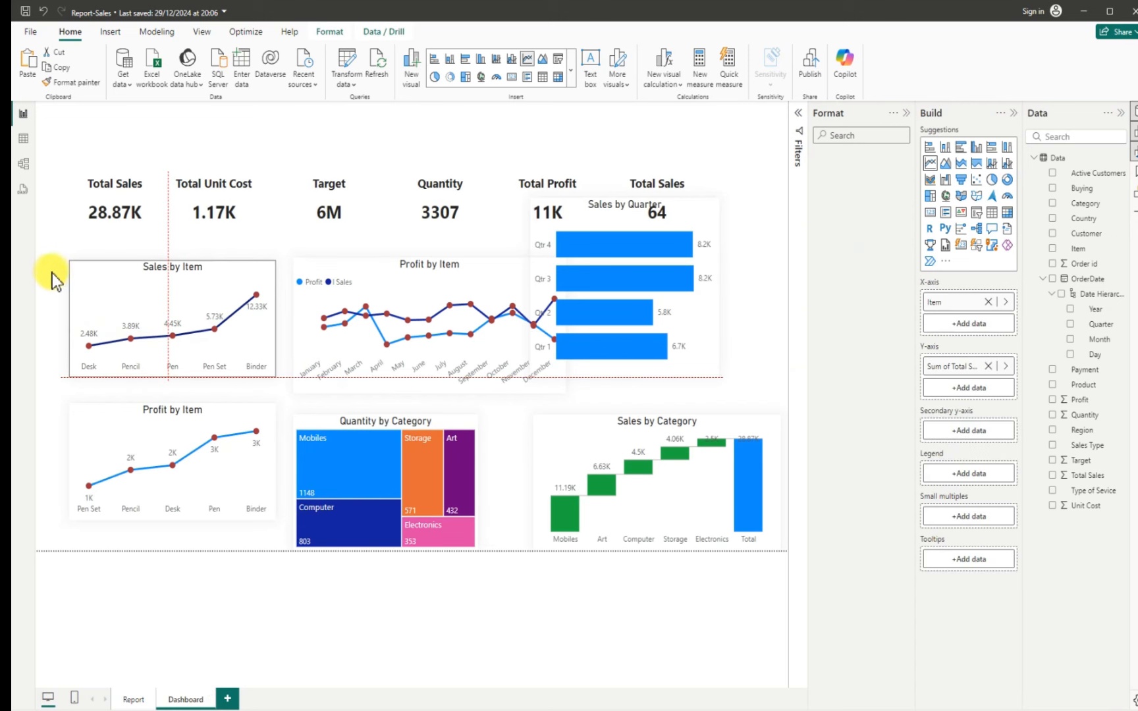
drag(56, 277, 47, 280)
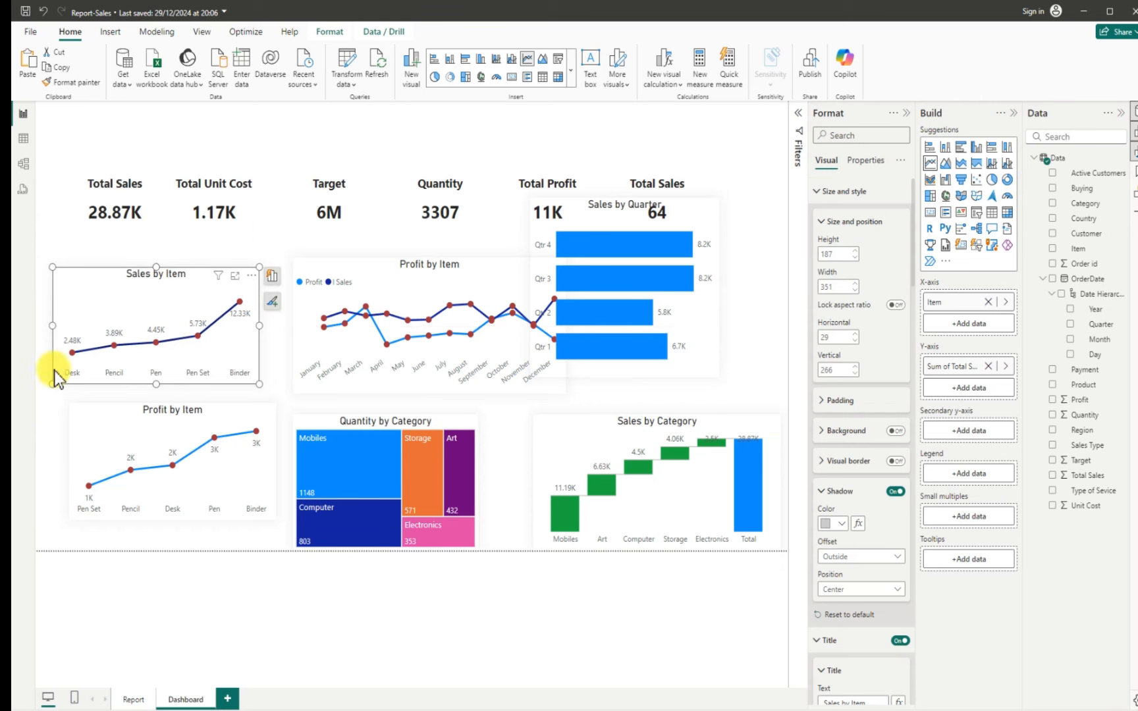
Place the lower Profit by Item chart at about horizontal 17, vertical 517, about 363 wide, and shift Sales by Item to about 23, 254
drag(83, 421, 61, 442)
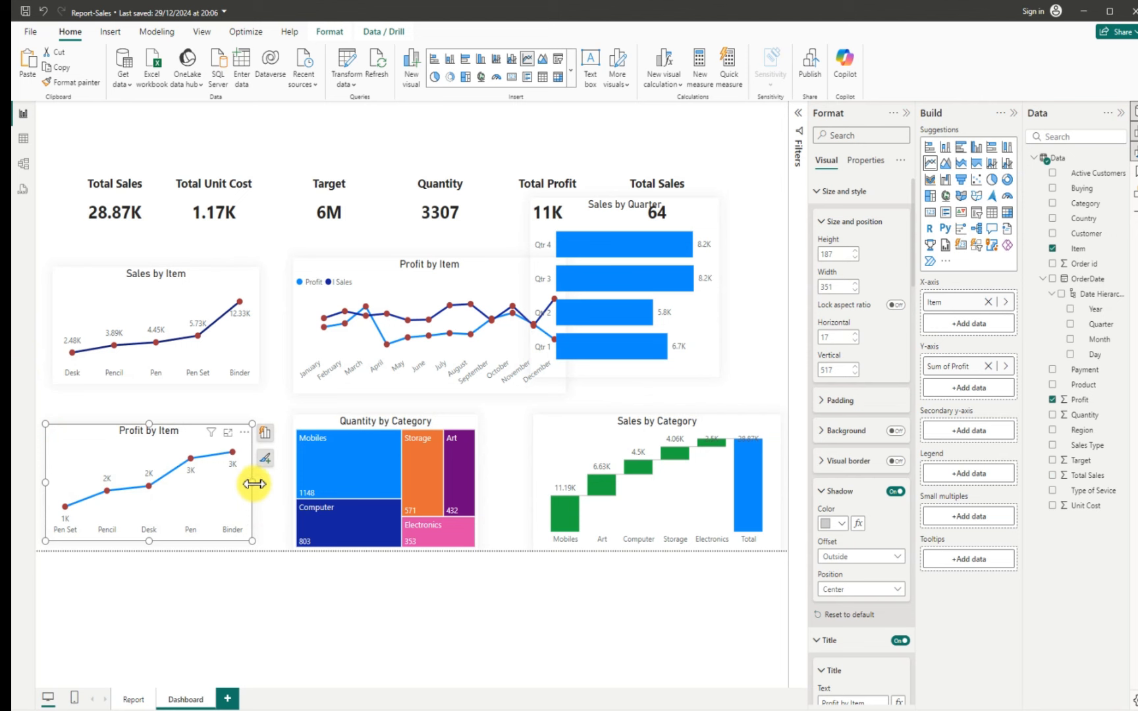
drag(254, 484, 261, 485)
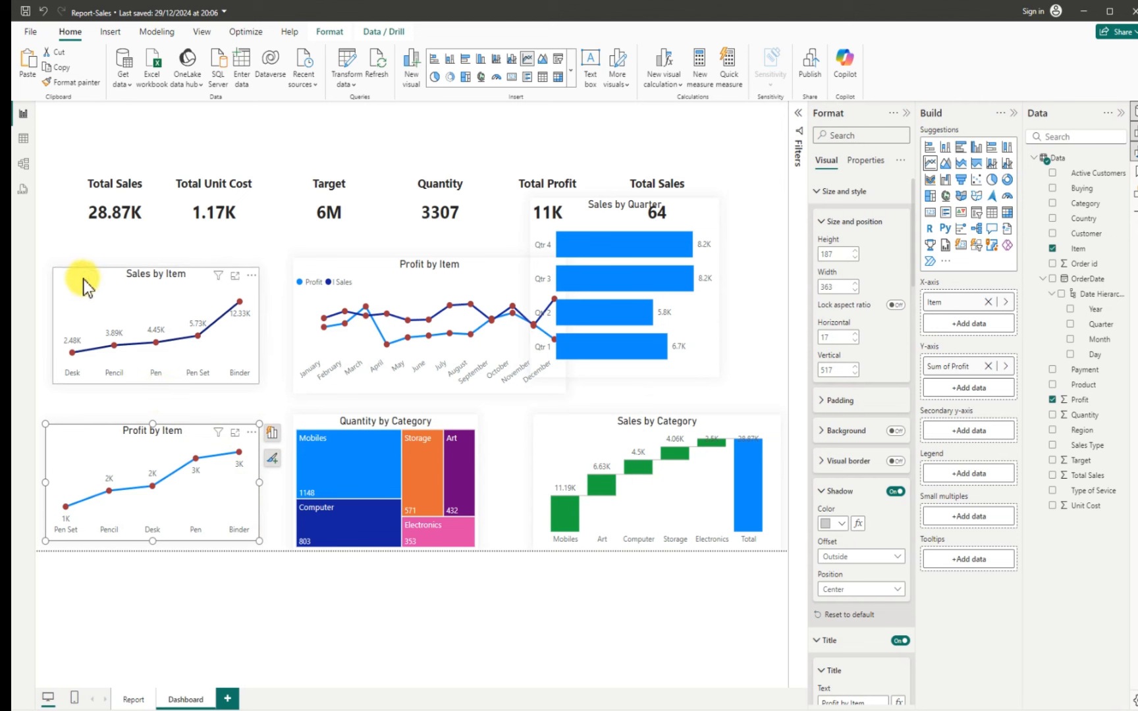
drag(77, 282, 78, 272)
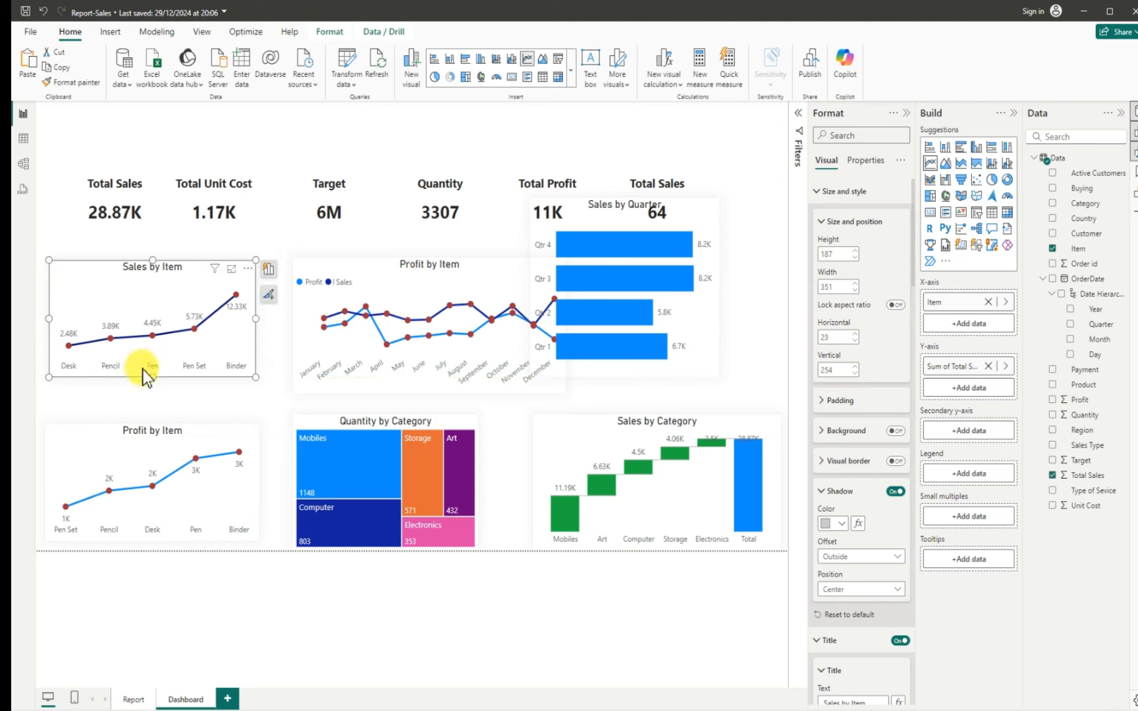
Align both item charts at horizontal 23, with Sales by Item about 217 high at vertical 241 and Profit by Item about 199 high at 475
drag(150, 376, 105, 424)
drag(261, 457, 254, 460)
drag(154, 514, 156, 524)
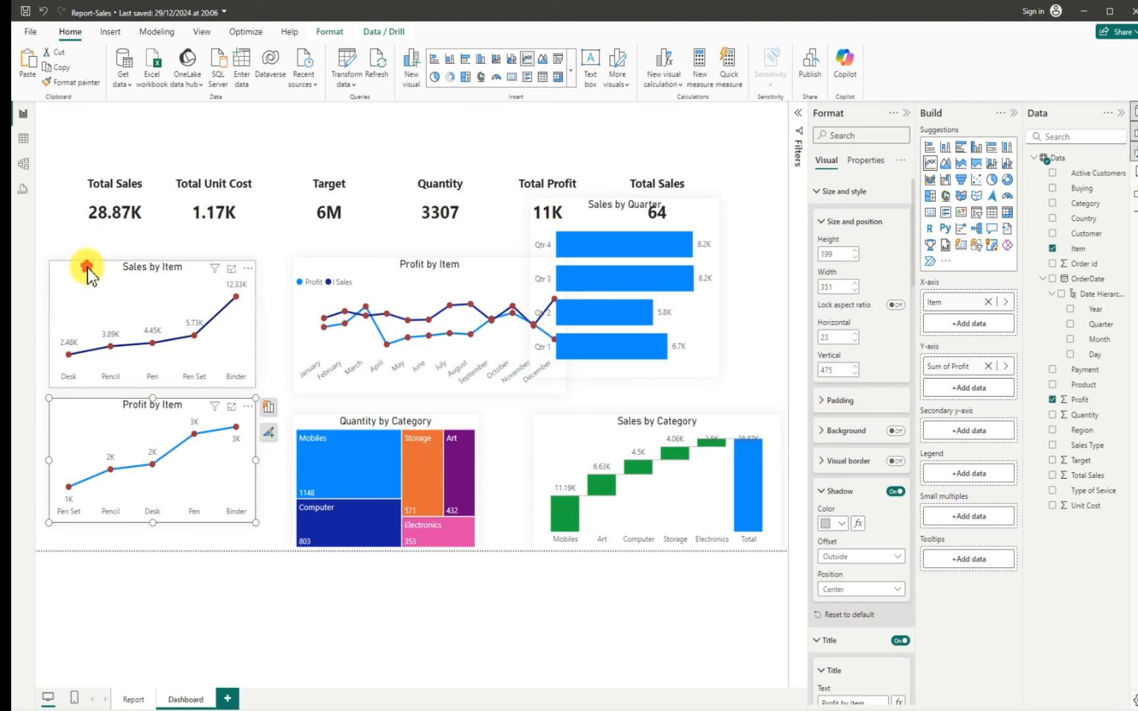
click(122, 263)
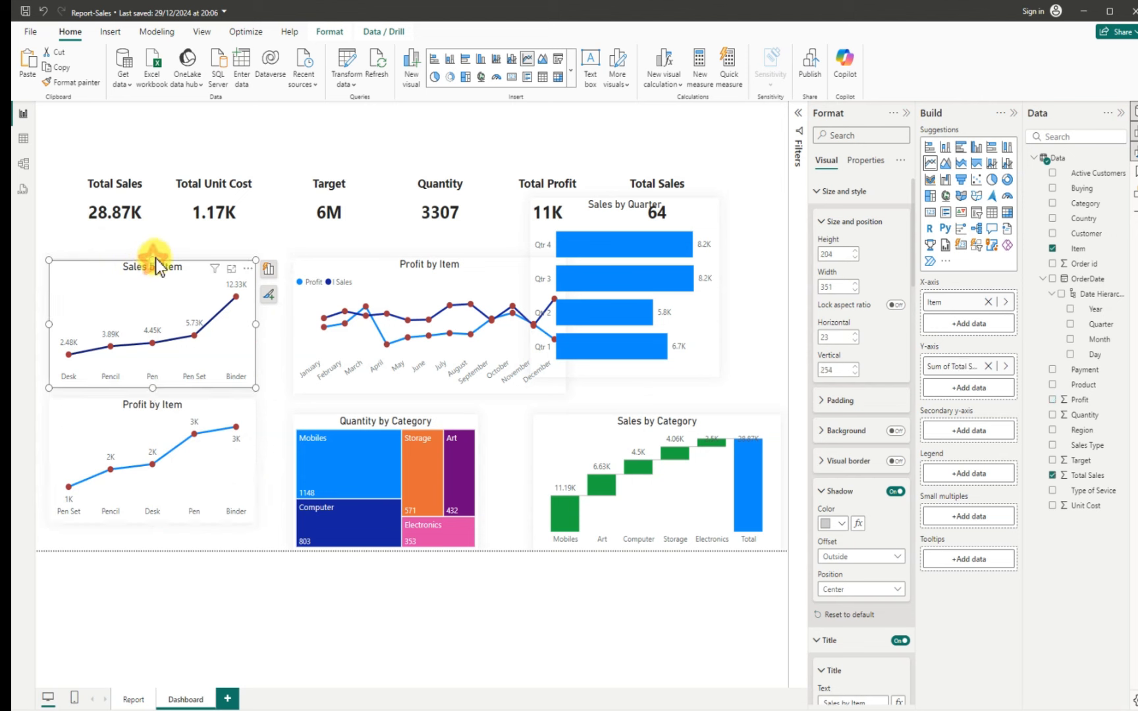
drag(156, 258, 168, 257)
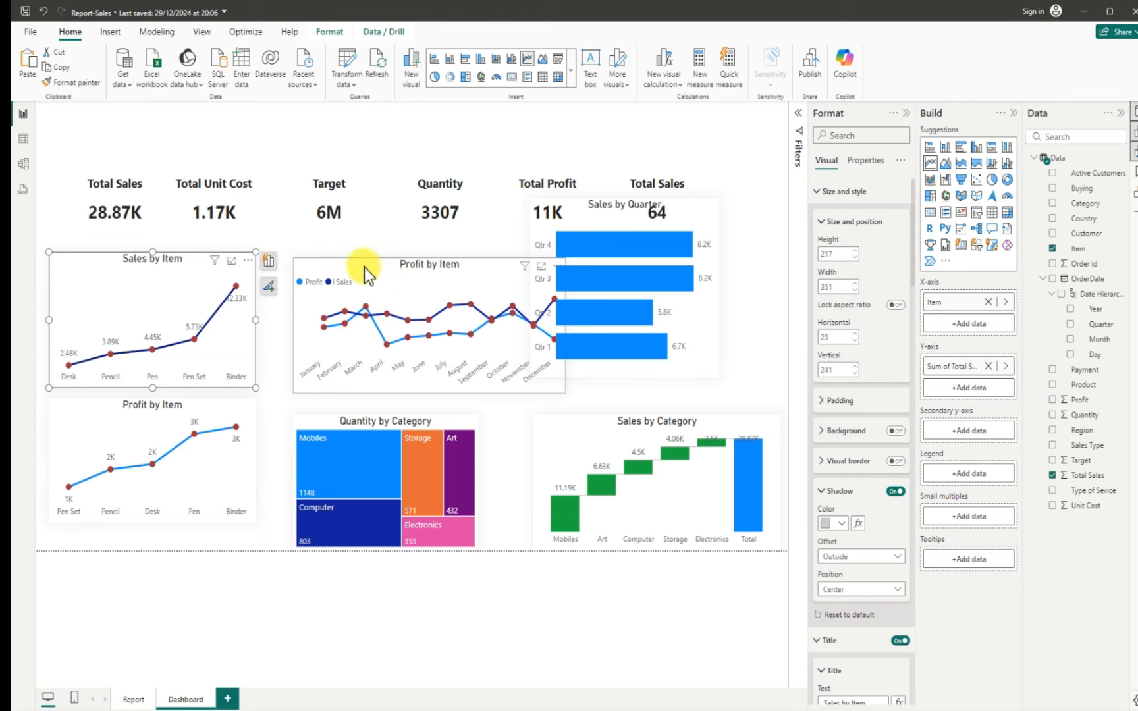
Move the monthly Profit by Item chart to about horizontal 391, vertical 241, widen it, and shift Sales by Quarter to about 946, 199
drag(351, 267, 337, 258)
click(582, 245)
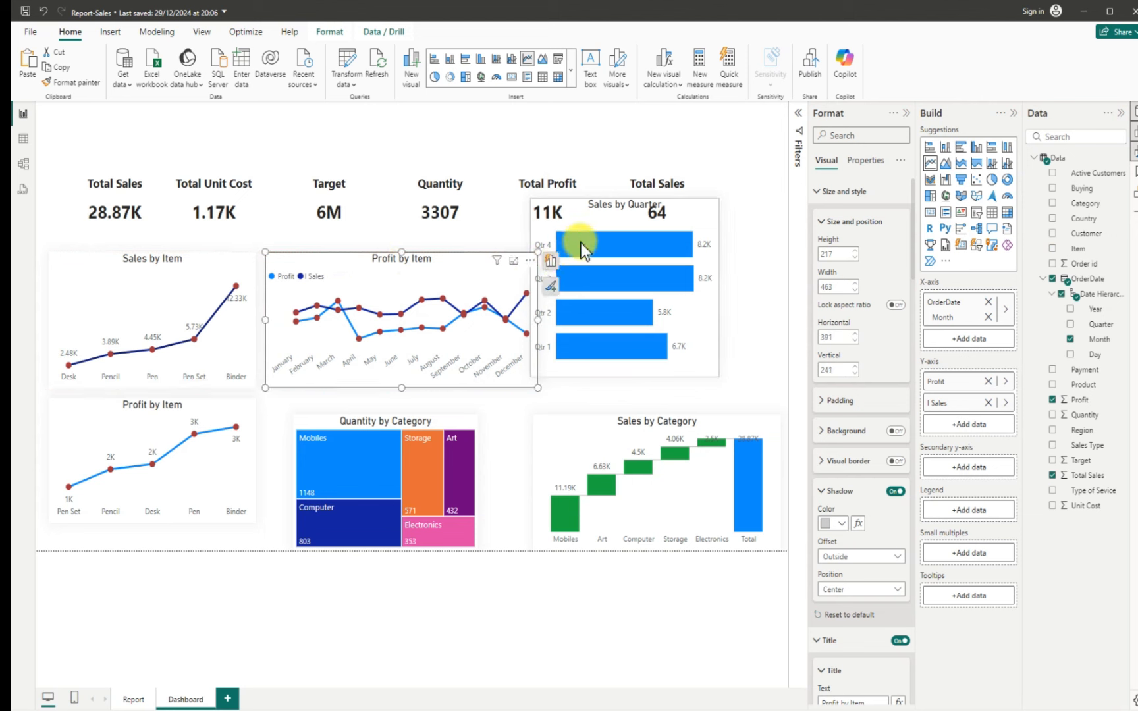
drag(595, 216, 655, 248)
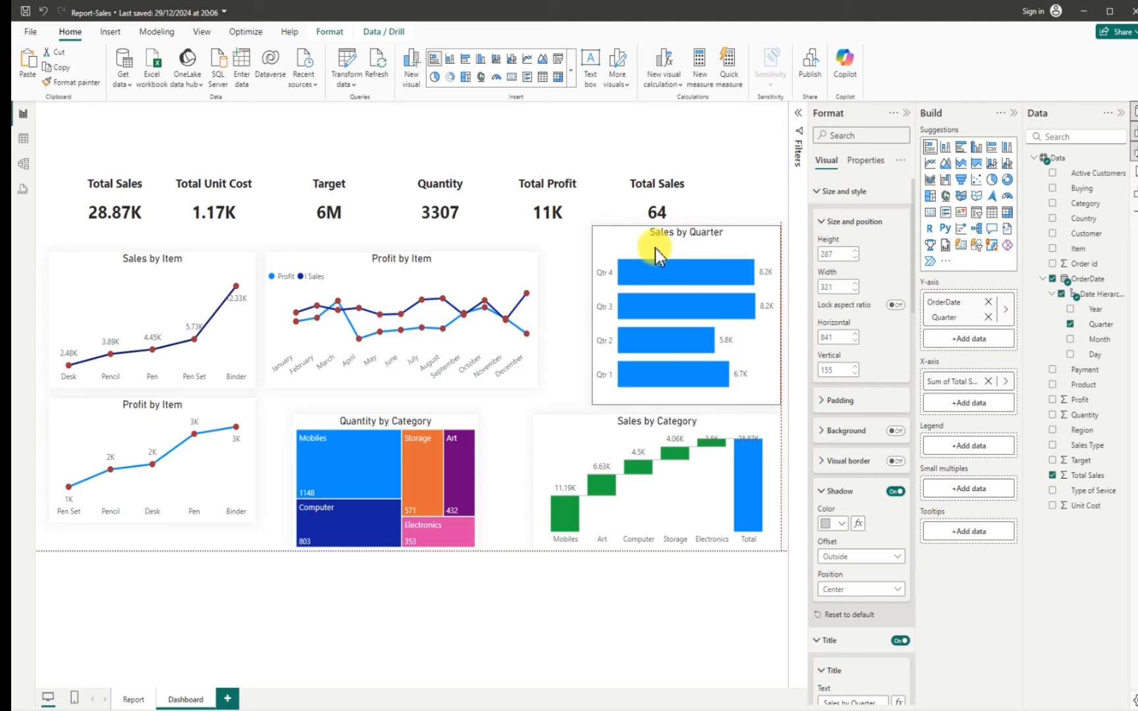
click(534, 277)
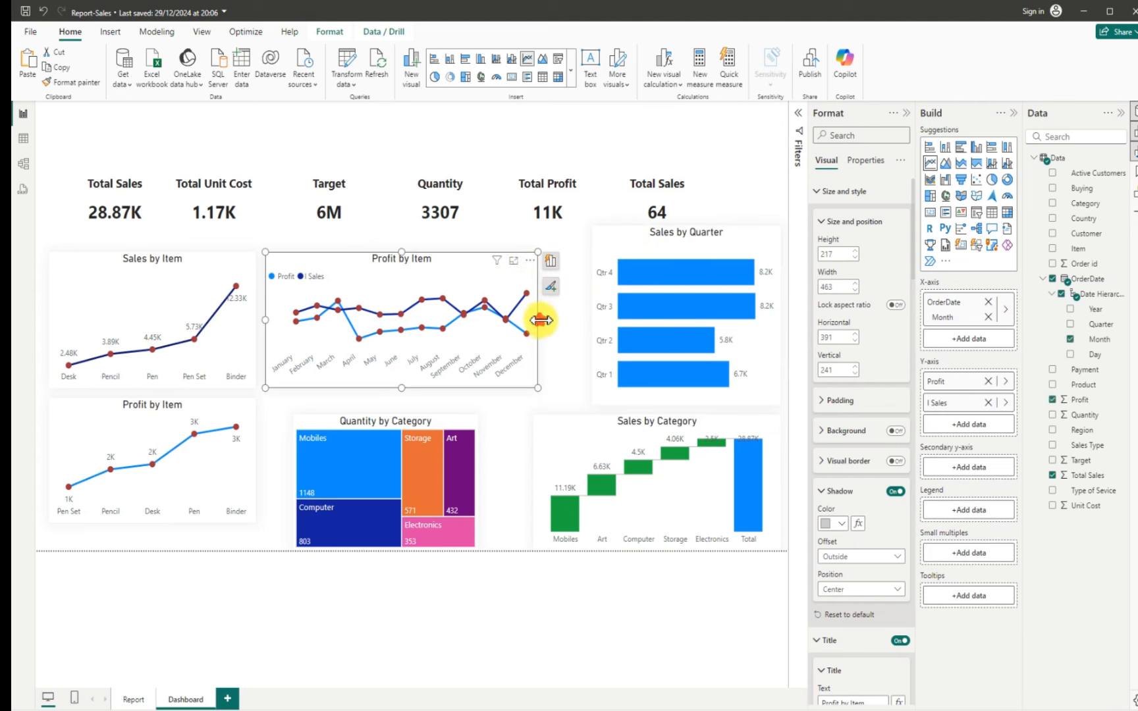
drag(540, 320, 569, 313)
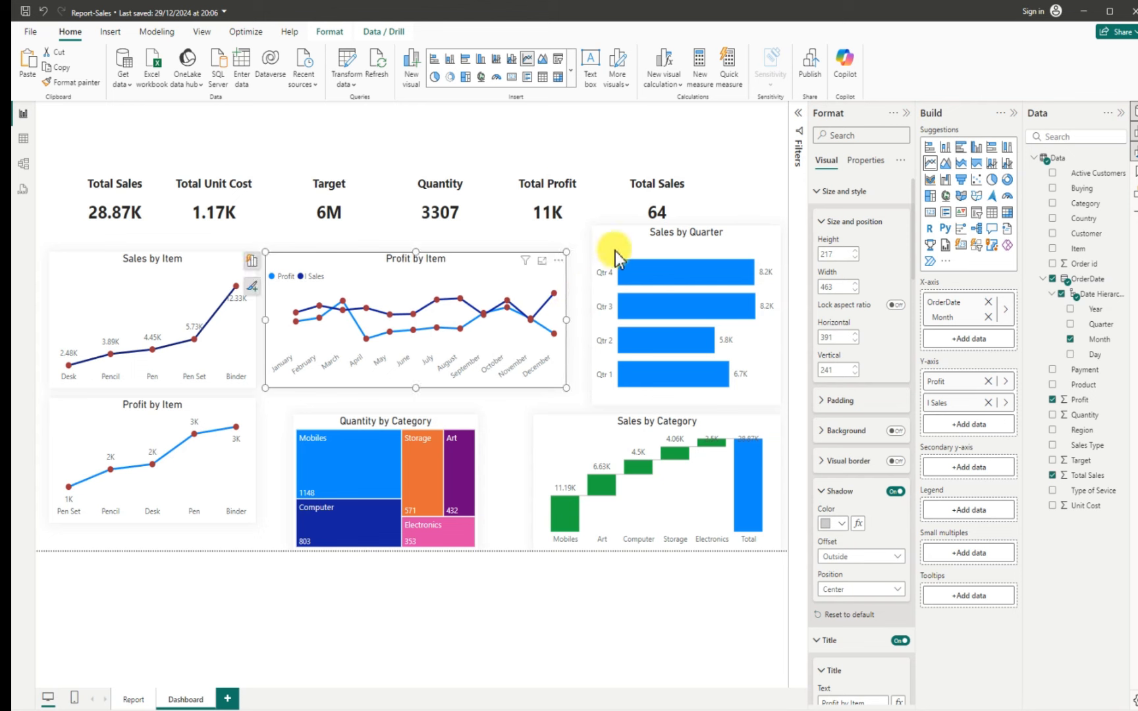
Shorten the Sales by Quarter bar chart and fit it between the monthly line chart and the page's right margin, starting at vertical 241
click(616, 249)
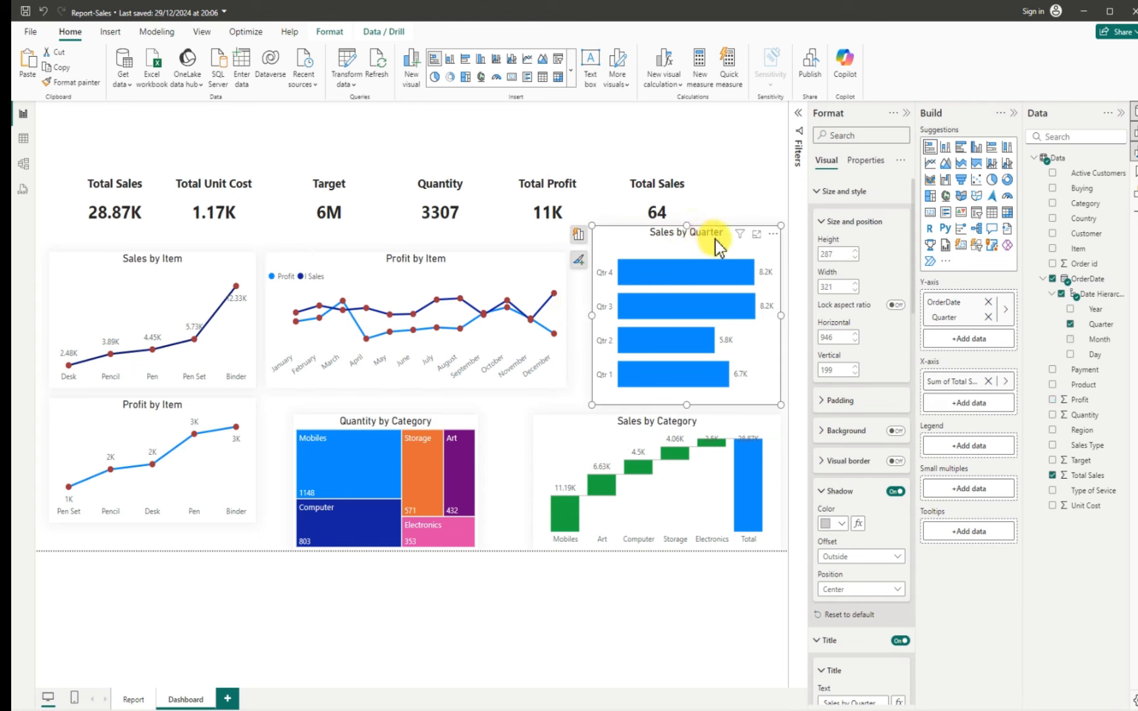
drag(590, 224, 599, 250)
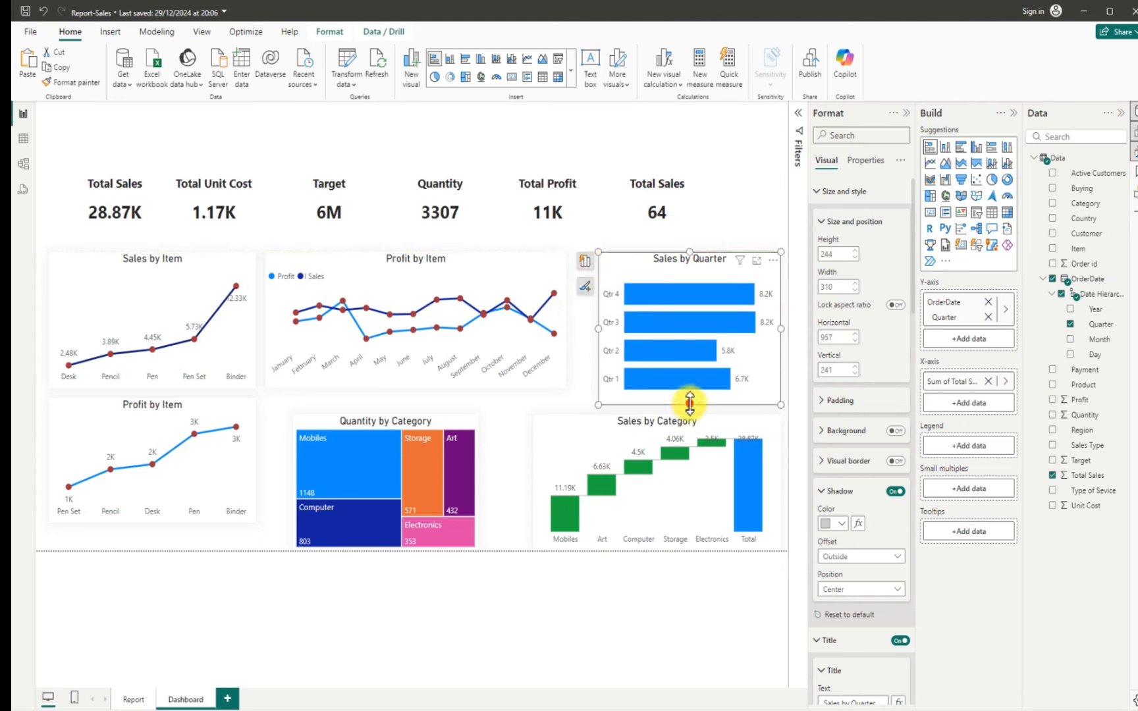
drag(690, 404, 700, 393)
drag(607, 340, 584, 340)
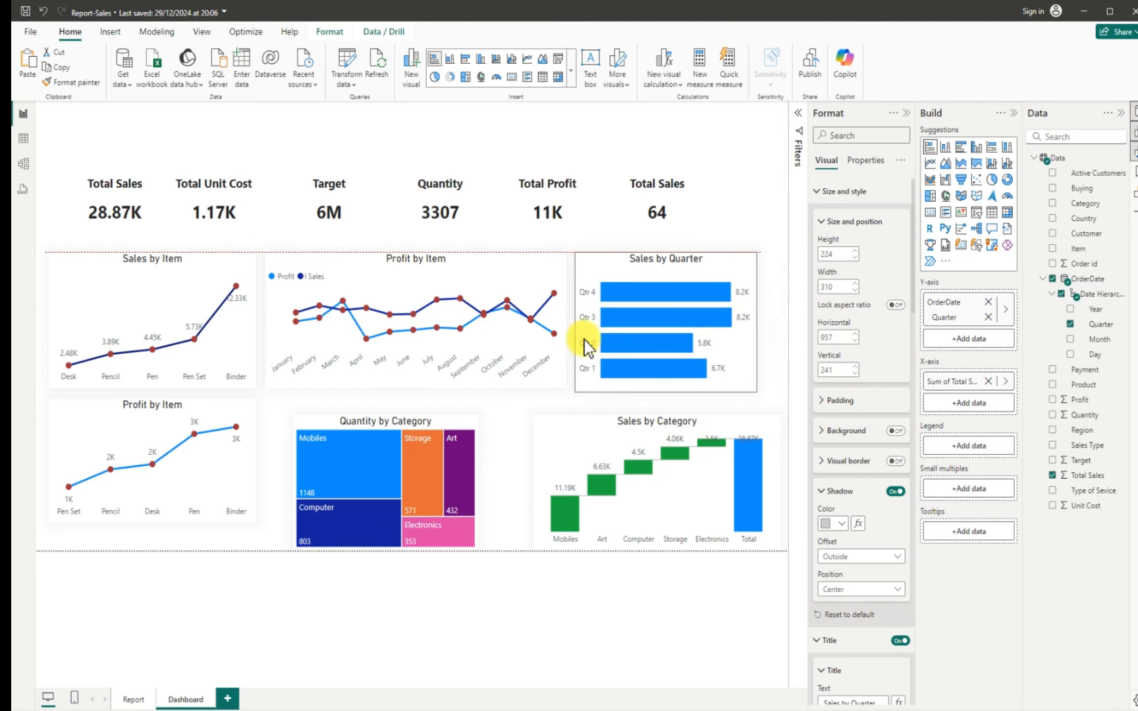
drag(666, 392, 667, 389)
drag(760, 319, 785, 324)
Move the Quantity by Category treemap to about horizontal 391, vertical 486, widen it to about 489, and clear its Mobiles highlight
drag(299, 454, 273, 445)
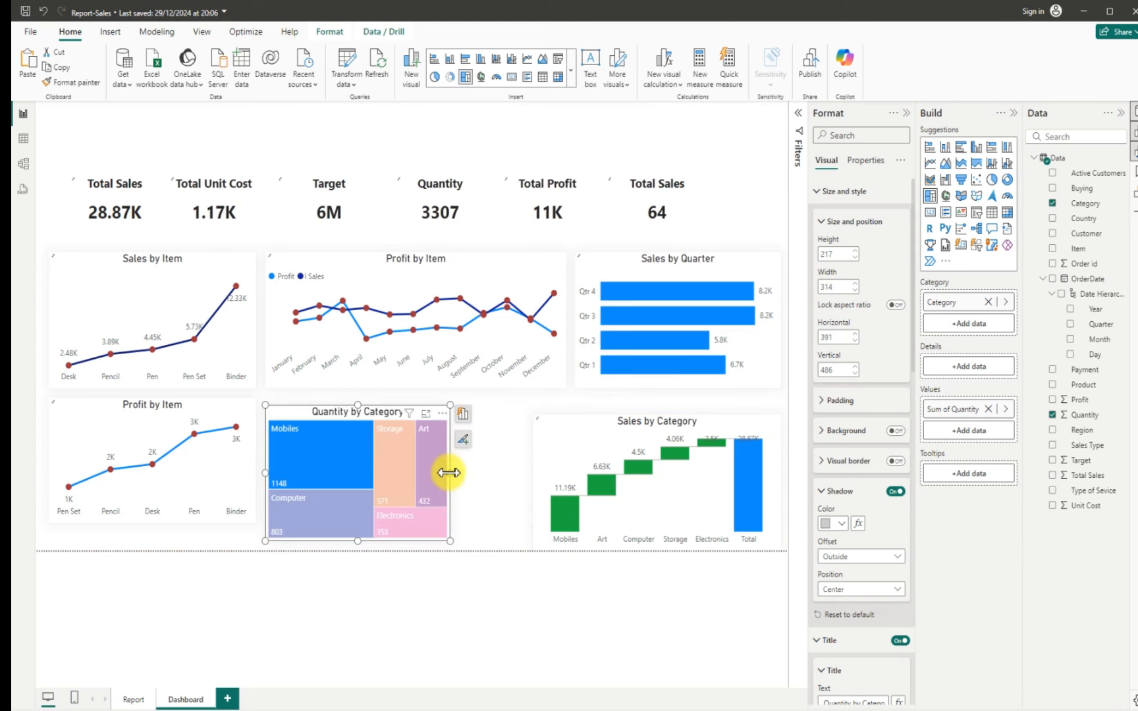
drag(444, 469, 552, 468)
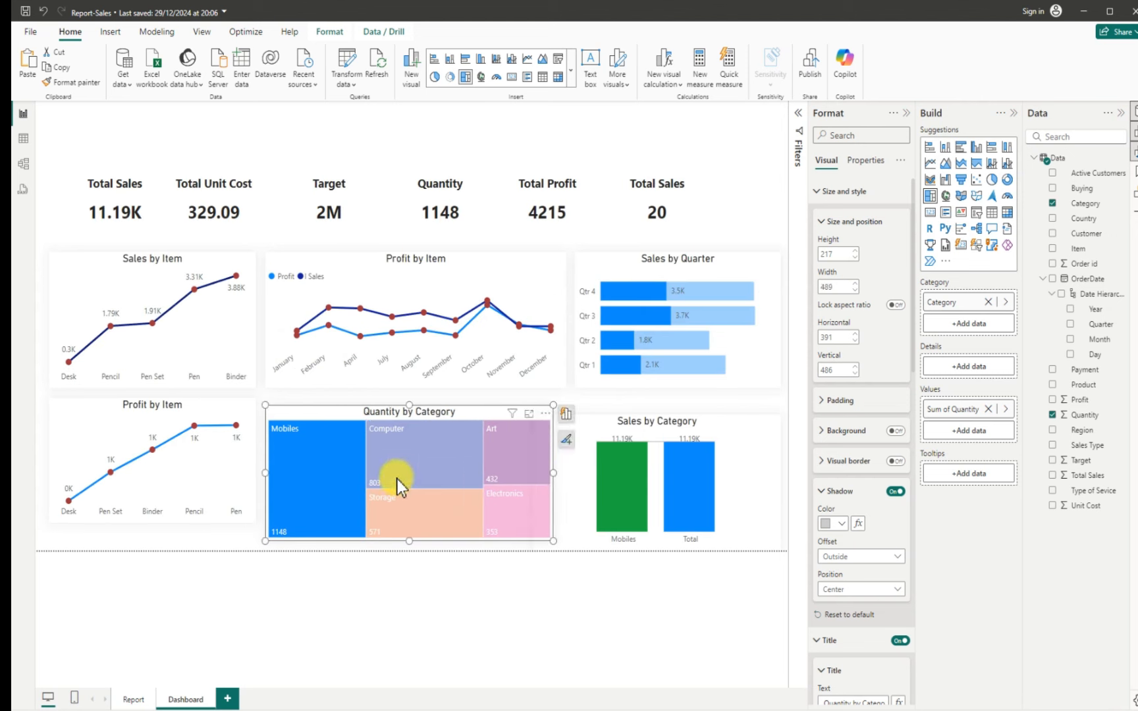
click(345, 471)
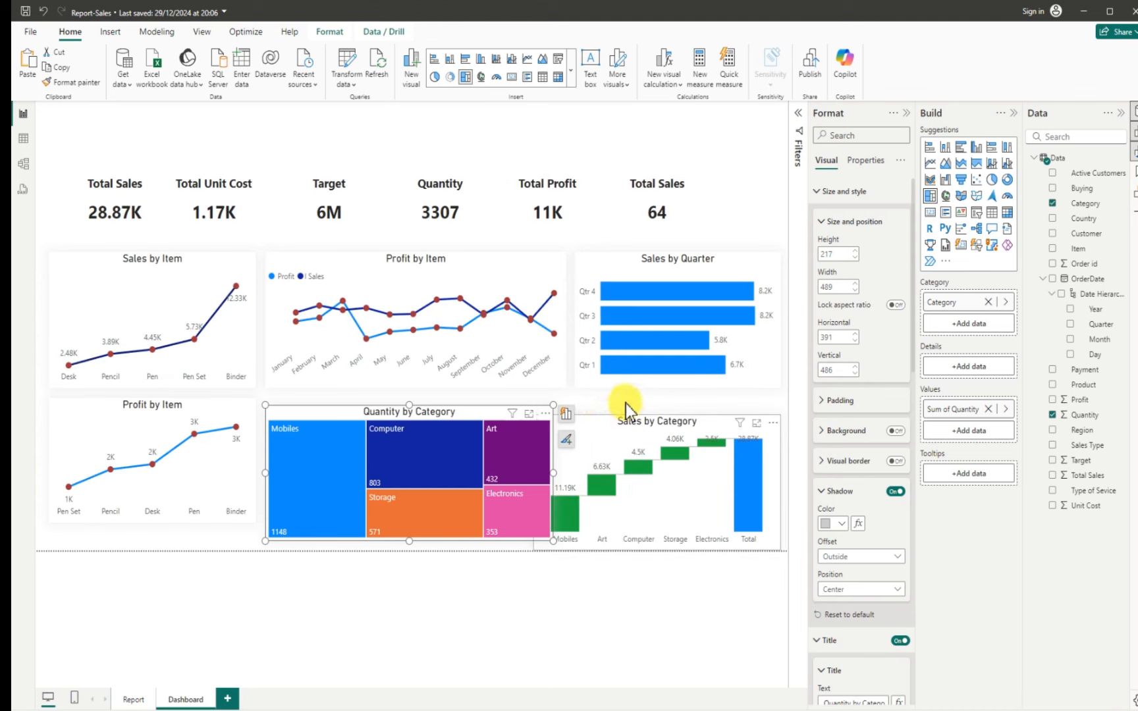
Narrow the Sales by Category chart to about 350 and place it under Sales by Quarter at about horizontal 917, vertical 475
drag(639, 417, 645, 400)
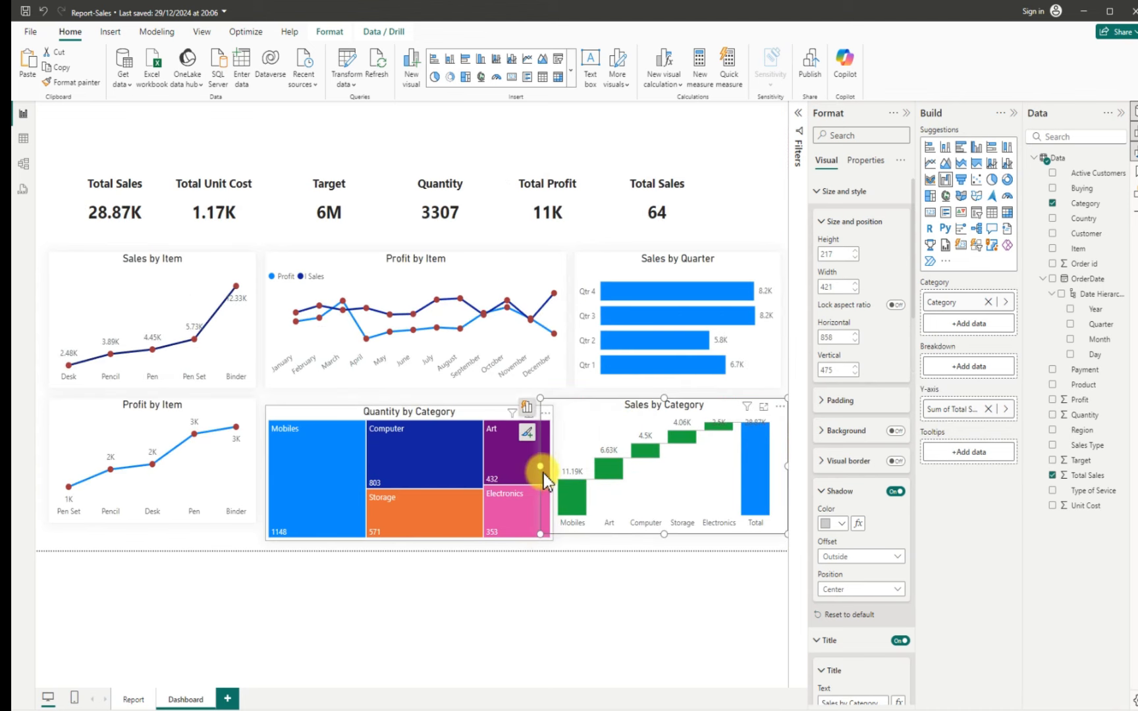
drag(543, 474, 578, 474)
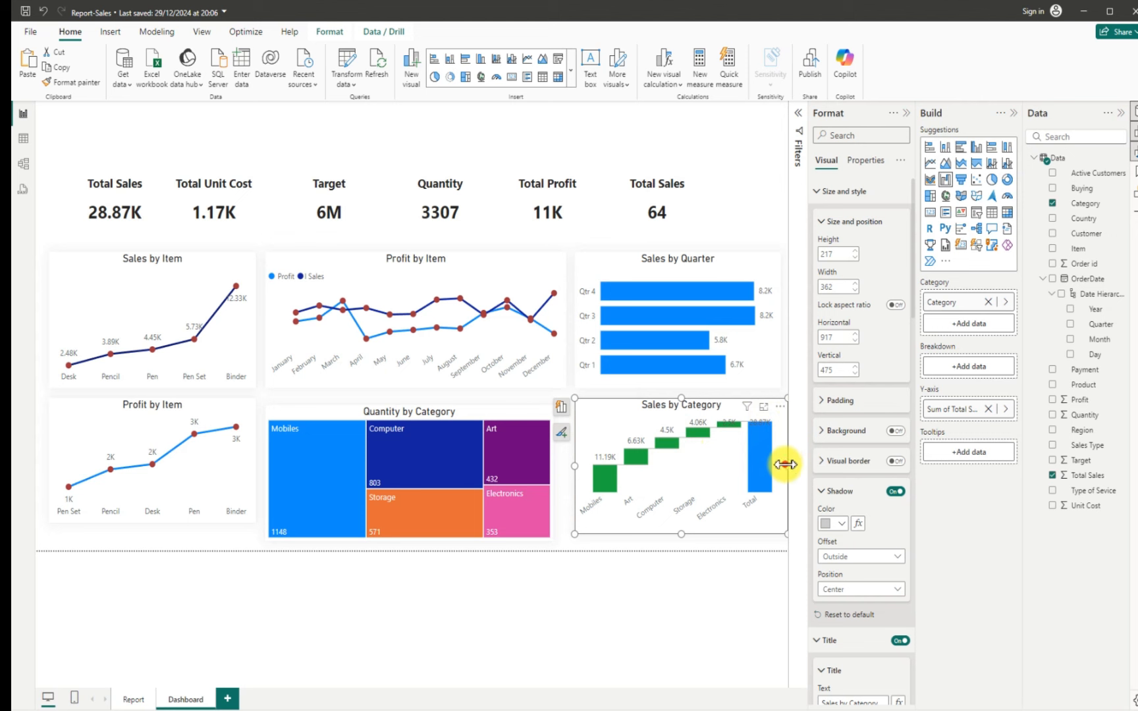
drag(788, 464, 773, 466)
drag(596, 421, 598, 417)
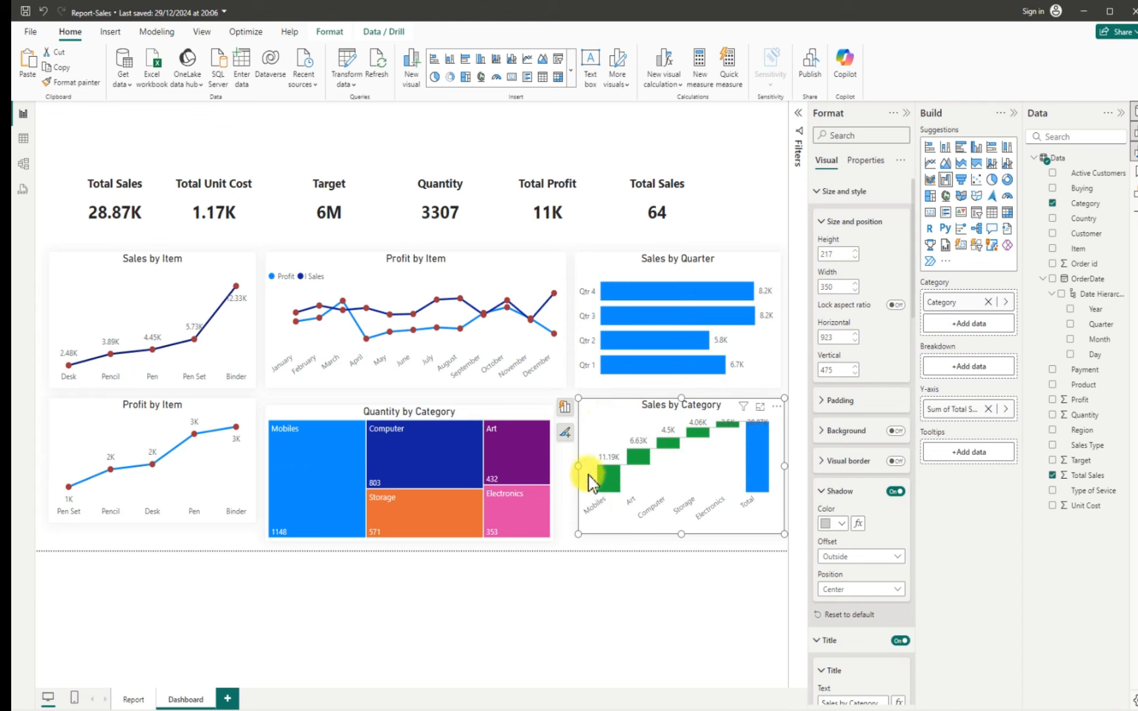
click(738, 223)
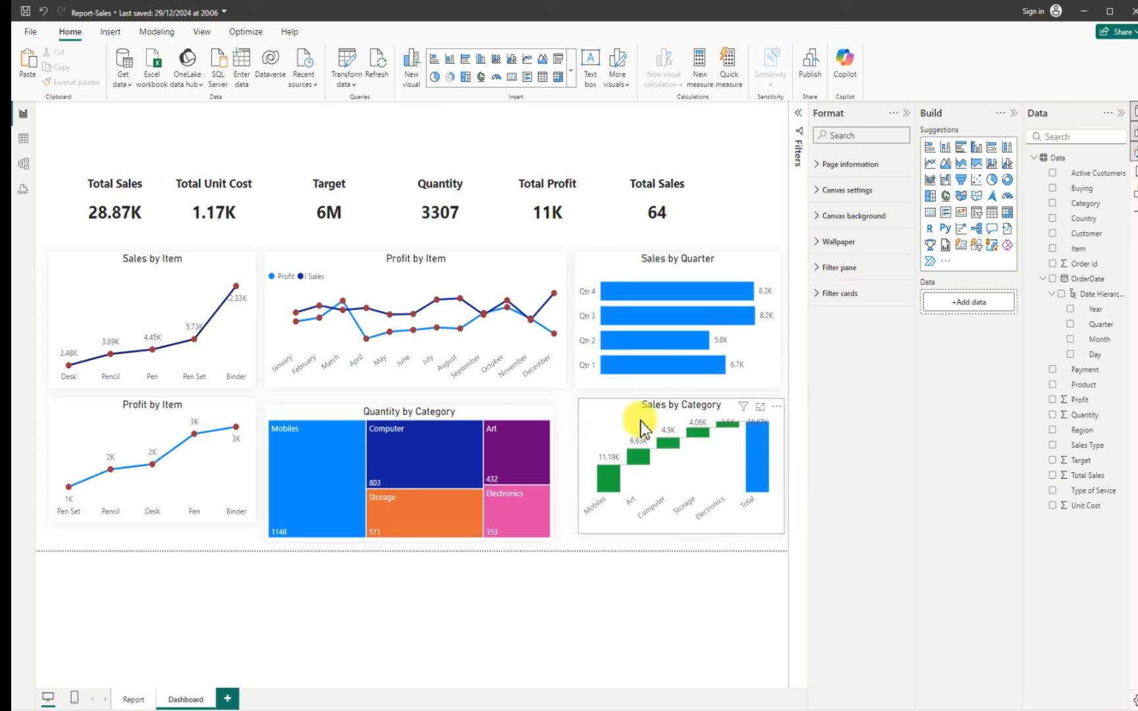
click(599, 426)
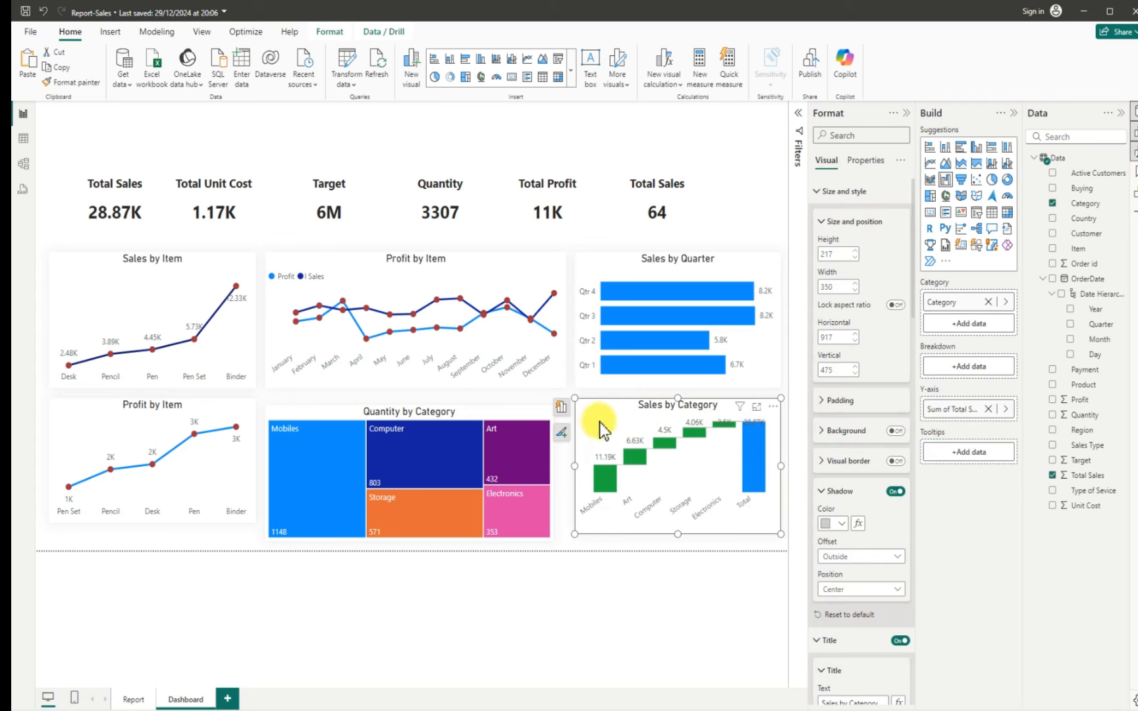
Increase the height of the Profit by Item chart under Sales by Item to about 209 and move it down slightly beside the treemap
click(154, 522)
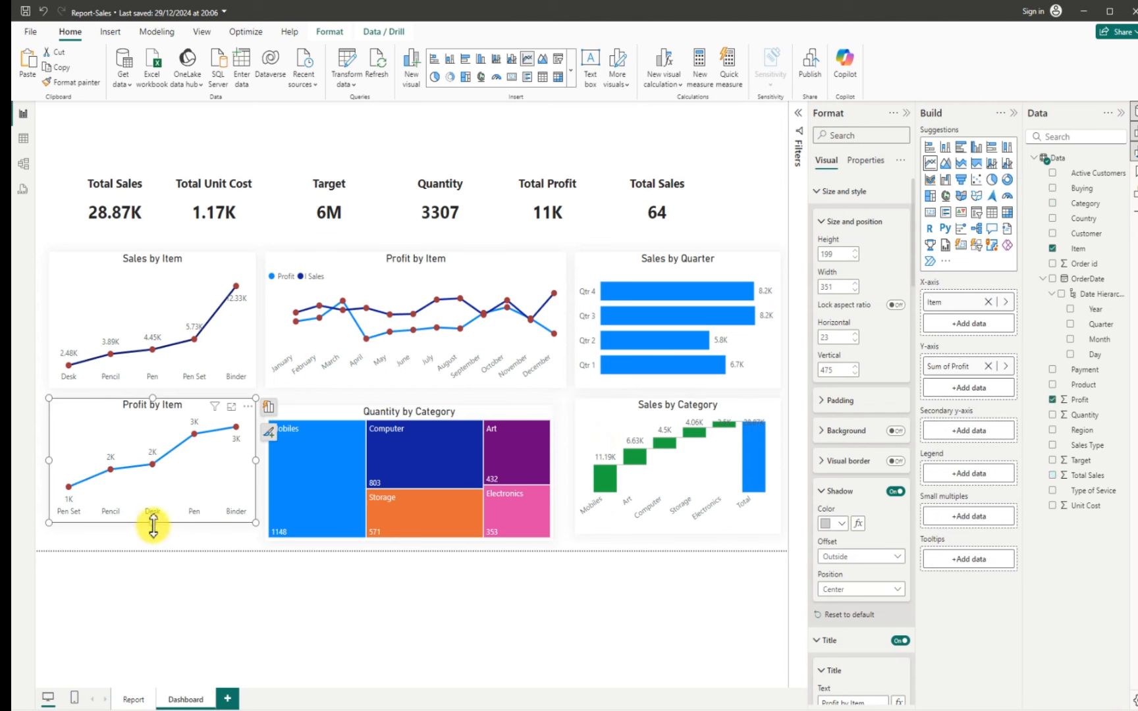
drag(152, 523, 152, 532)
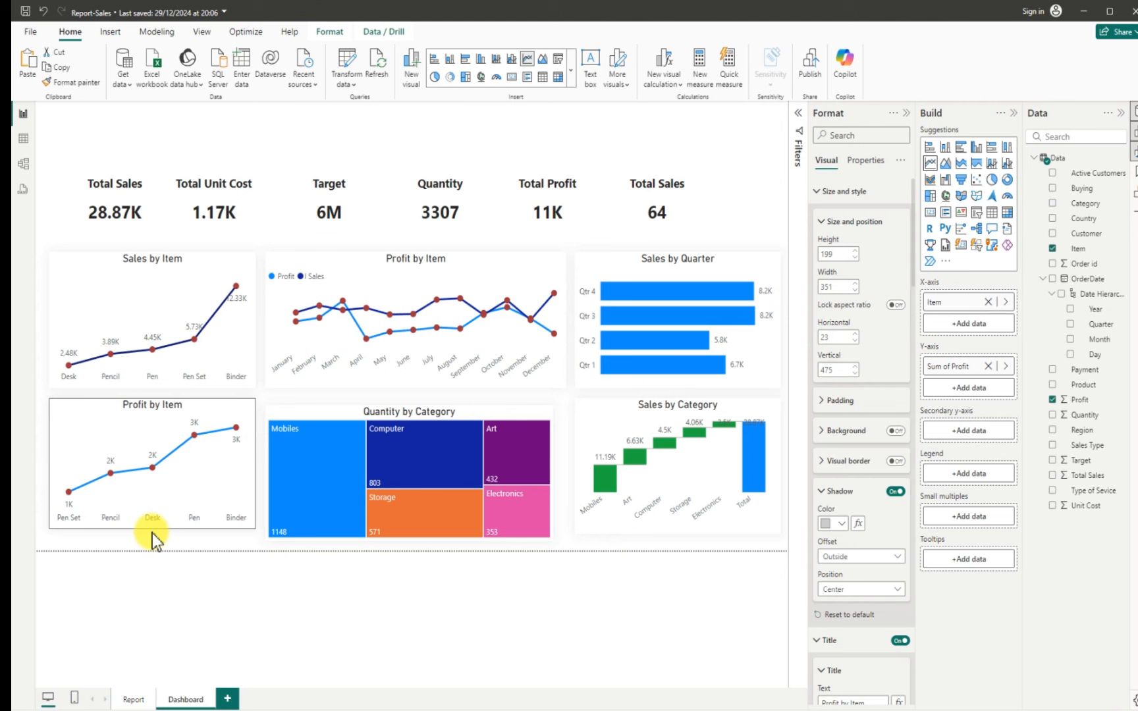
drag(152, 534, 152, 533)
drag(84, 421, 84, 426)
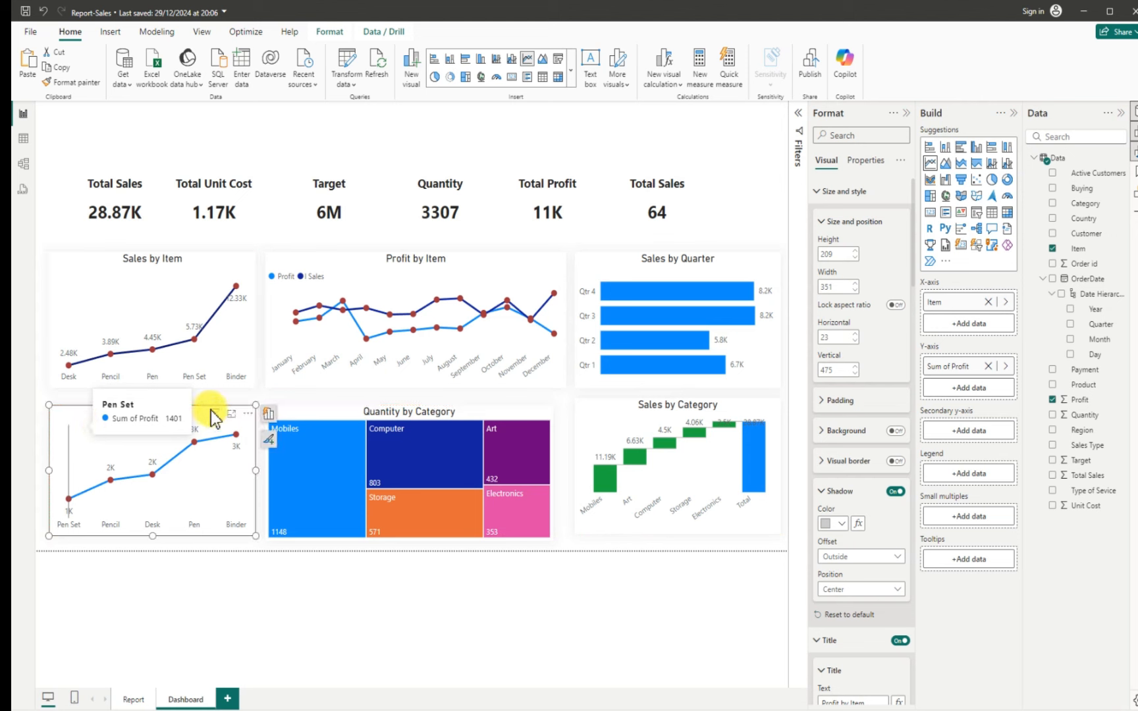
Move the Quantity by Category treemap up to a vertical position of about 478
click(298, 405)
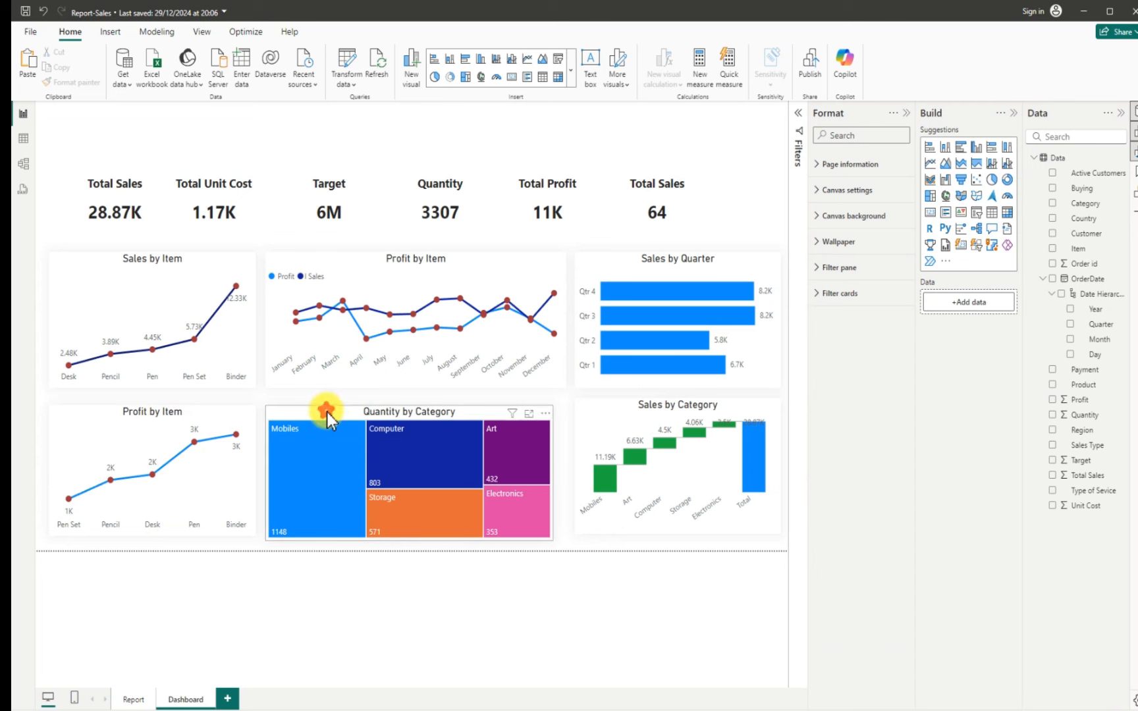
click(326, 412)
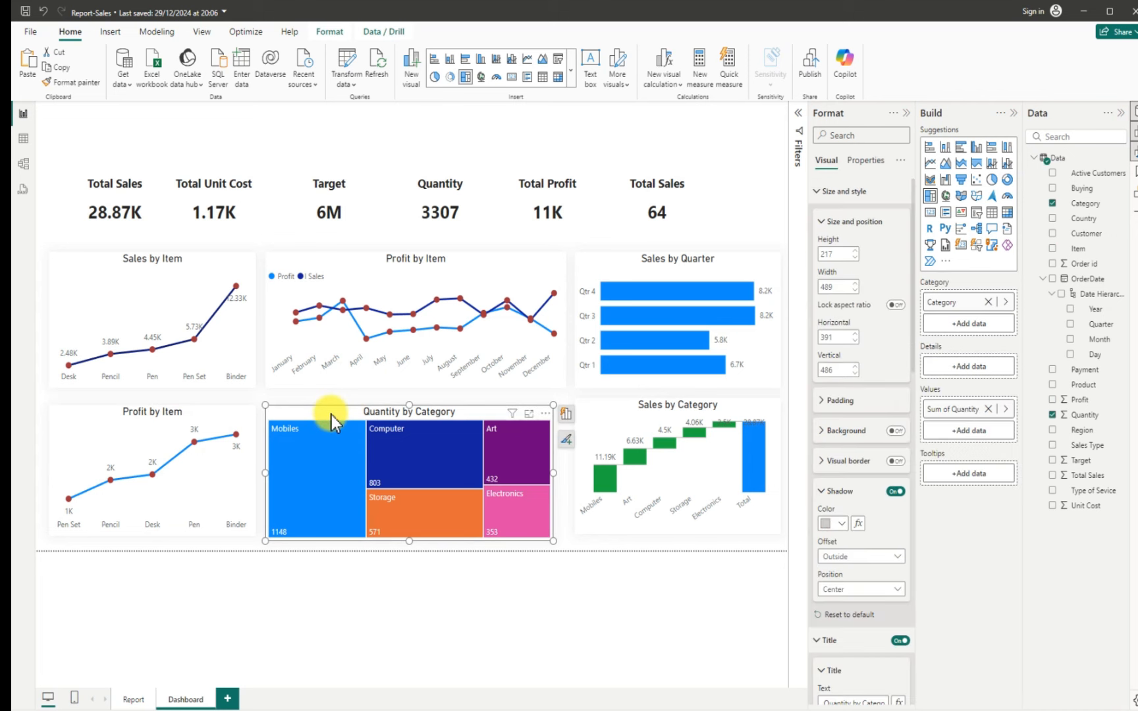
drag(331, 416, 330, 412)
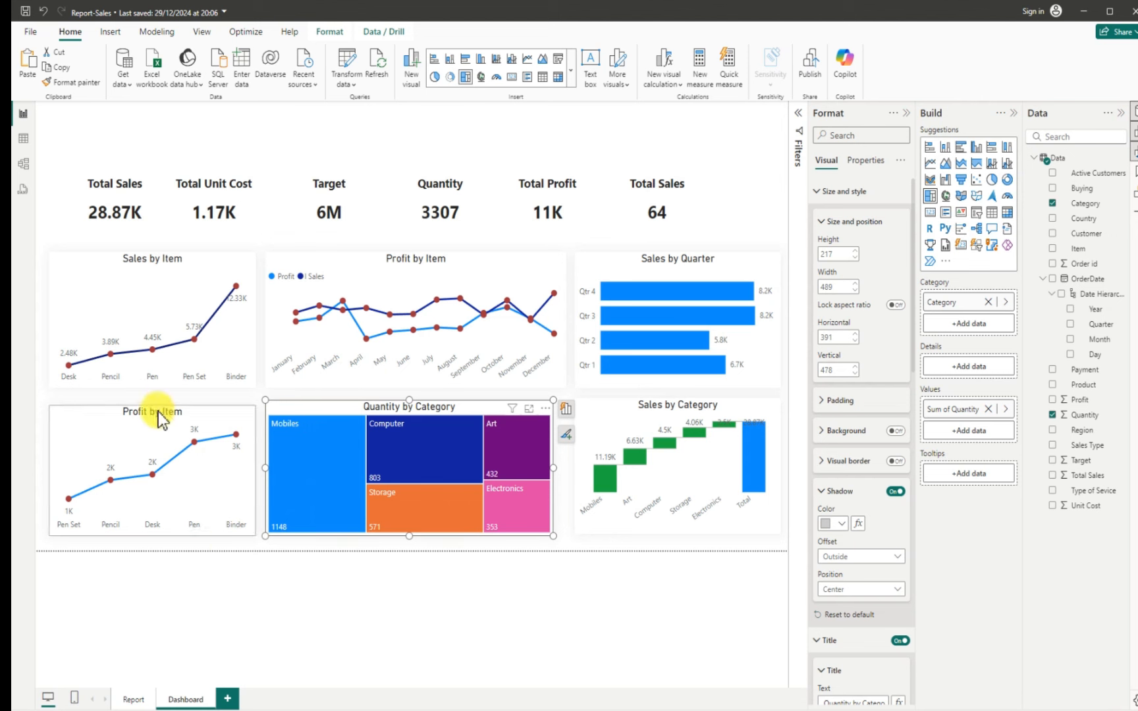
Raise the top edges of the lower Profit by Item chart and the treemap to vertical 475, making both about 220 high
click(123, 407)
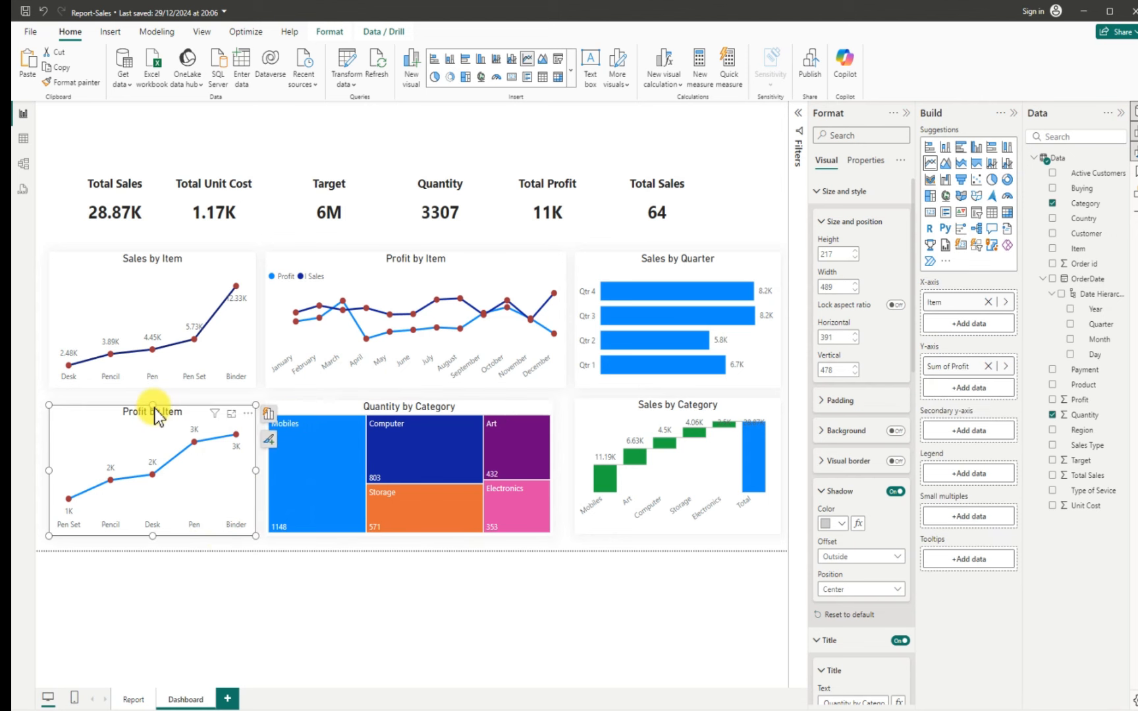
drag(154, 402, 153, 398)
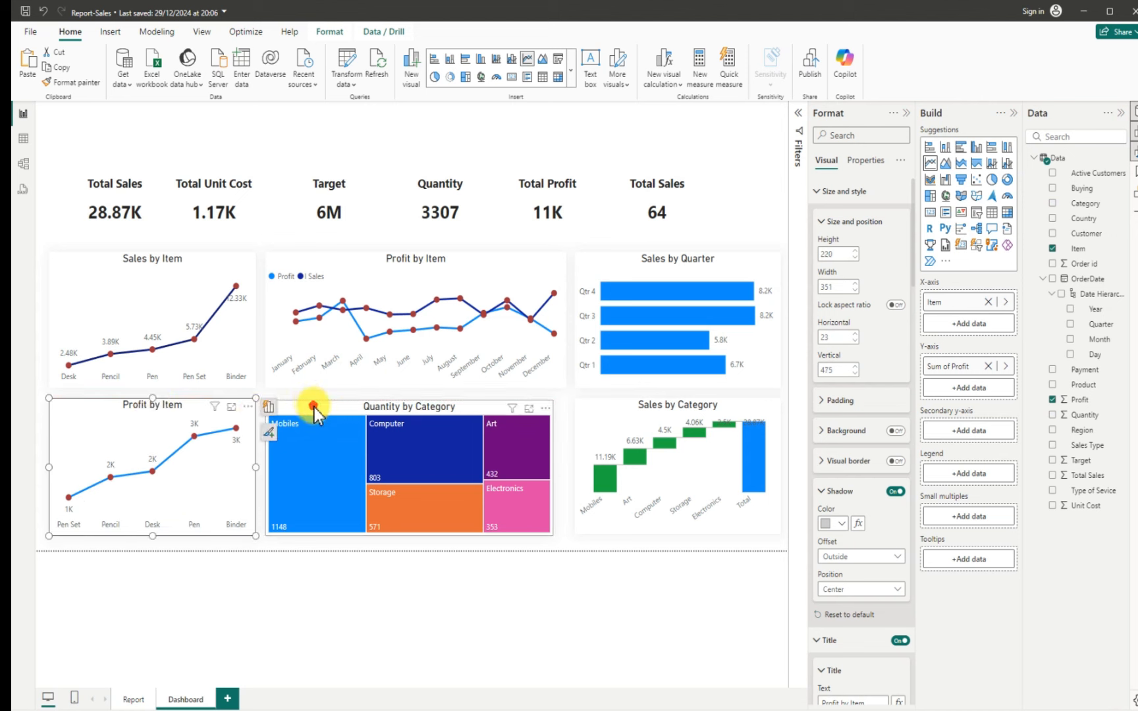
click(353, 406)
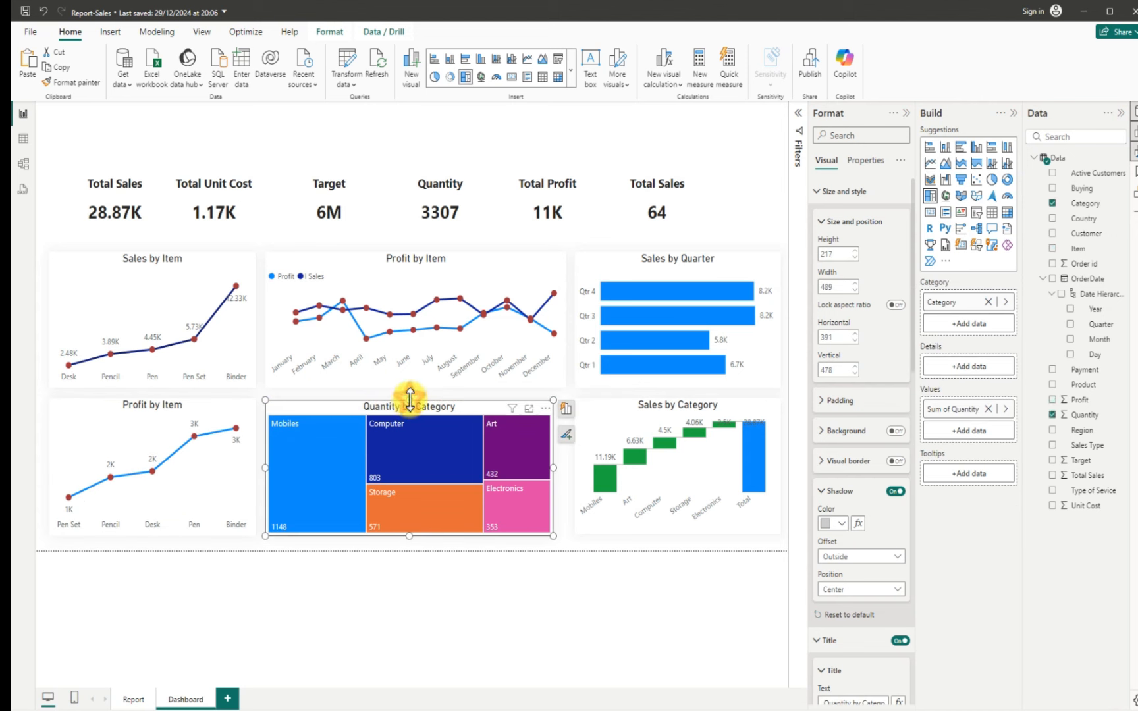
drag(410, 397, 410, 395)
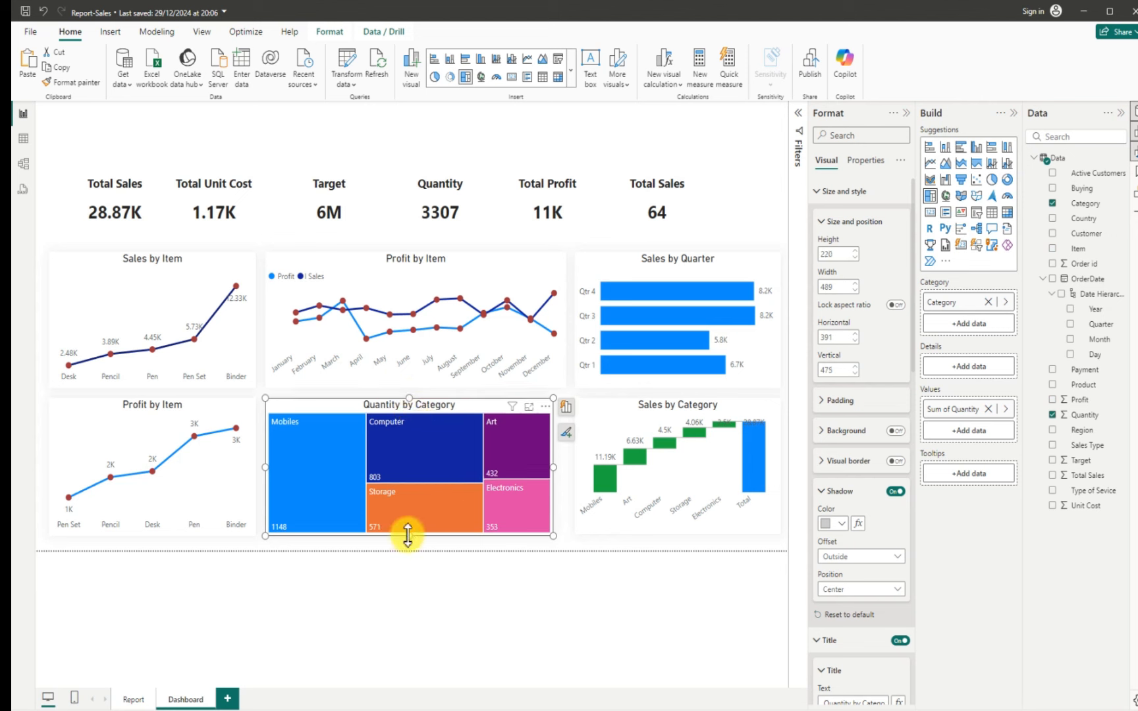
mouse_move(407, 534)
mouse_down()
mouse_move(410, 543)
mouse_move(419, 530)
mouse_up()
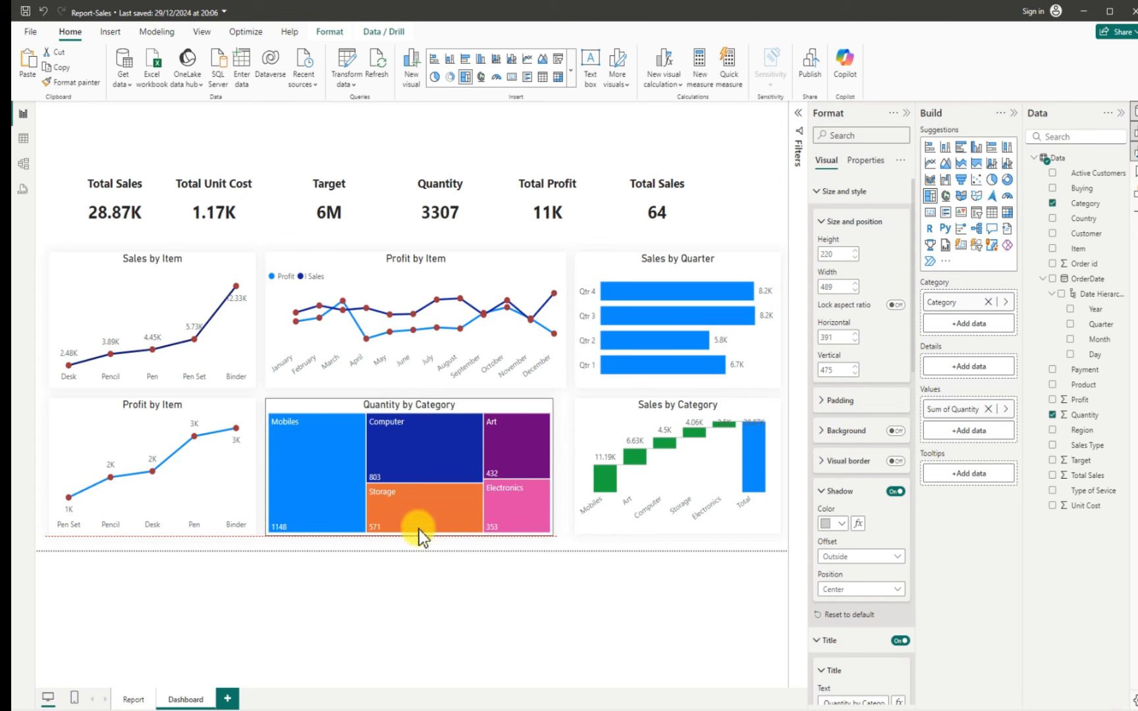
Widen the Quantity by Category treemap to about 512 to match the chart above, and clear its category highlight
click(589, 426)
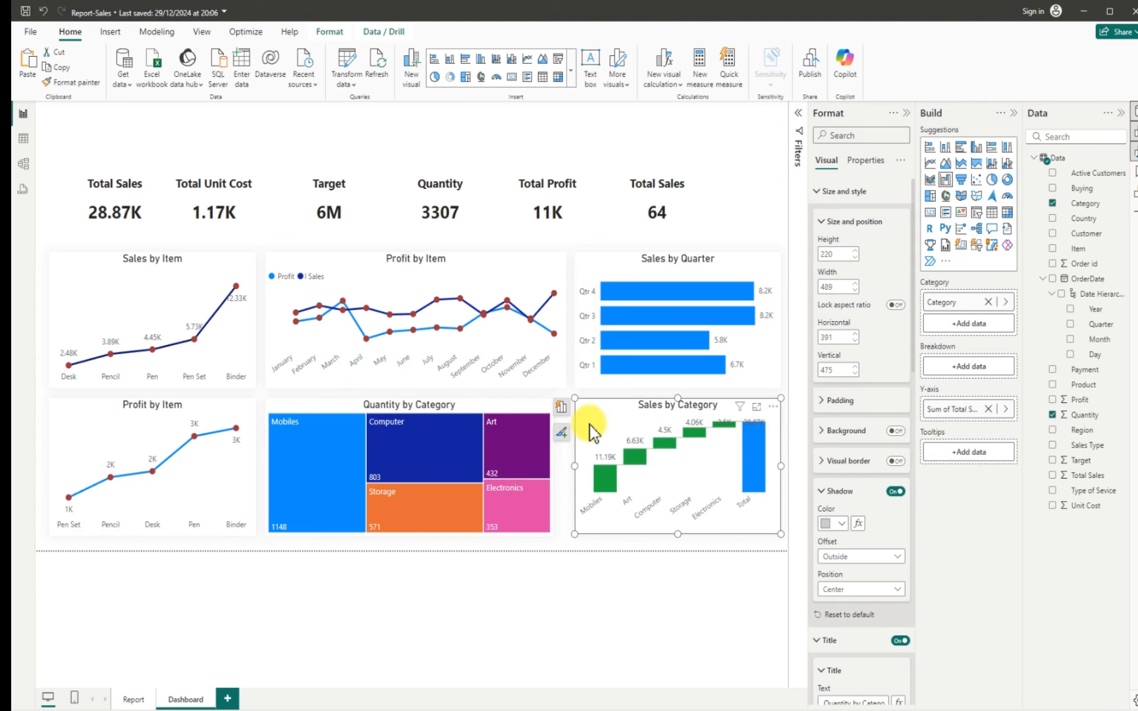
click(557, 483)
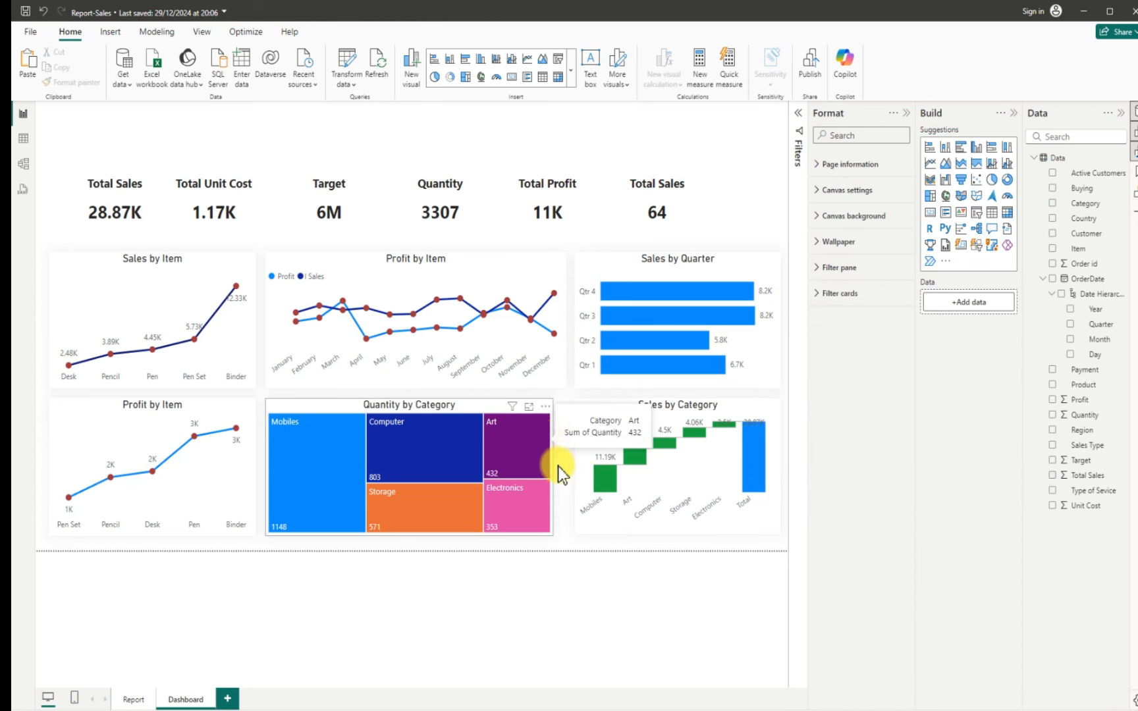
click(552, 474)
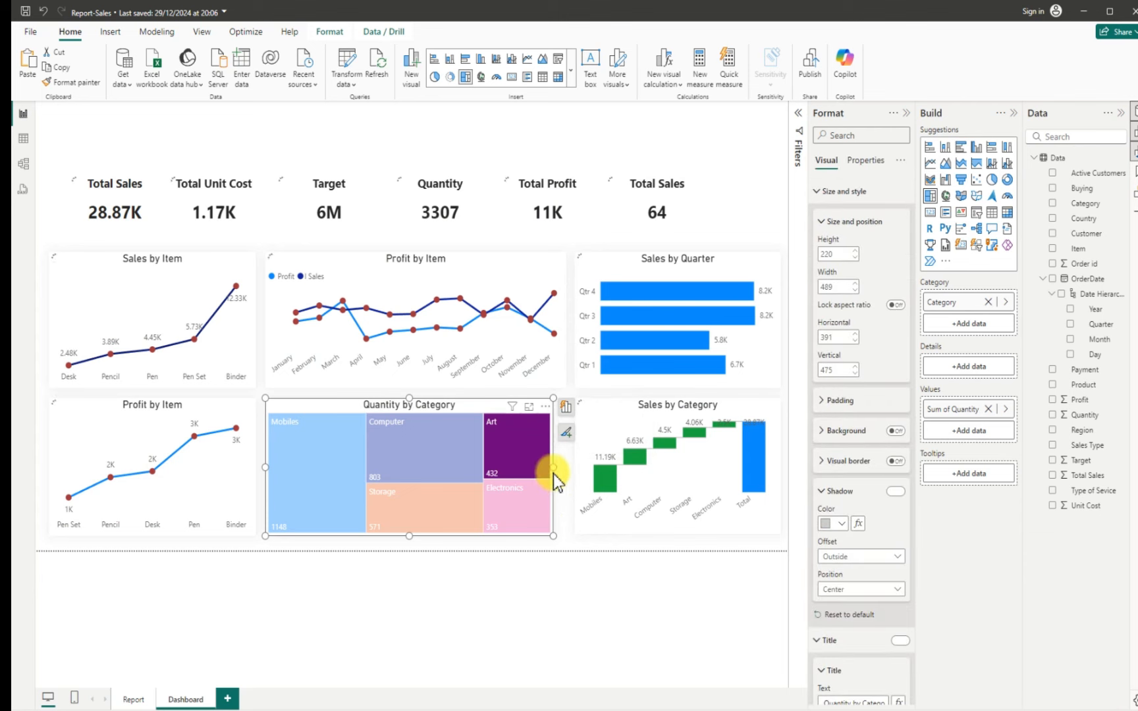
click(554, 468)
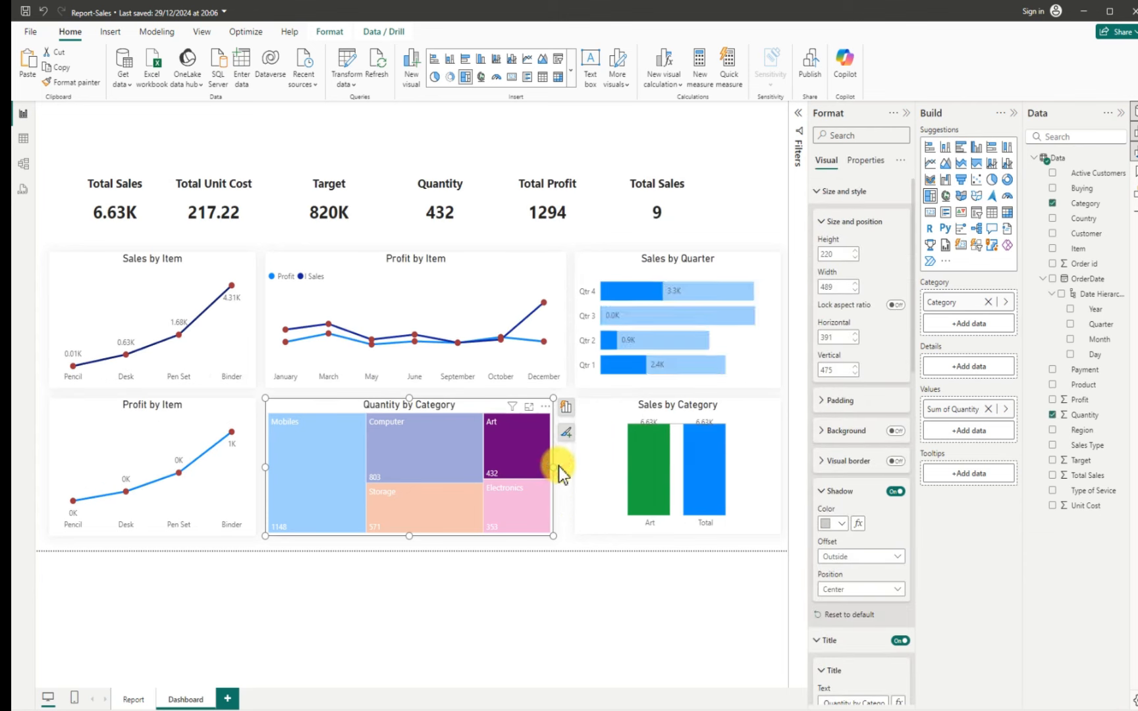
drag(561, 466, 566, 468)
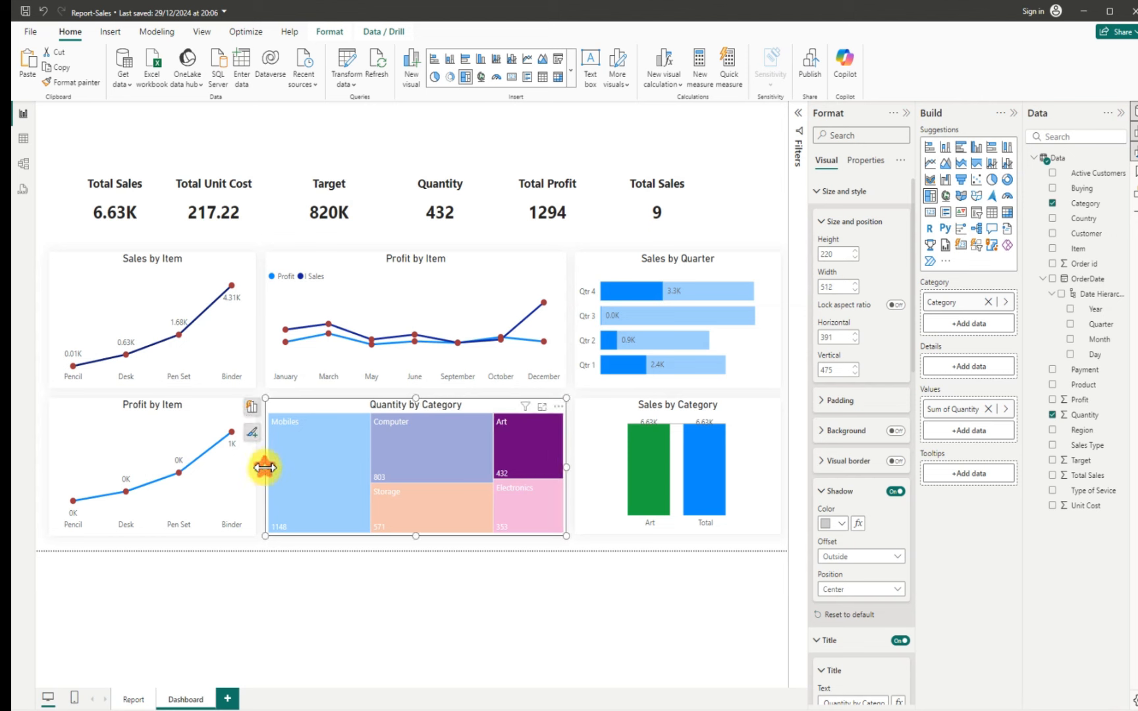
drag(264, 467, 264, 468)
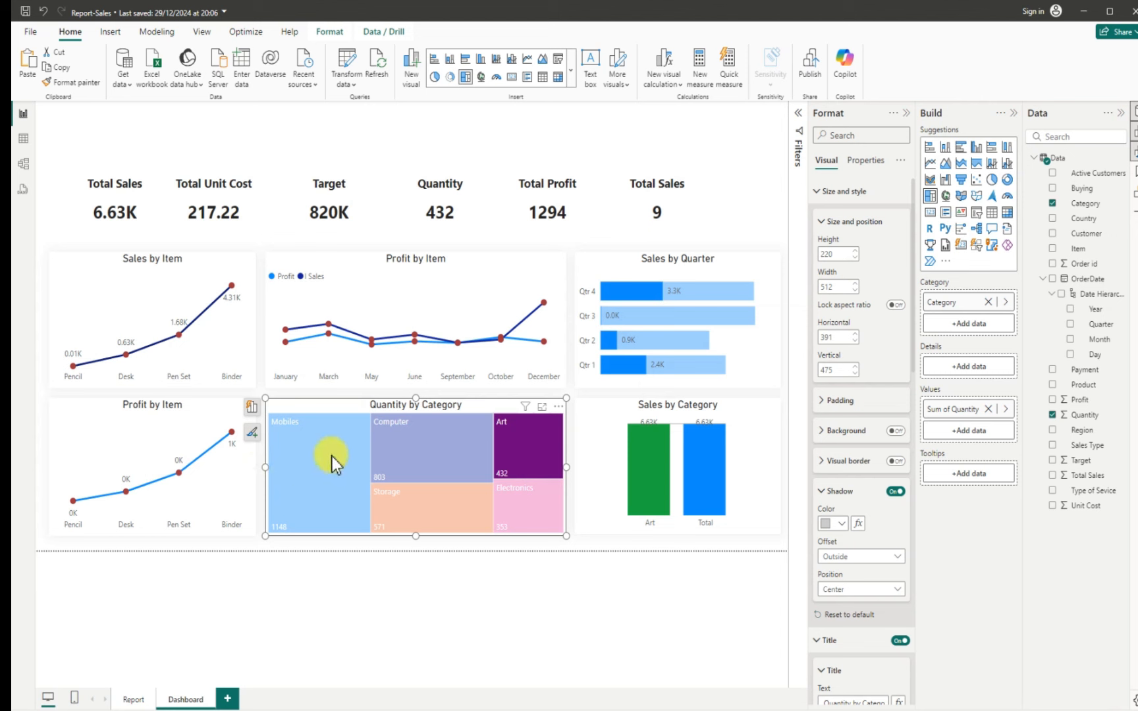
click(332, 456)
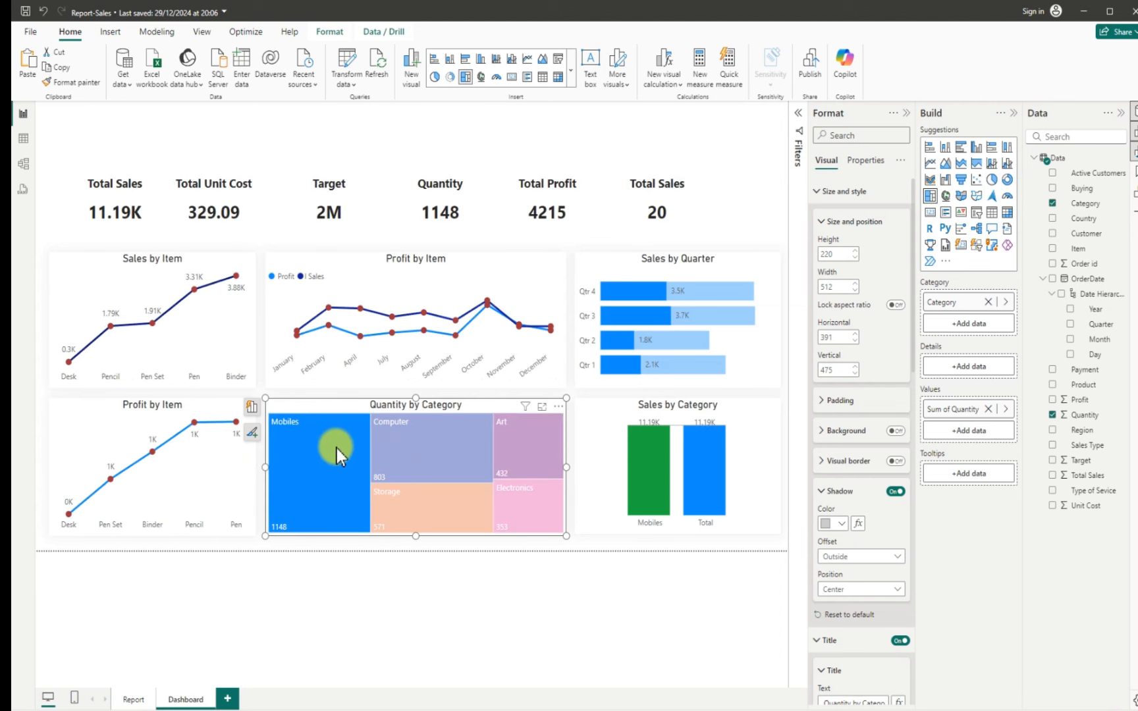
click(335, 448)
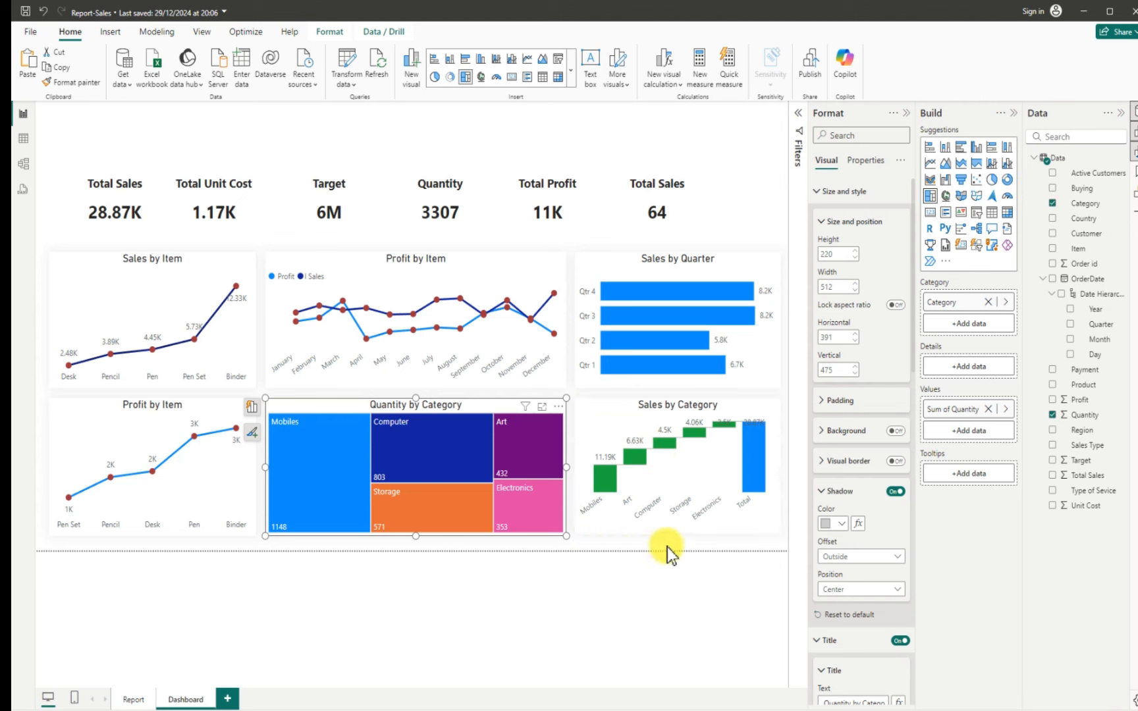
Extend the lower edge of the Sales by Category chart slightly to line up with the treemap's lower edge
click(681, 534)
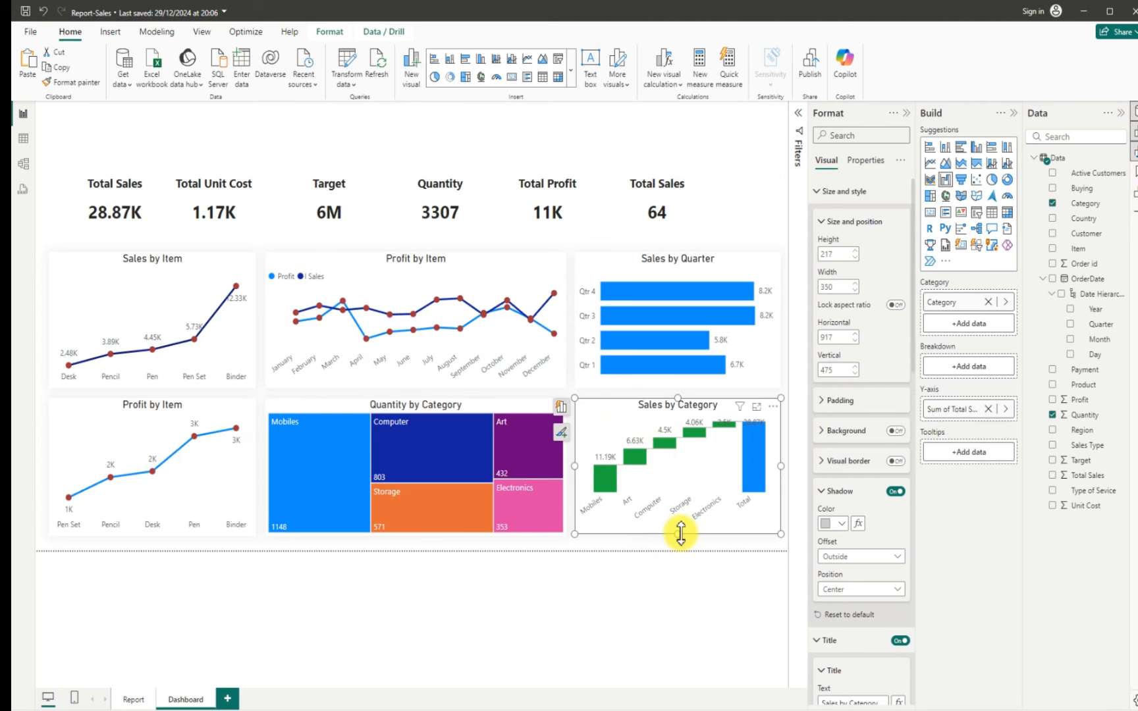
drag(675, 539, 675, 539)
click(735, 212)
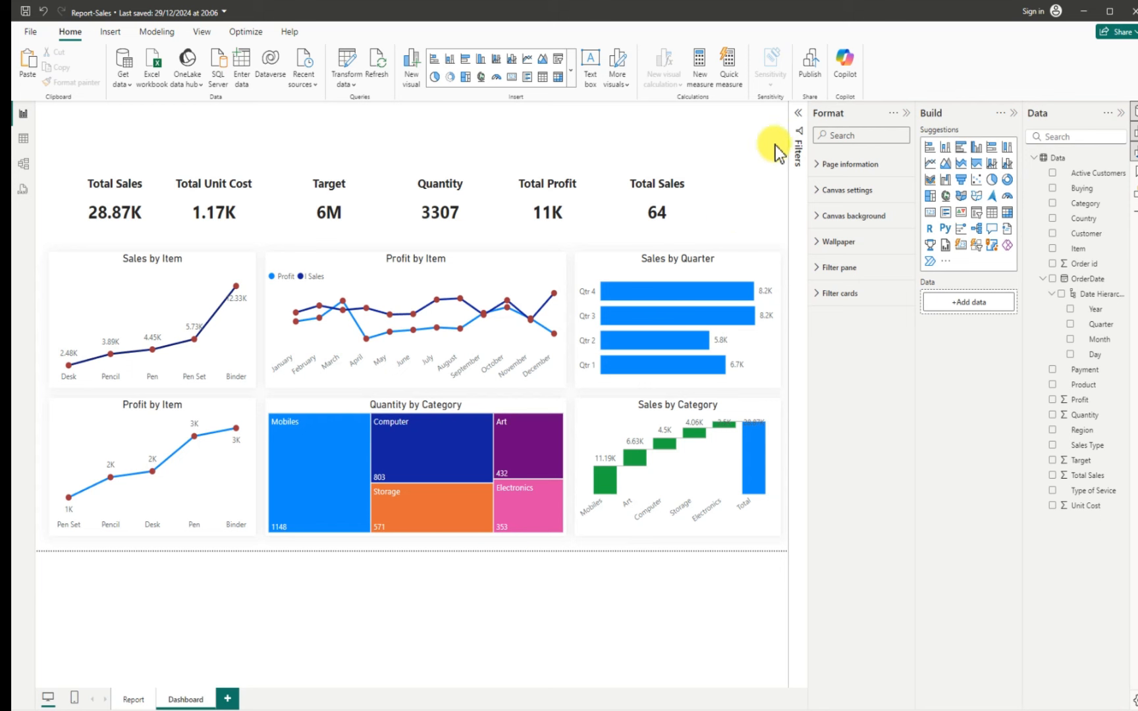
Move the first Total Sales, Total Unit Cost and Target cards to about horizontal 31, 186 and 356, all at vertical 125
click(143, 201)
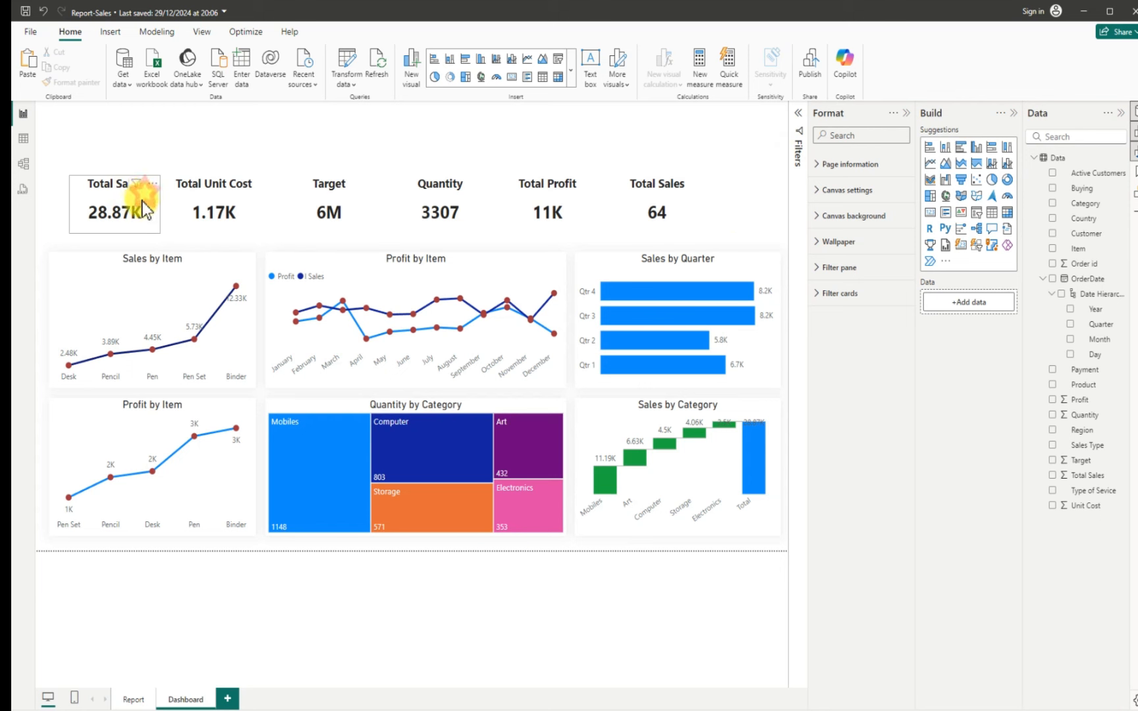
drag(142, 201, 130, 199)
click(238, 202)
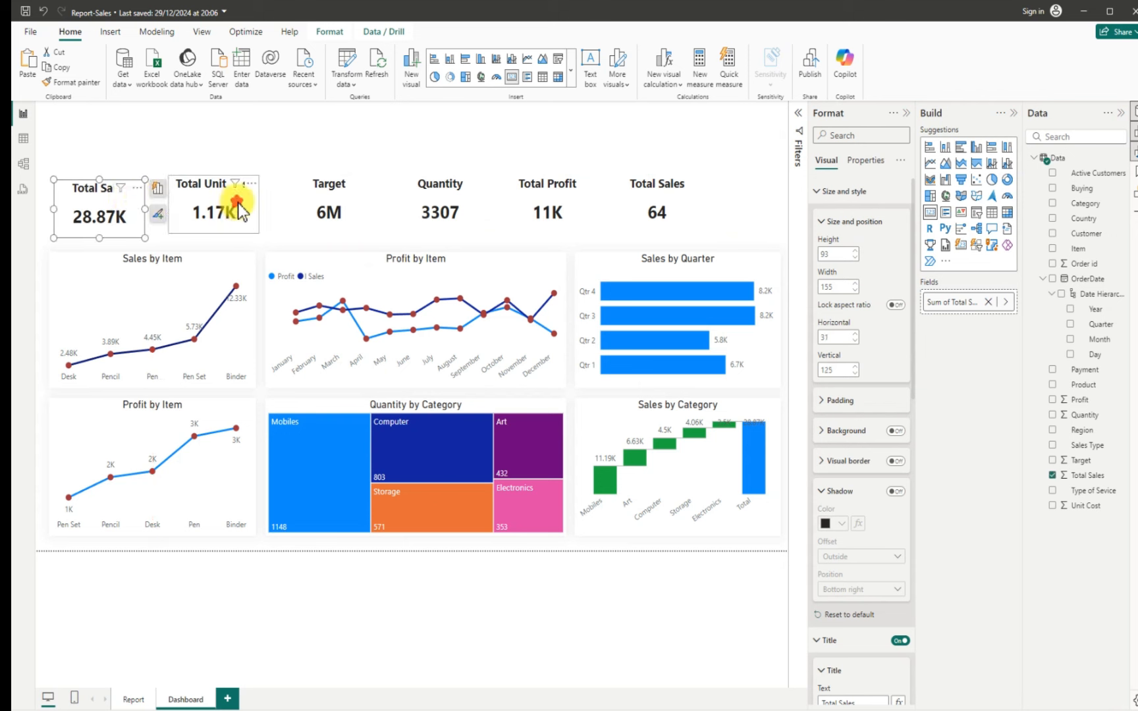
drag(239, 204, 218, 208)
click(322, 210)
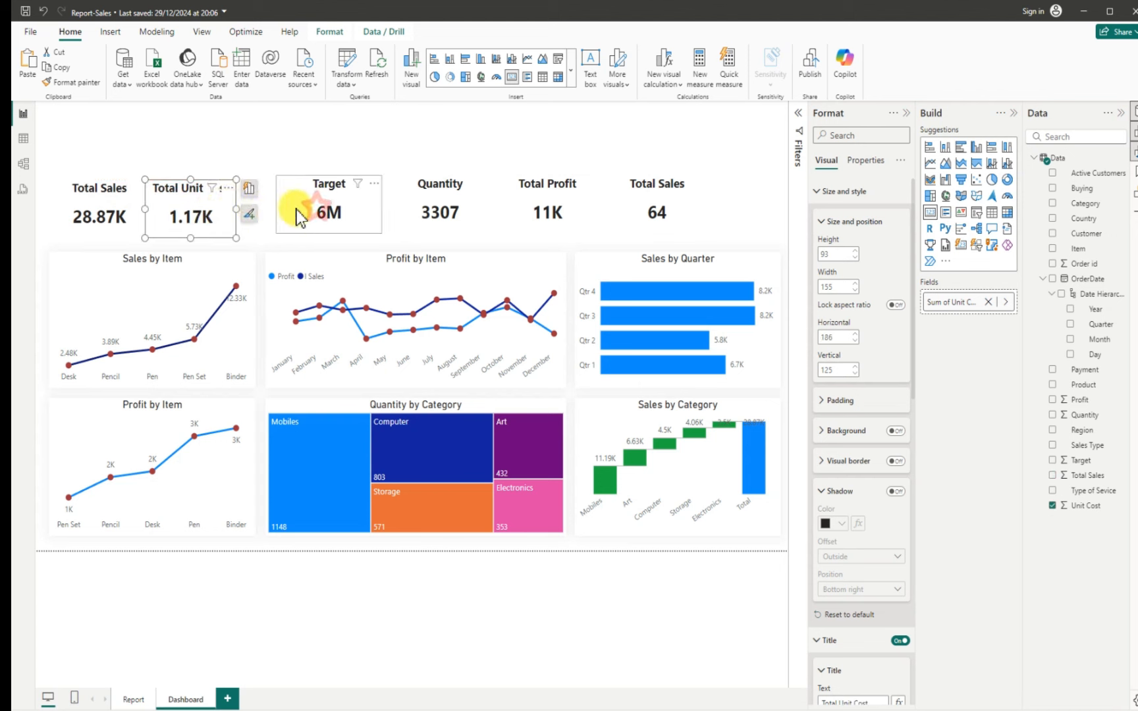
drag(300, 216, 292, 217)
drag(293, 218, 344, 213)
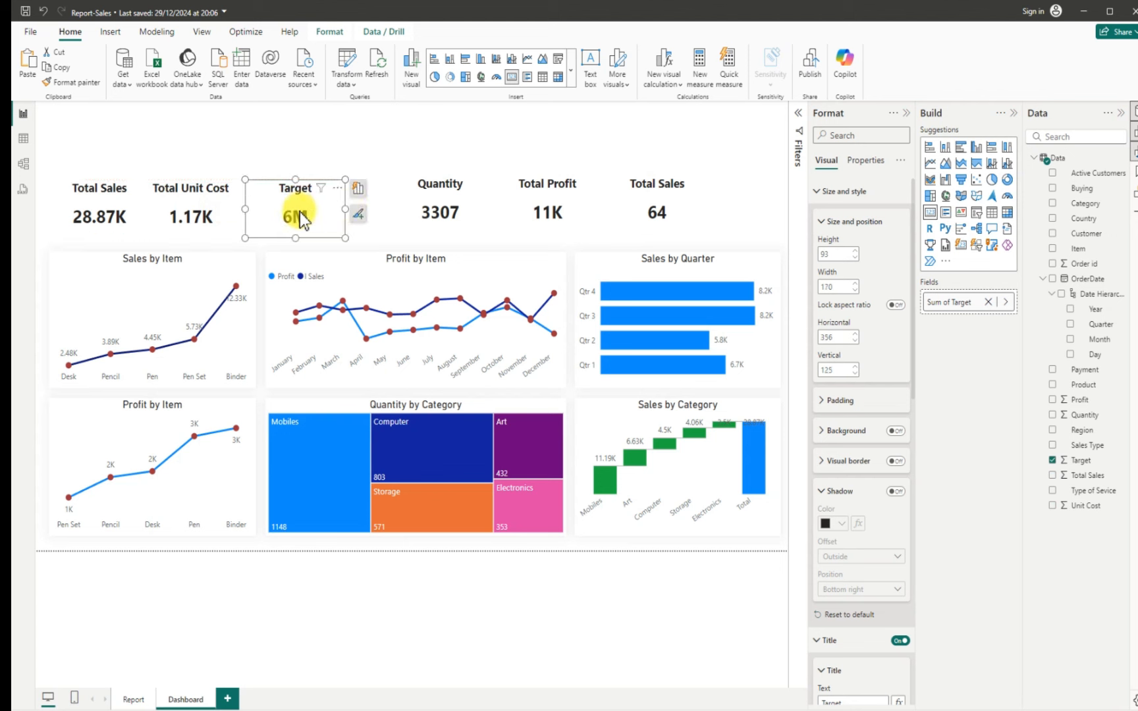
Shift the Quantity, Total Profit and last Total Sales cards left and slightly down, level with the first three cards
click(436, 206)
drag(437, 214, 406, 216)
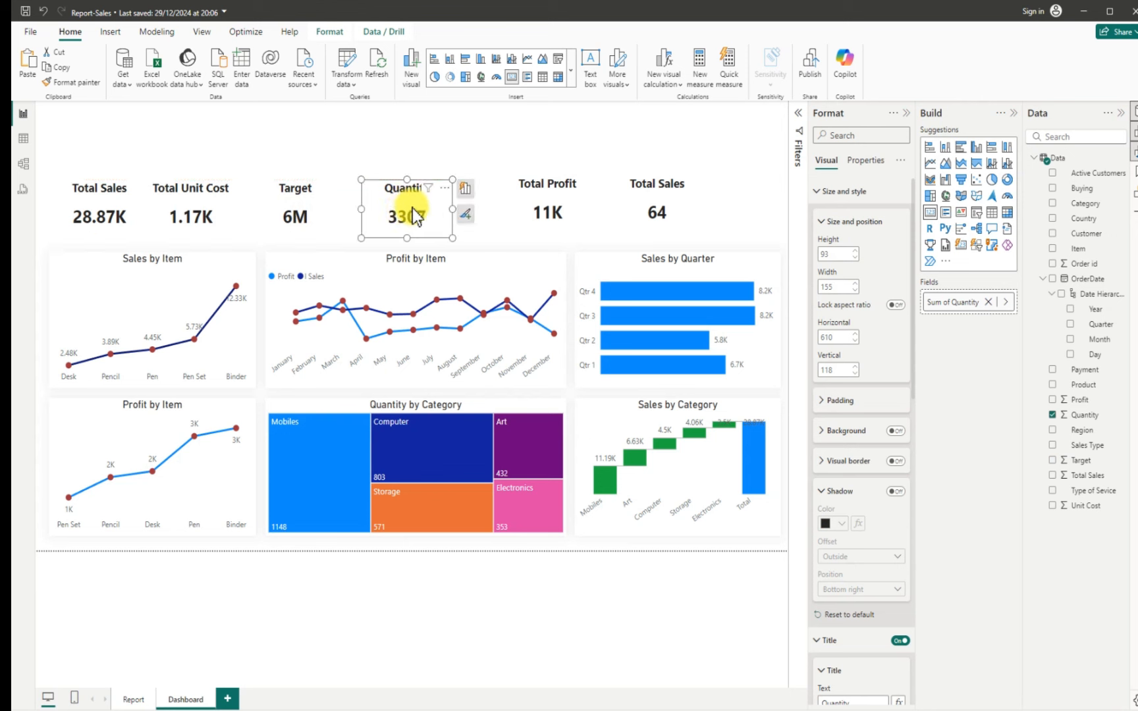
drag(564, 209, 538, 221)
drag(663, 206, 634, 210)
click(746, 225)
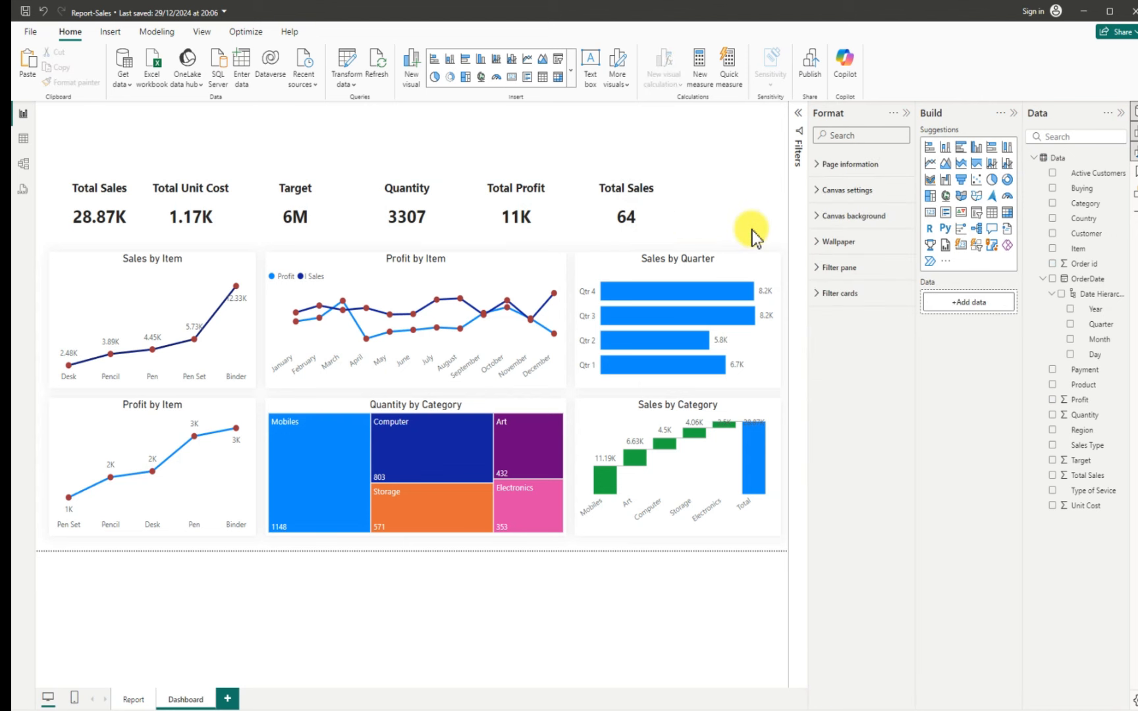
click(68, 193)
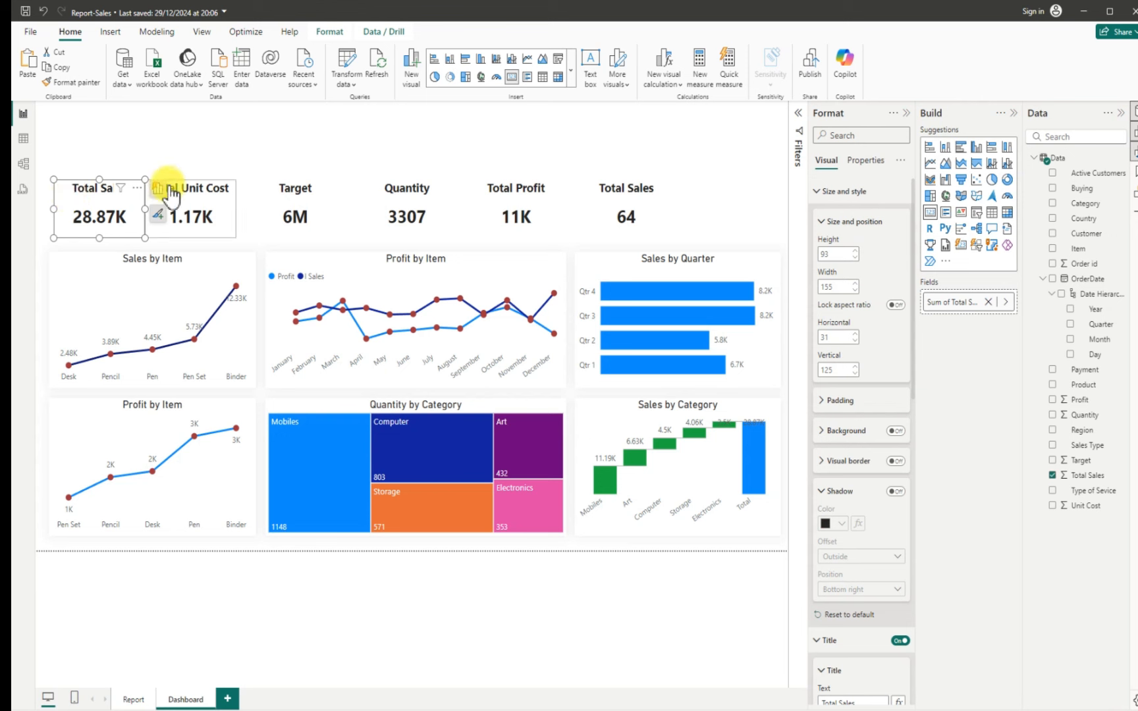
ctrl+click(224, 203)
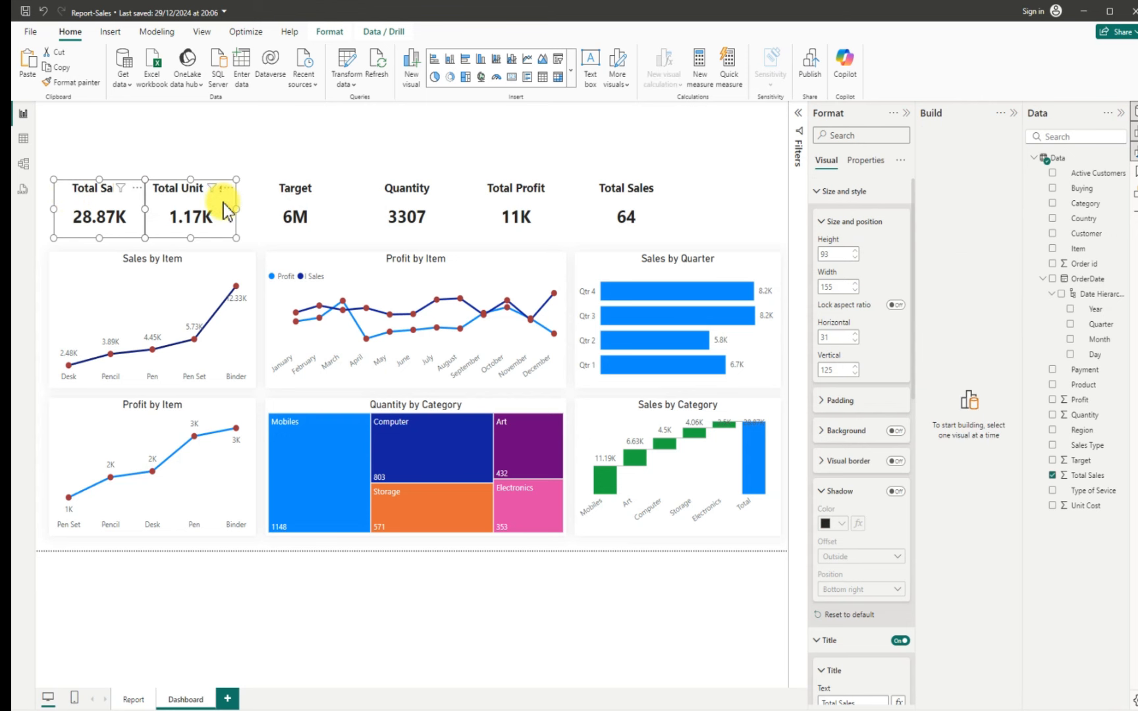
ctrl+click(271, 208)
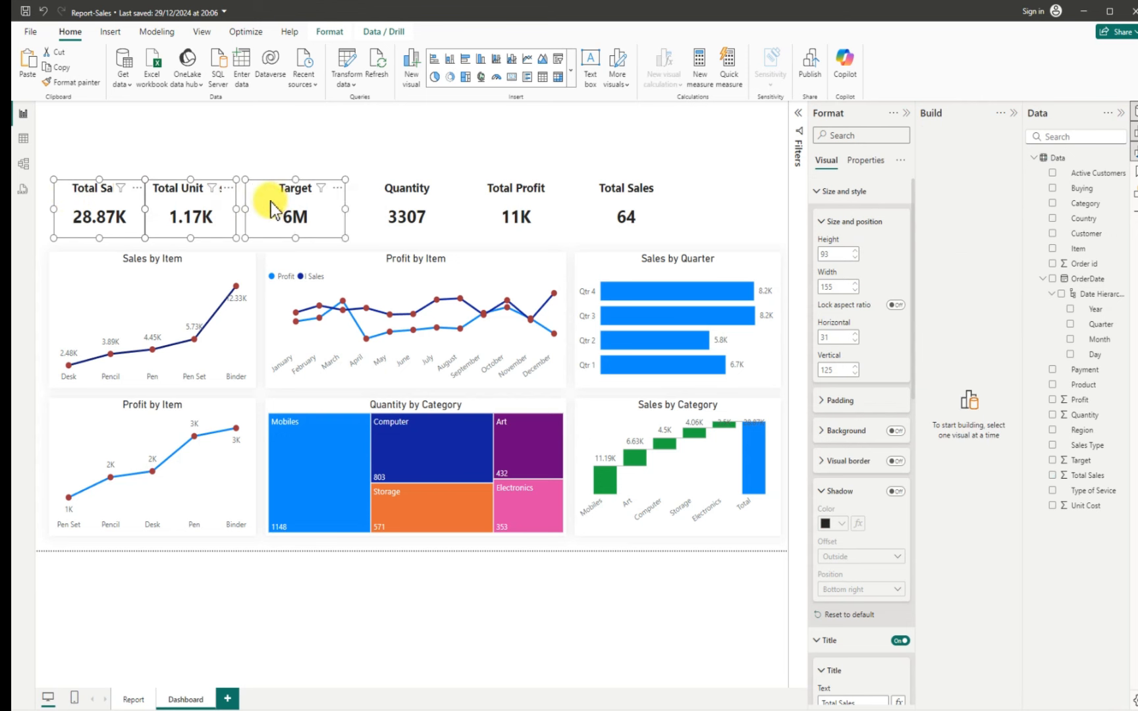
click(368, 161)
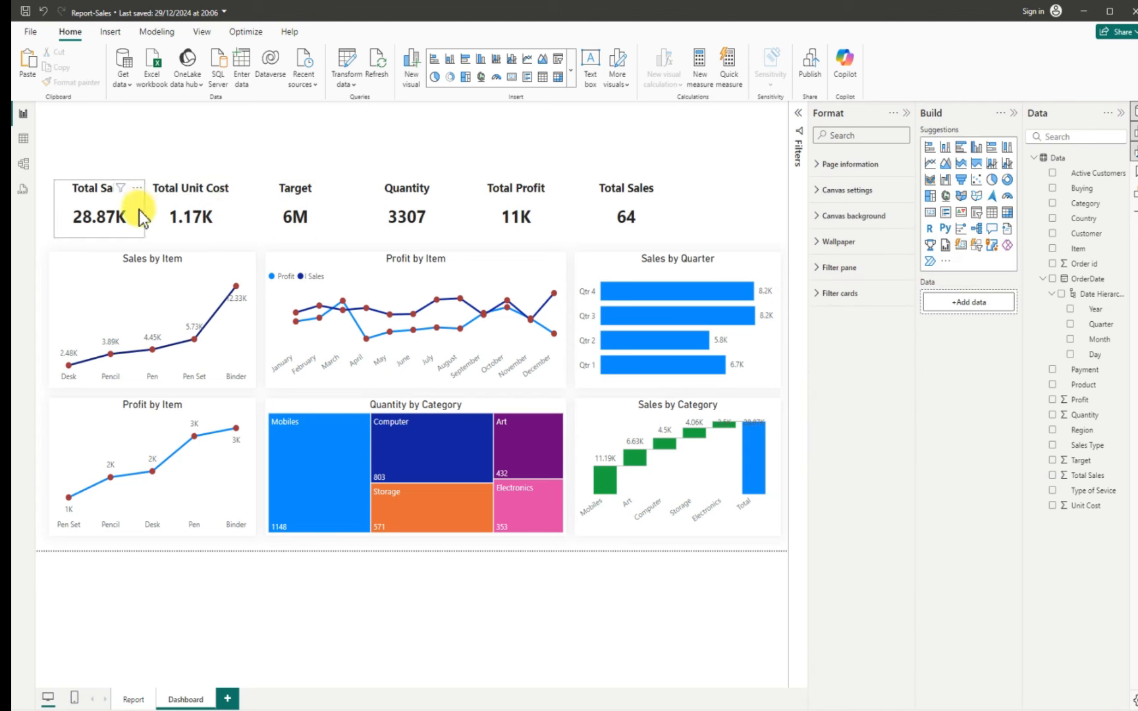
Move the Total Unit Cost card right to about horizontal 201 and hide the Build pane to enlarge the canvas
click(170, 214)
drag(169, 205, 171, 204)
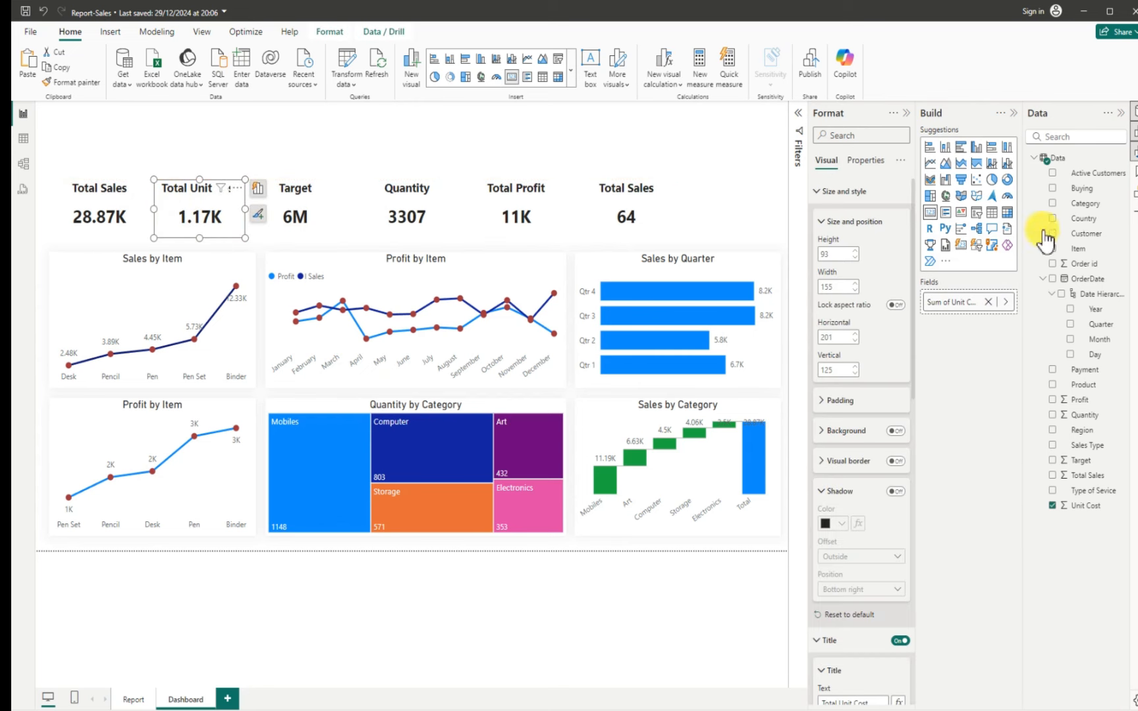
click(1016, 116)
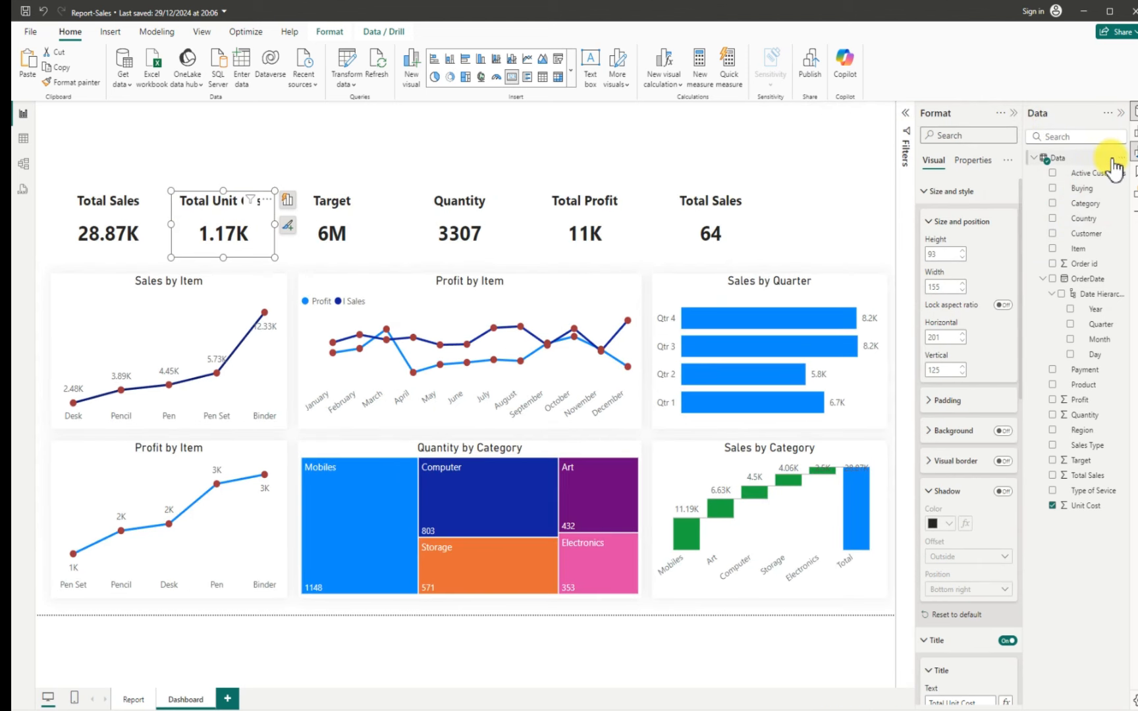
click(1016, 117)
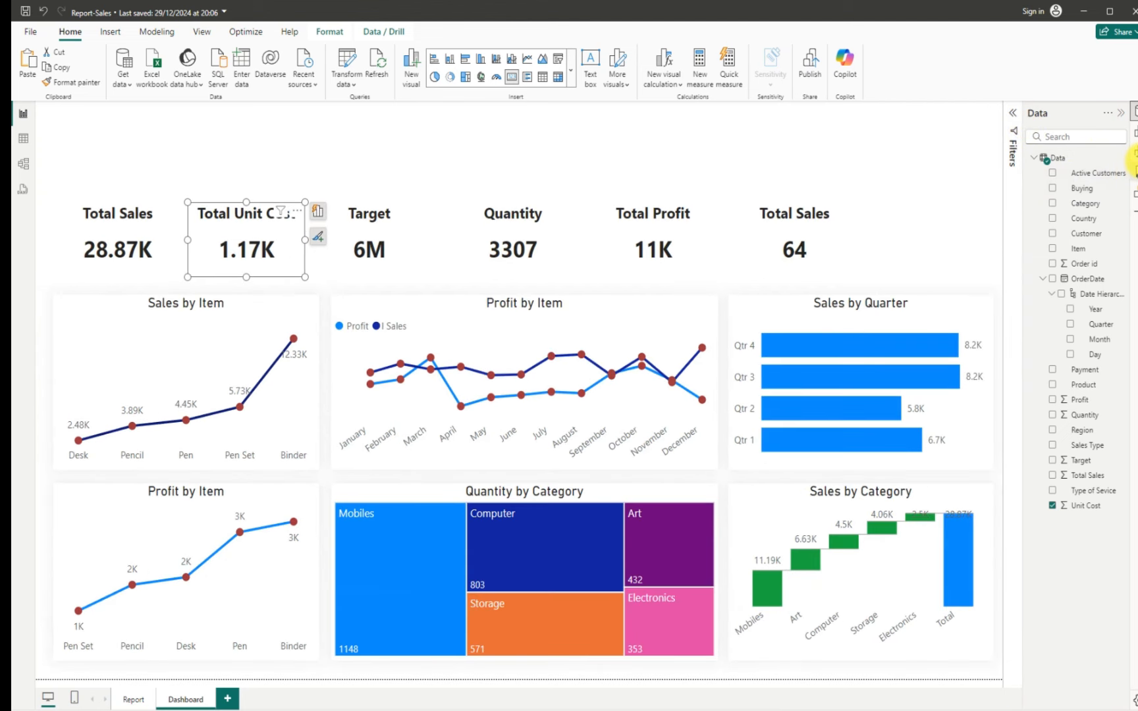
click(1132, 152)
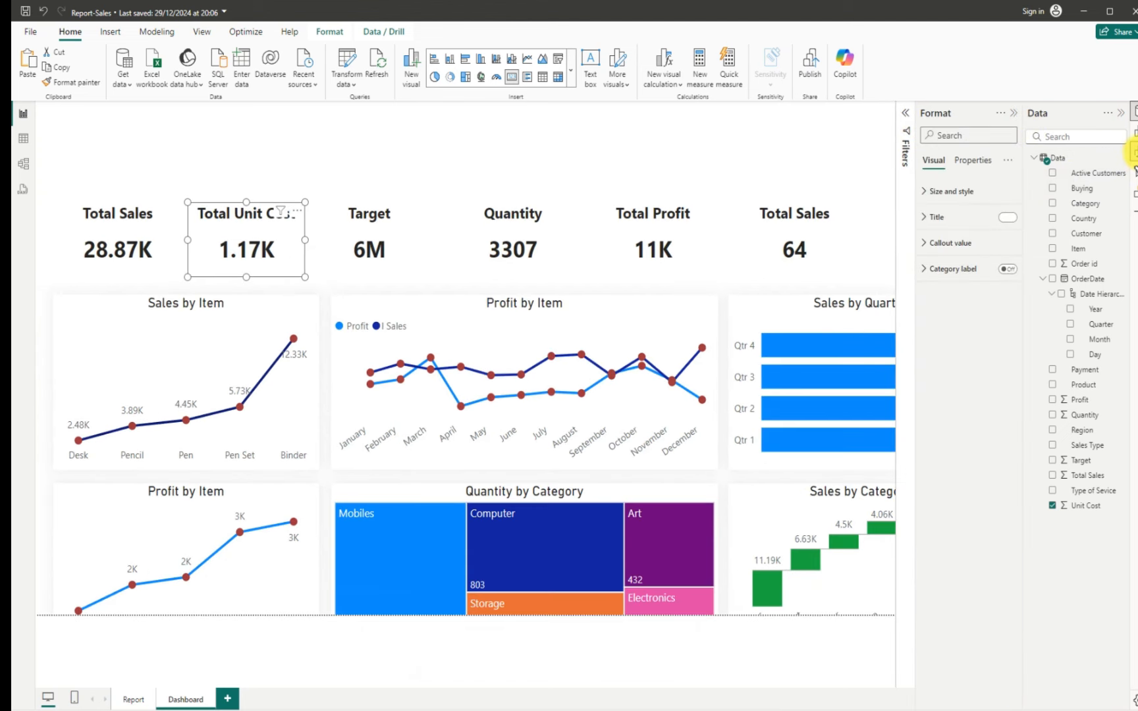
click(929, 244)
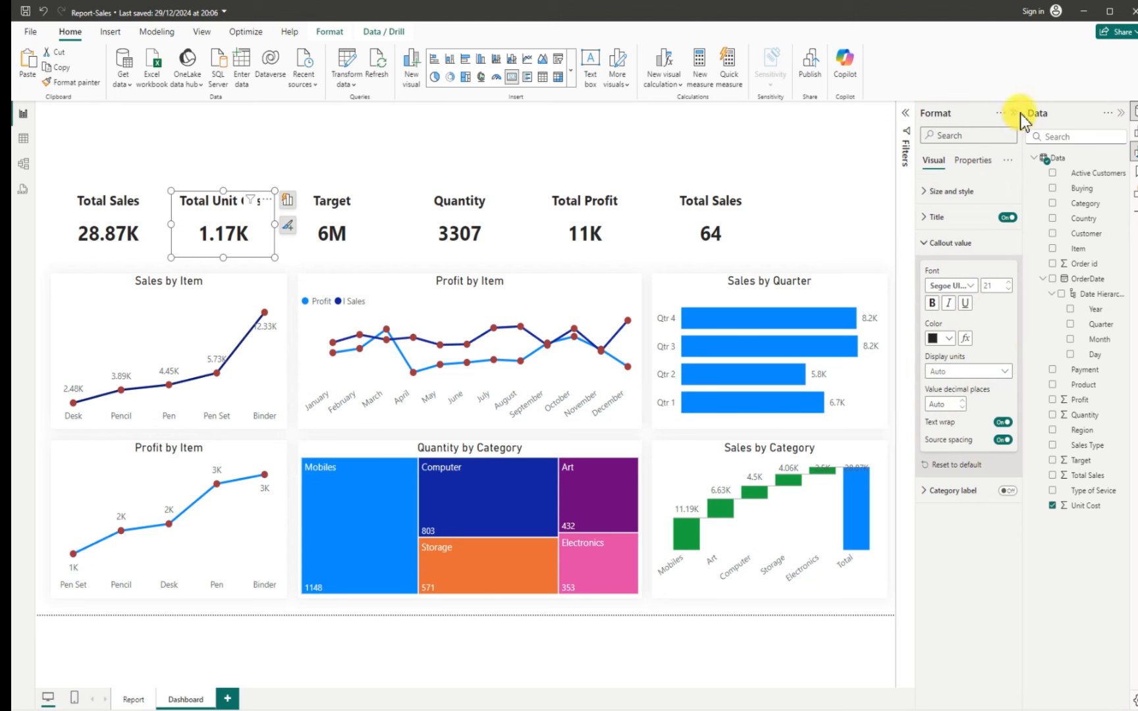
click(821, 199)
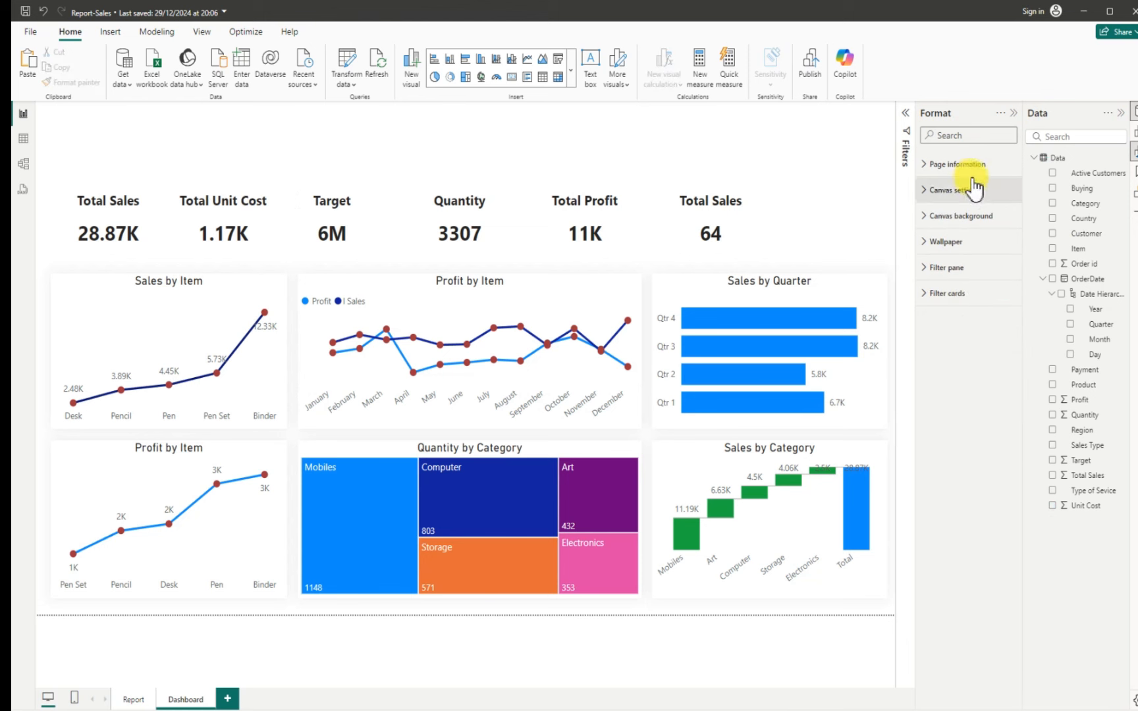
Reveal the canvas background image briefly by lowering its transparency to 12%, and return the transparency to 100%
click(935, 220)
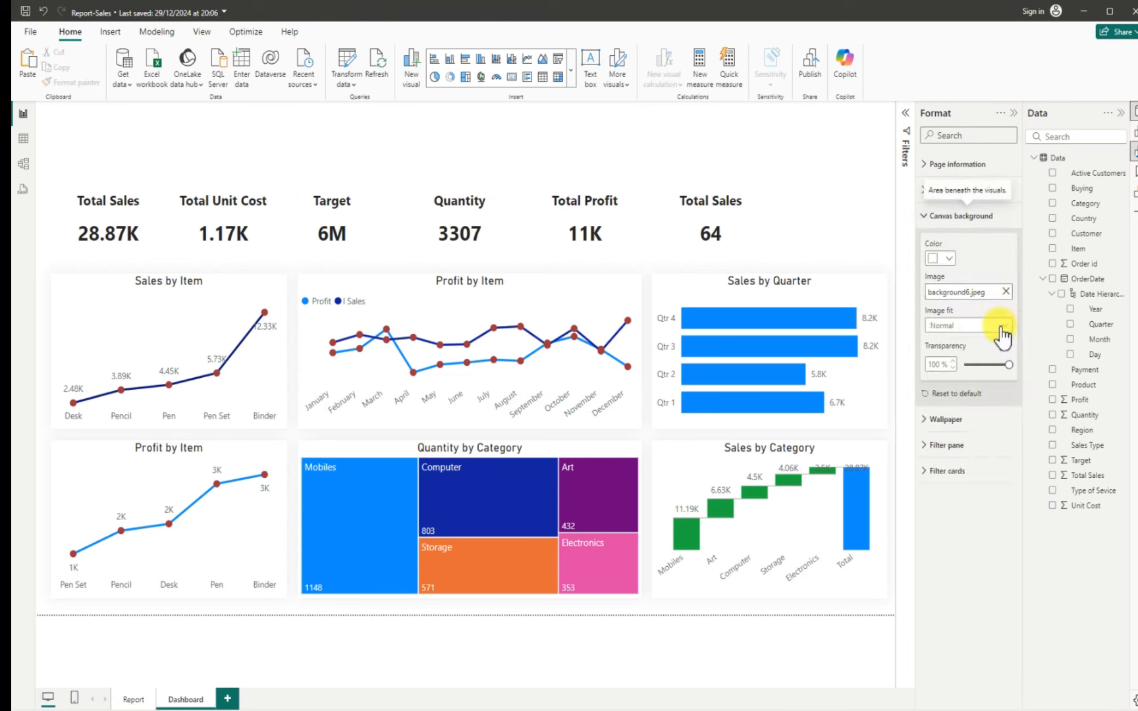
drag(1010, 365, 971, 365)
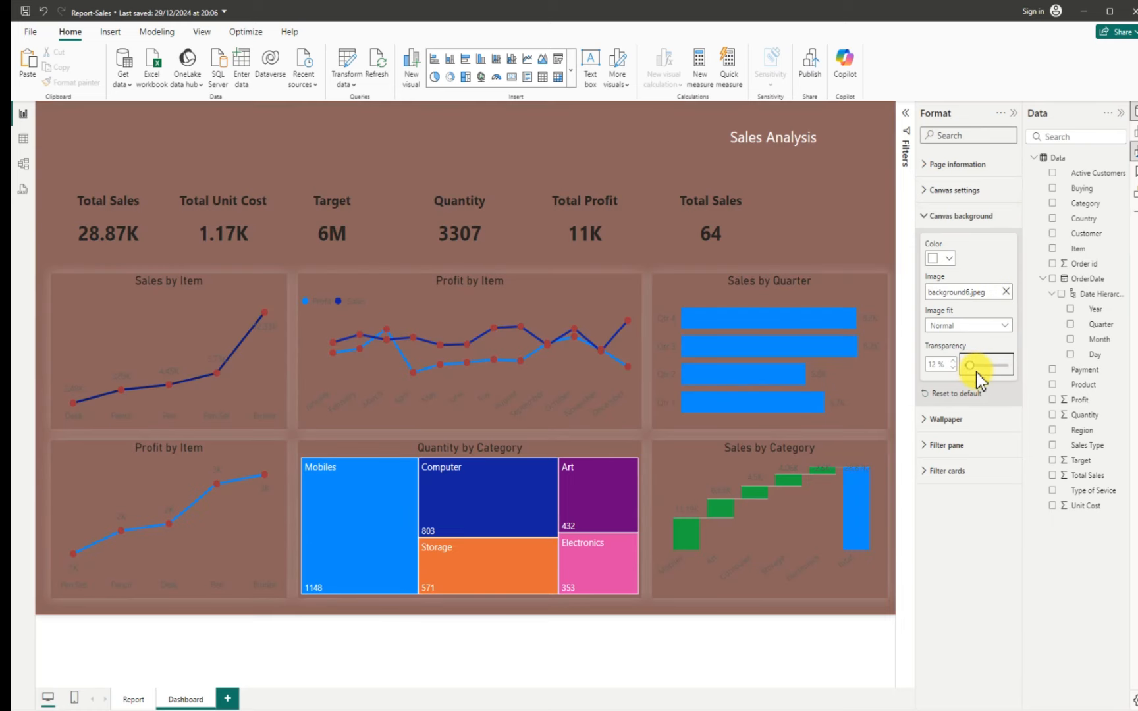
drag(970, 365, 1018, 369)
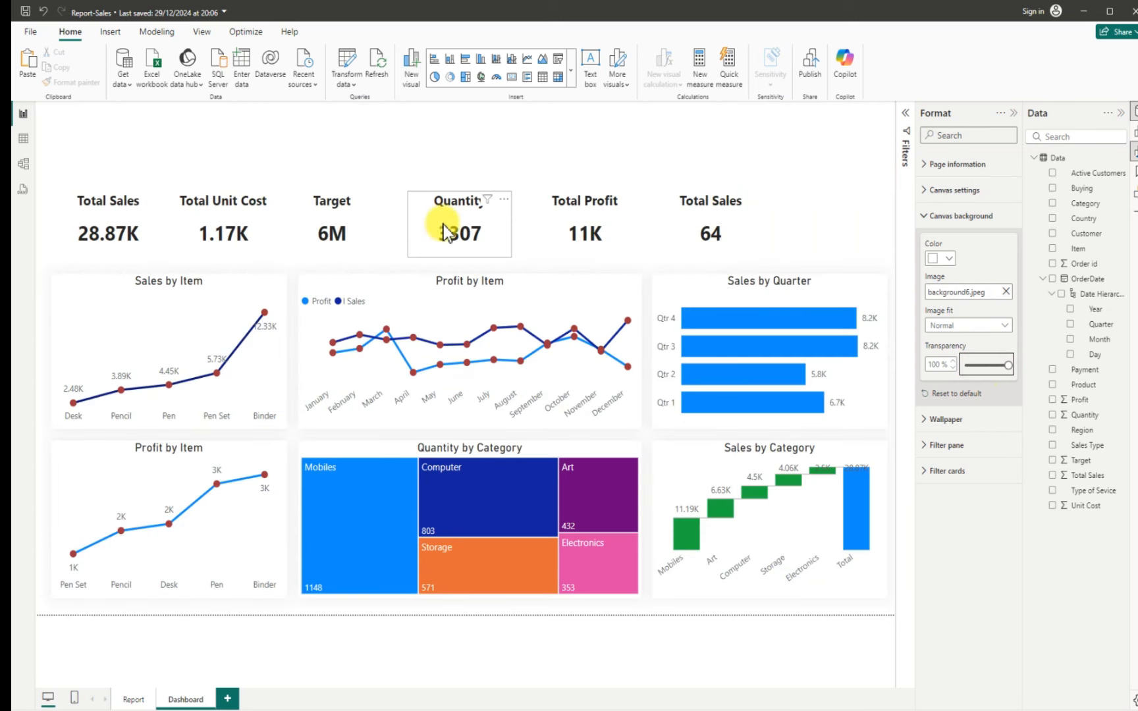
Shift the Quantity, Total Profit and last Total Sales cards further left to even out the spacing after the Target card
drag(441, 231, 417, 227)
drag(572, 218, 546, 232)
drag(692, 229, 662, 232)
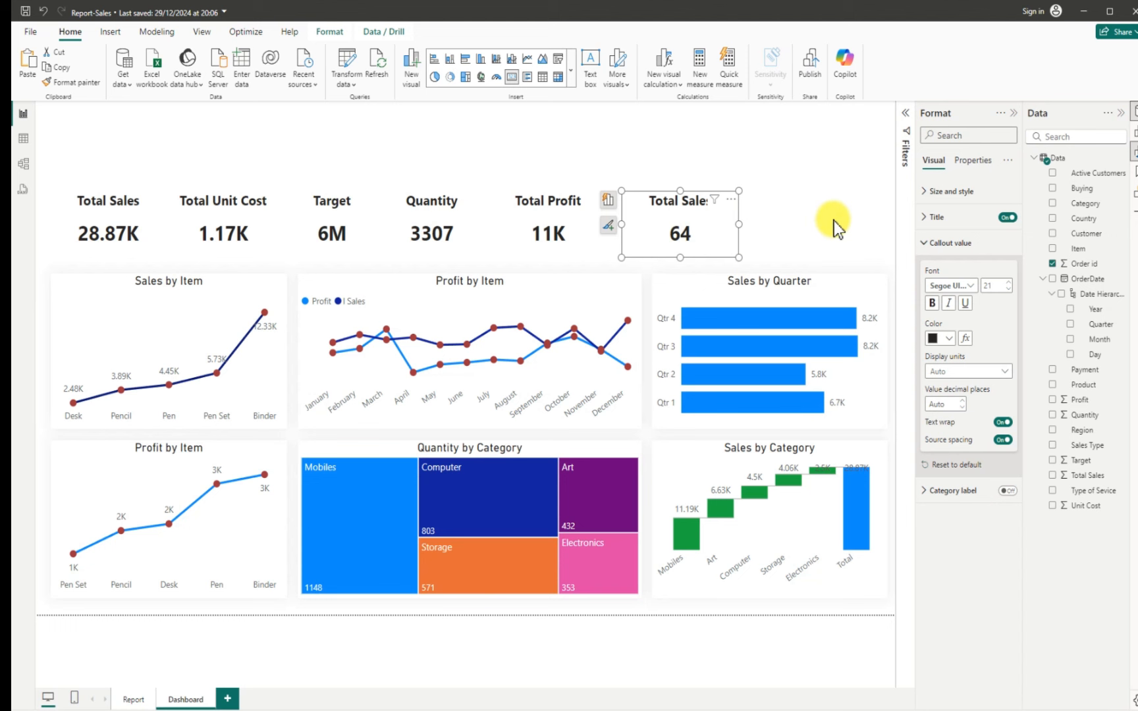
Group all six KPI cards in the row, from Total Sales to the last Total Sales card, into one object
ctrl+click(509, 217)
ctrl+click(398, 222)
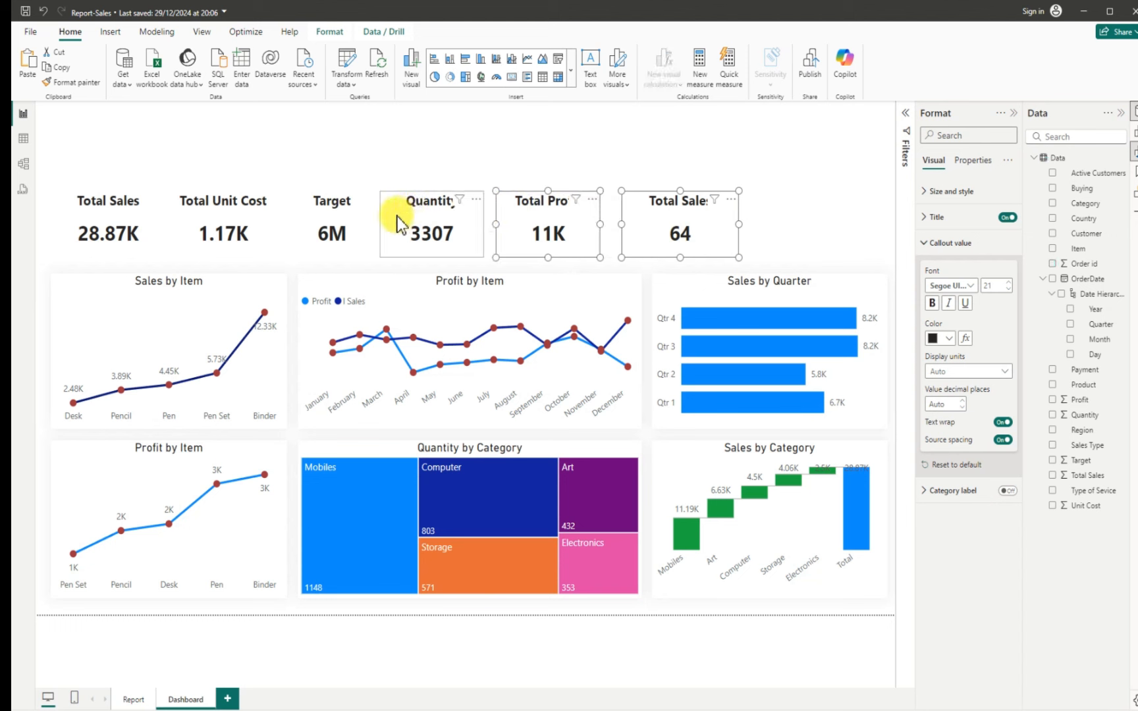
ctrl+click(309, 215)
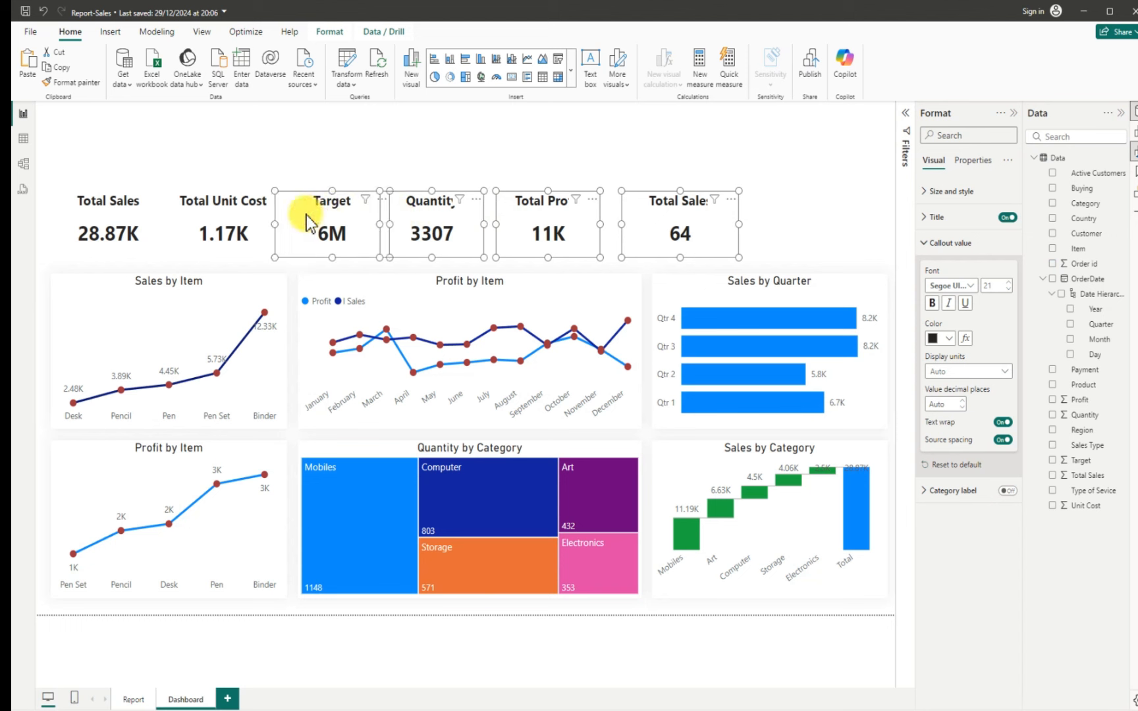
ctrl+click(179, 212)
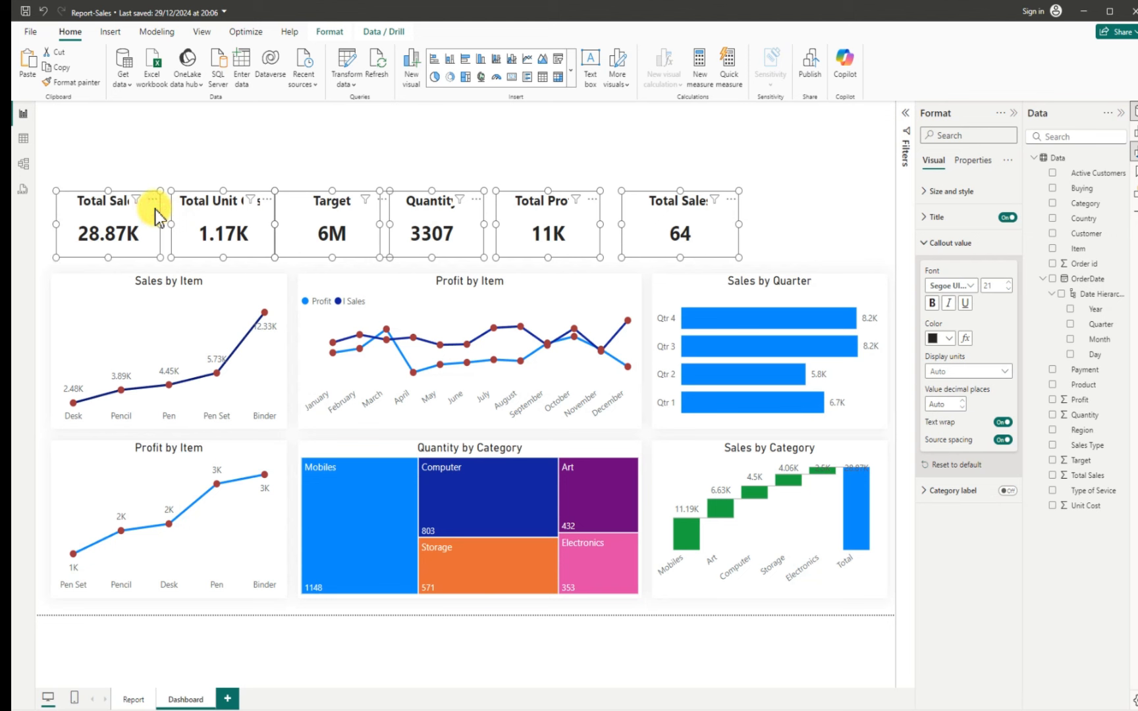
click(333, 32)
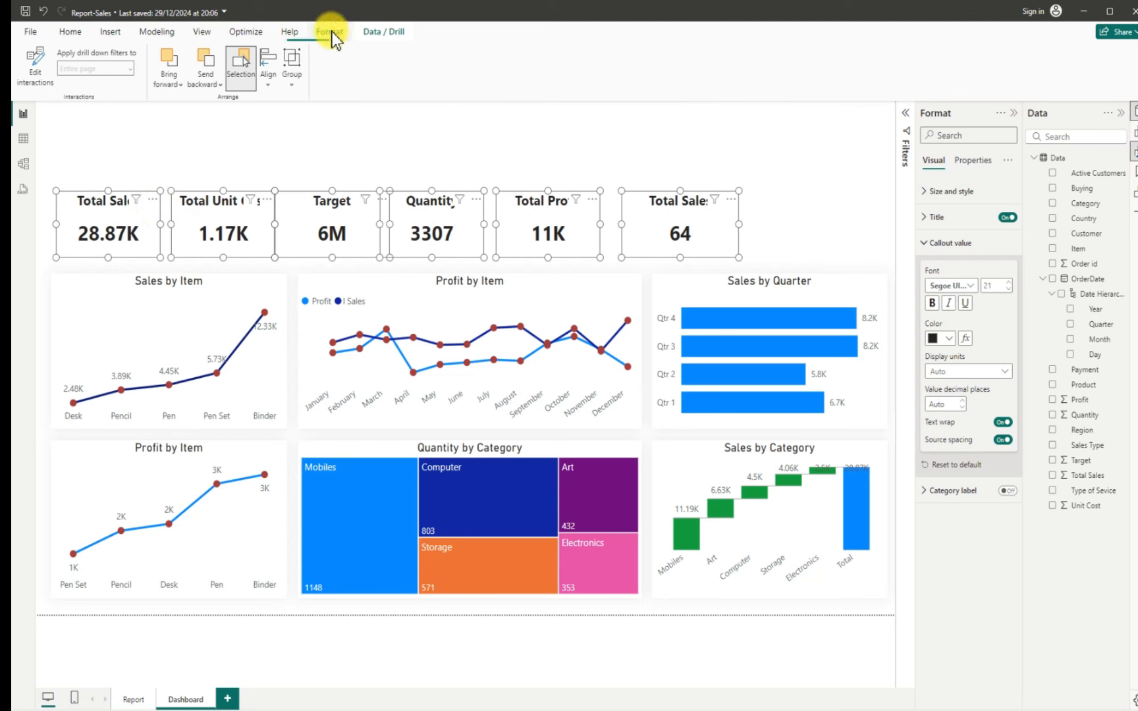
click(293, 62)
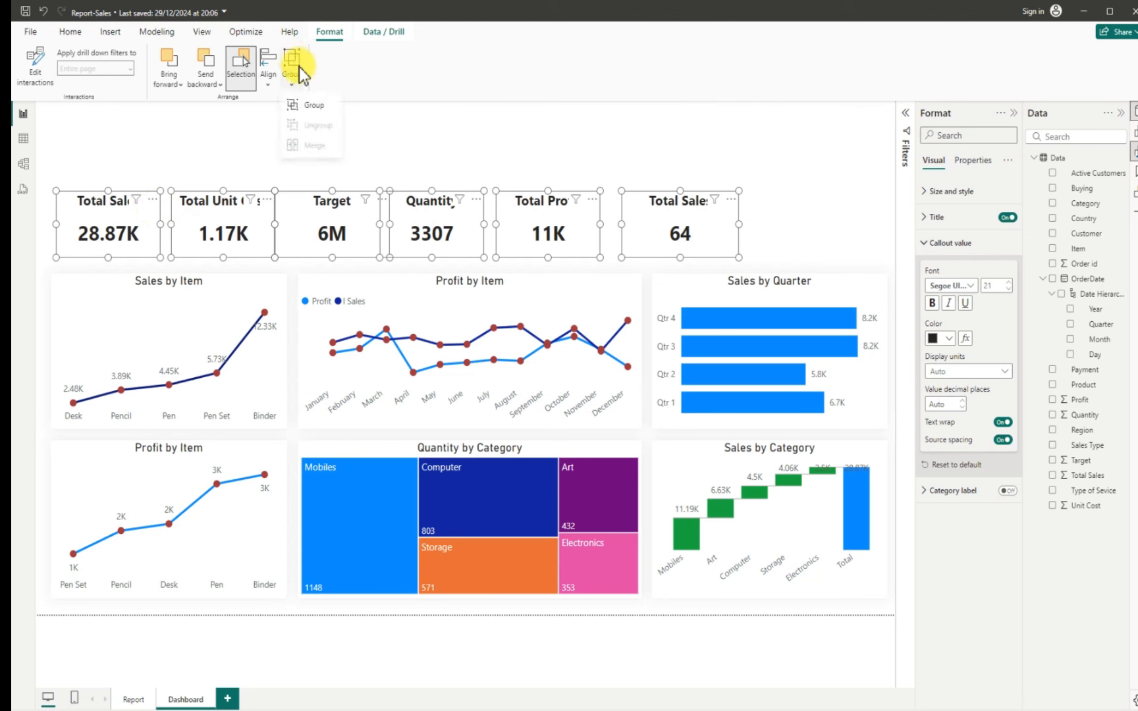
click(311, 105)
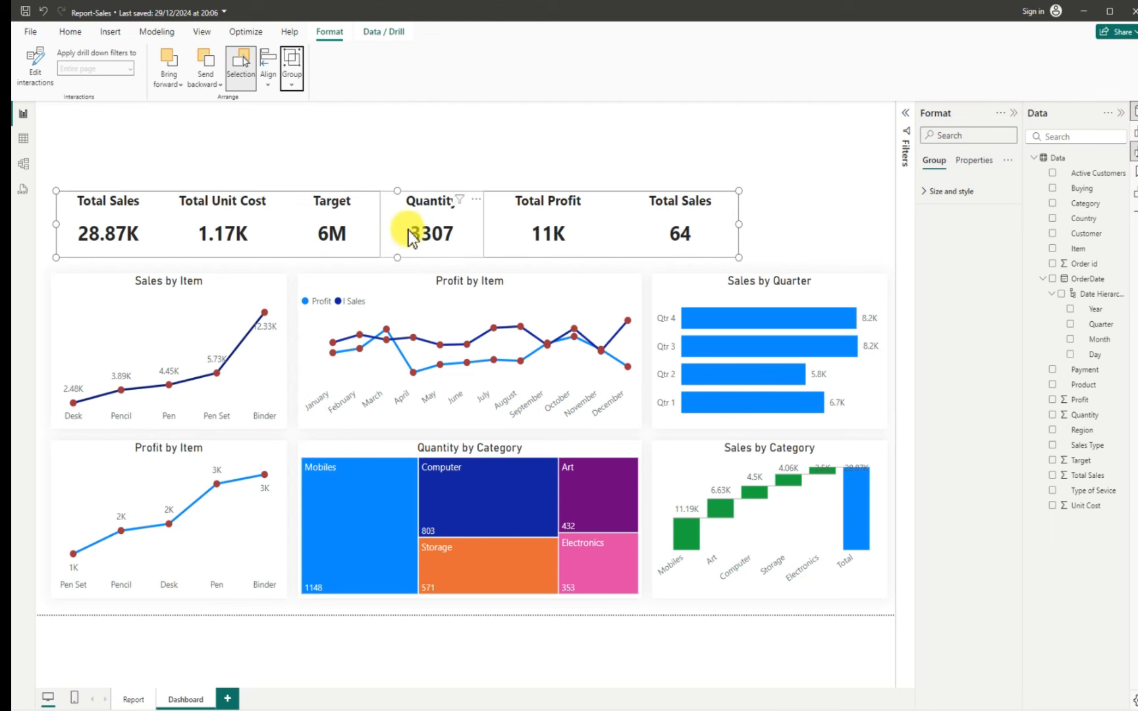
Move the grouped KPI cards down and slightly left over the upper charts to free the space above
click(435, 152)
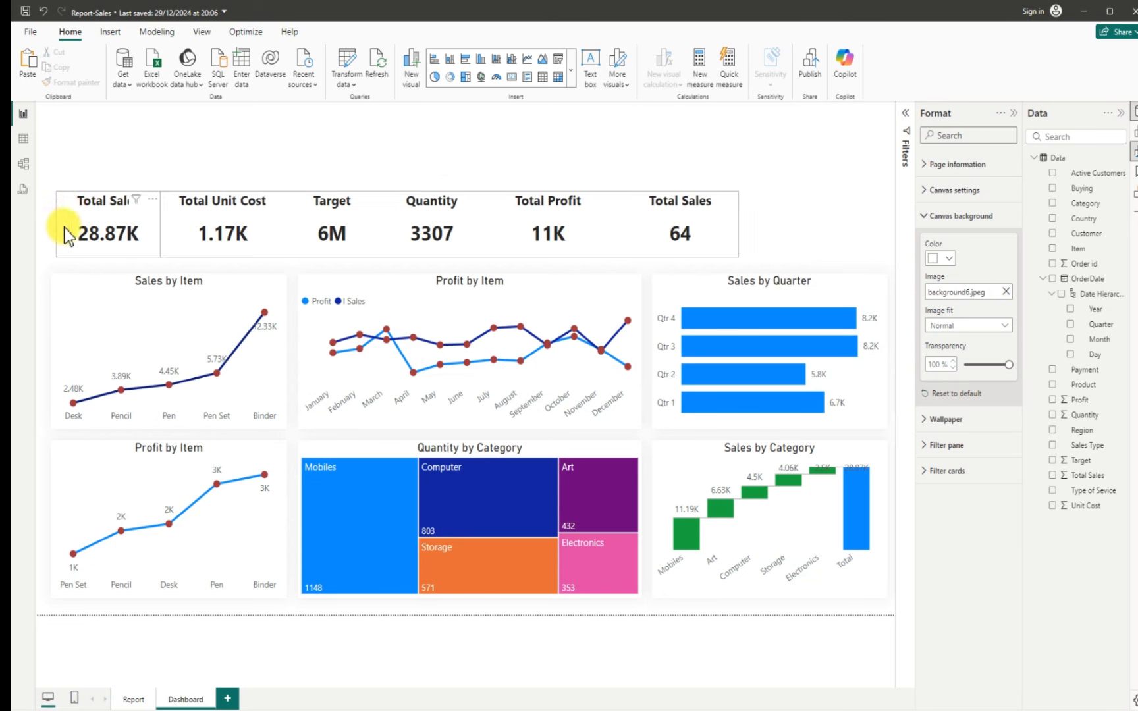
drag(75, 207, 50, 272)
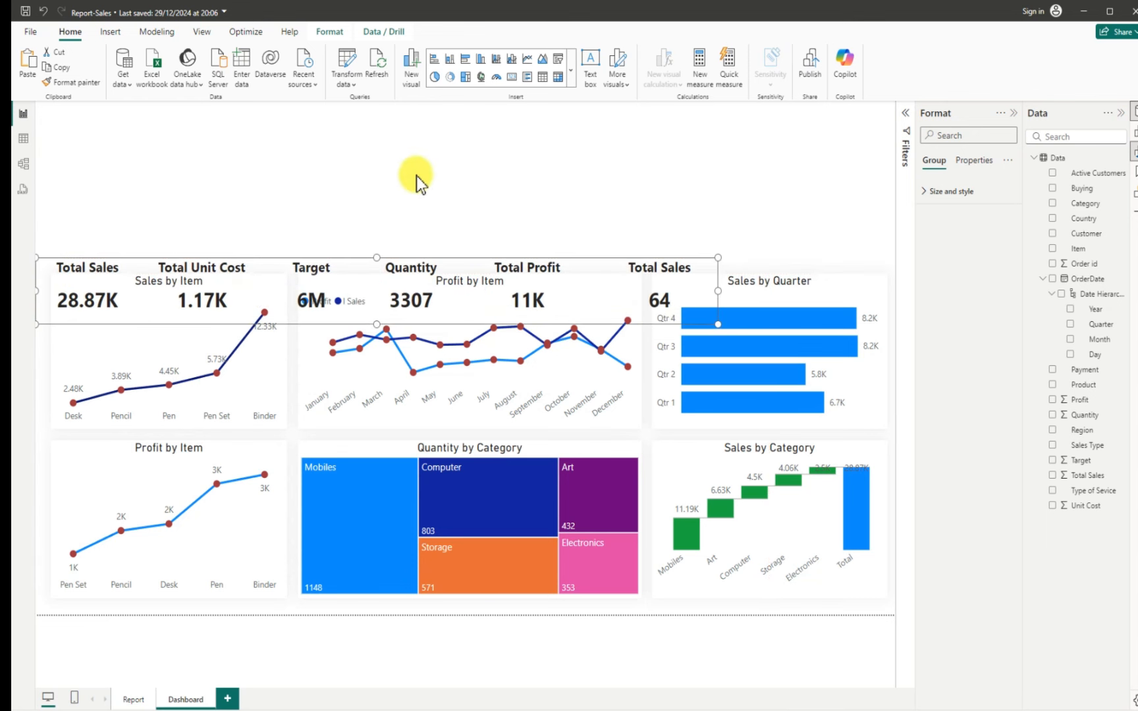
click(480, 174)
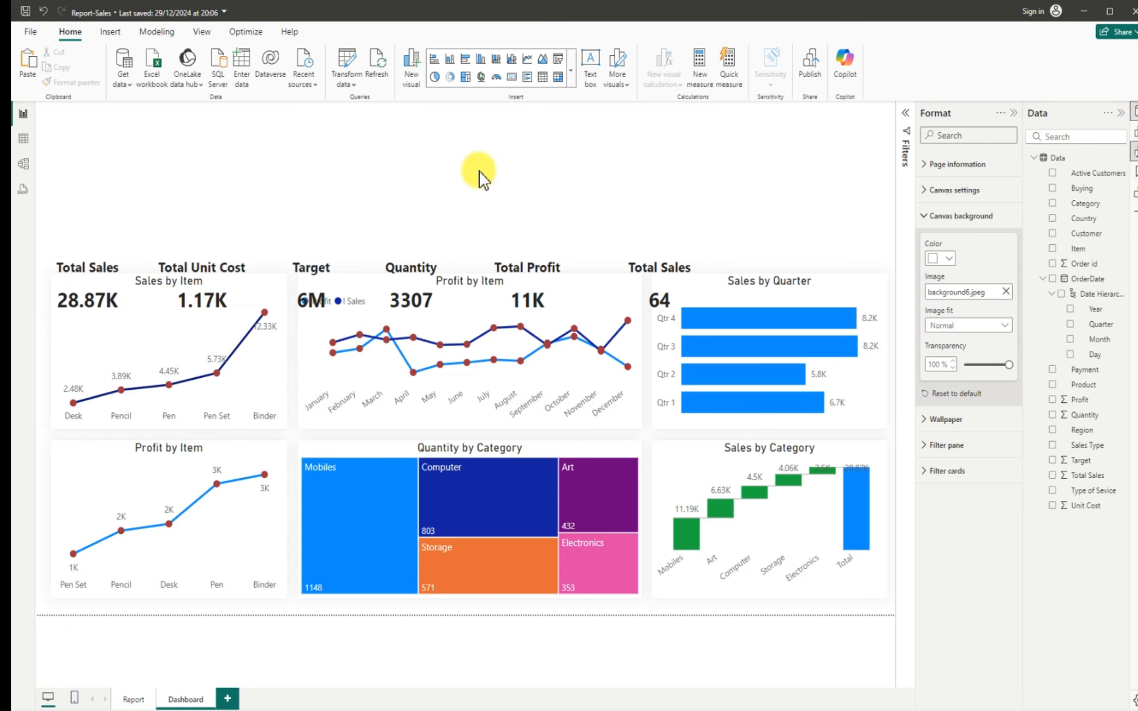
Insert a rectangle shape and place it in the empty area at the upper left of the dashboard
click(111, 31)
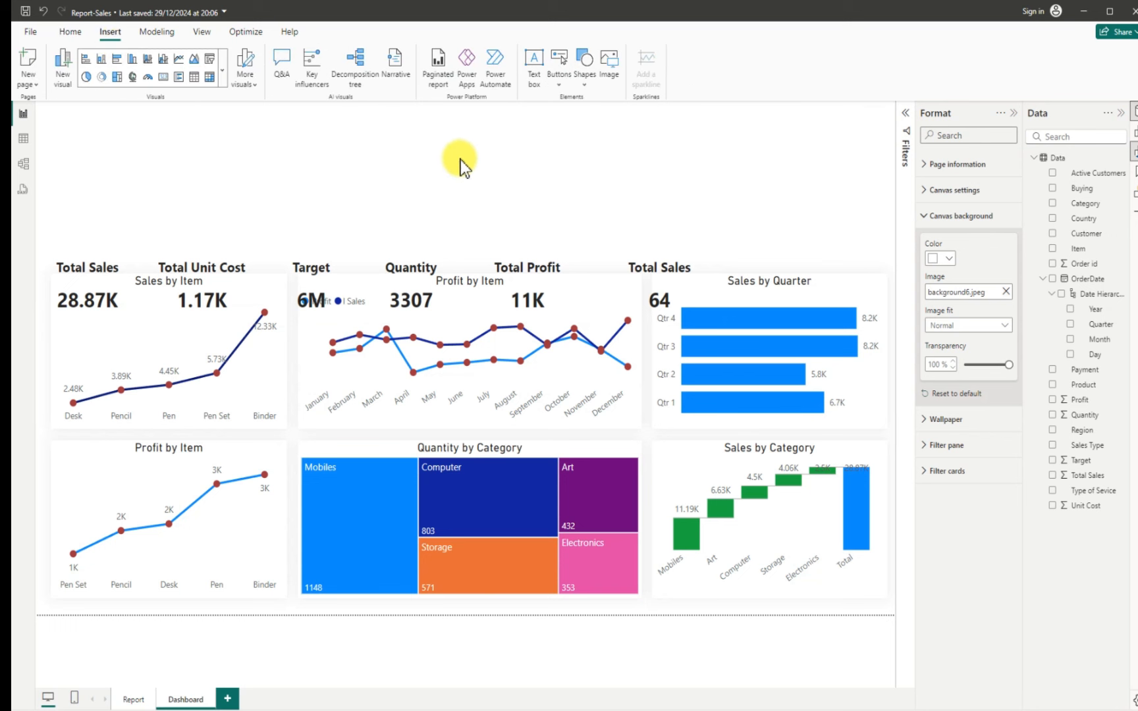
click(586, 84)
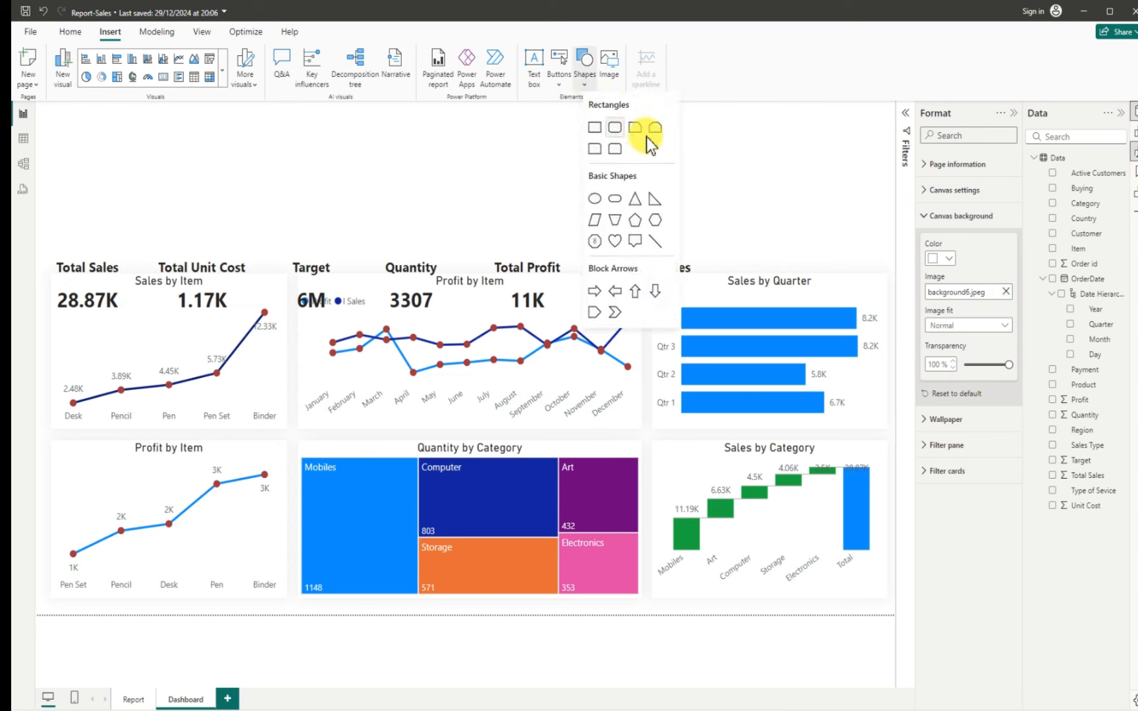
click(594, 128)
drag(674, 199, 92, 147)
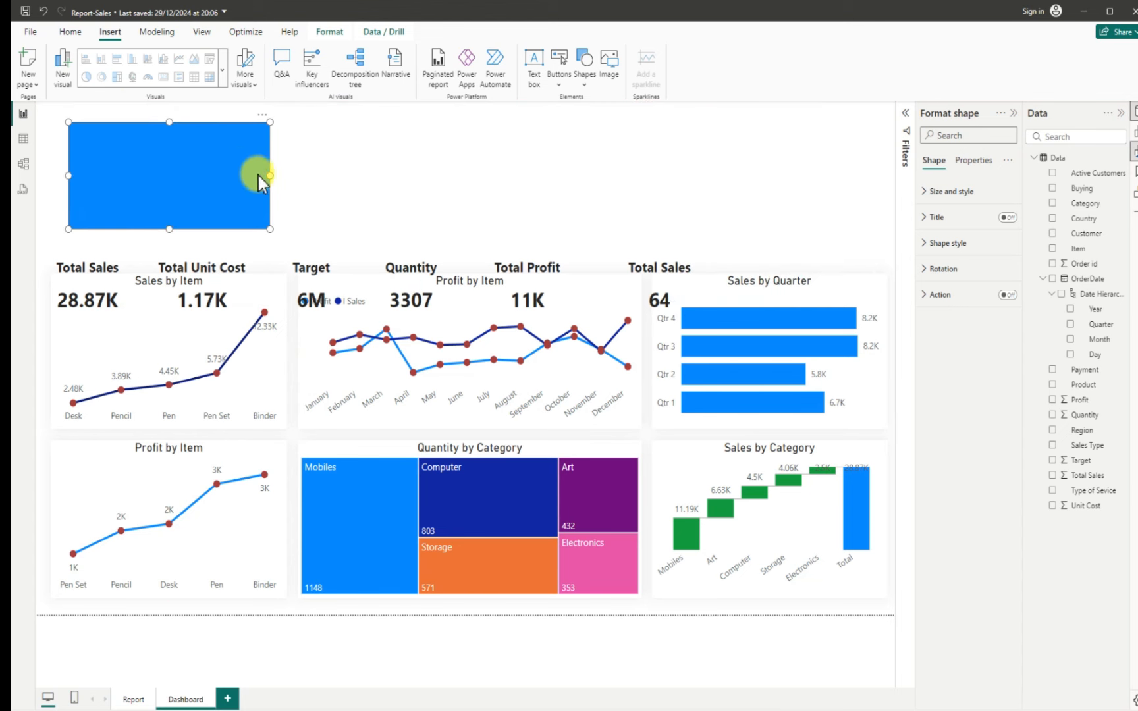
Widen the rectangle to about 1245 so both sides line up with the outer edges of the charts below
drag(272, 177, 881, 216)
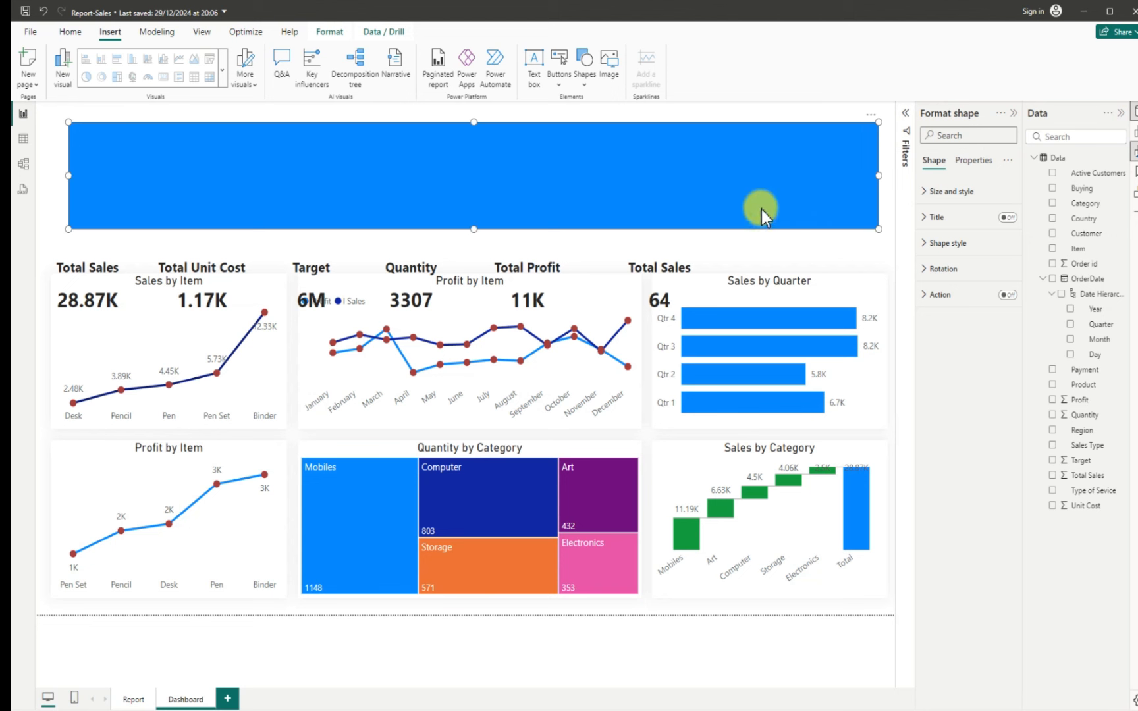
drag(68, 175, 61, 177)
mouse_move(400, 209)
mouse_down()
mouse_move(413, 223)
mouse_move(403, 223)
mouse_move(409, 214)
mouse_up()
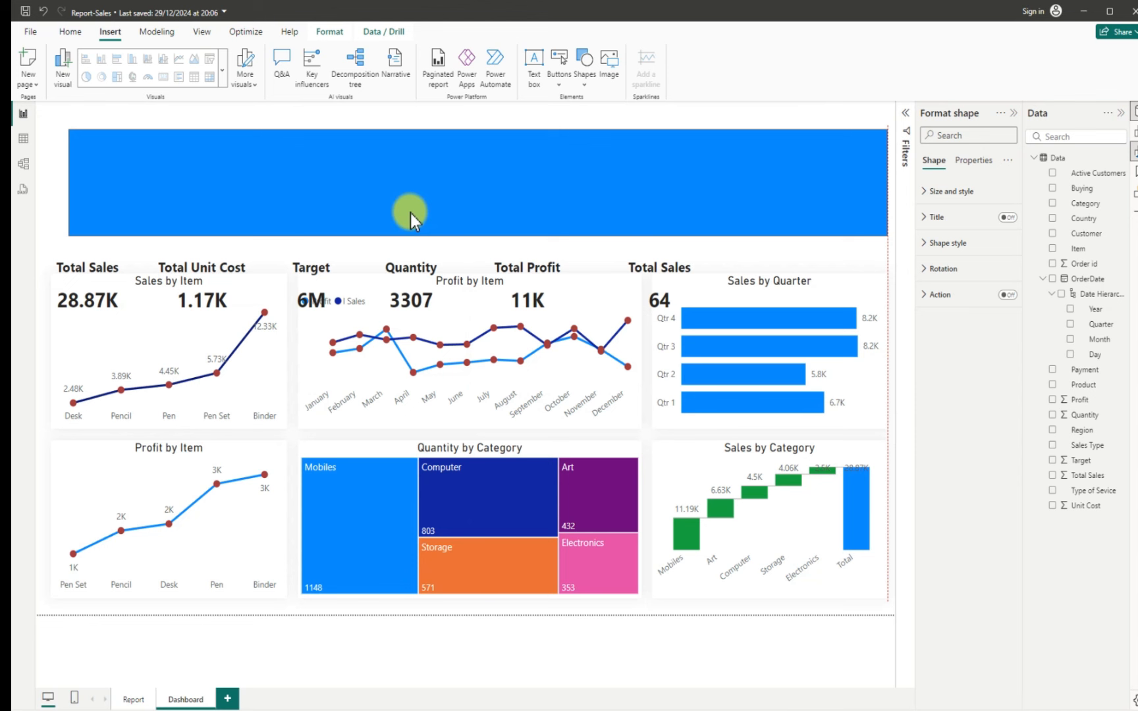
drag(410, 214, 410, 204)
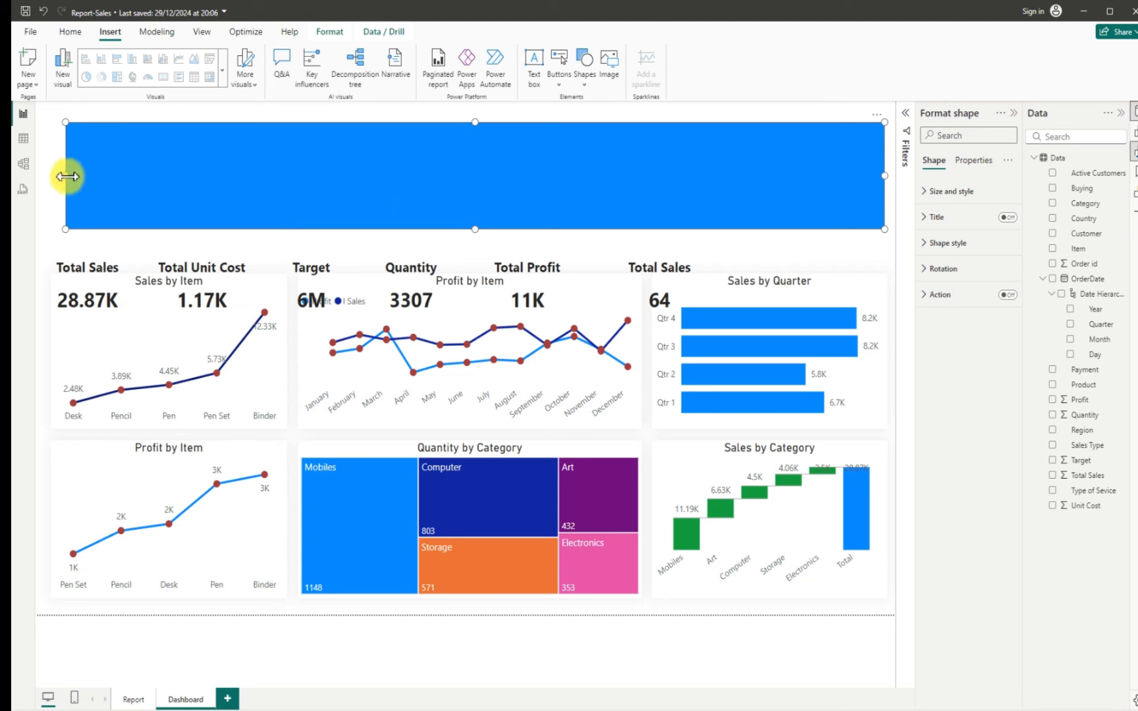
mouse_move(67, 176)
mouse_down()
mouse_move(53, 178)
mouse_move(63, 172)
mouse_up()
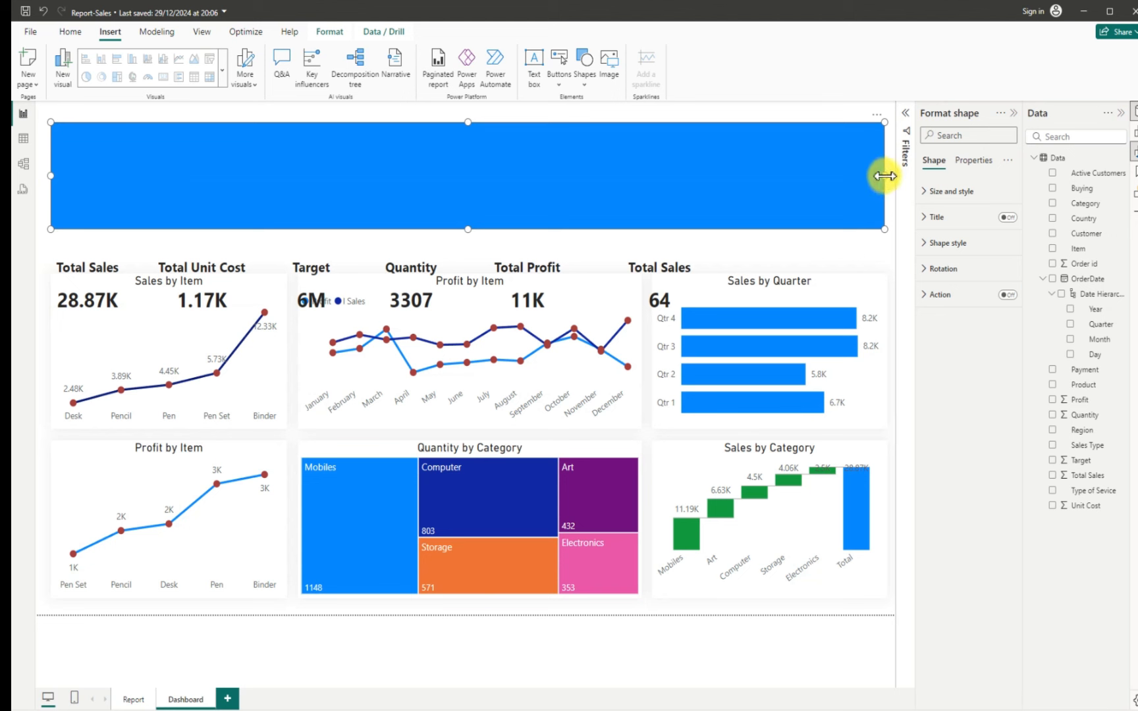
drag(885, 176, 889, 179)
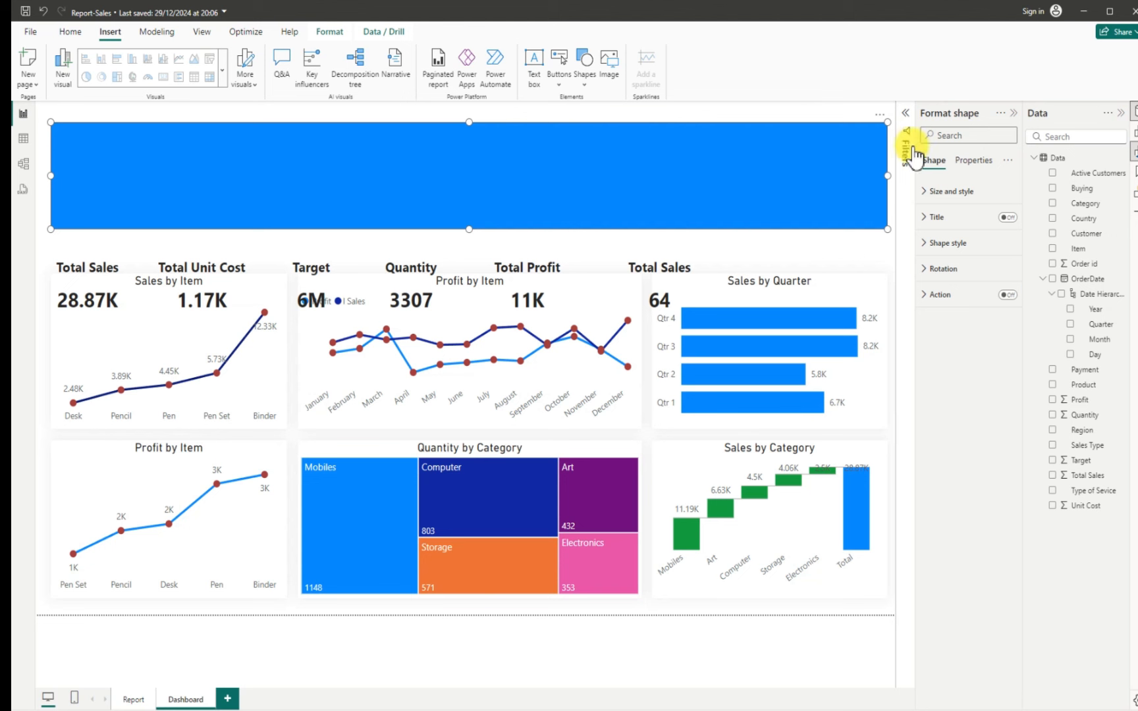
Turn off the rectangle's fill and border in its shape style
click(925, 244)
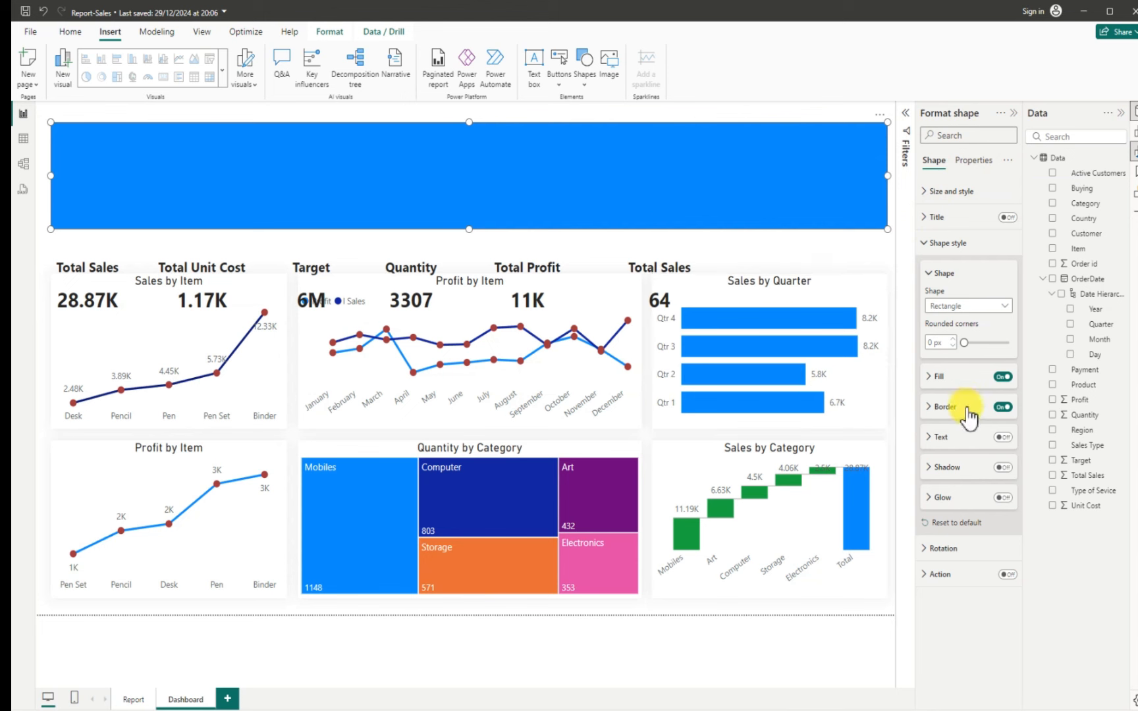
click(1000, 379)
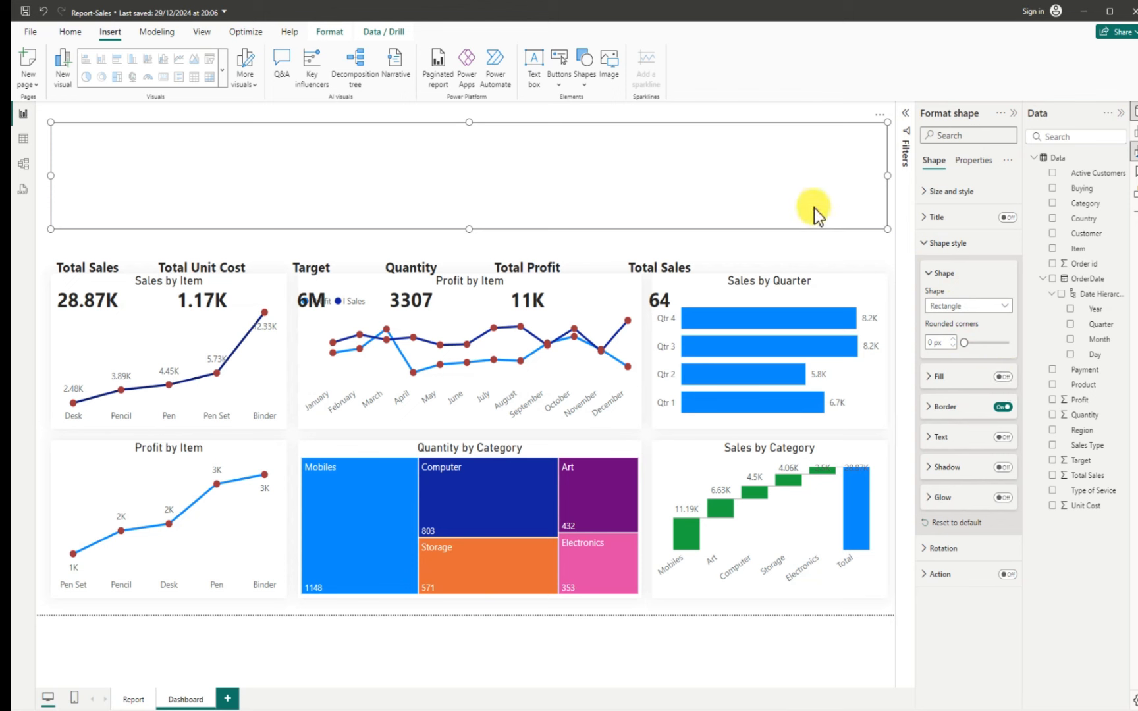
click(1001, 407)
Turn on the rectangle's shape-style shadow with a light grey color and the Center position
click(1004, 469)
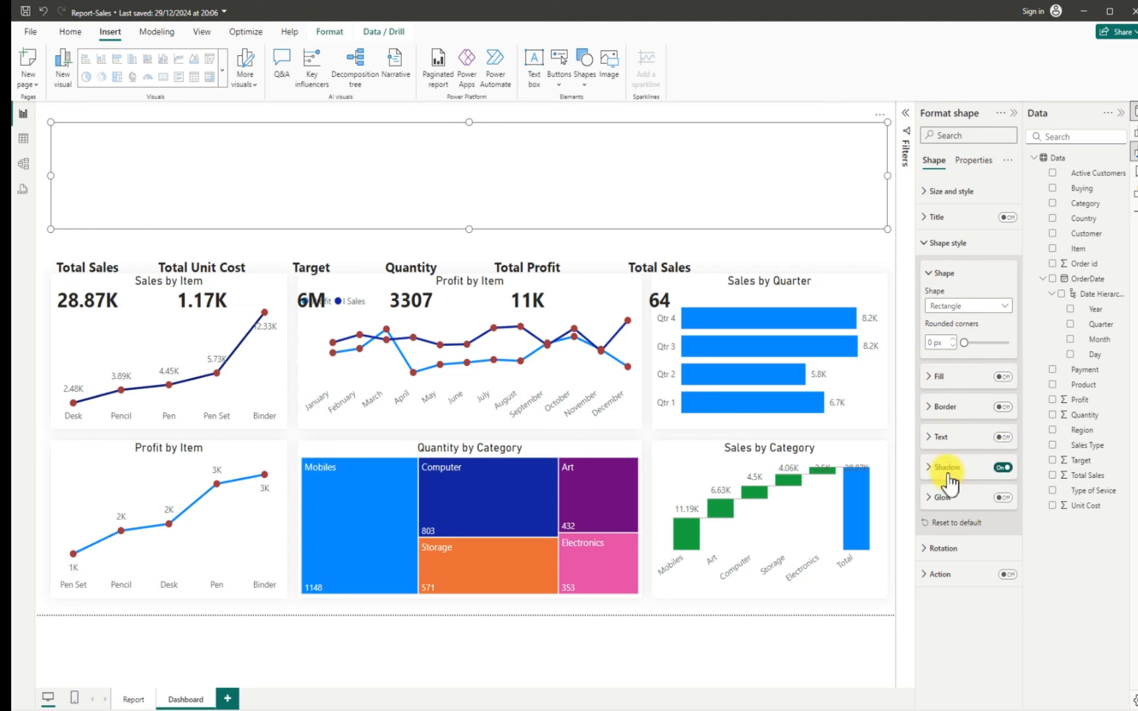
click(930, 469)
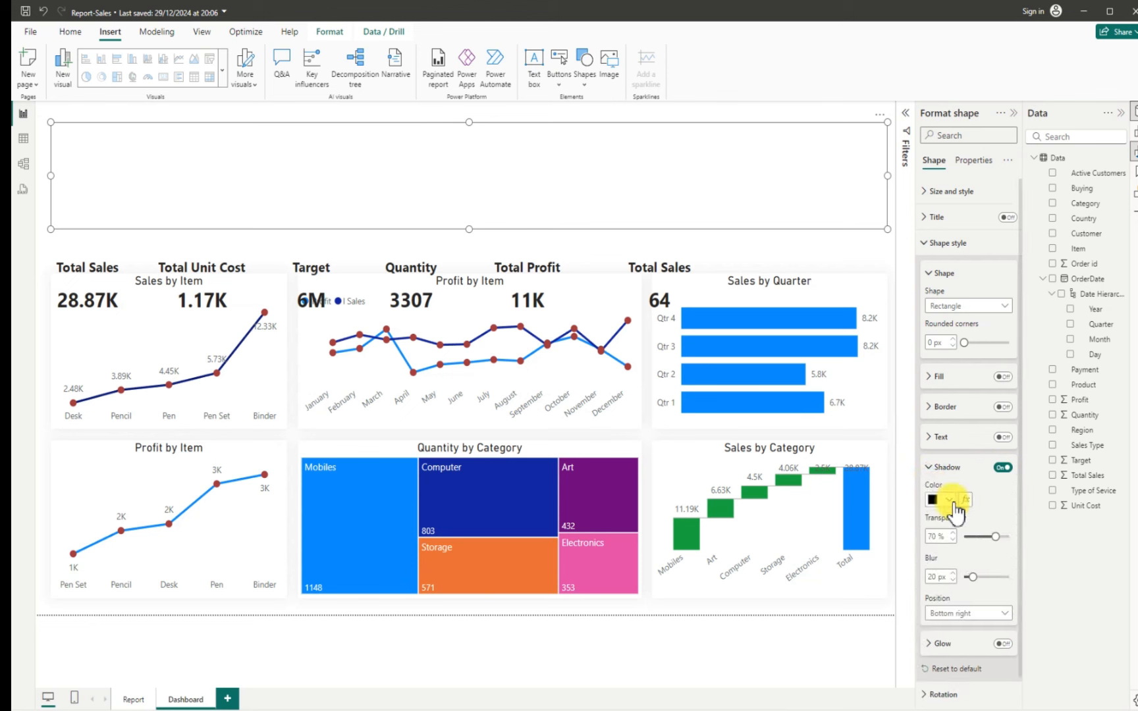
click(950, 501)
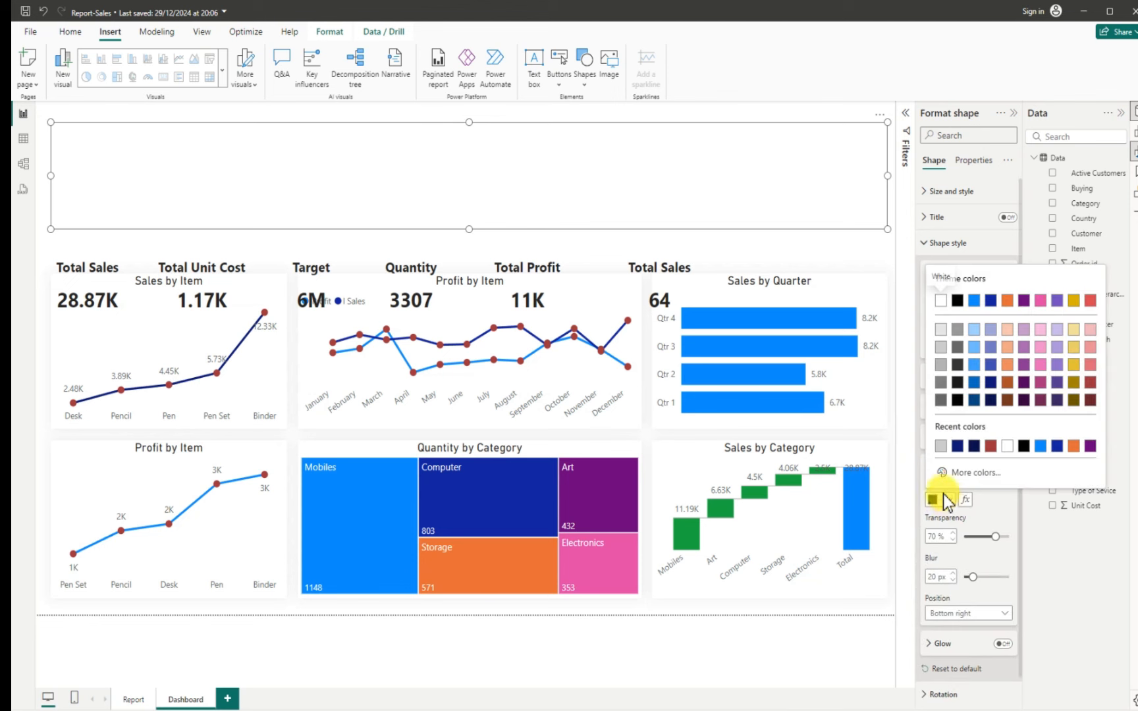
click(944, 351)
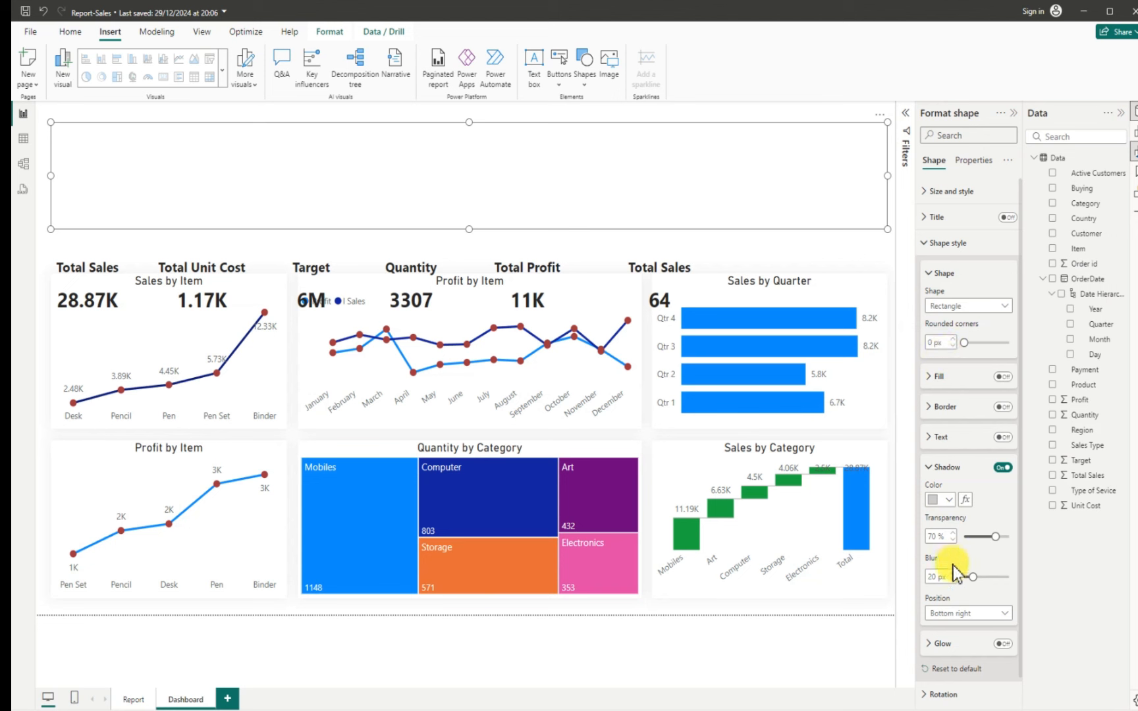
click(967, 614)
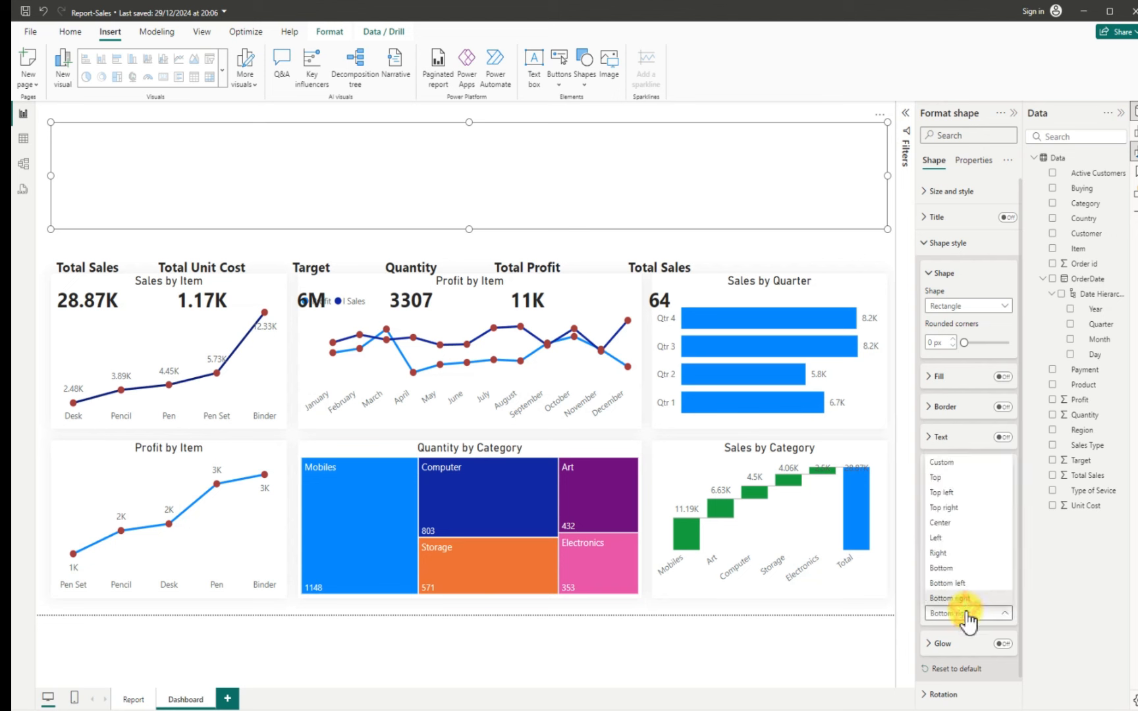
click(950, 518)
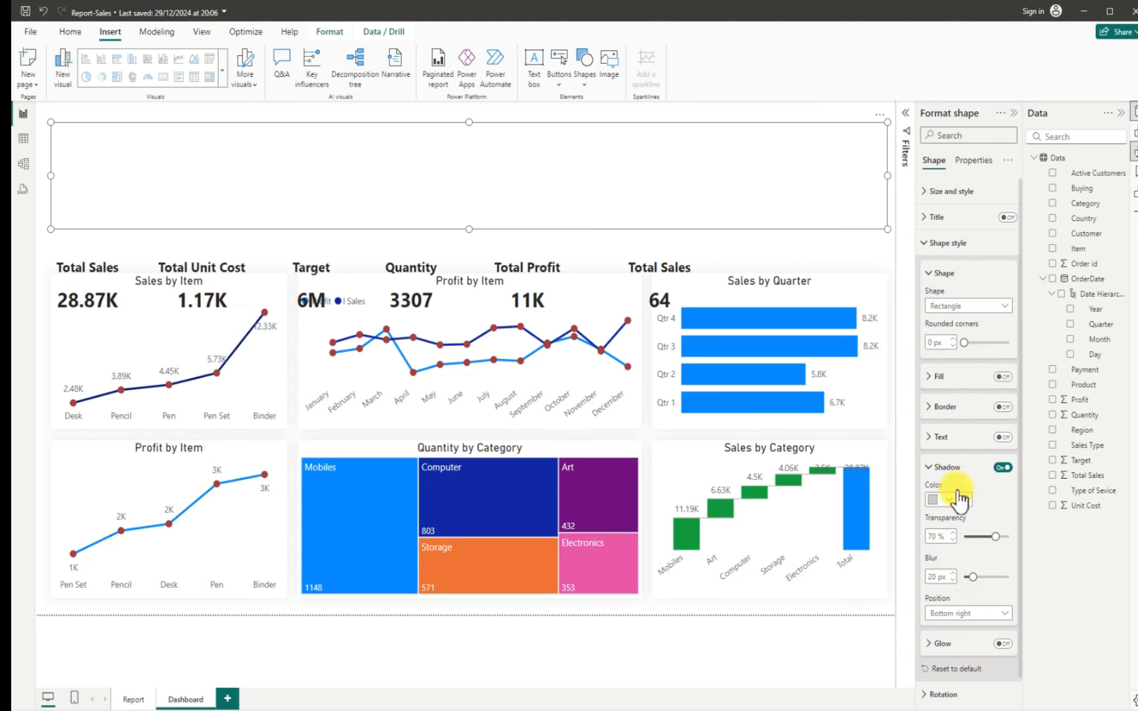
click(879, 252)
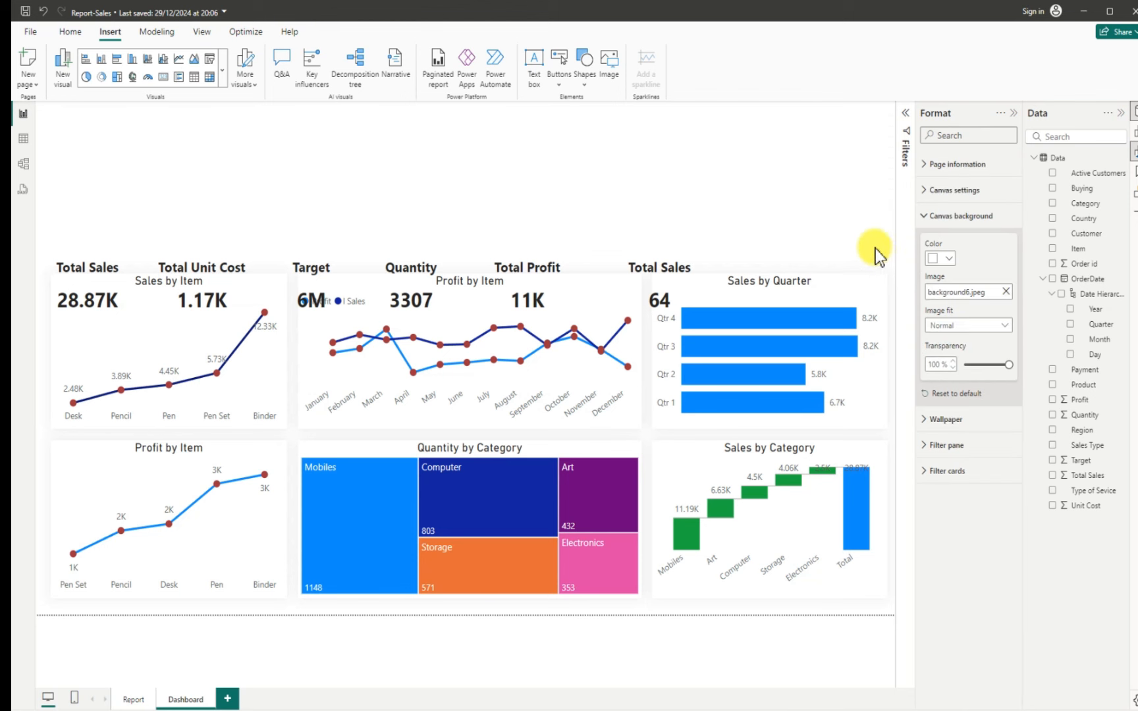
Set the transparency of the rectangle's shape-style shadow to 0%
click(739, 177)
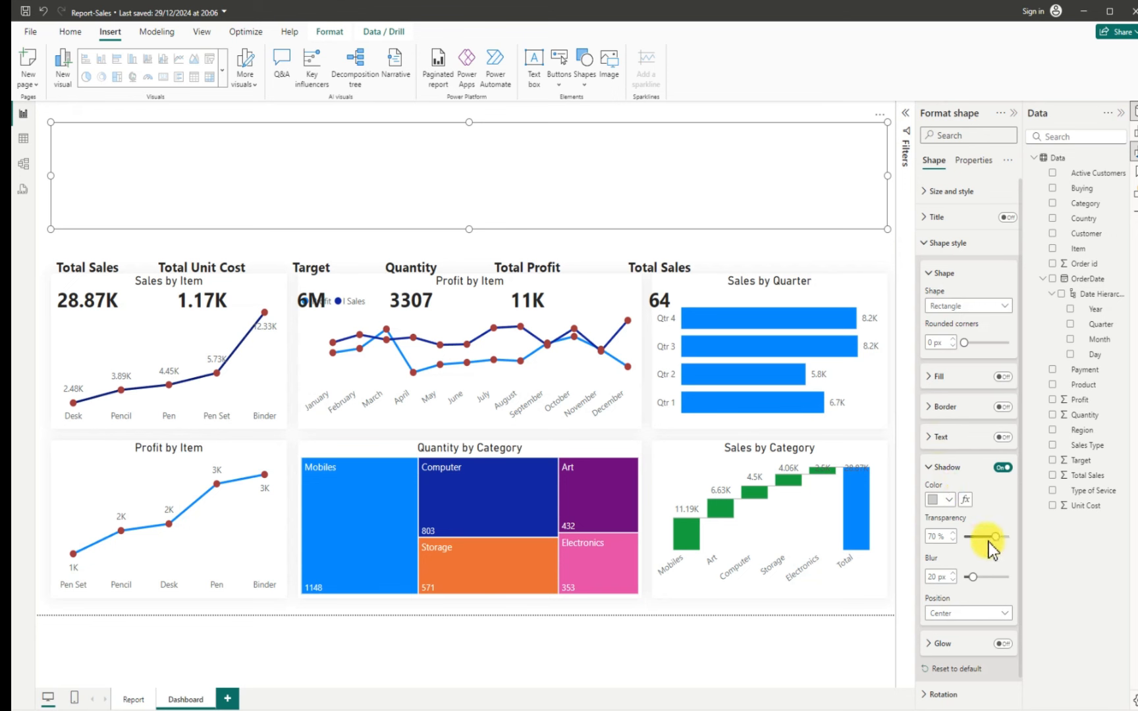
drag(990, 535, 961, 539)
click(862, 255)
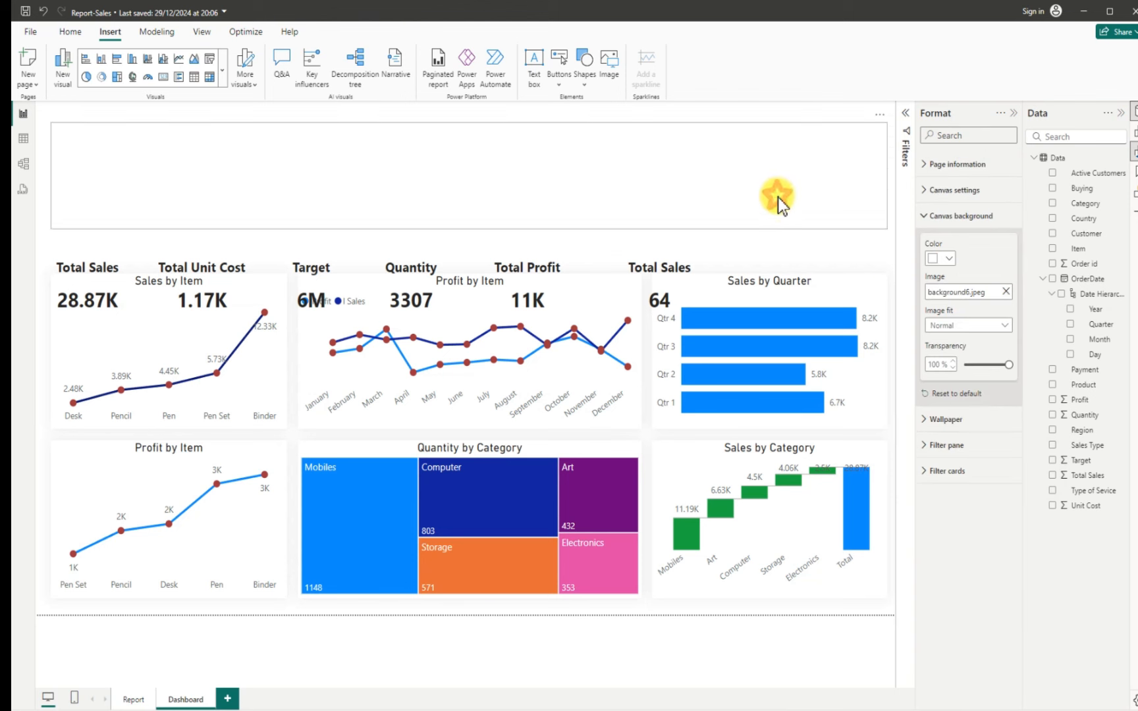
Enable the shadow in the rectangle's general size and style settings and deselect the shape
click(778, 196)
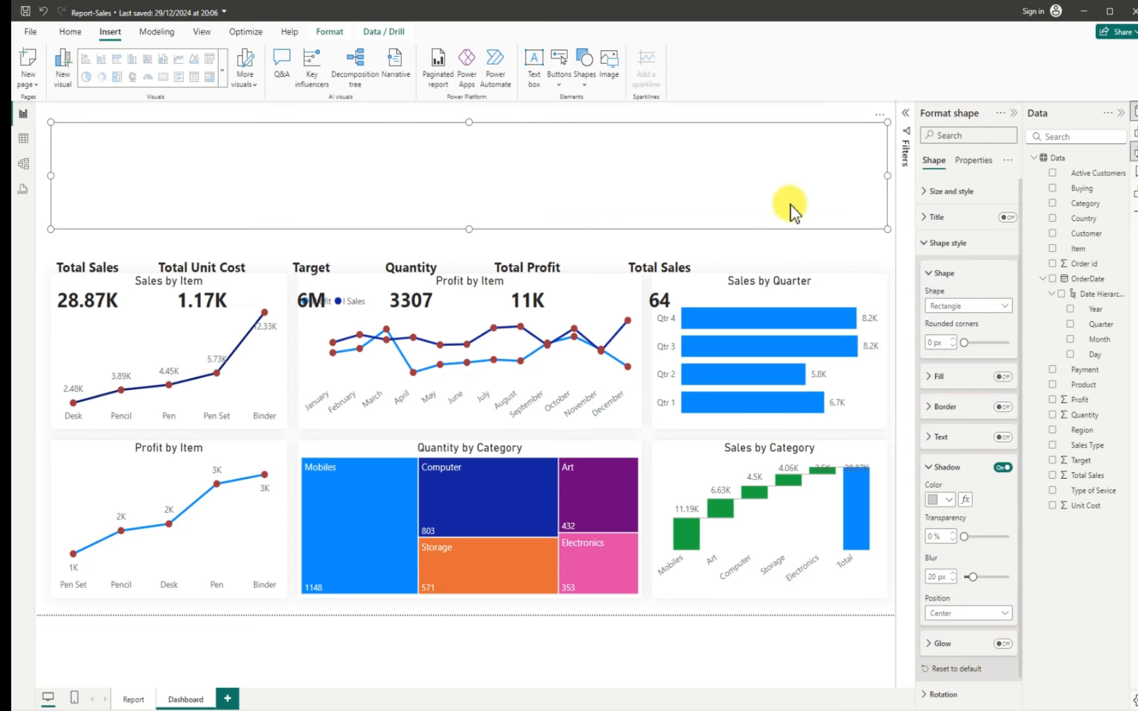
scroll(990, 626, down, 1)
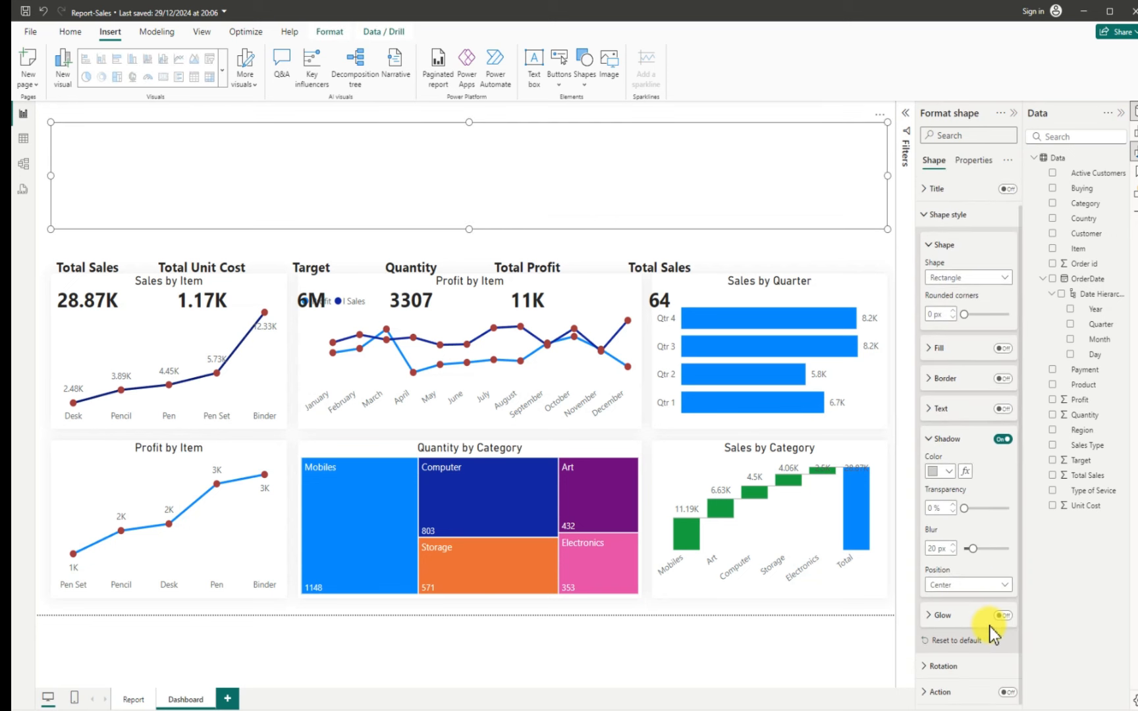
scroll(975, 593, up, 1)
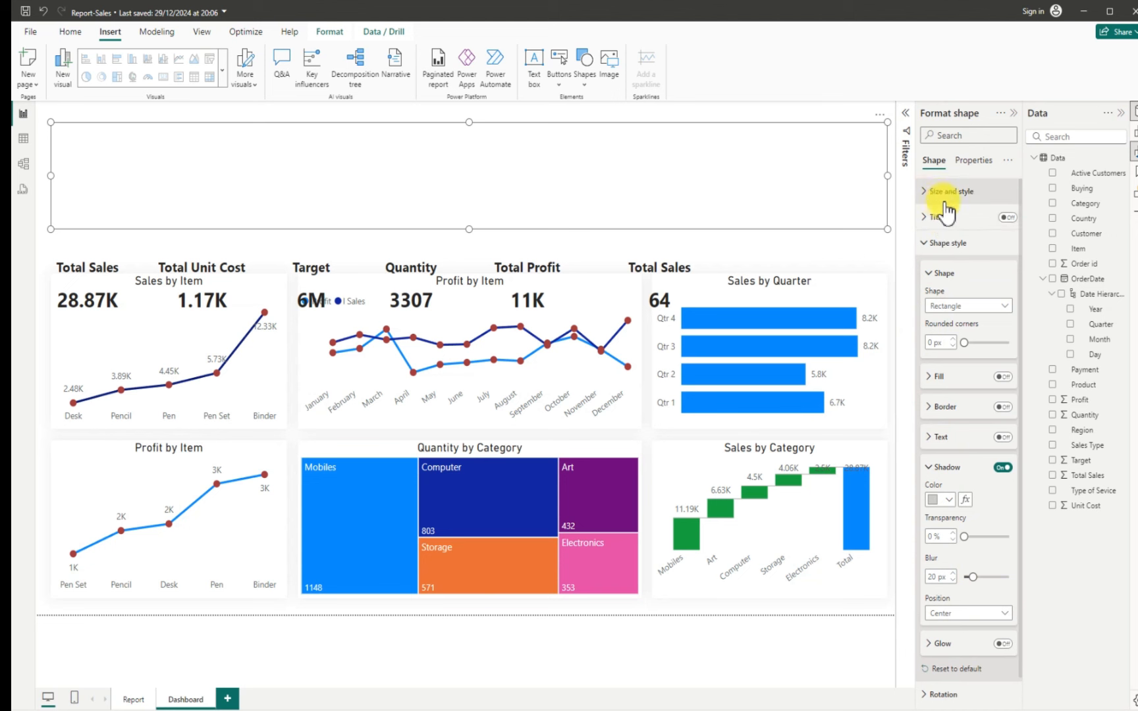
click(925, 193)
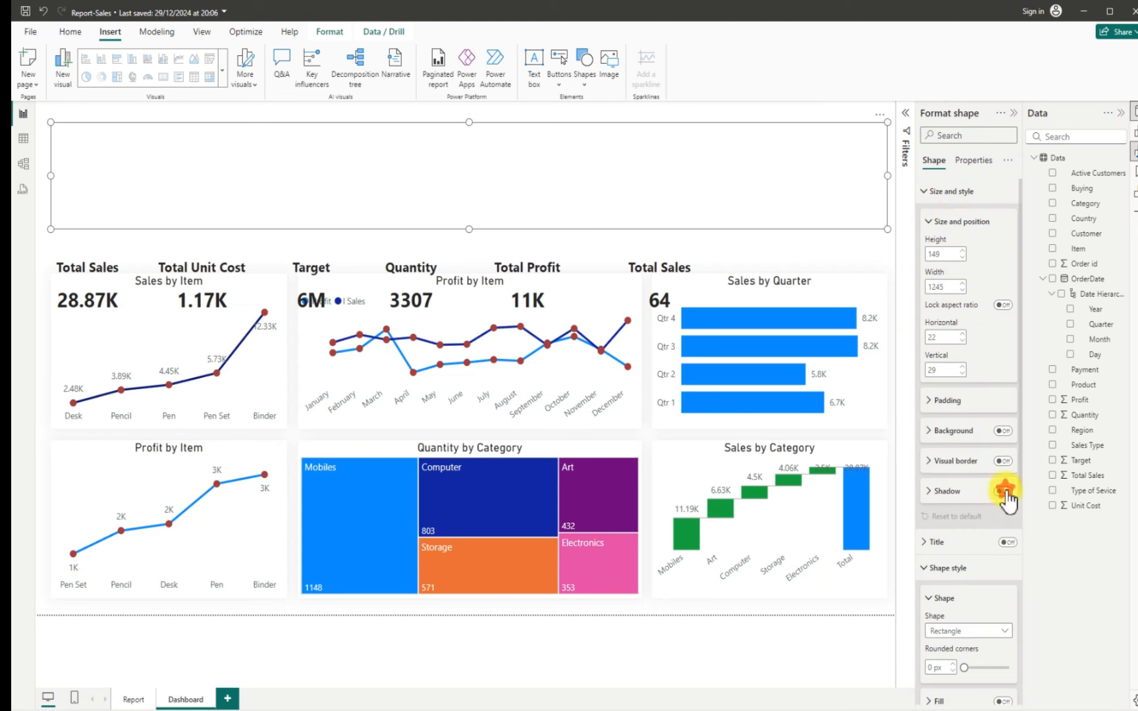
click(1003, 491)
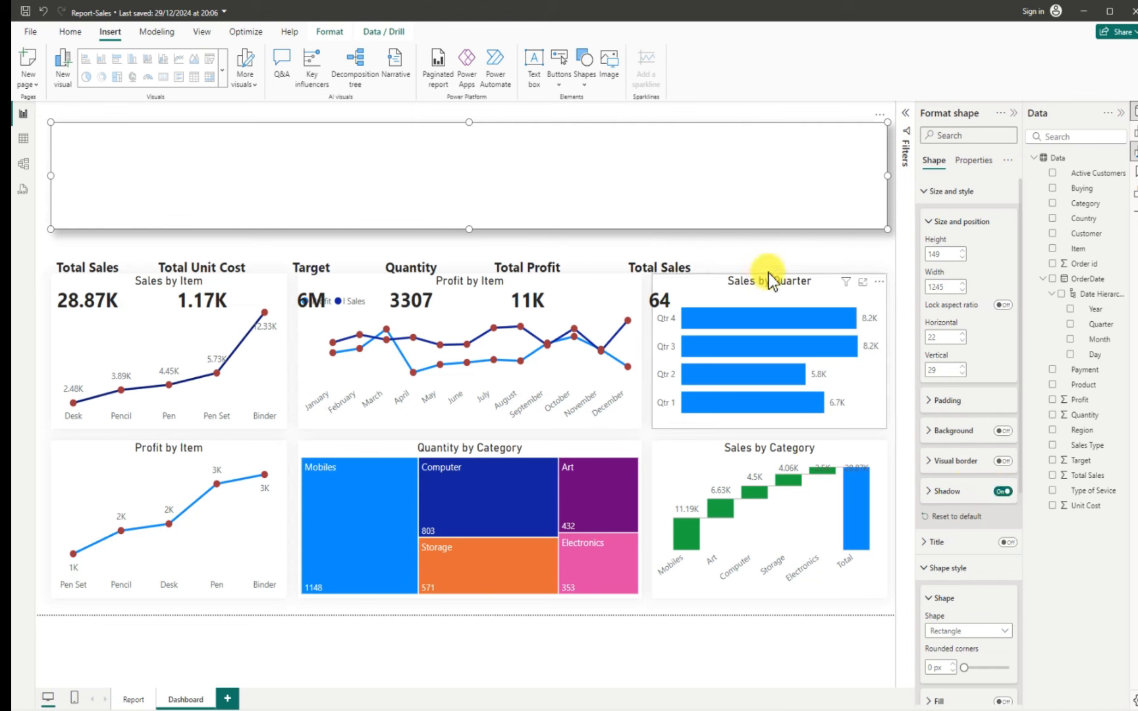
click(821, 244)
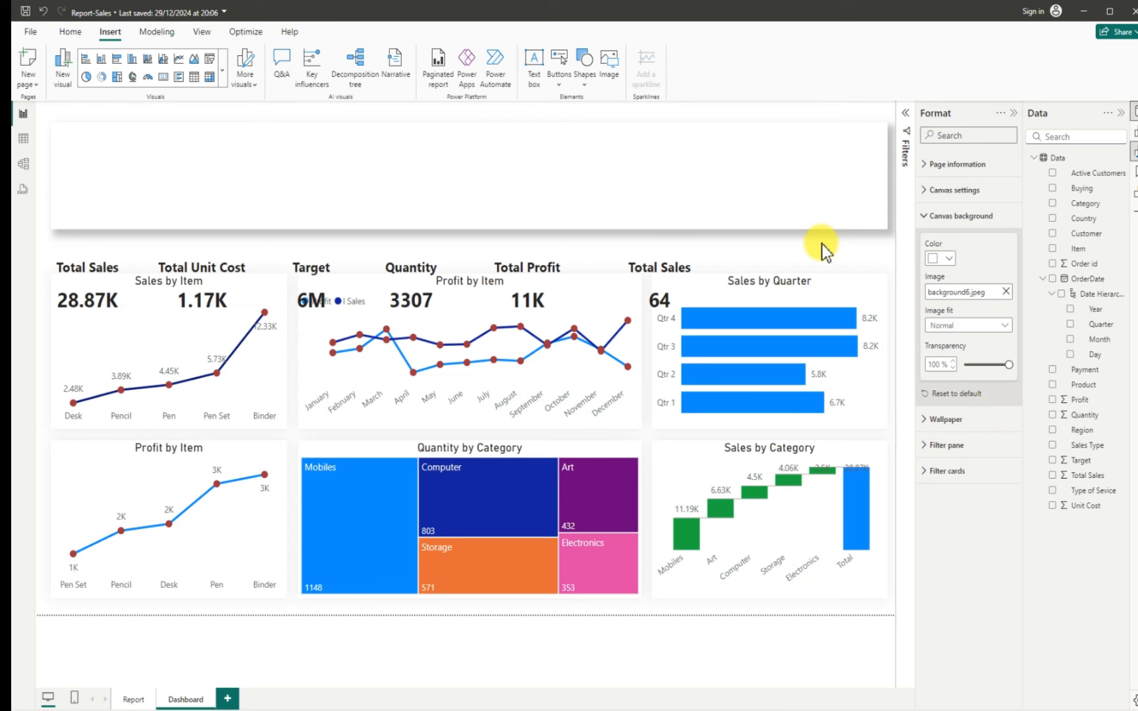
Open the finished Report page to compare its header area with the dashboard
click(134, 699)
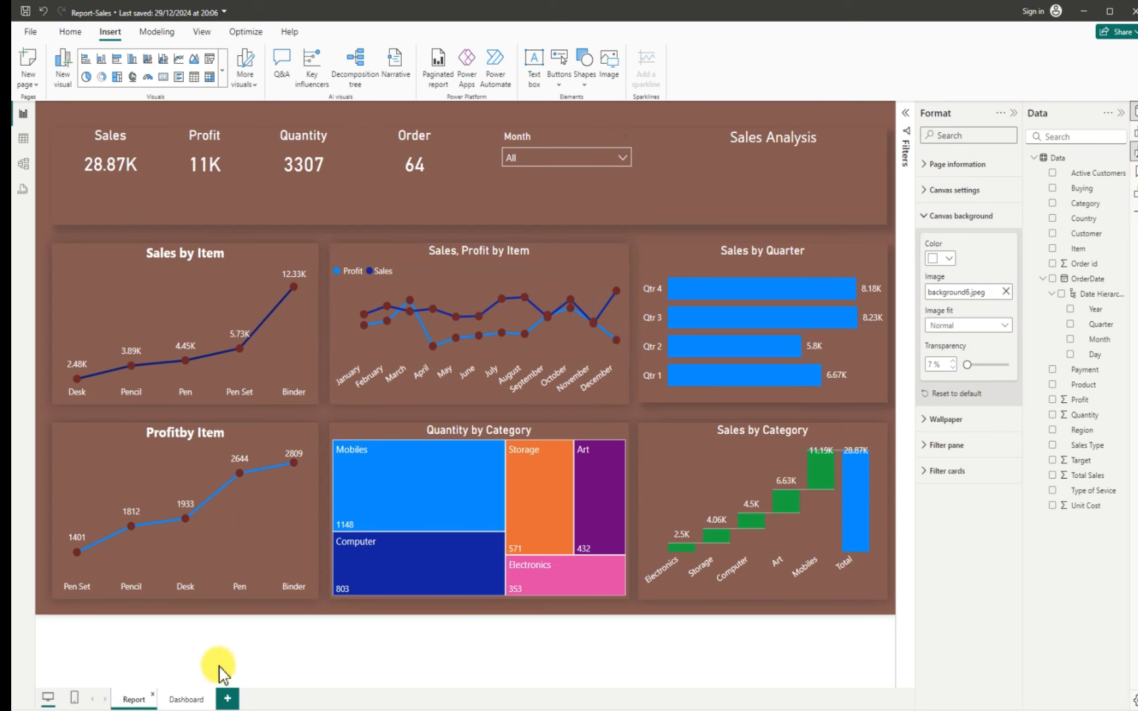
Return to the Dashboard page and move the KPI card group down over the upper charts, with the header rectangle at the page top
click(188, 699)
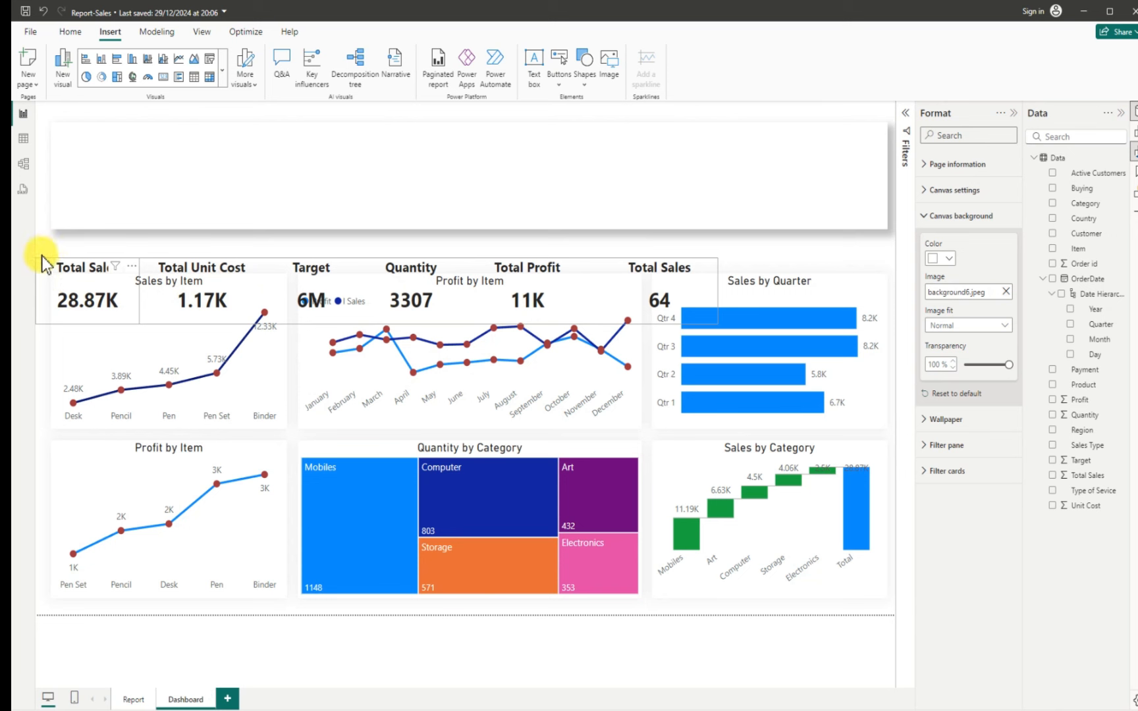
drag(40, 256, 59, 178)
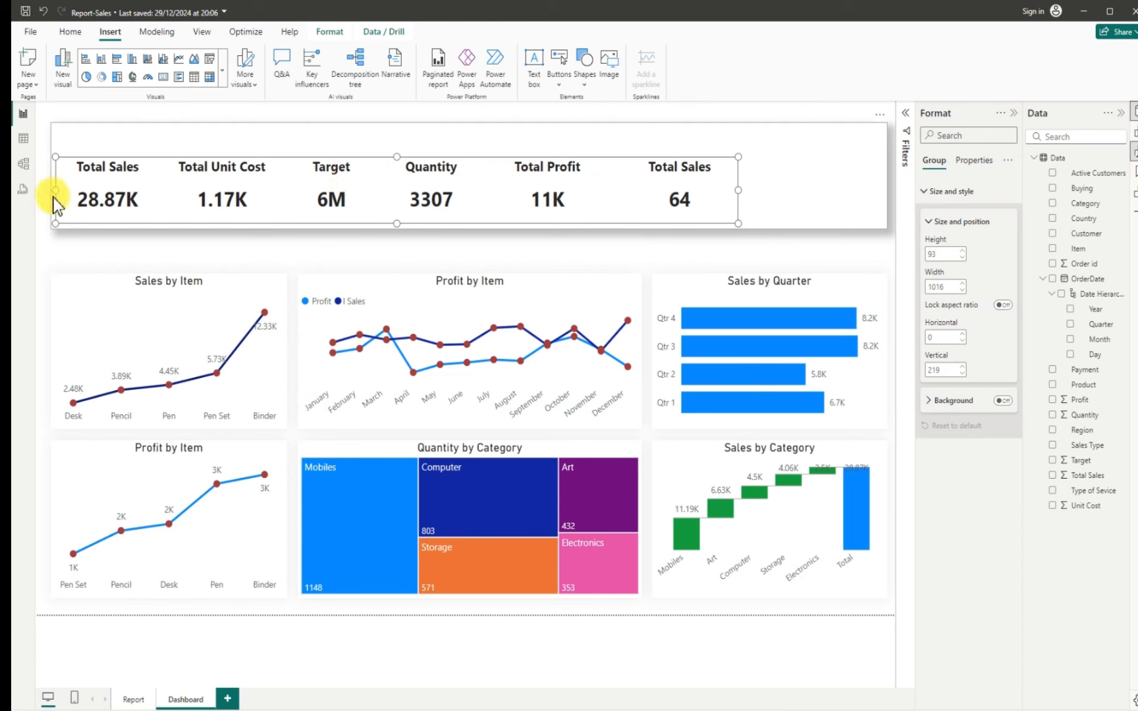
drag(53, 198, 186, 303)
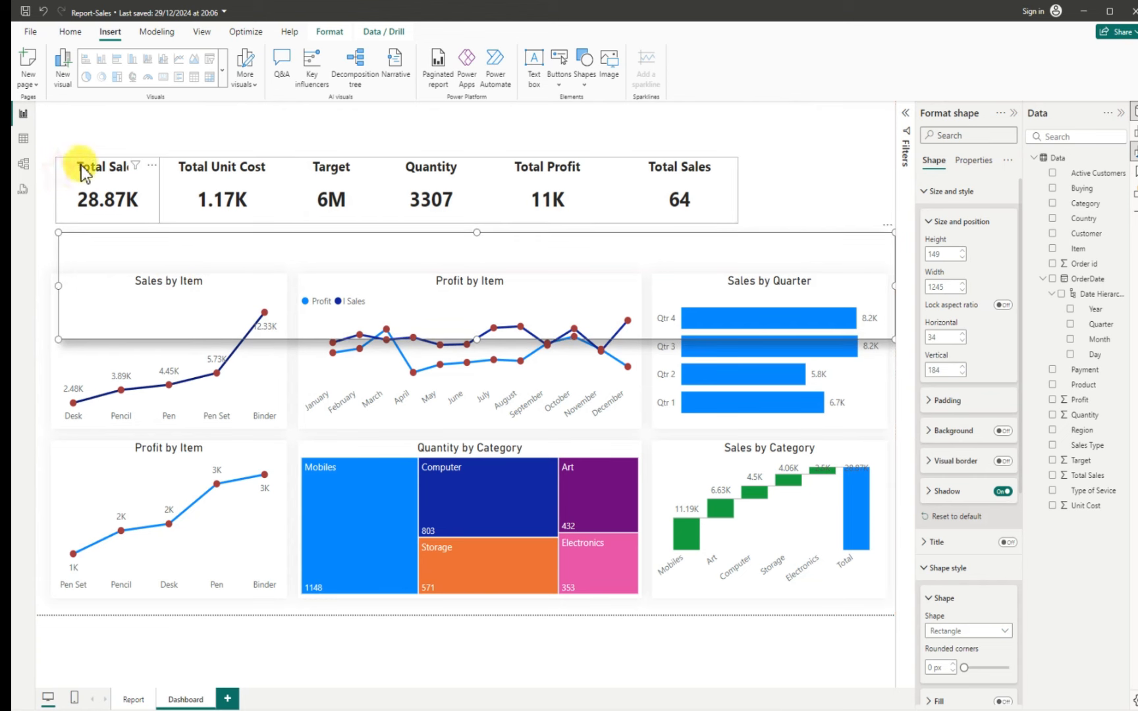
drag(53, 166, 42, 367)
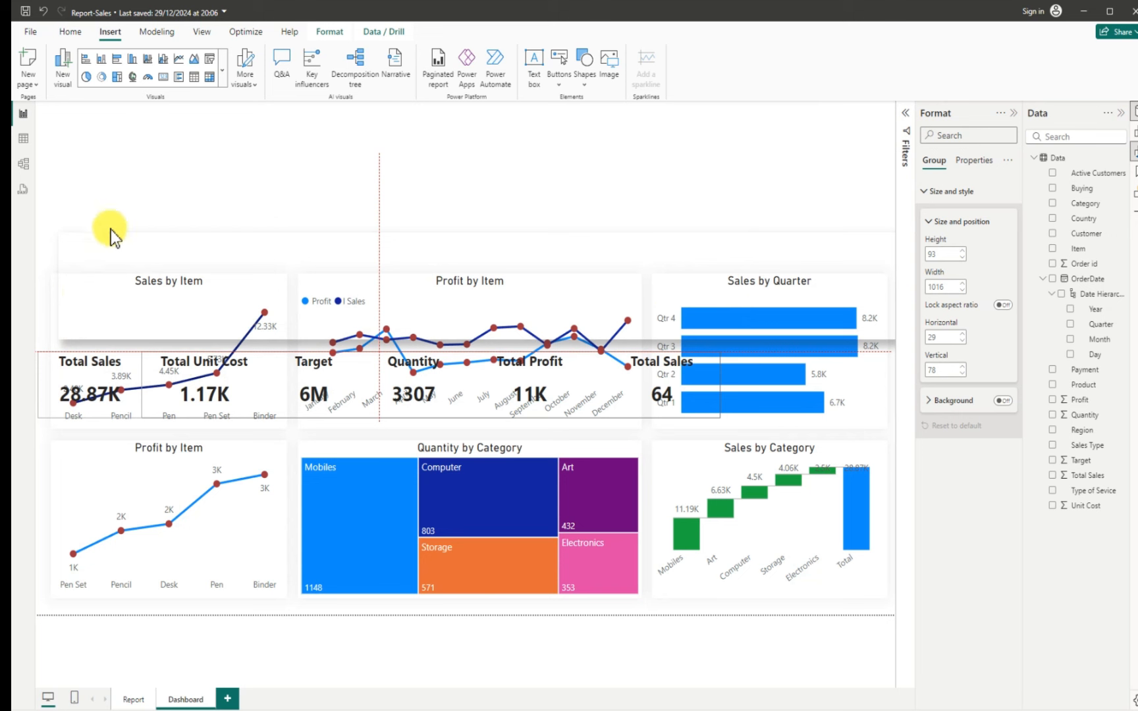
drag(72, 240, 66, 195)
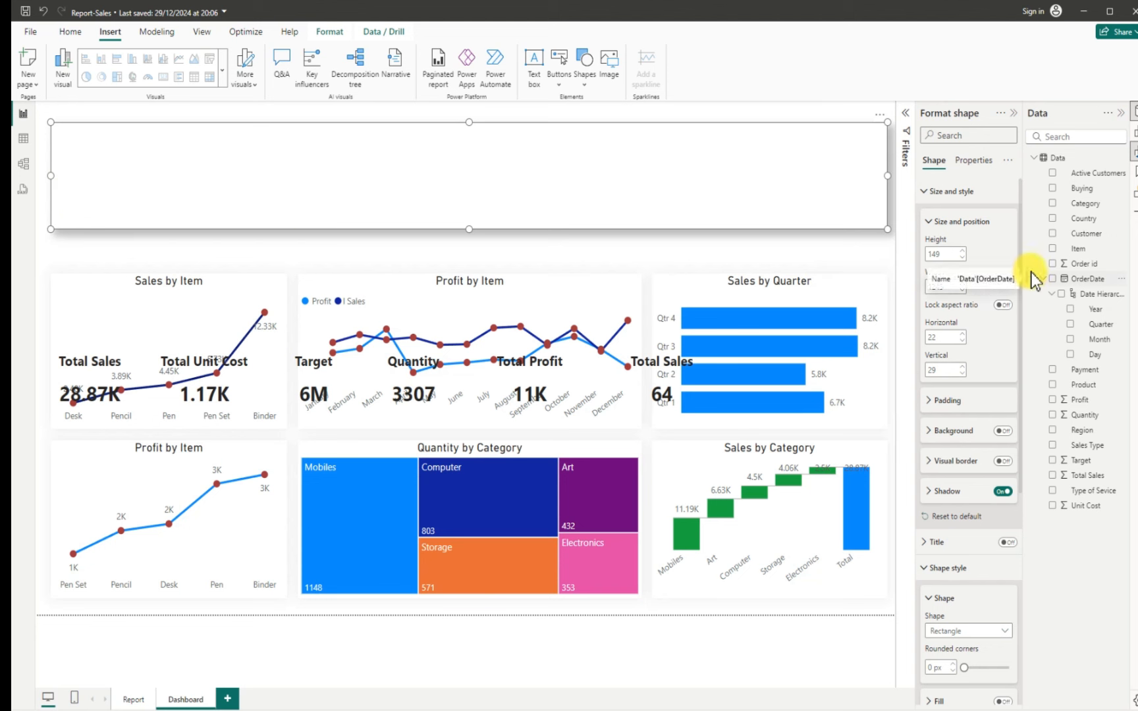
Widen the canvas by hiding the data field list and keeping only the formatting settings open
click(1013, 113)
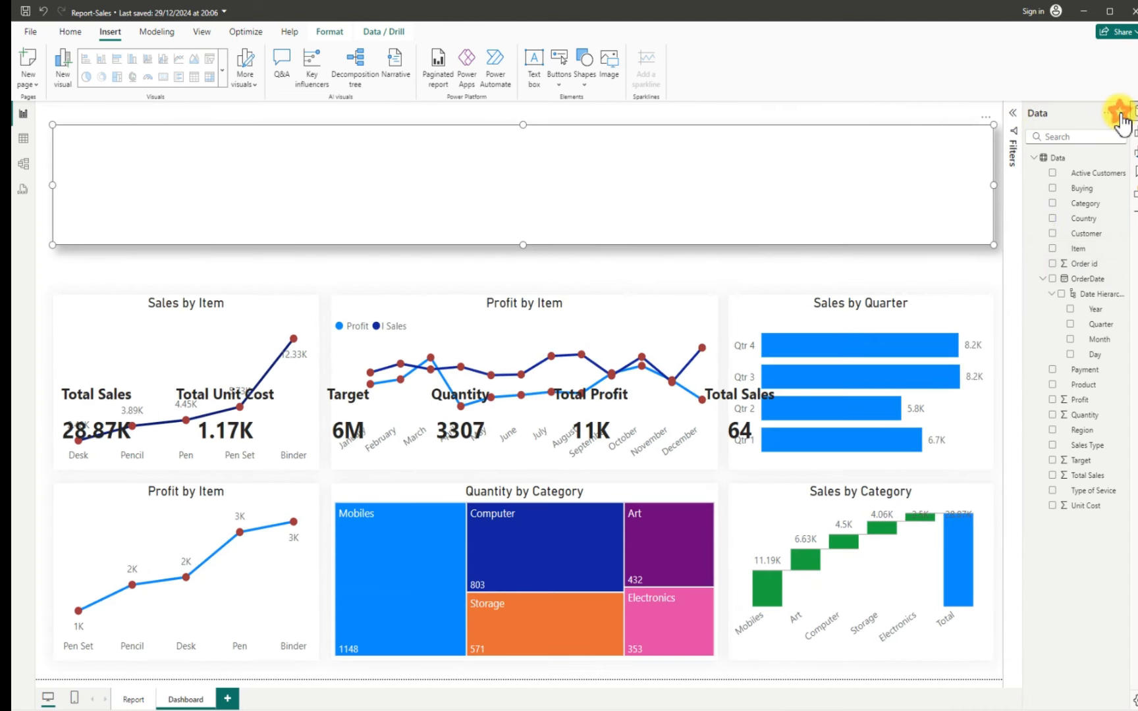
click(1121, 113)
click(1134, 152)
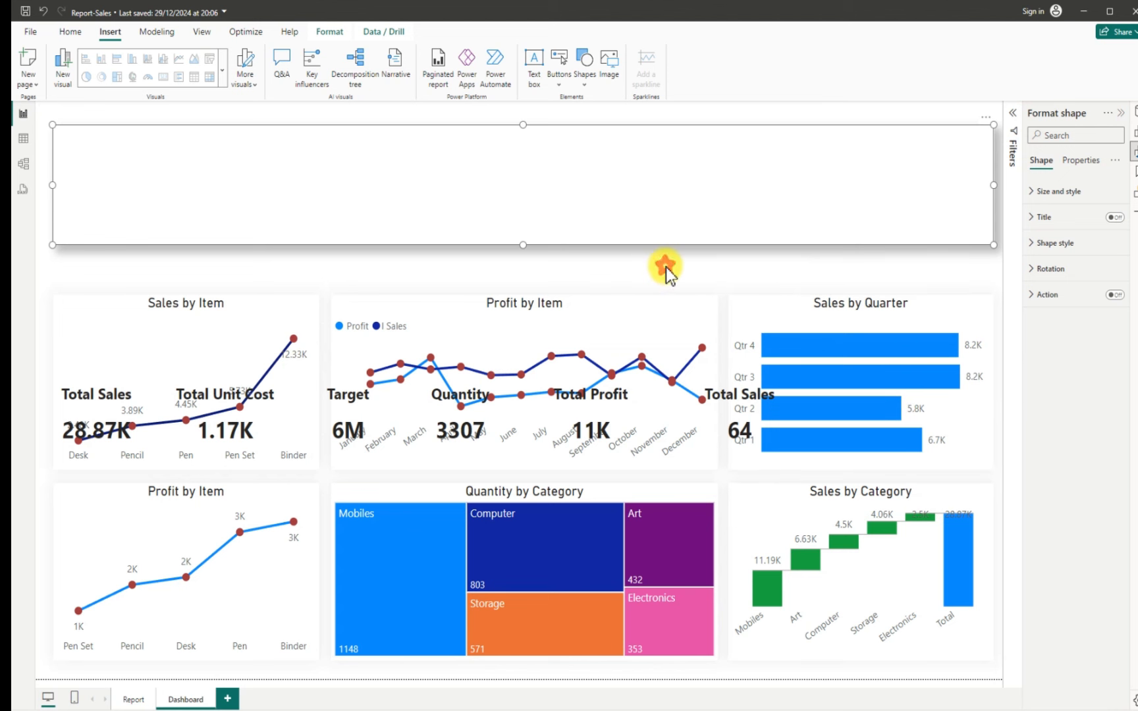
Set the transparency of the Dashboard page's canvas background image to 4%
click(667, 267)
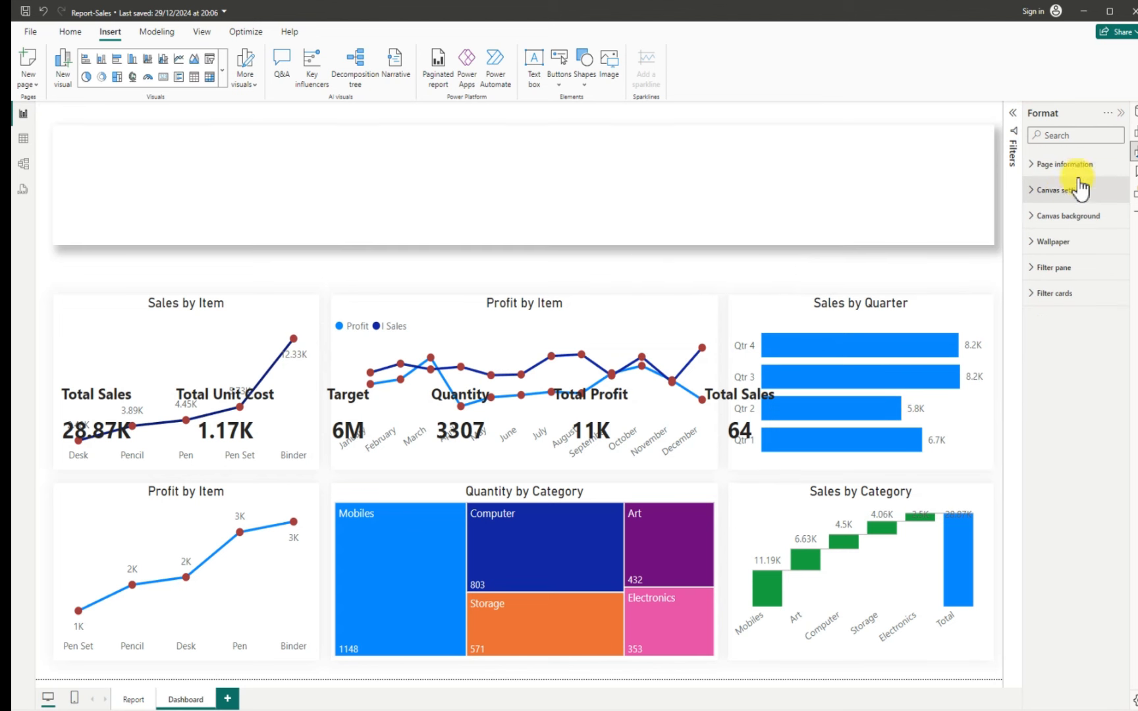
click(1036, 217)
drag(1115, 364, 1073, 365)
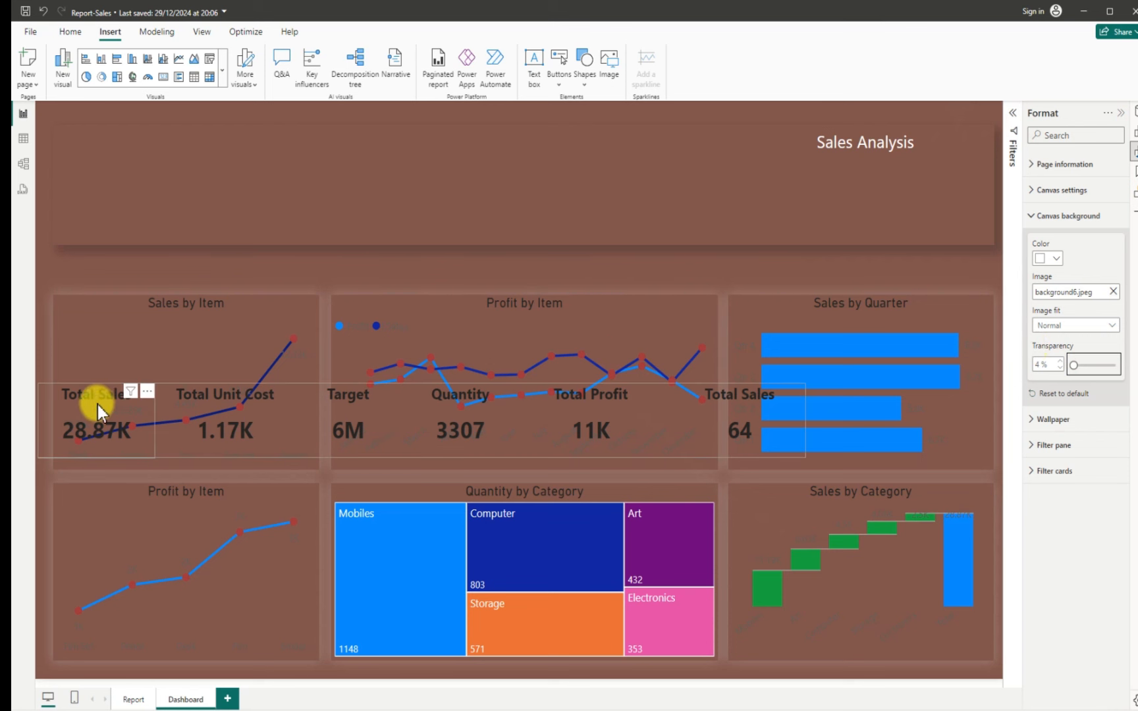
Move the KPI card group up just below the header rectangle and shift its first Total Sales card slightly down and right
click(47, 395)
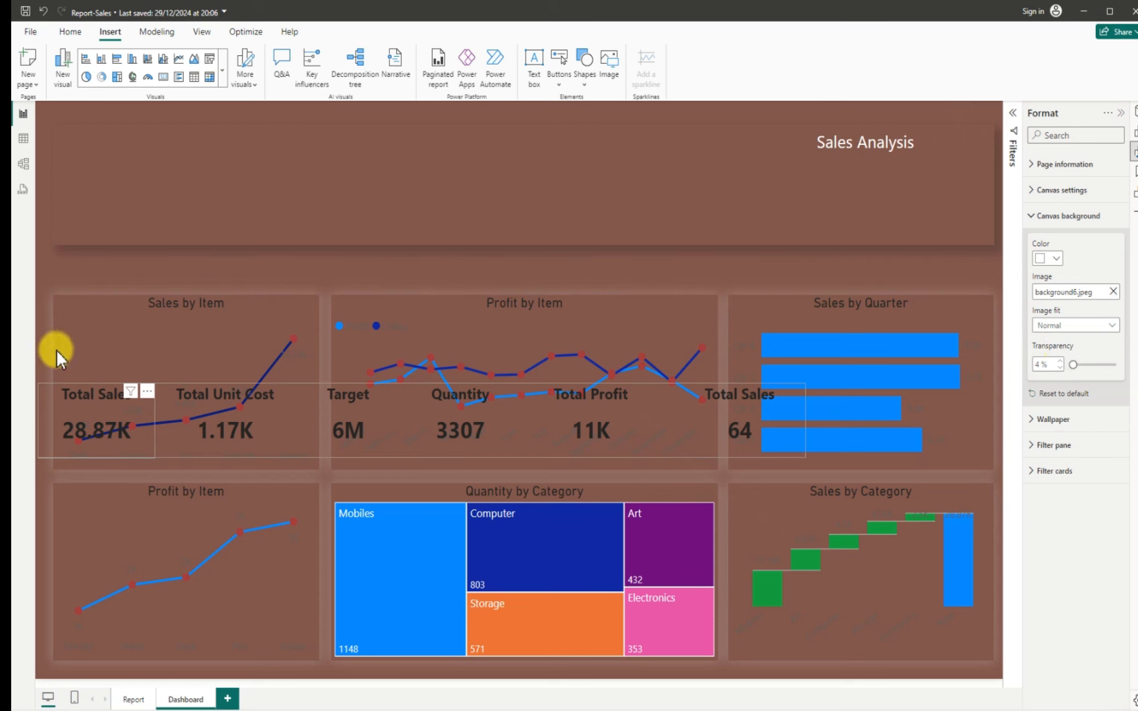
drag(57, 351, 97, 266)
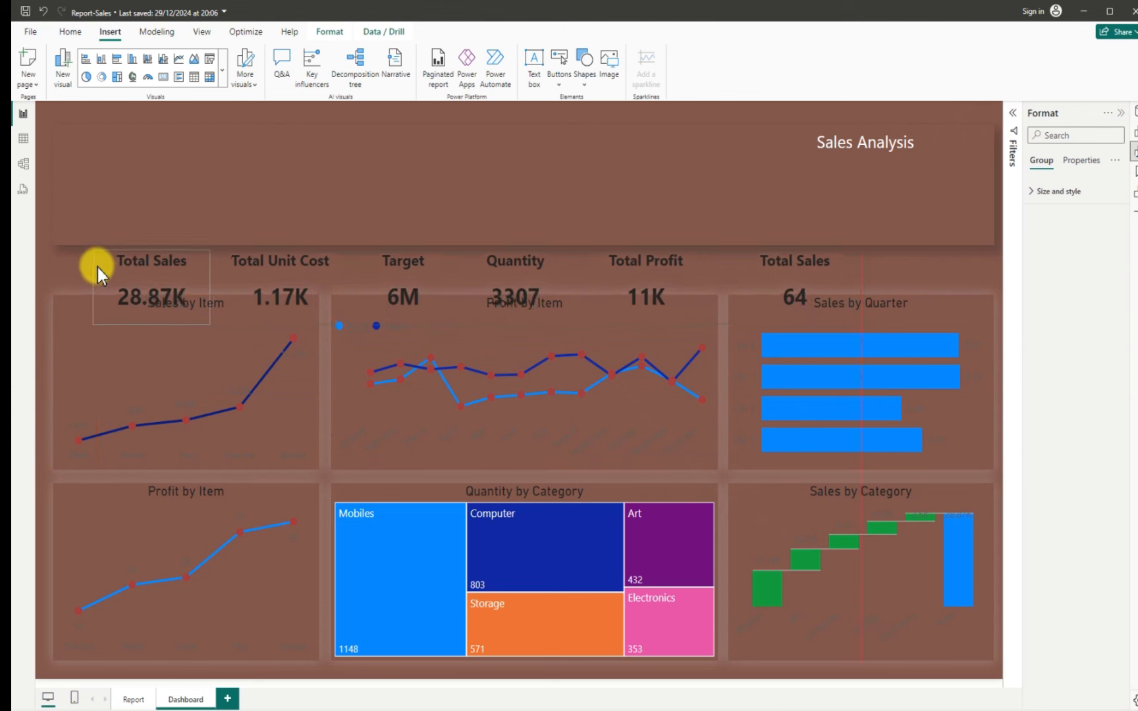
click(97, 267)
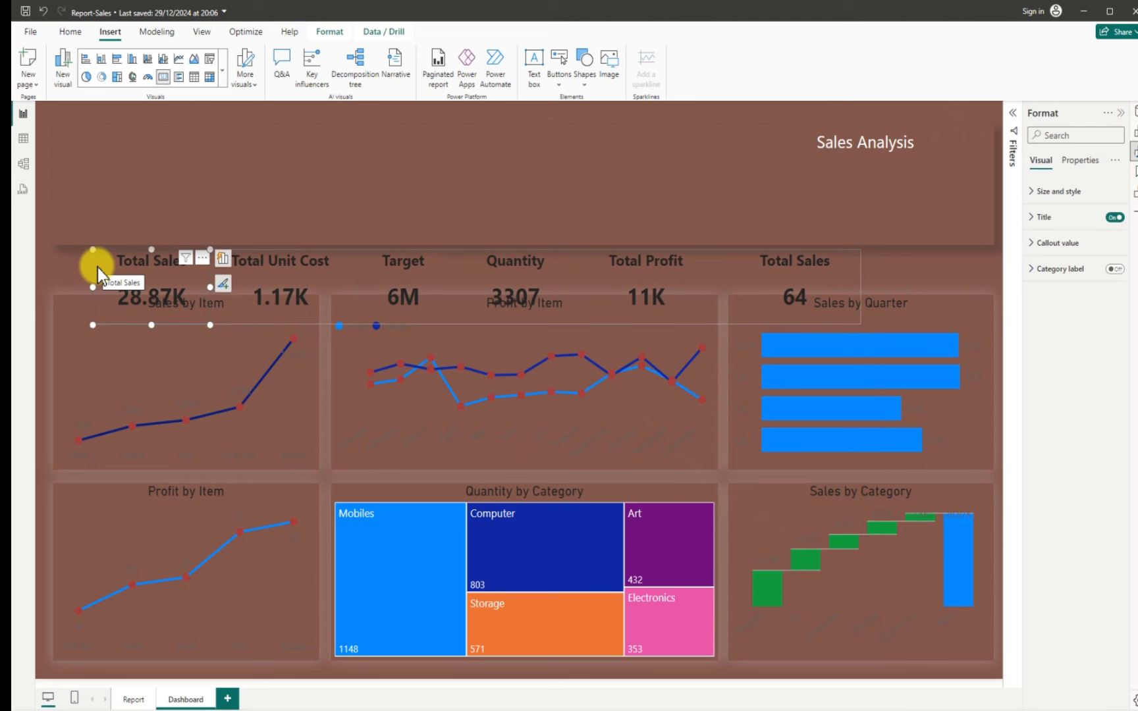
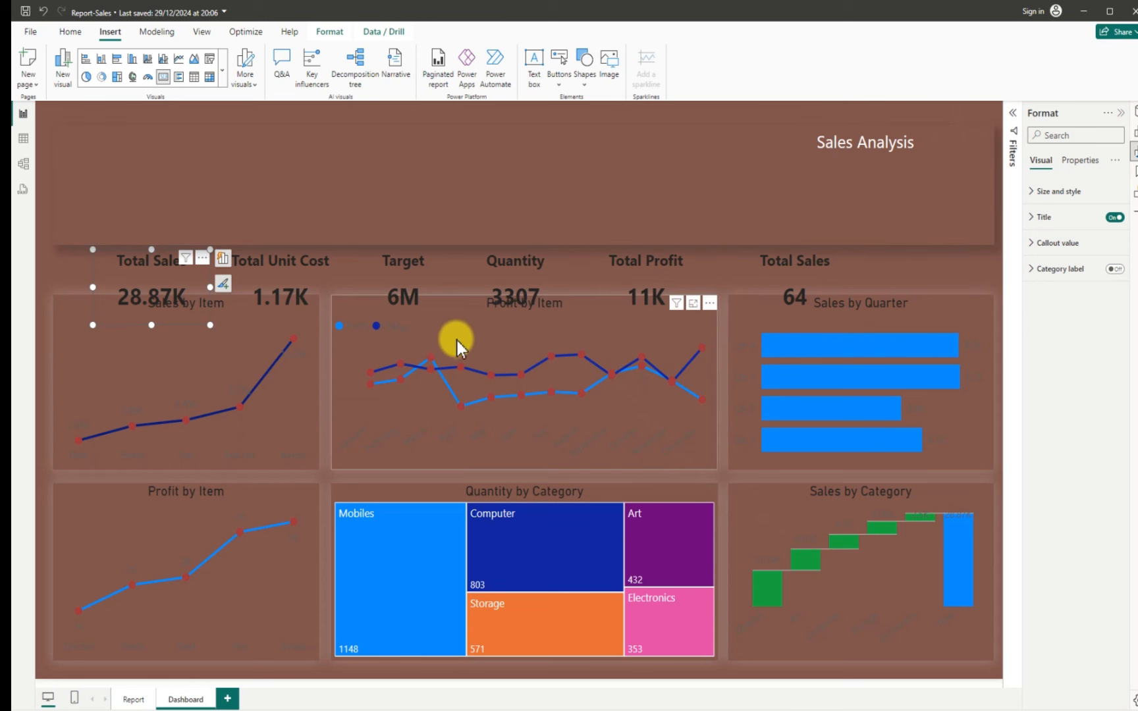
click(103, 269)
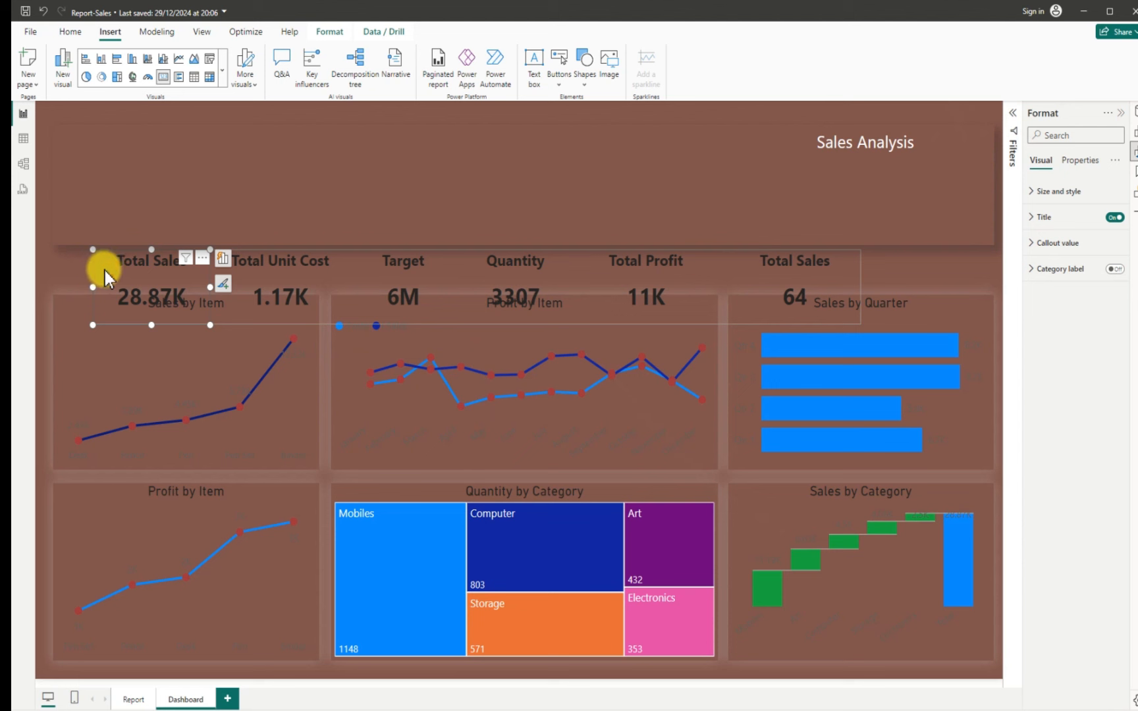
mouse_move(101, 272)
mouse_down()
mouse_move(112, 264)
mouse_move(96, 274)
mouse_move(119, 281)
mouse_move(101, 272)
mouse_up()
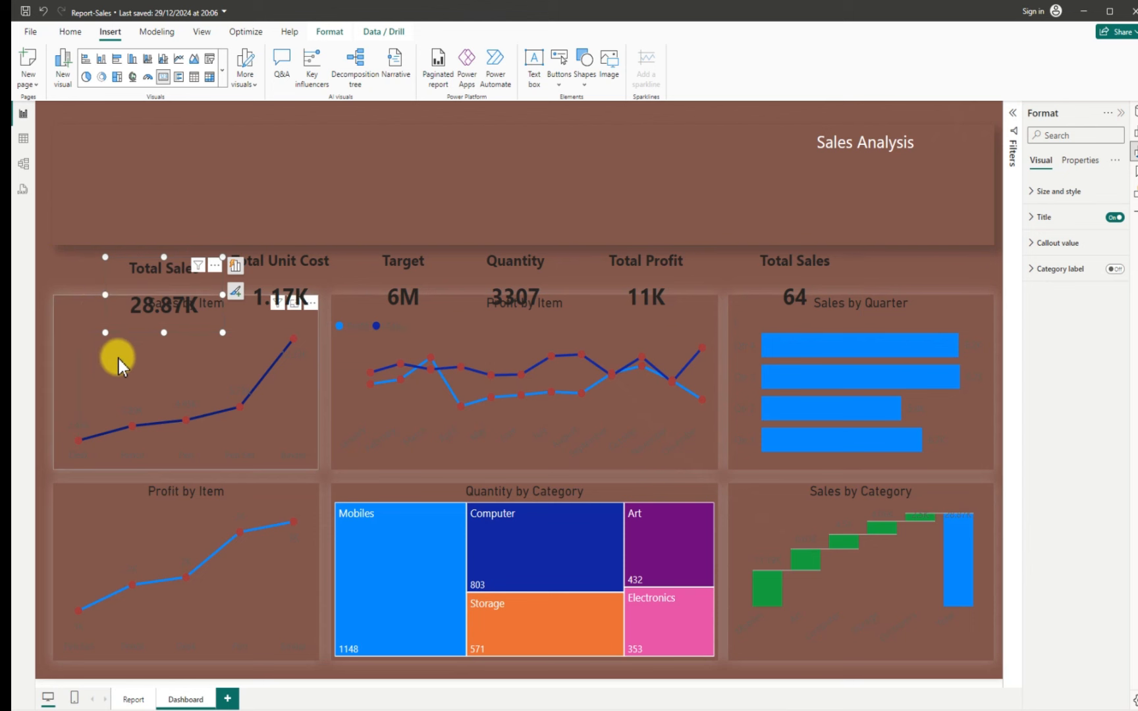
Reposition the whole KPI card group just below the header rectangle, starting above the Sales by Item chart's left part
click(79, 266)
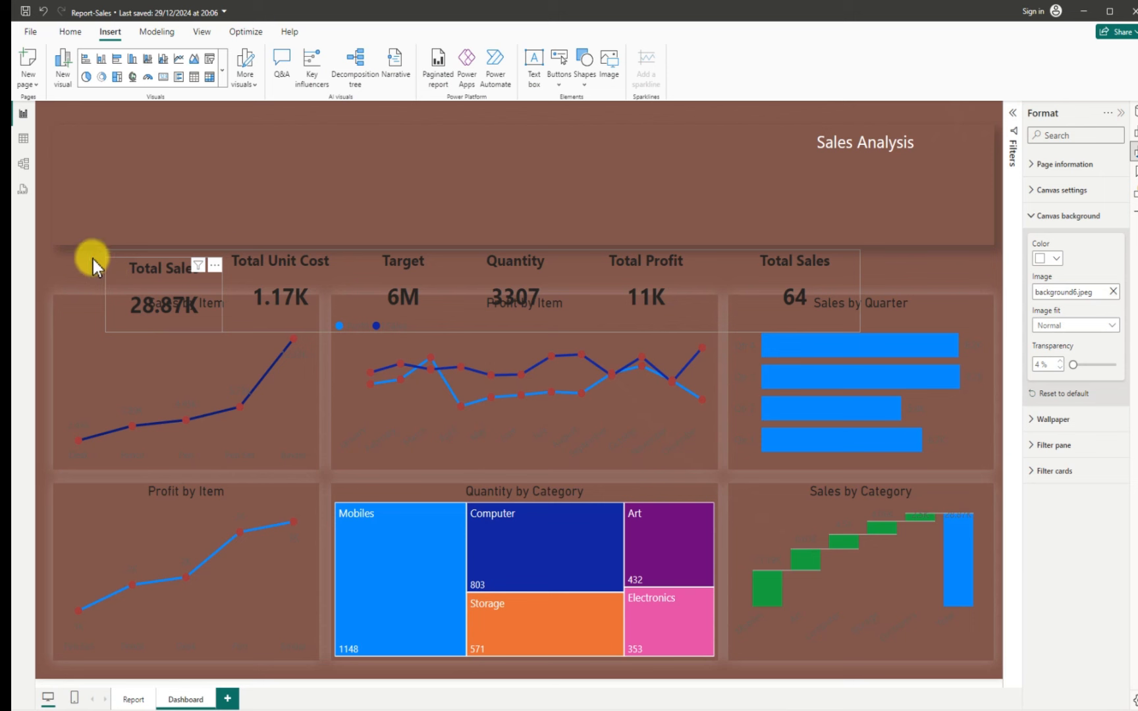
click(102, 255)
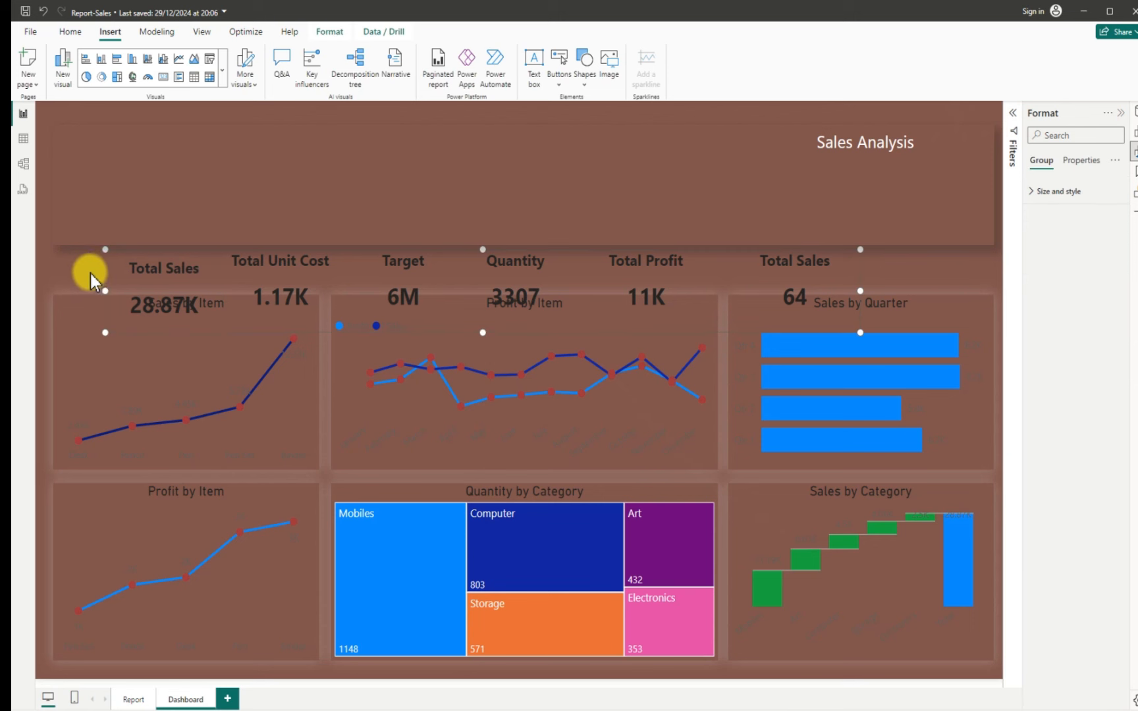
click(85, 274)
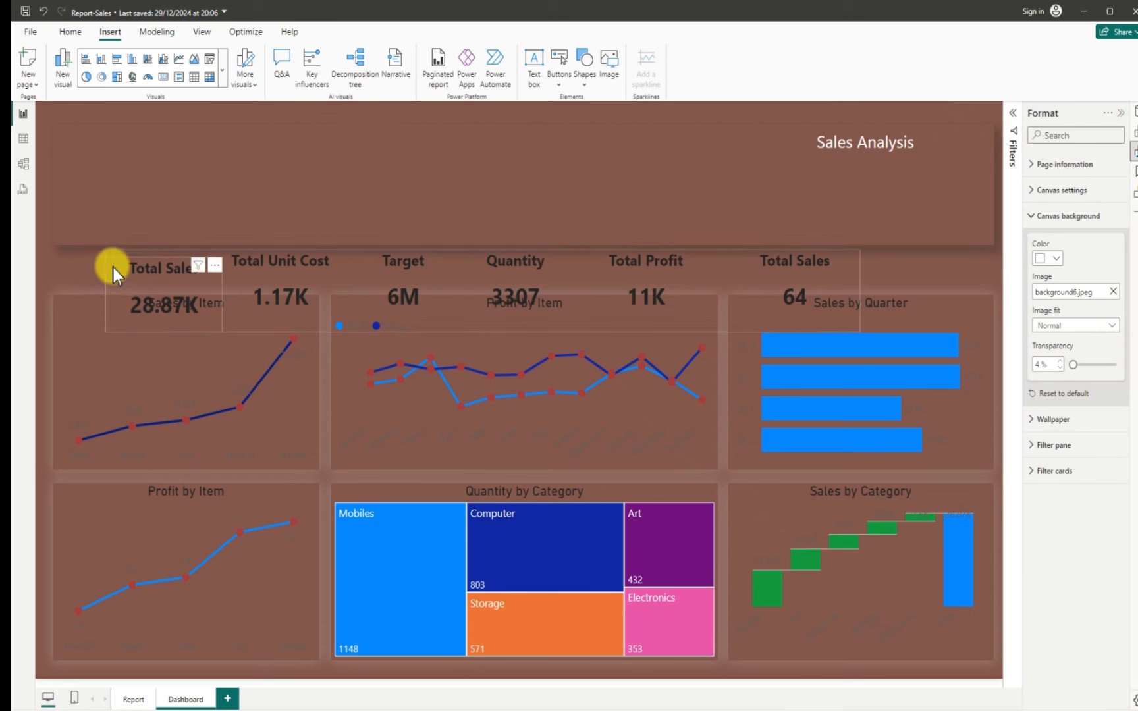
key(ctrl+z)
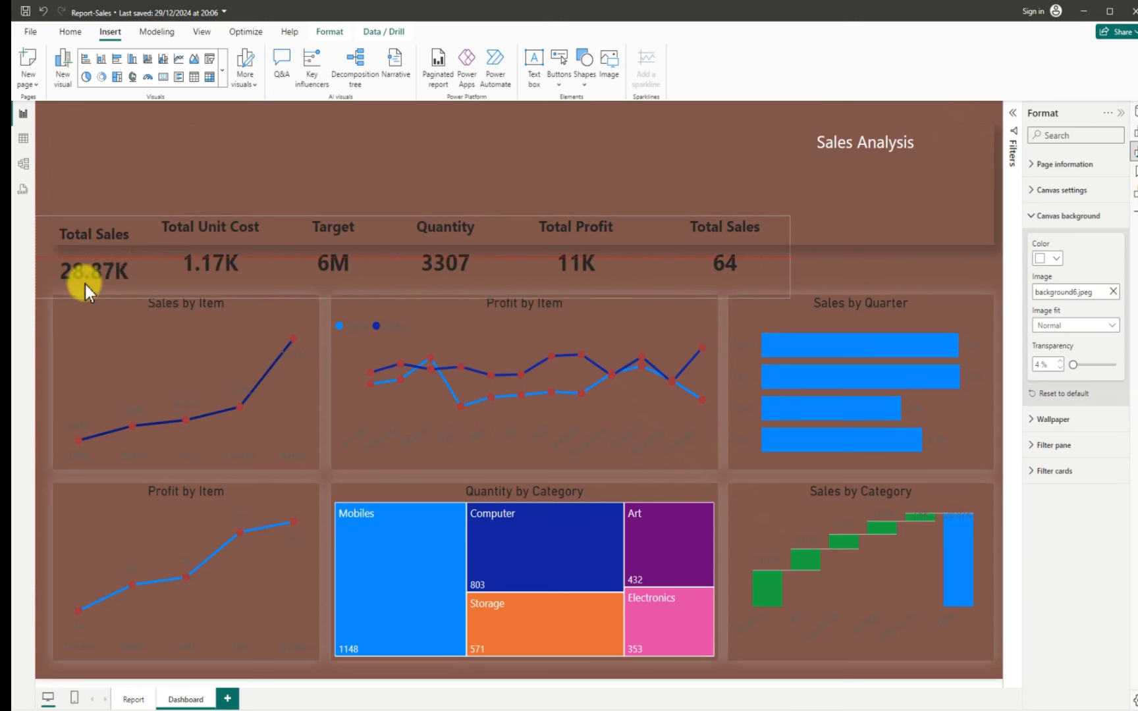
key(ctrl+y)
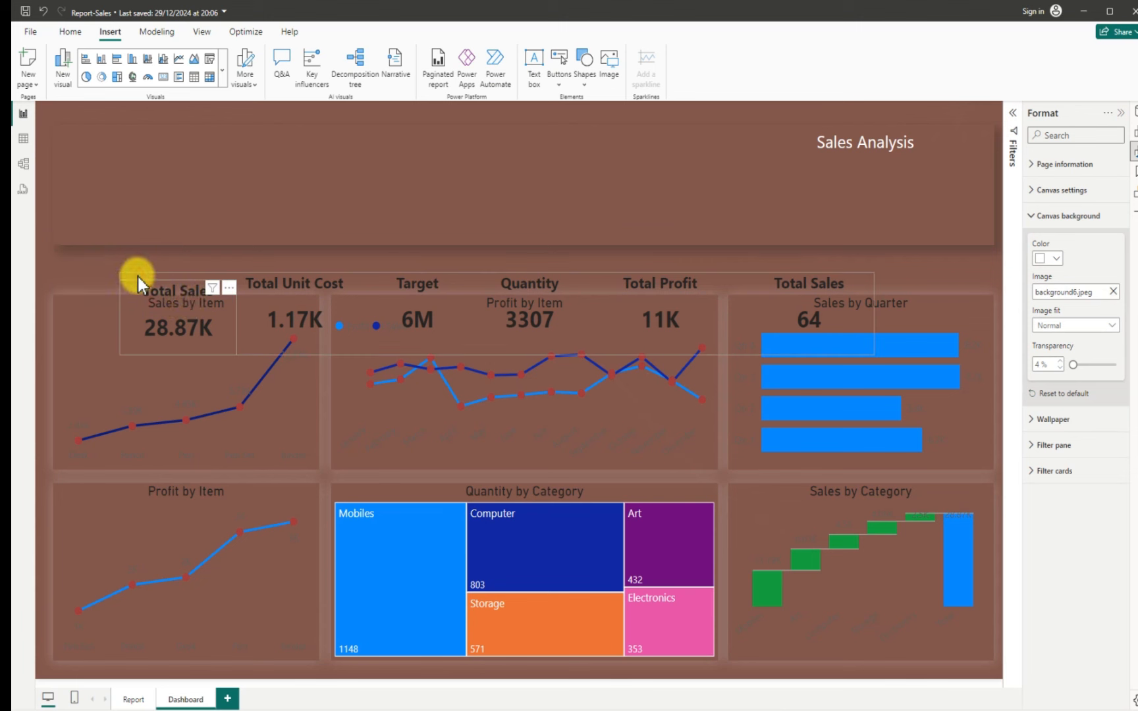
key(ctrl+z)
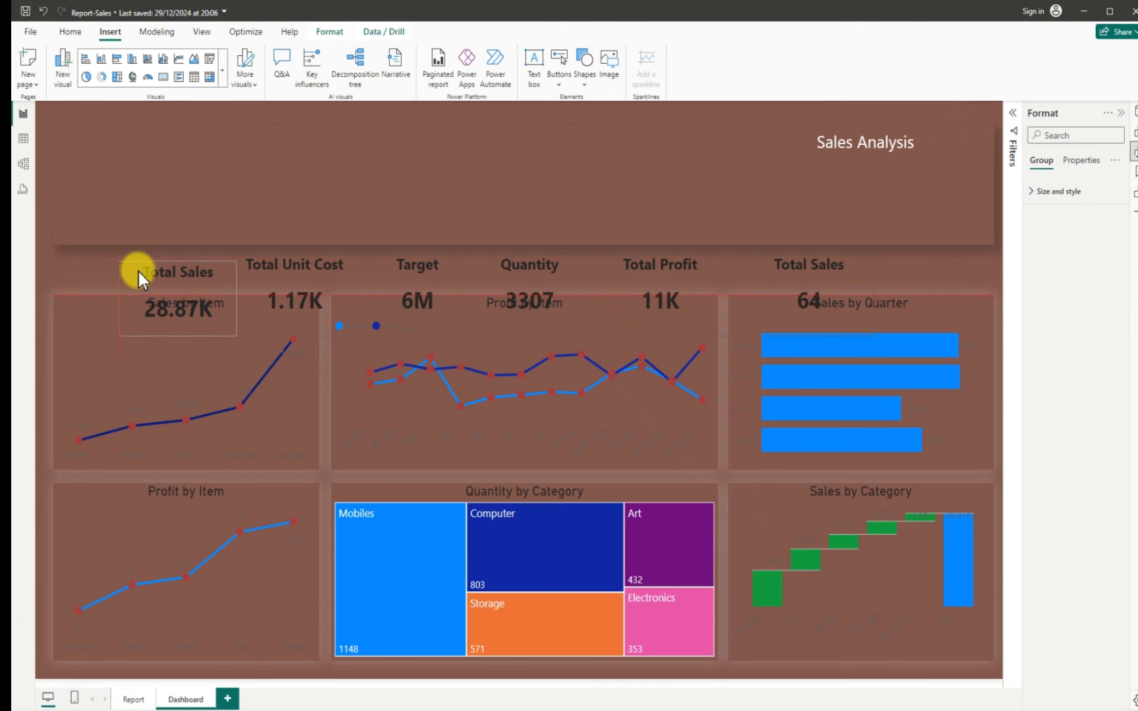
drag(143, 269, 99, 268)
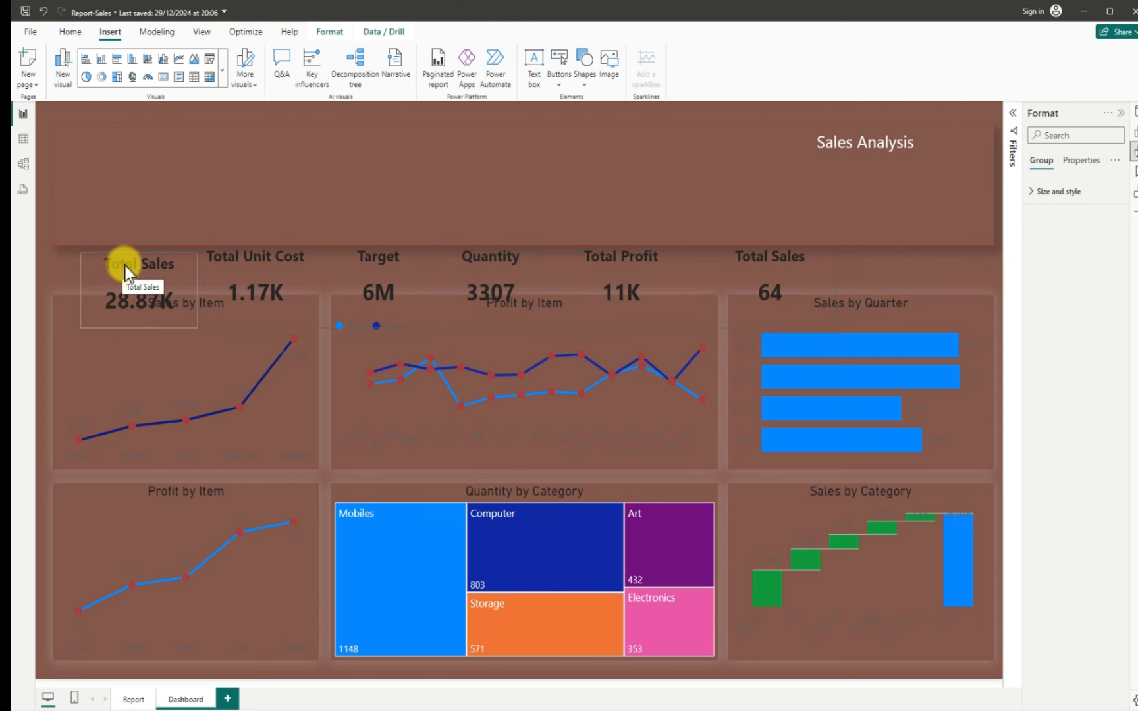
Set the title text color of the first Total Sales card (28.87K) to white
click(125, 266)
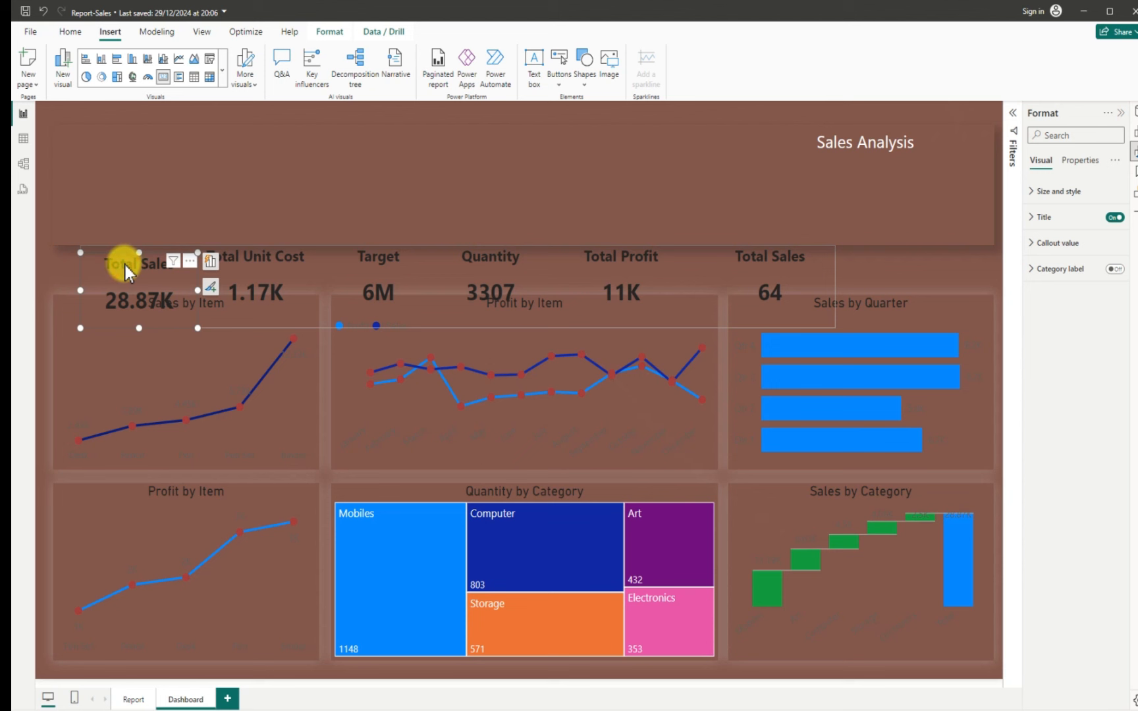
click(1045, 214)
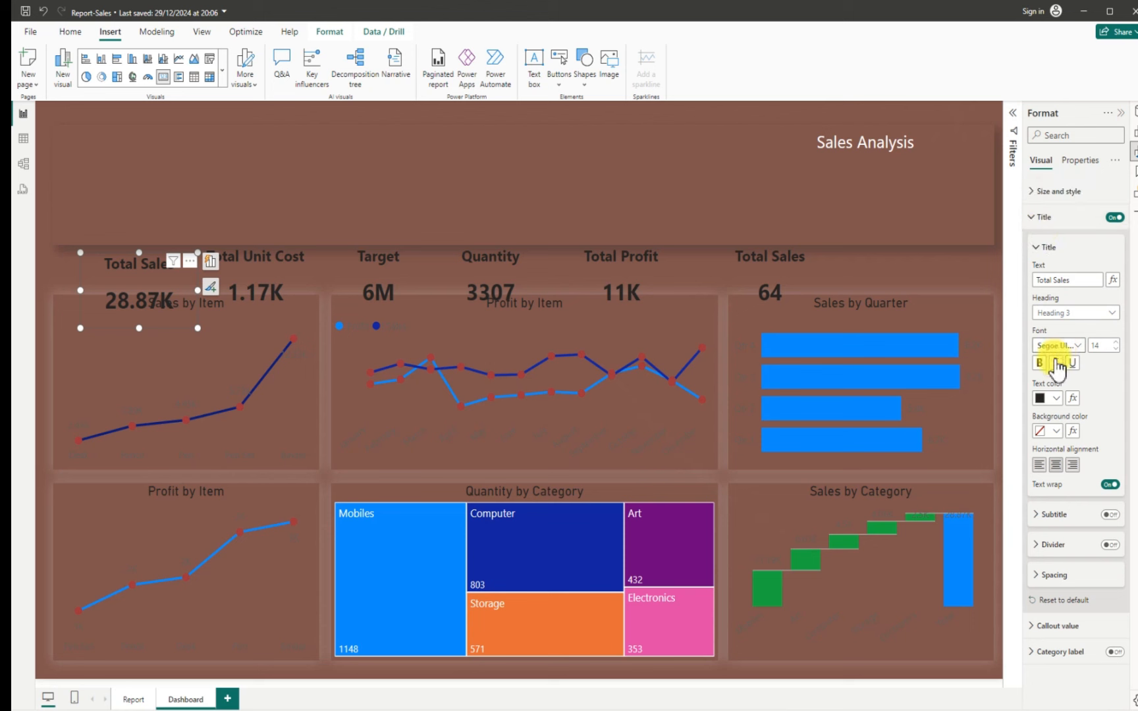
click(1056, 398)
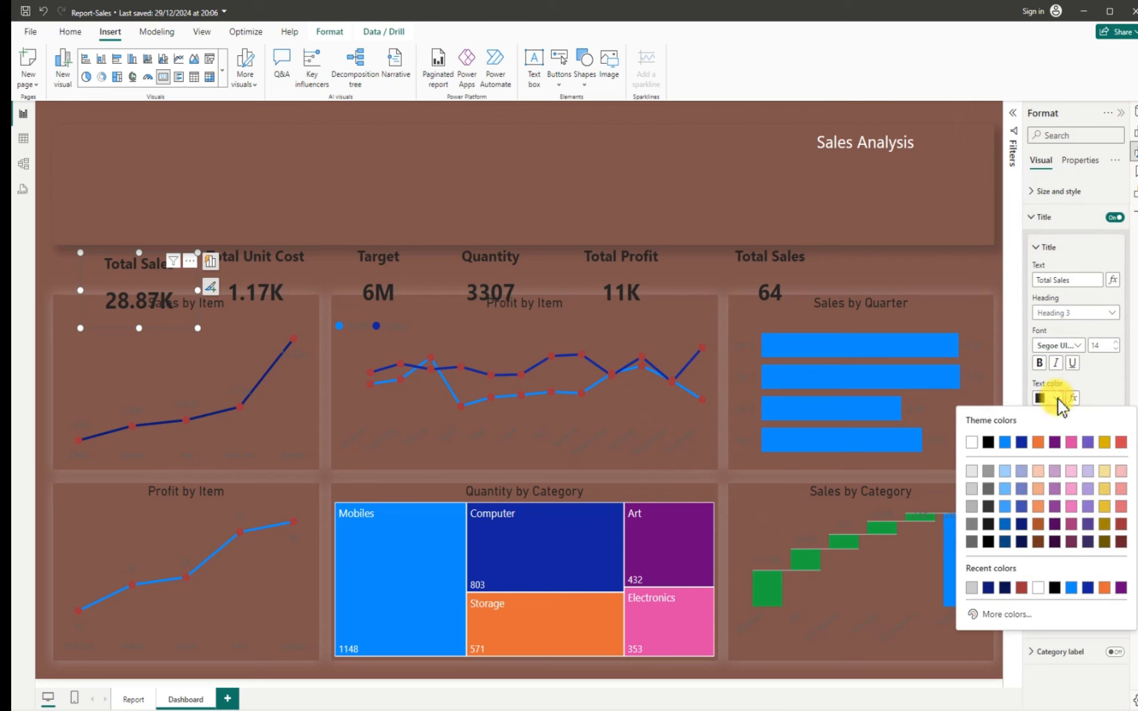
click(972, 441)
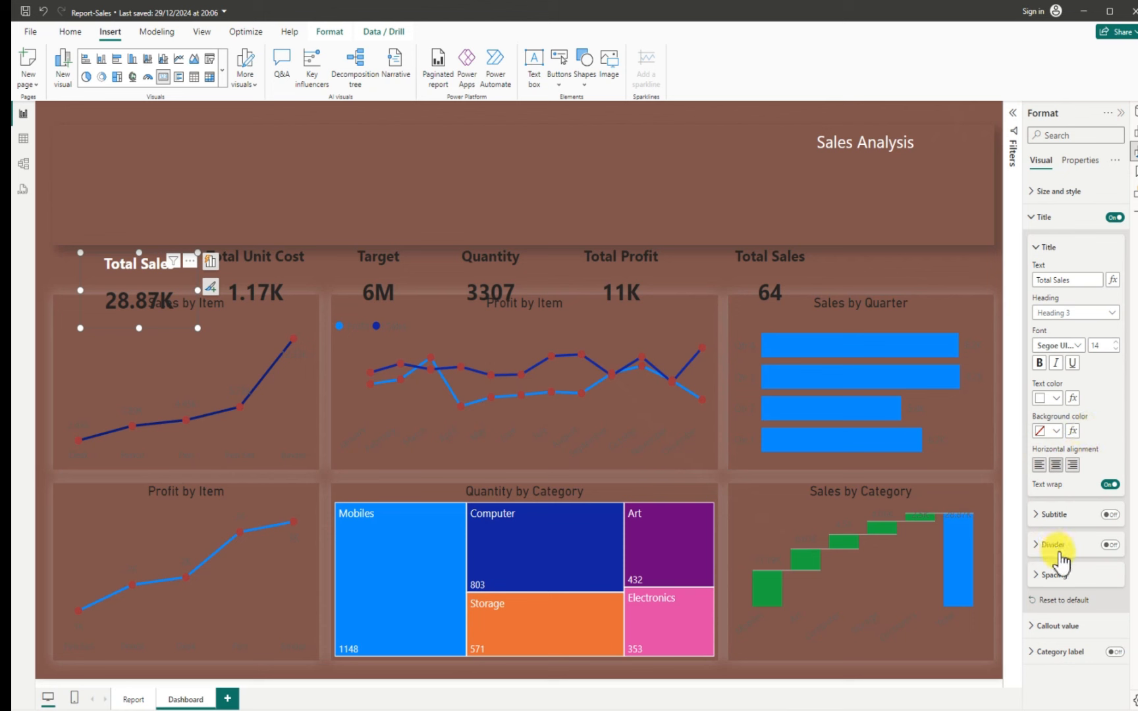
Set the callout value color of the first Total Sales card to white
click(1040, 627)
scroll(1066, 606, down, 3)
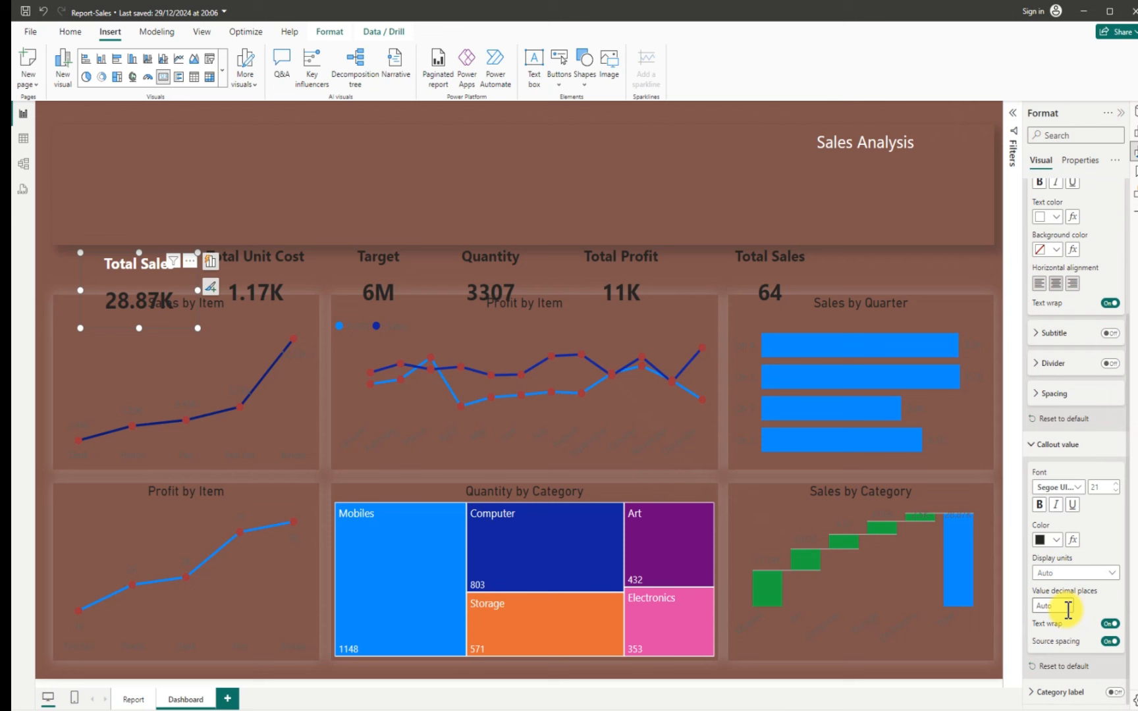
click(1056, 539)
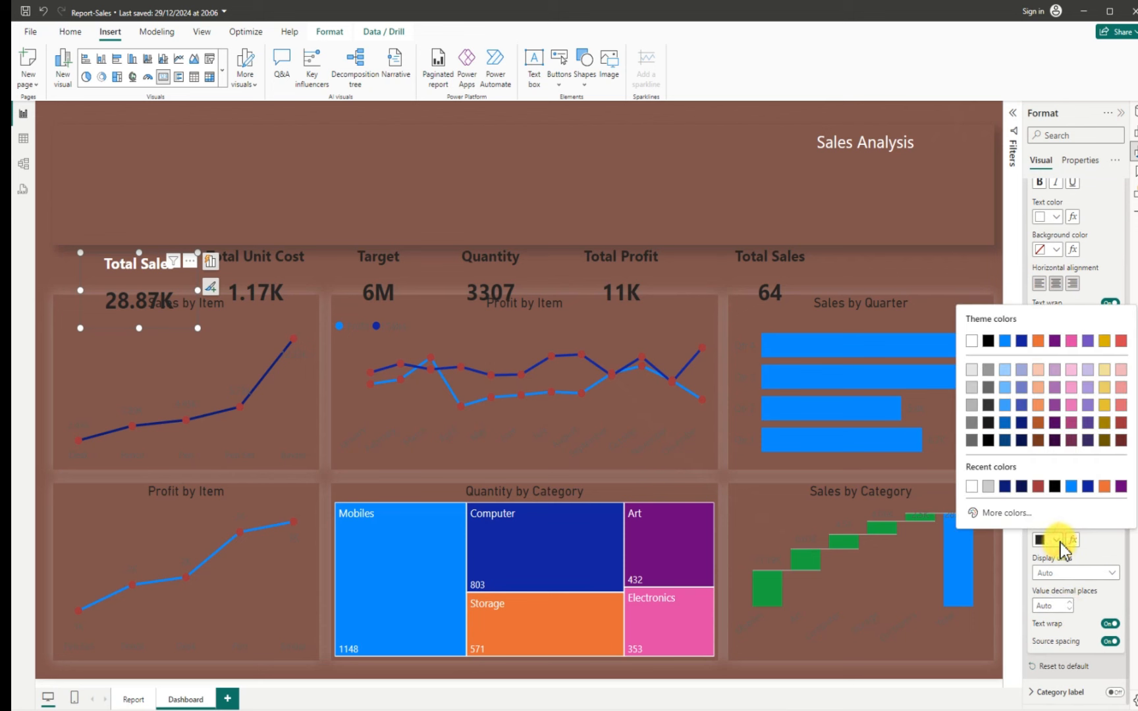
click(972, 341)
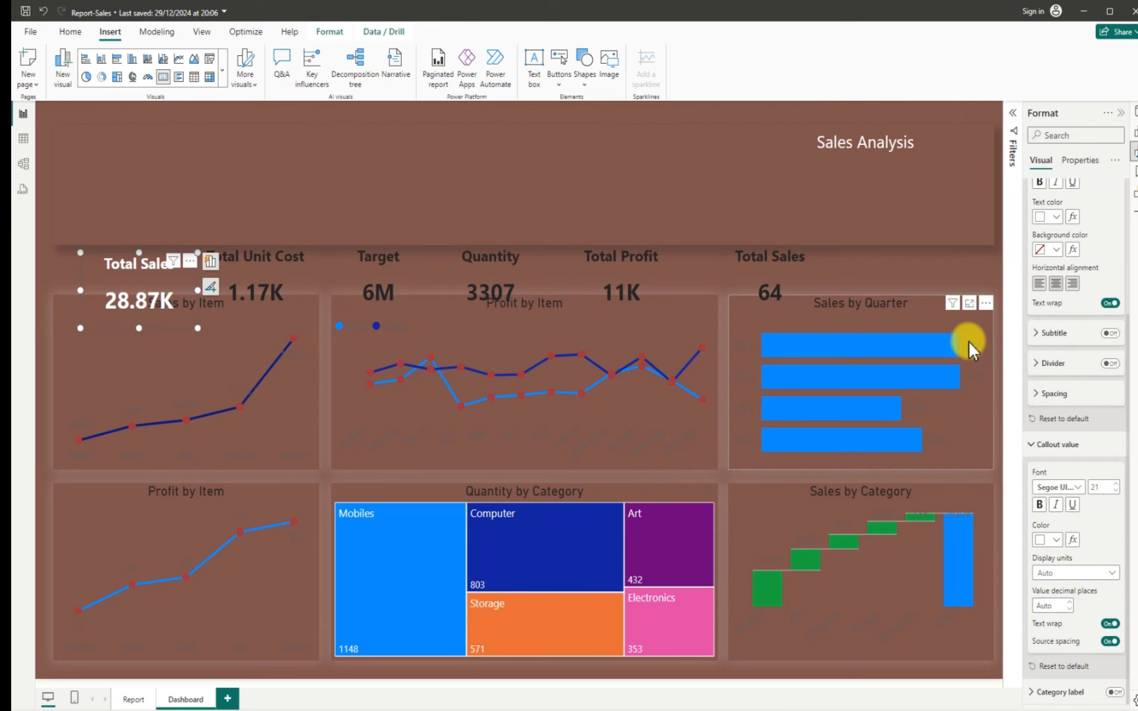
Set the title text color of the Total Unit Cost, Target, Quantity, Total Profit and second Total Sales cards to white
click(248, 261)
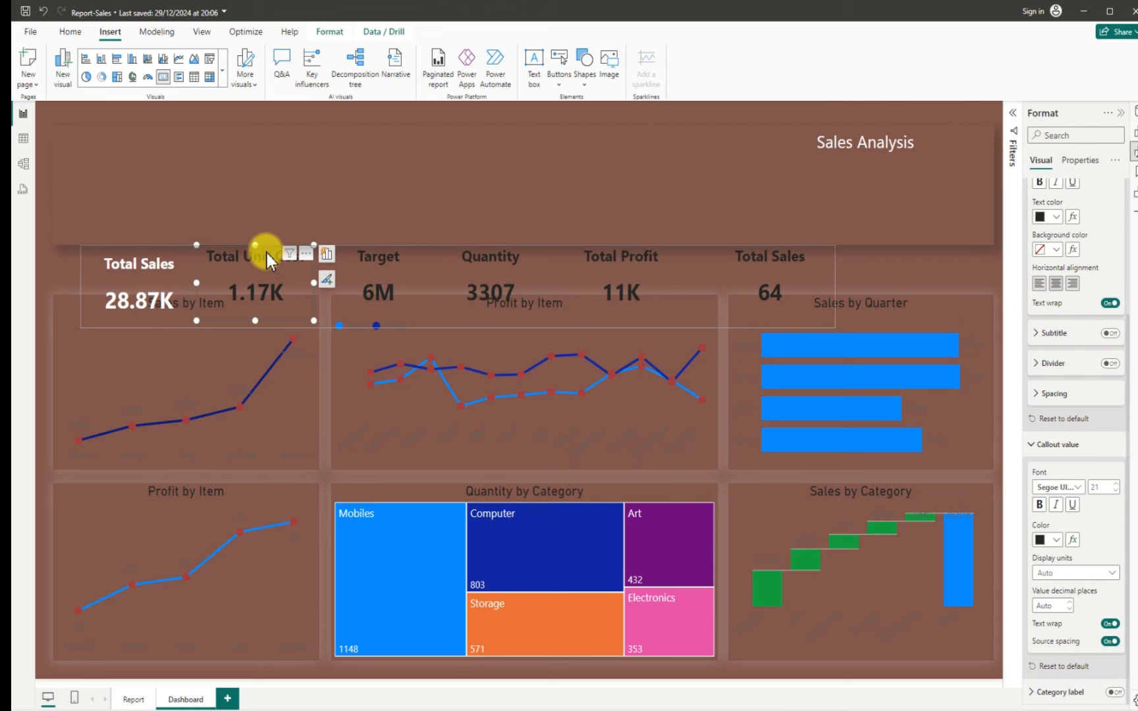
ctrl+click(369, 258)
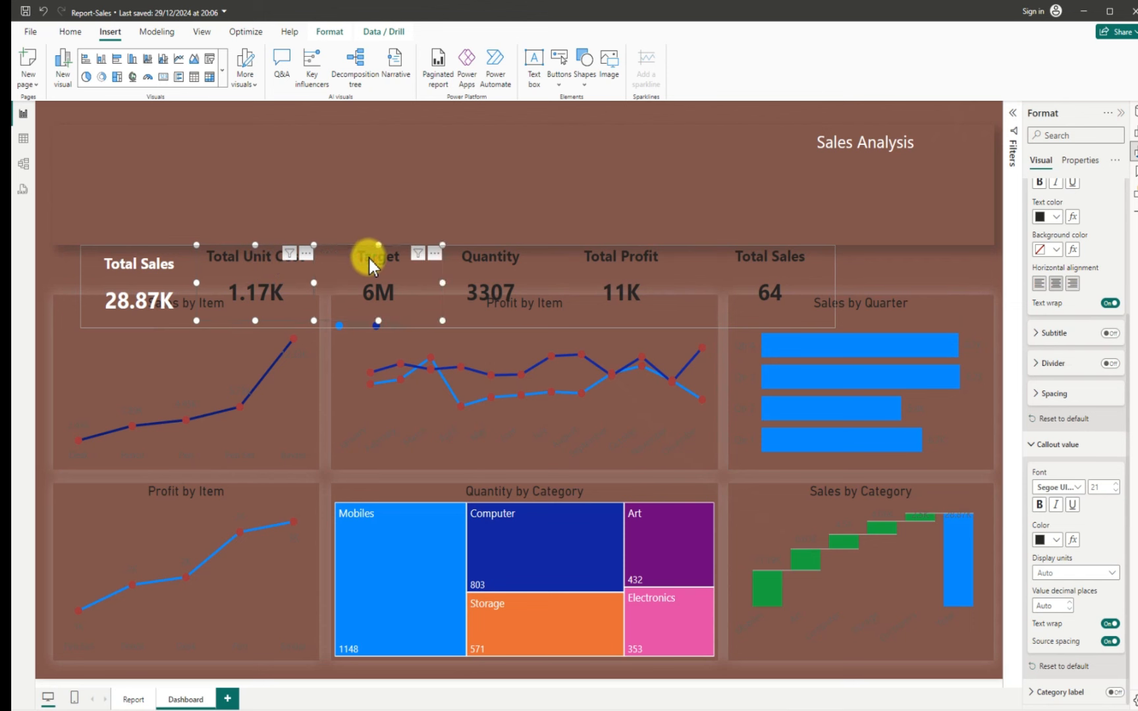
ctrl+click(508, 266)
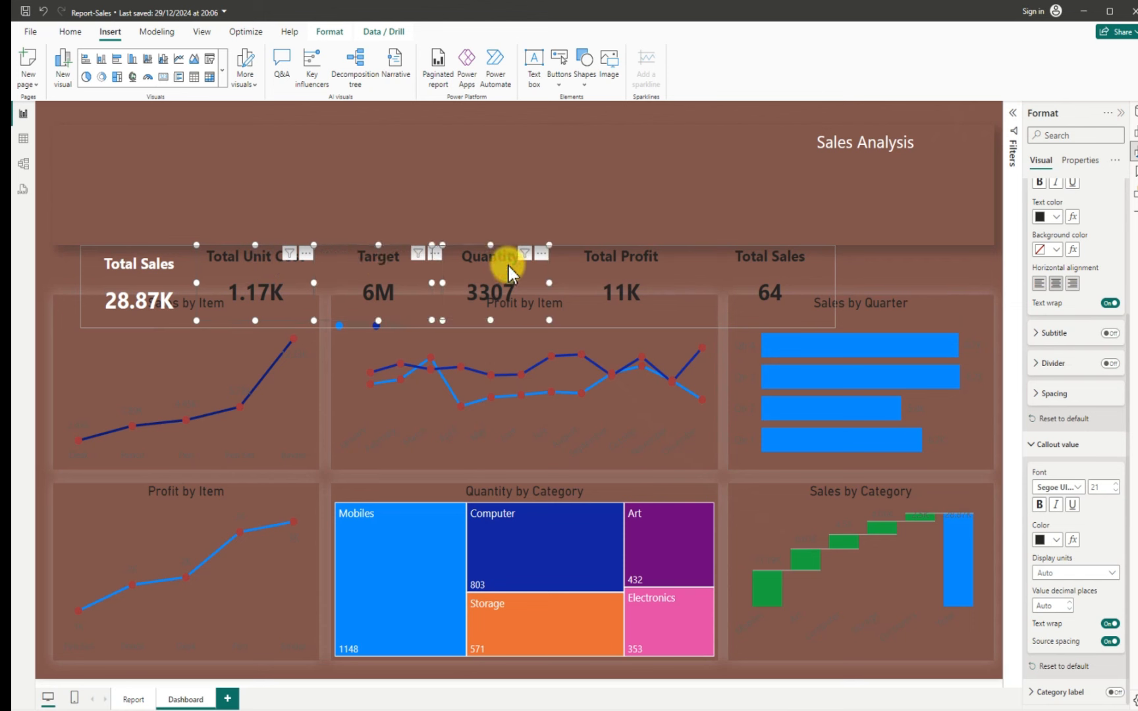
ctrl+click(610, 264)
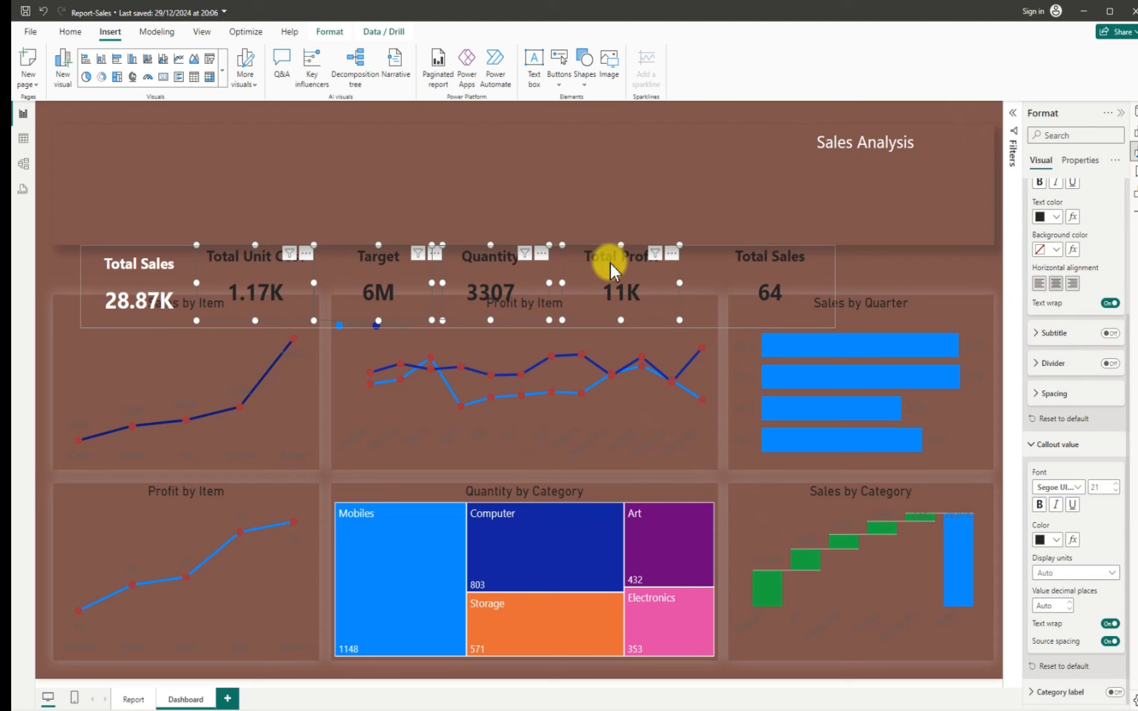
ctrl+click(744, 264)
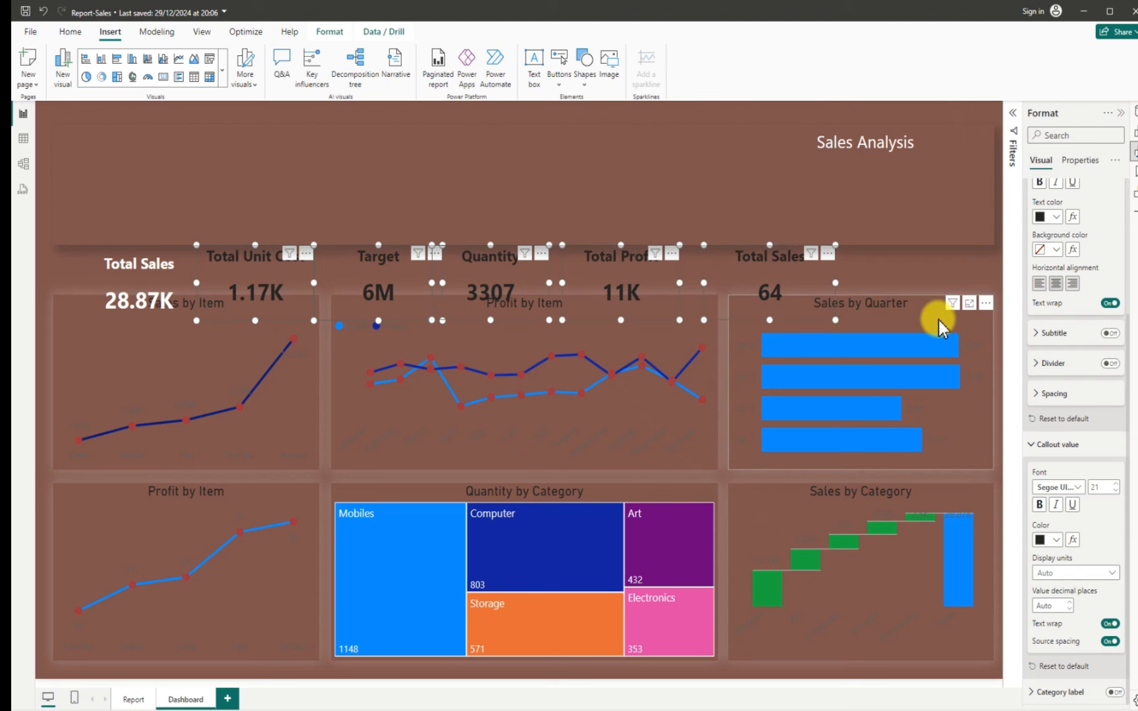
scroll(1079, 246, up, 3)
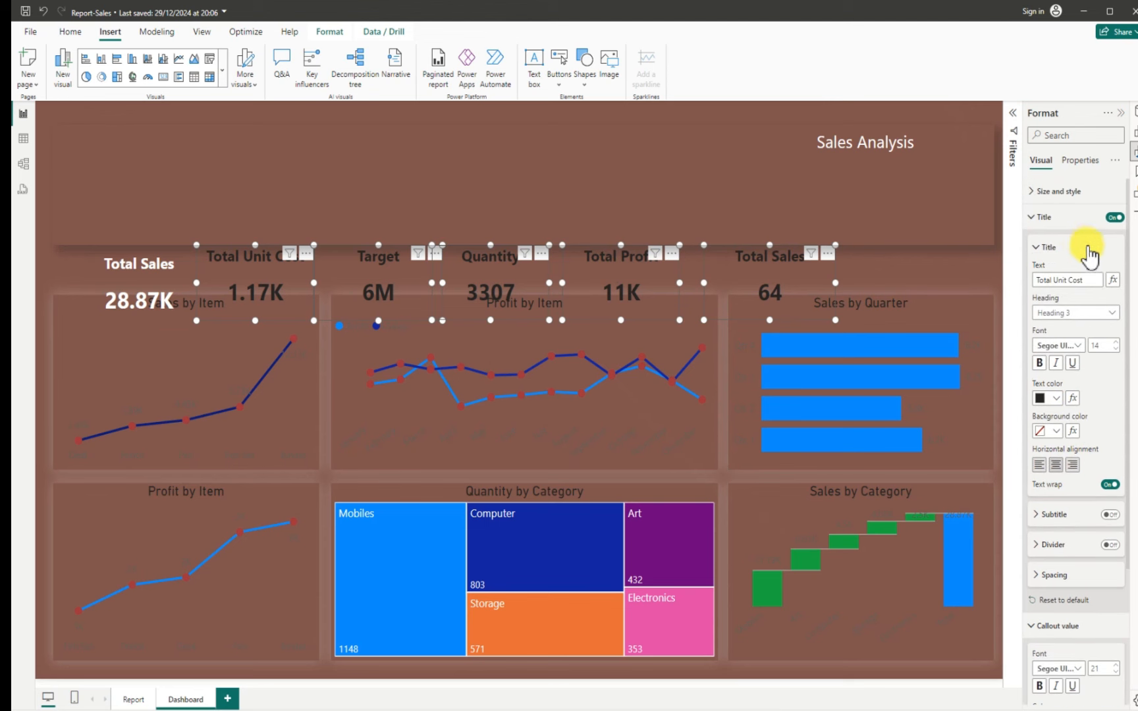
click(1055, 399)
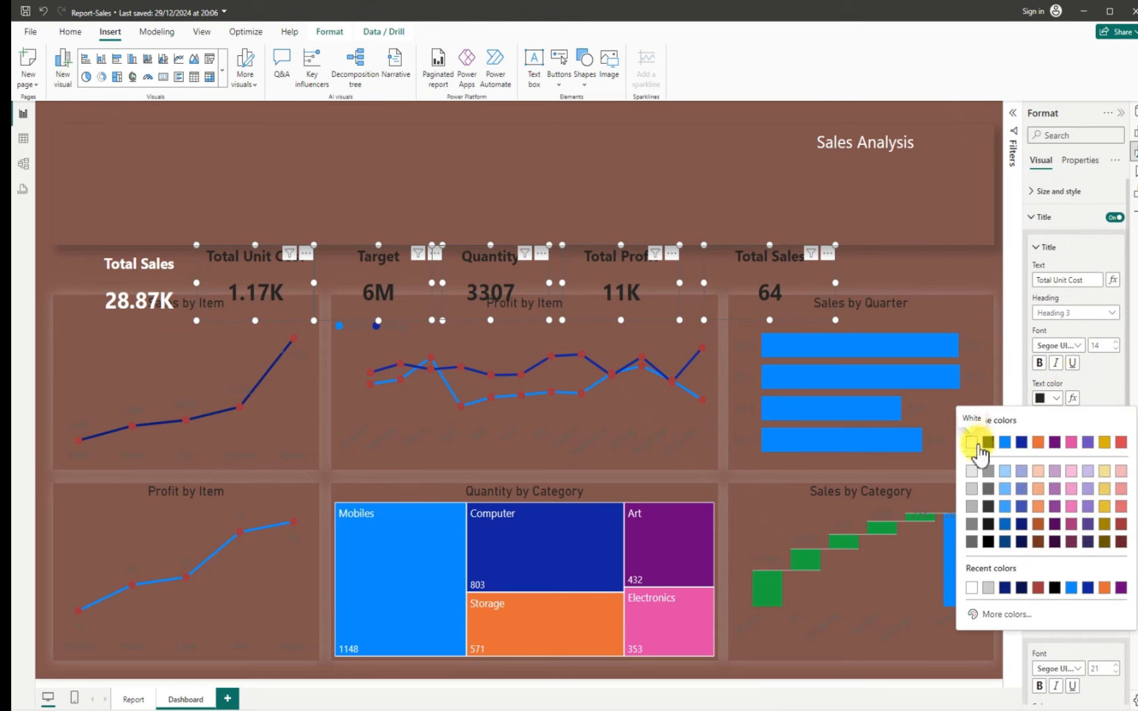
click(972, 442)
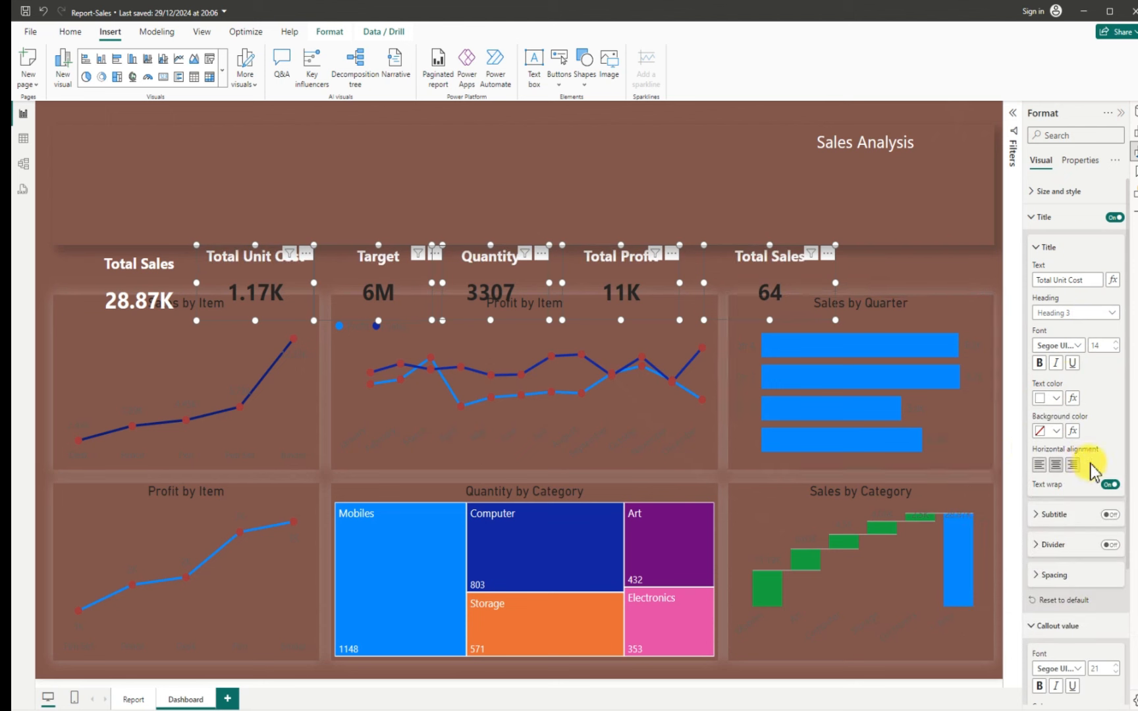
Set the callout value color of the same five selected KPI cards to white
scroll(1066, 504, down, 3)
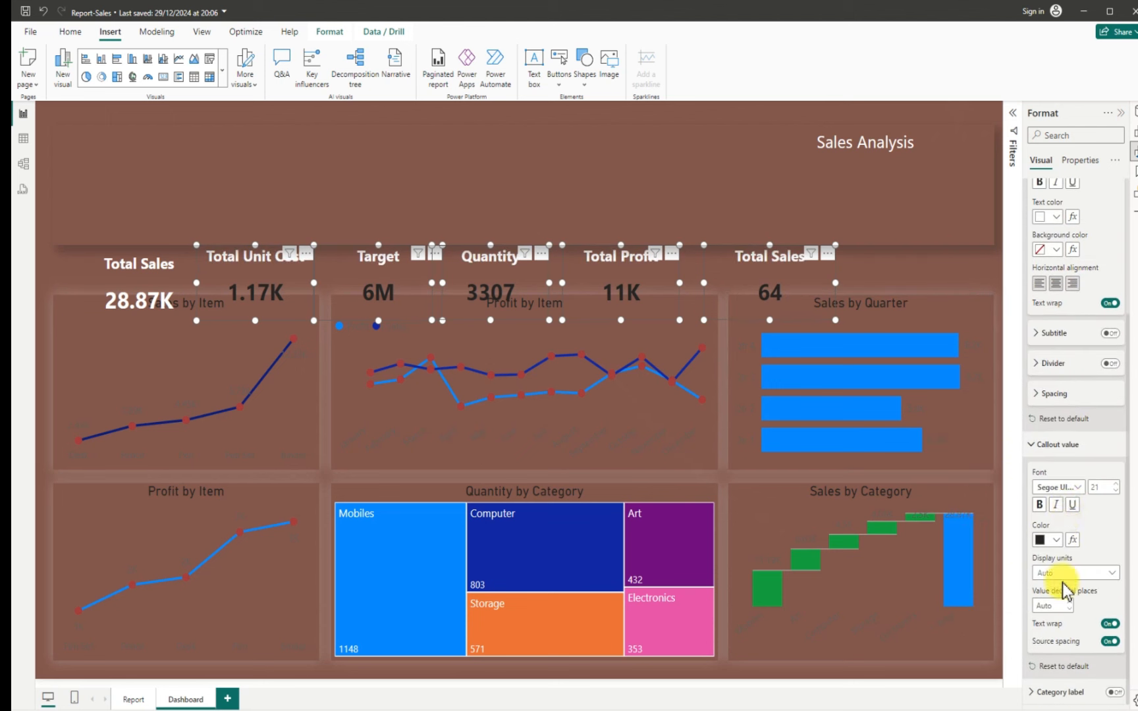
click(1058, 541)
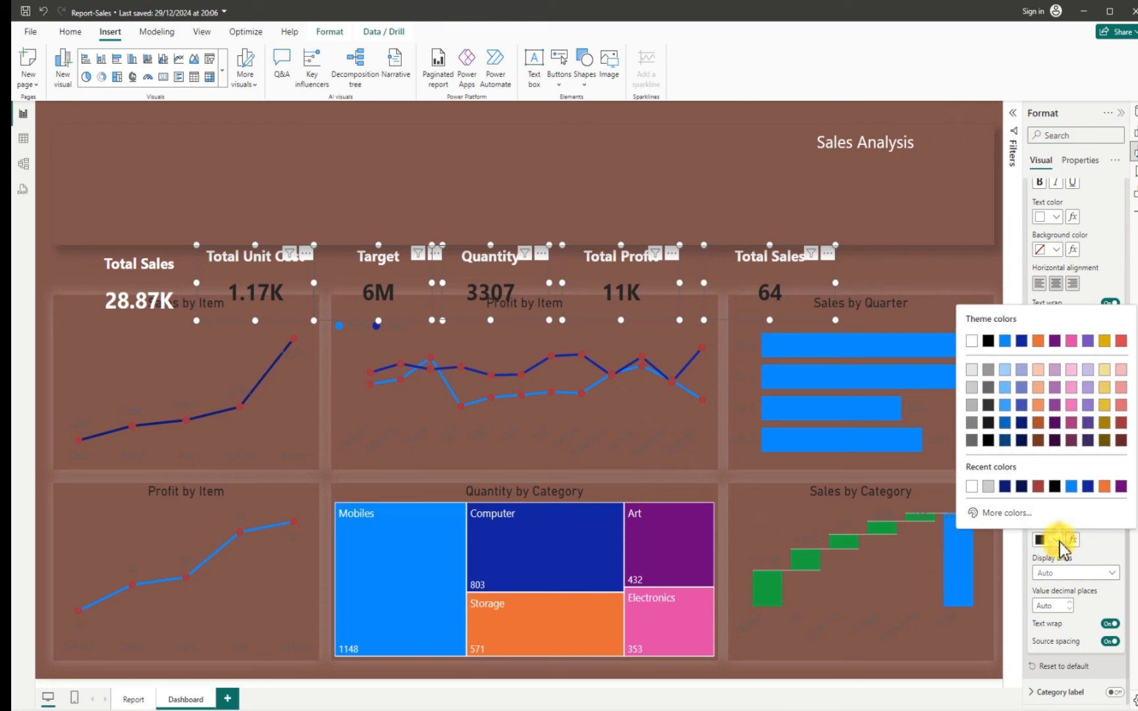
click(969, 342)
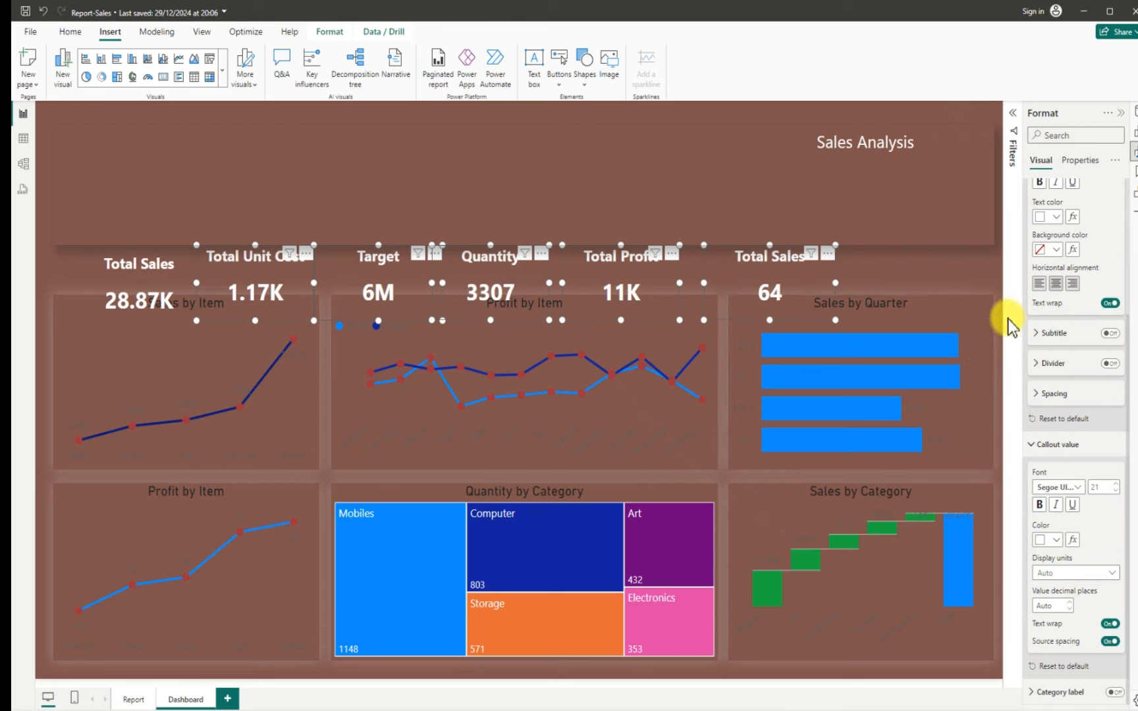
click(994, 274)
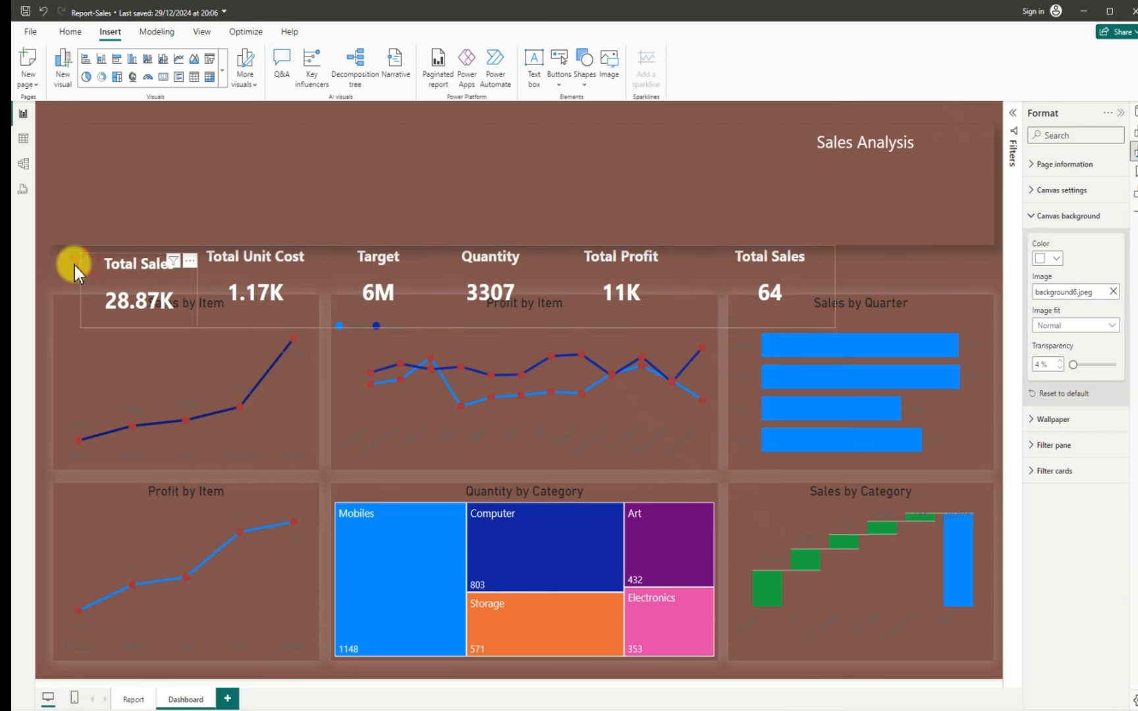
Shift the KPI card group left and slightly down below the header rectangle, nudging its first Total Sales card slightly up and right
drag(75, 242, 67, 187)
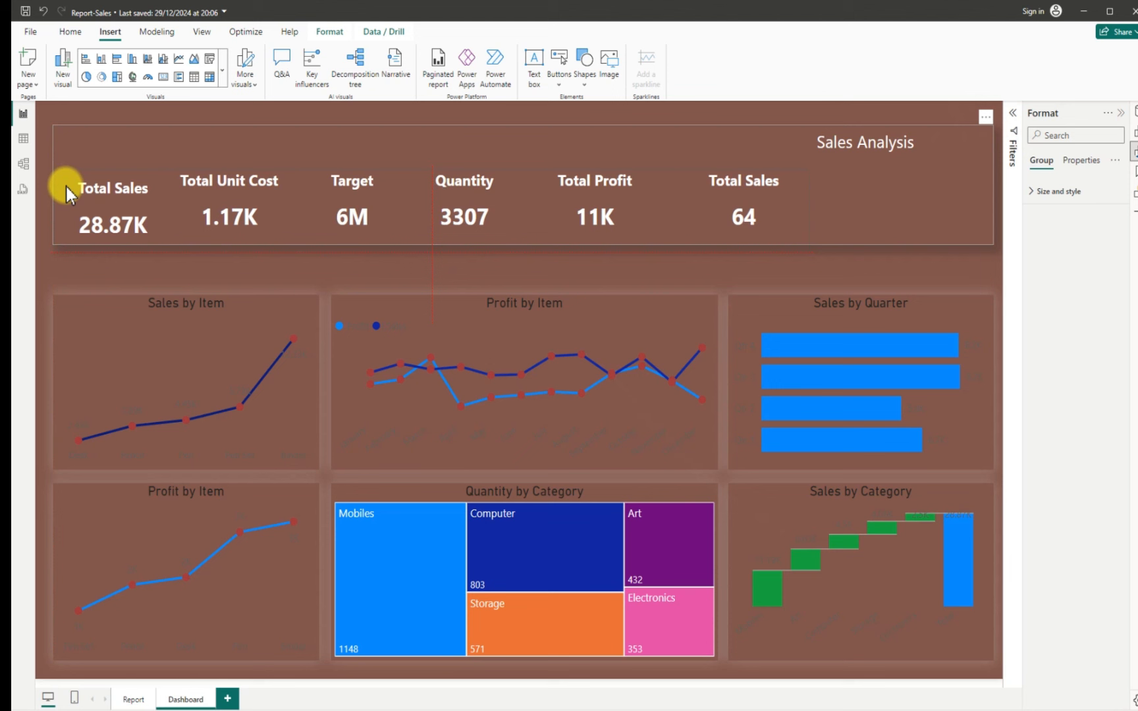
drag(66, 187, 56, 280)
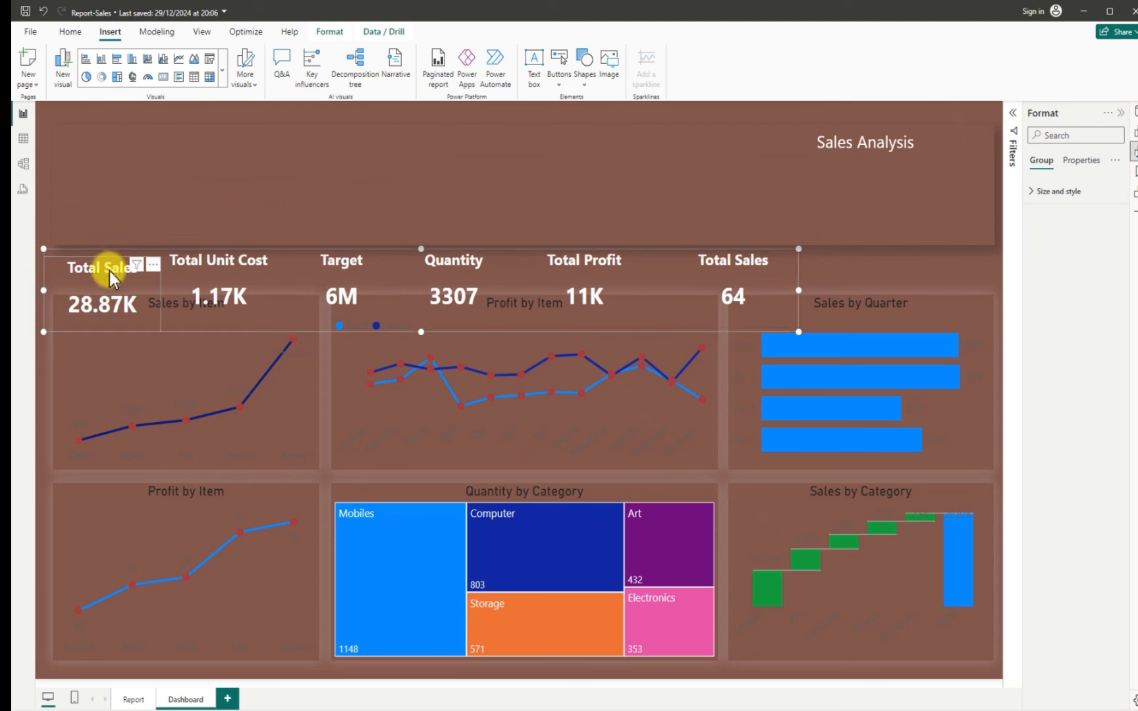
click(62, 264)
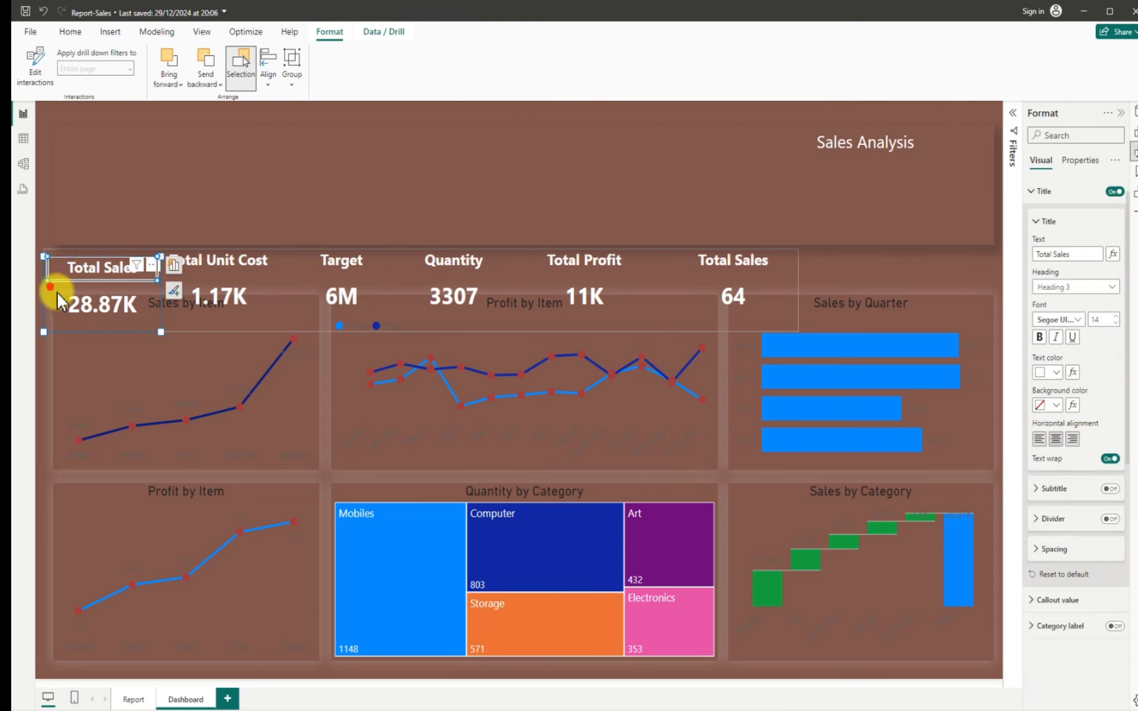
drag(52, 287, 55, 282)
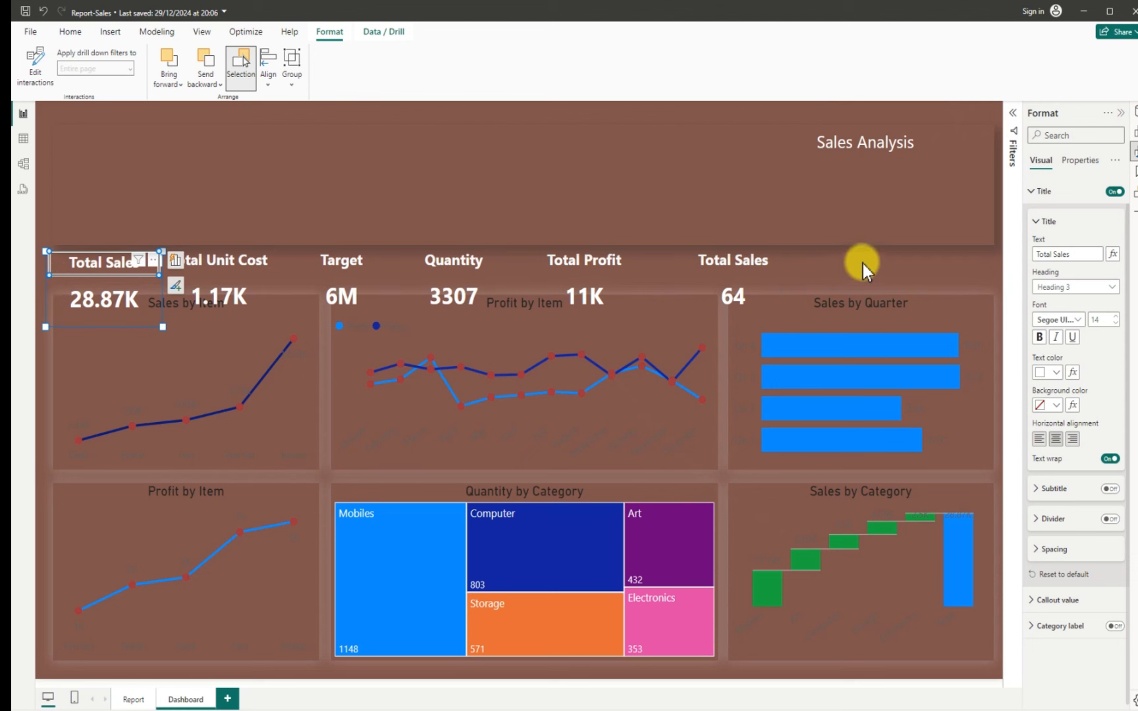
click(907, 271)
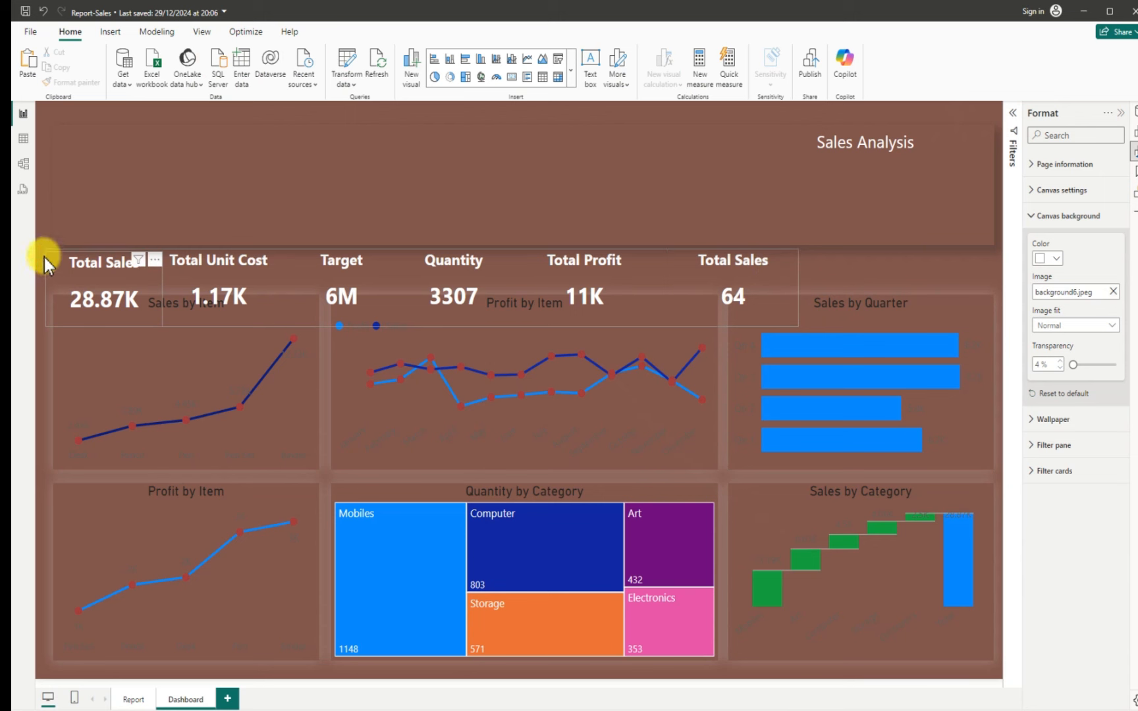
drag(53, 191, 50, 274)
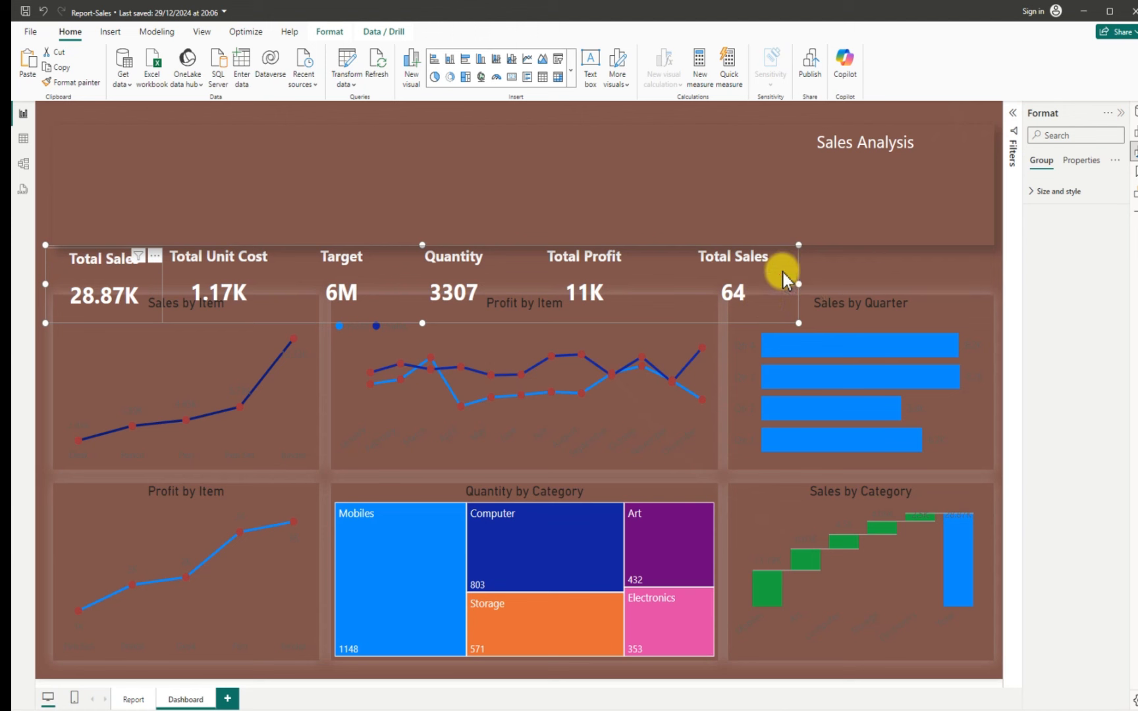
mouse_move(783, 271)
mouse_down()
mouse_move(780, 304)
mouse_move(784, 291)
mouse_up()
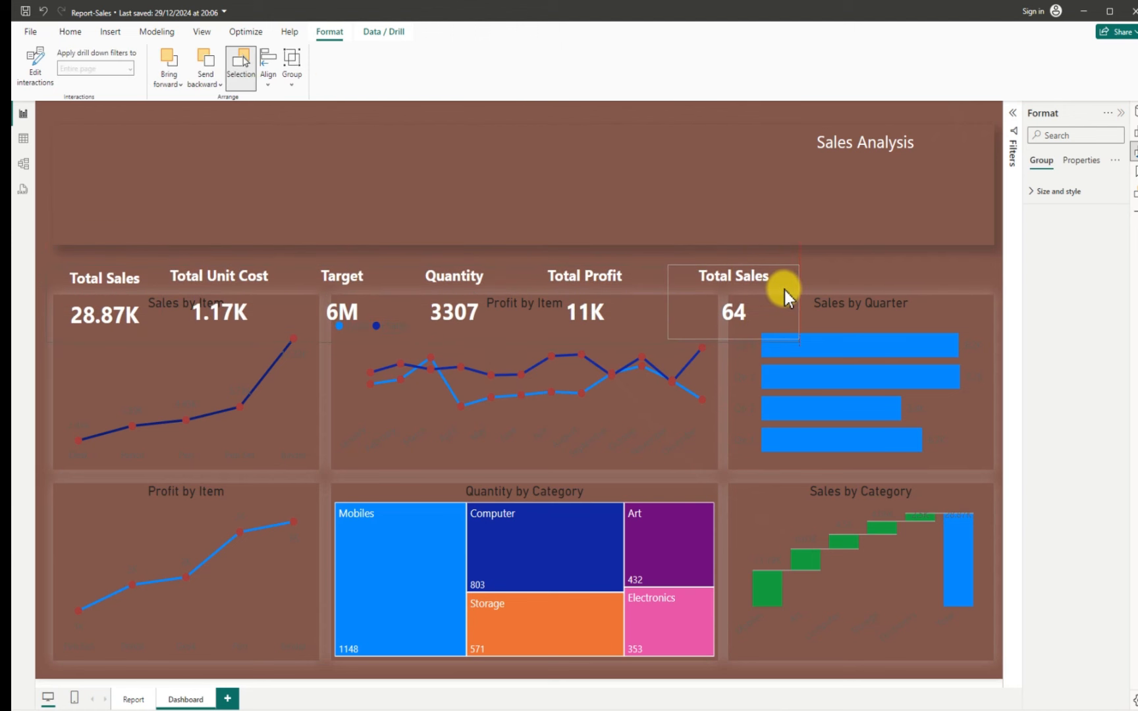
Select all six KPI cards, from the first Total Sales to the last Total Sales, and ungroup them
click(116, 282)
click(107, 278)
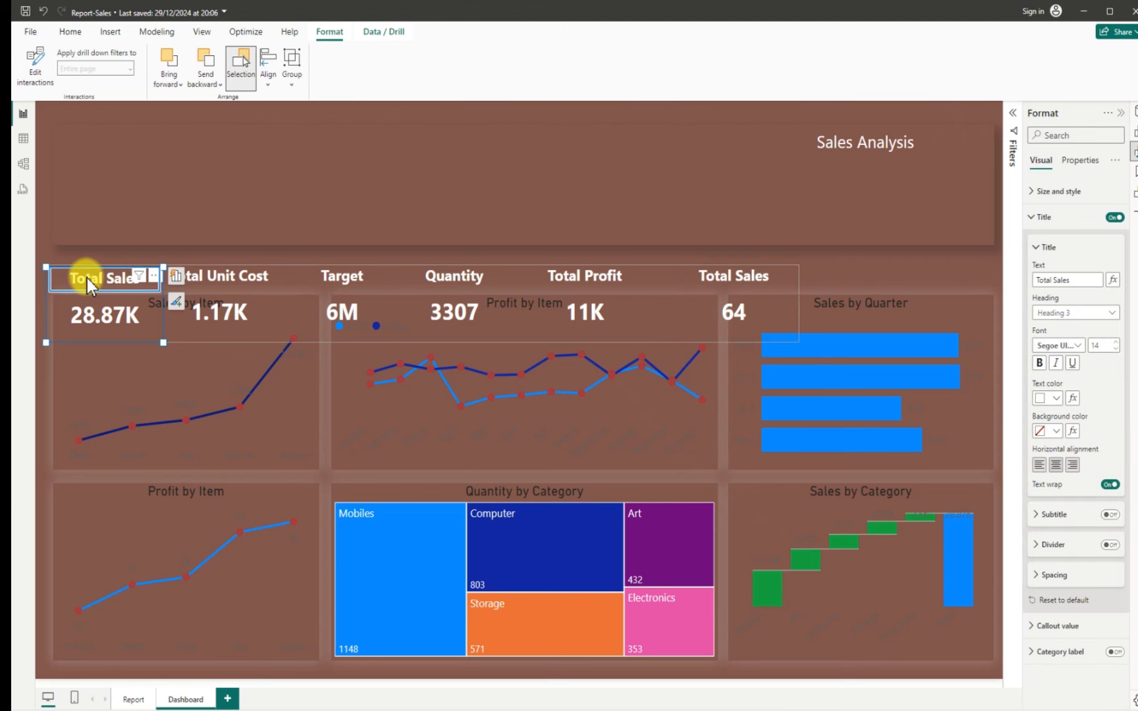
click(47, 298)
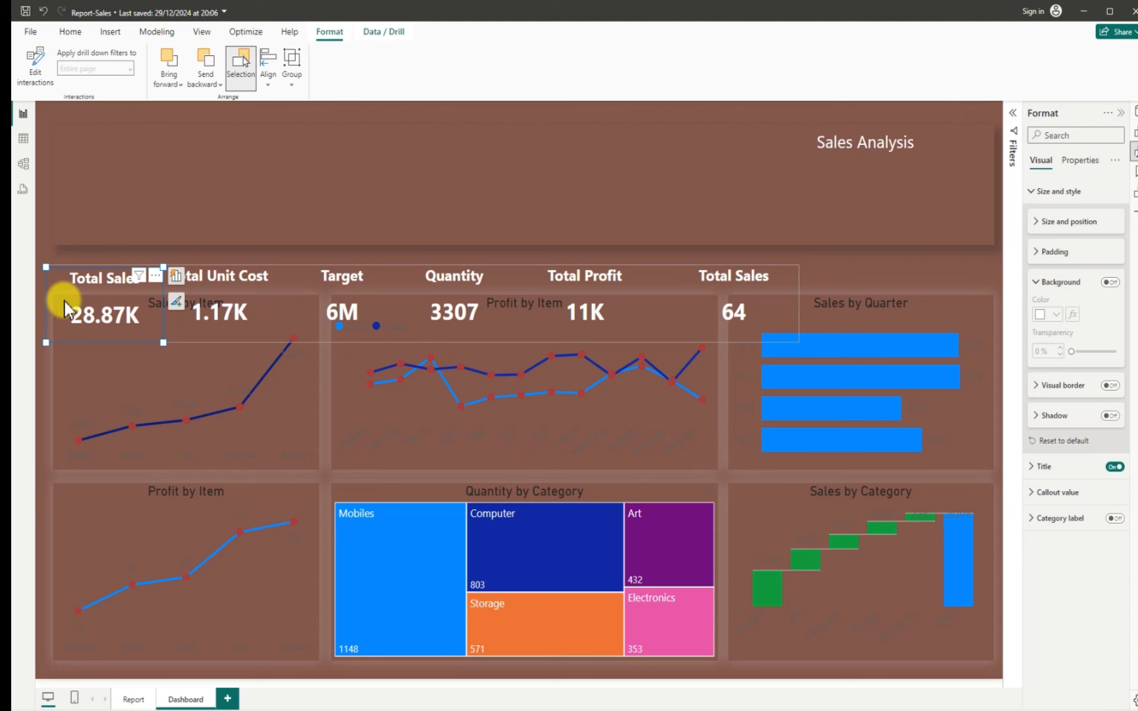
click(64, 298)
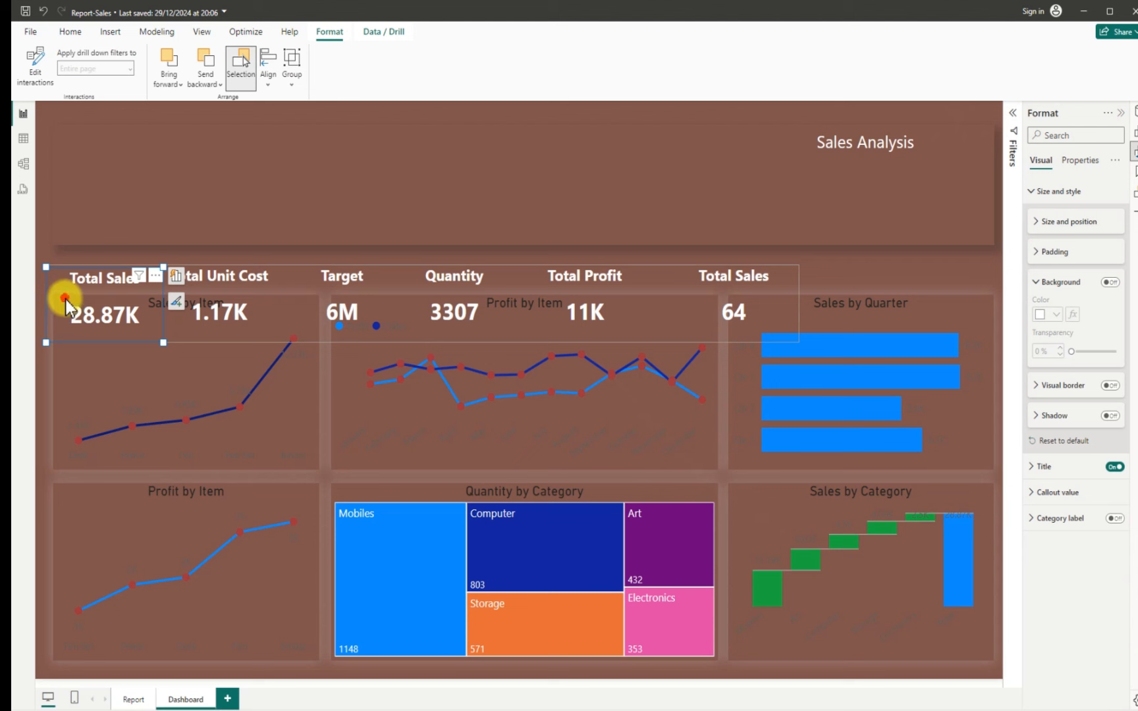
ctrl+click(227, 282)
ctrl+click(359, 289)
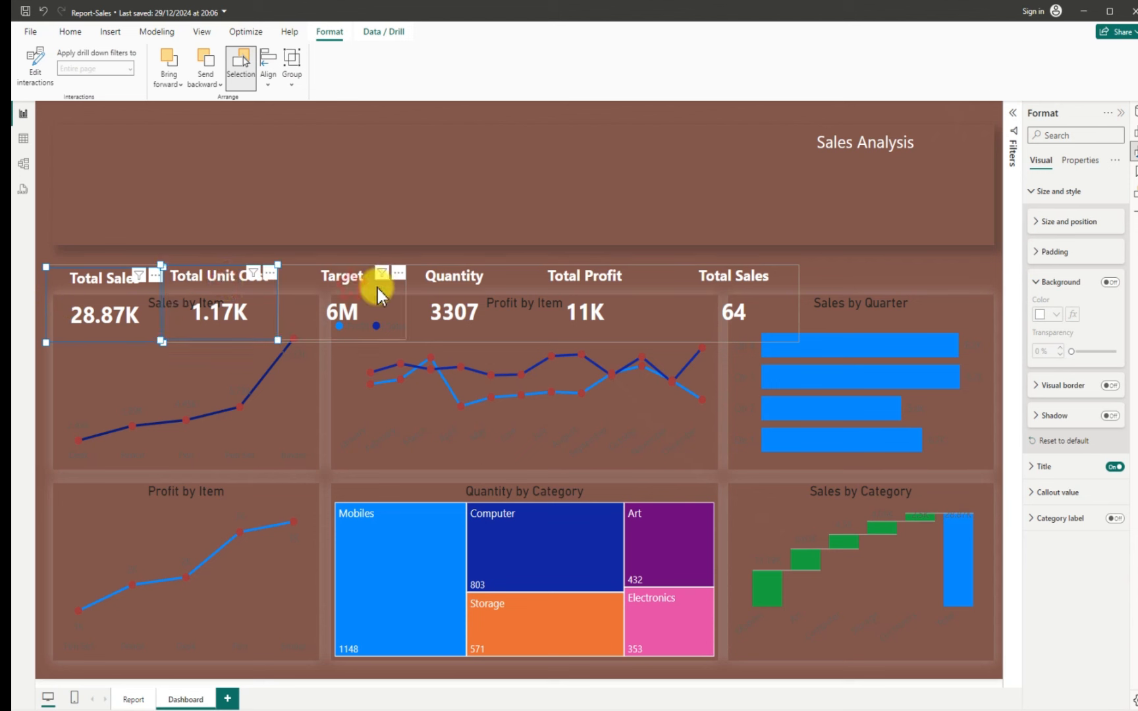
ctrl+click(469, 288)
ctrl+click(572, 288)
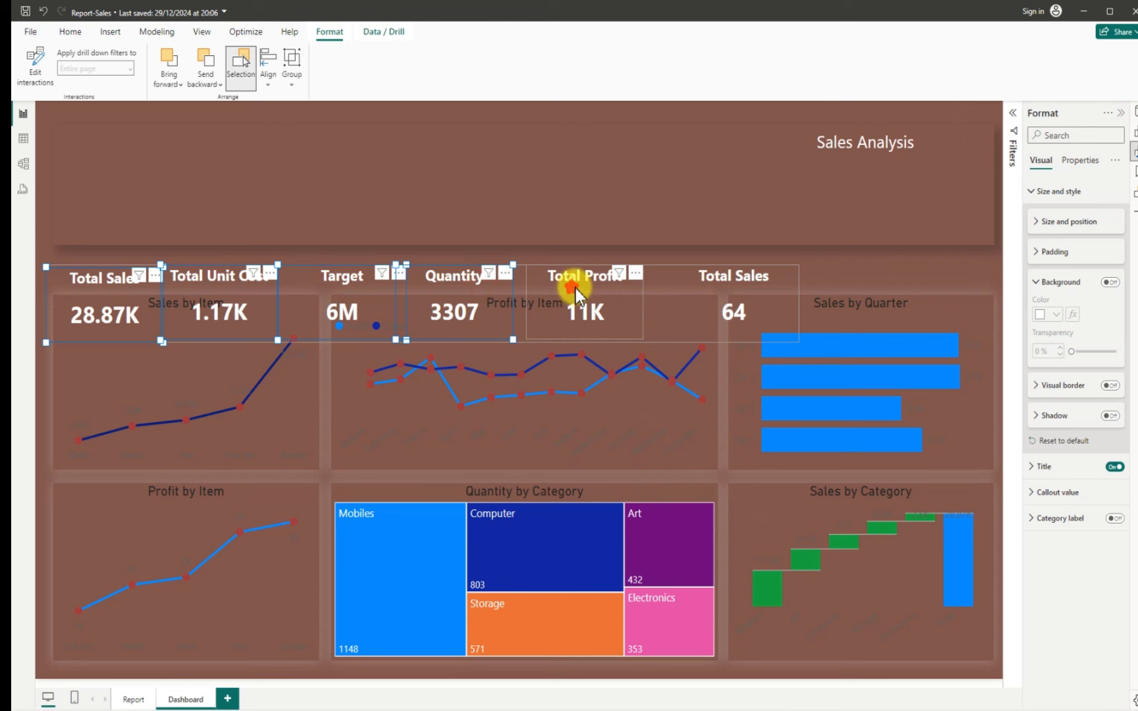
ctrl+click(704, 296)
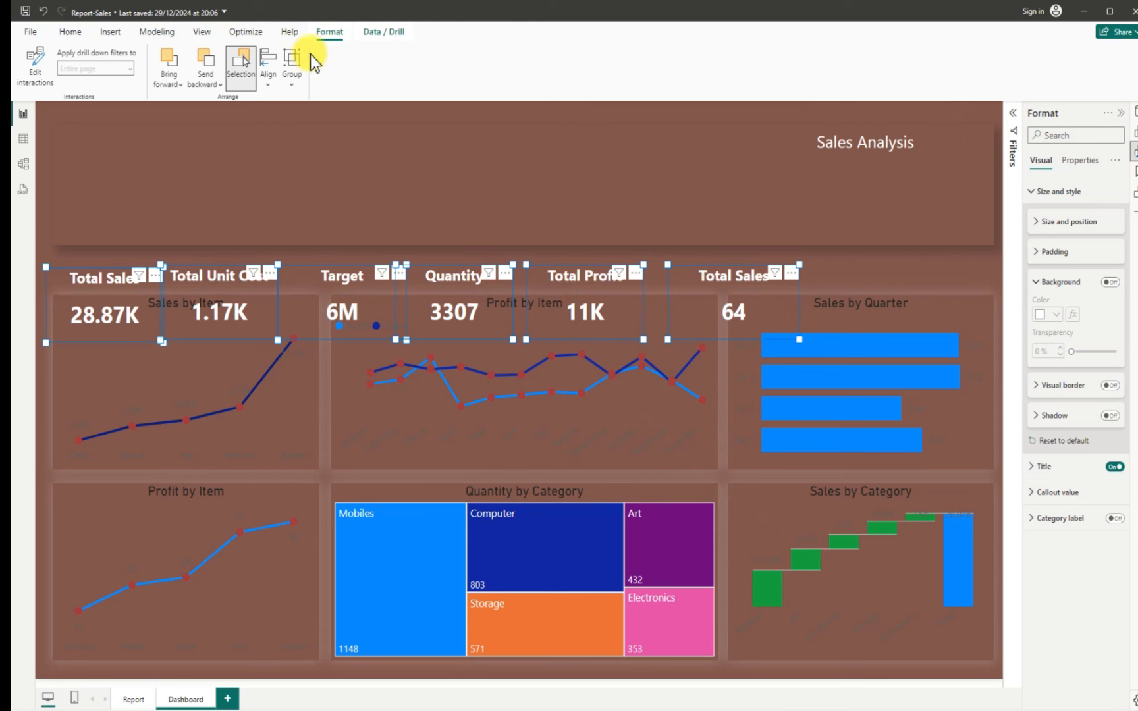
click(293, 64)
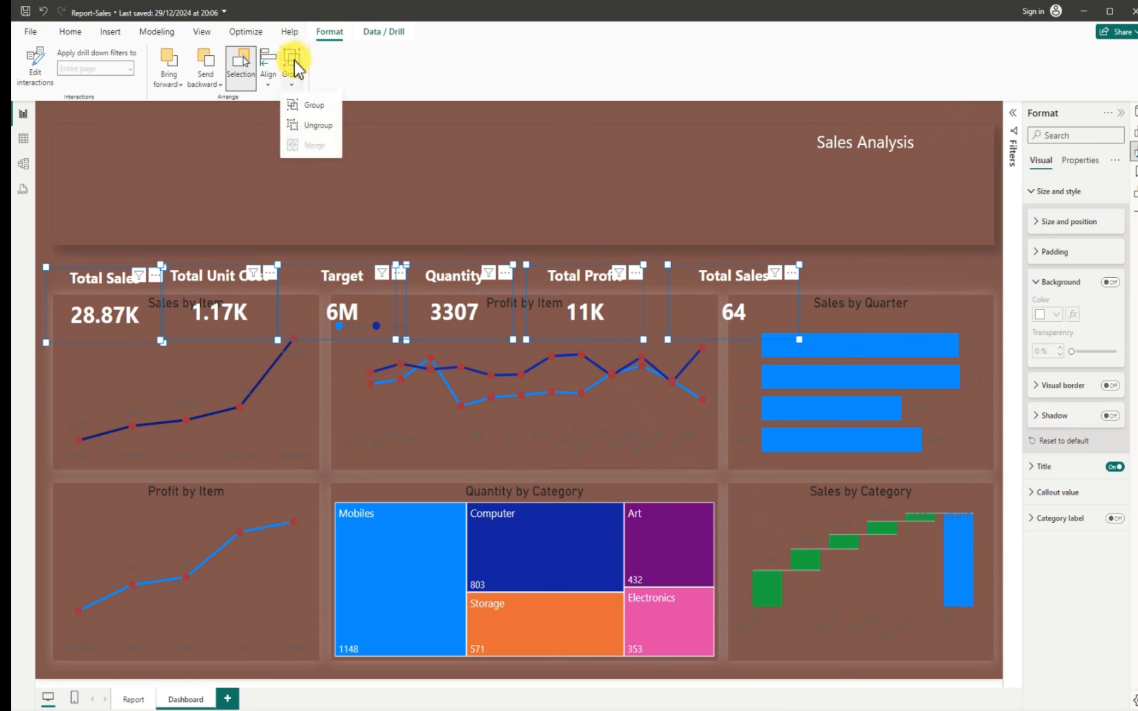
click(308, 127)
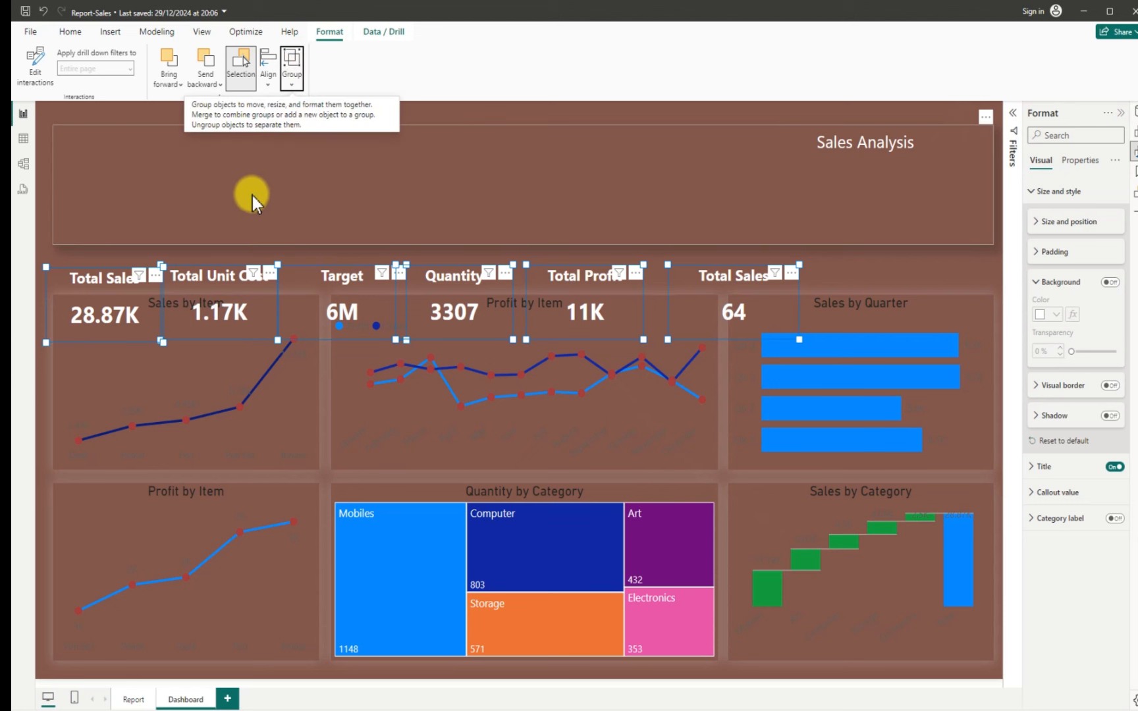
Move the six selected KPI cards together slightly right and up, keeping them just below the header rectangle
drag(97, 291, 143, 277)
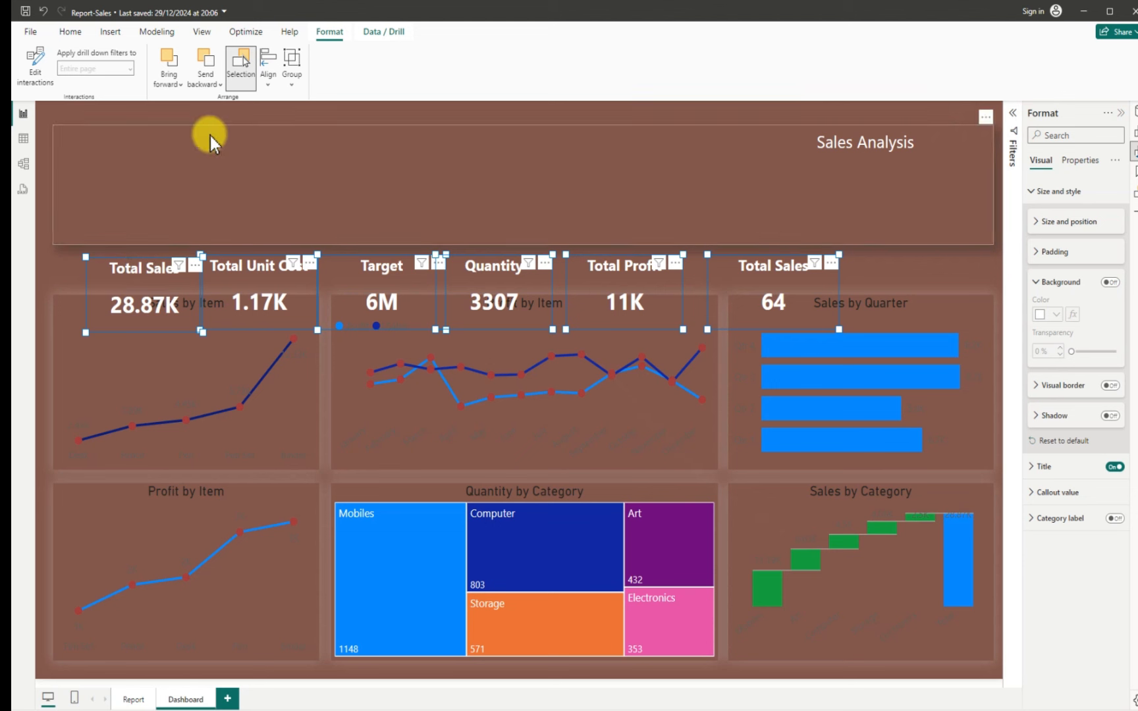
click(293, 65)
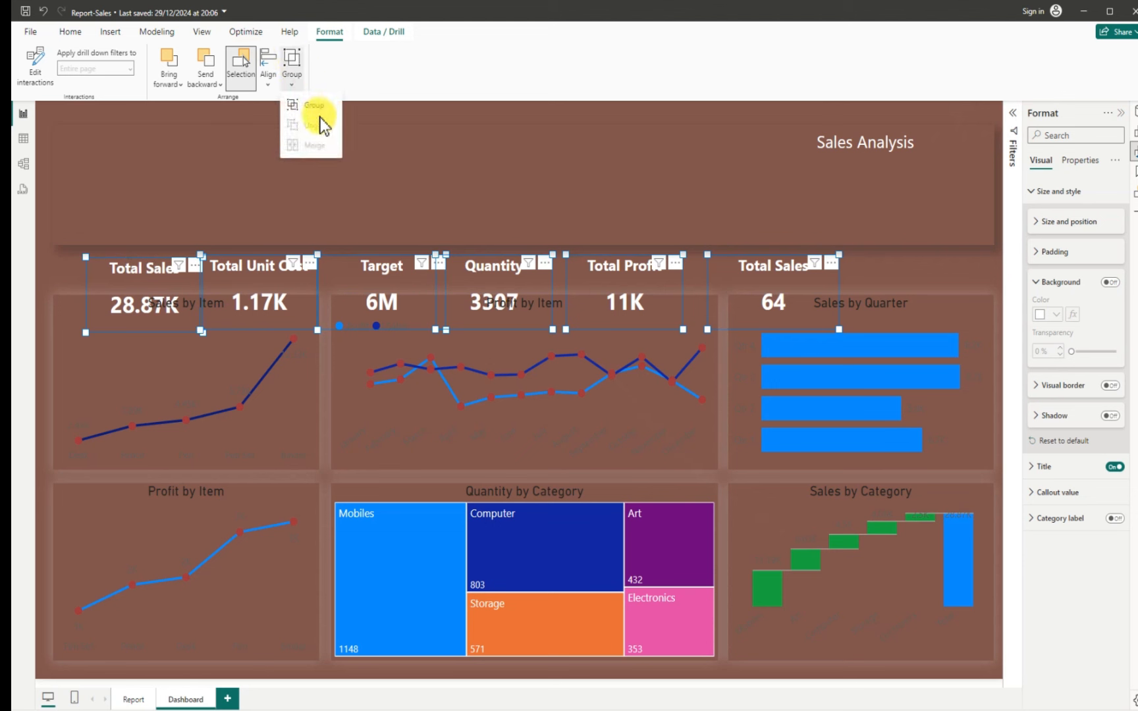
click(229, 294)
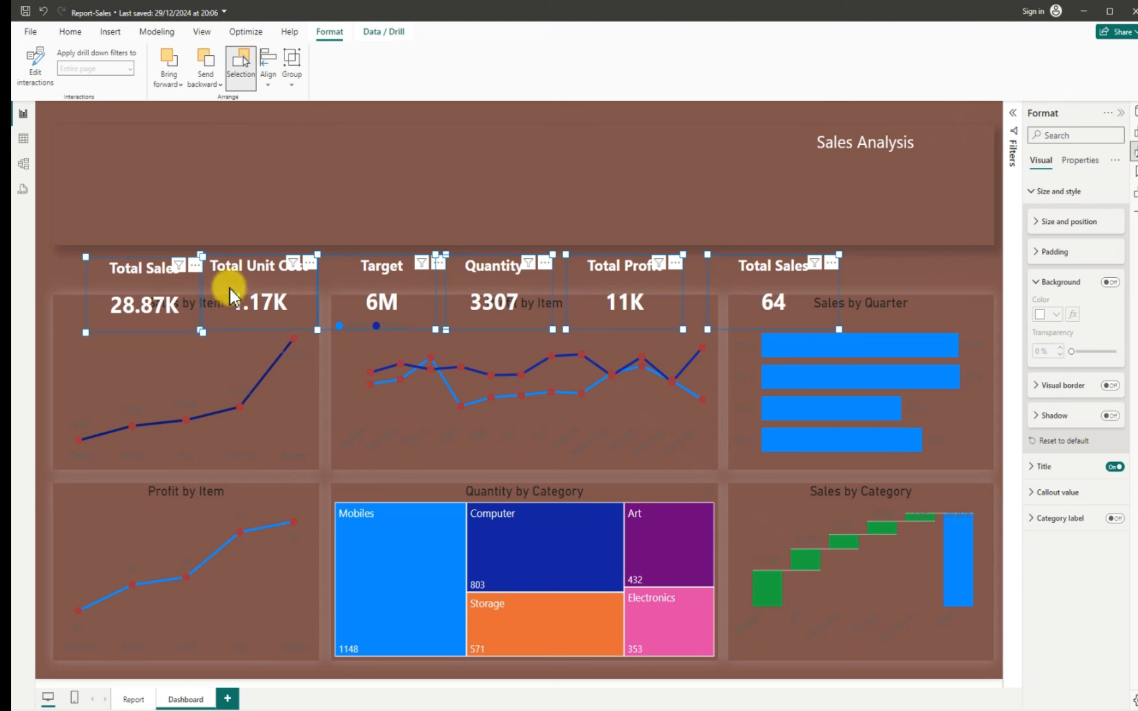
Nudge the Quantity and last Total Sales cards slightly left, and the first Total Sales card slightly right
click(495, 301)
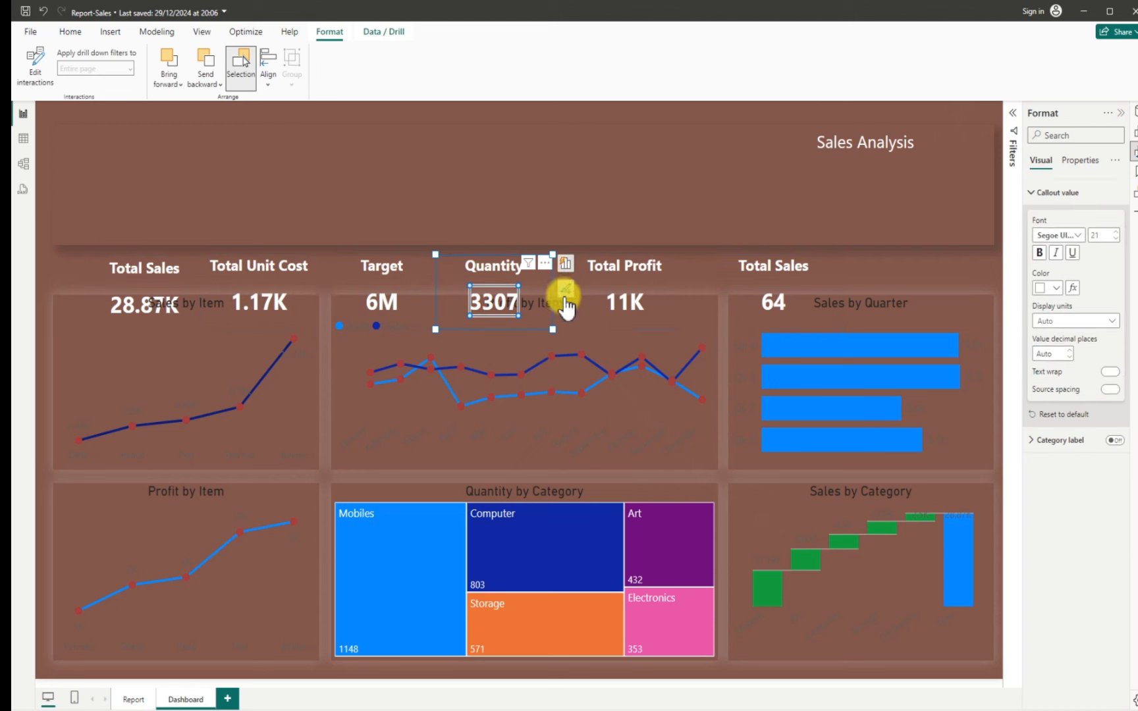
ctrl+click(749, 282)
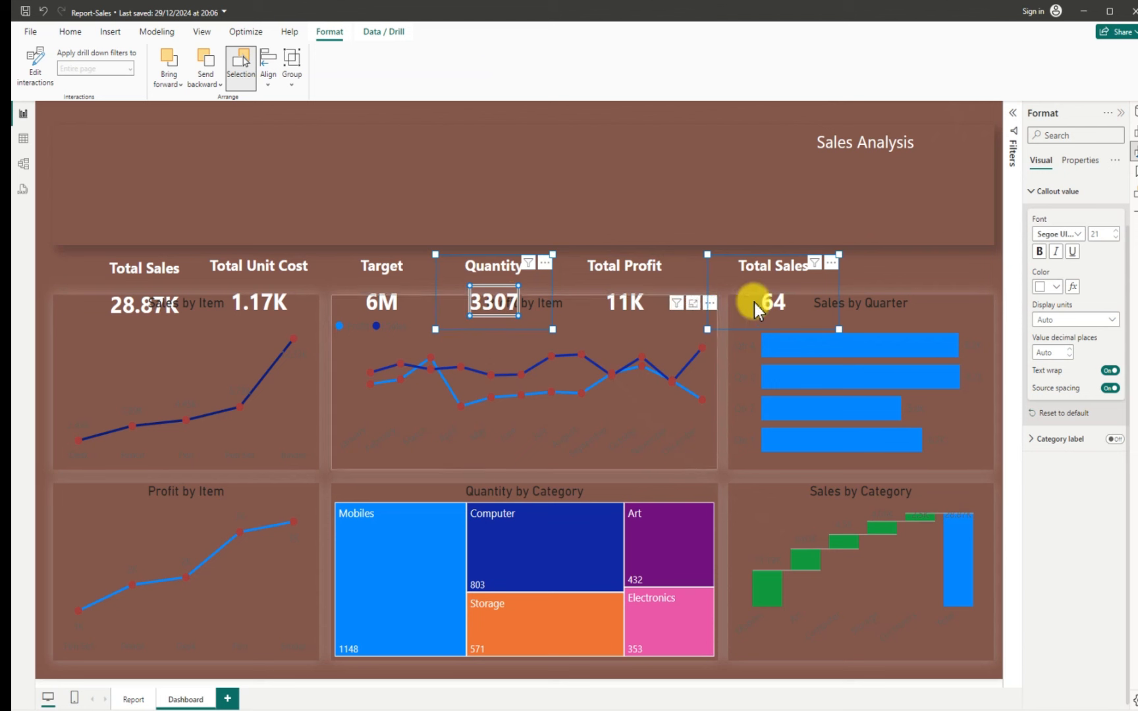
drag(849, 286, 737, 274)
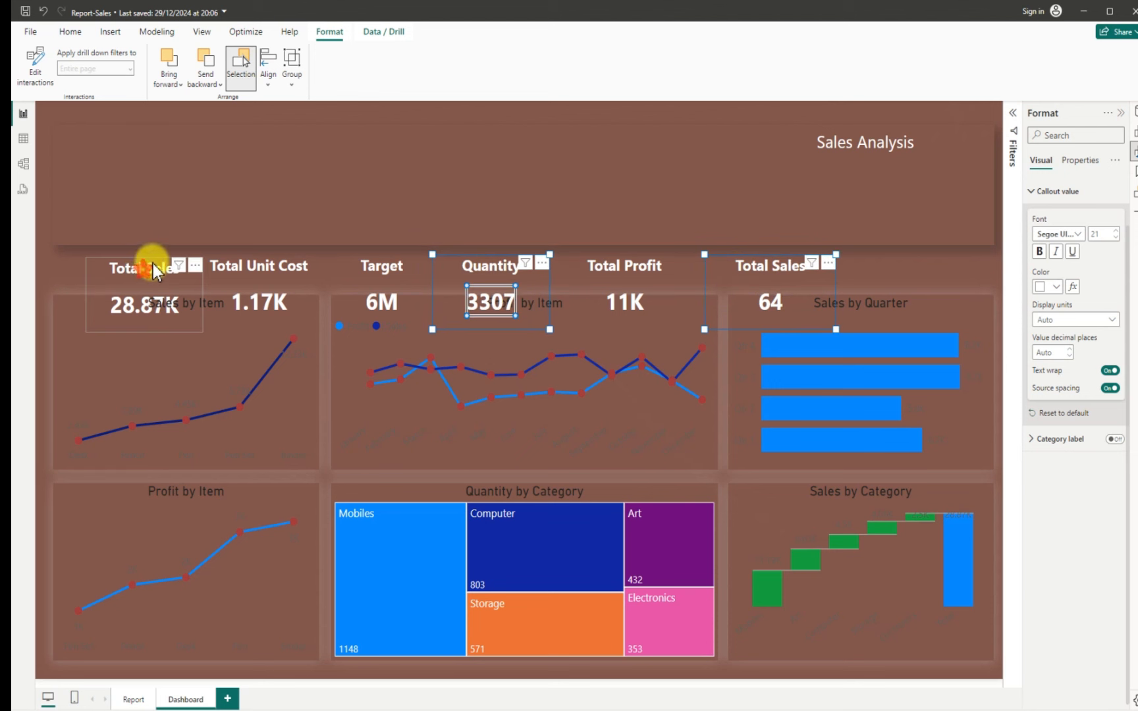
mouse_move(140, 276)
mouse_down()
mouse_move(169, 260)
mouse_move(150, 270)
mouse_move(141, 259)
mouse_move(153, 275)
mouse_up()
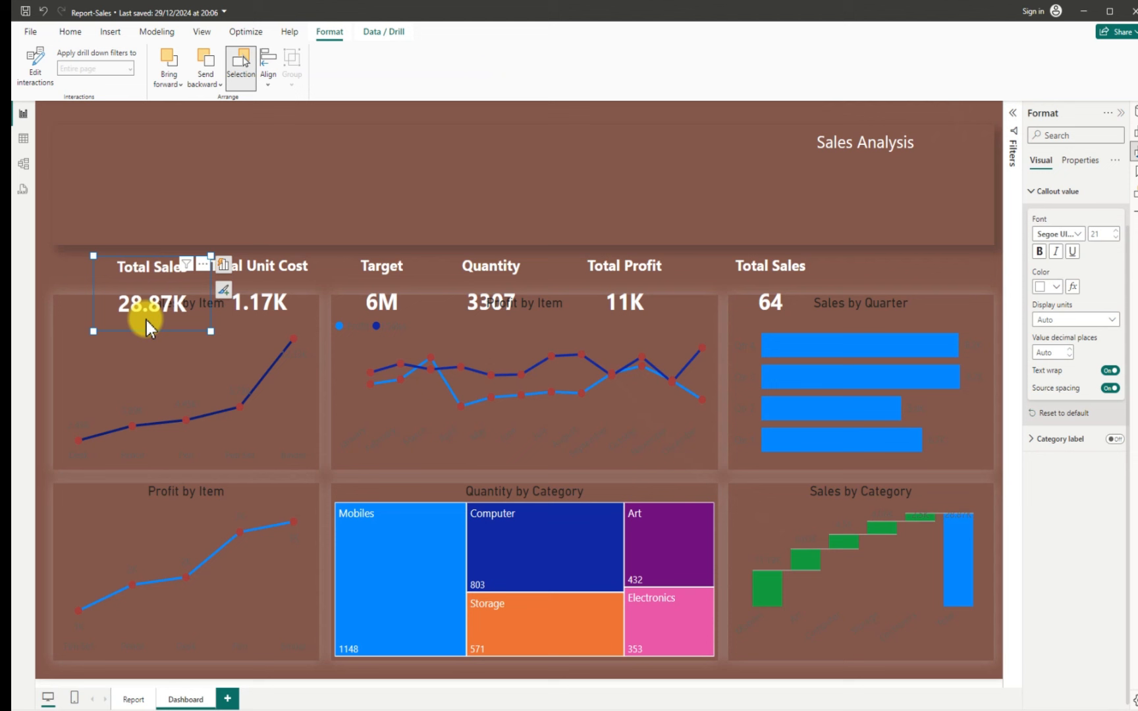
click(983, 260)
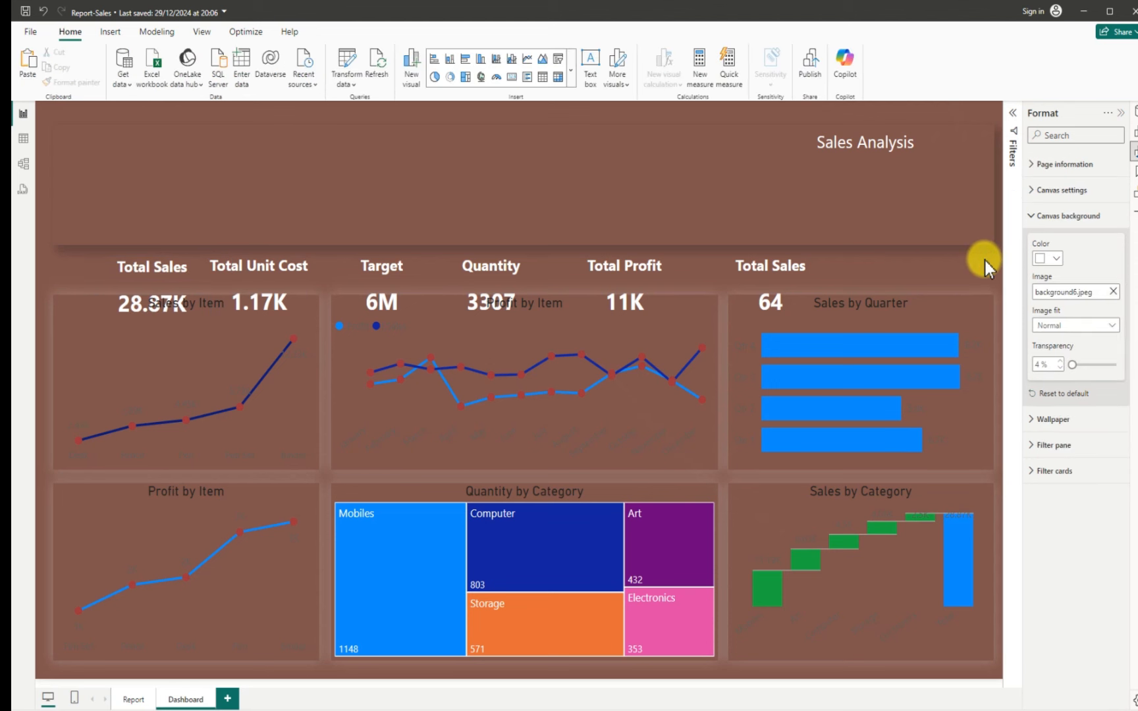
Nudge the first Total Sales card slightly right and retitle the last Total Sales card as Order
click(155, 271)
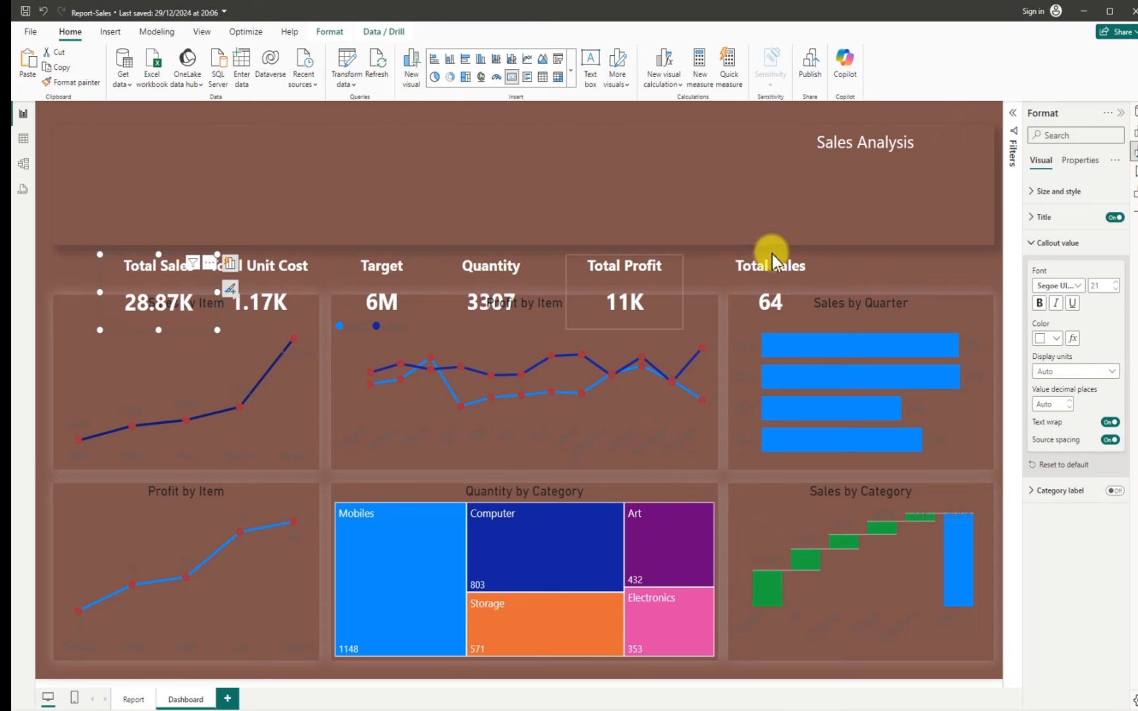
click(949, 270)
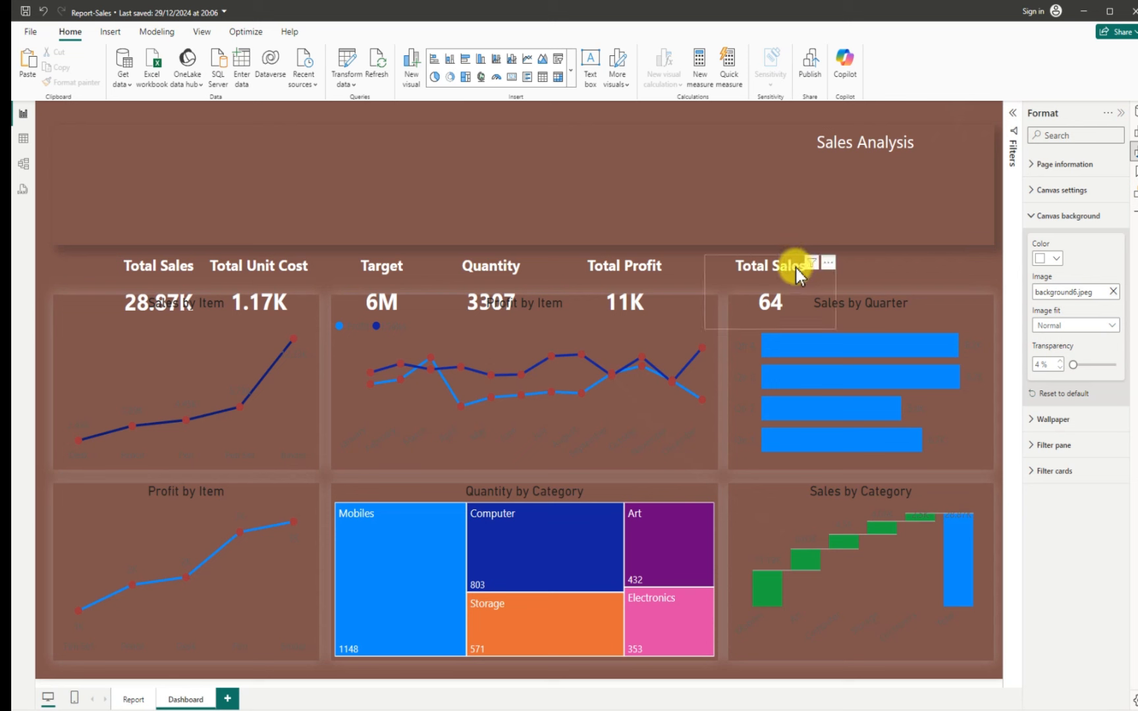
click(827, 263)
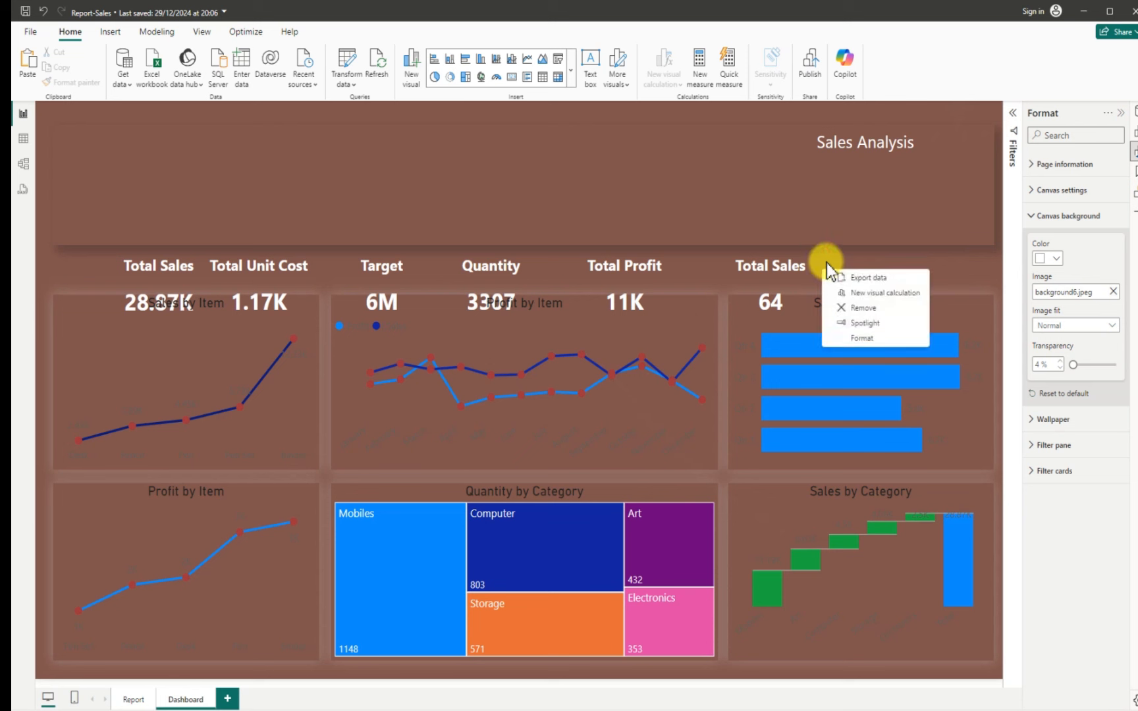
click(864, 337)
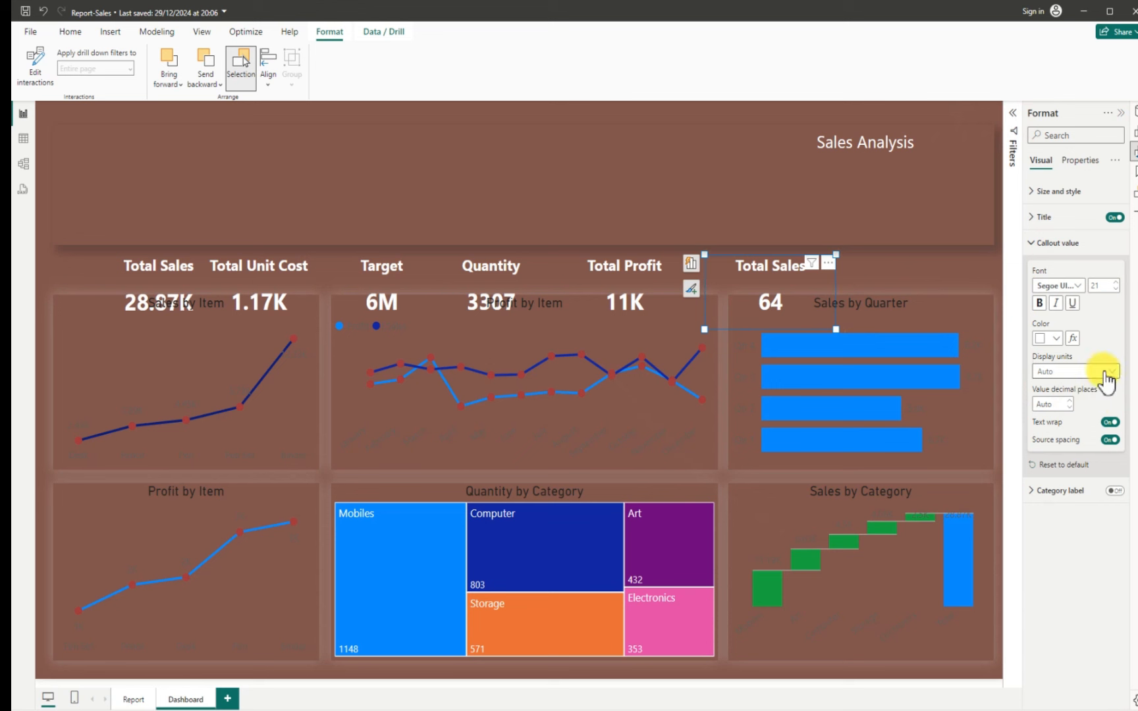
click(1035, 220)
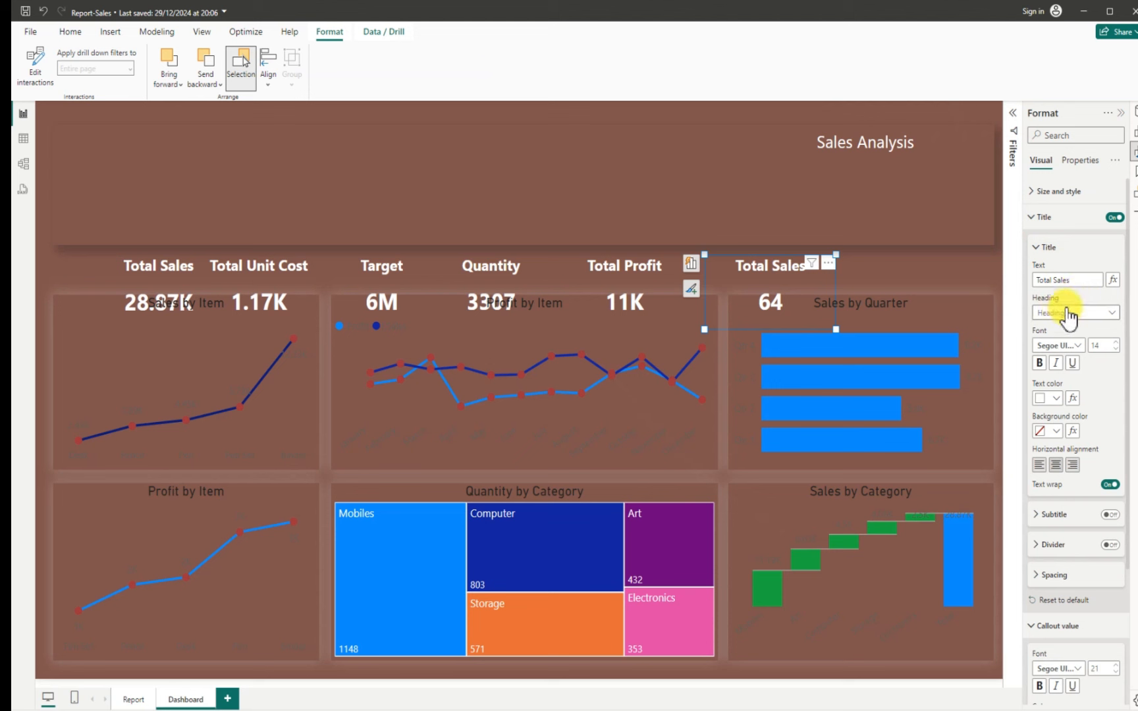
click(1072, 279)
key(ctrl+a)
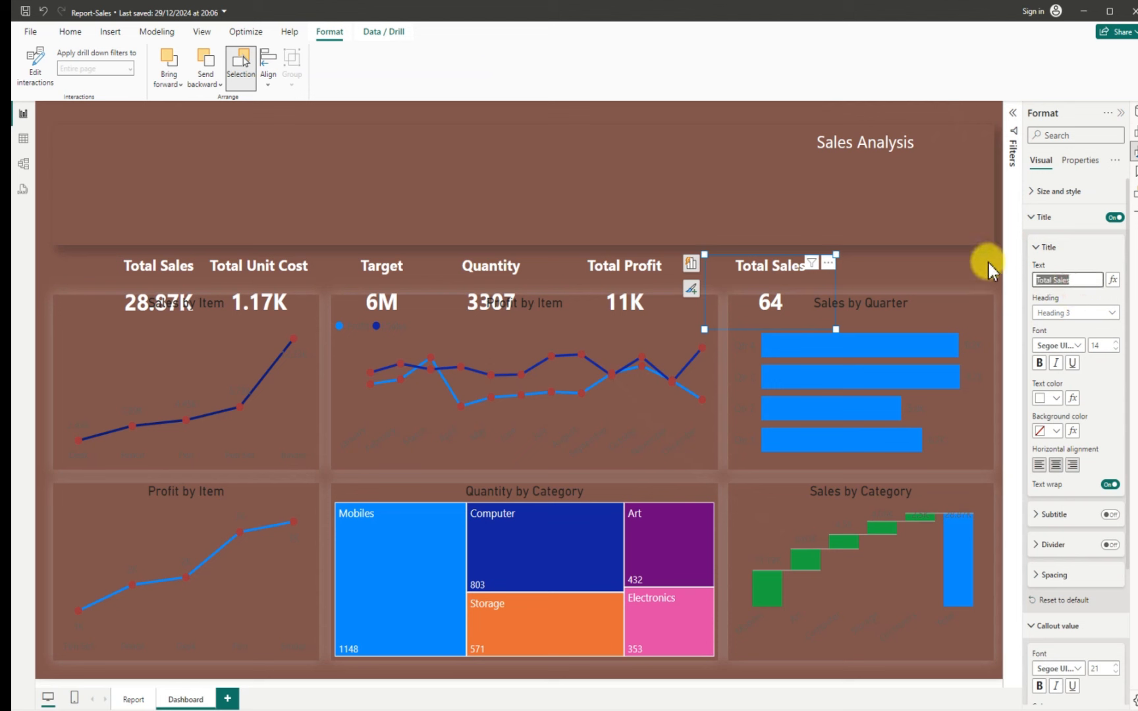
key(BackSpace)
text(Order)
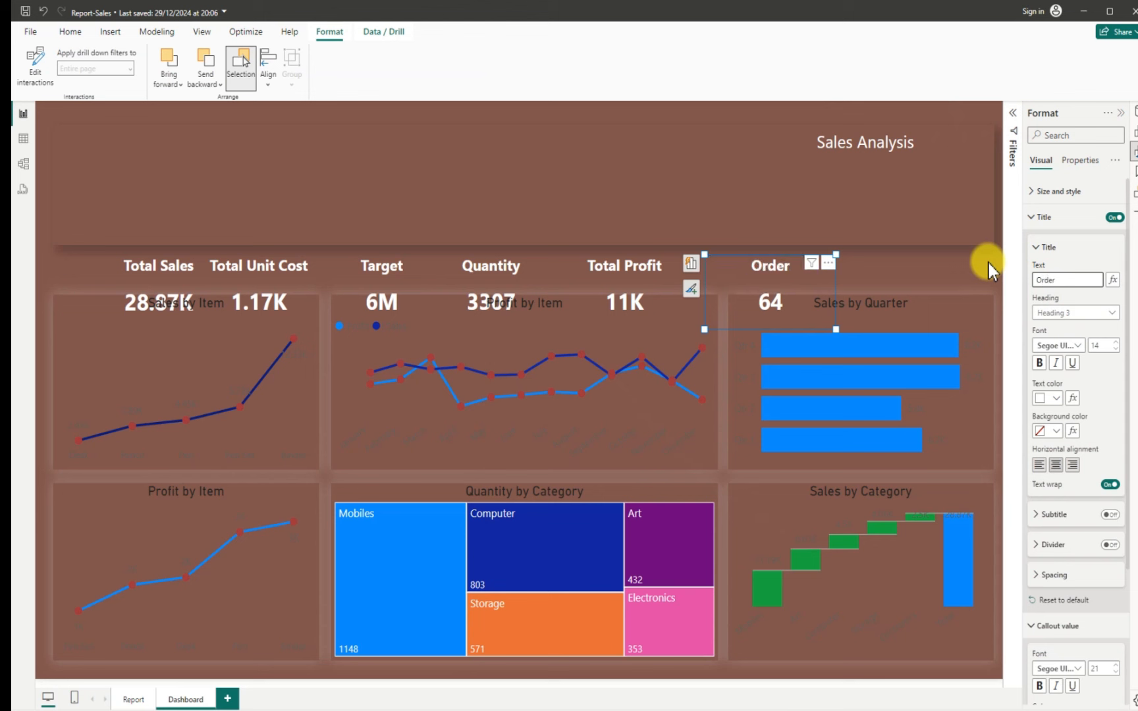
click(909, 270)
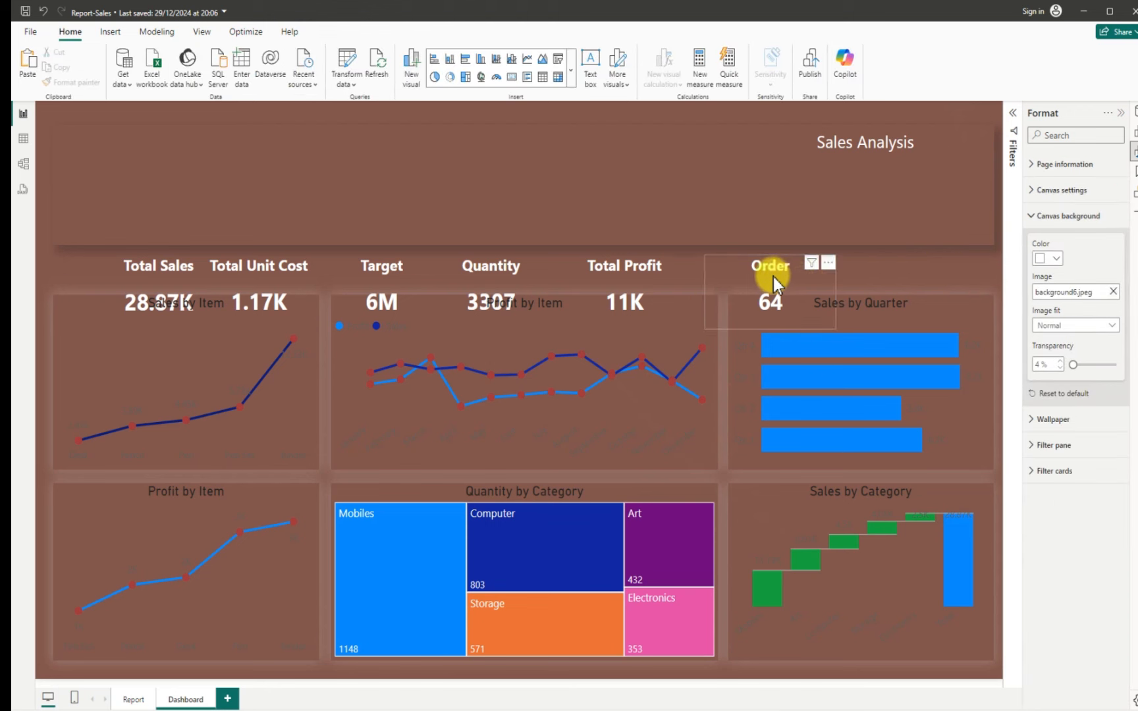
Move the Order card left toward Total Profit, and shift the Total Sales card slightly left
drag(726, 273, 713, 271)
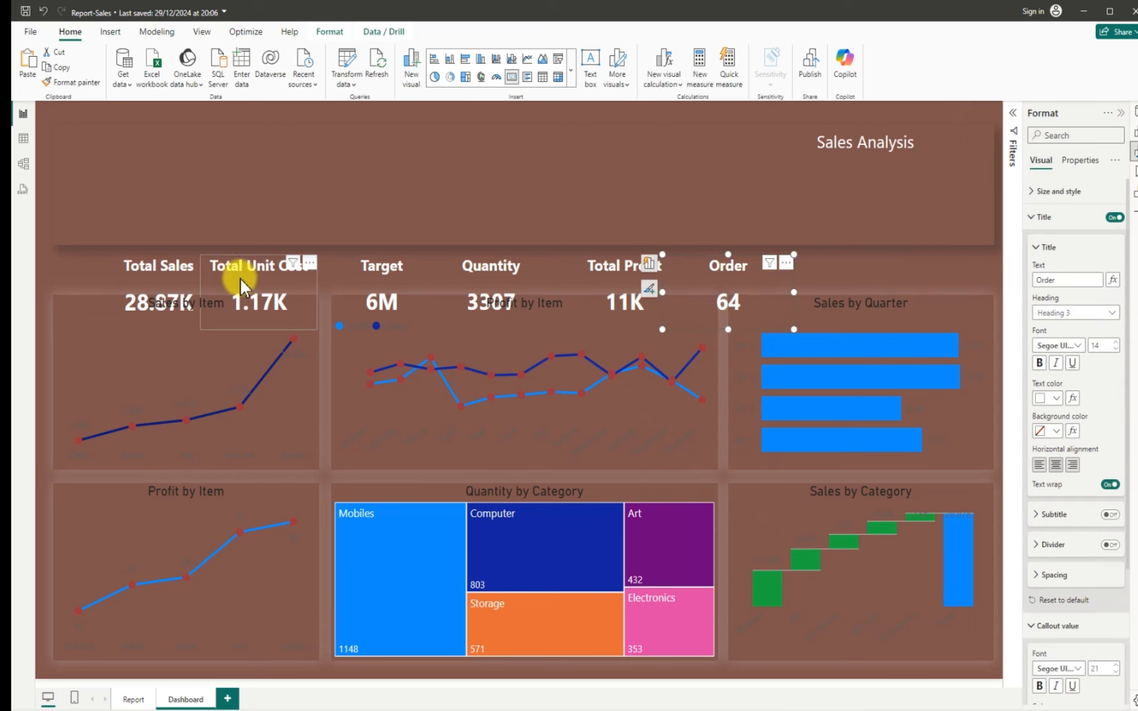
drag(112, 272, 91, 270)
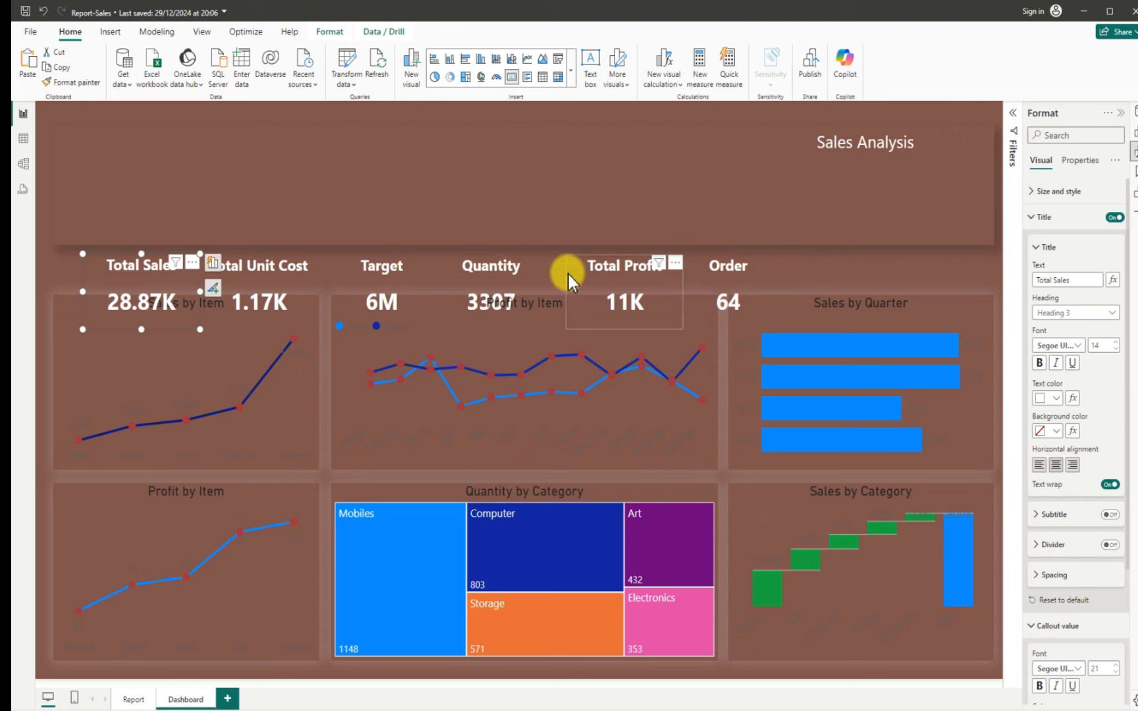
click(856, 259)
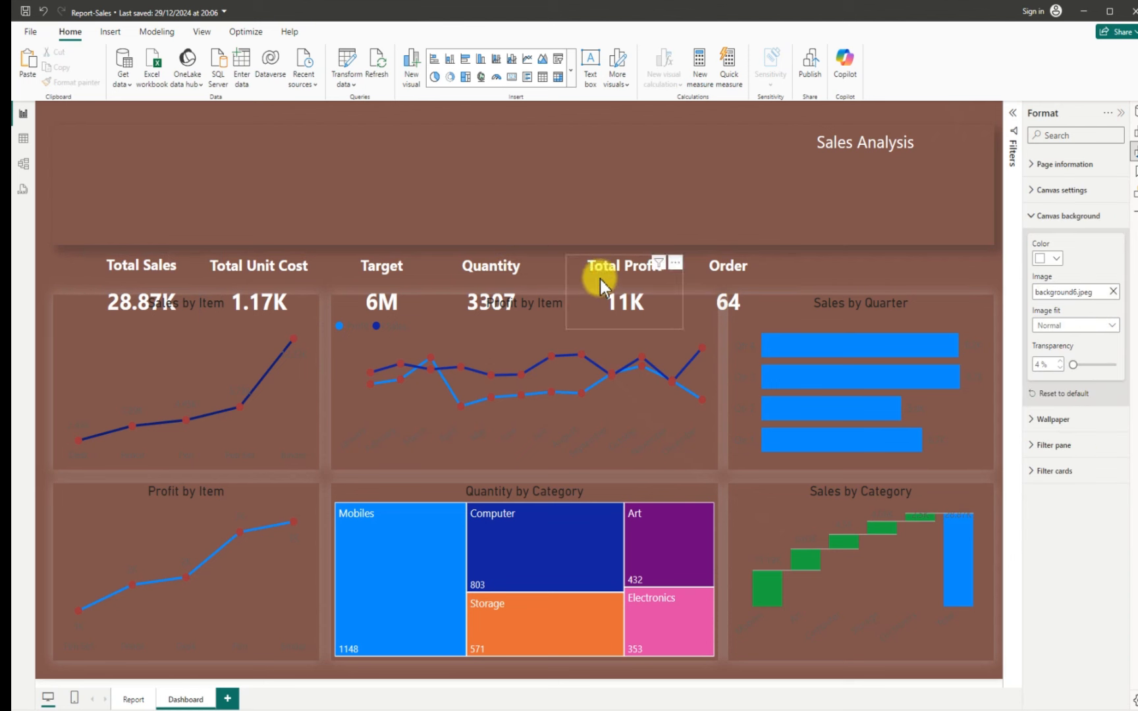
Move the Quantity, Total Profit and Order cards left to tighten the spacing of the KPI row
drag(573, 274, 564, 280)
drag(464, 277, 436, 277)
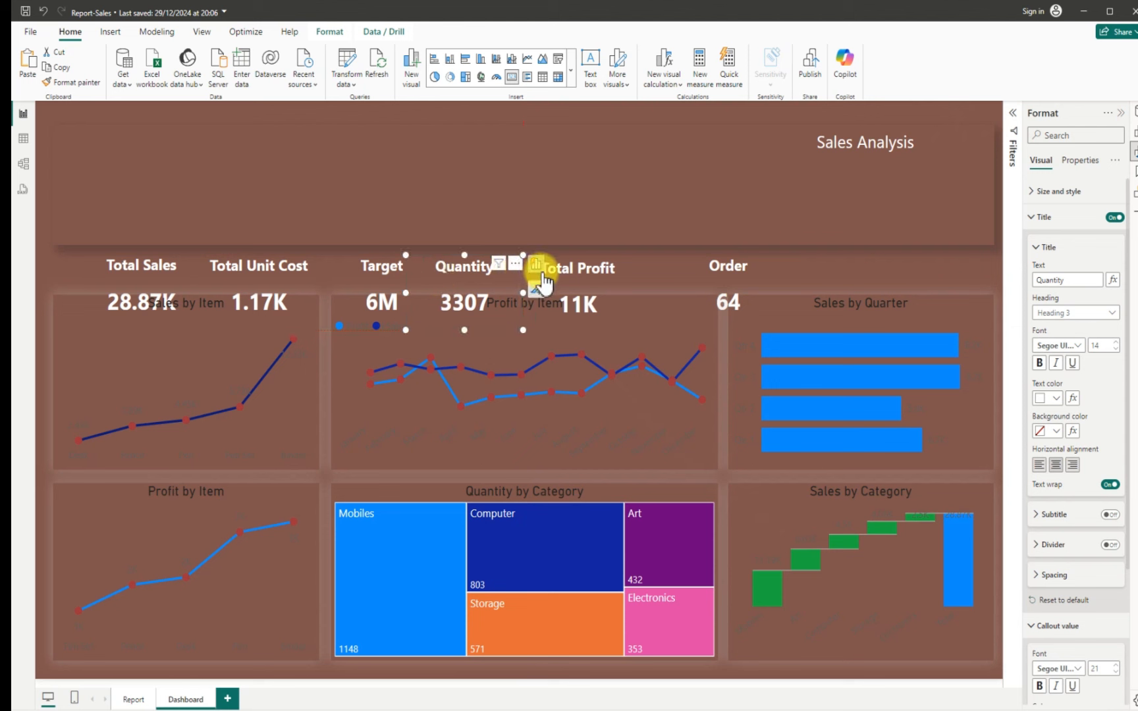
drag(577, 285, 552, 281)
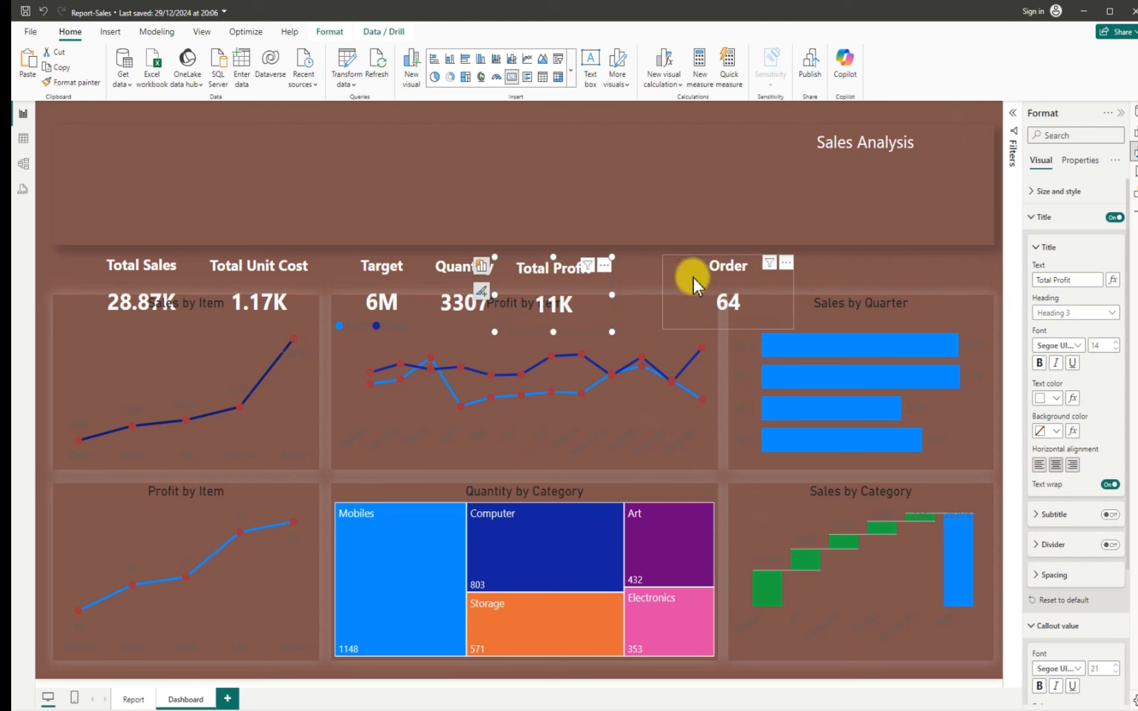
drag(676, 282, 636, 284)
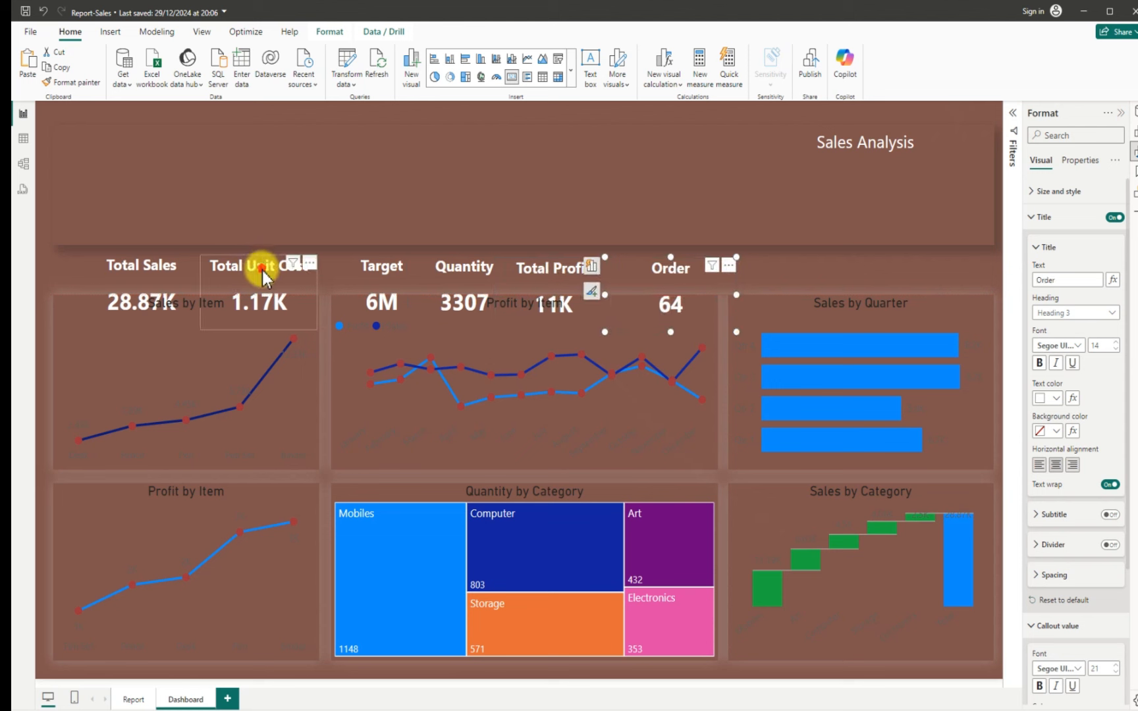
Shift the Total Unit Cost and Total Sales cards slightly right, and the Order card slightly left and up
mouse_move(284, 269)
mouse_down()
mouse_move(297, 271)
mouse_move(287, 266)
mouse_up()
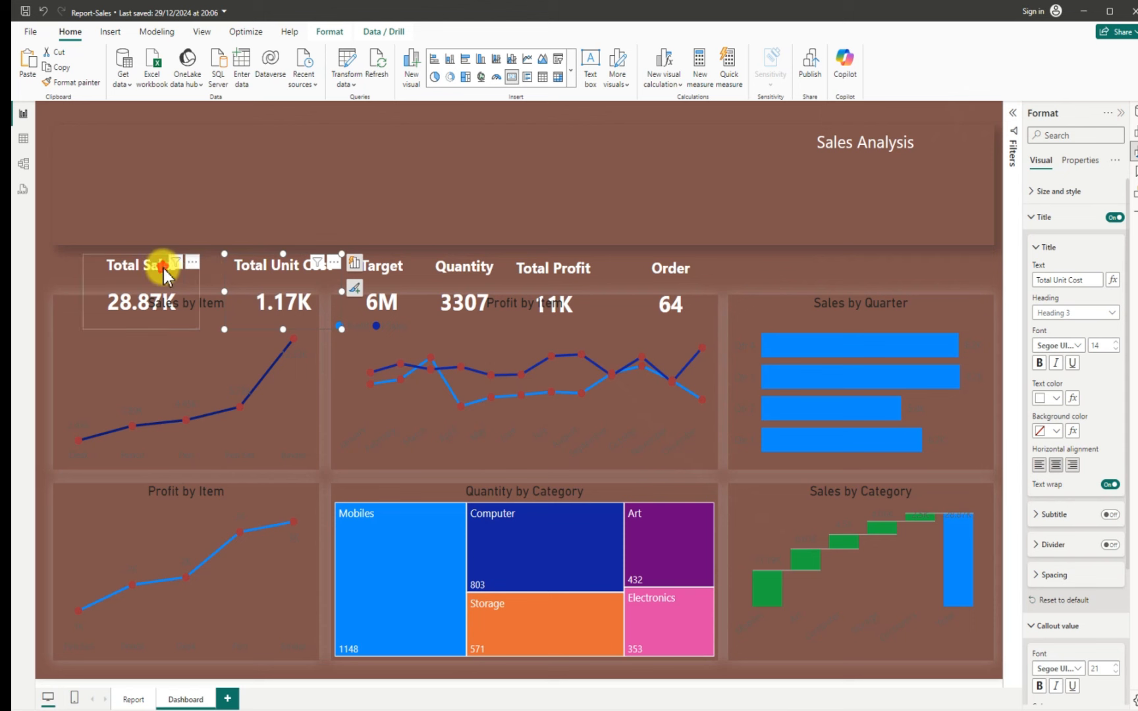
drag(188, 266, 191, 268)
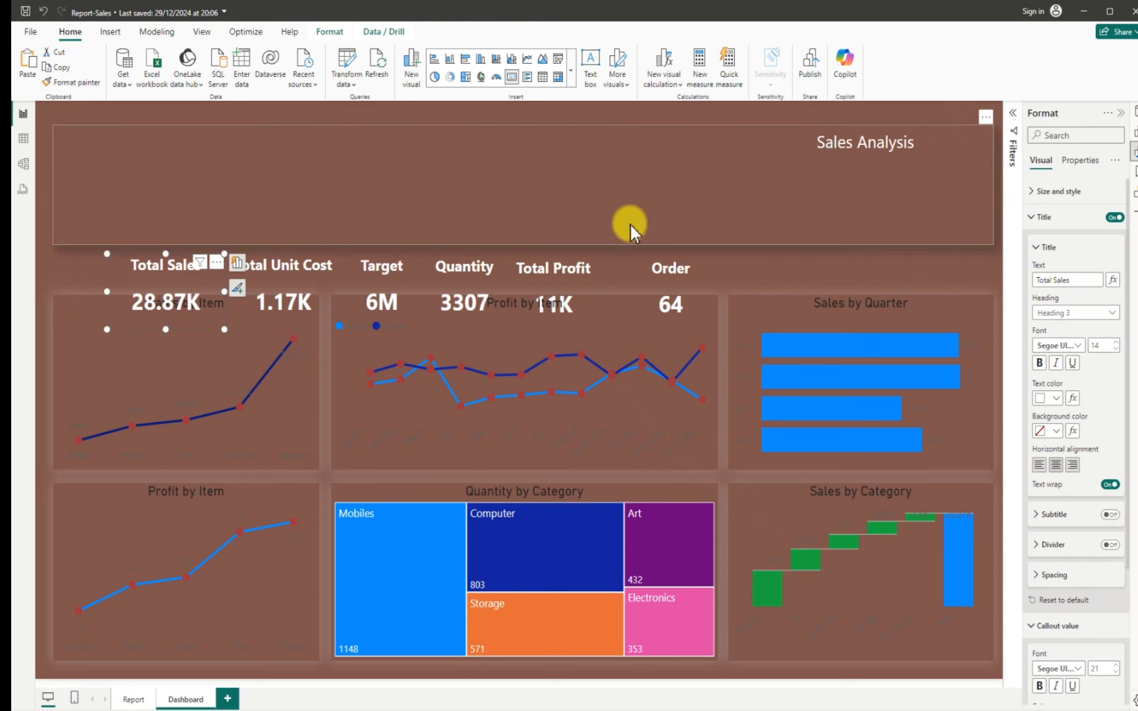
drag(653, 272, 639, 272)
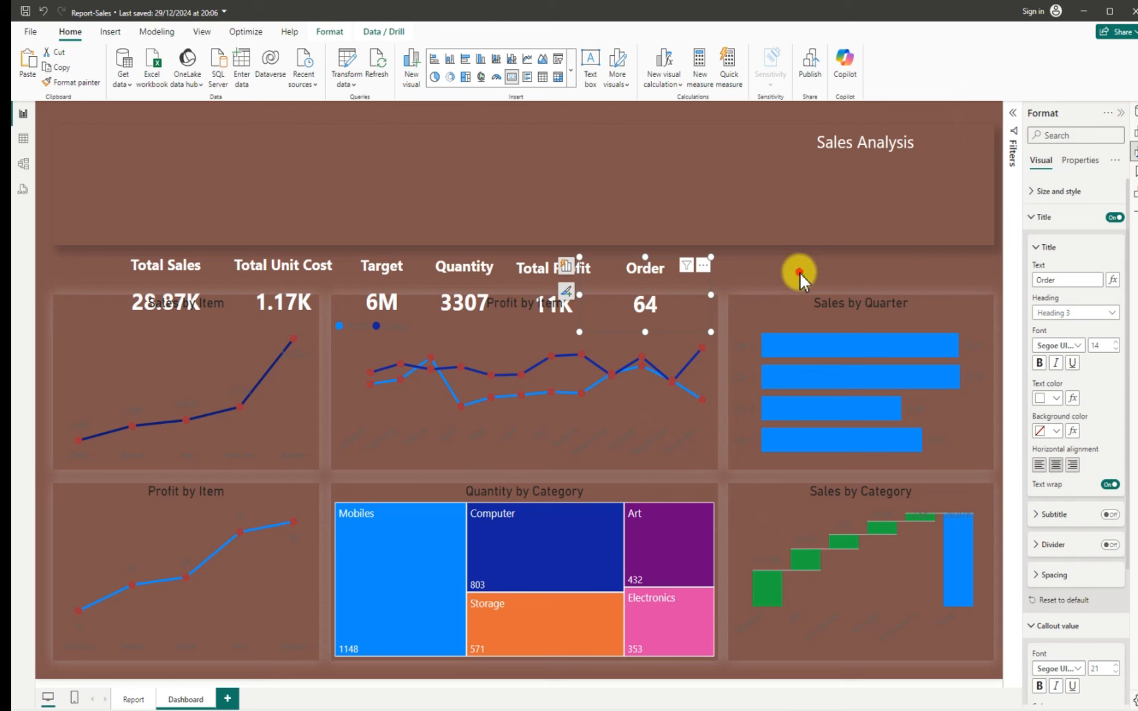
click(792, 264)
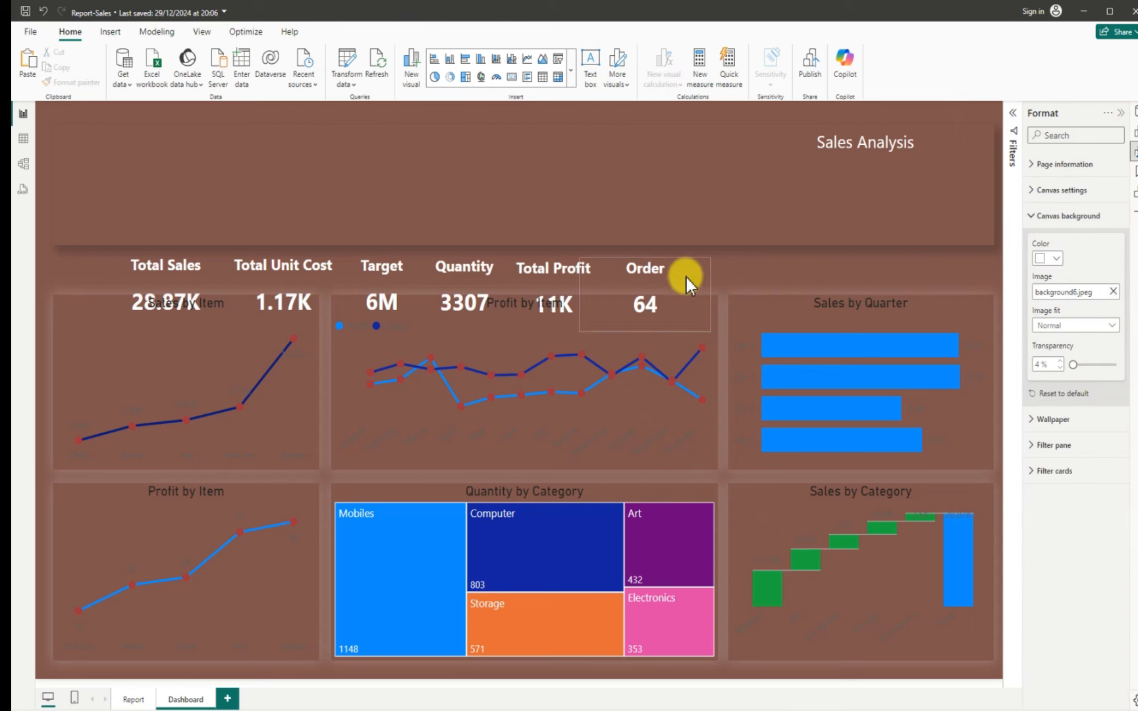
drag(629, 266, 634, 269)
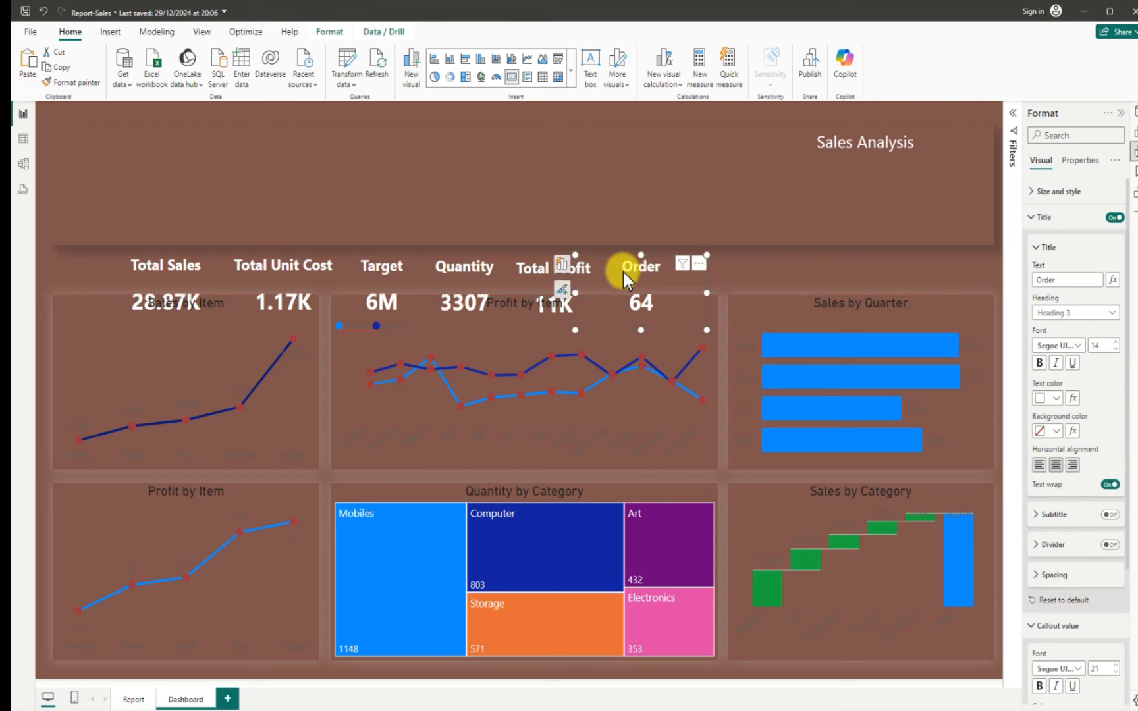
Select all six KPI cards, from Total Sales to Order, and group them
click(118, 265)
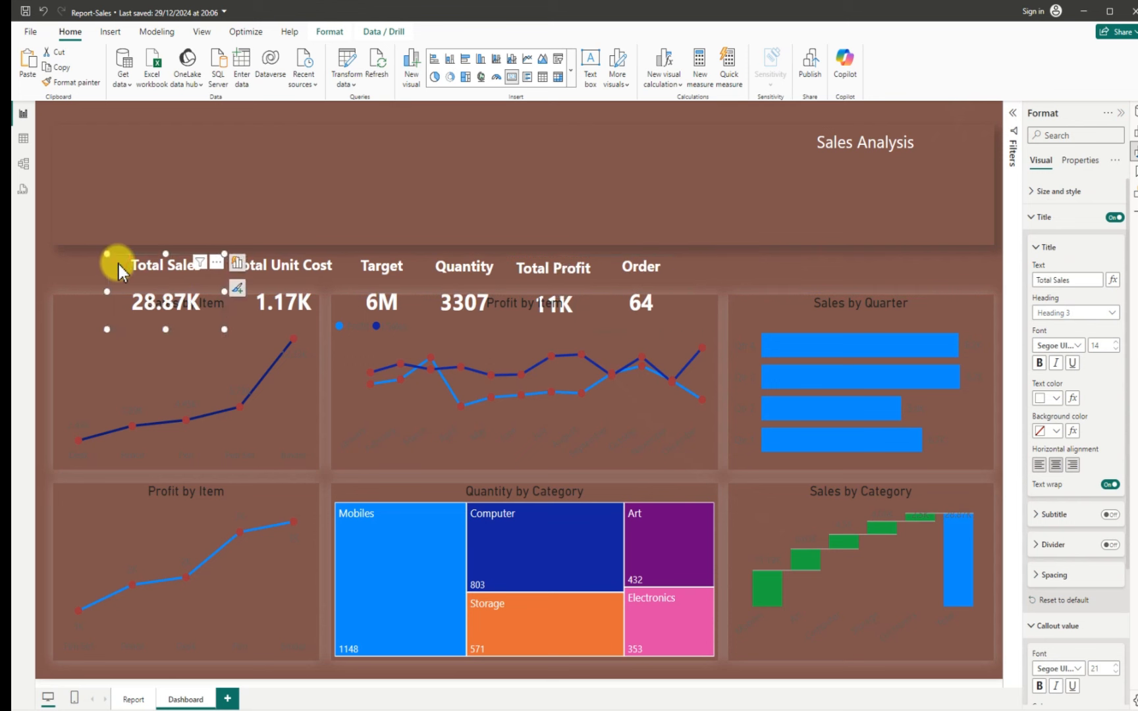
ctrl+click(253, 282)
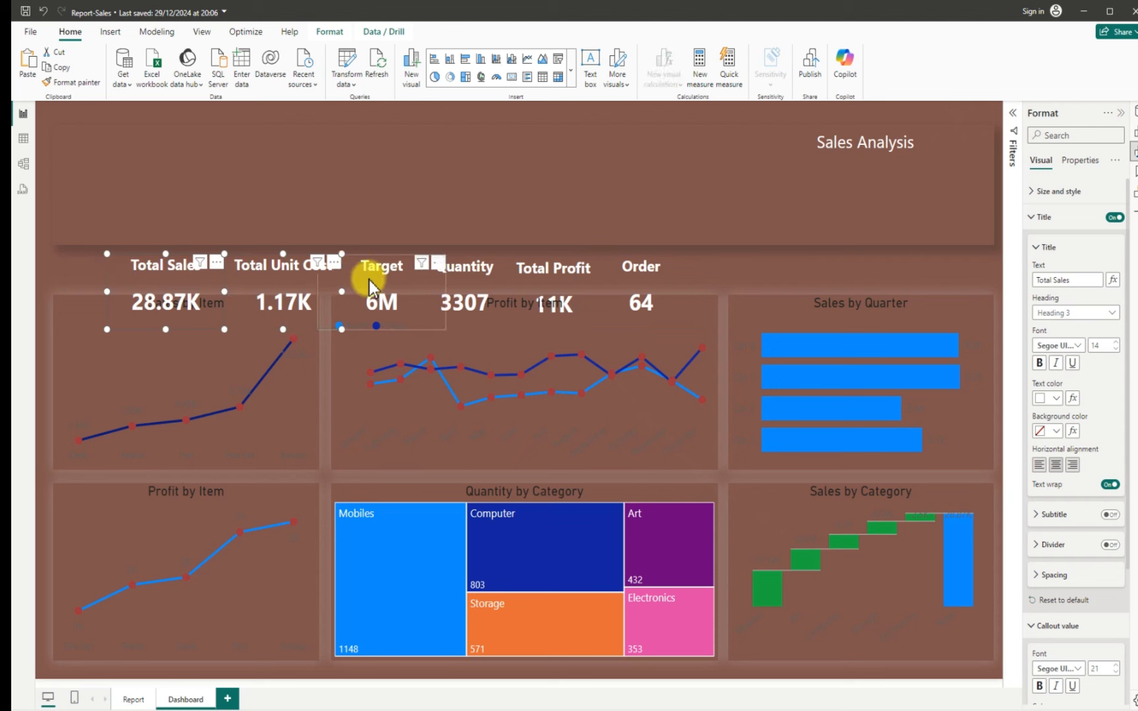
ctrl+click(363, 280)
ctrl+click(495, 275)
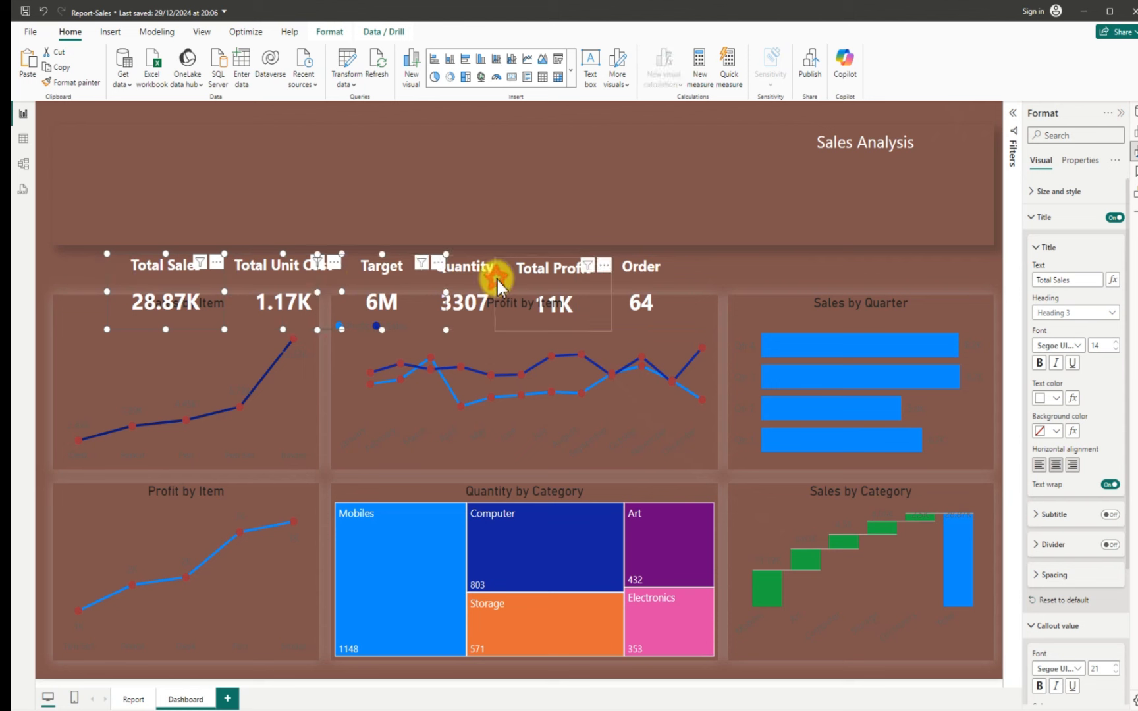
ctrl+click(458, 282)
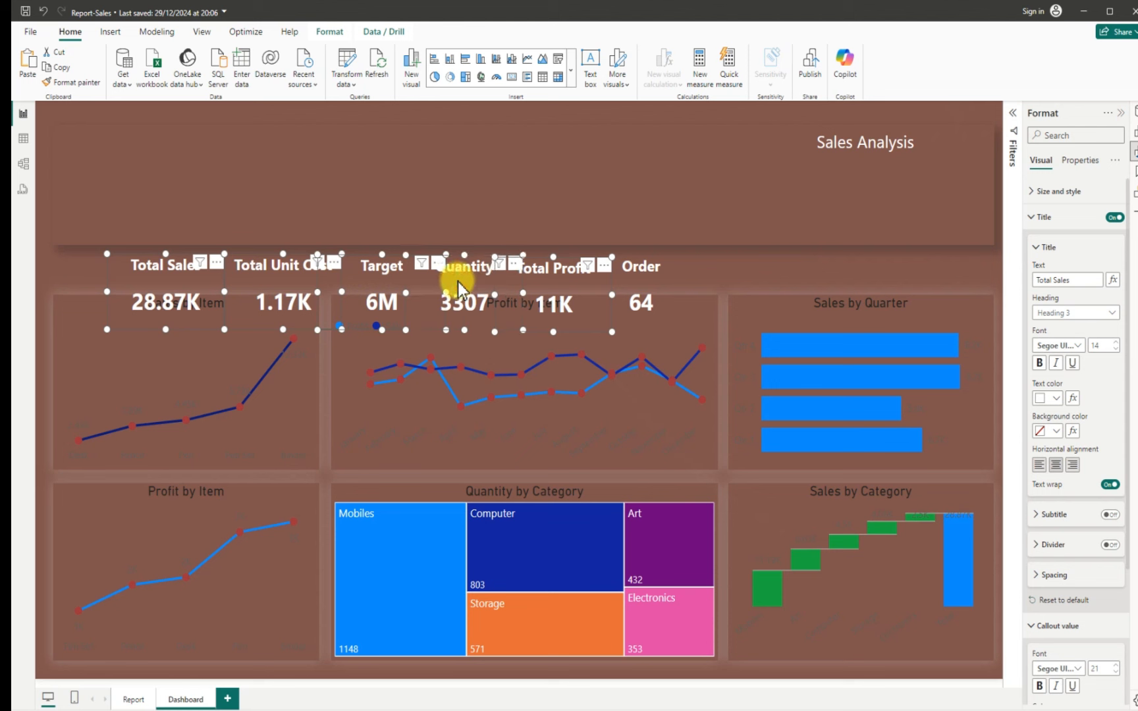
ctrl+click(559, 290)
ctrl+click(560, 290)
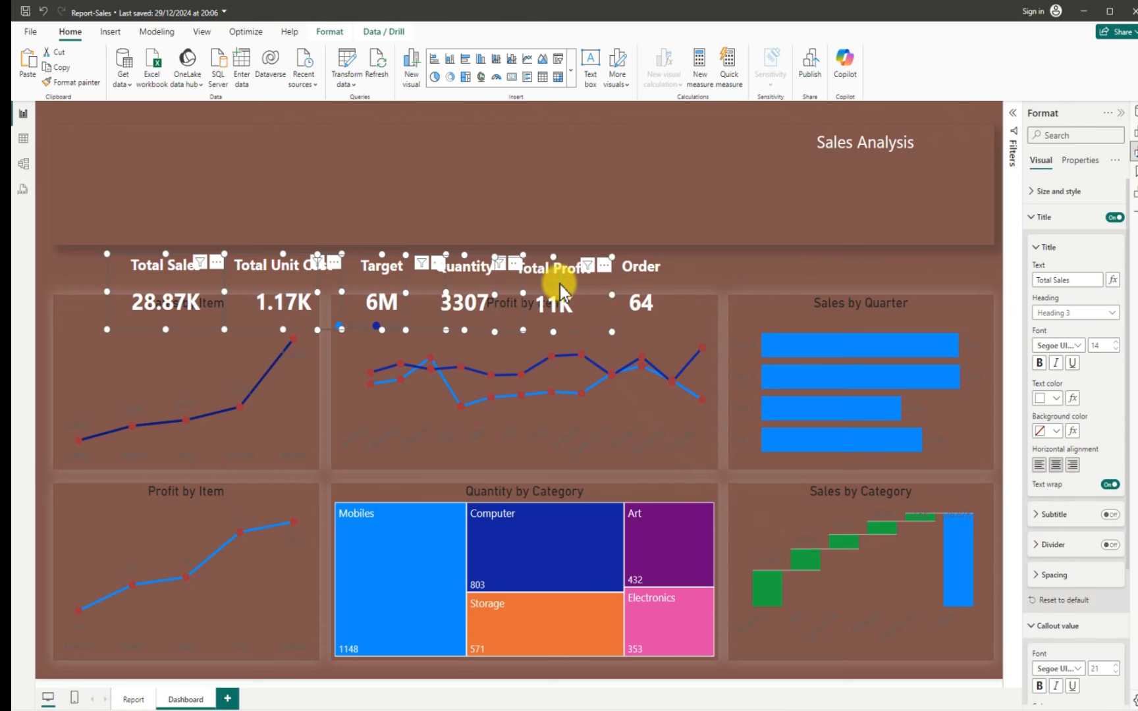
ctrl+click(634, 285)
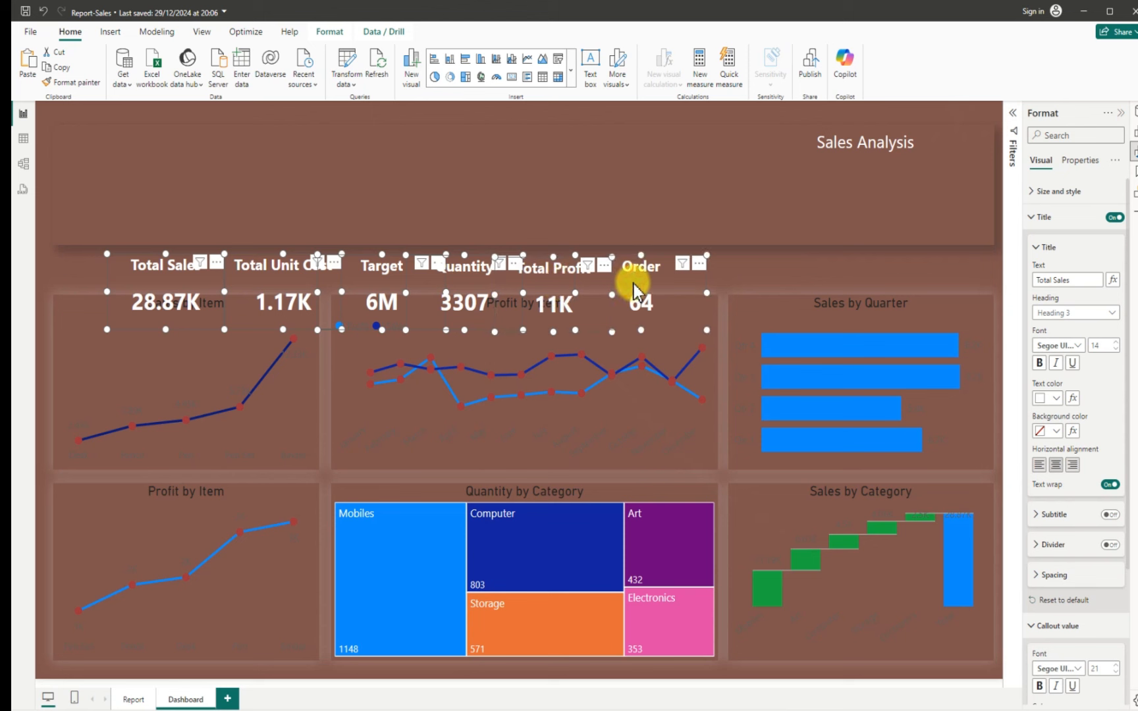
click(329, 34)
click(293, 66)
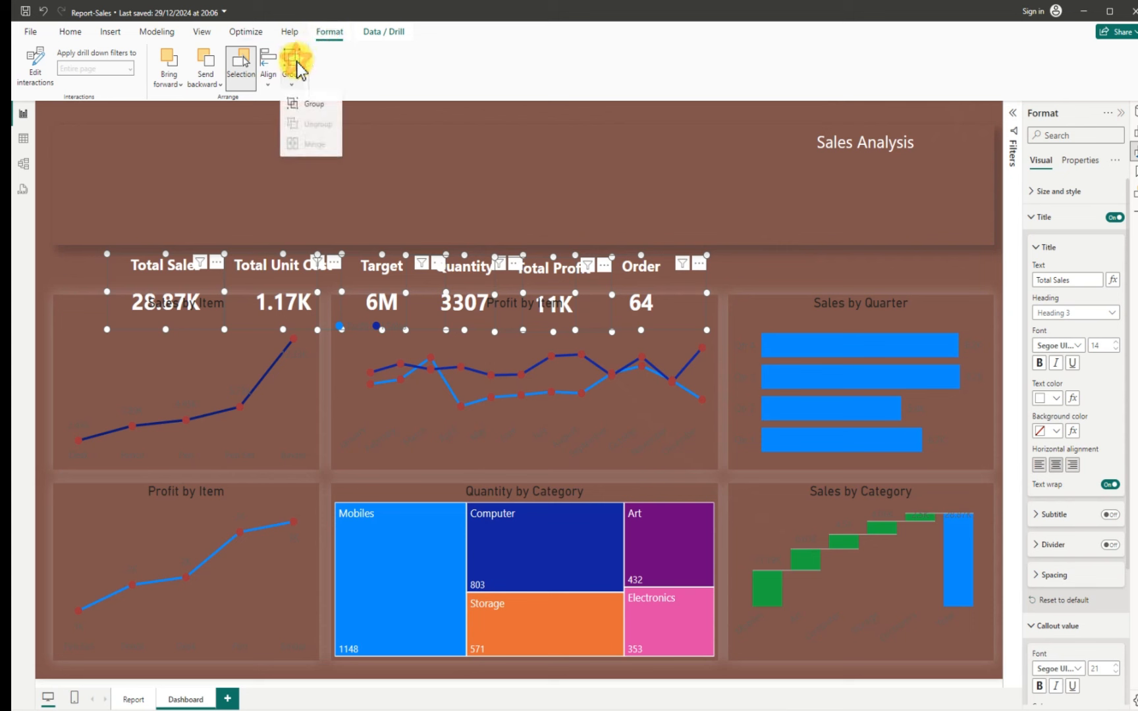
click(314, 108)
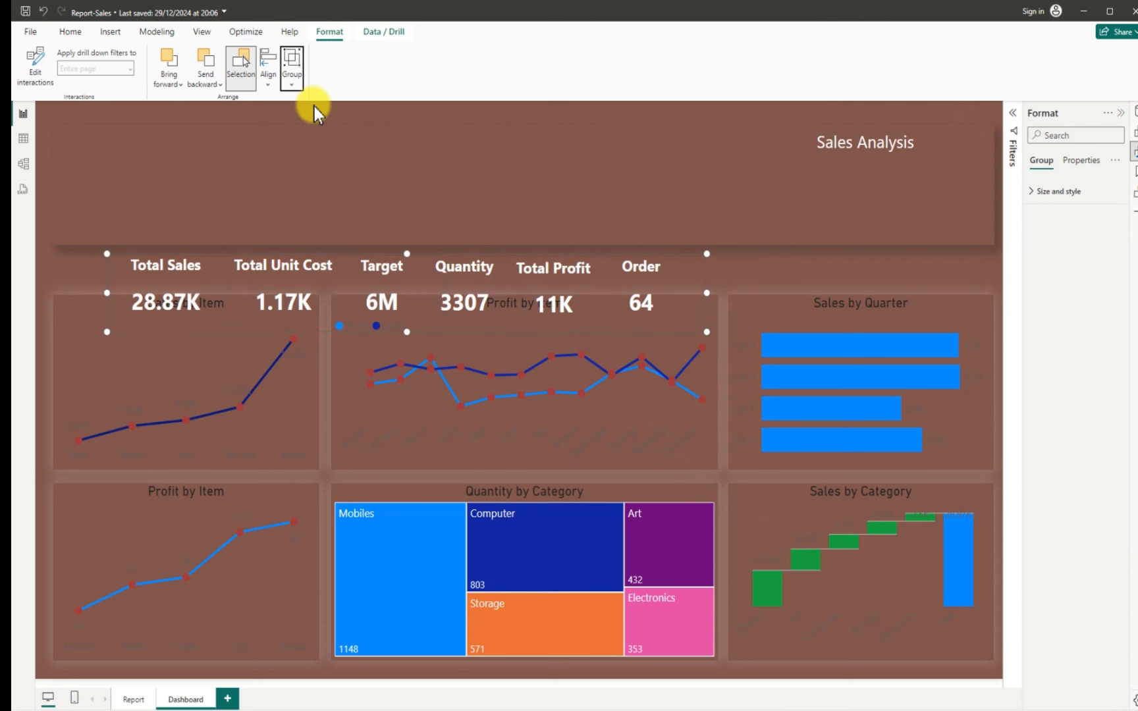
click(849, 275)
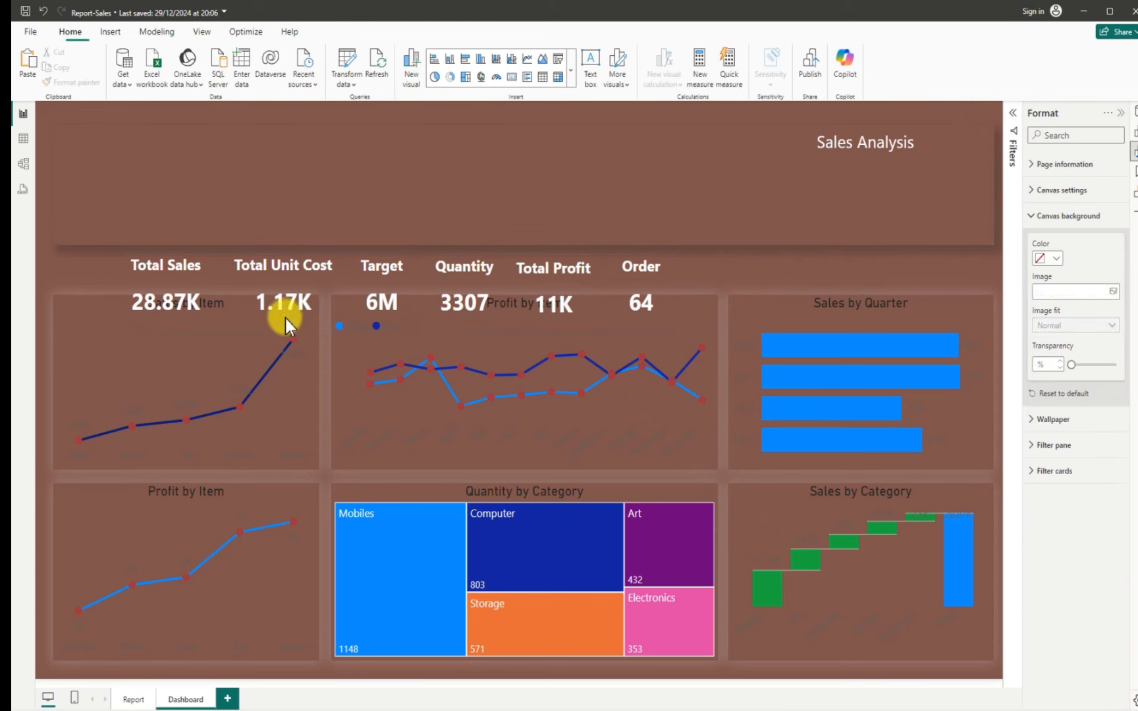
Move the KPI card group up and slightly left into the header rectangle, below the Sales Analysis title
click(129, 279)
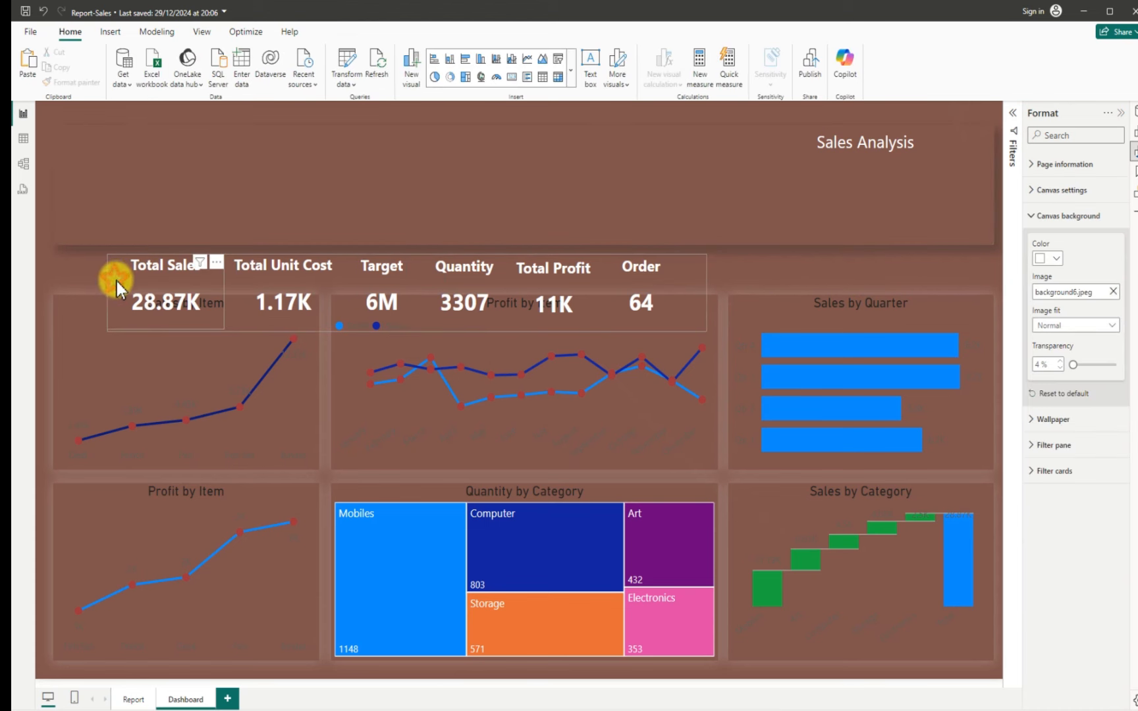
drag(86, 255, 78, 191)
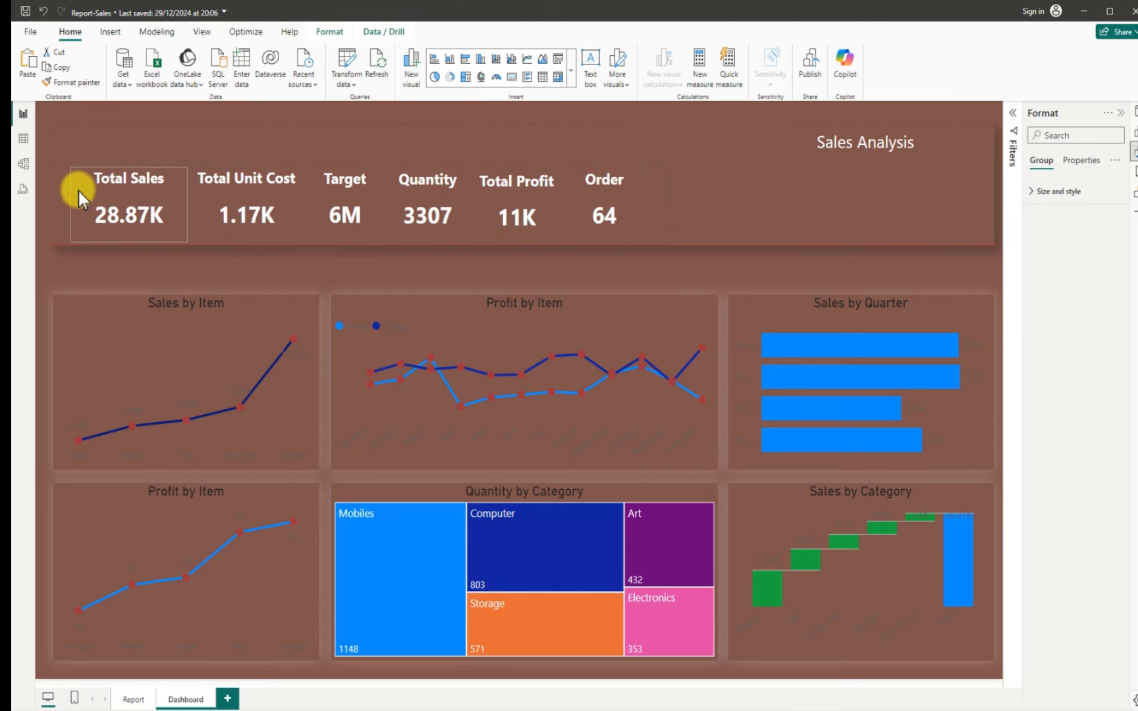
click(978, 262)
click(986, 272)
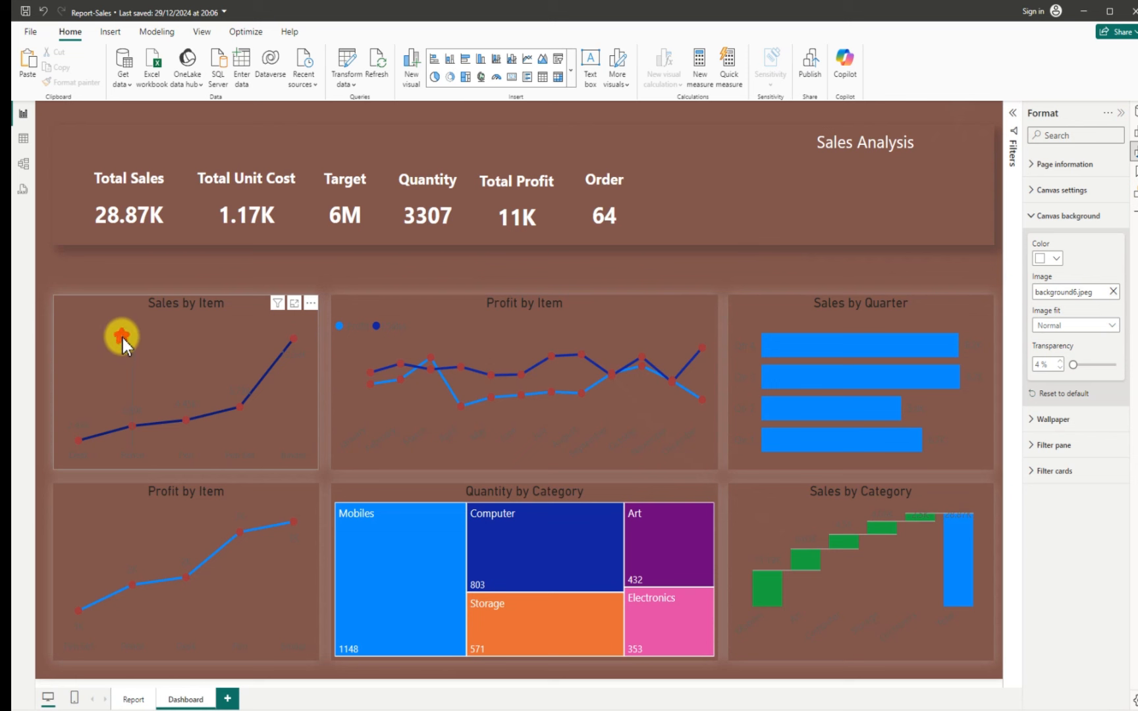
Set the title text color of the Sales by Item line chart to white
click(122, 337)
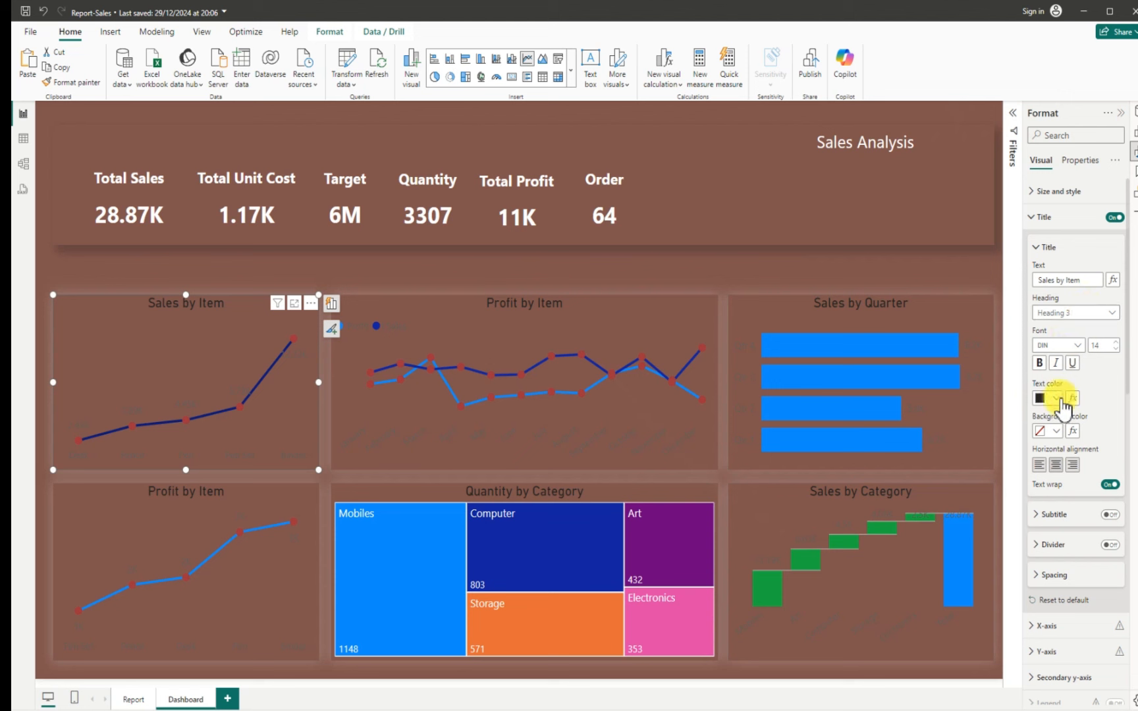
click(1059, 399)
click(970, 443)
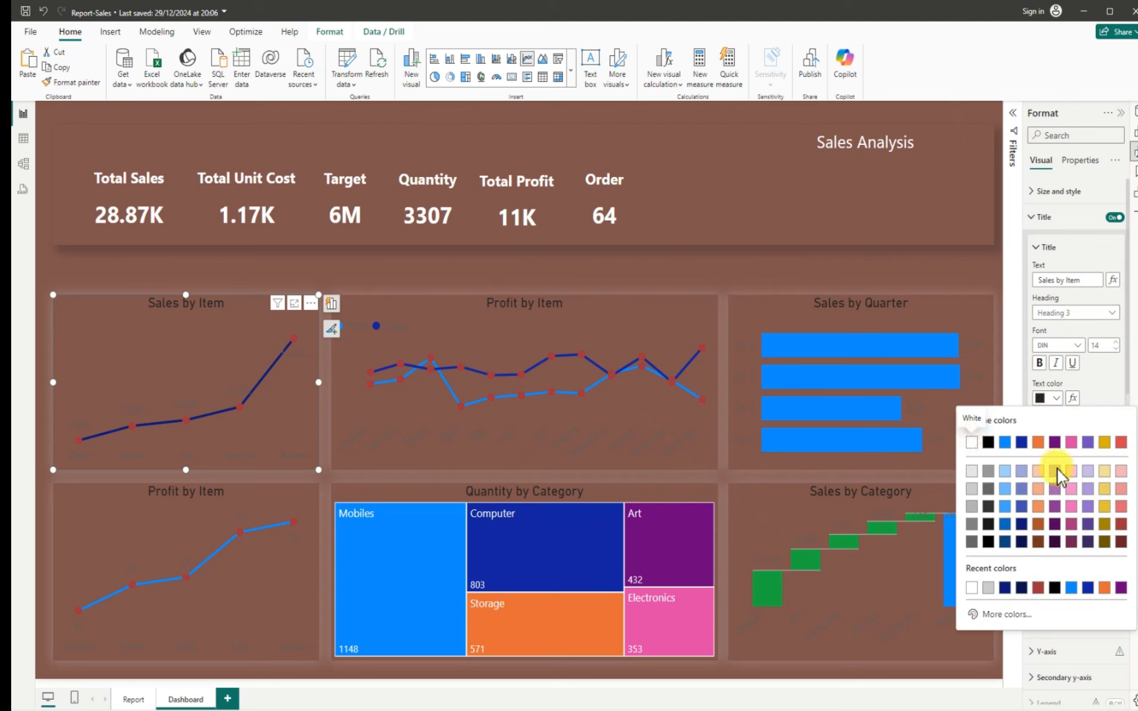
Set the X-axis value color of the Sales by Item line chart to white
scroll(1070, 469, down, 5)
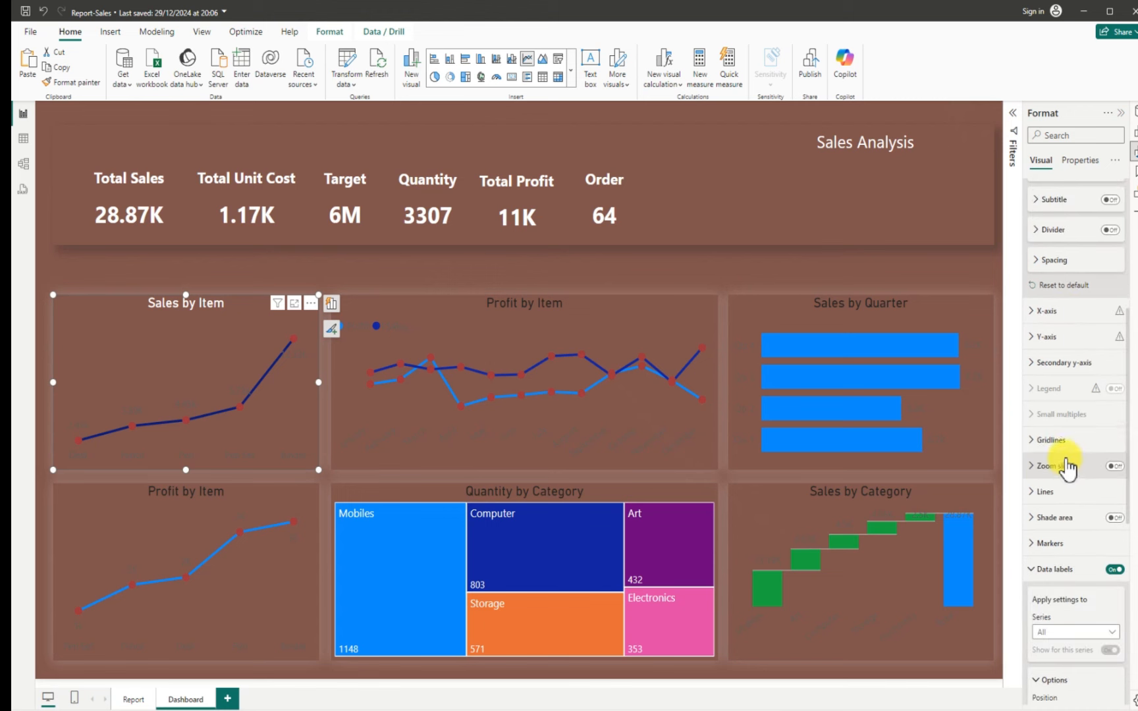
click(1031, 316)
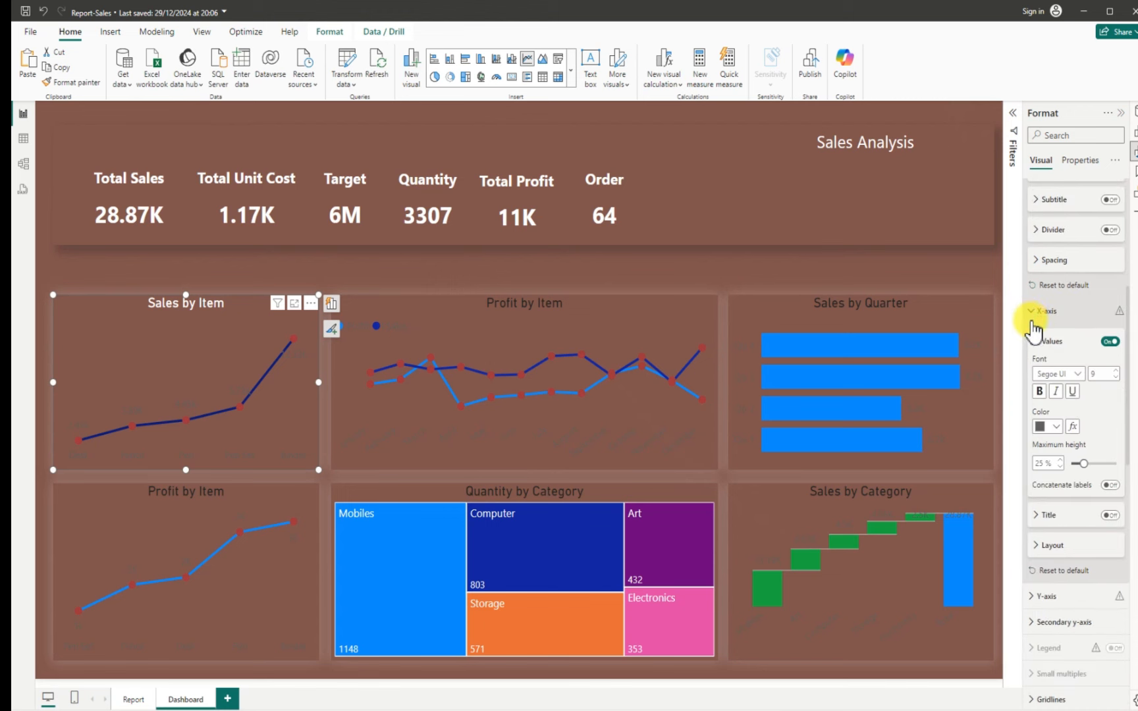
click(1050, 426)
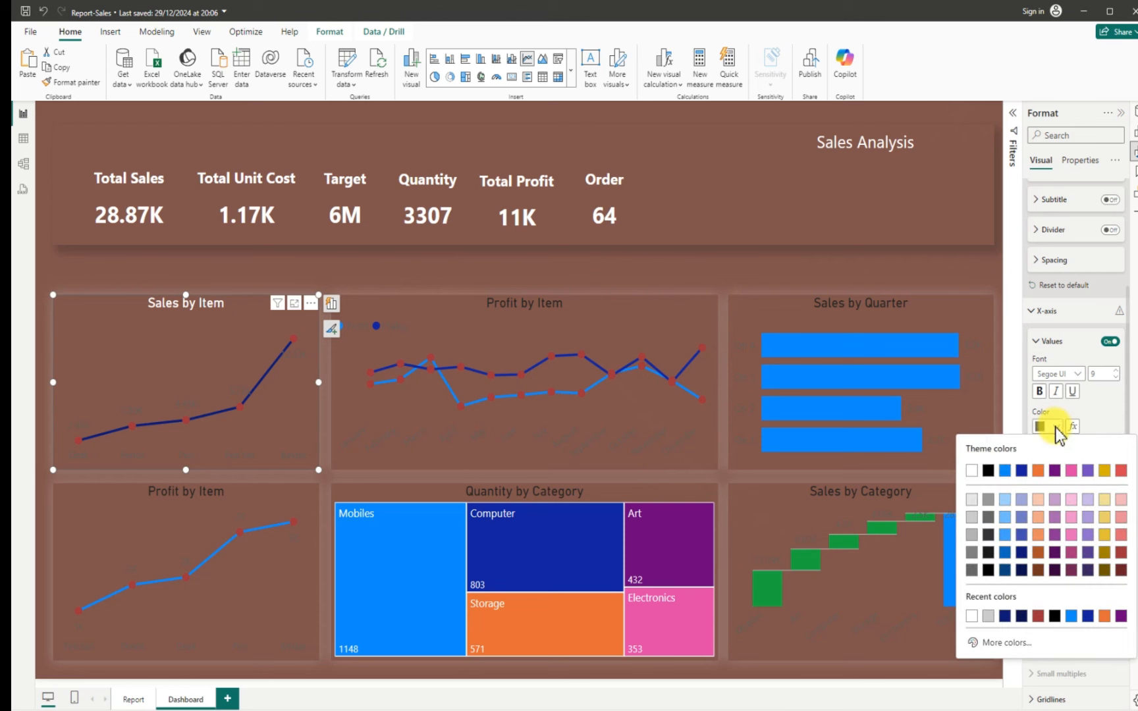
click(971, 470)
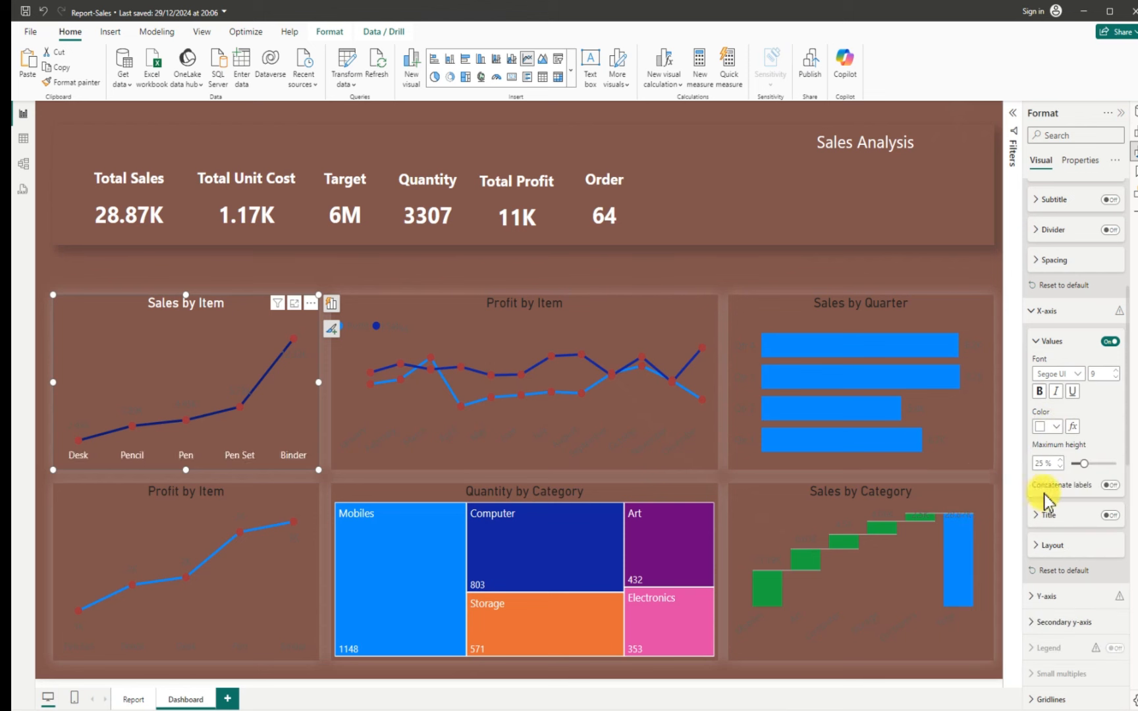
Set the data label value color of the Sales by Item line chart to white
scroll(1052, 504, down, 4)
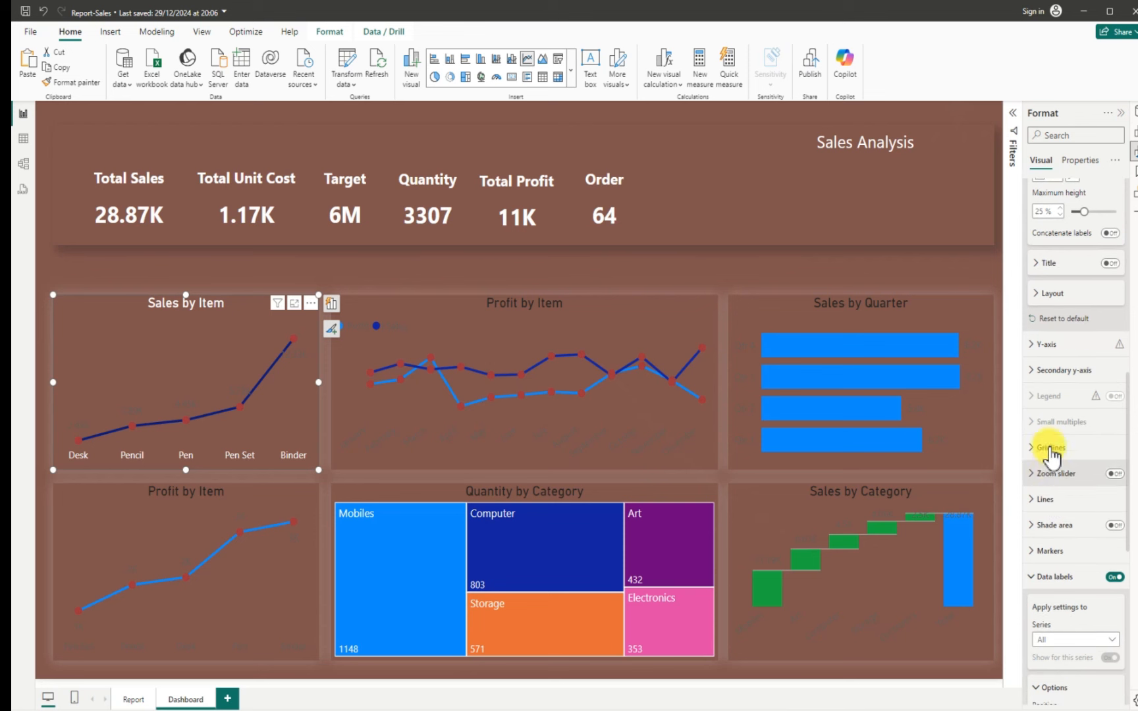
click(1040, 348)
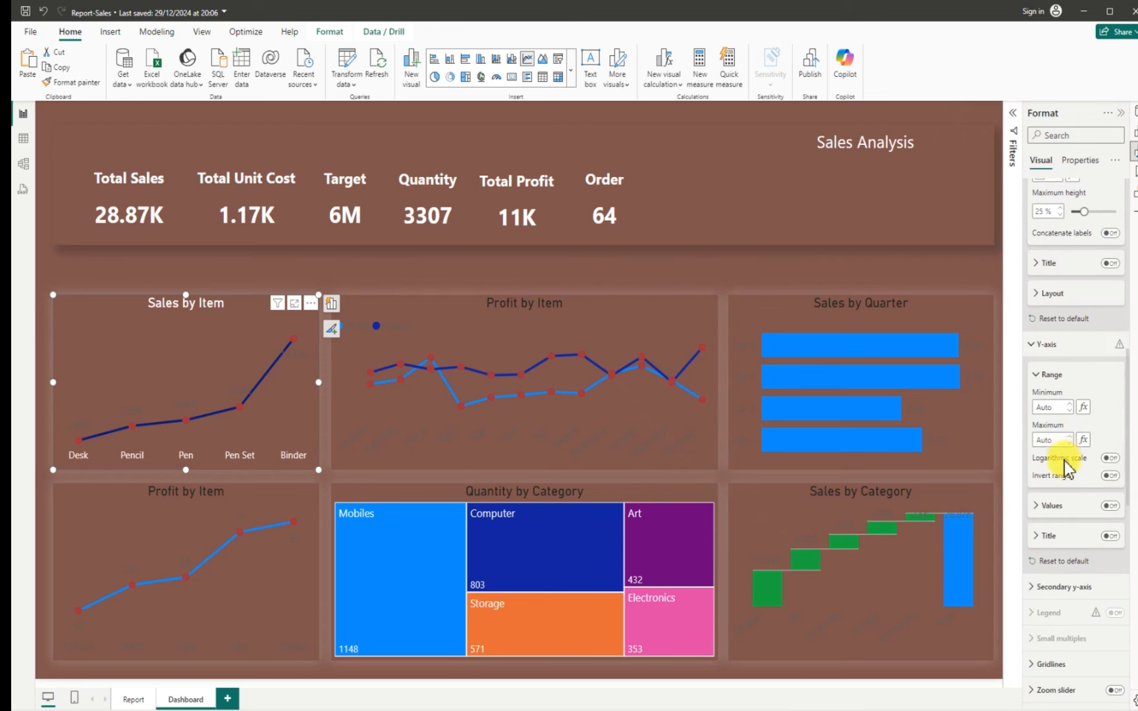
scroll(1061, 462, down, 3)
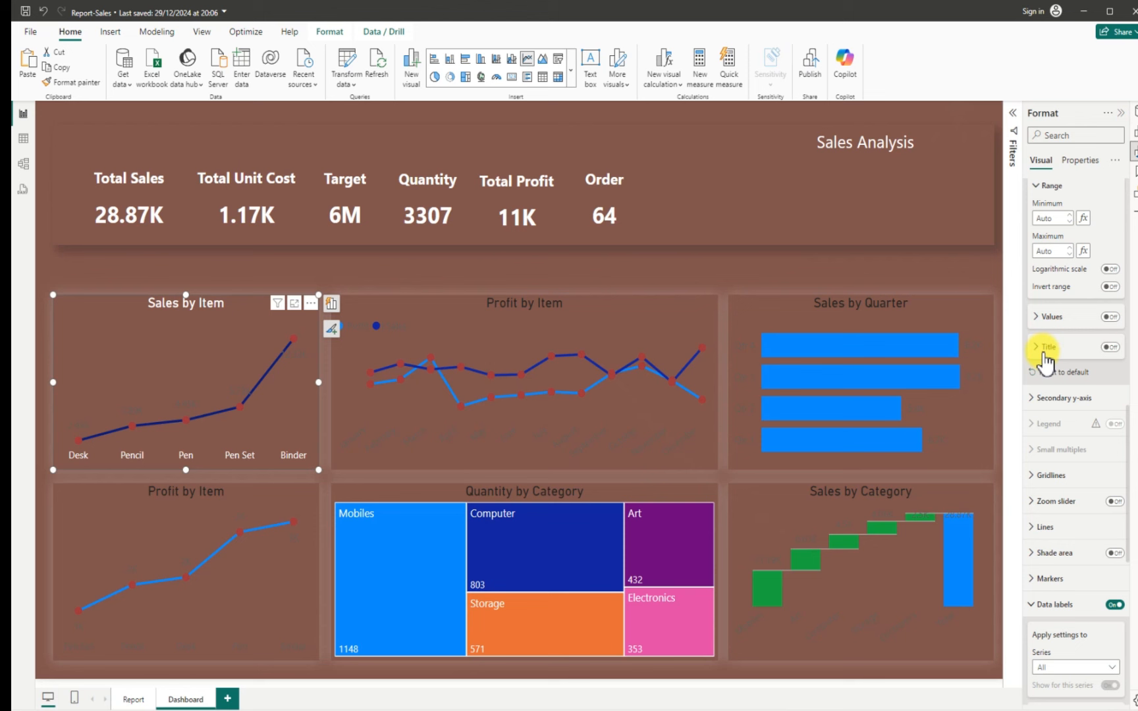
scroll(1041, 363, down, 7)
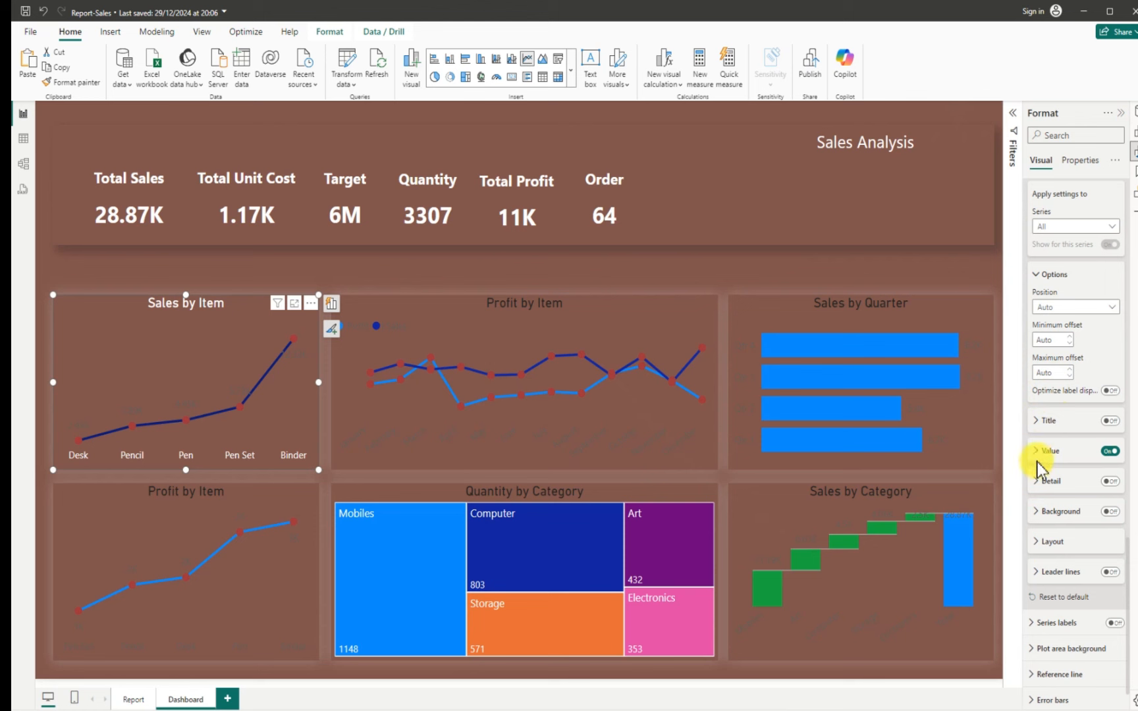
click(1038, 453)
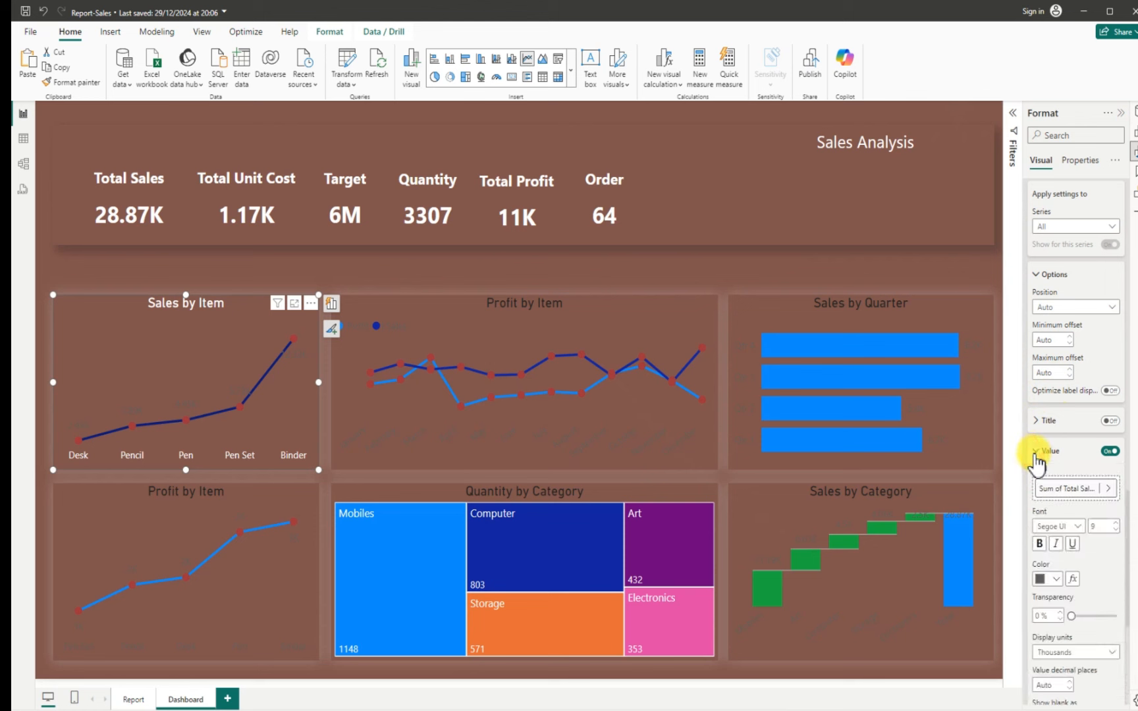
click(1047, 579)
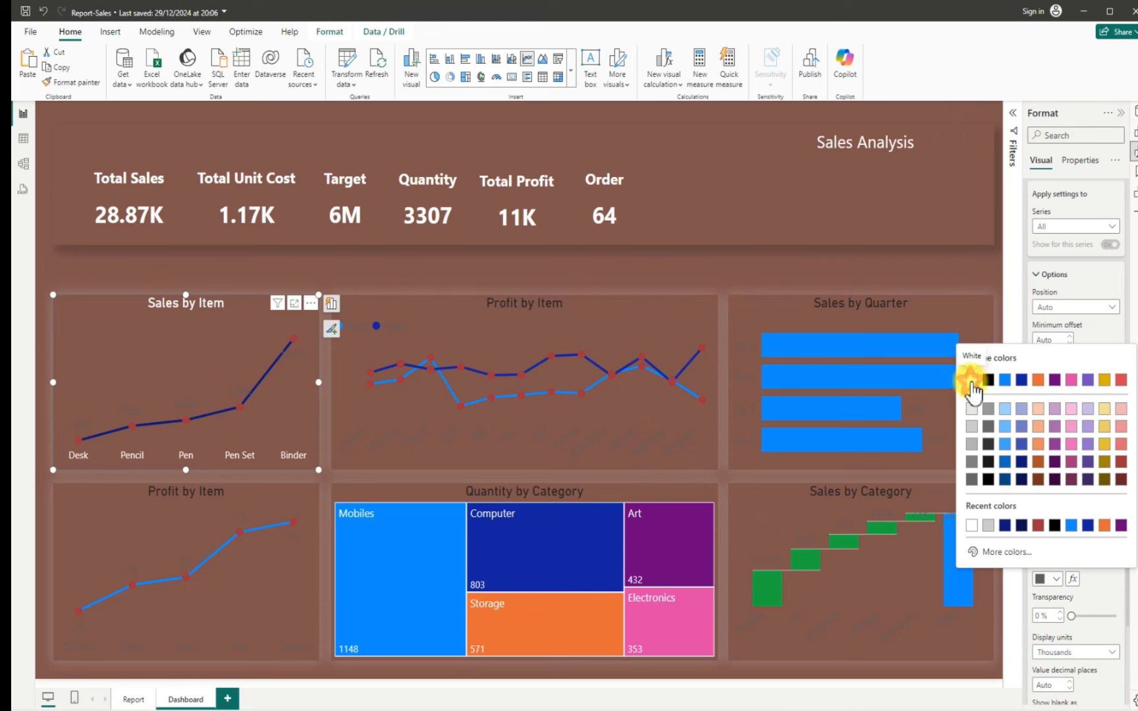
click(972, 381)
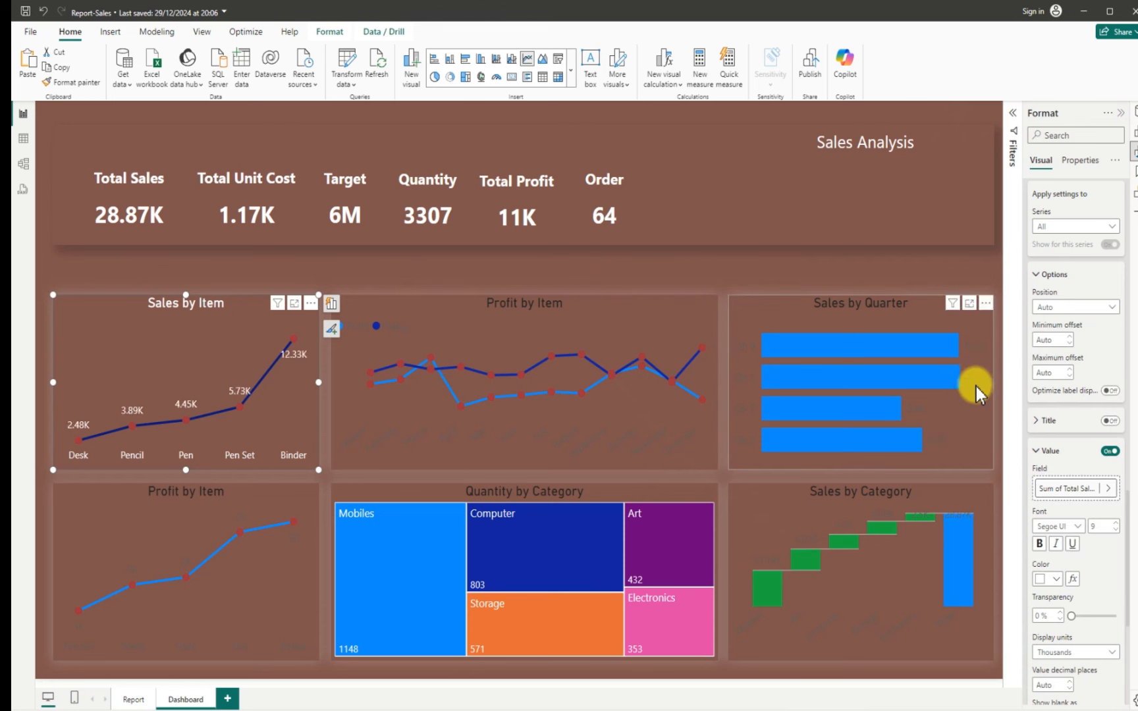
Move the Sales by Item chart up so it sits just below the header rectangle
scroll(1047, 367, up, 5)
scroll(1046, 367, up, 10)
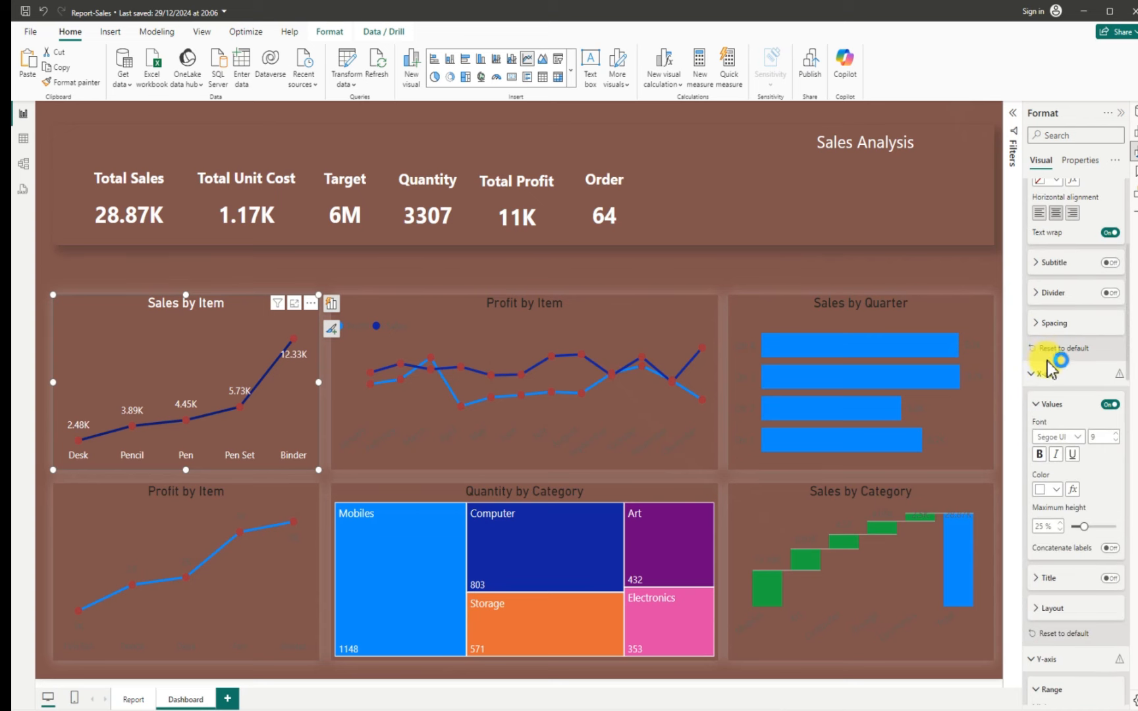
scroll(1074, 407, up, 1)
scroll(1073, 407, up, 5)
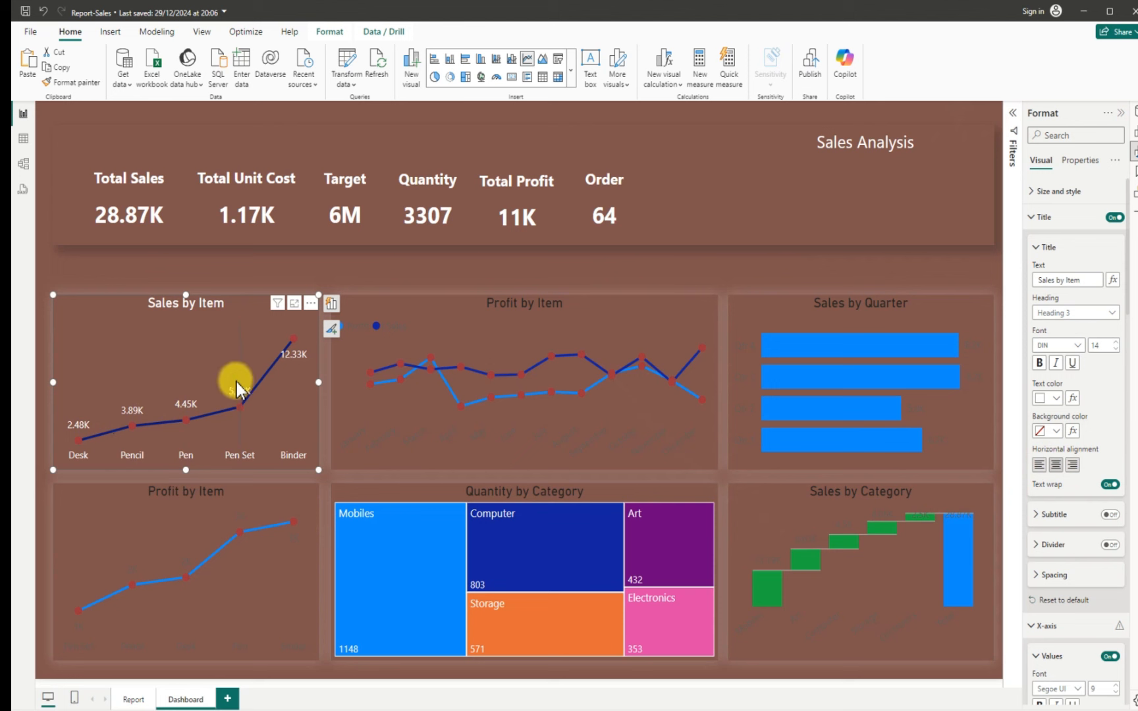
mouse_move(240, 385)
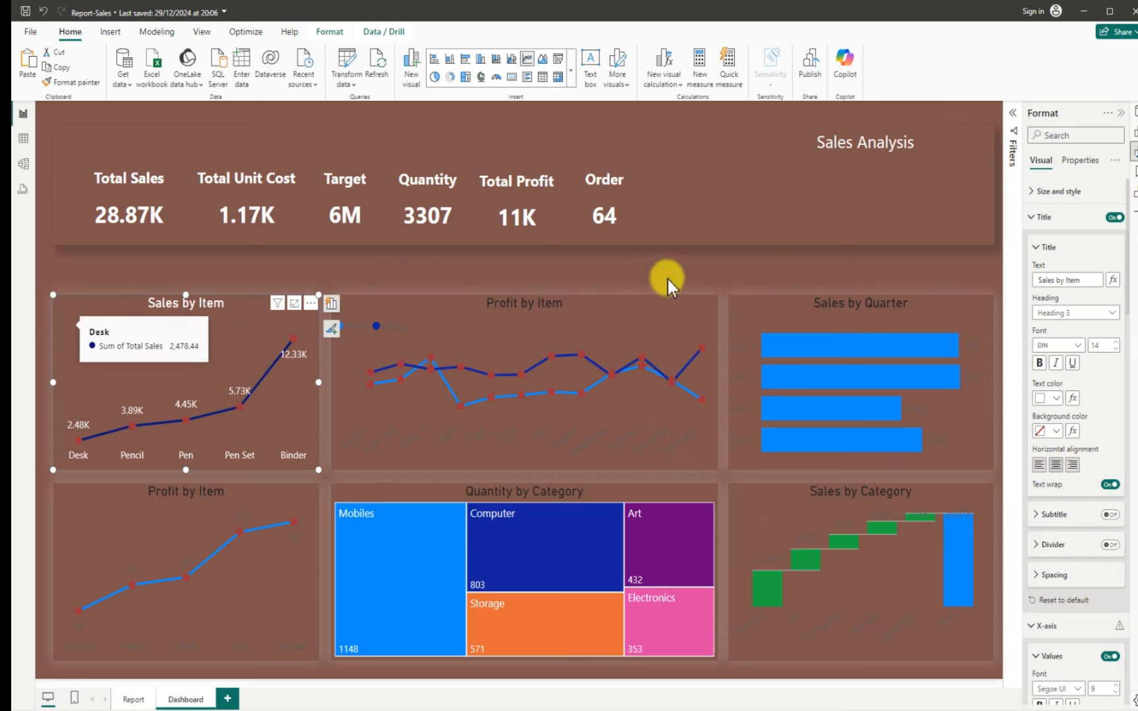
click(735, 267)
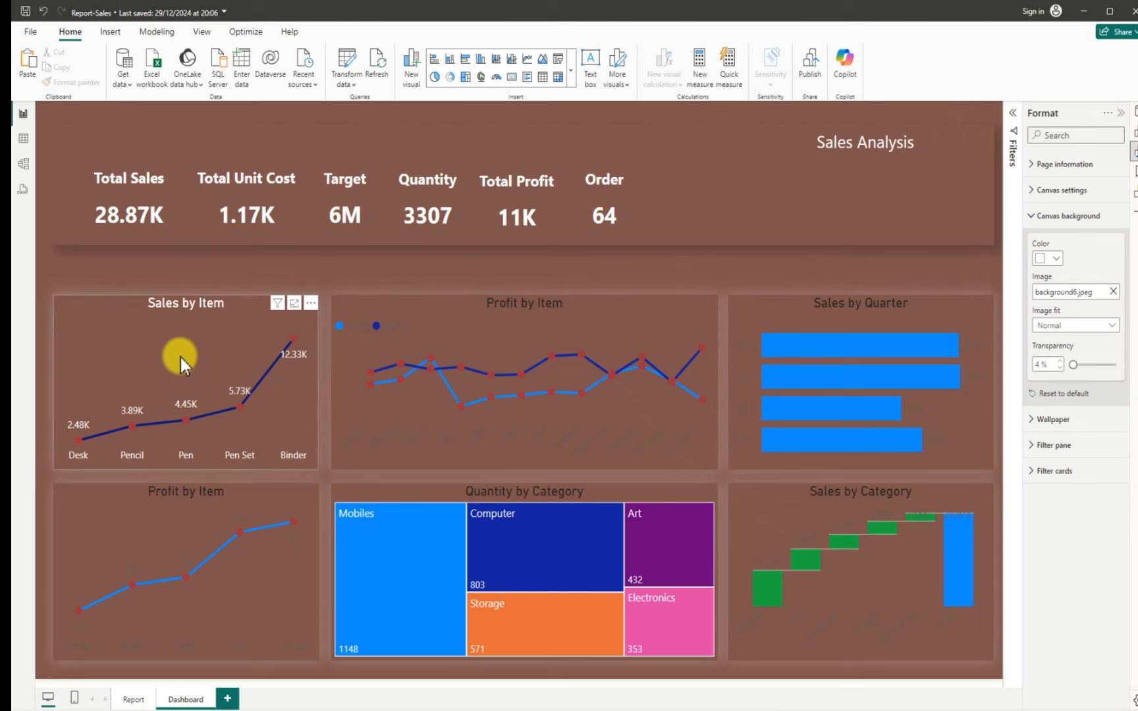
mouse_move(145, 353)
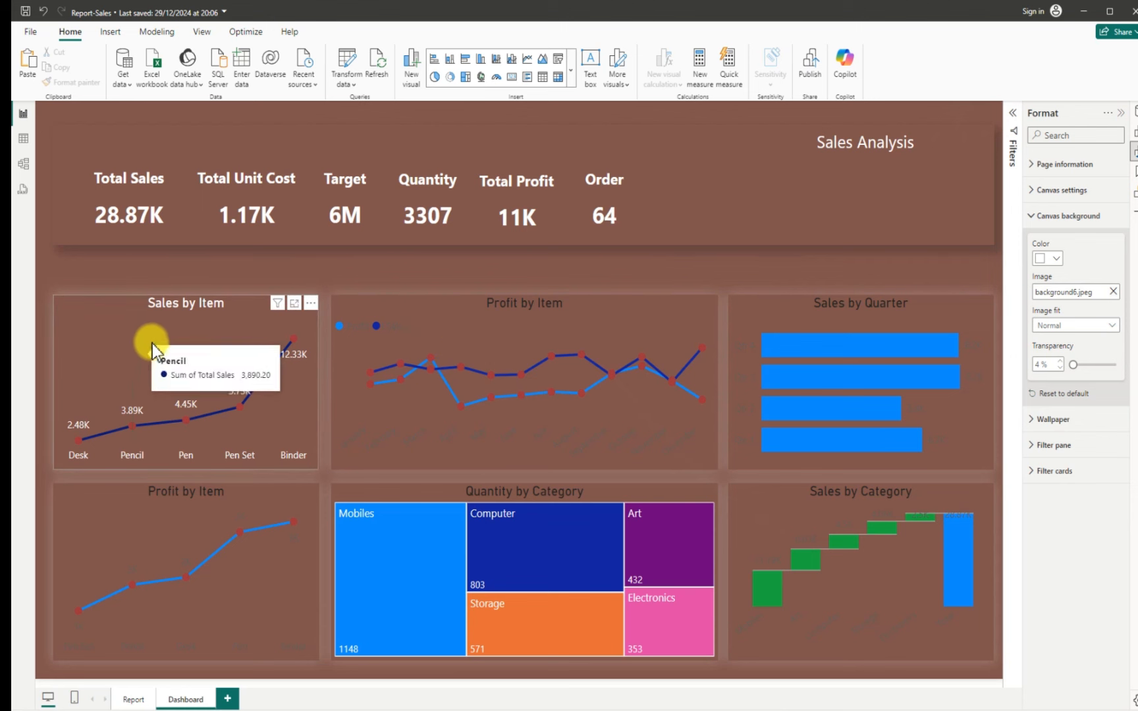
drag(152, 344, 279, 402)
drag(184, 385, 139, 329)
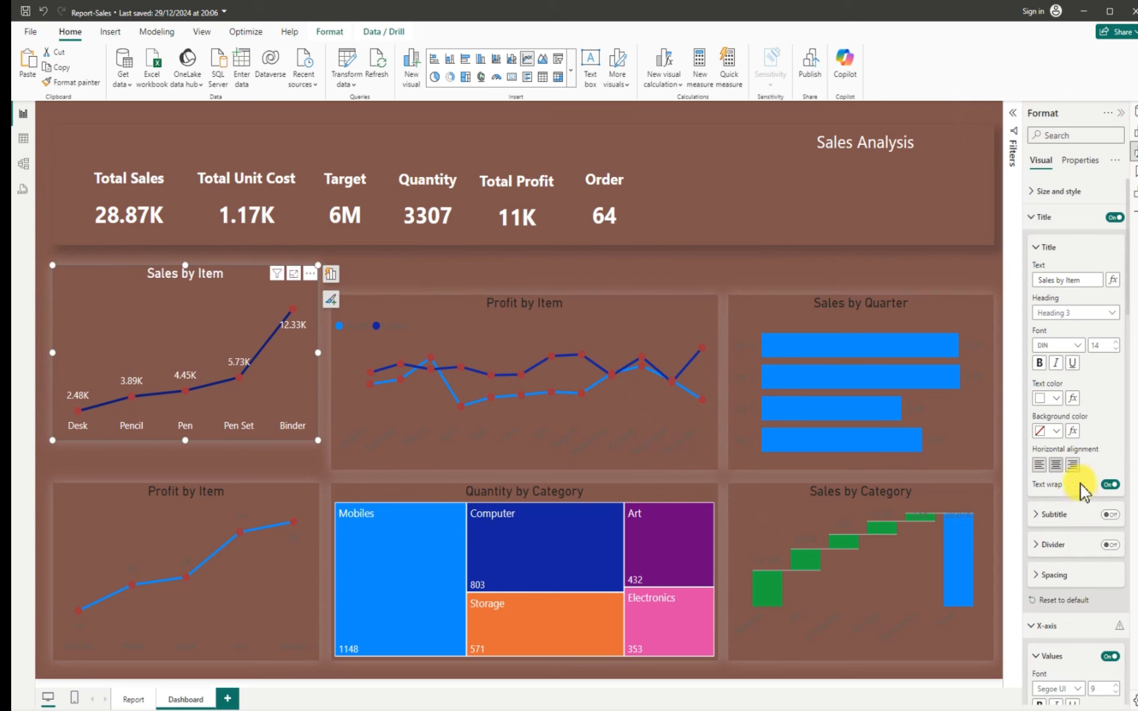
Set the shadow position of the Sales by Item chart to Custom
click(1034, 193)
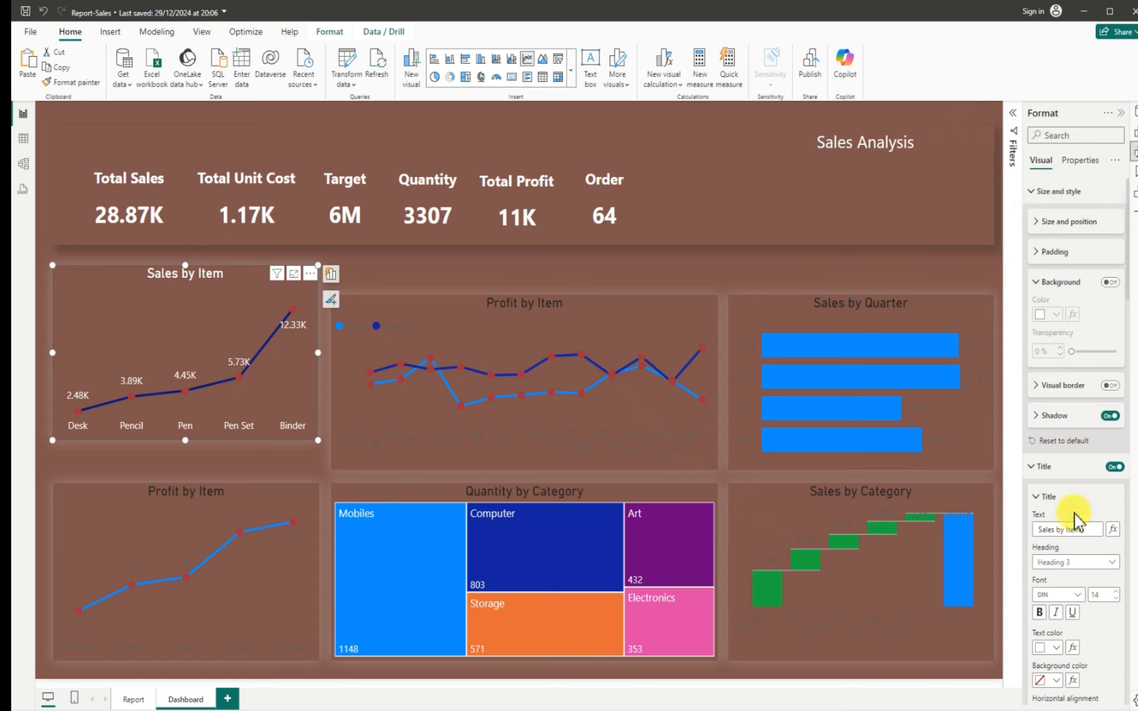
click(1036, 418)
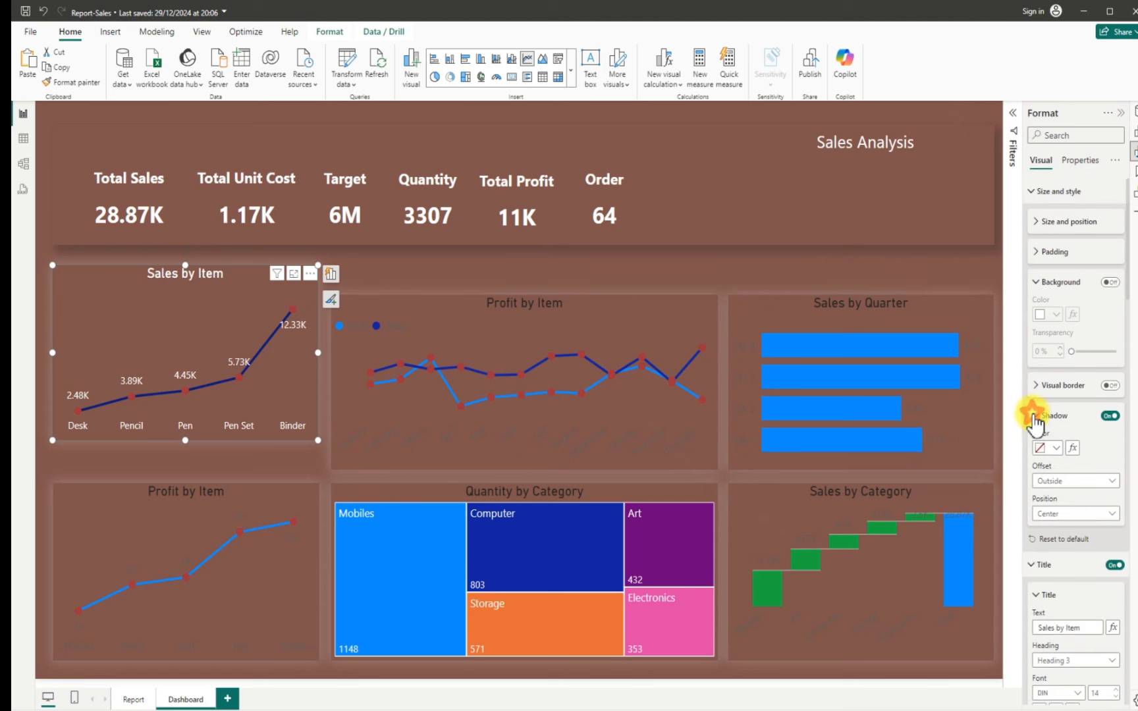
click(1065, 518)
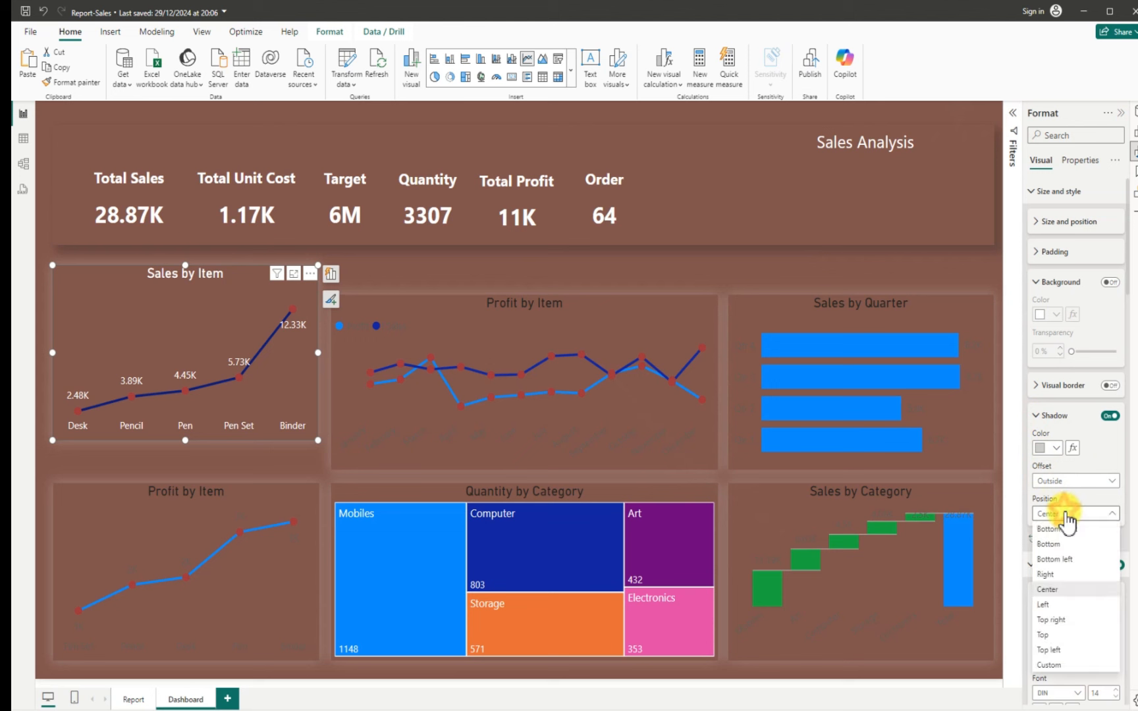
click(1054, 665)
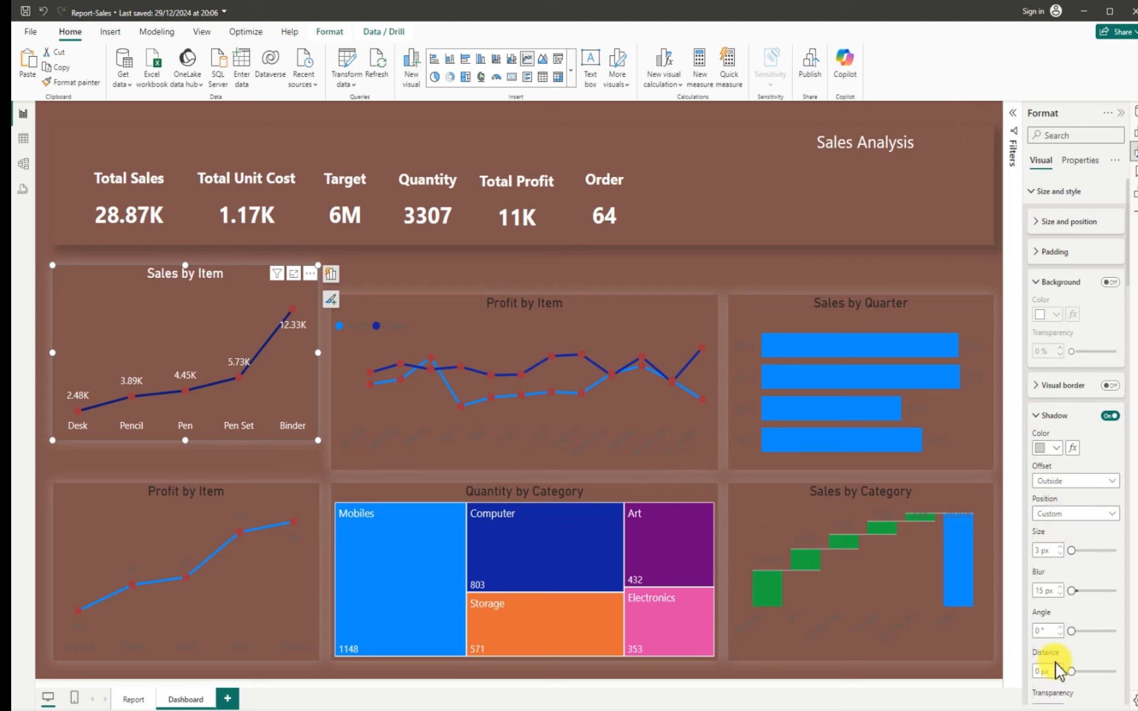
click(924, 264)
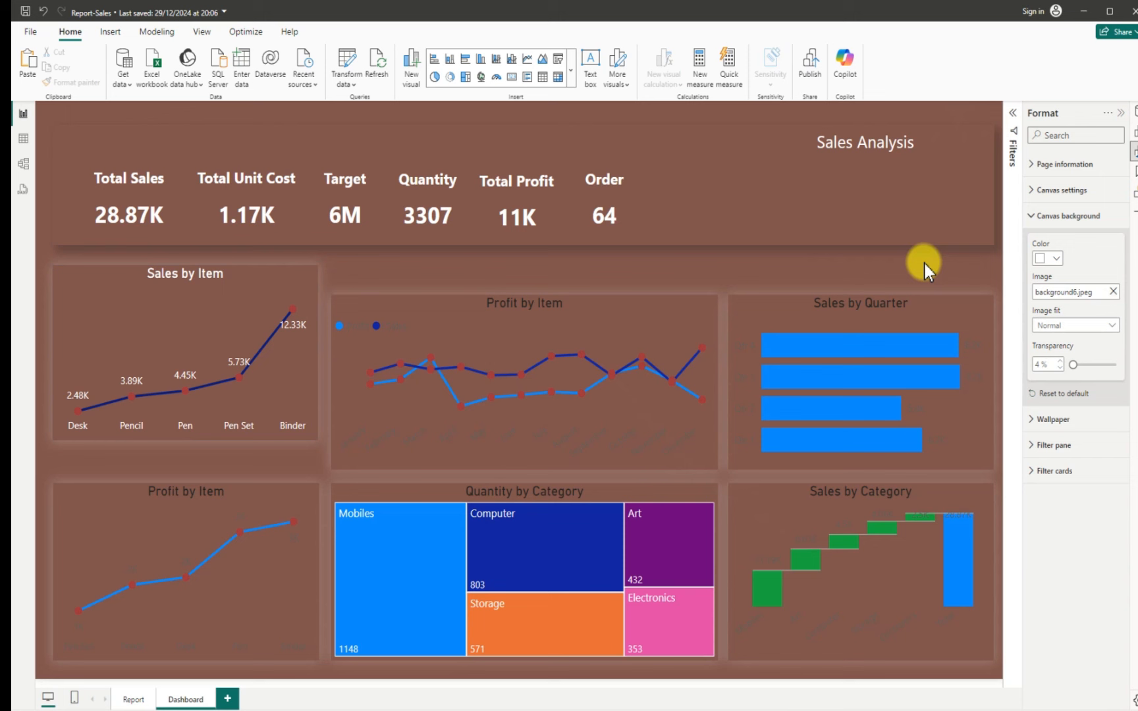
Check the shadow settings of the Sales by Item chart on the Report page, and return to the Dashboard page
click(137, 700)
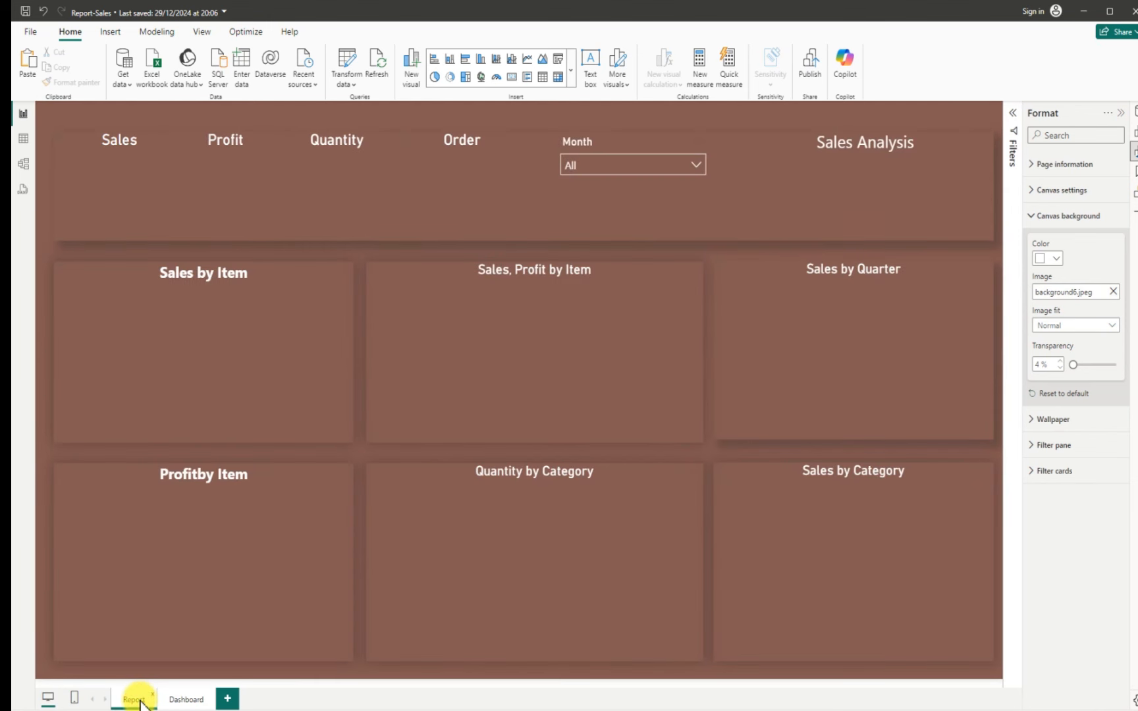
click(86, 284)
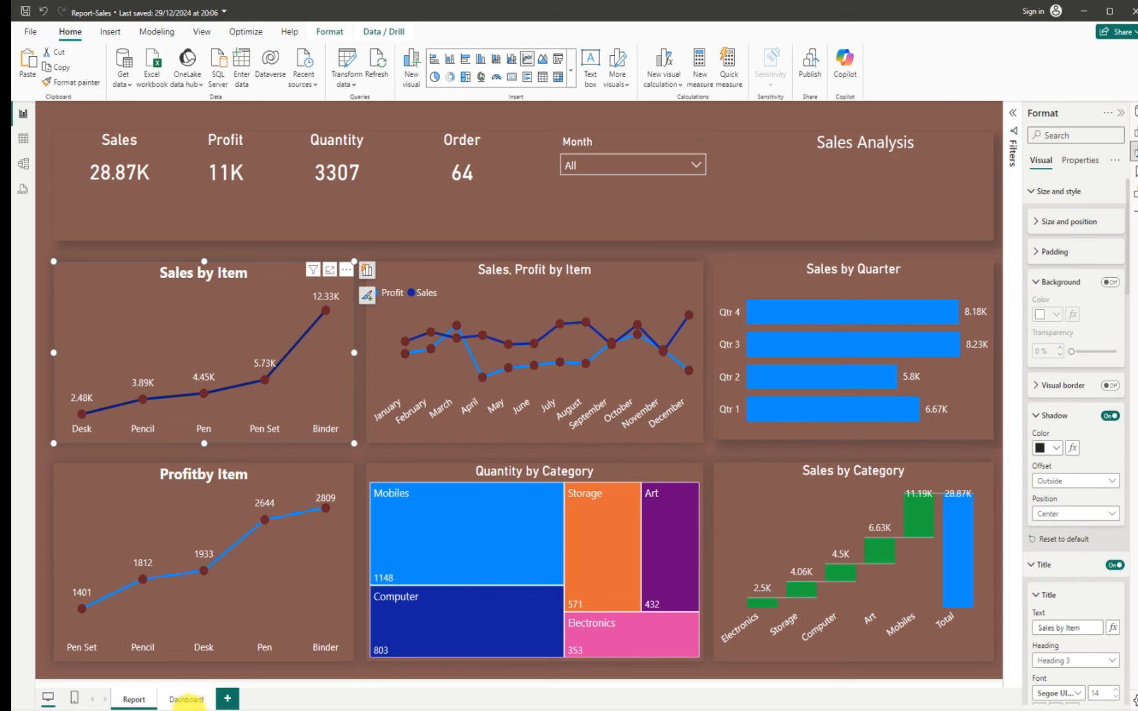
click(177, 703)
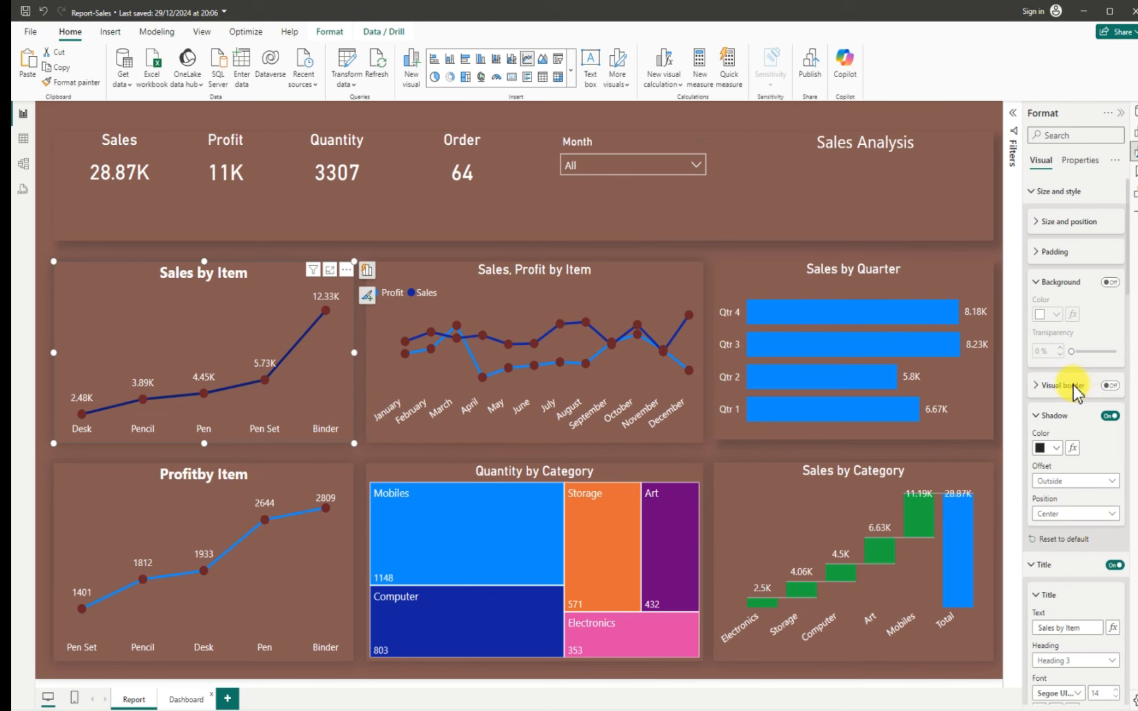
click(186, 699)
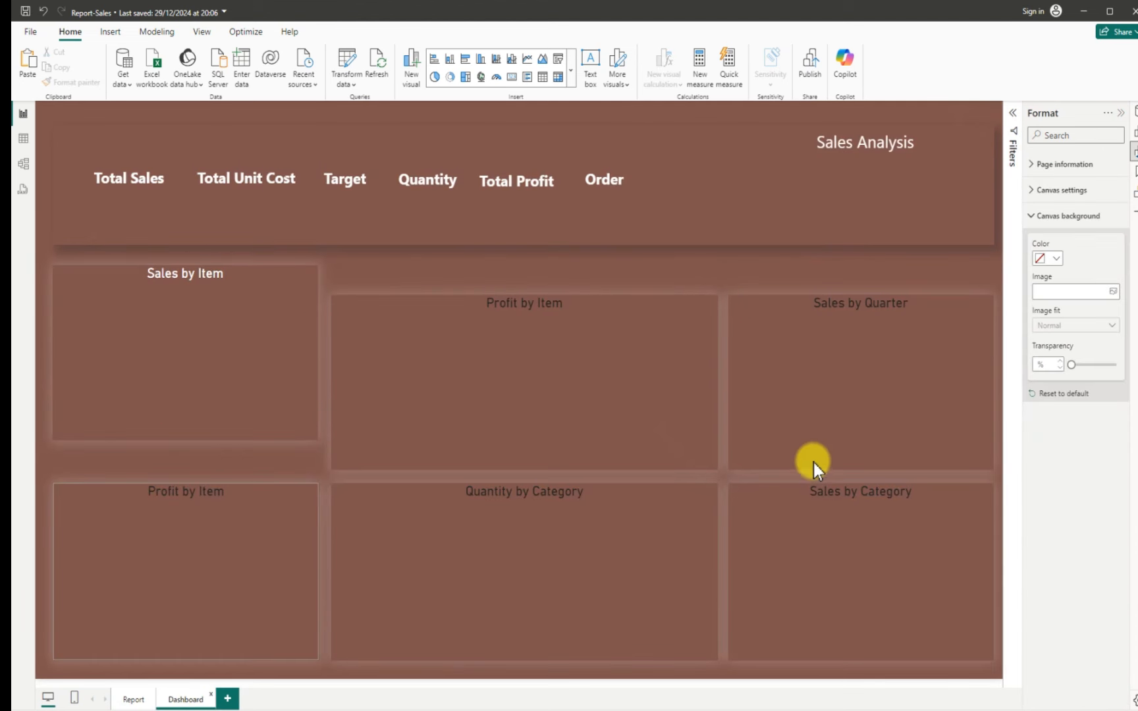
Set the shadow color of the Dashboard's Sales by Item chart to dark gray, keeping its position Custom
click(110, 314)
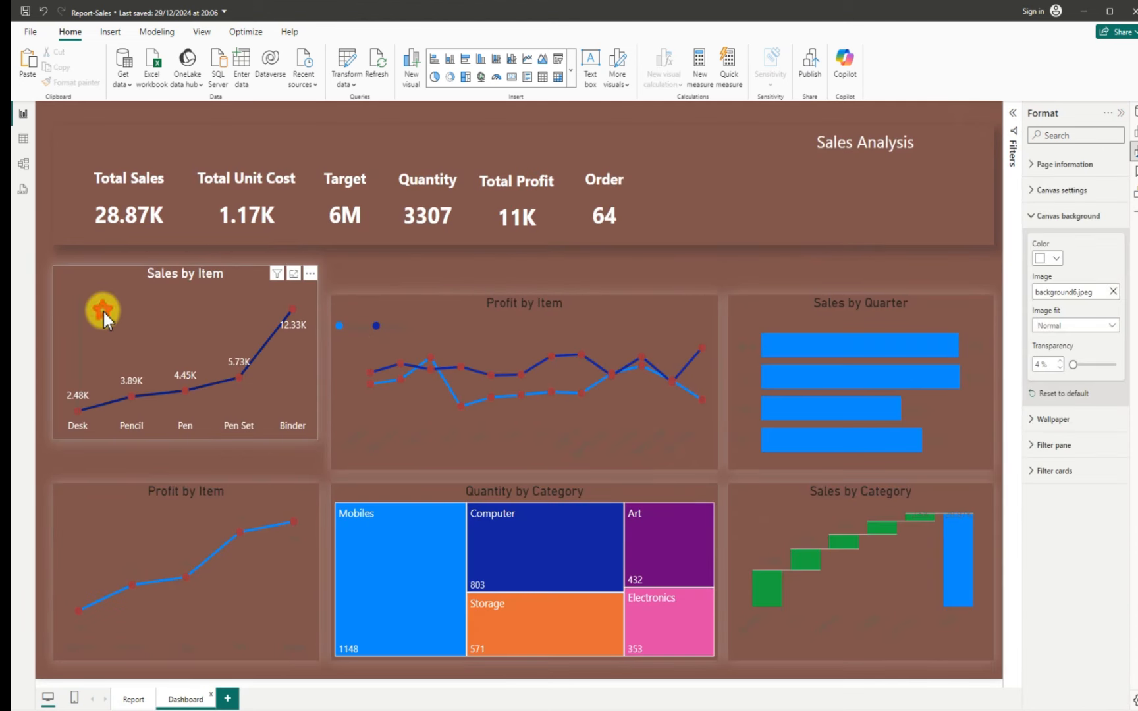
click(100, 312)
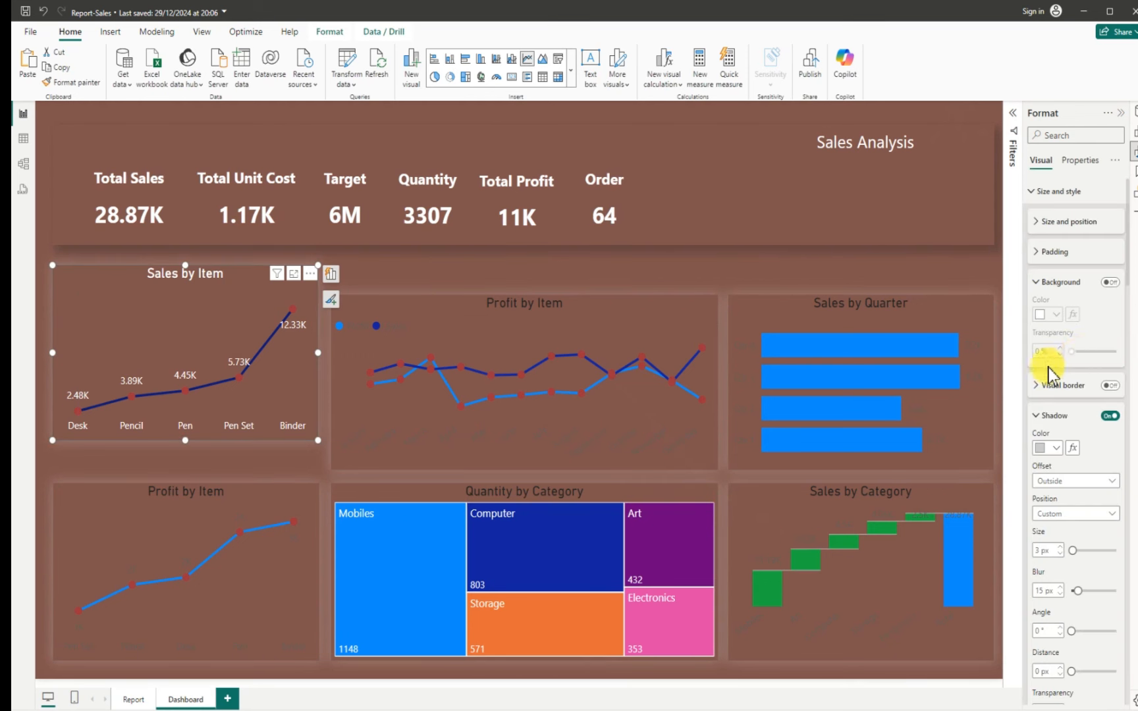
click(1057, 448)
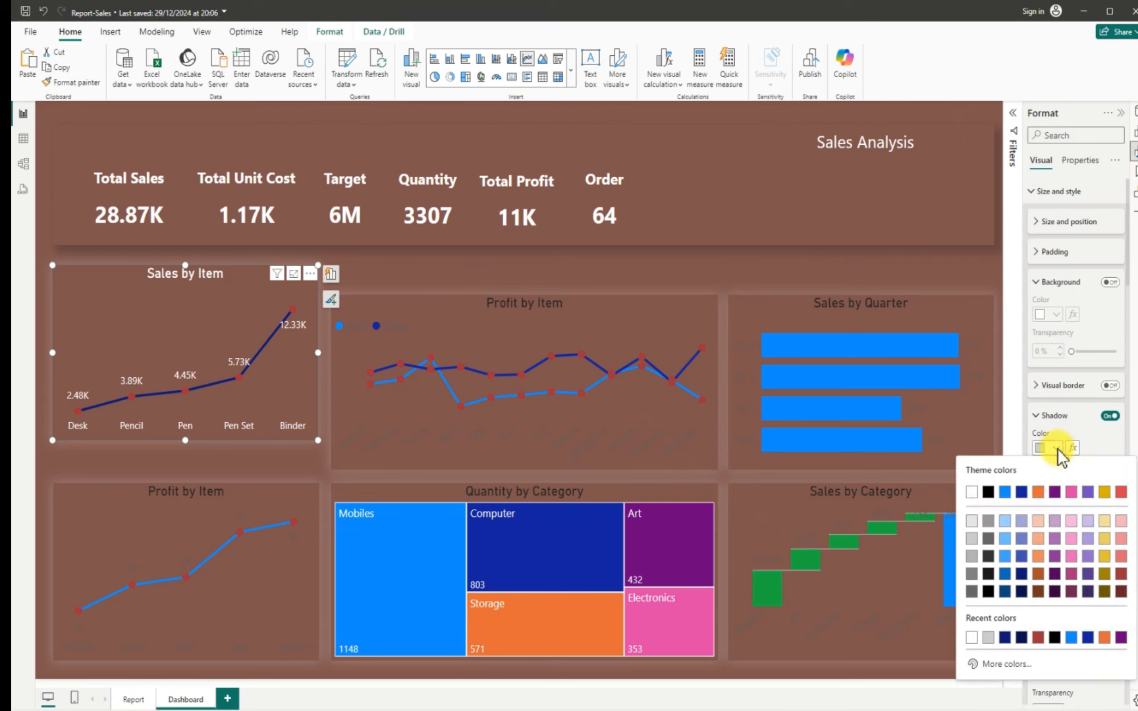
click(989, 557)
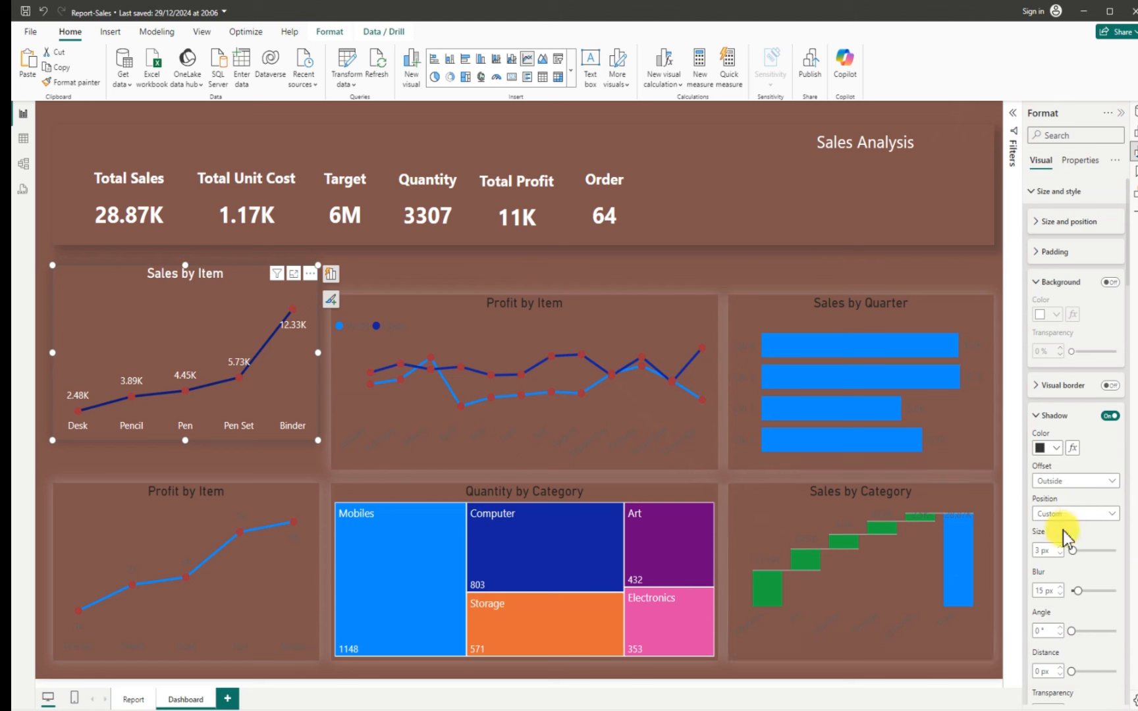
click(1107, 515)
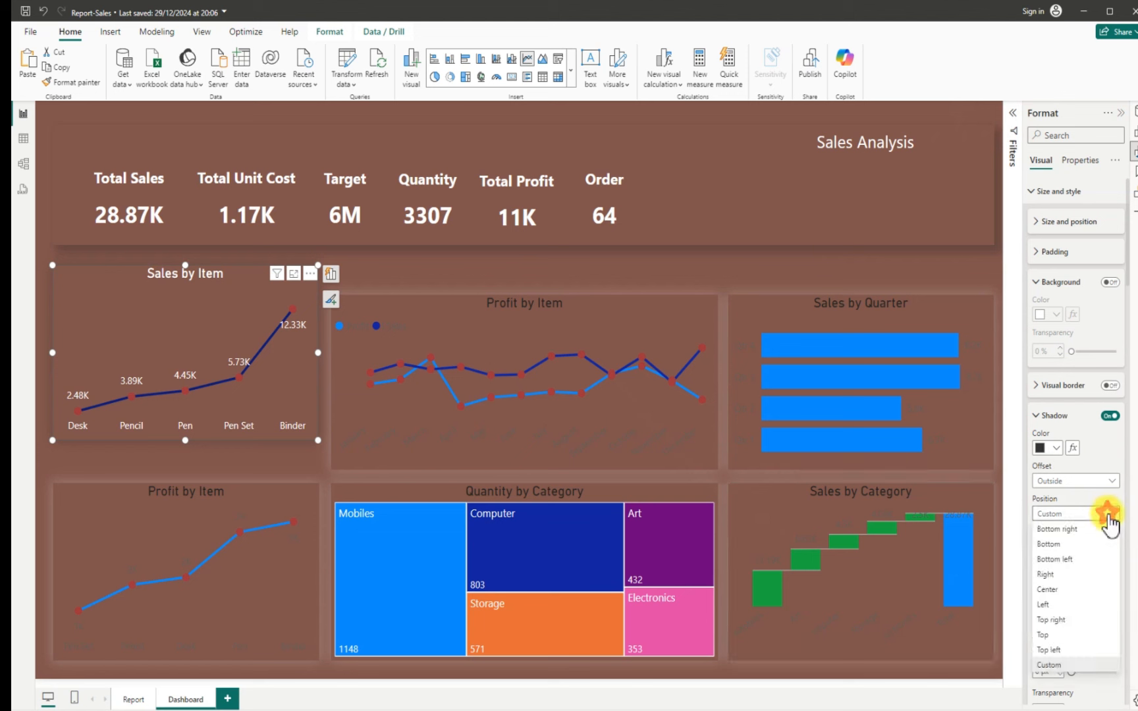
click(1053, 588)
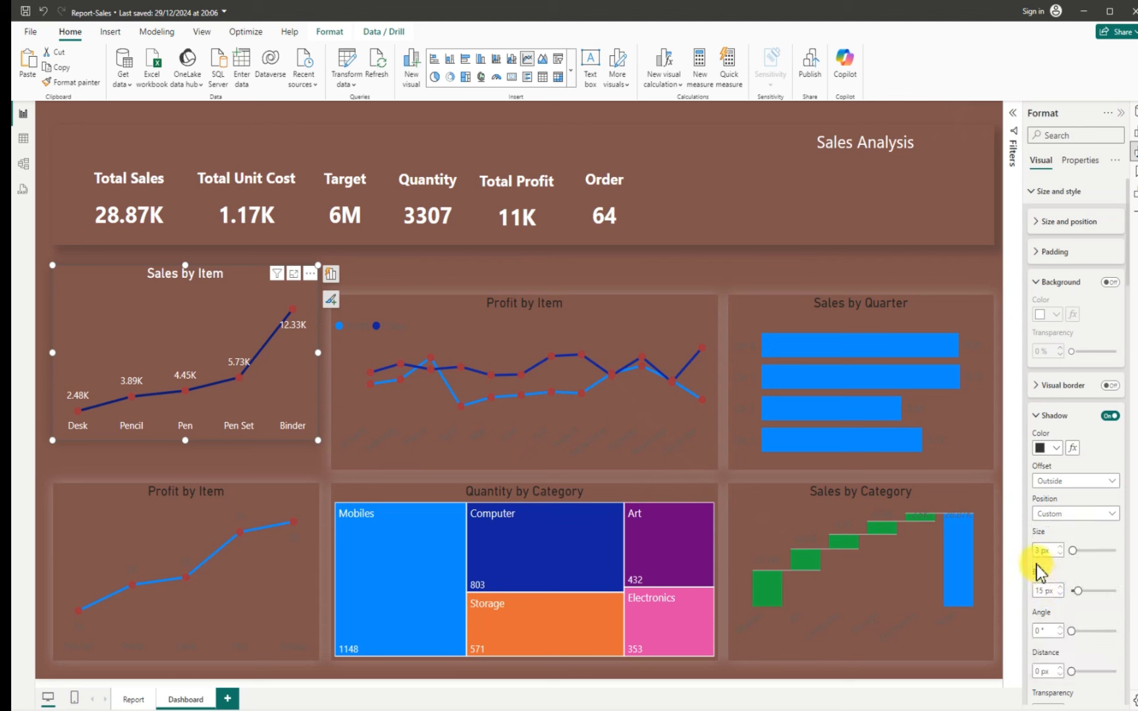
click(889, 266)
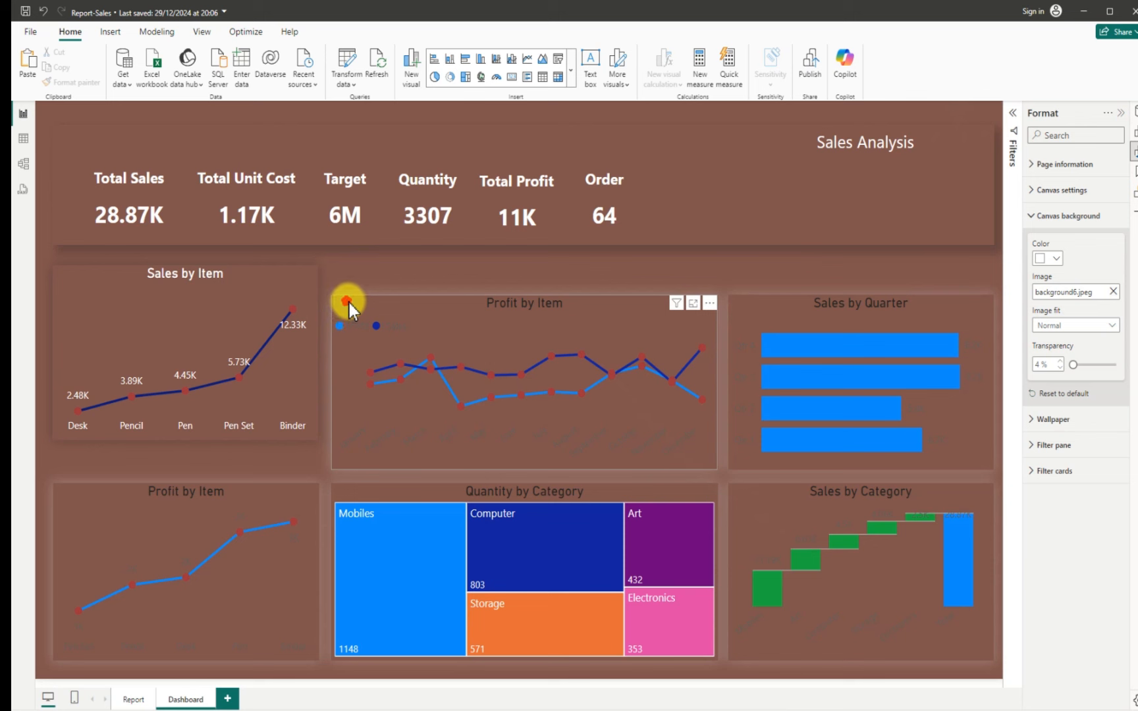
Move the monthly Profit by Item chart up beside the Sales by Item chart and set its shadow color to dark gray
drag(363, 279, 341, 275)
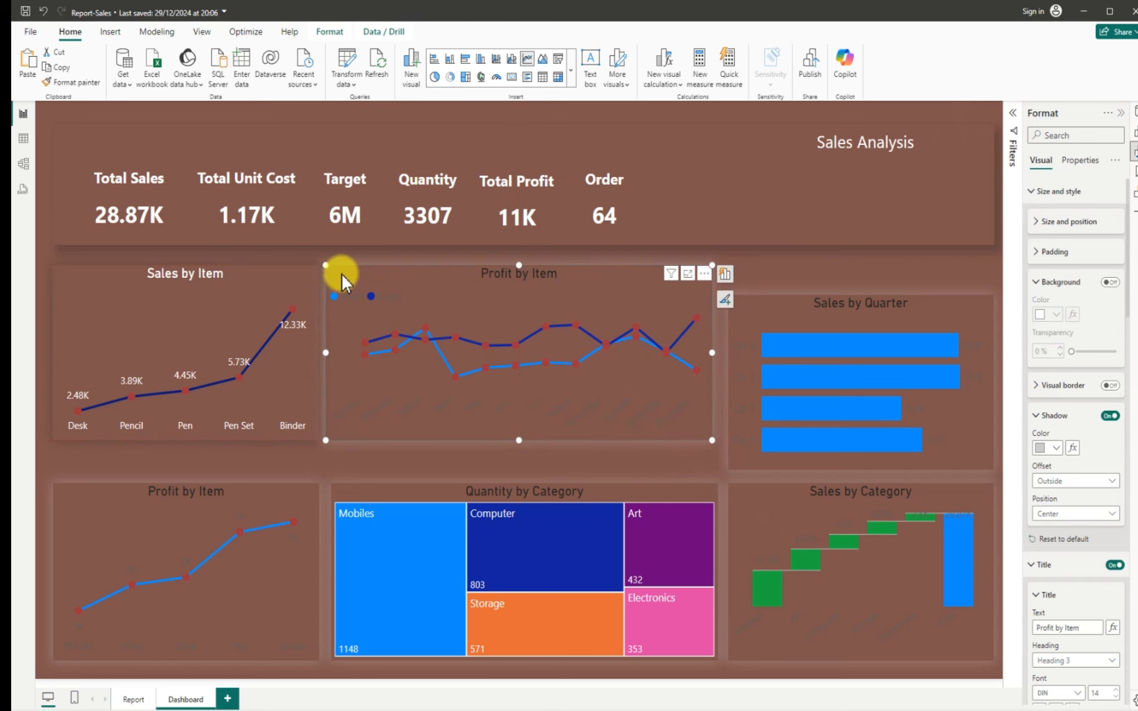
click(1054, 448)
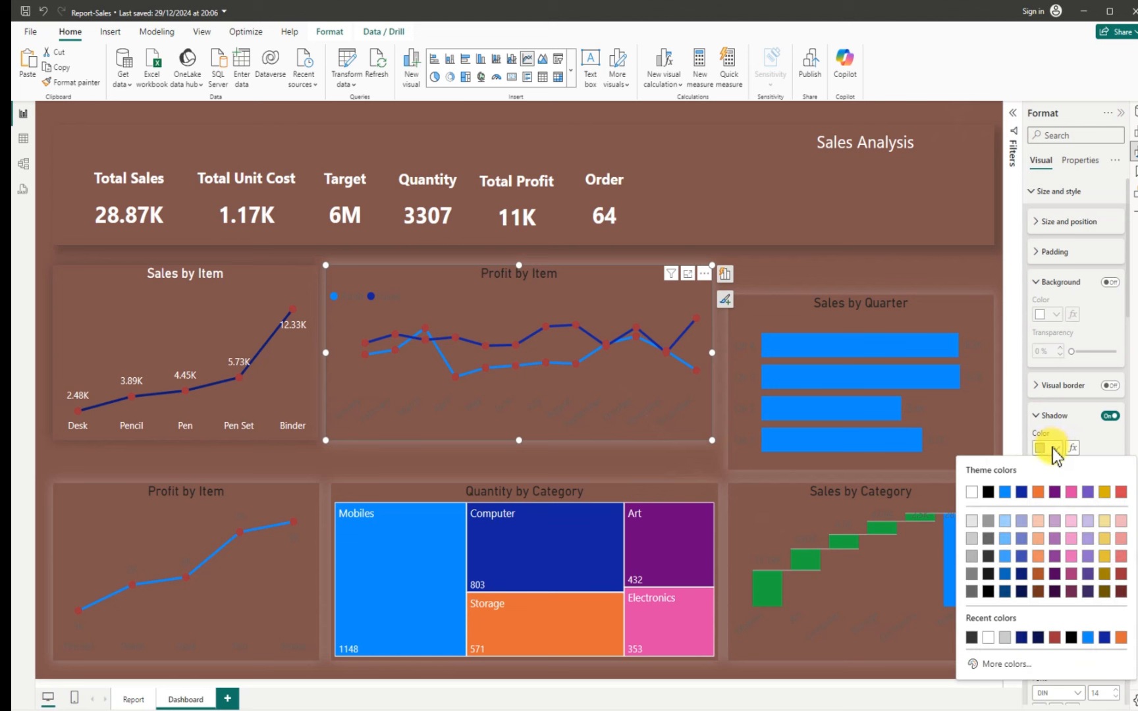
click(984, 555)
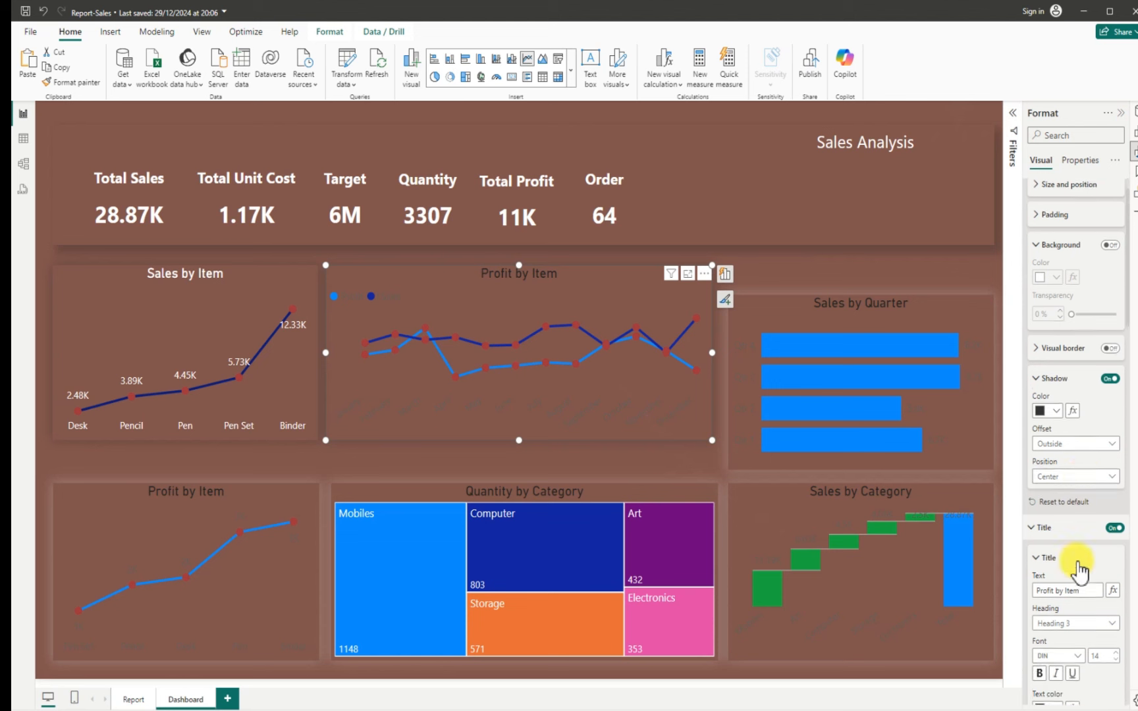
Set the title text and X-axis values of the monthly Profit by Item chart to white
scroll(1079, 569, down, 5)
click(1056, 494)
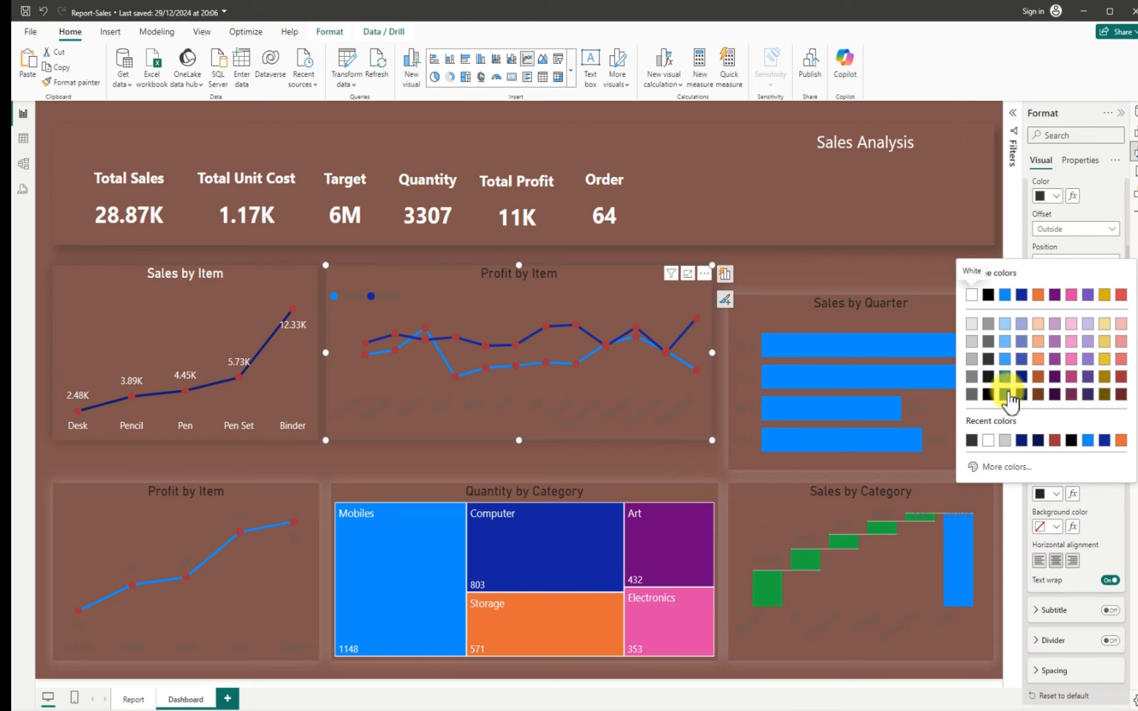
click(973, 297)
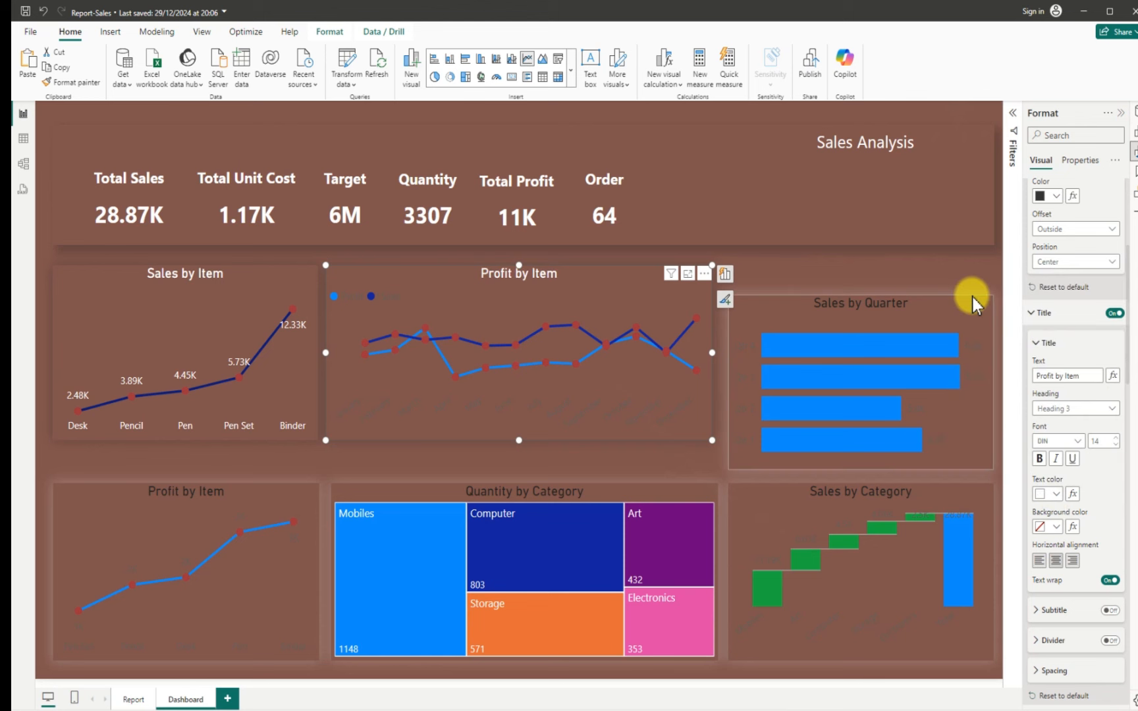
scroll(1047, 500, down, 8)
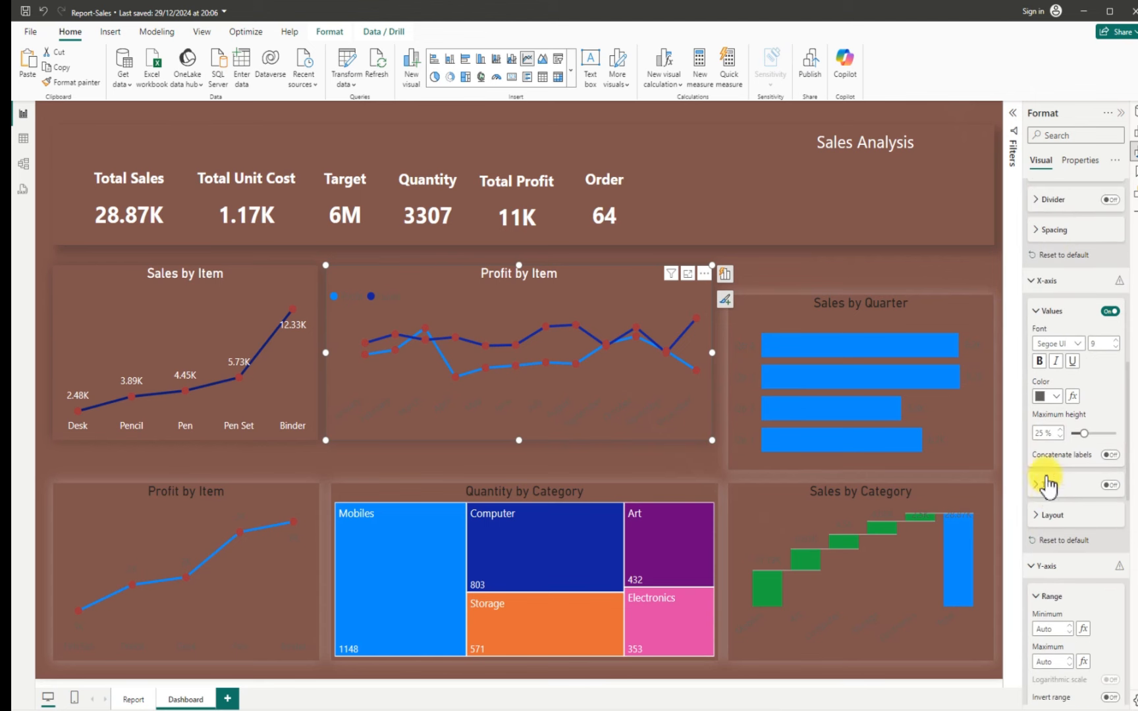
click(1044, 396)
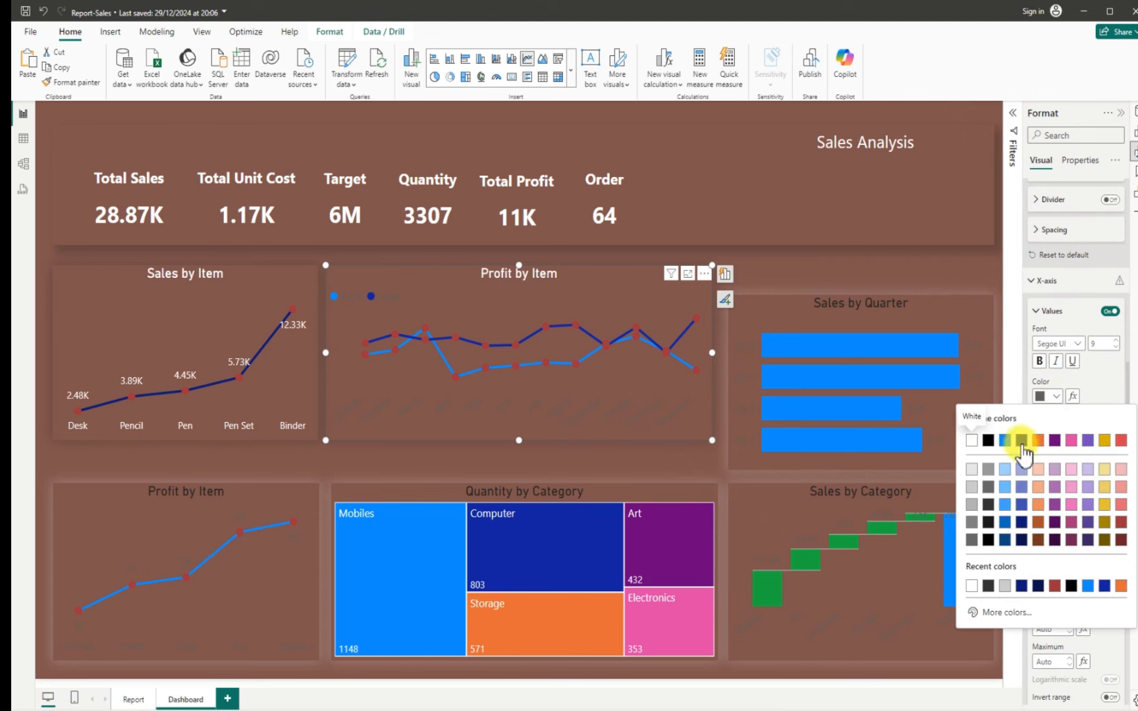
click(972, 440)
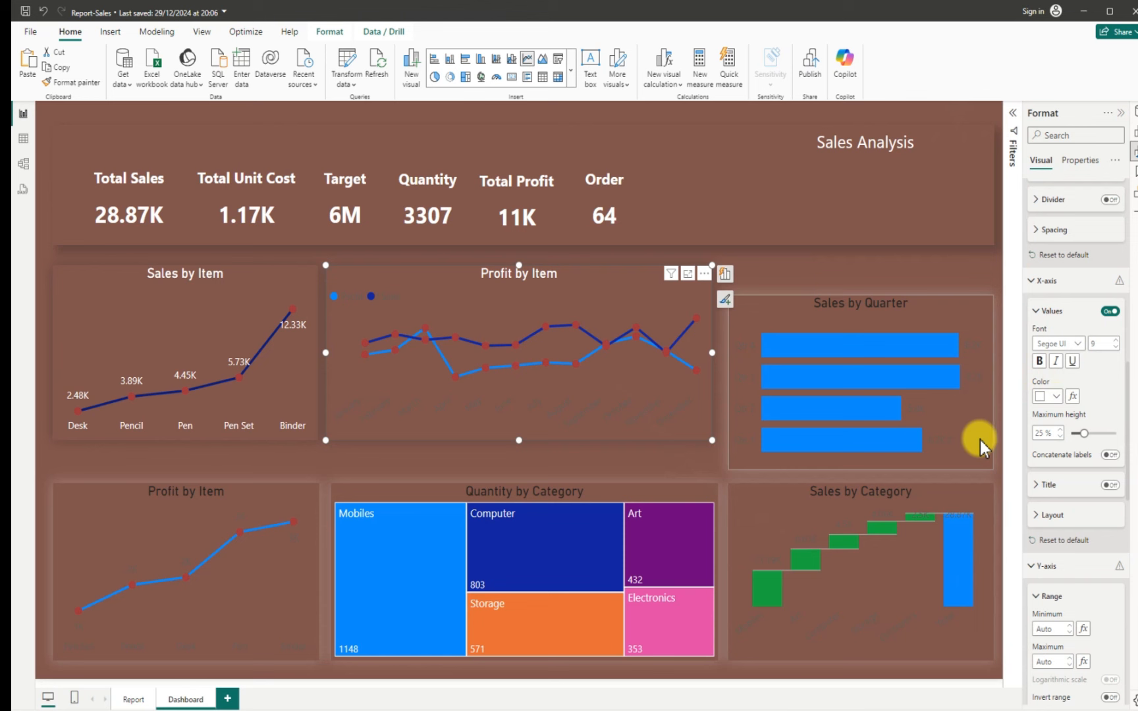
Set the legend text color of the monthly Profit by Item chart to white
scroll(1062, 461, down, 1)
scroll(1068, 469, down, 1)
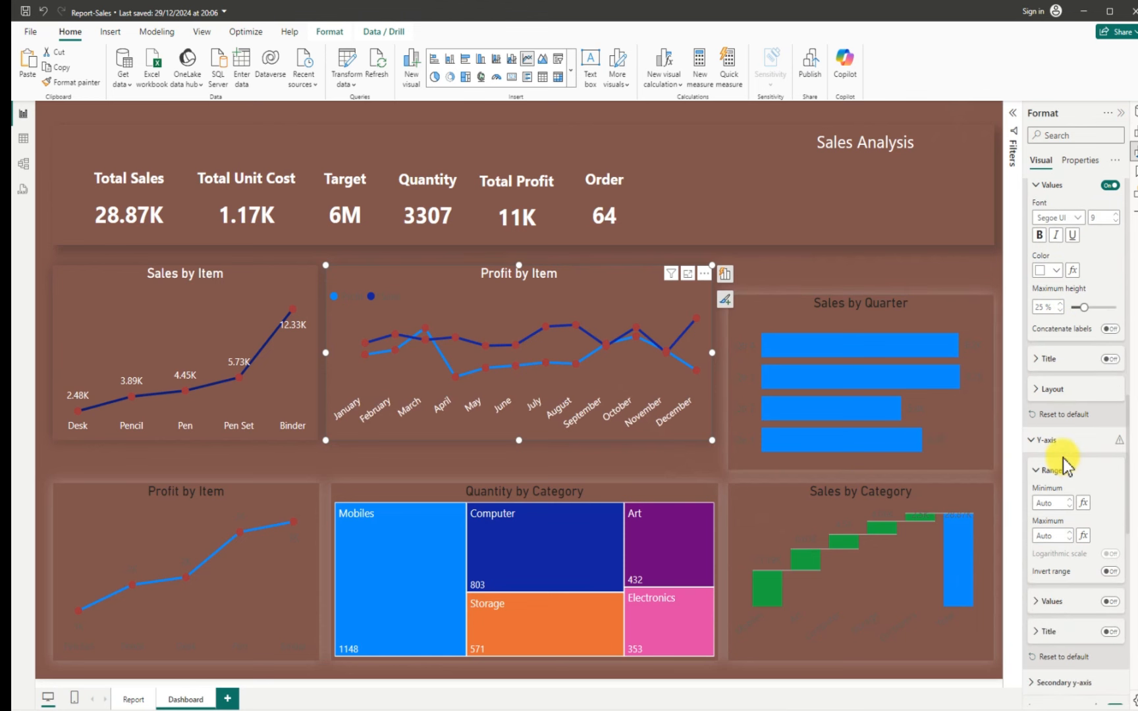
scroll(1065, 460, down, 5)
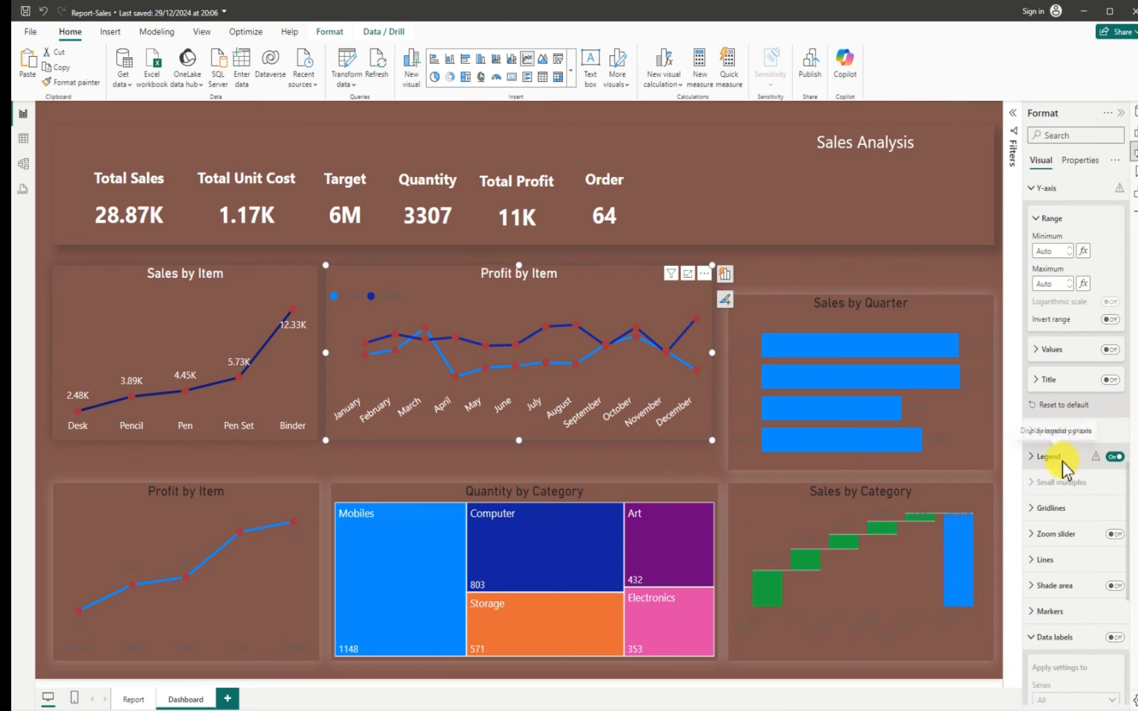
scroll(1063, 462, down, 1)
scroll(1054, 481, down, 1)
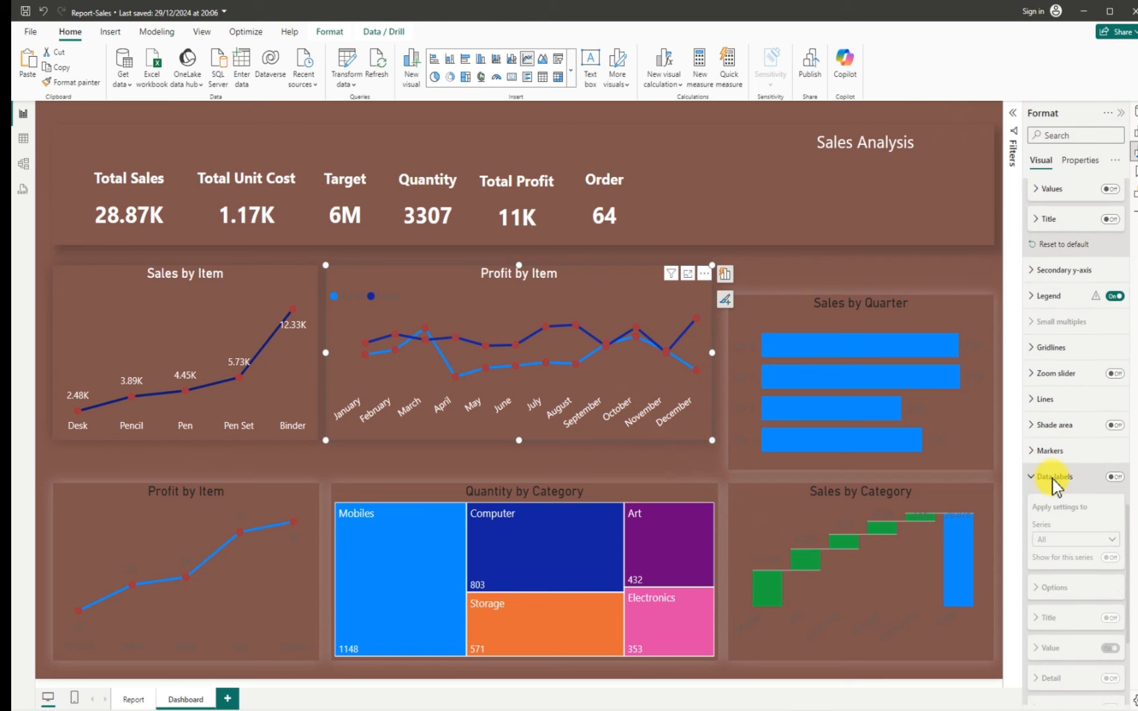
scroll(1067, 452, down, 3)
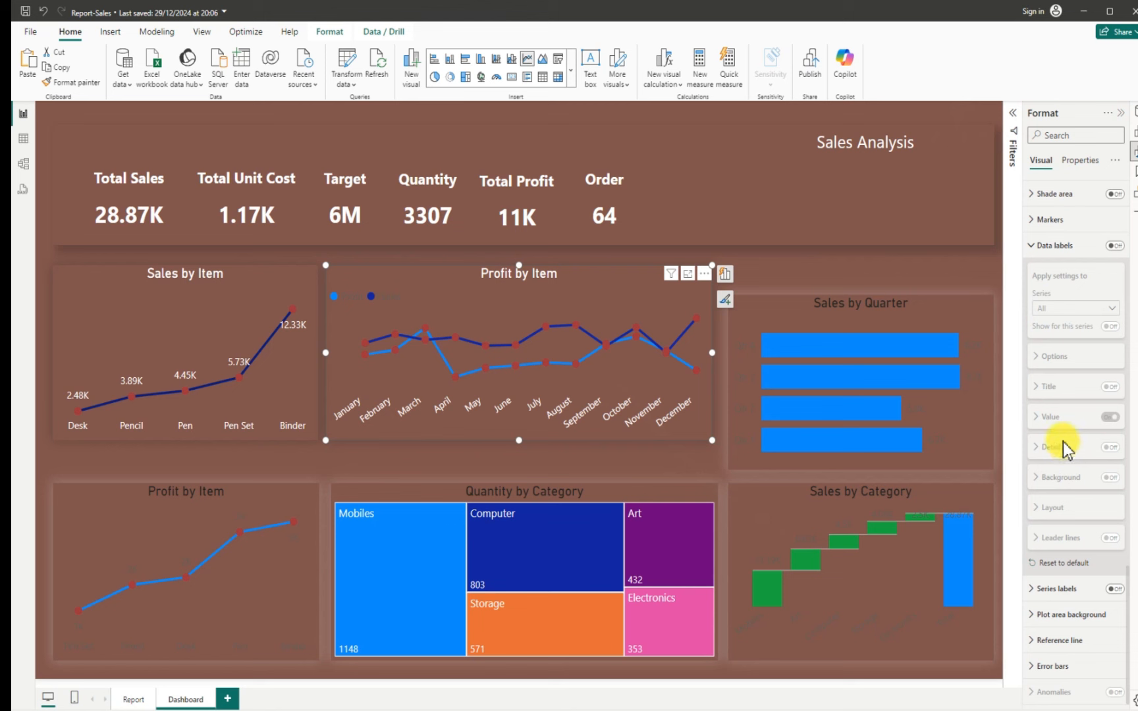
scroll(1066, 447, up, 5)
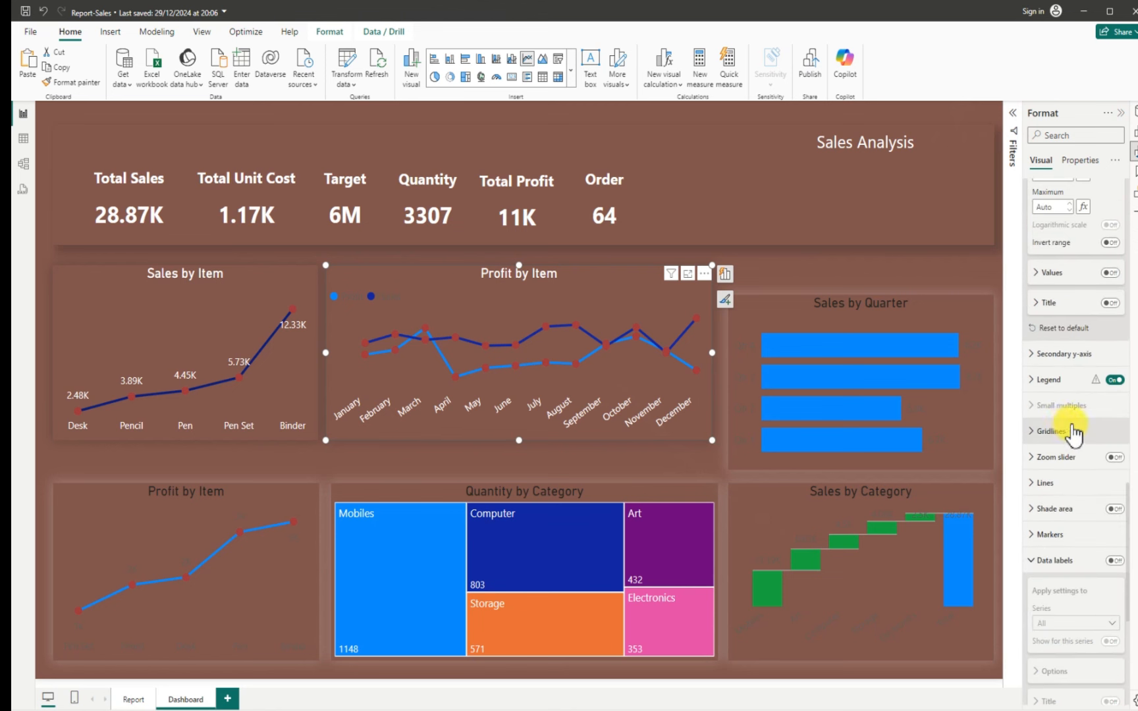
click(1036, 382)
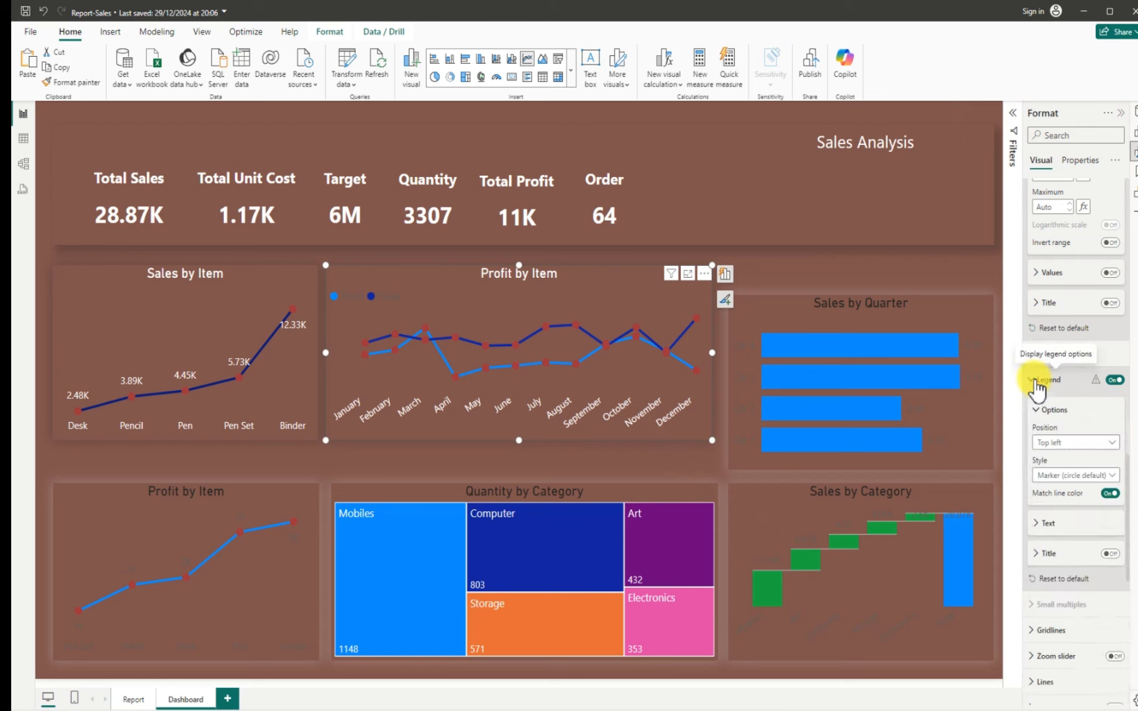
click(1034, 525)
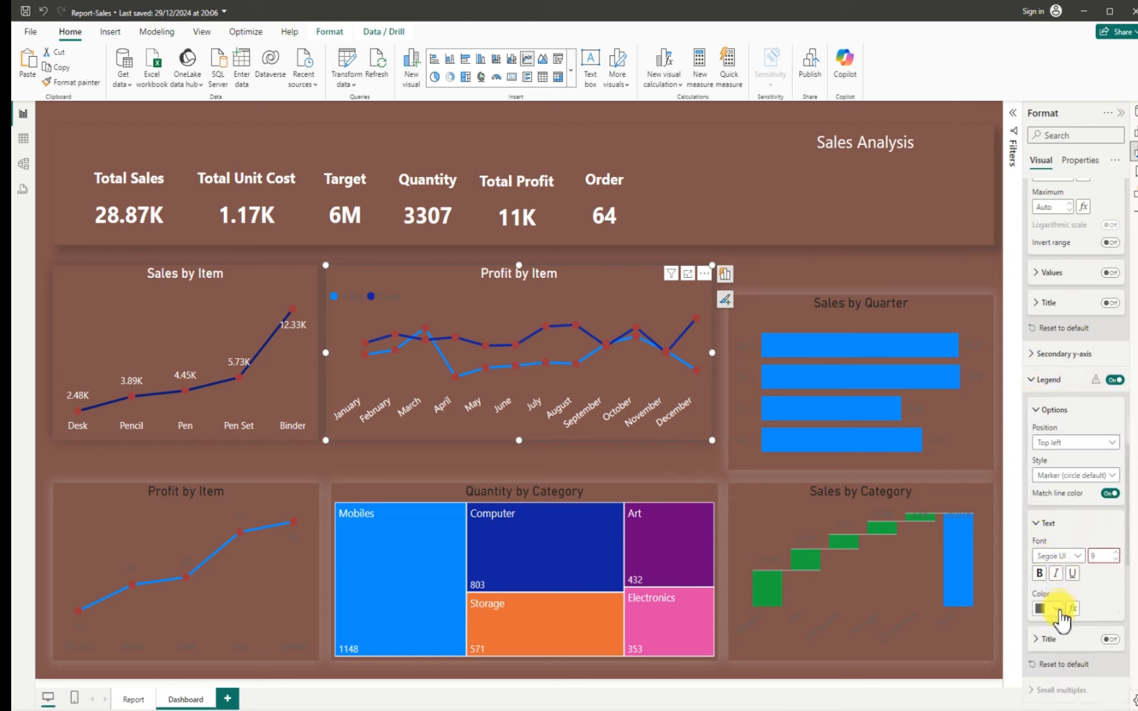
click(1050, 609)
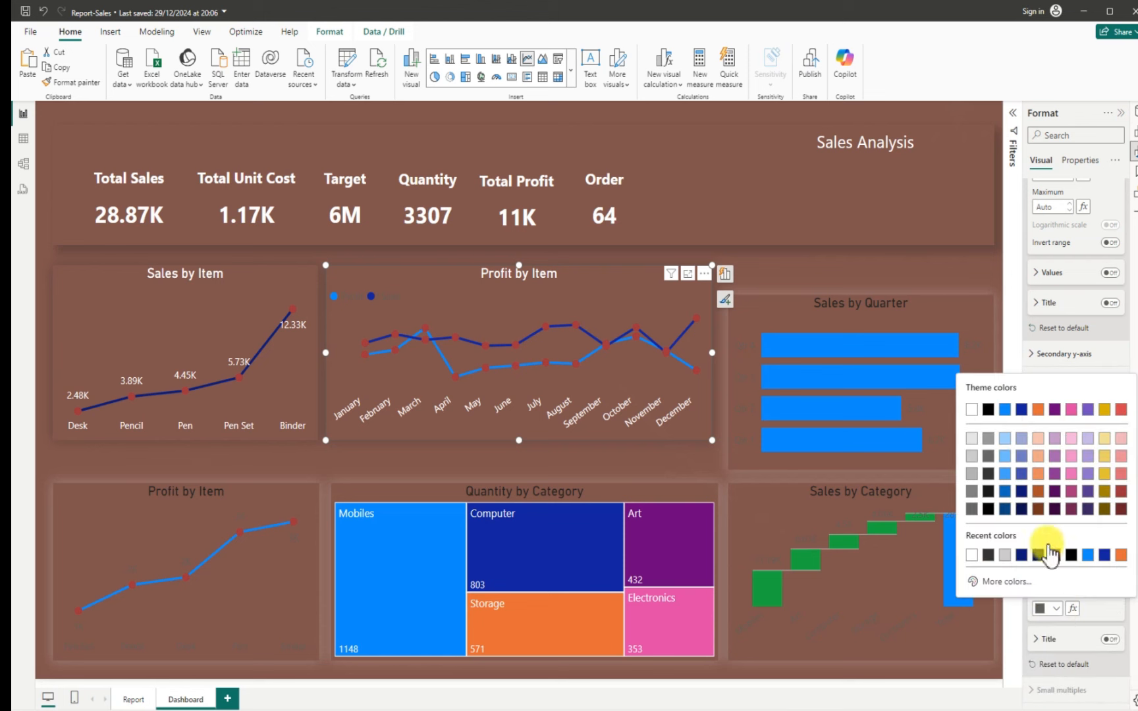
click(974, 414)
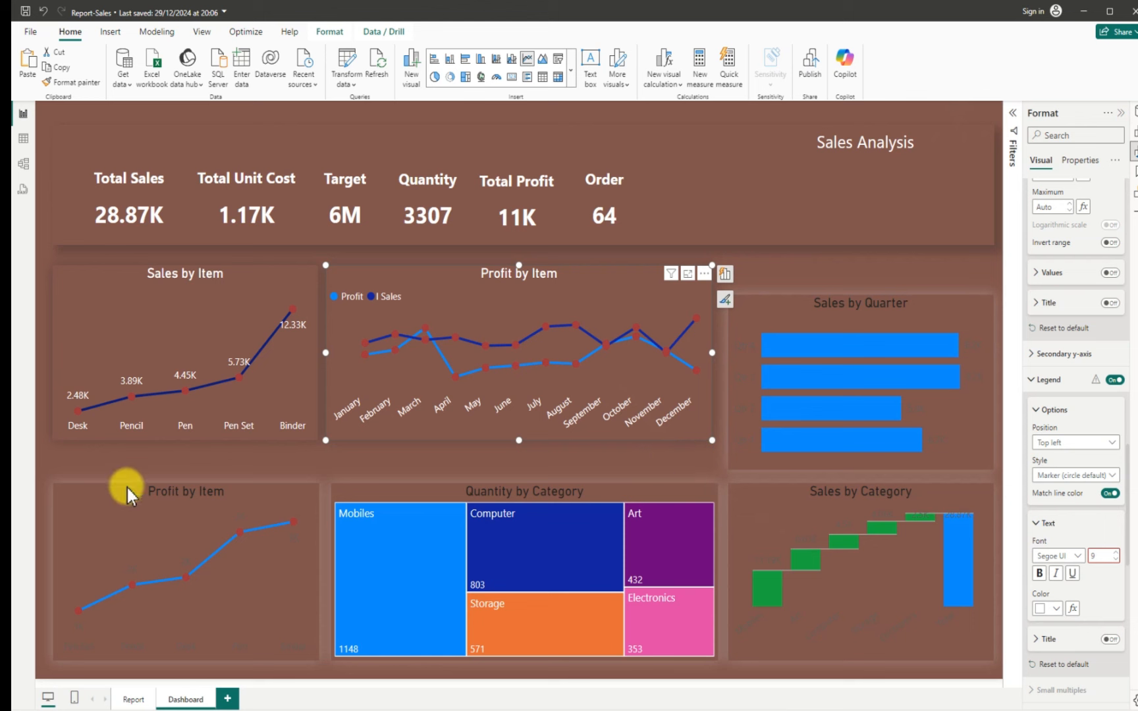
Move the lower Profit by Item chart up just below Sales by Item and set its shadow color to dark gray
click(107, 500)
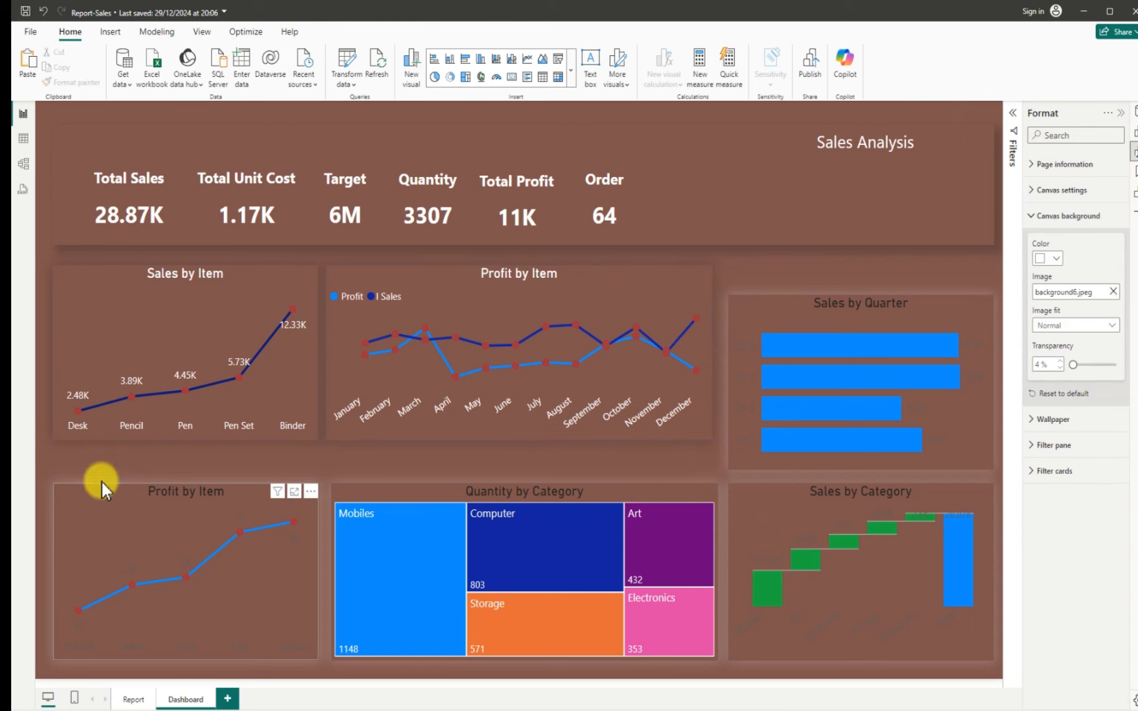
click(101, 482)
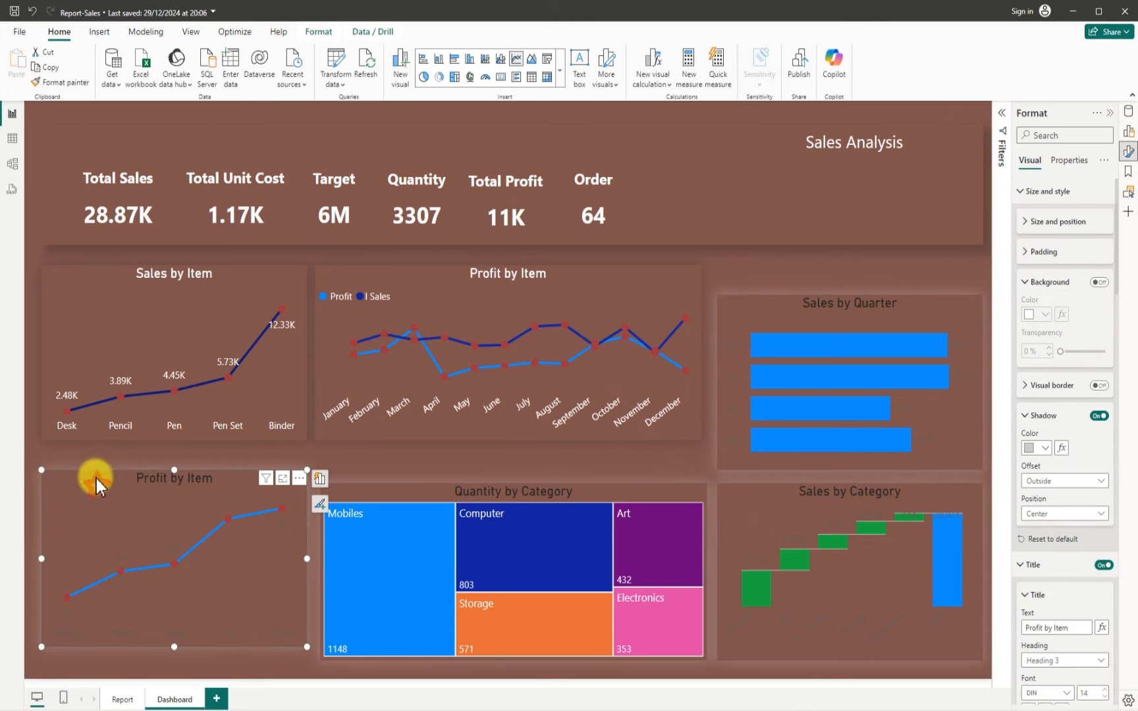
drag(96, 478, 98, 468)
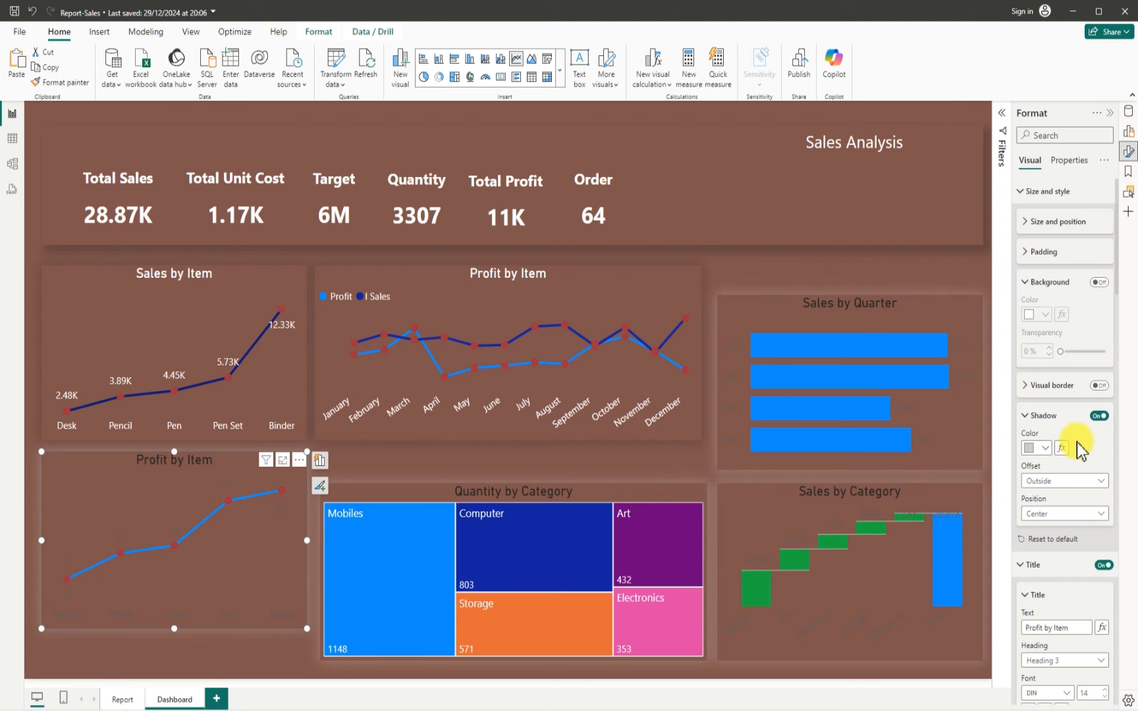
click(1045, 448)
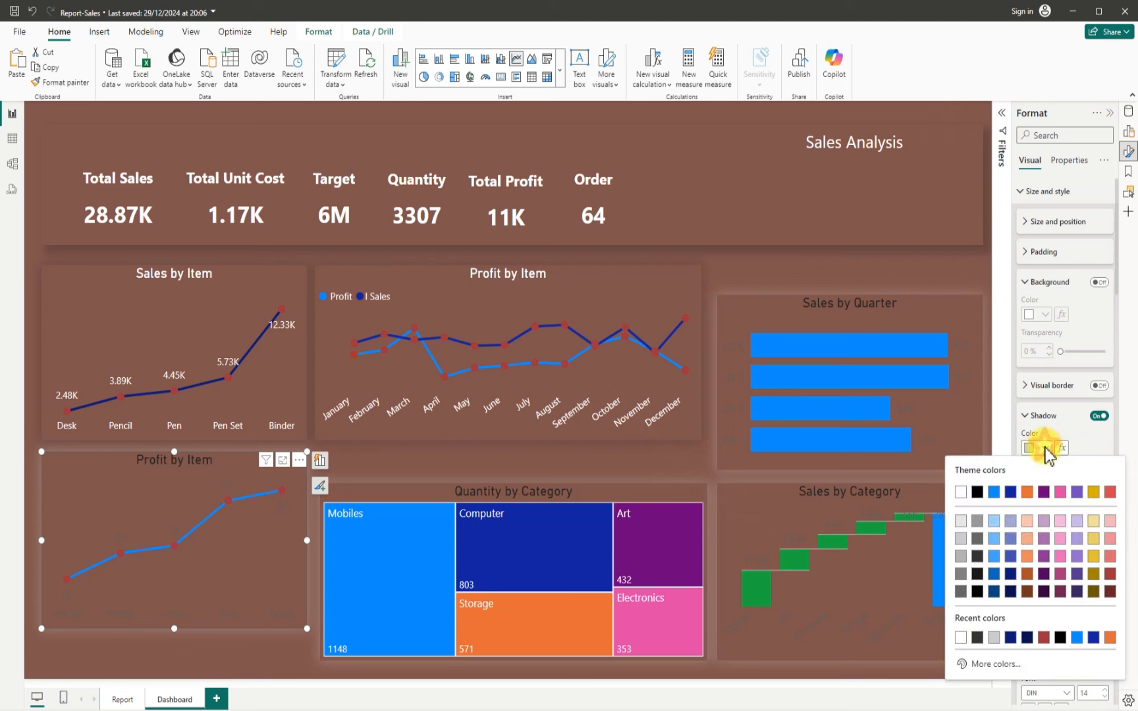
click(977, 556)
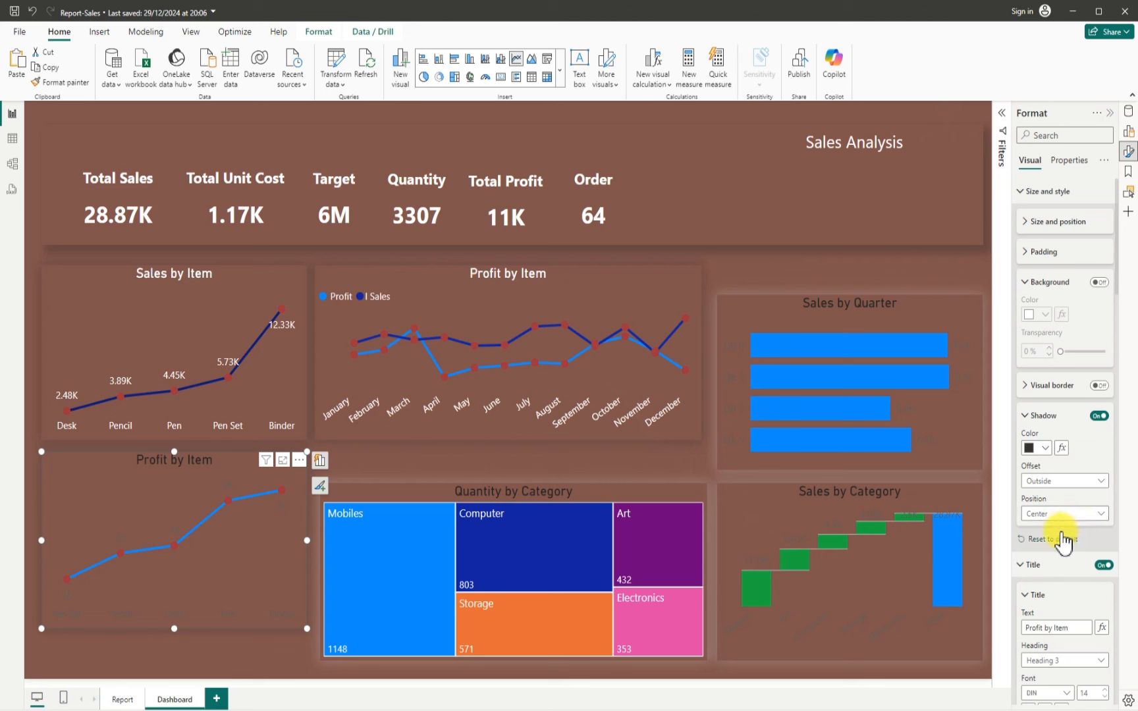
Set the title text and X-axis values of the lower Profit by Item chart to white
scroll(1062, 540, down, 5)
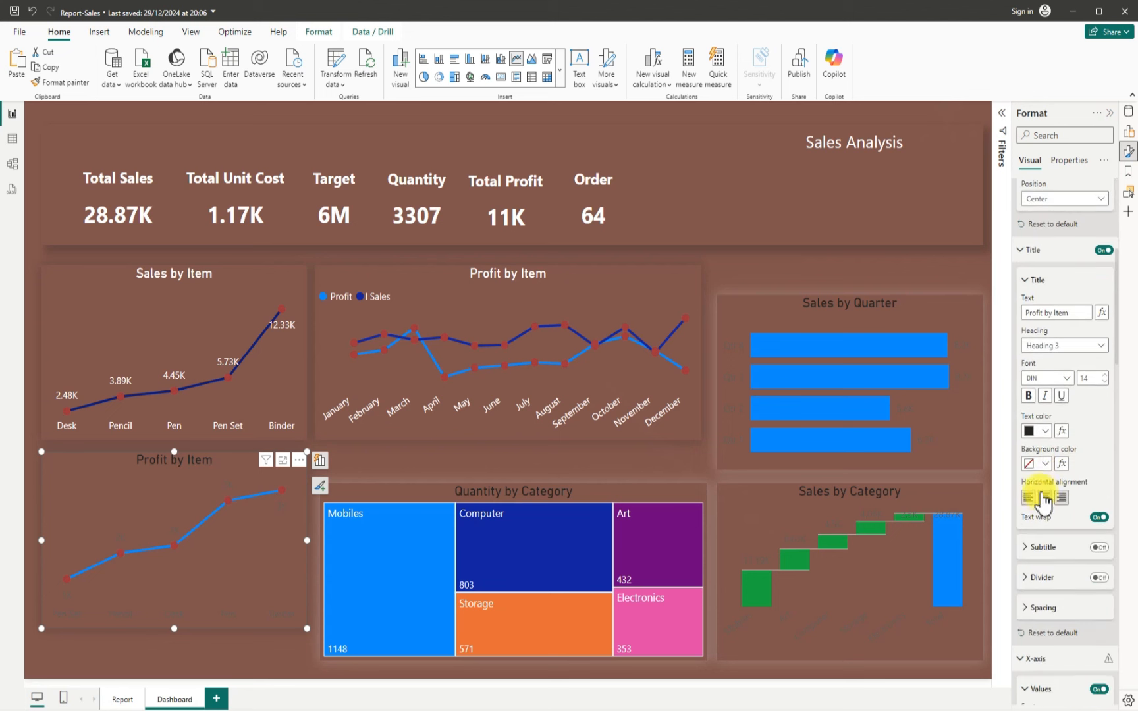
click(1042, 432)
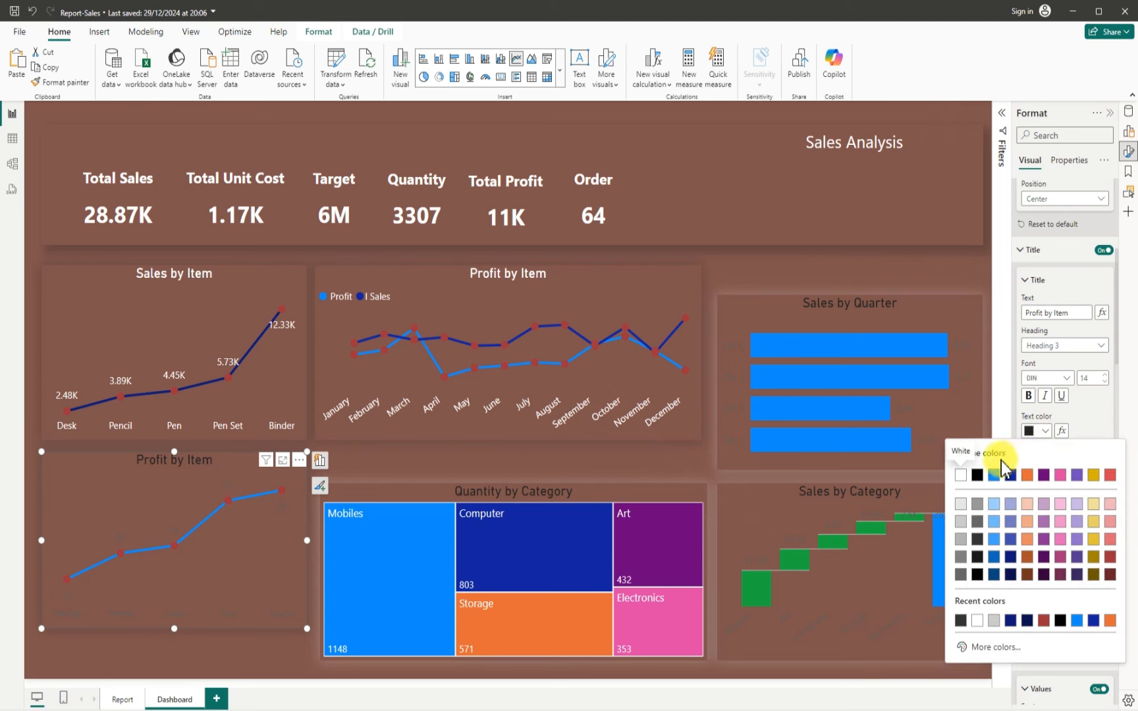
click(959, 476)
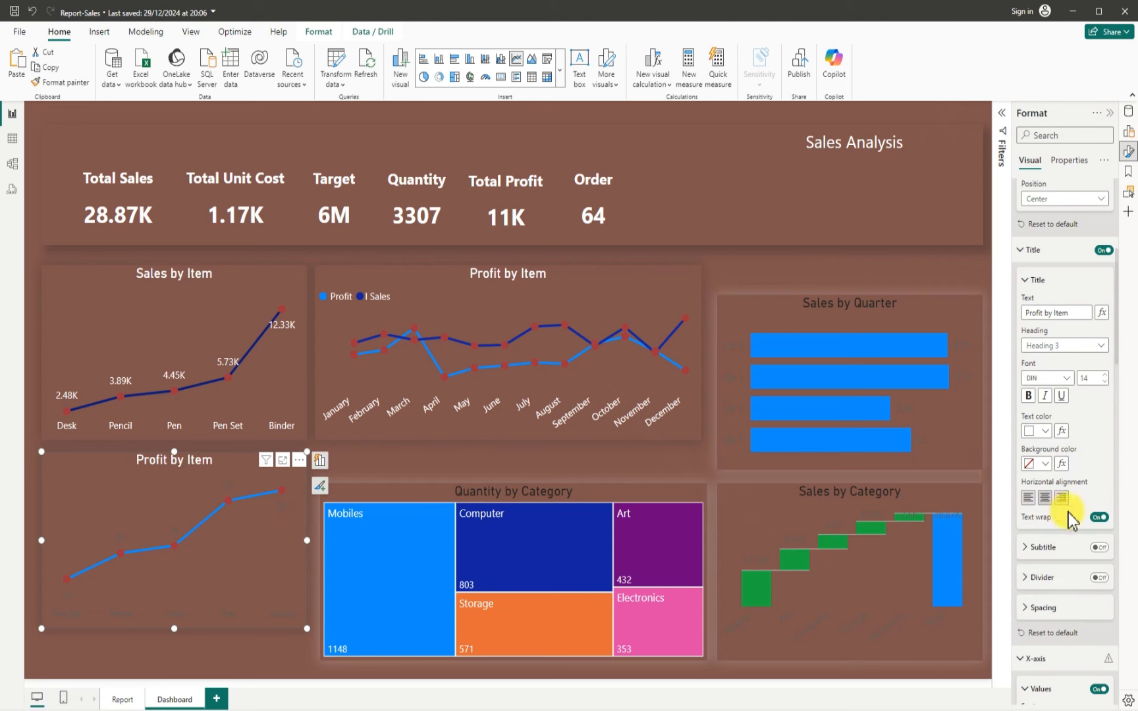
scroll(1063, 494, down, 4)
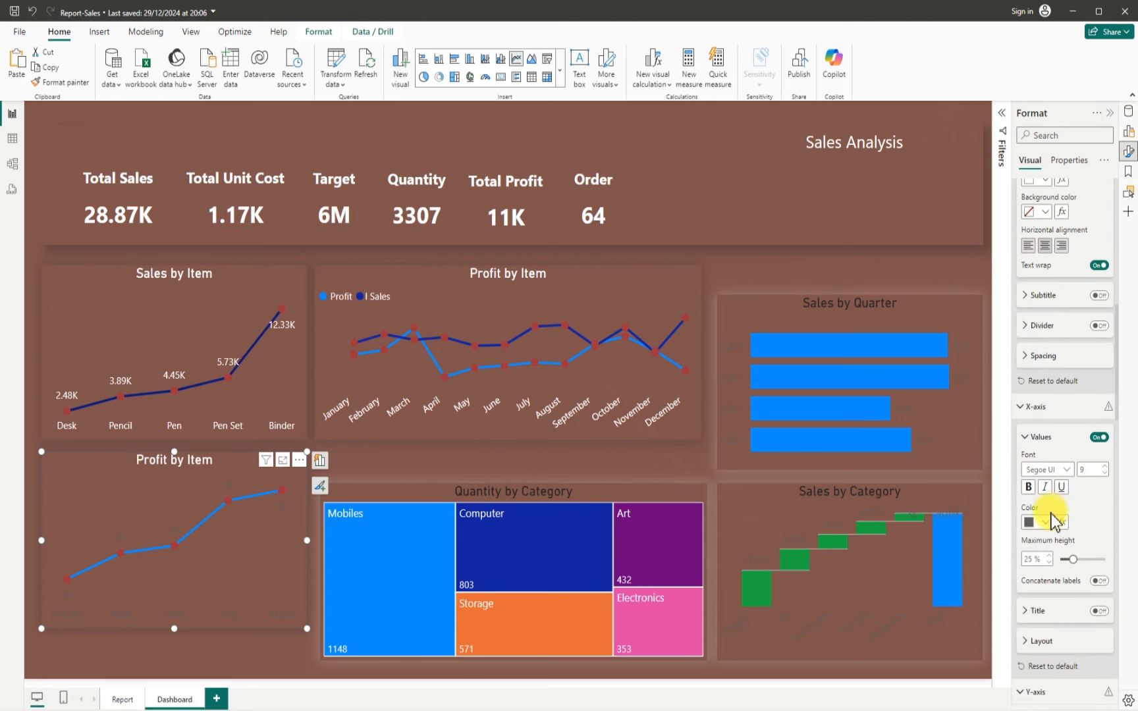
click(1040, 522)
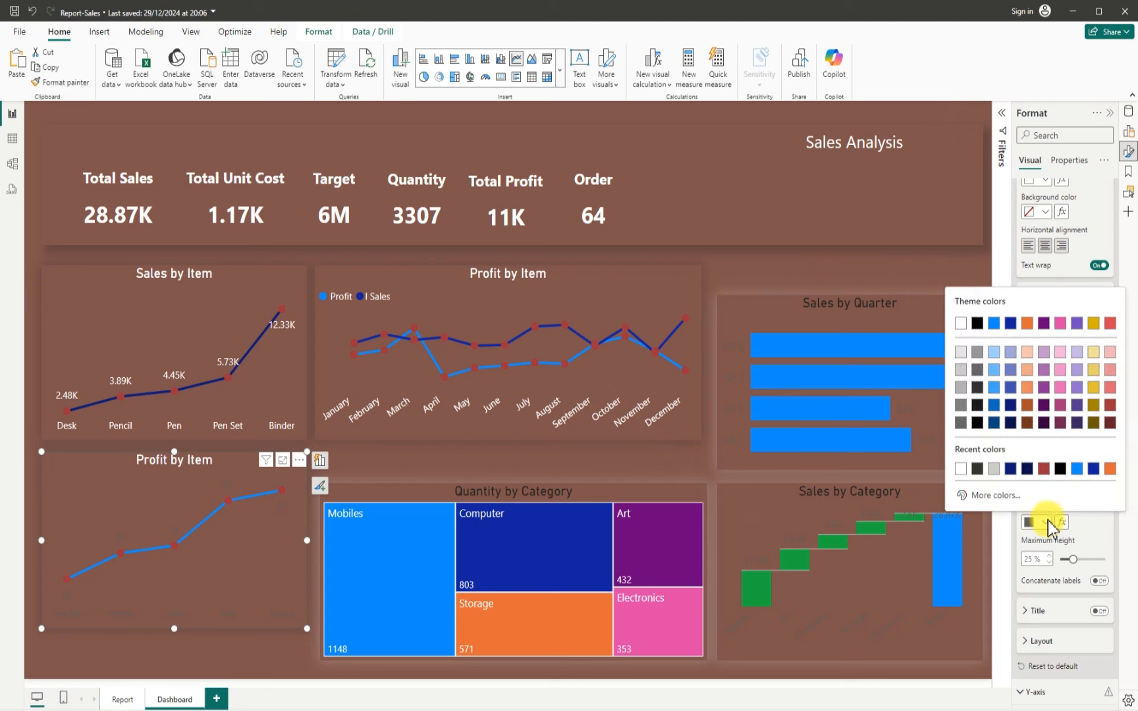
click(963, 323)
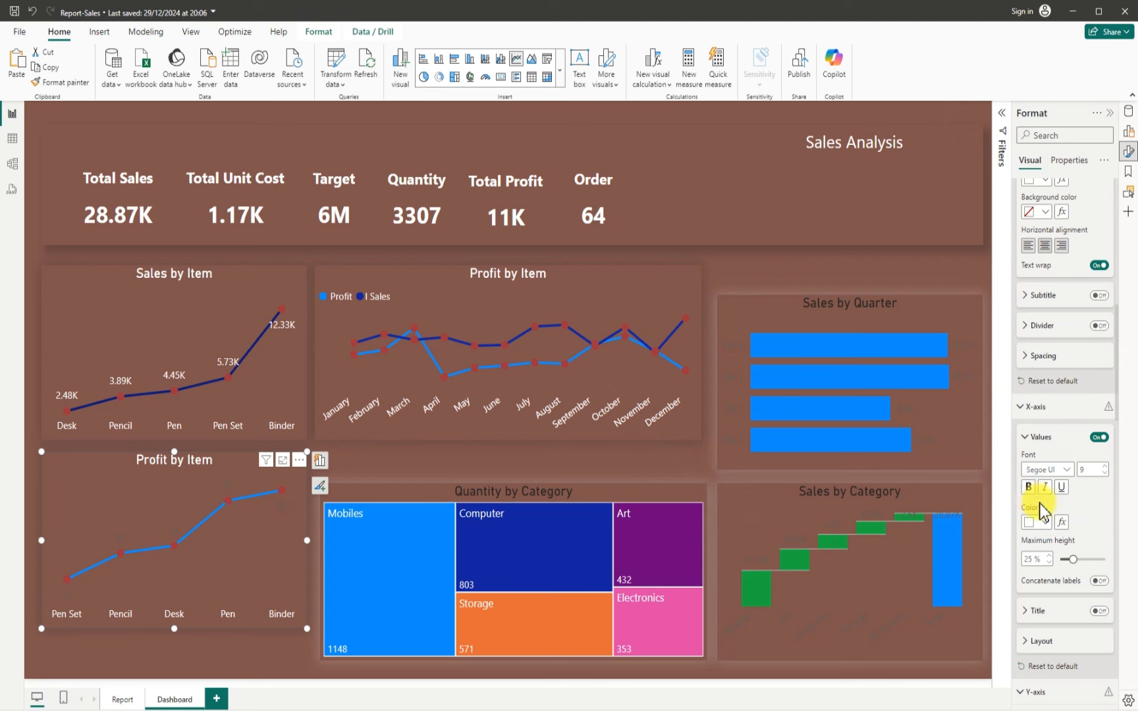
Set the data label values of the lower Profit by Item chart to white
scroll(1049, 517, down, 8)
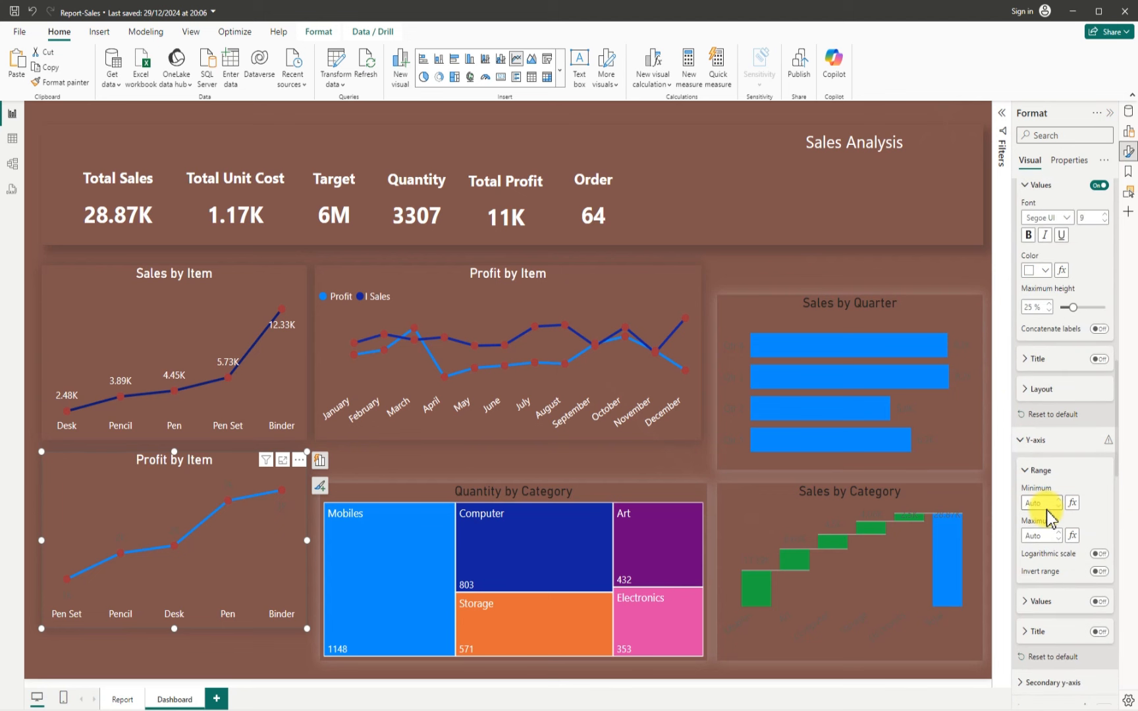
scroll(1047, 515, down, 5)
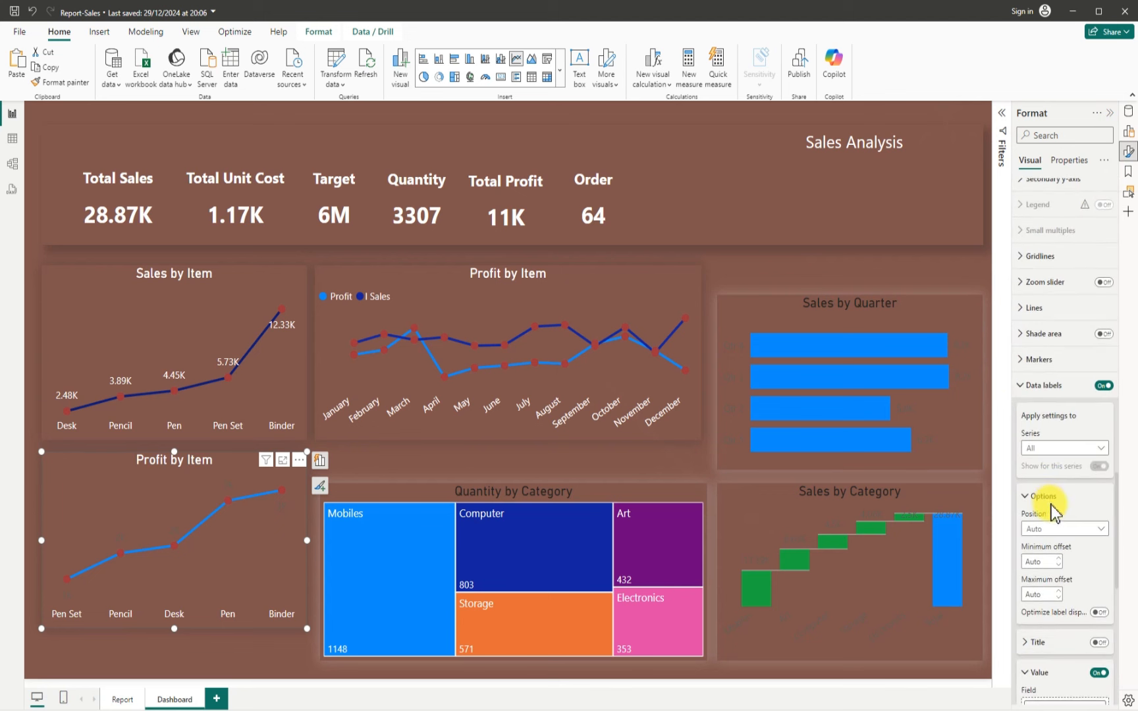
scroll(1053, 534, down, 4)
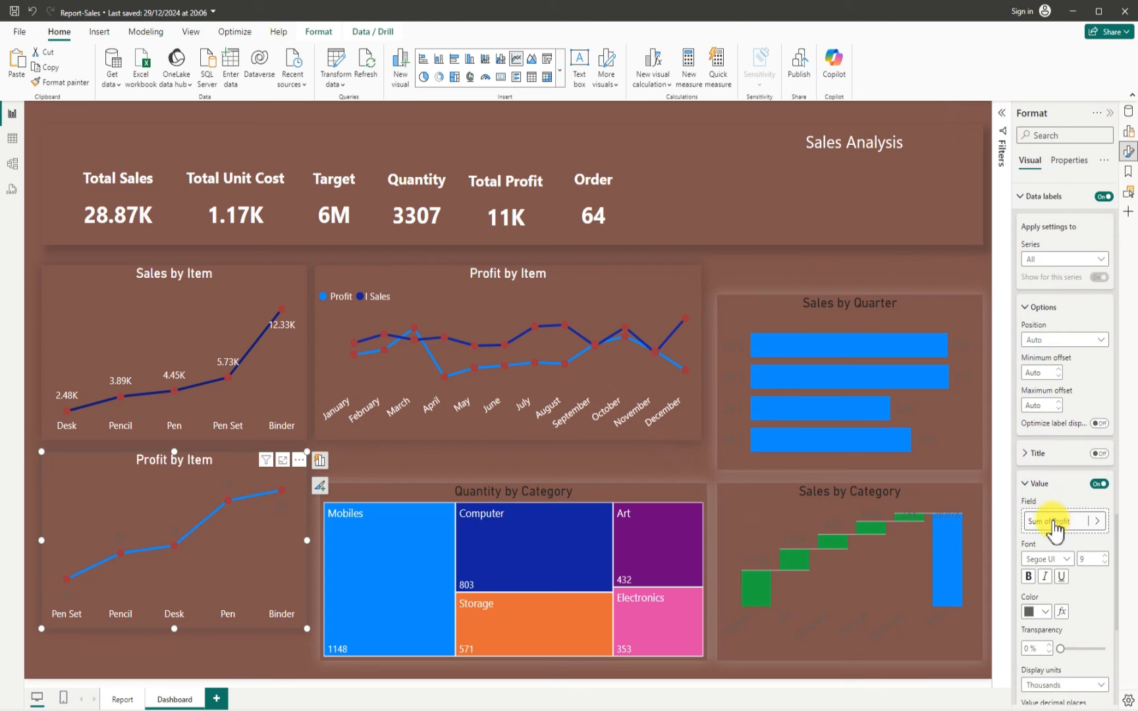
click(1041, 612)
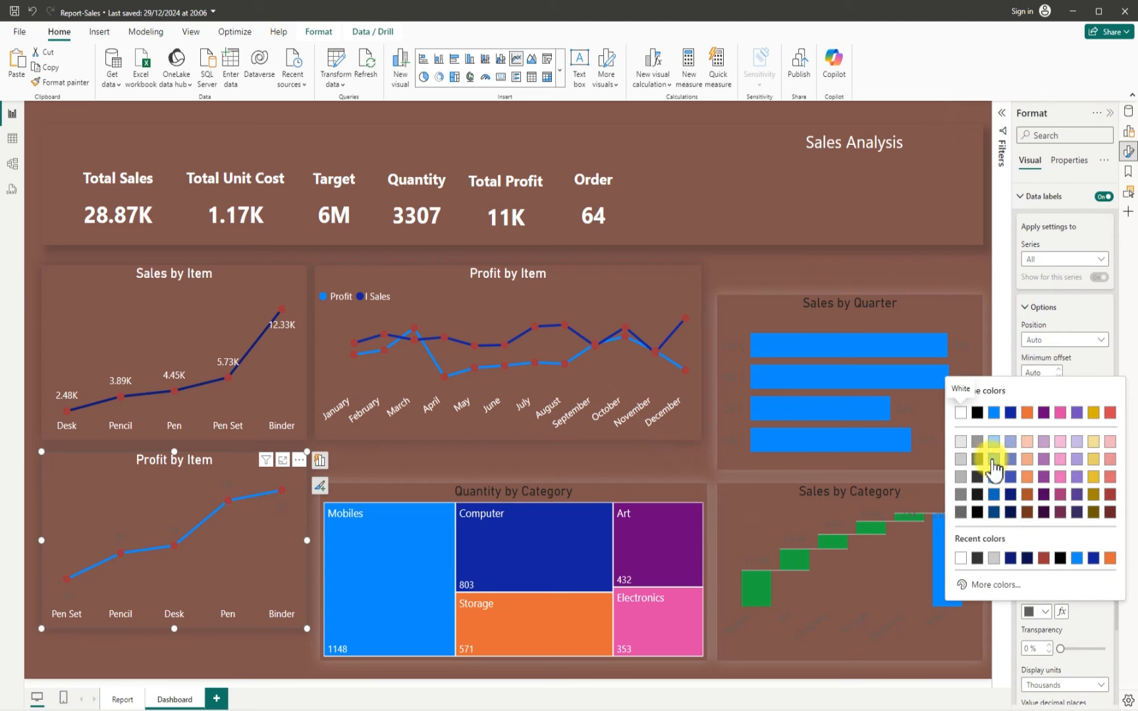
click(960, 413)
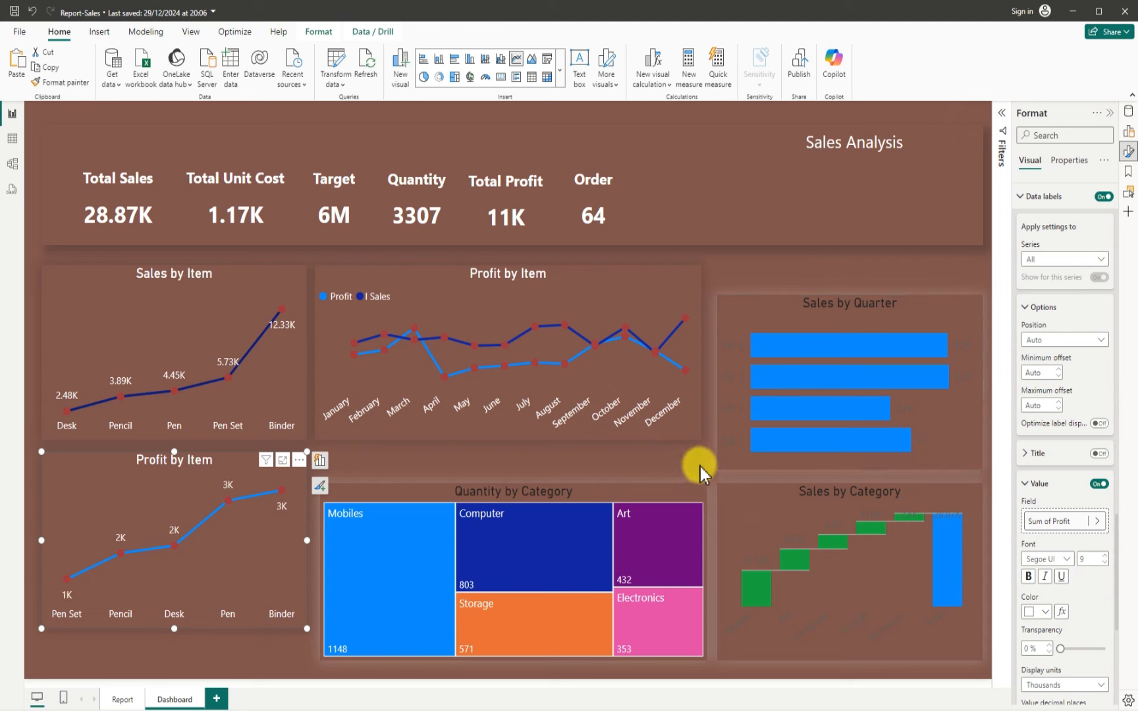
Move the Quantity by Category treemap up below the monthly Profit by Item chart and extend its upper edge to align with the neighboring chart
click(399, 488)
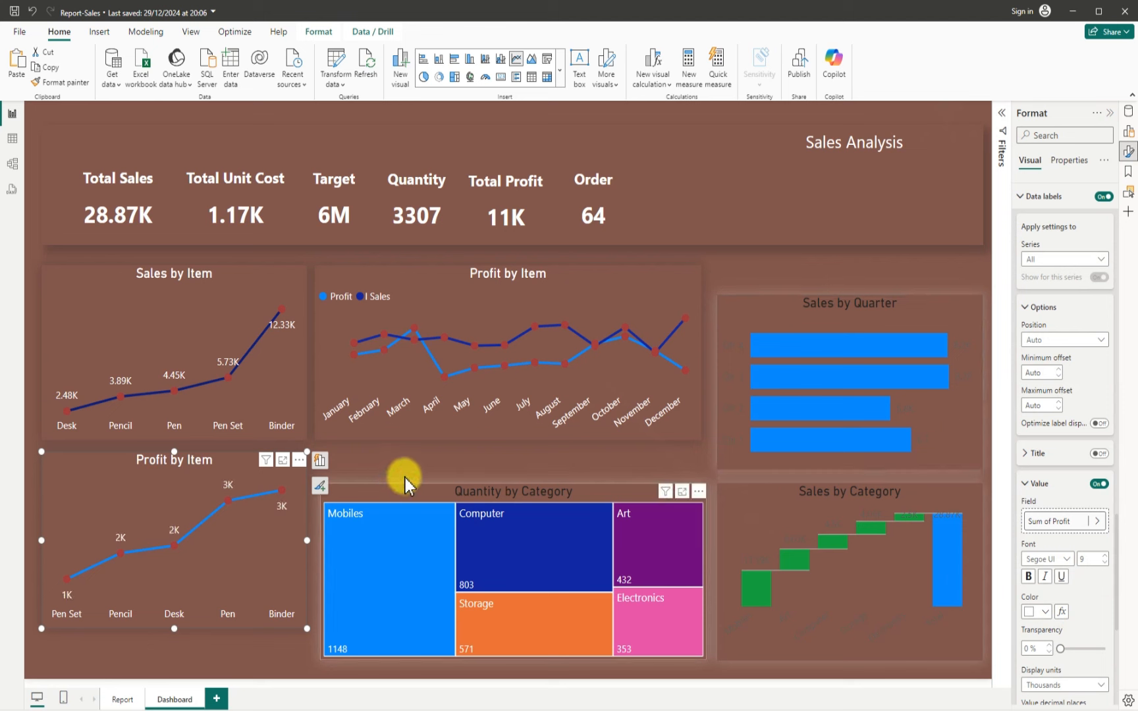
mouse_move(406, 478)
mouse_down()
mouse_move(411, 468)
mouse_move(396, 461)
mouse_up()
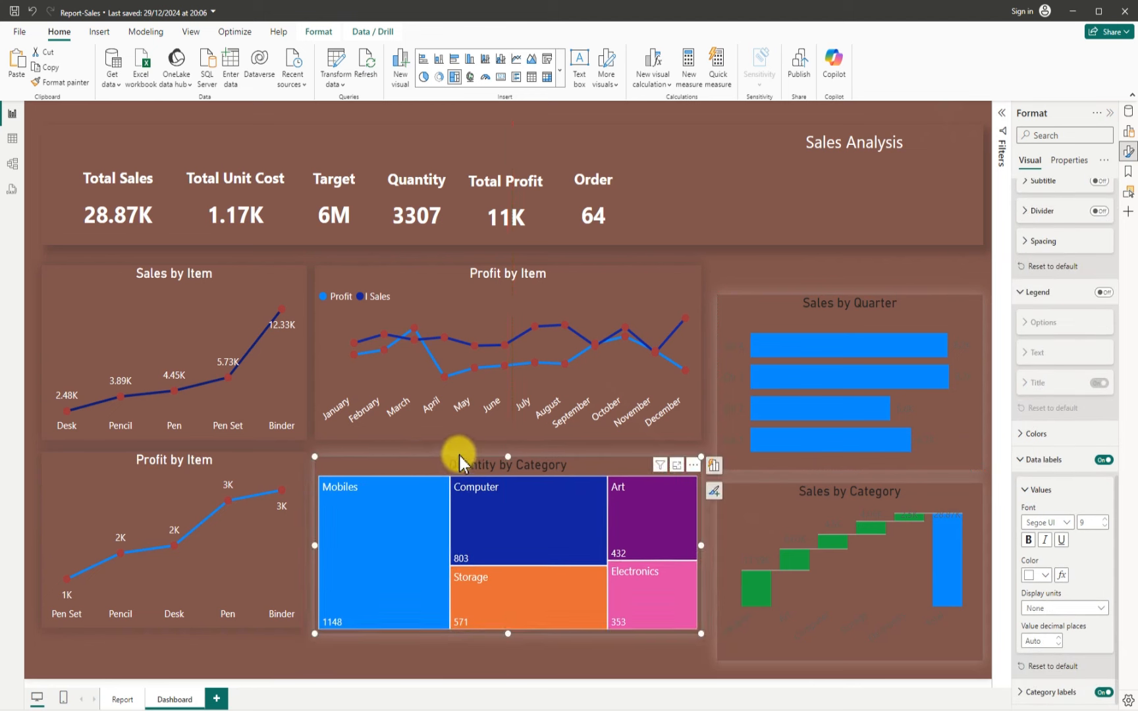
drag(507, 457, 510, 455)
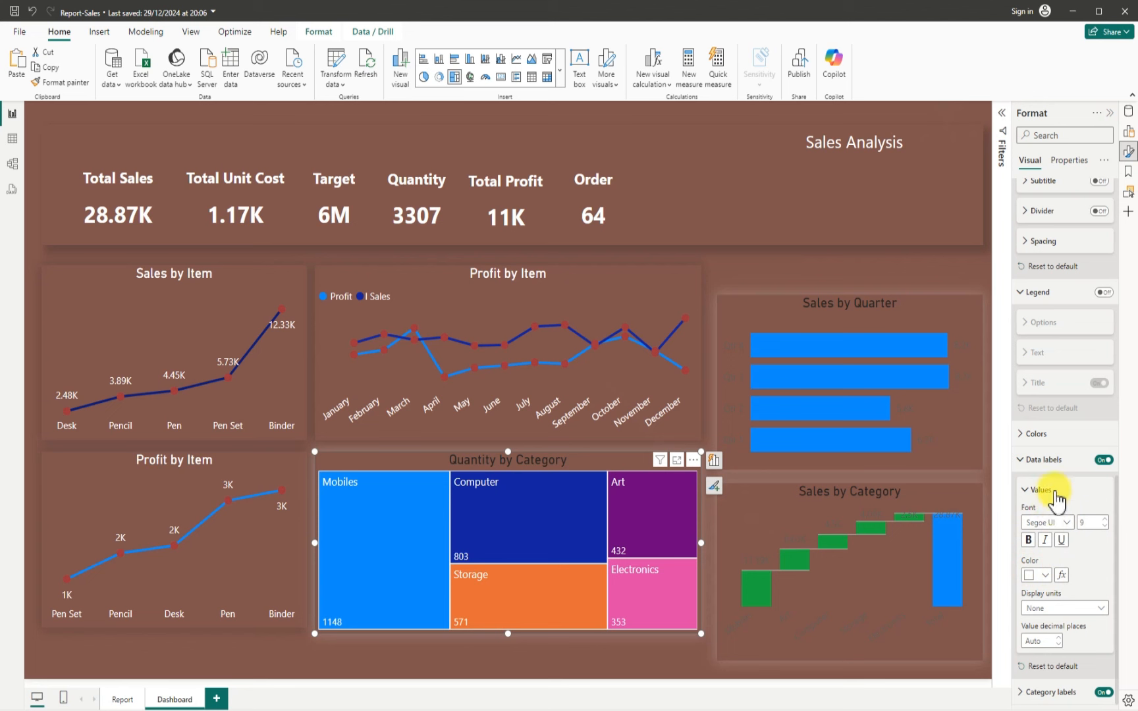
Set the title text of the Quantity by Category treemap to white and its shadow color to dark gray
scroll(1056, 498, up, 3)
scroll(1055, 495, up, 2)
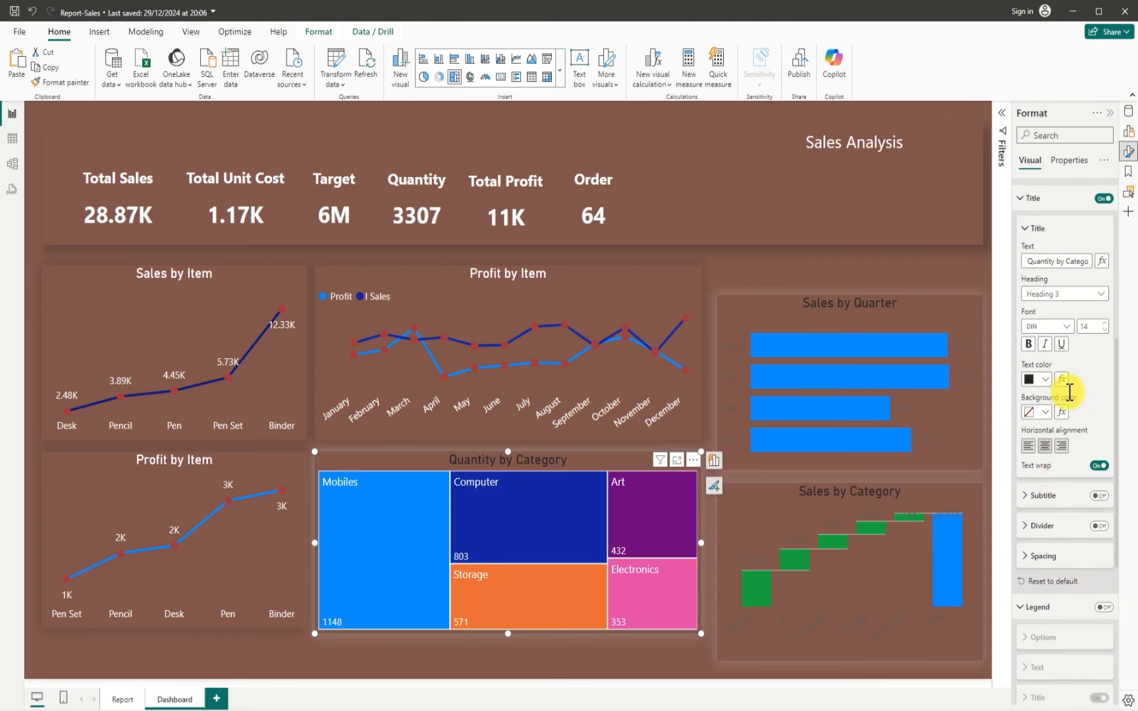
click(1044, 379)
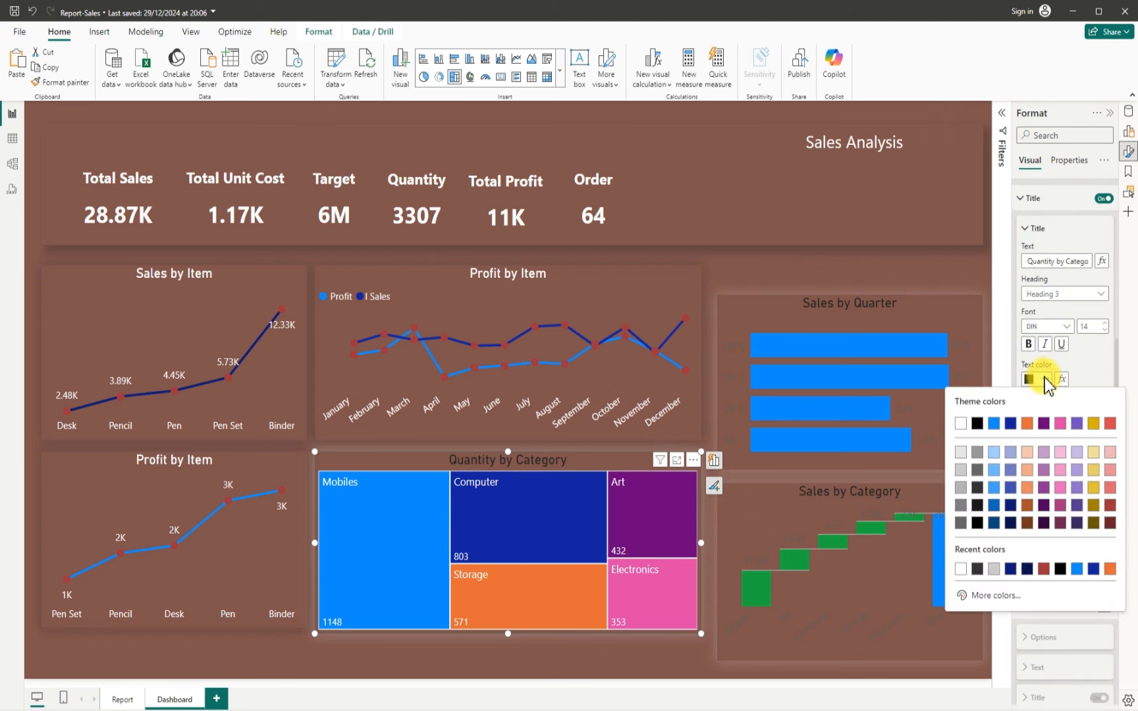
click(958, 421)
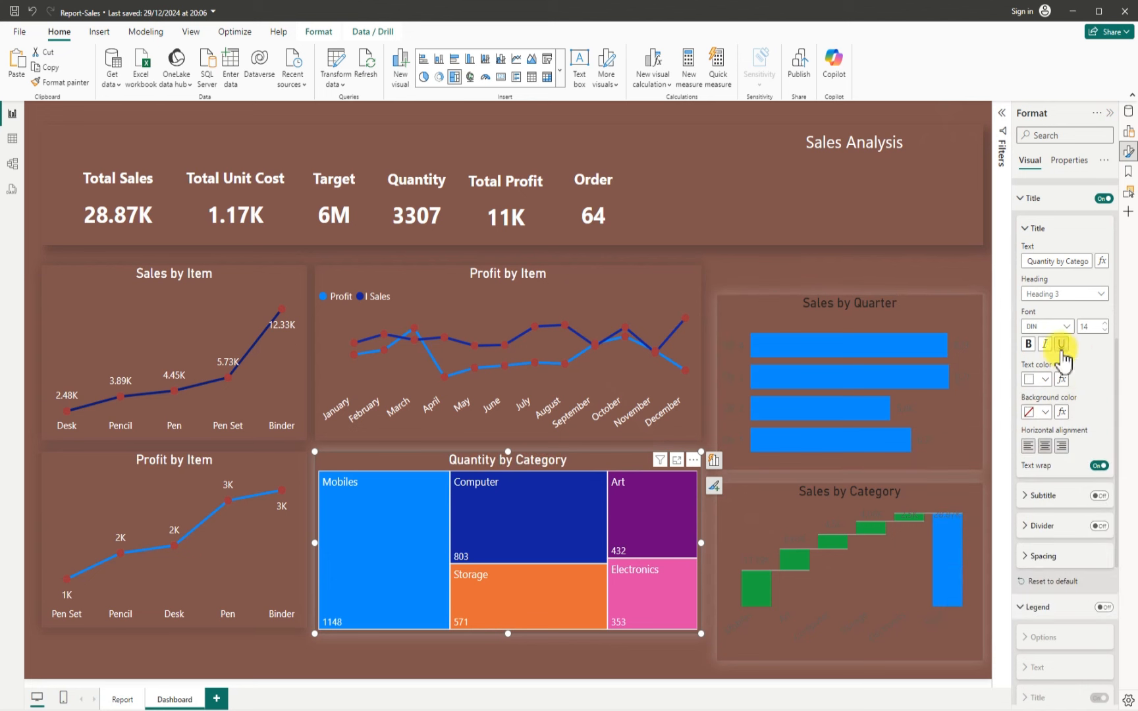
scroll(1061, 355, up, 1)
scroll(1061, 356, up, 5)
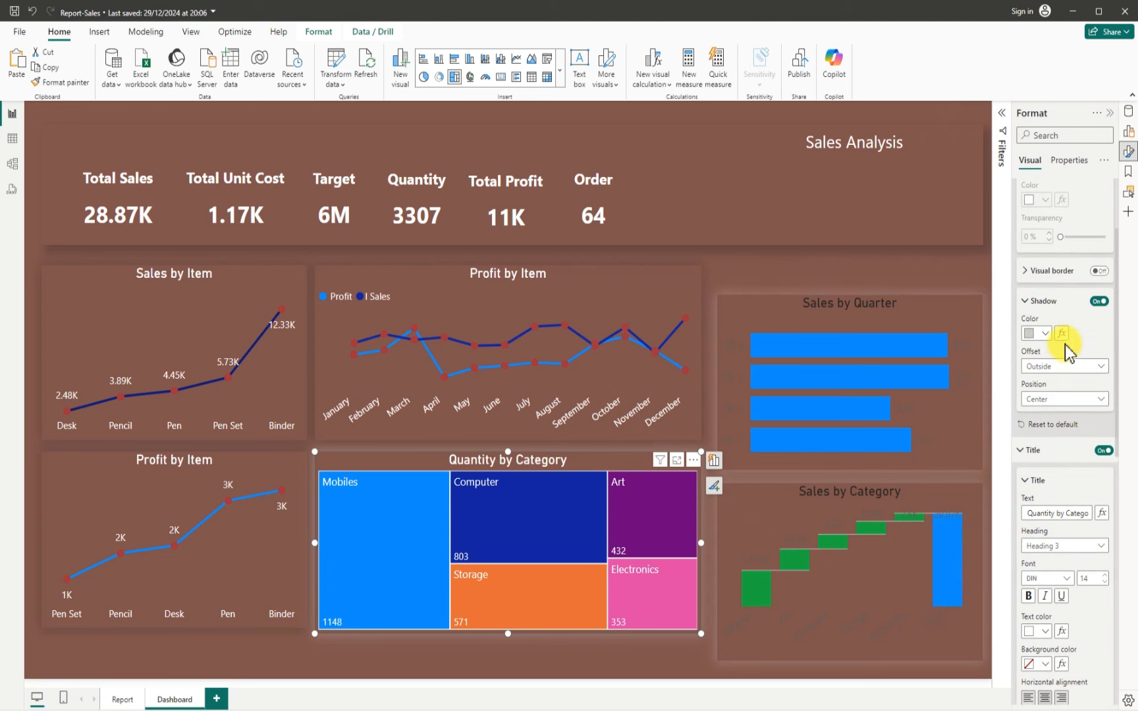
click(1048, 450)
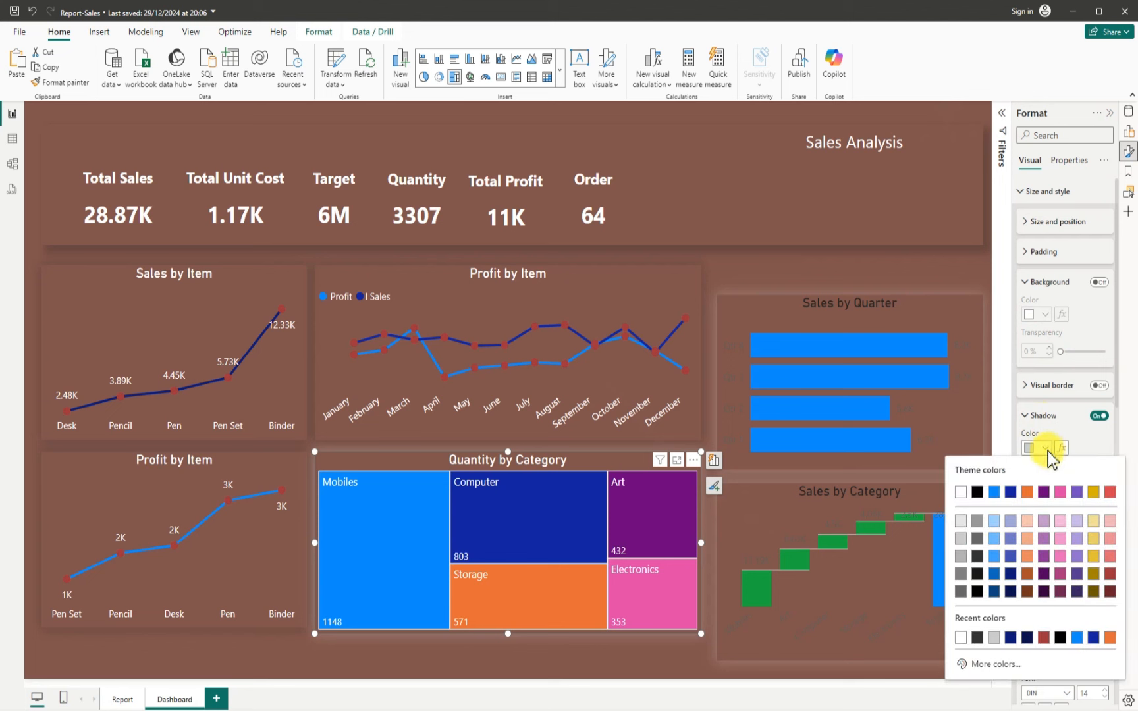
click(975, 542)
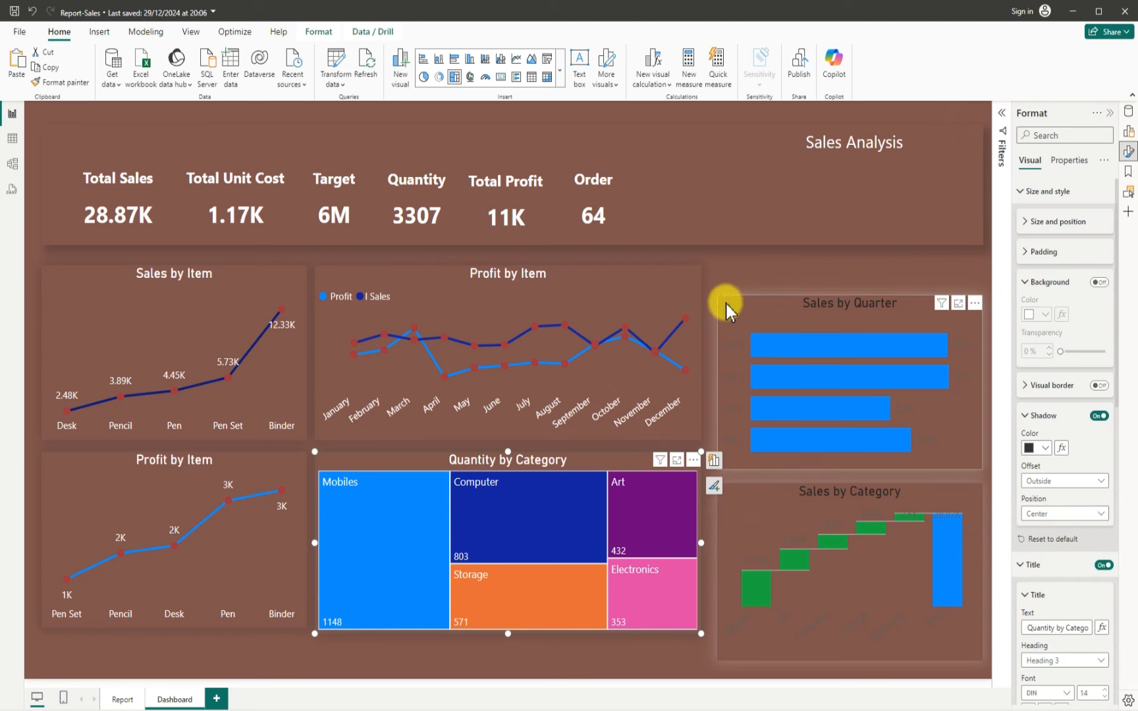
Move the Sales by Quarter chart up level with the monthly Profit by Item chart and widen it slightly toward that chart
drag(731, 301, 721, 276)
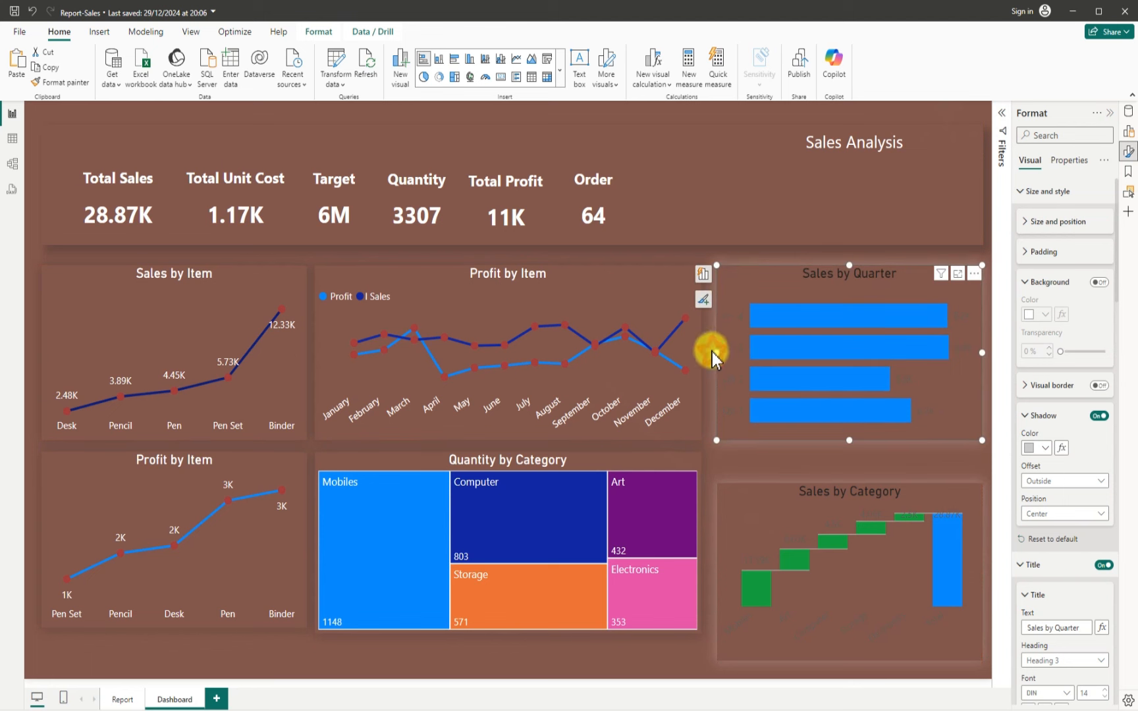
drag(712, 353, 708, 349)
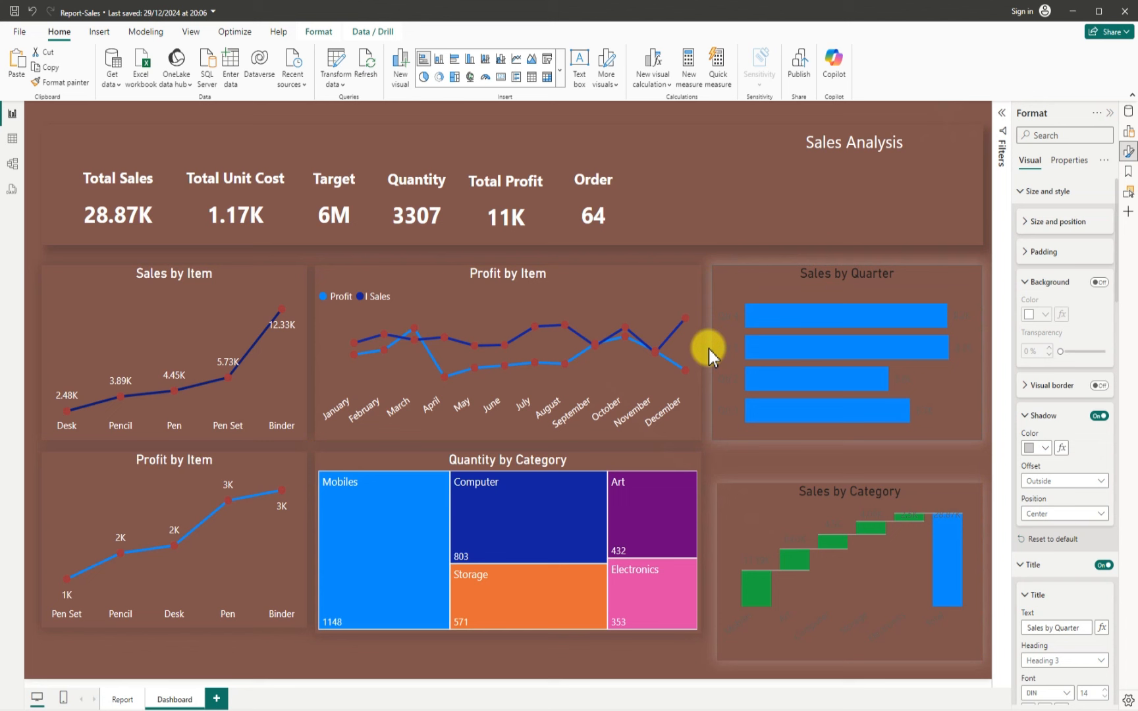
click(747, 325)
drag(739, 297, 735, 303)
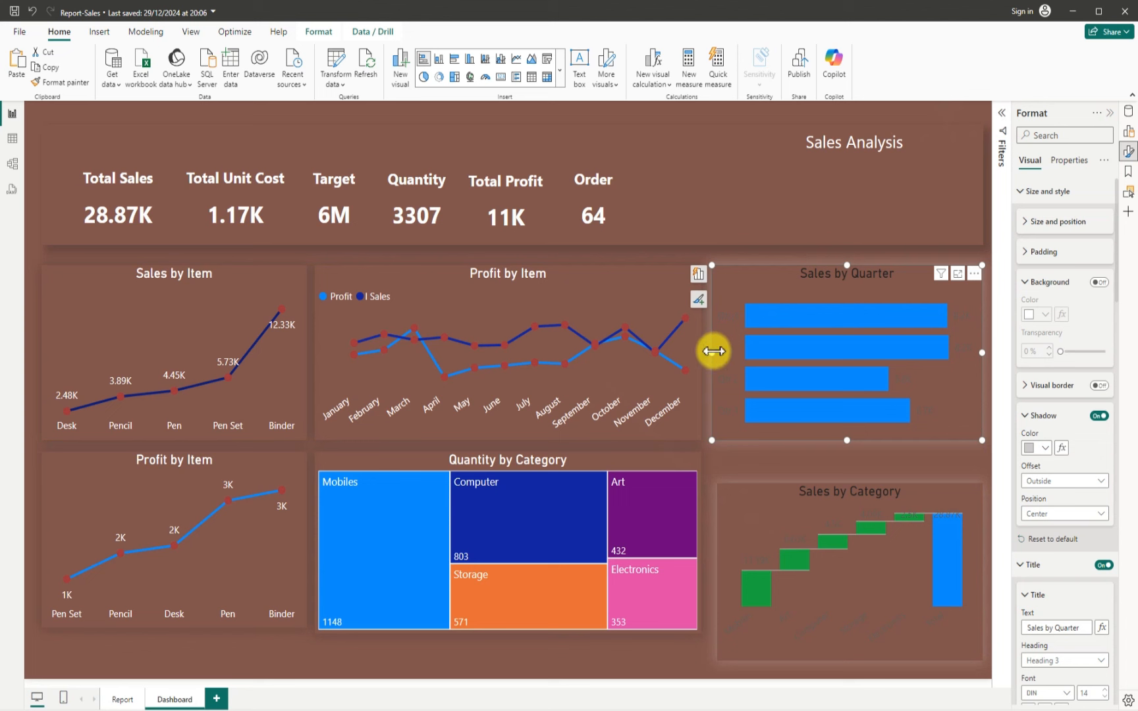
drag(712, 351, 712, 354)
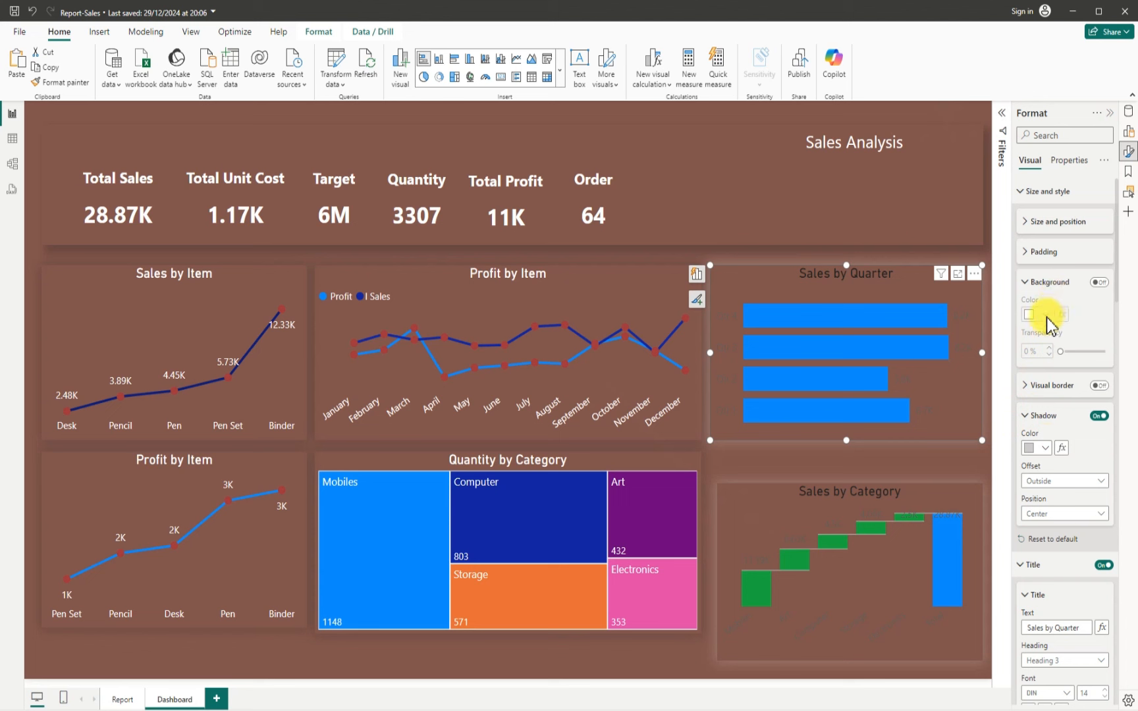
Set the shadow color of the Sales by Quarter chart to dark gray and its title text to white
click(1044, 449)
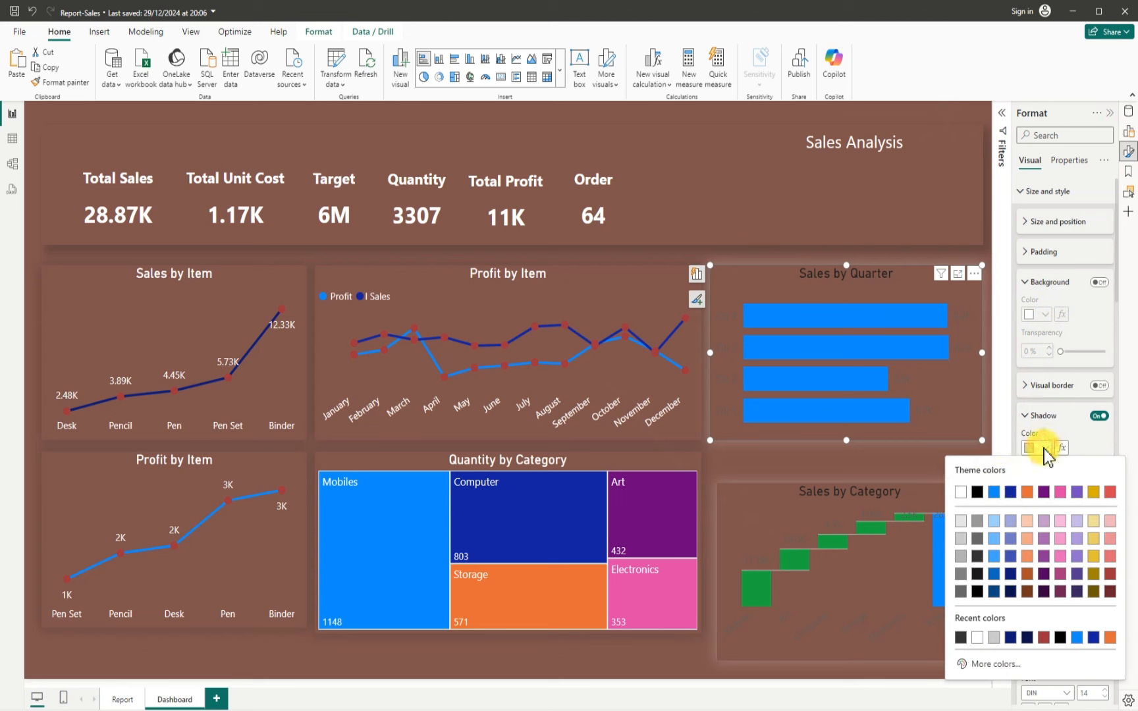
click(977, 556)
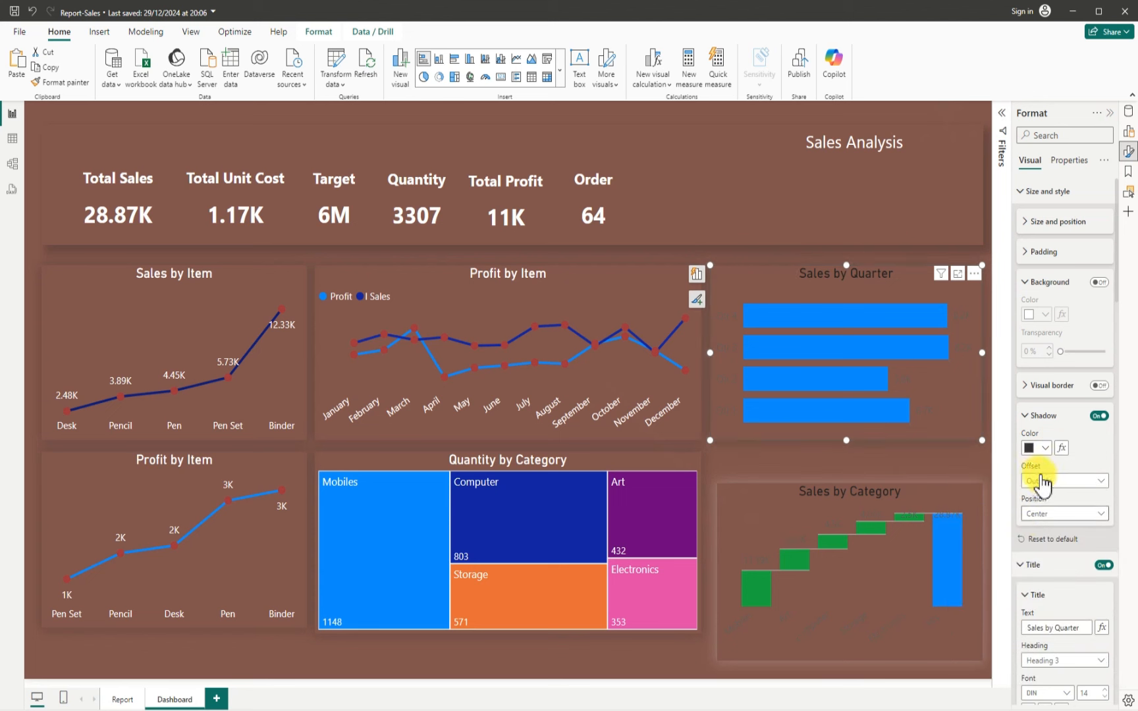
scroll(1054, 556, down, 4)
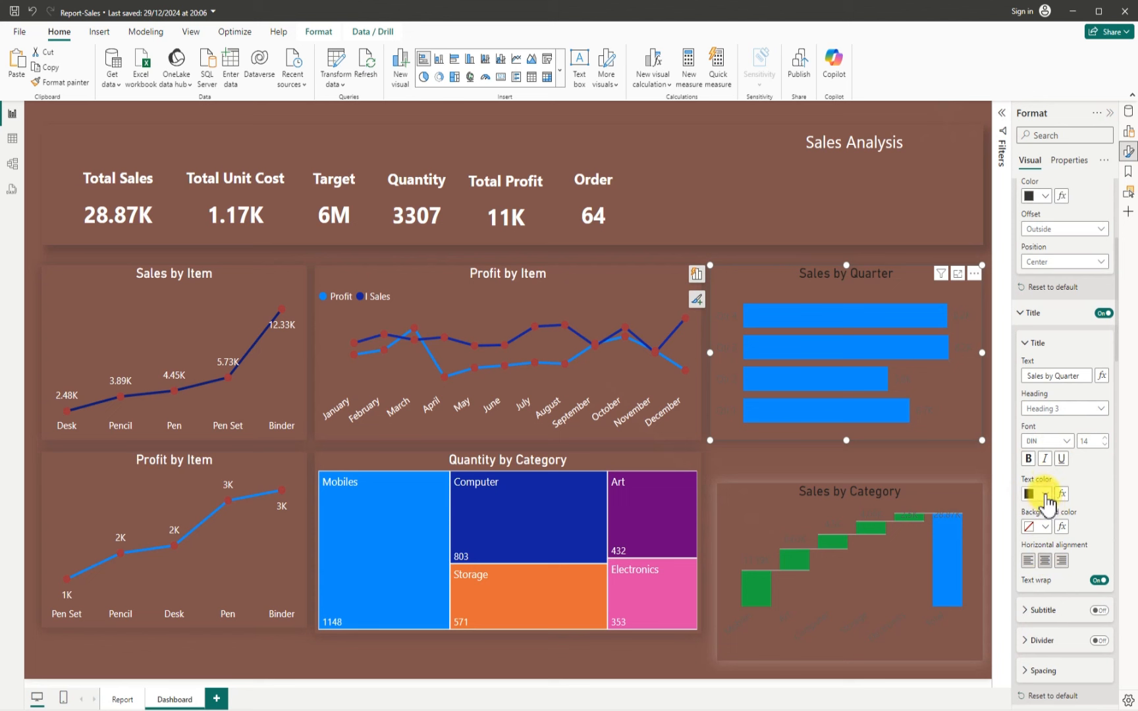
click(1045, 499)
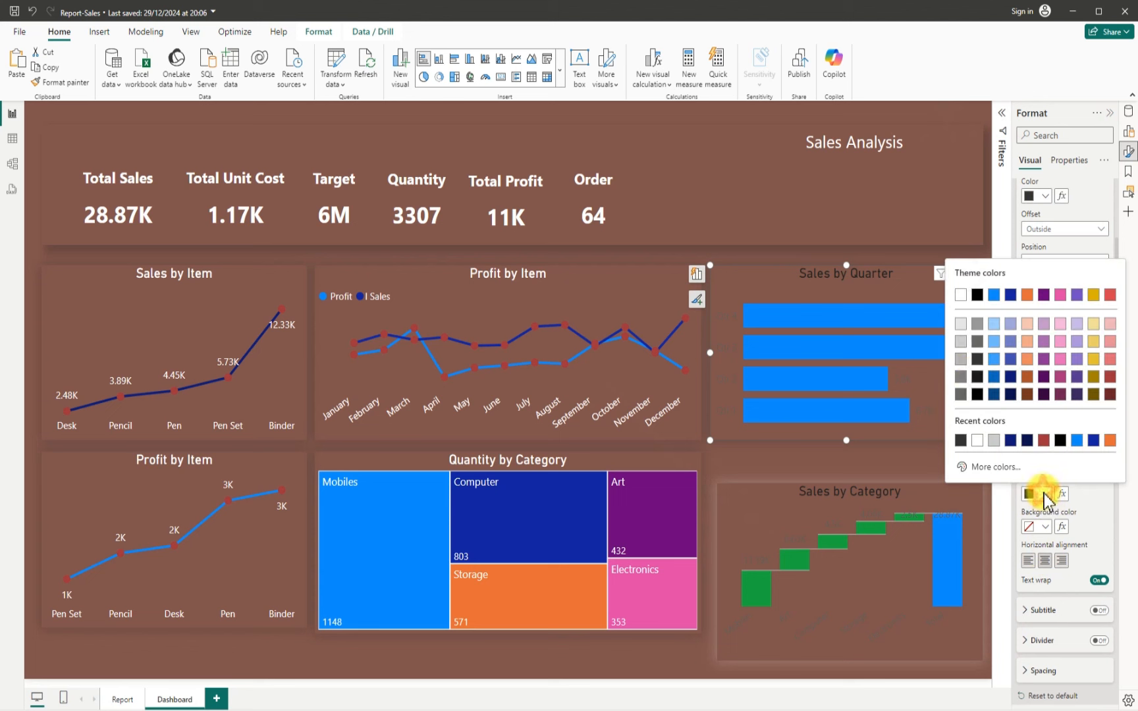
click(964, 298)
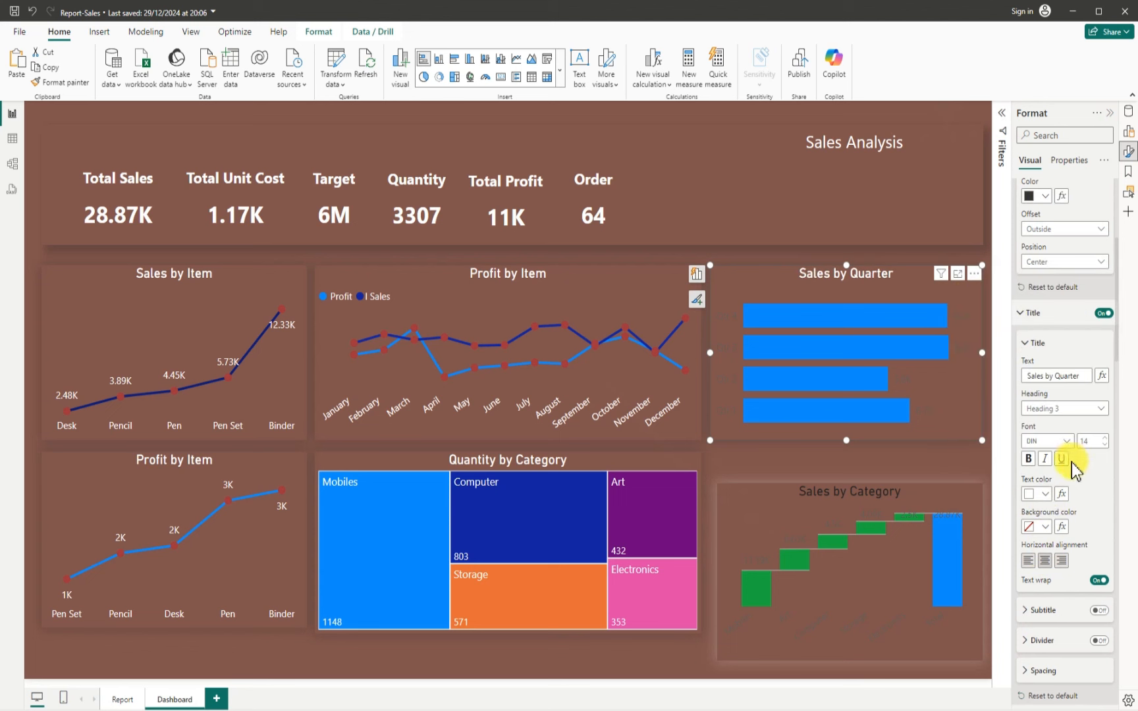
Set the Y-axis values and data label values of the Sales by Quarter chart to white
scroll(1047, 484, down, 10)
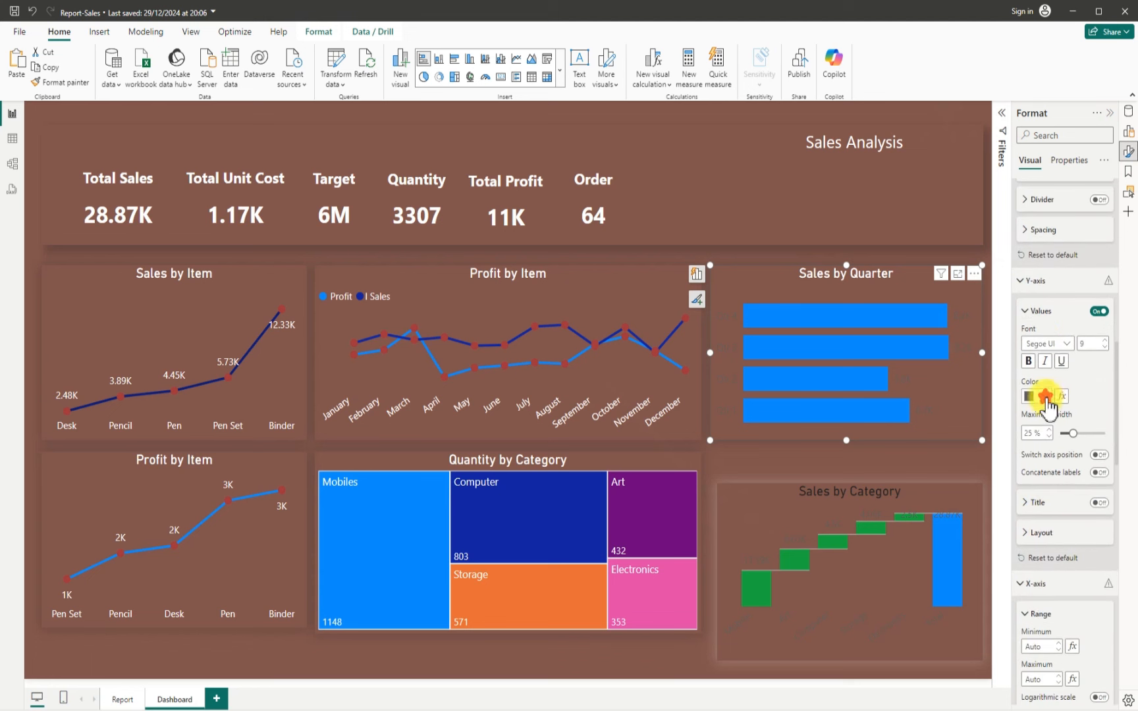
click(1045, 397)
click(958, 443)
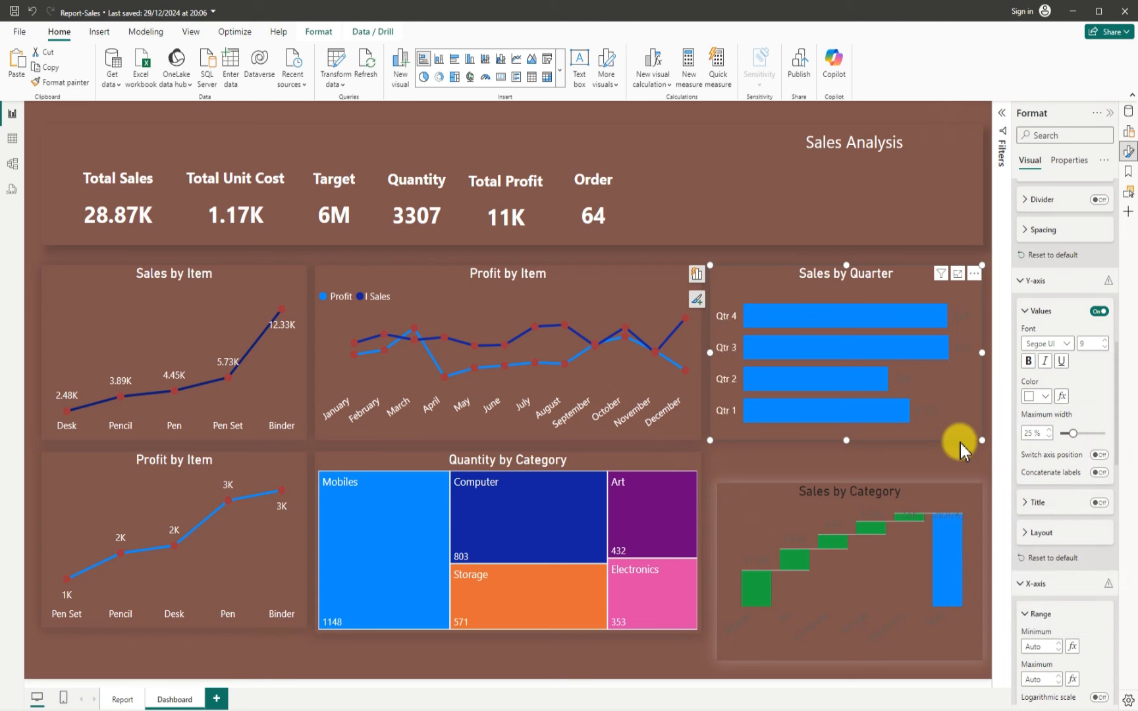
scroll(1074, 516, down, 3)
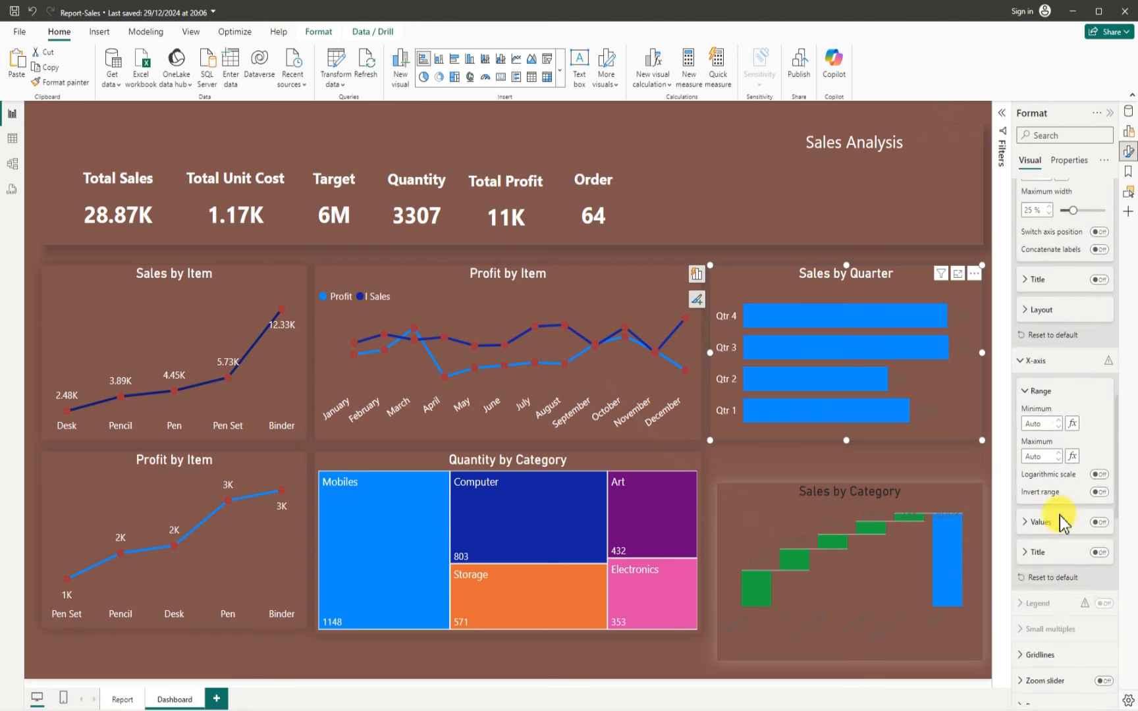
scroll(1061, 523, down, 1)
scroll(1046, 516, down, 1)
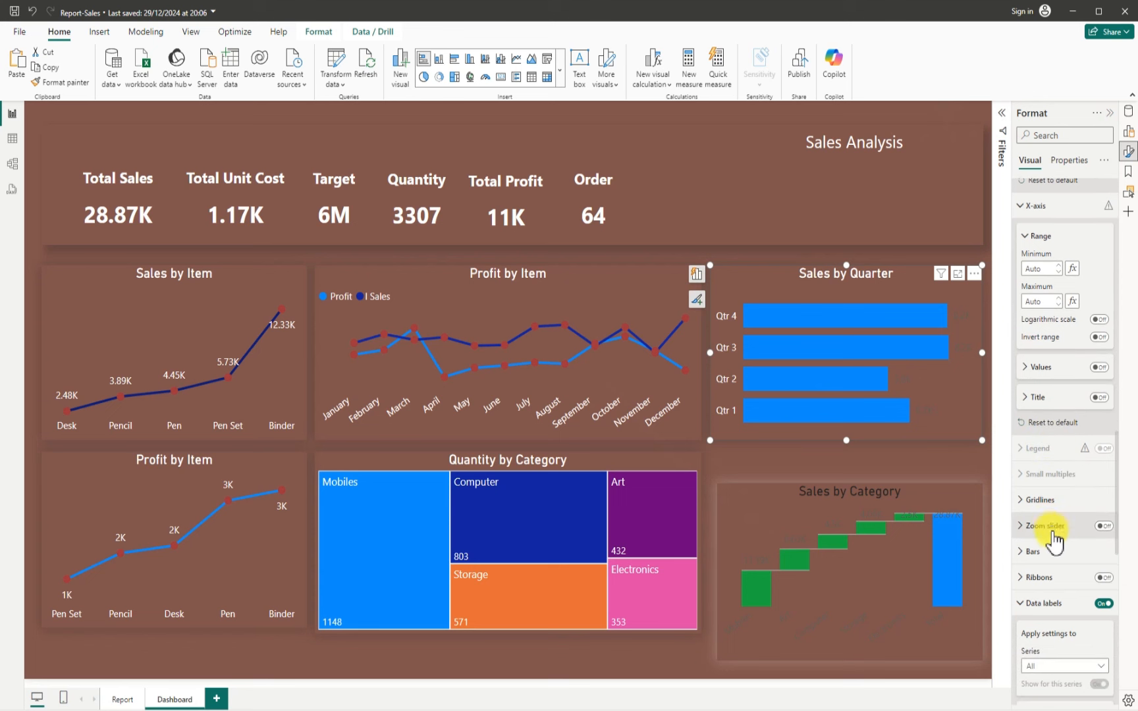
scroll(1054, 538, down, 7)
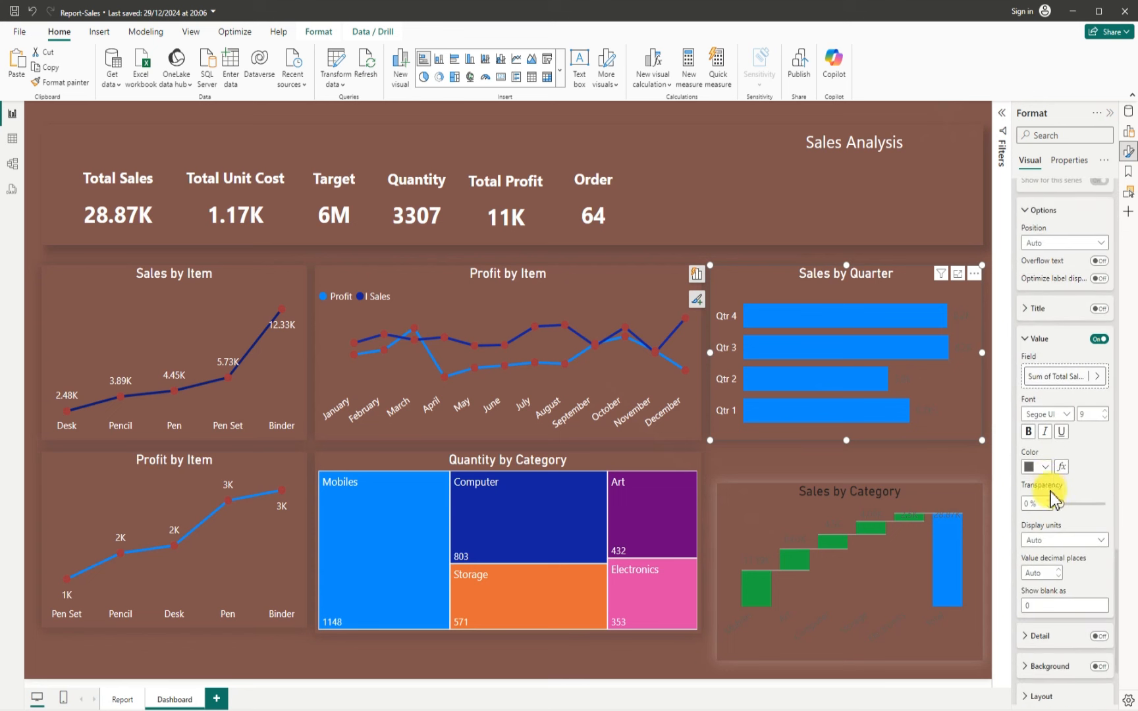
click(1041, 466)
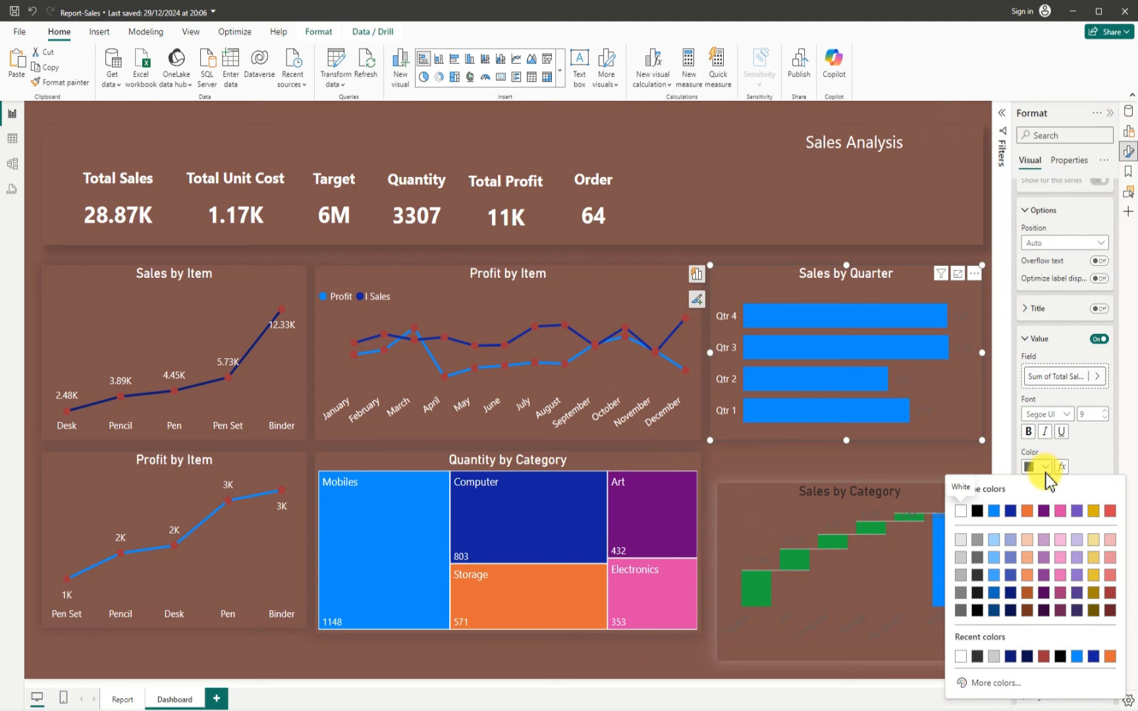
click(962, 516)
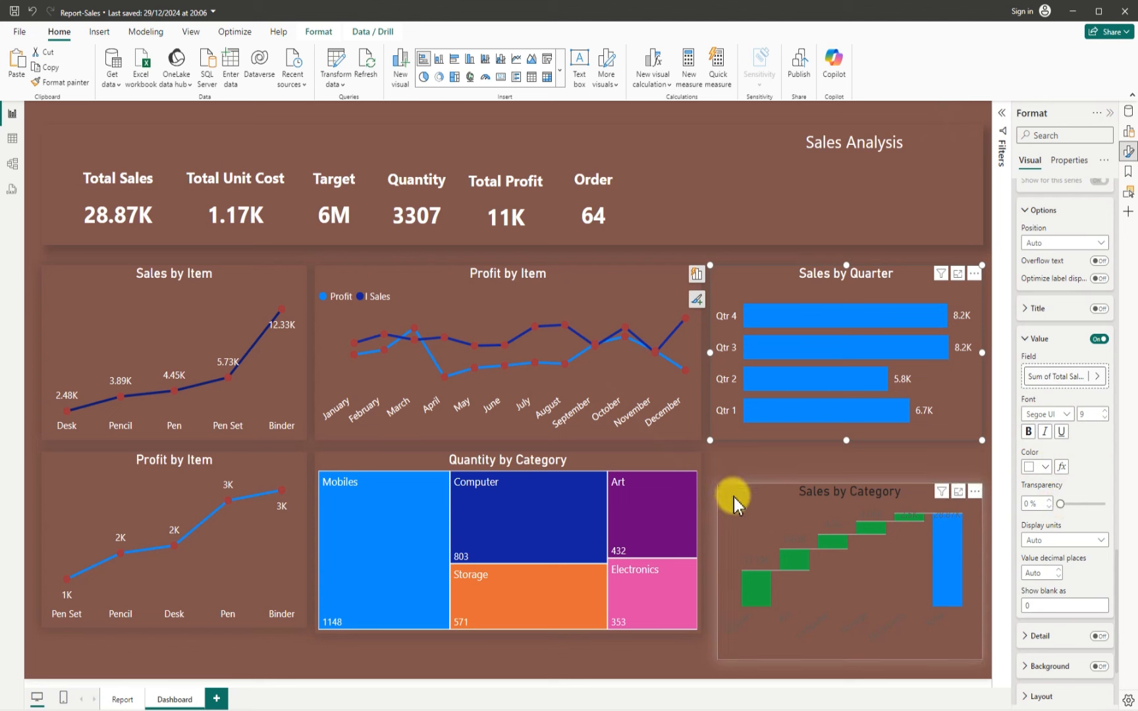
Move the Sales by Category chart up just below Sales by Quarter and widen it to match that chart's width
drag(737, 468, 728, 462)
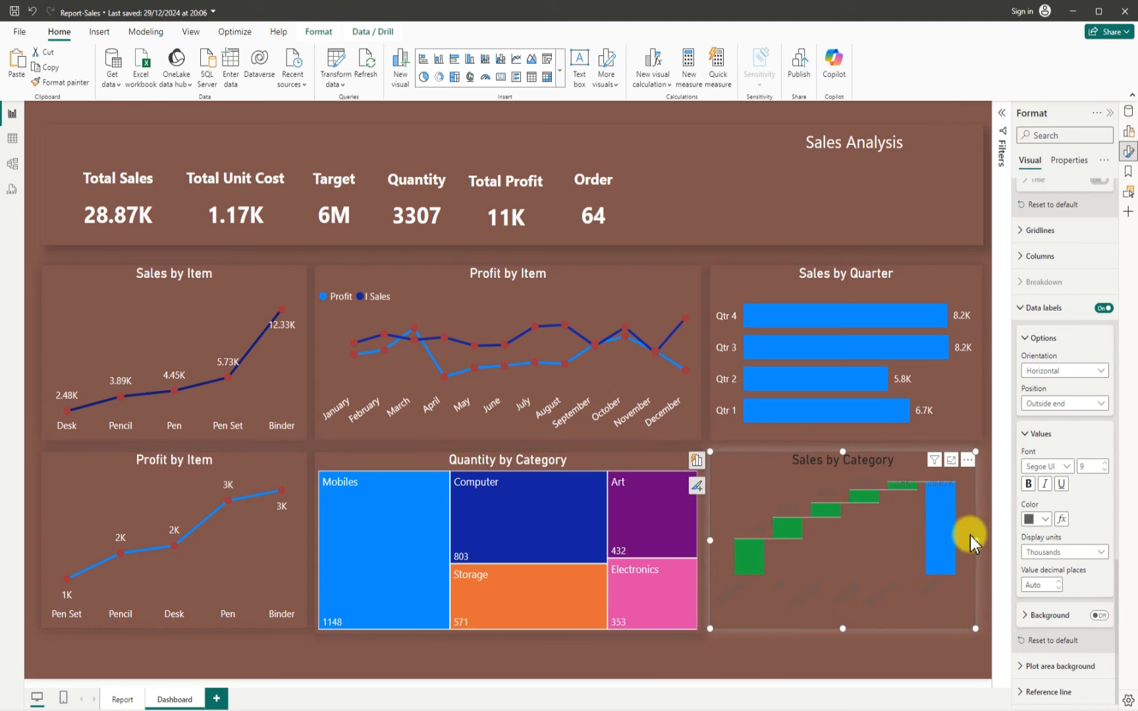
drag(974, 538, 981, 540)
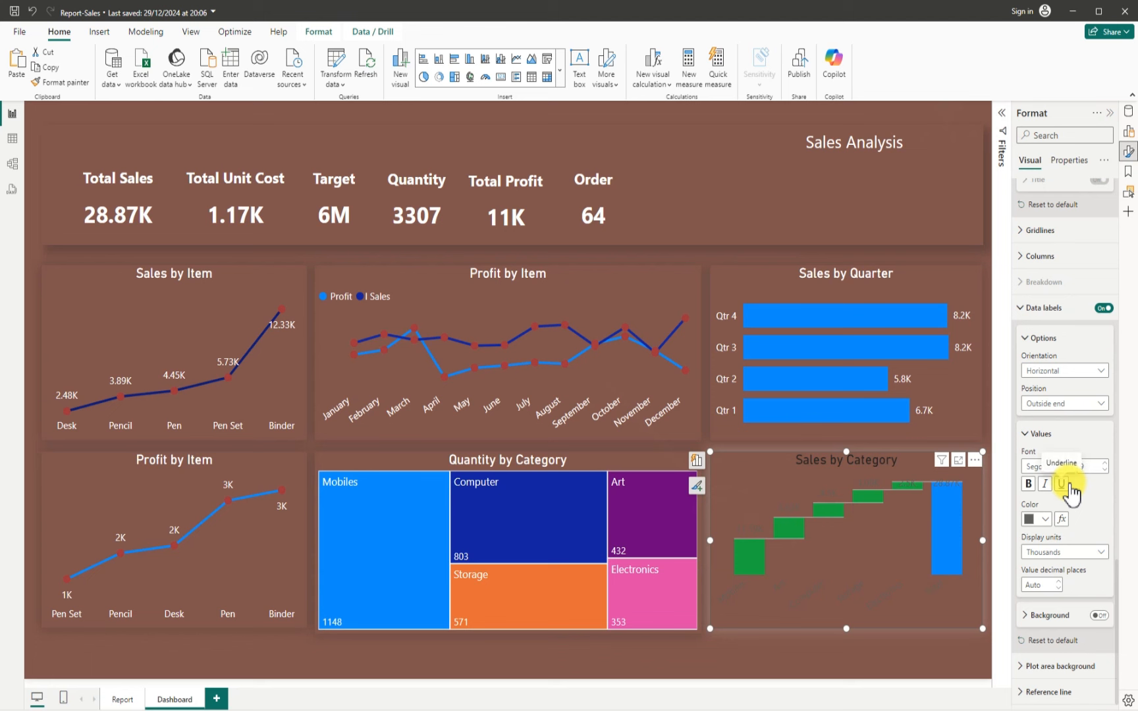
Set the data label values and X-axis values of the Sales by Category chart to white
click(1044, 519)
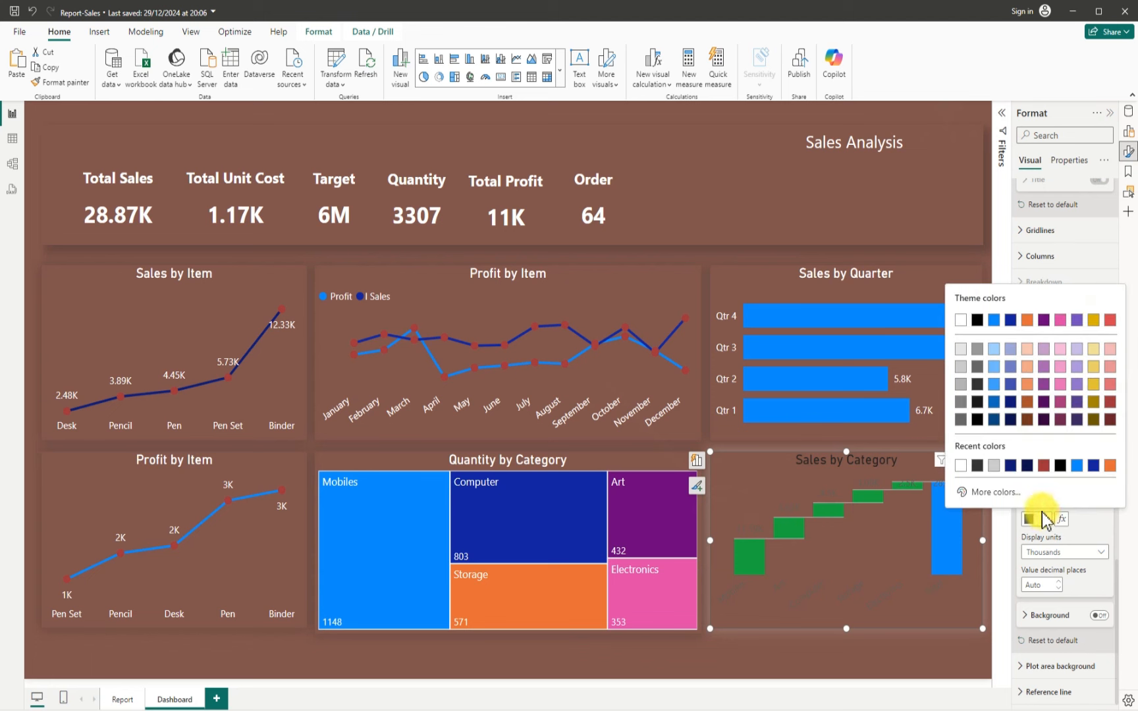
click(961, 320)
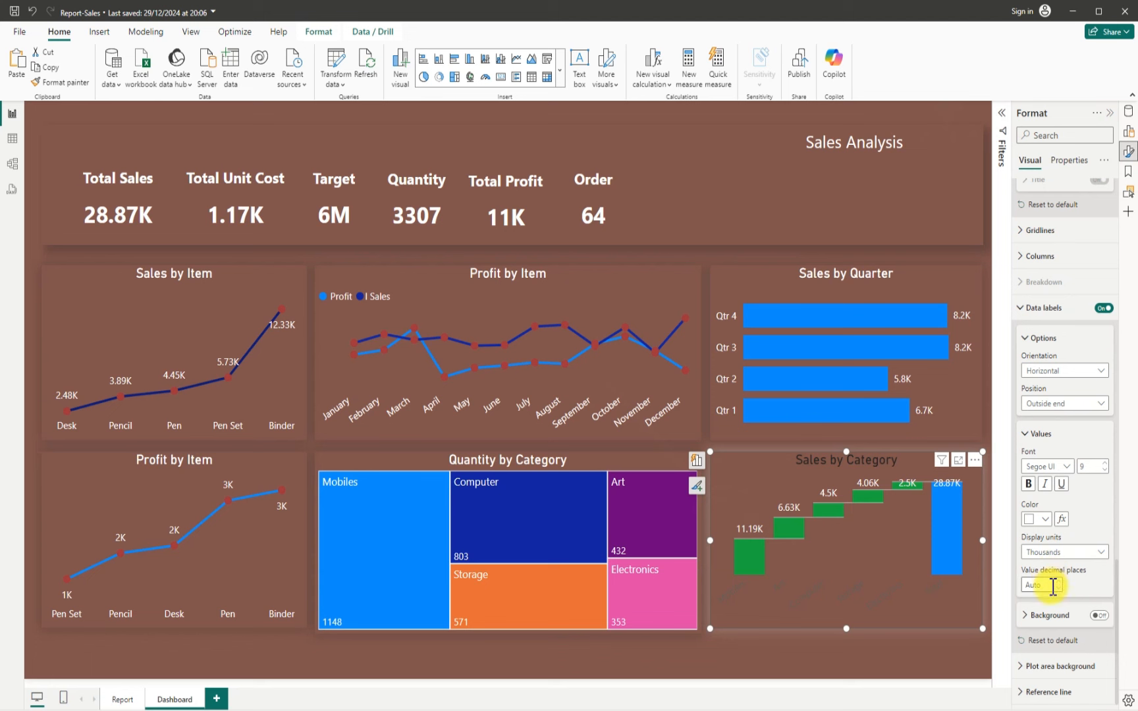
scroll(1047, 460, up, 4)
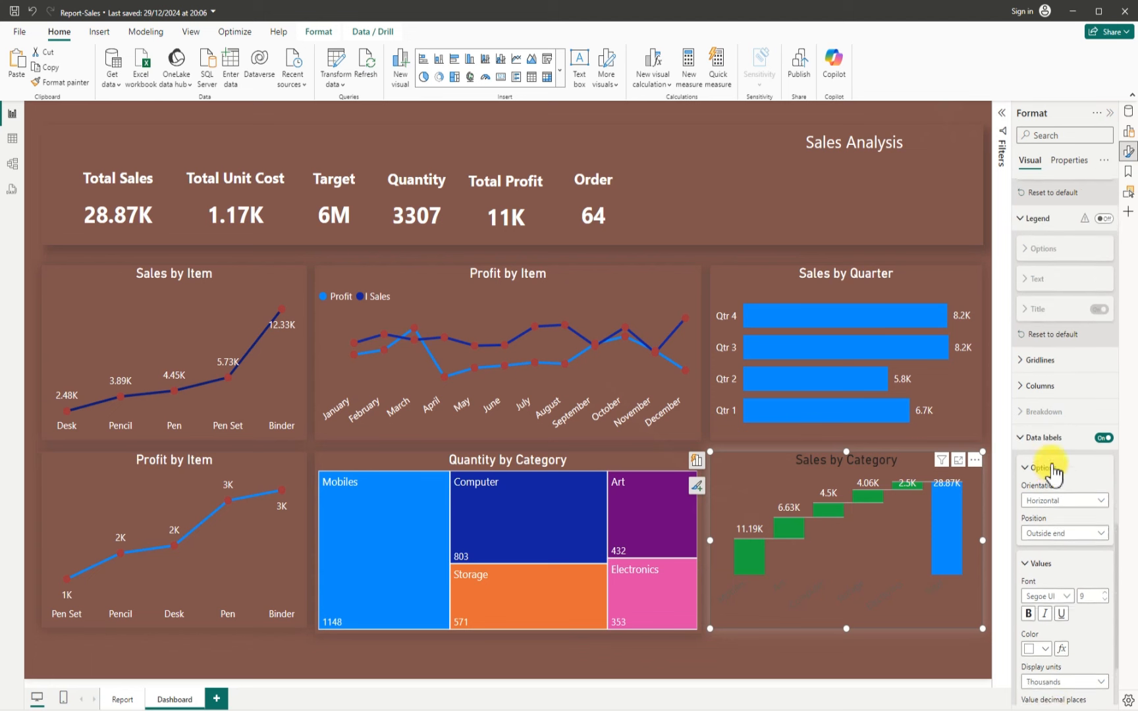
scroll(1047, 461, up, 1)
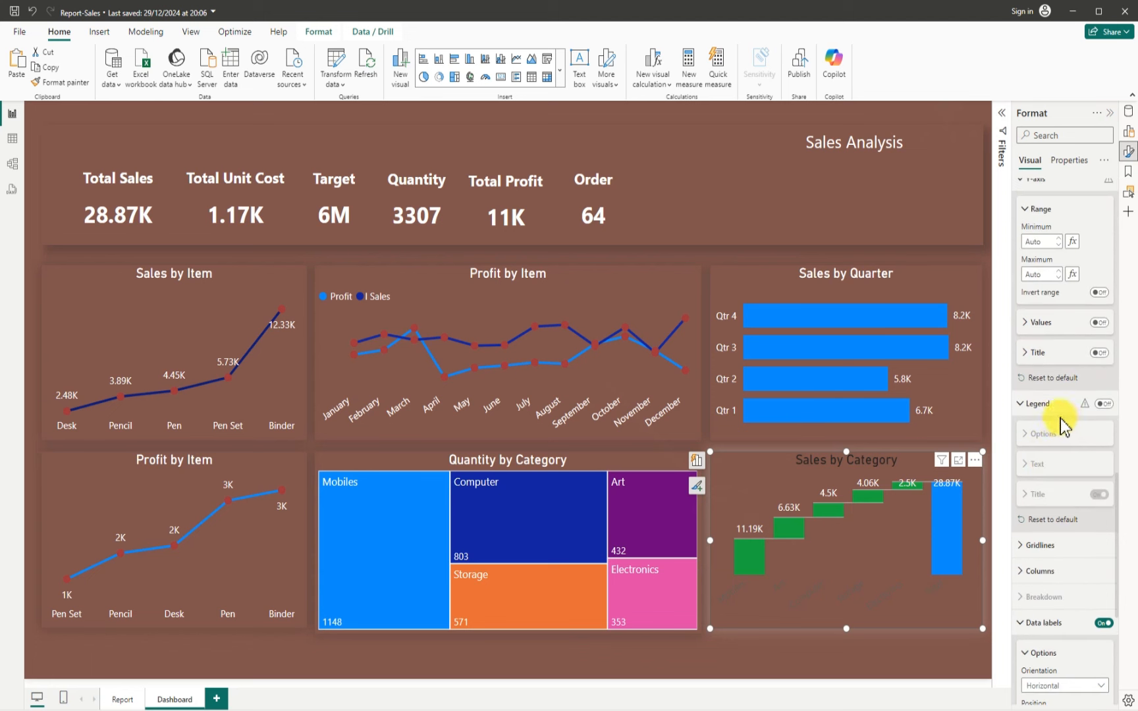
scroll(1064, 428, up, 5)
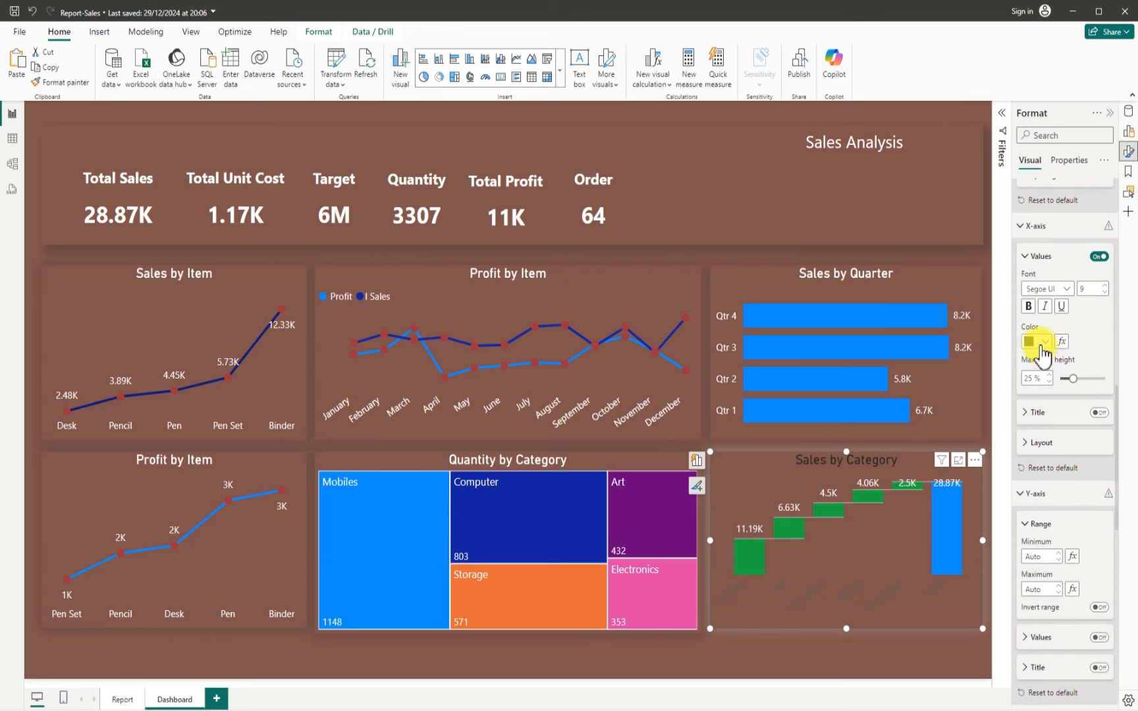
click(1045, 342)
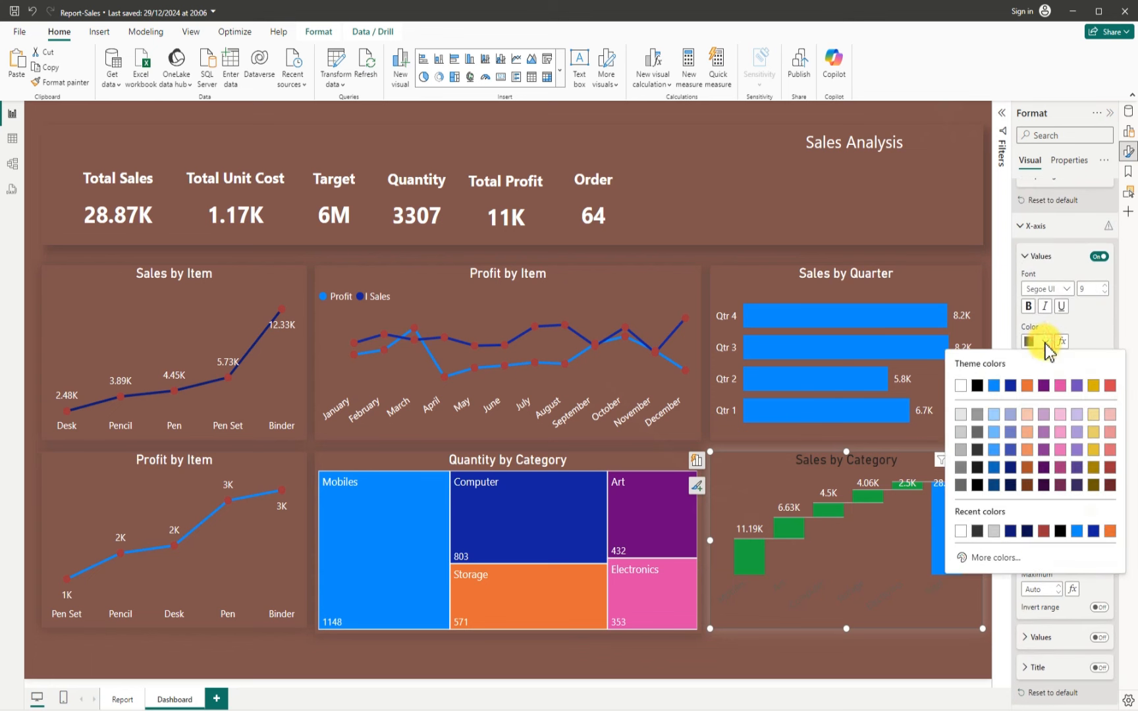
click(963, 387)
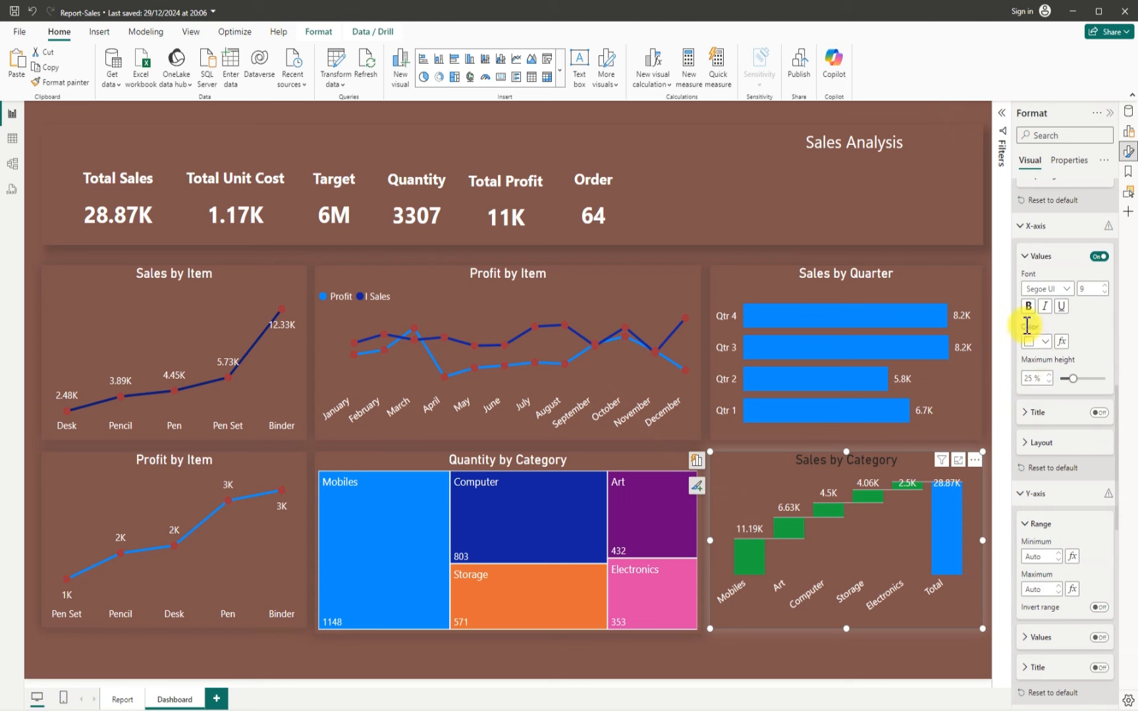
scroll(1036, 329, down, 10)
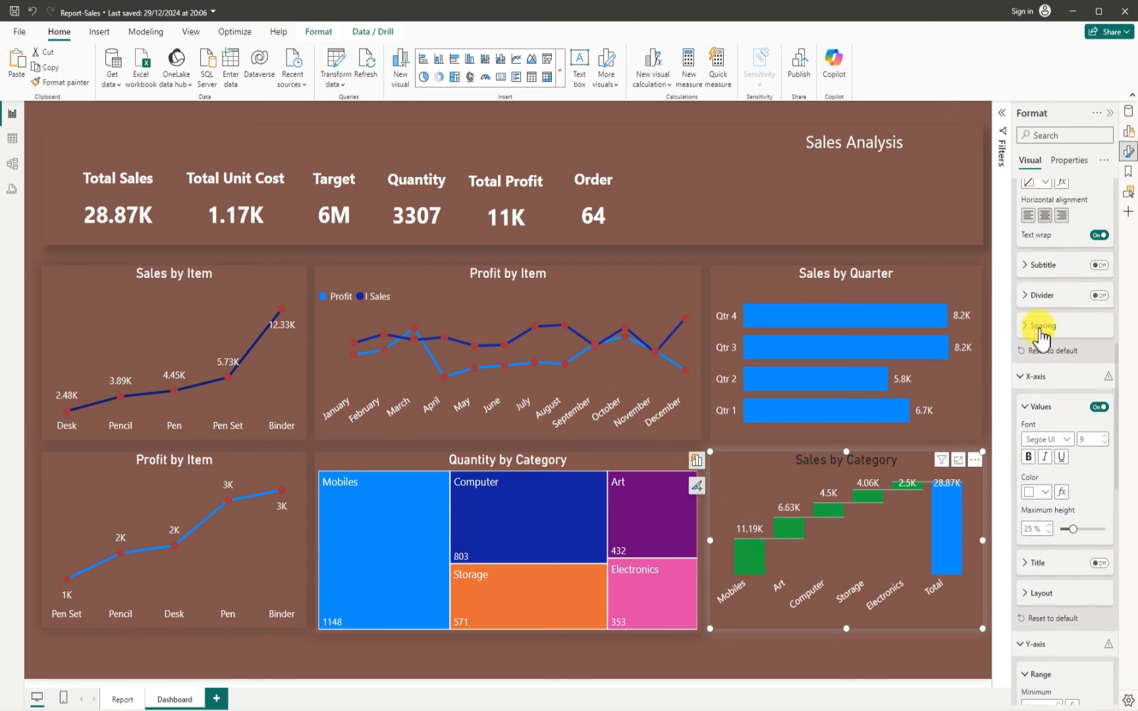
Set the title text color of the Sales by Category chart to white
scroll(1042, 379, up, 2)
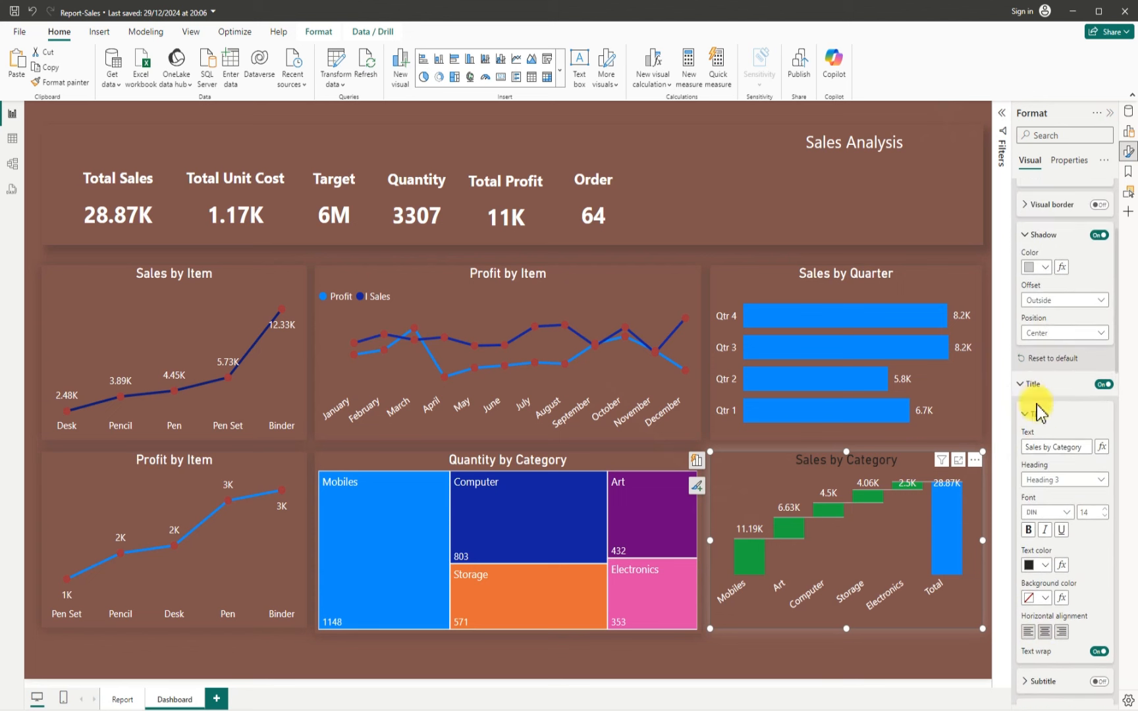
click(1049, 568)
click(964, 373)
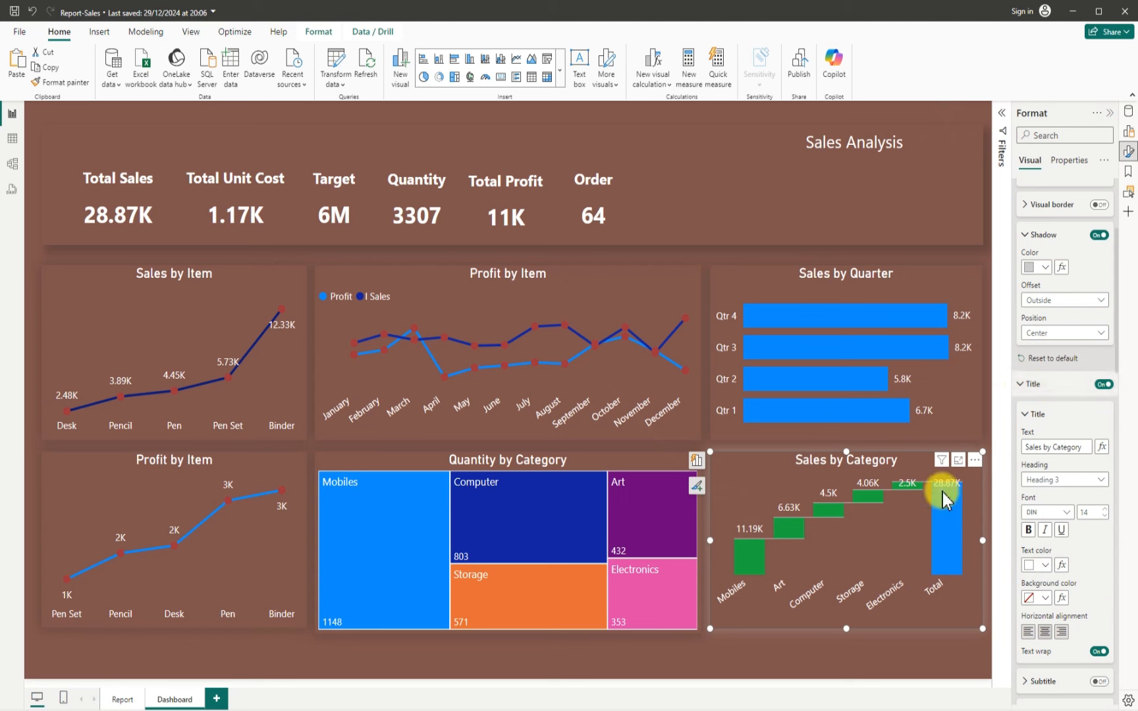
click(669, 652)
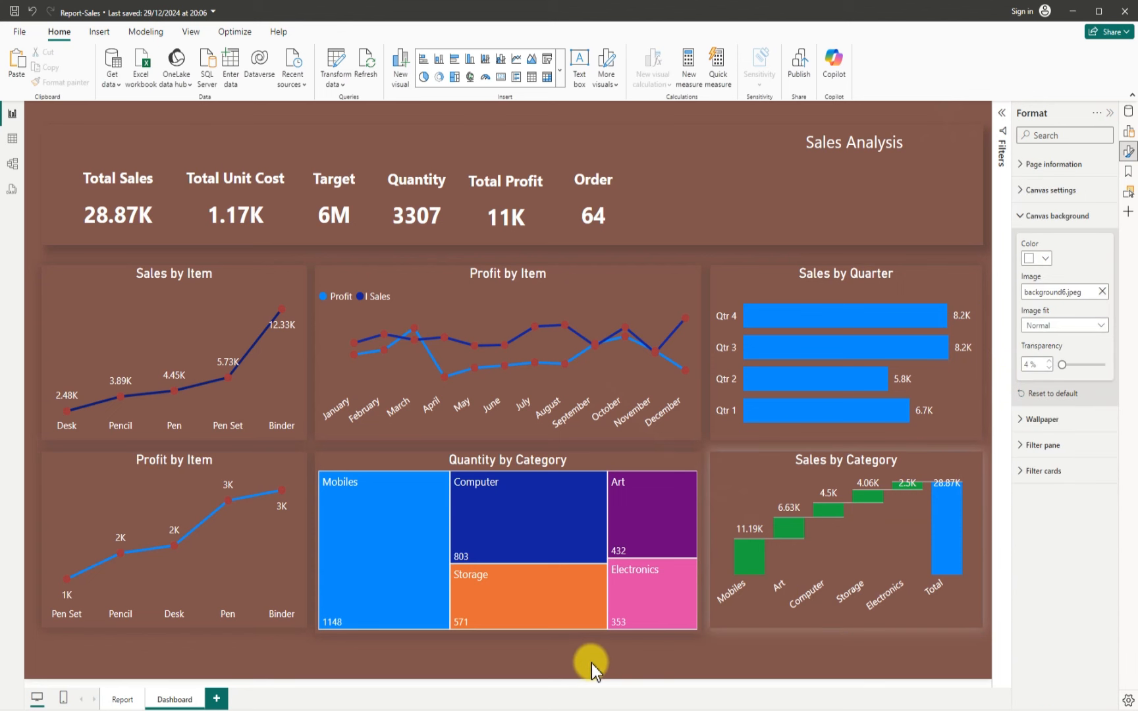
Extend the lower edge of the Profit by Item chart slightly to line up with the Quantity by Category chart
mouse_move(251, 605)
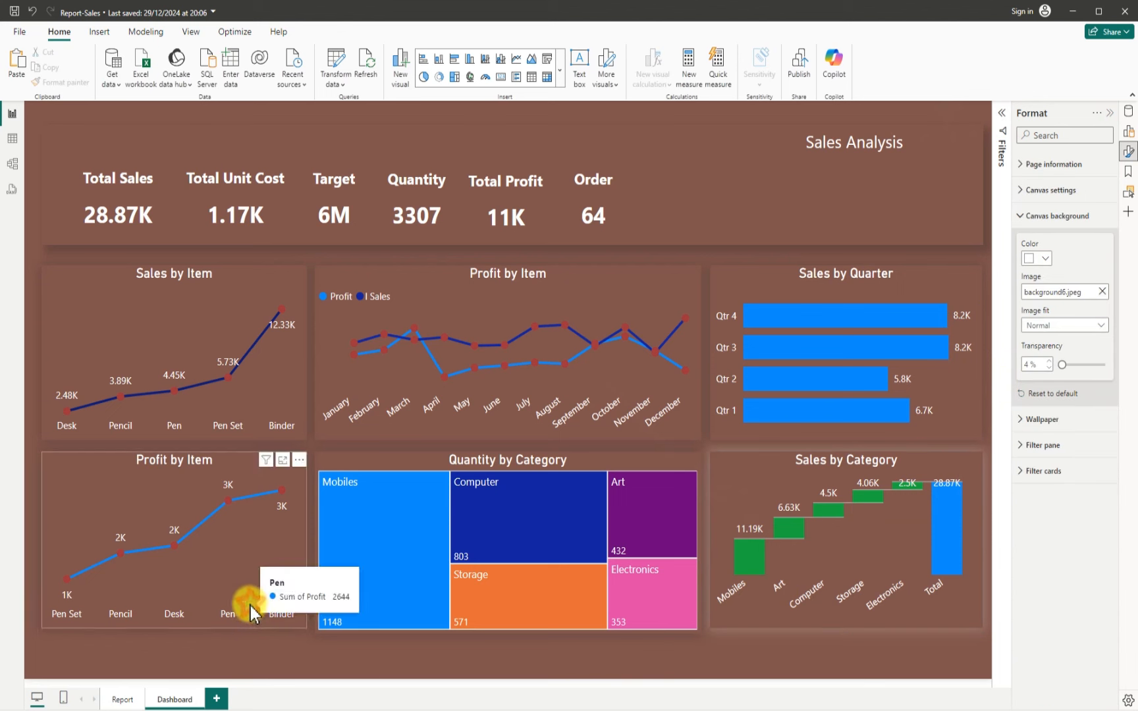
click(207, 637)
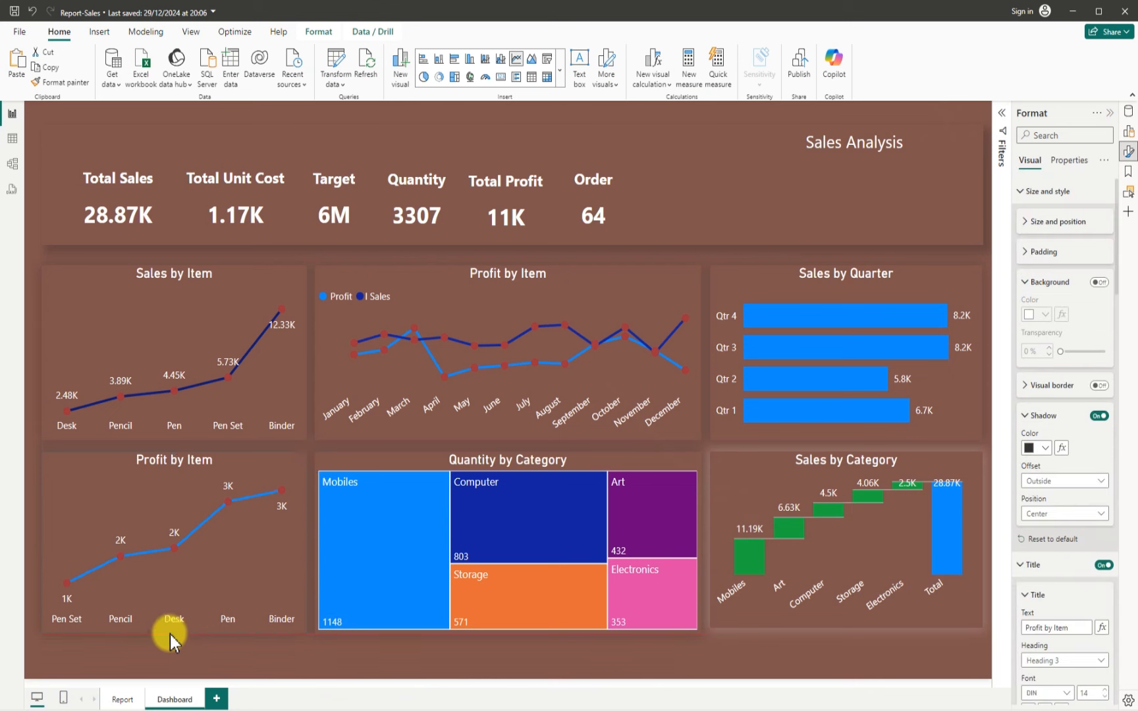
click(272, 652)
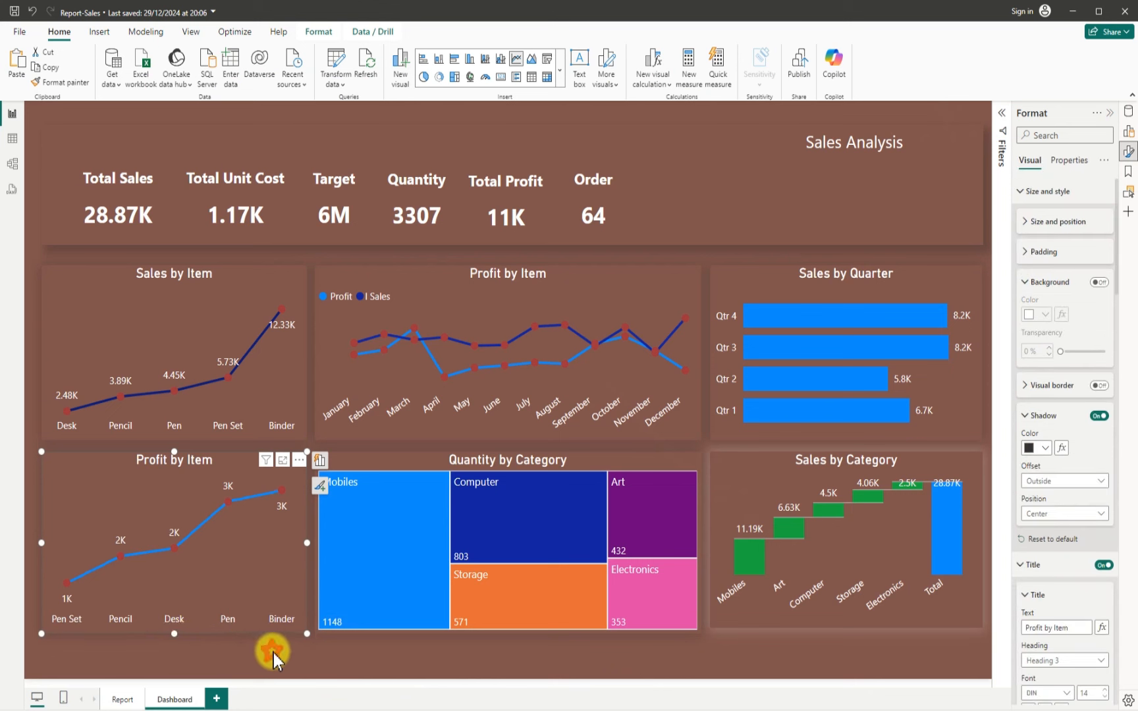
click(356, 645)
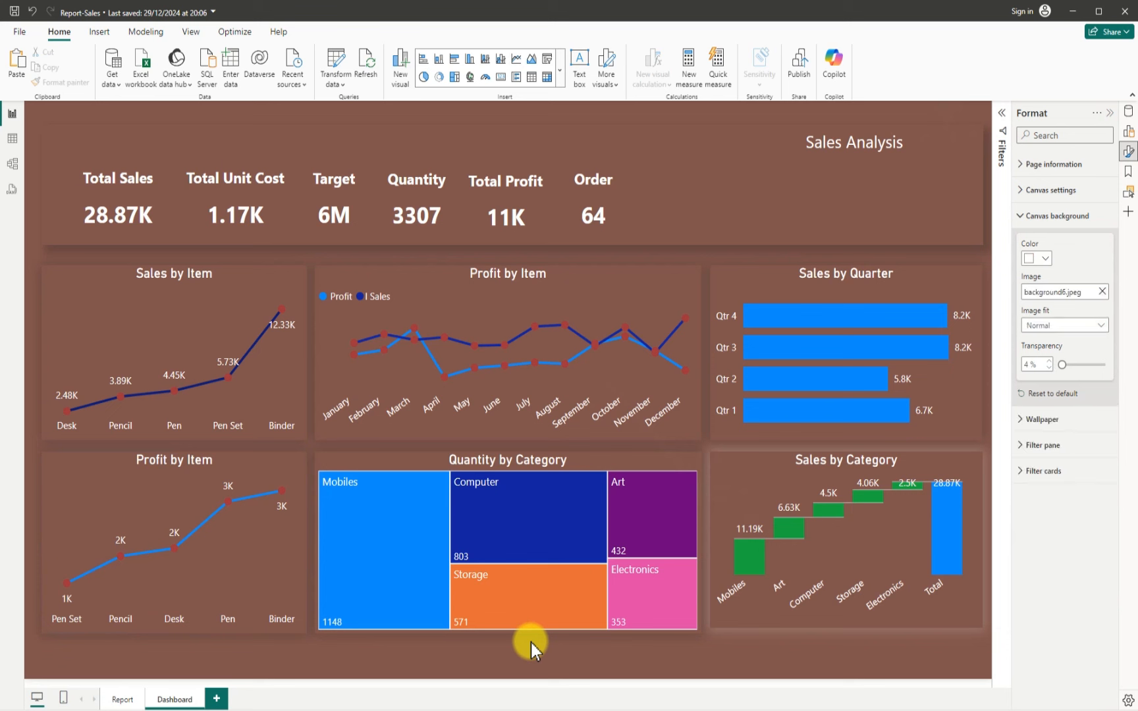
Compare with the Report page, then extend the lower edge of the Dashboard's Sales by Category chart to line up with its row
click(123, 700)
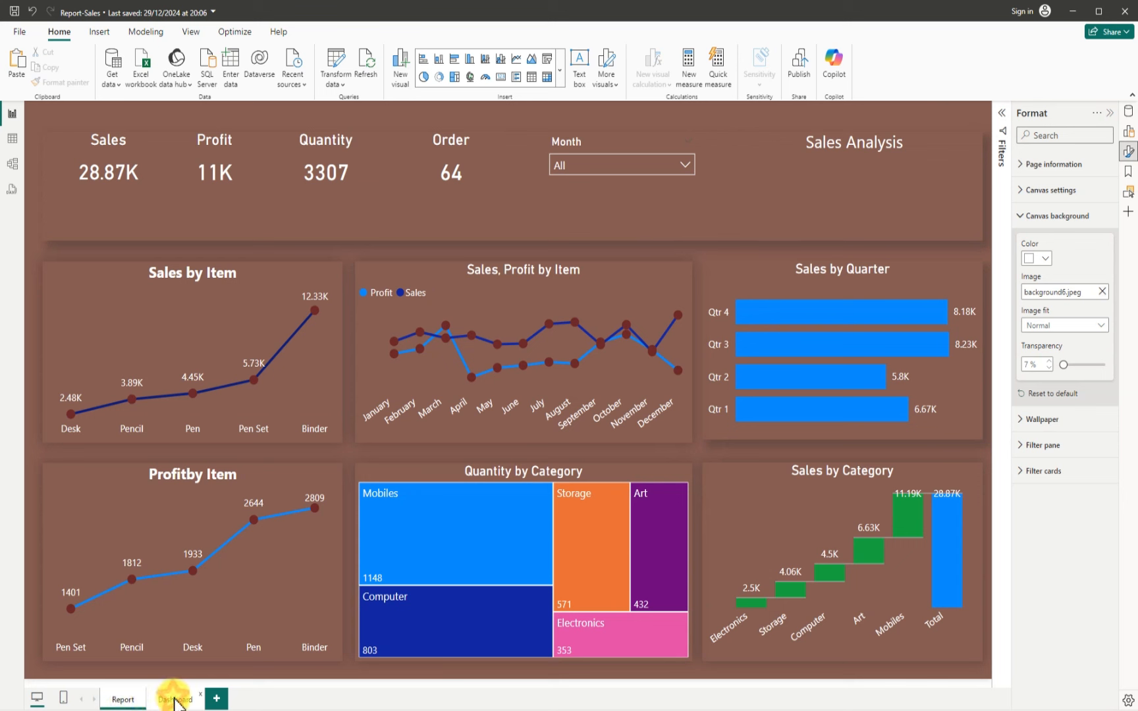
click(172, 700)
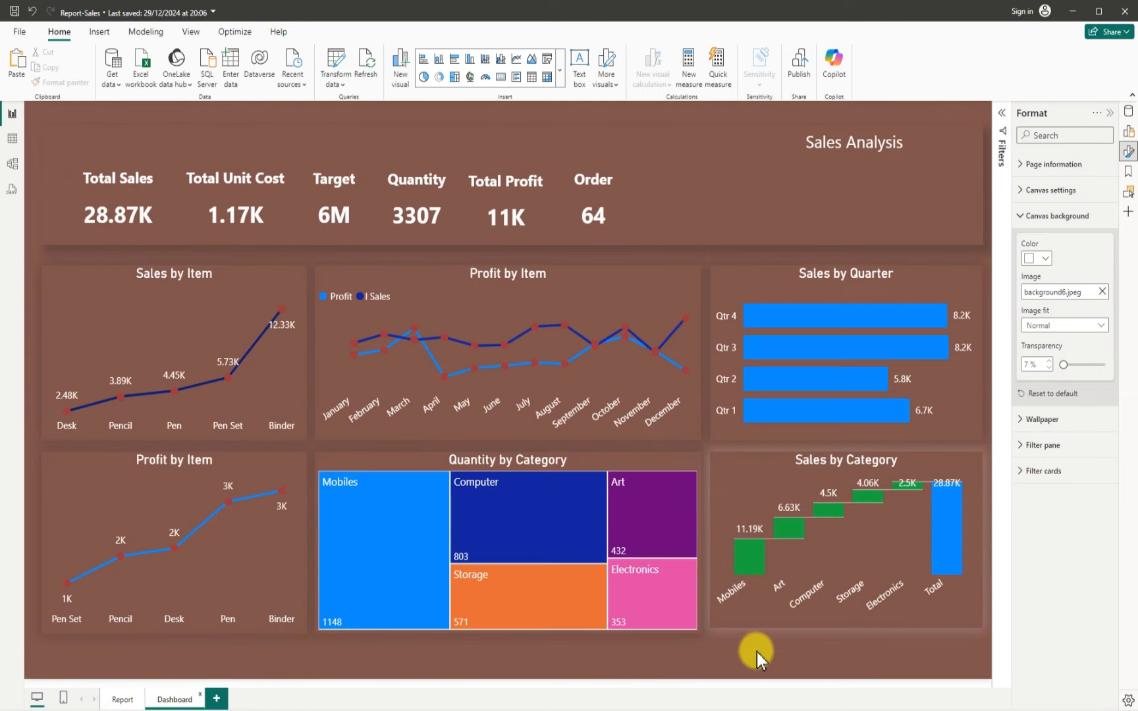
click(826, 635)
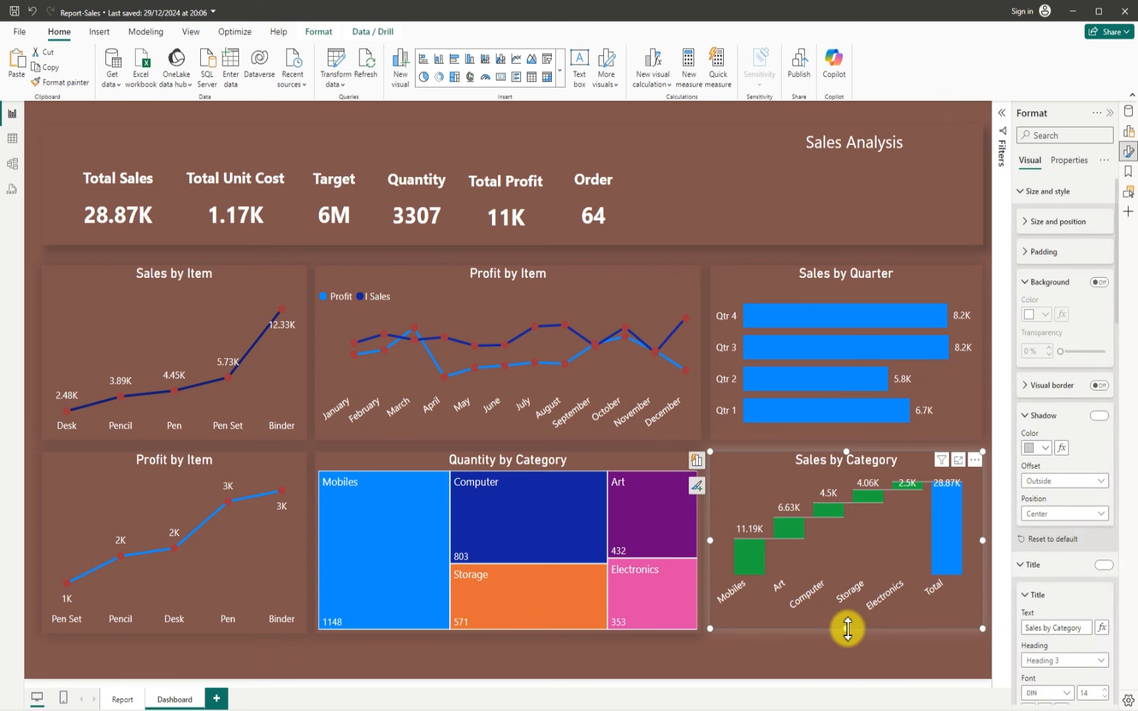
drag(845, 630, 844, 635)
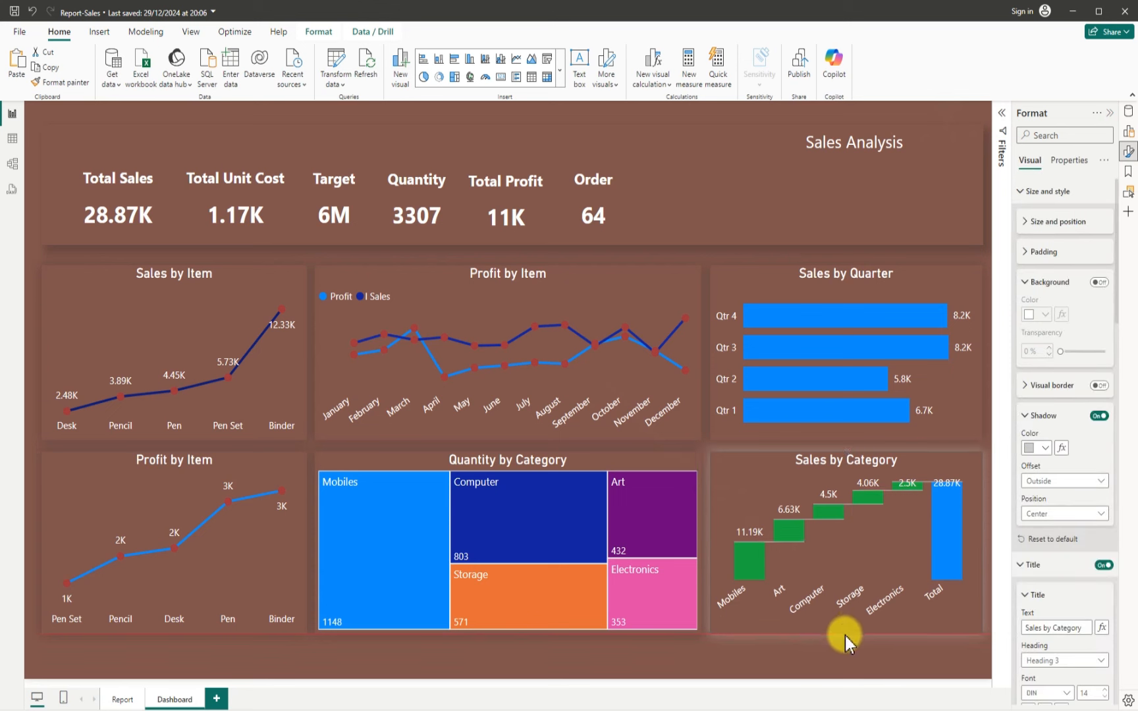
click(708, 666)
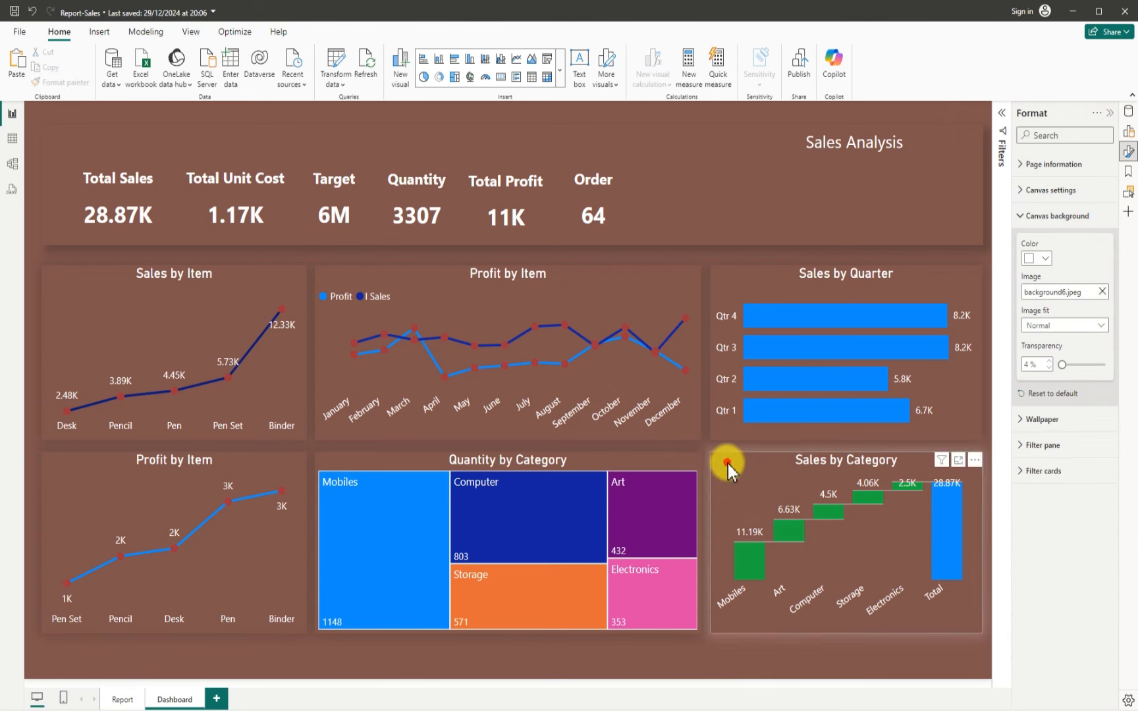
Set the shadow color of the Sales by Category chart to dark gray
click(838, 454)
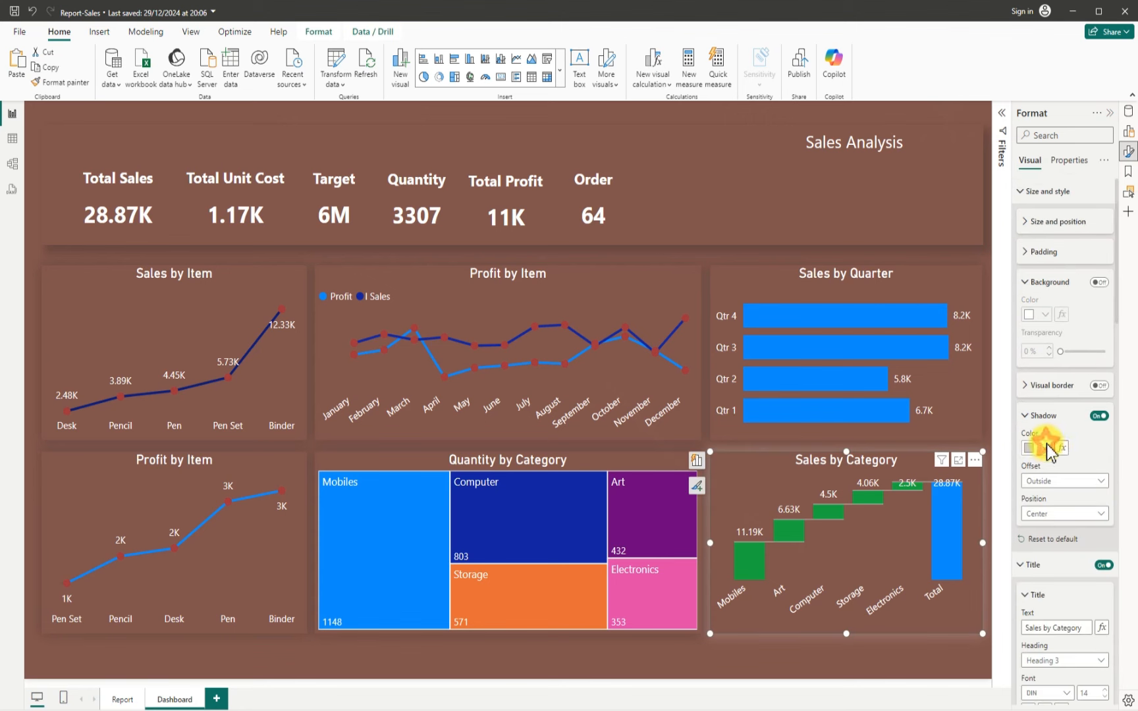
click(1040, 447)
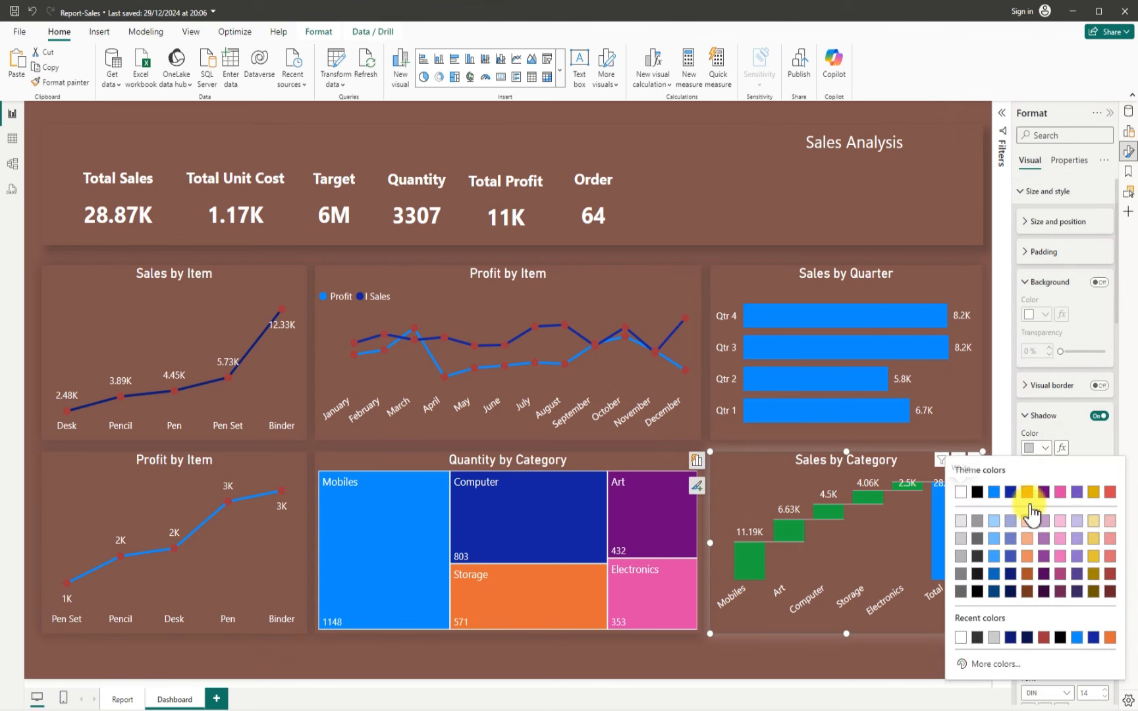
click(978, 558)
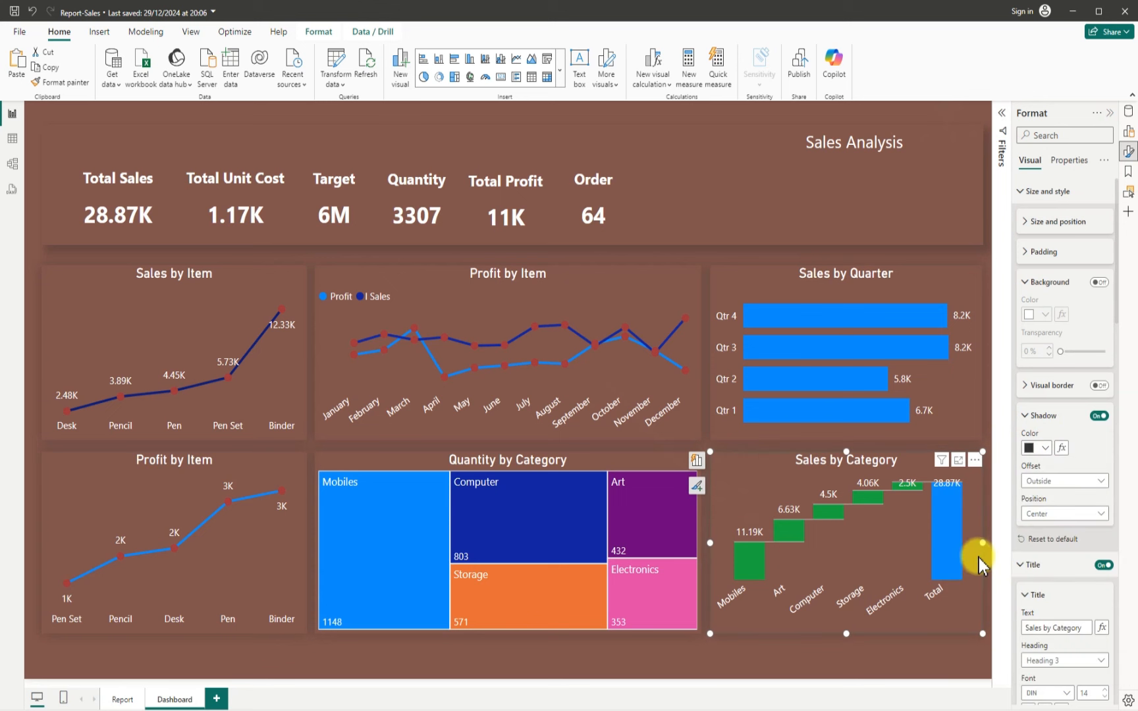
click(747, 657)
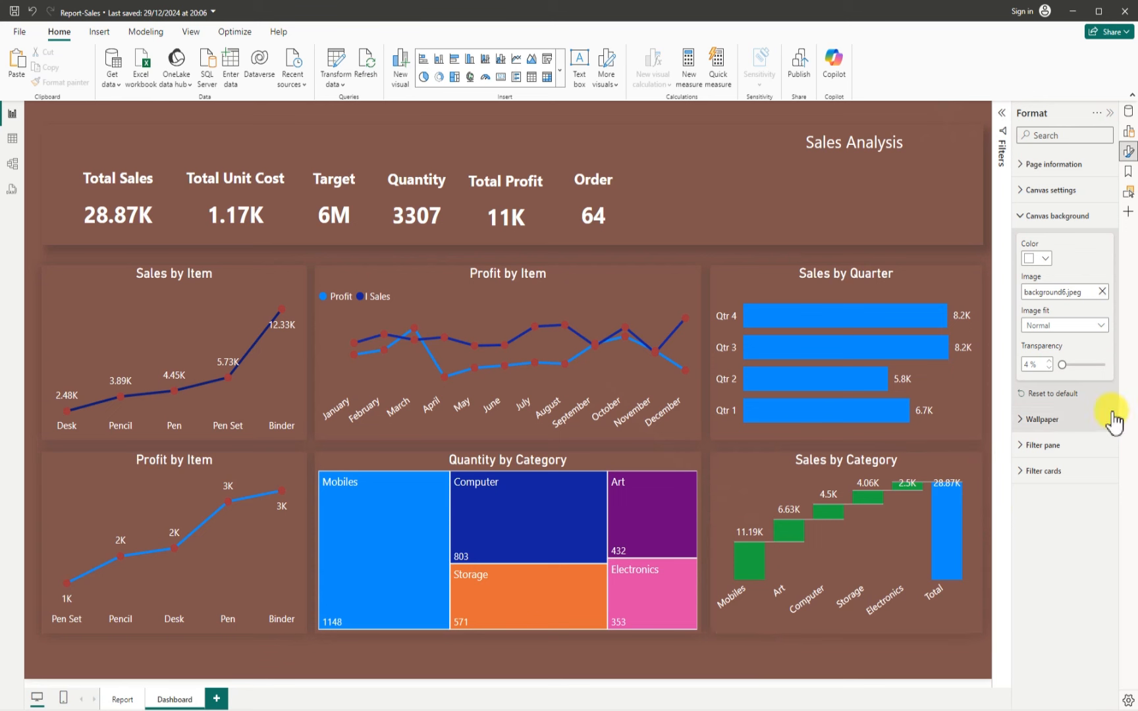
Add a slicer to the Dashboard page, shrink it, and fill it with the Month field from the OrderDate hierarchy
click(1127, 133)
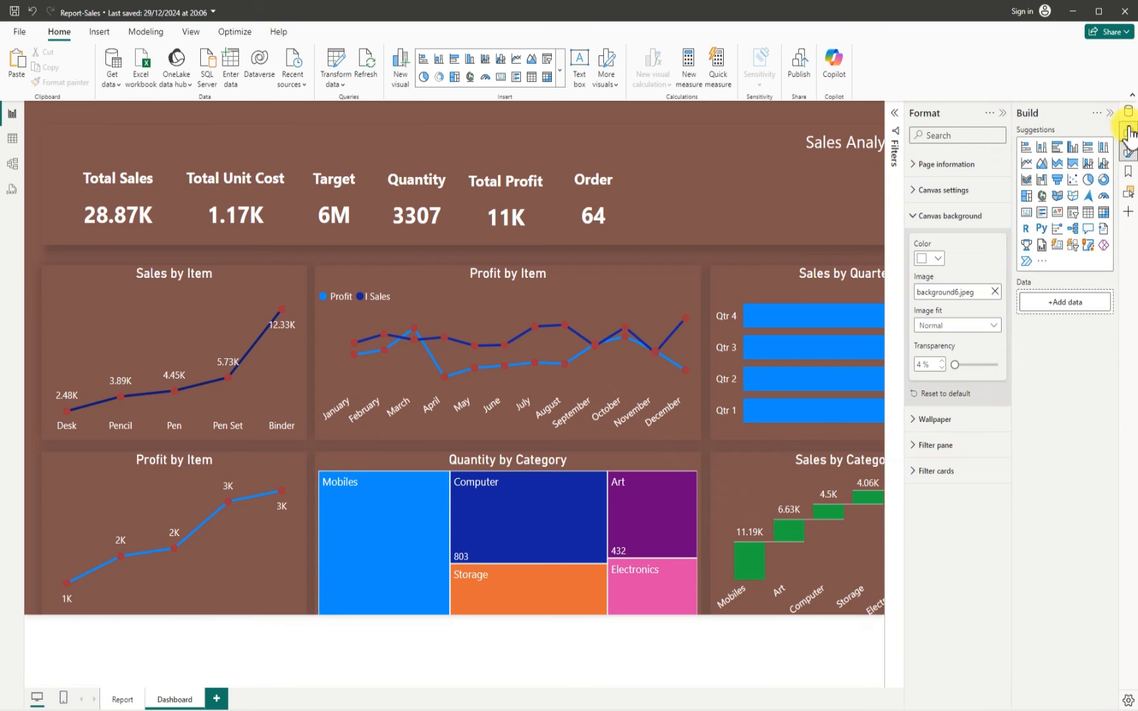
click(1000, 113)
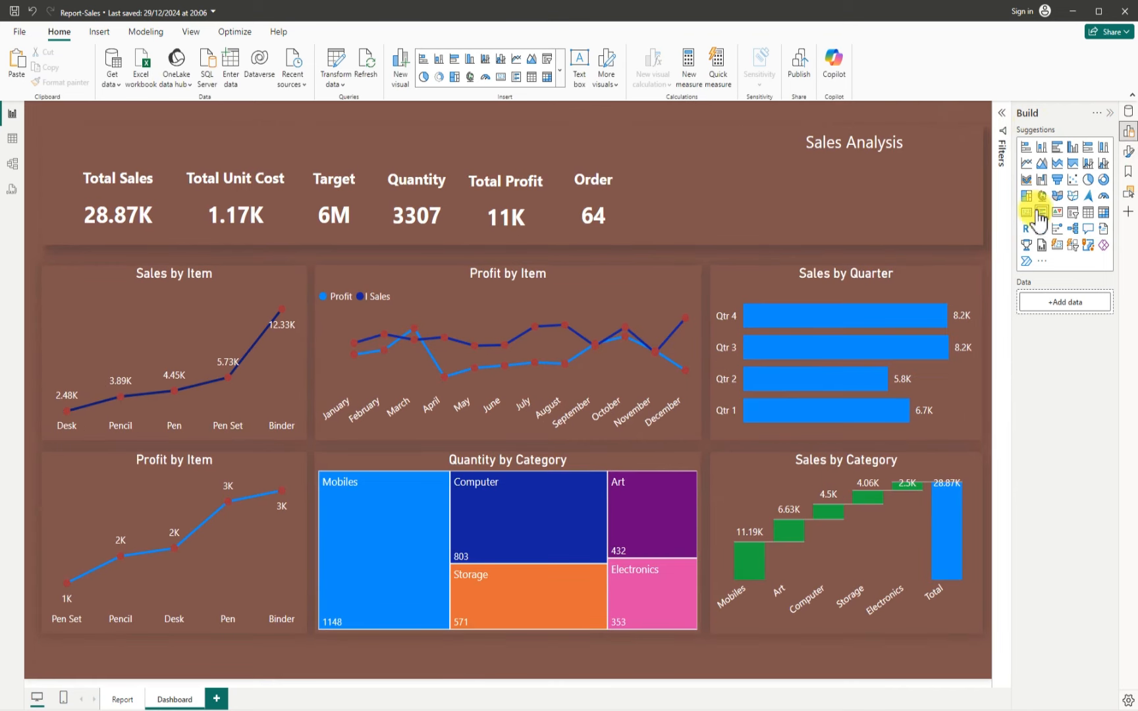
click(1073, 214)
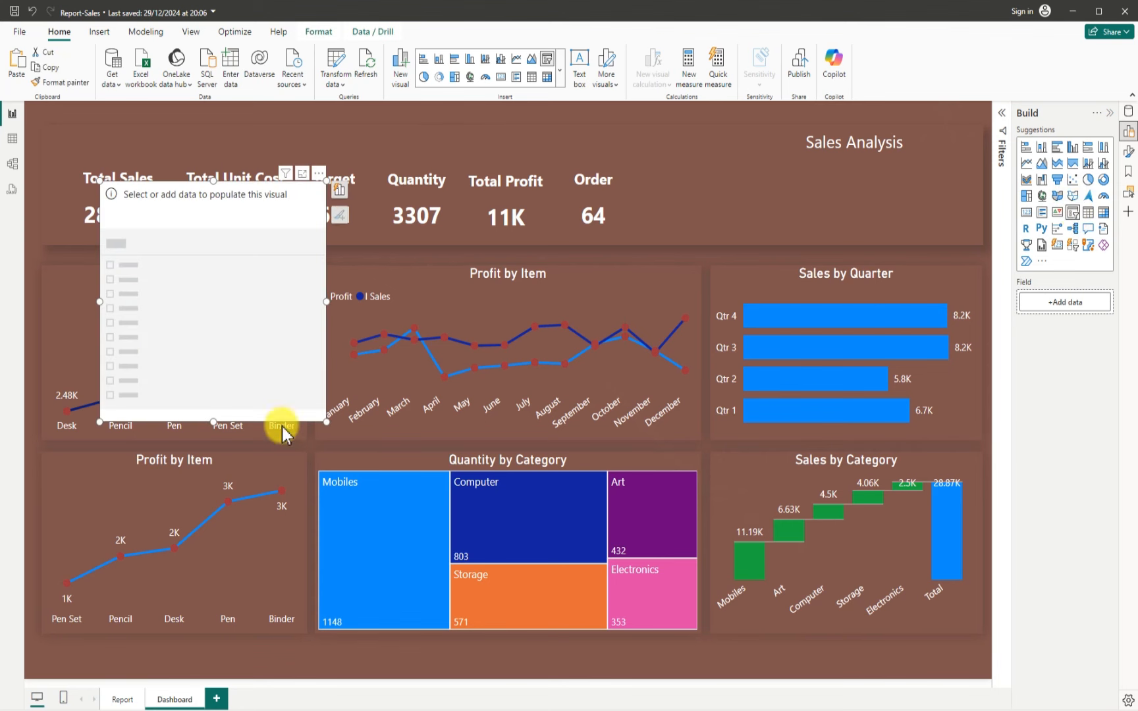
drag(212, 422, 203, 314)
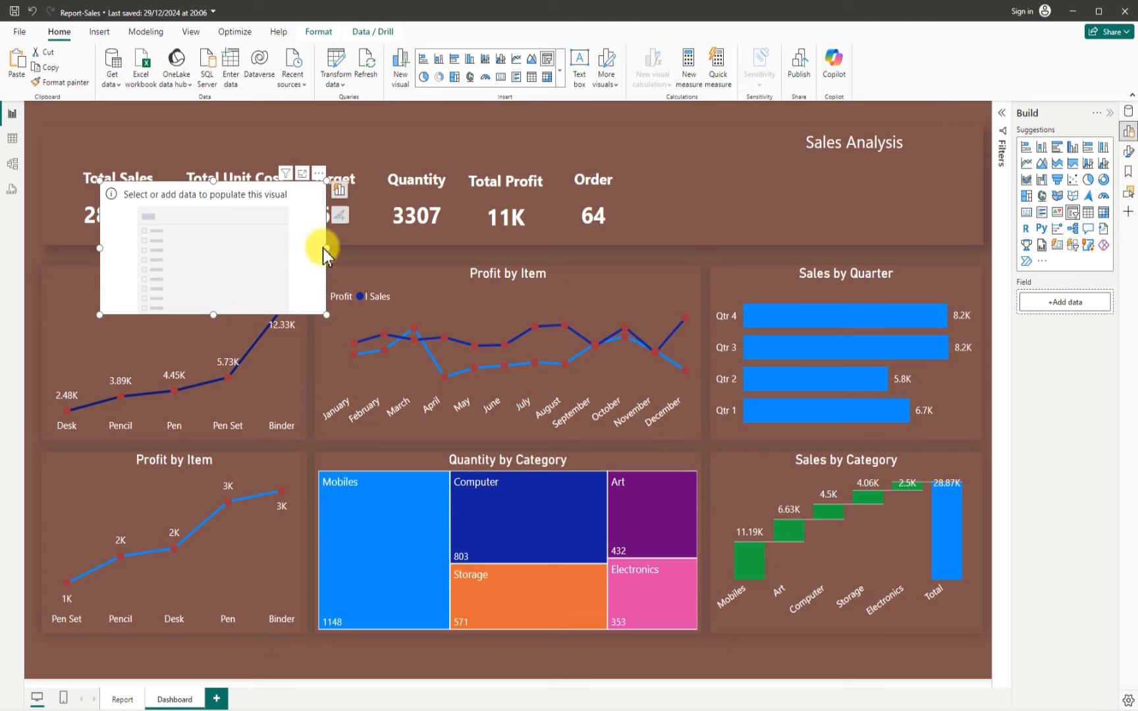
drag(325, 247, 245, 249)
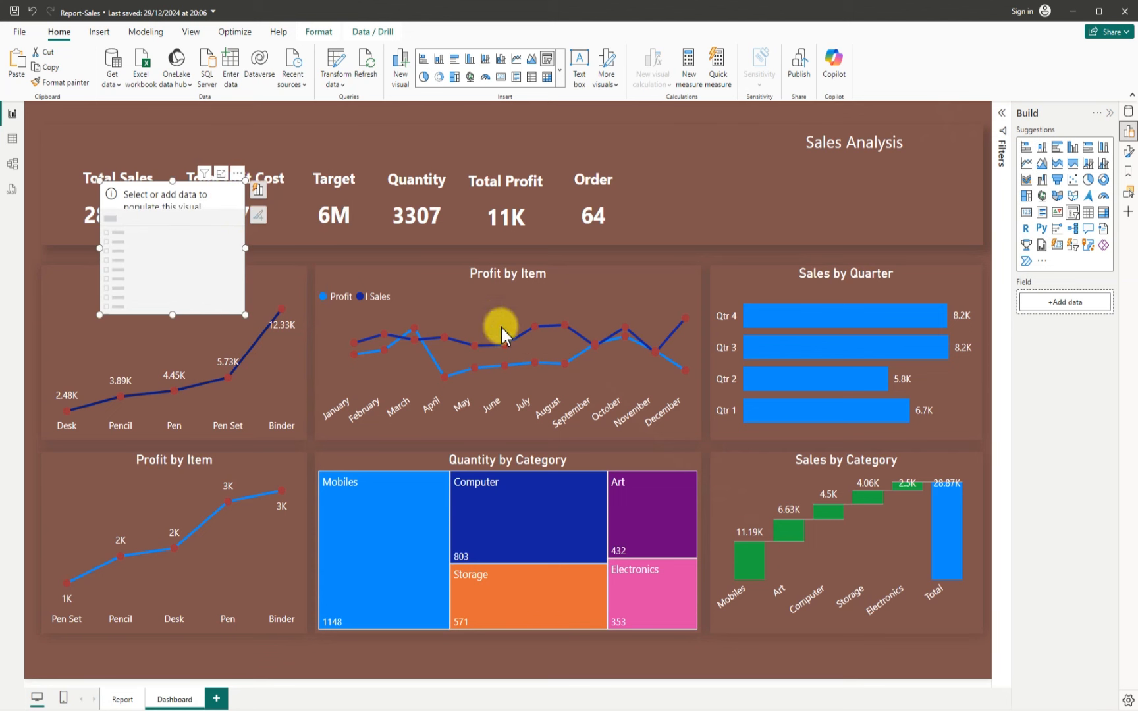
click(1127, 112)
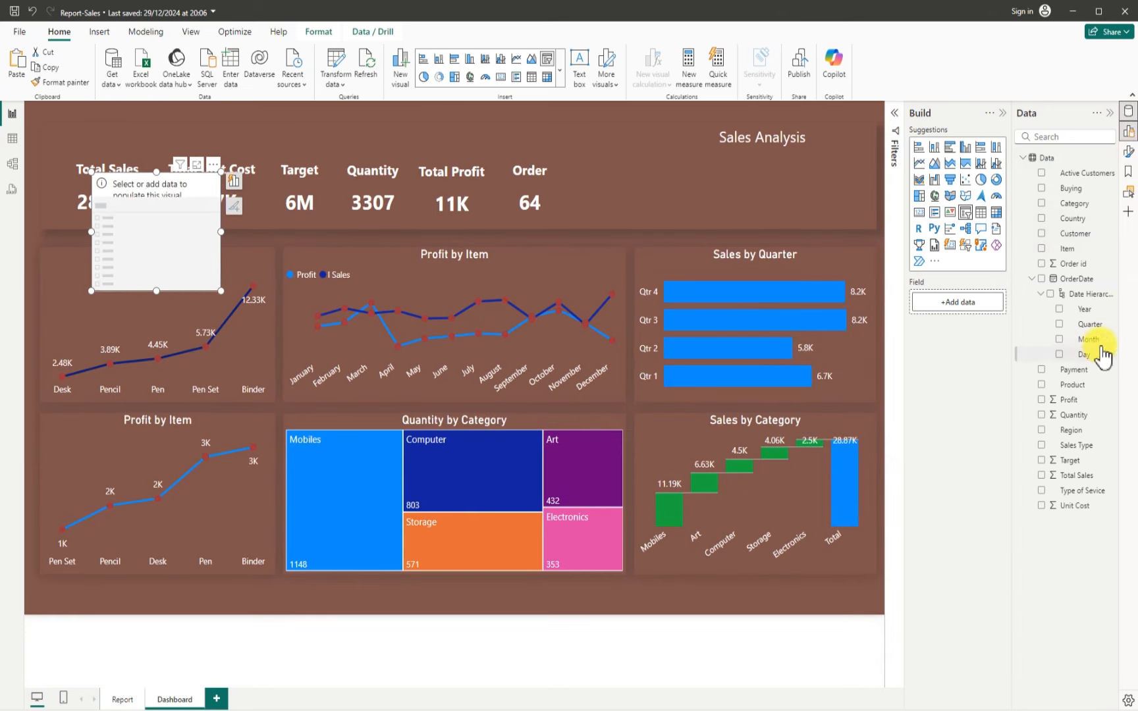
click(1059, 340)
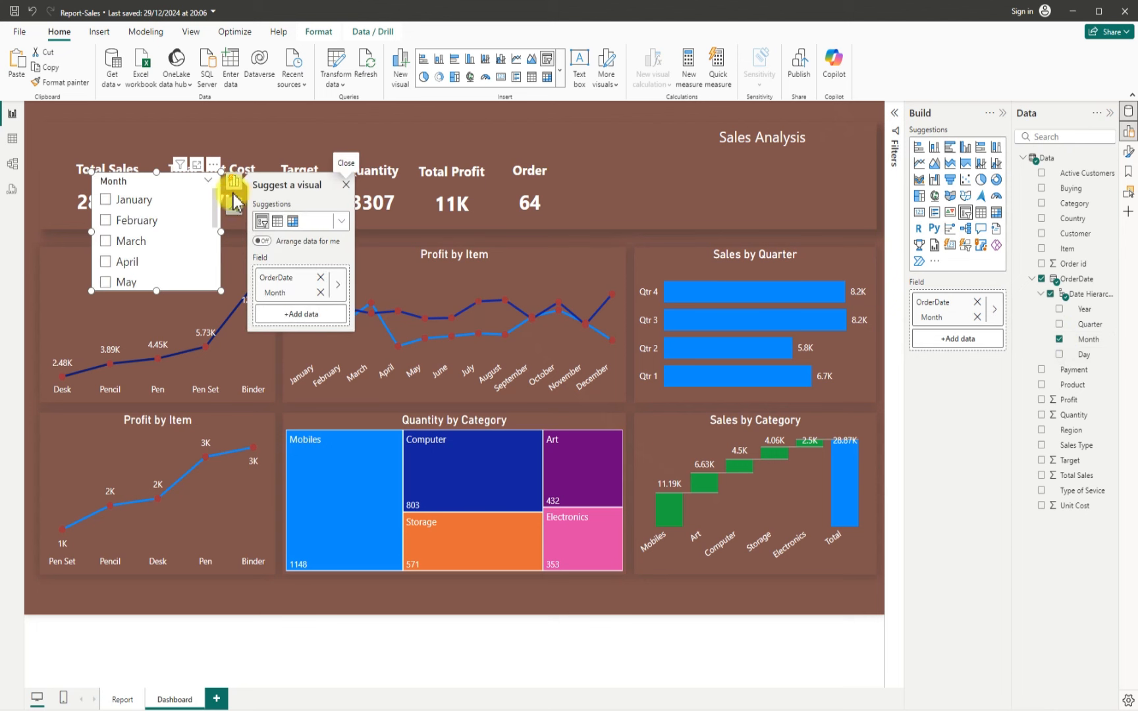
Change the Month slicer's style to Dropdown and reduce its height and width to fit
click(212, 168)
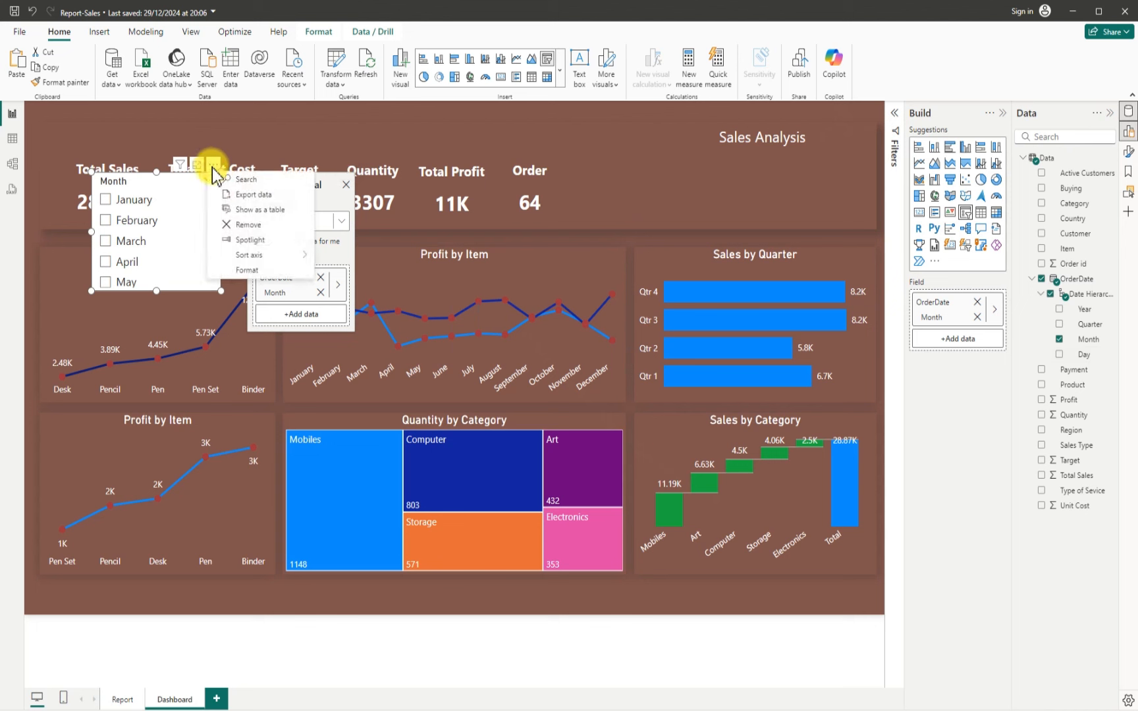
click(258, 271)
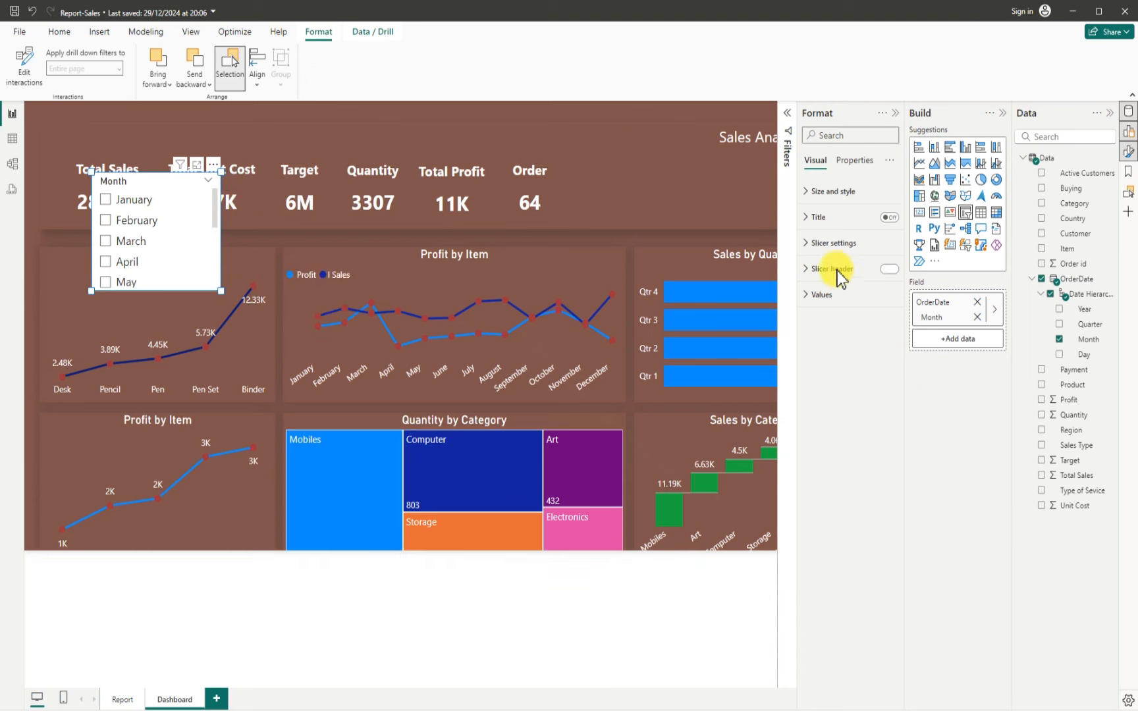
click(815, 245)
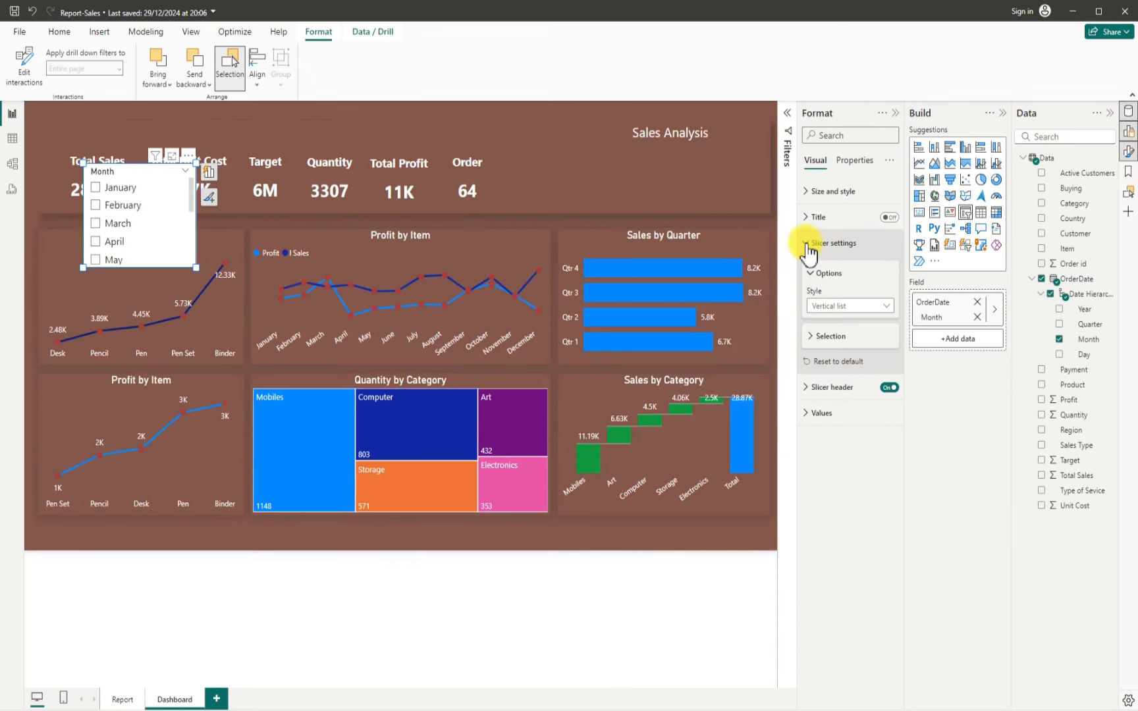
click(887, 308)
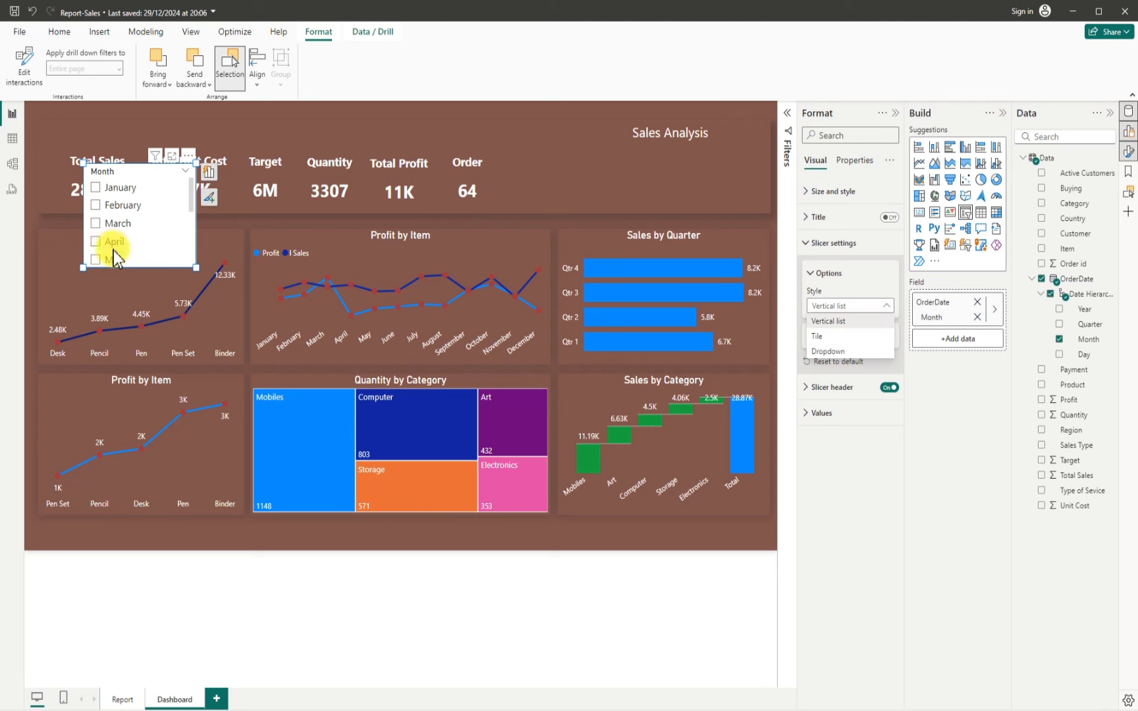
click(837, 353)
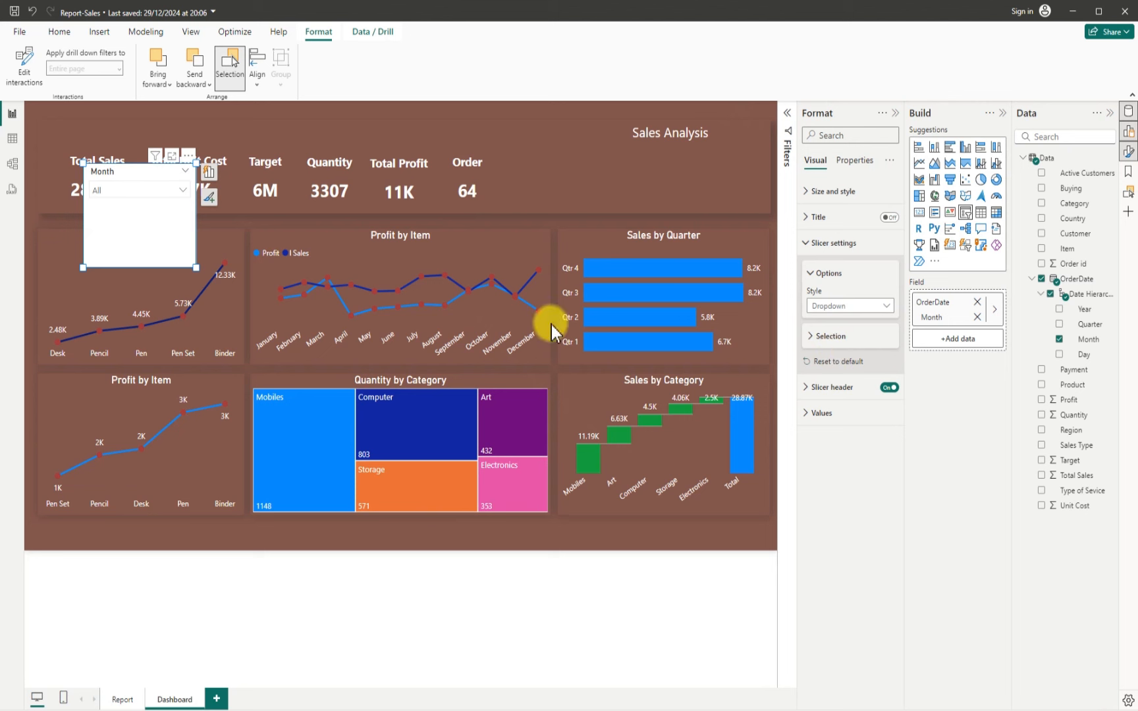
drag(191, 266, 189, 230)
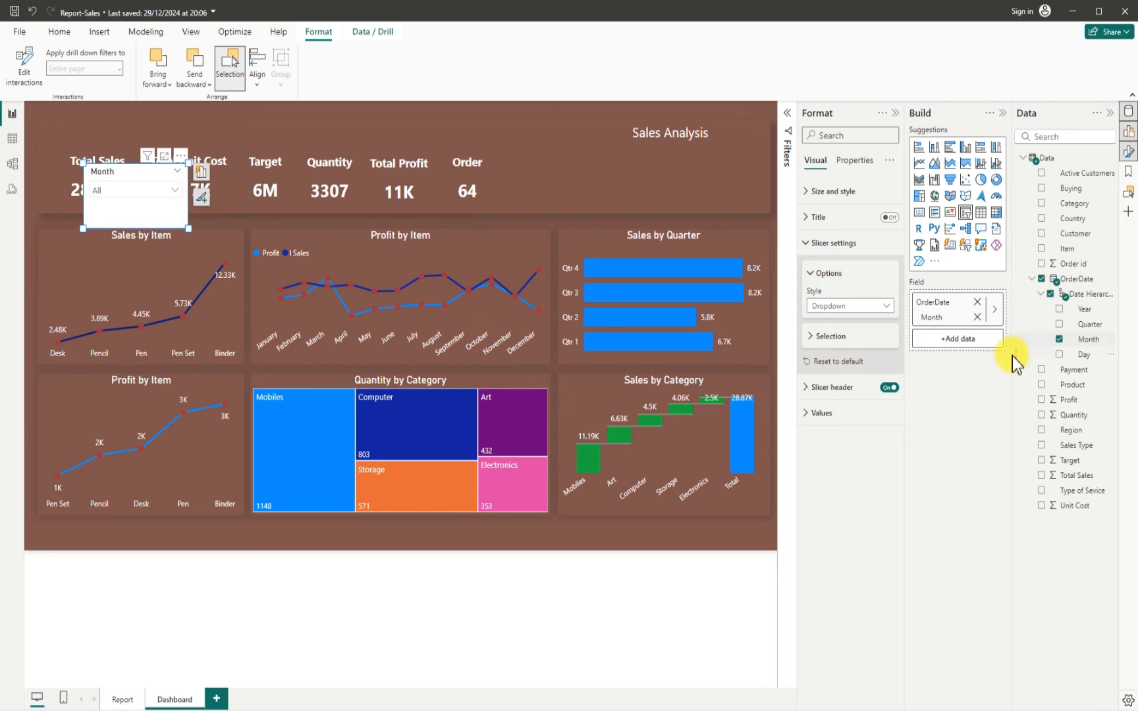
Turn off the Month slicer's background and set the font color of its values to white
click(812, 195)
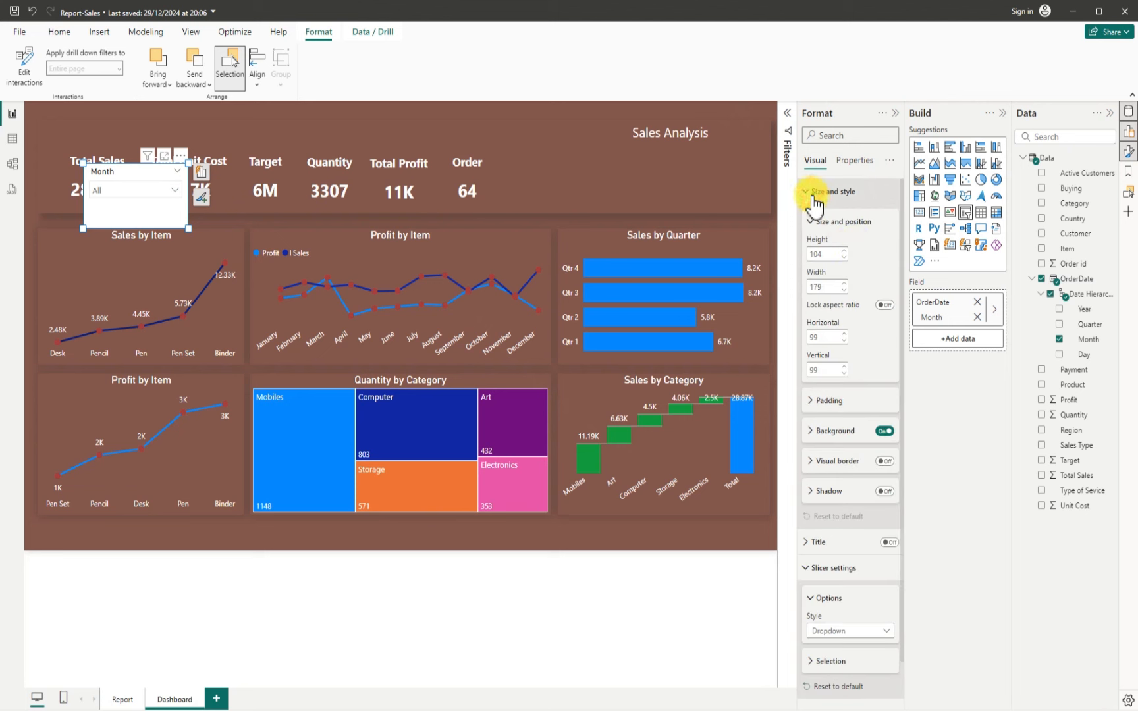
click(884, 432)
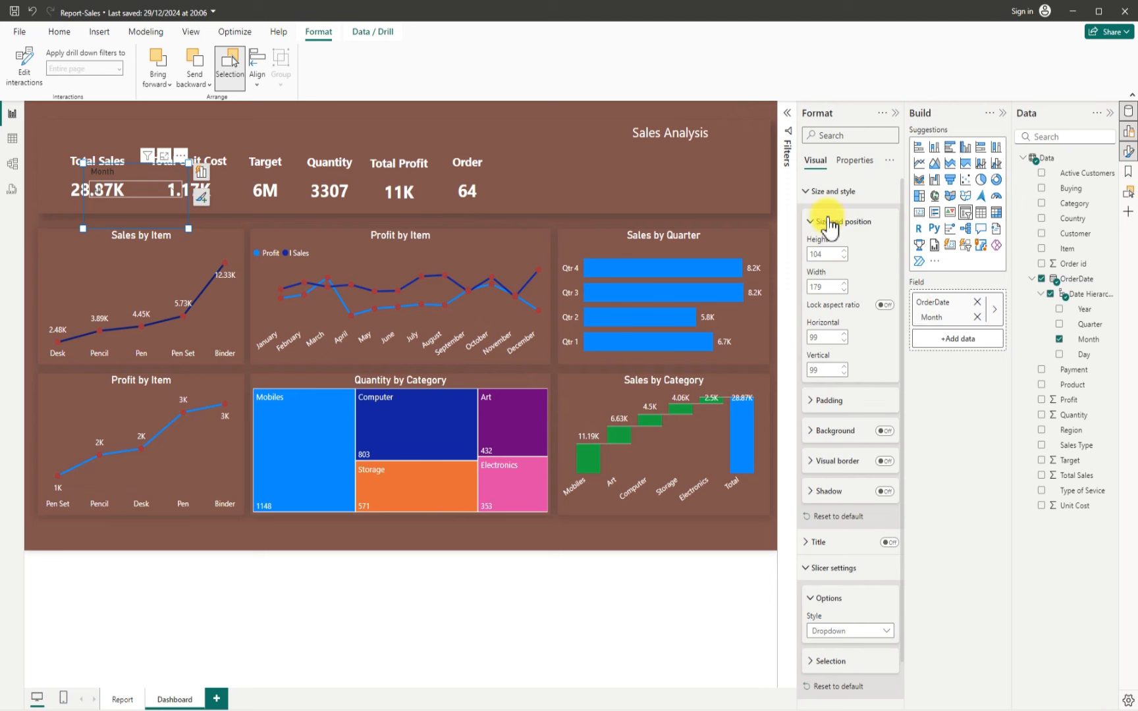
click(810, 193)
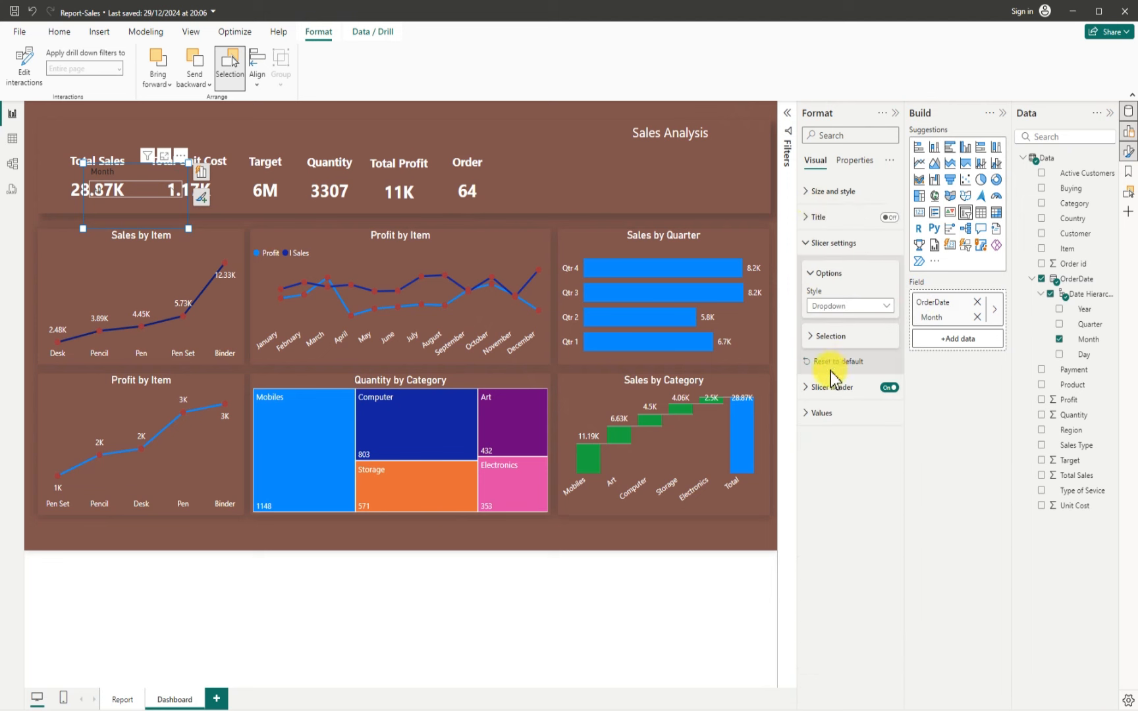
click(819, 415)
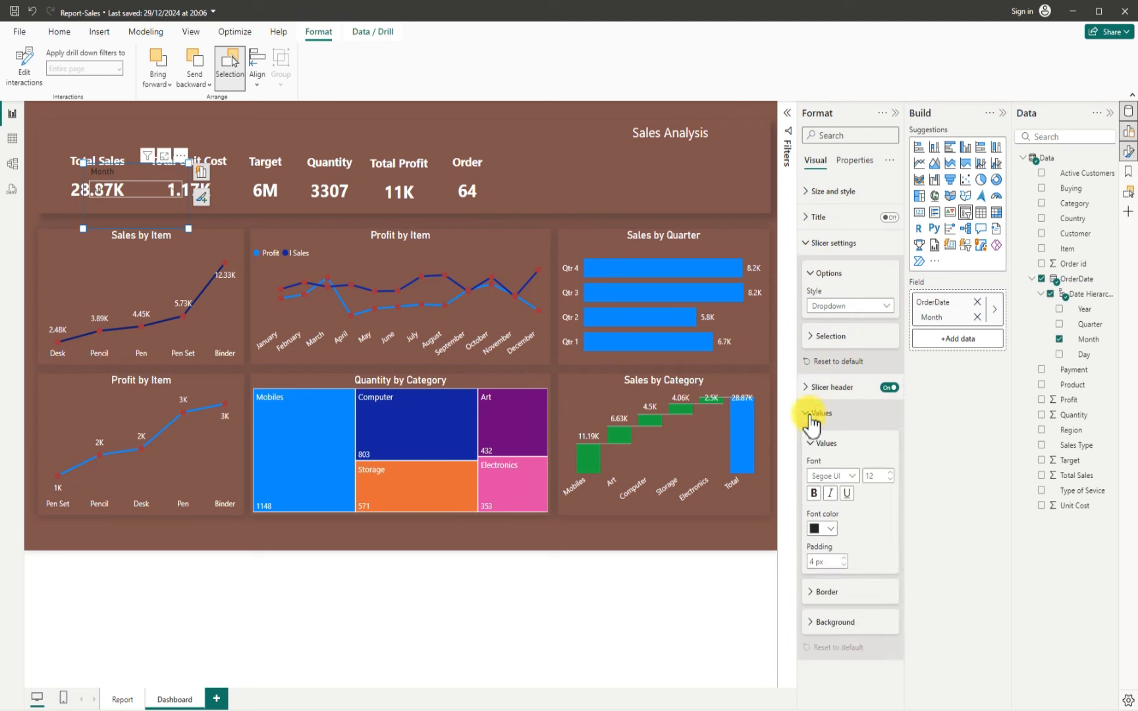
click(821, 533)
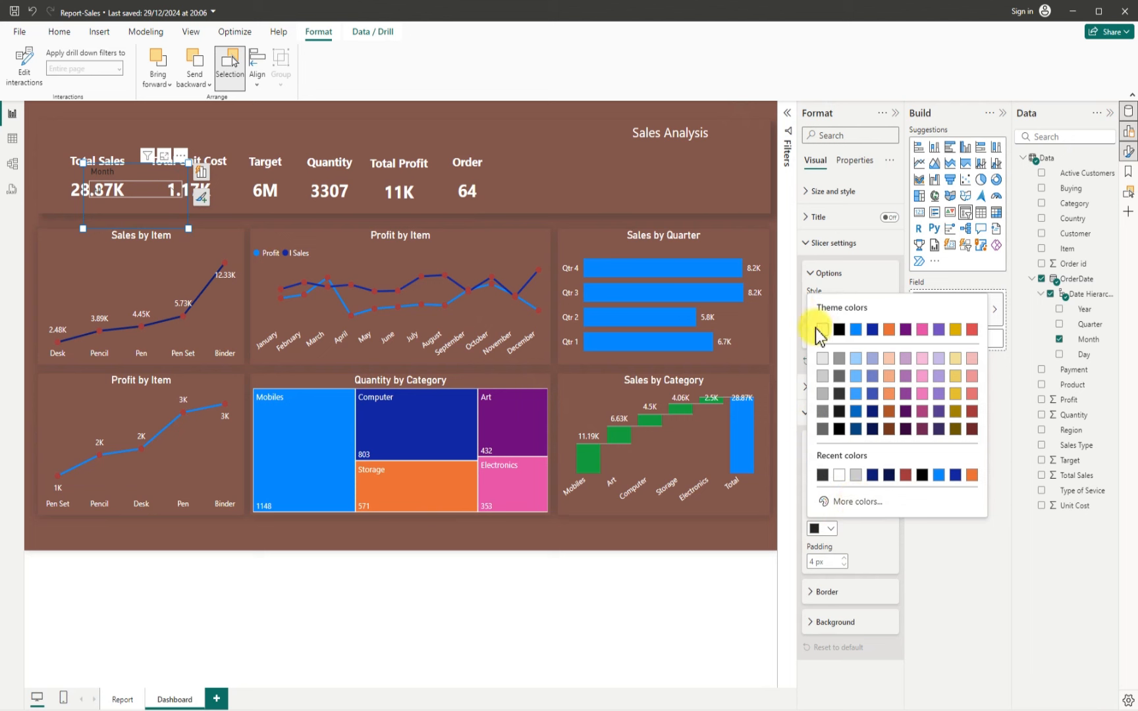
click(820, 329)
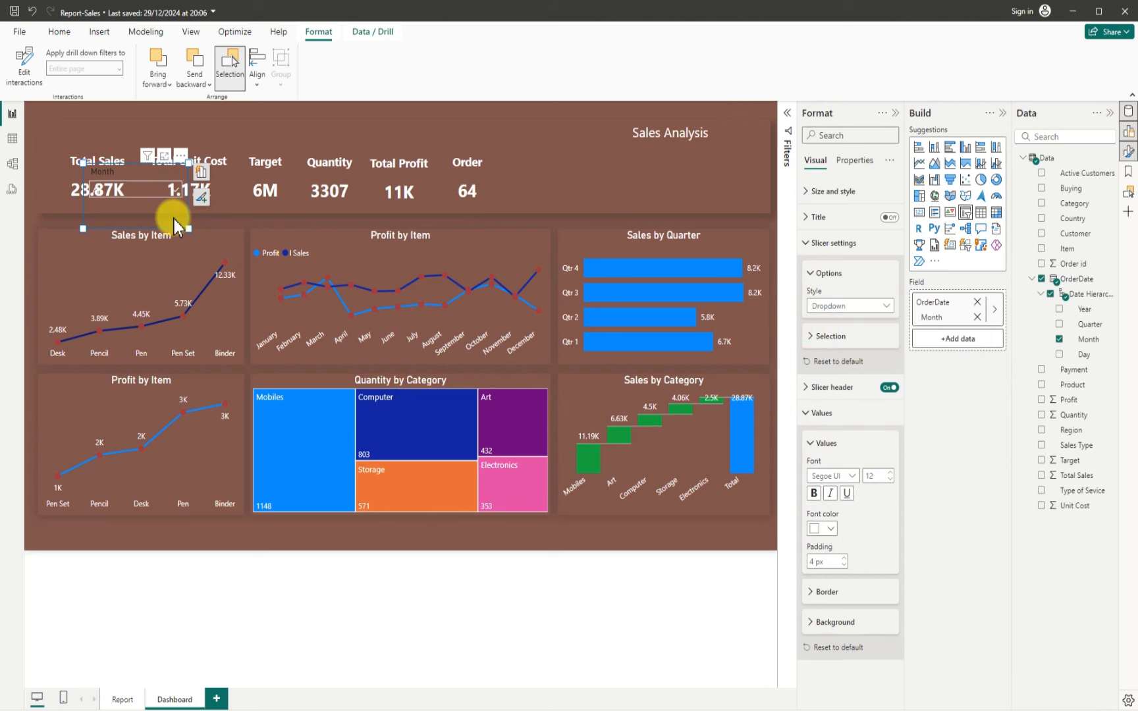
Move the Month slicer into the header band, beside the Order card, and slightly reduce its height
drag(183, 221, 623, 203)
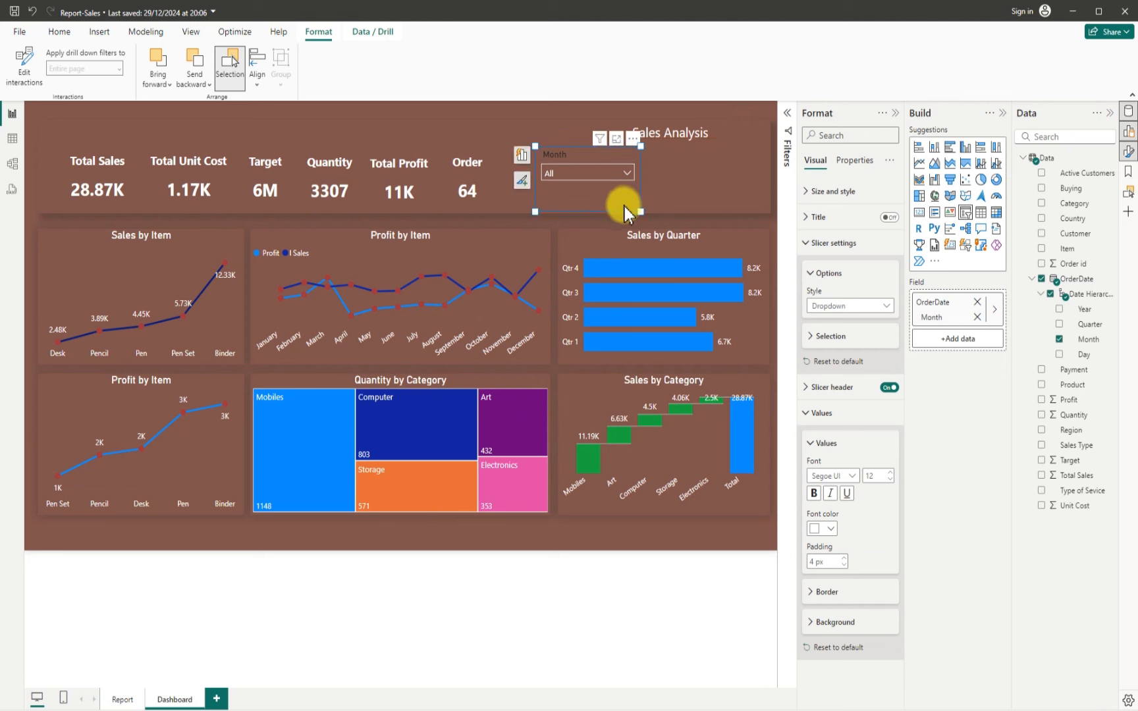
click(639, 209)
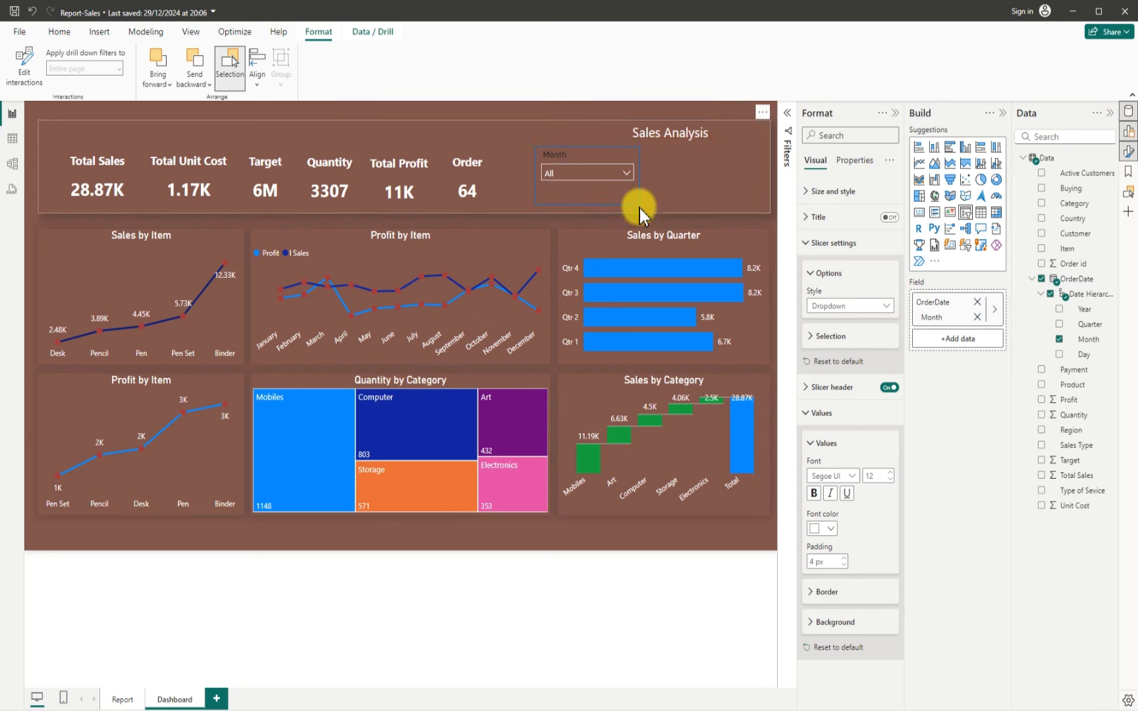
click(630, 201)
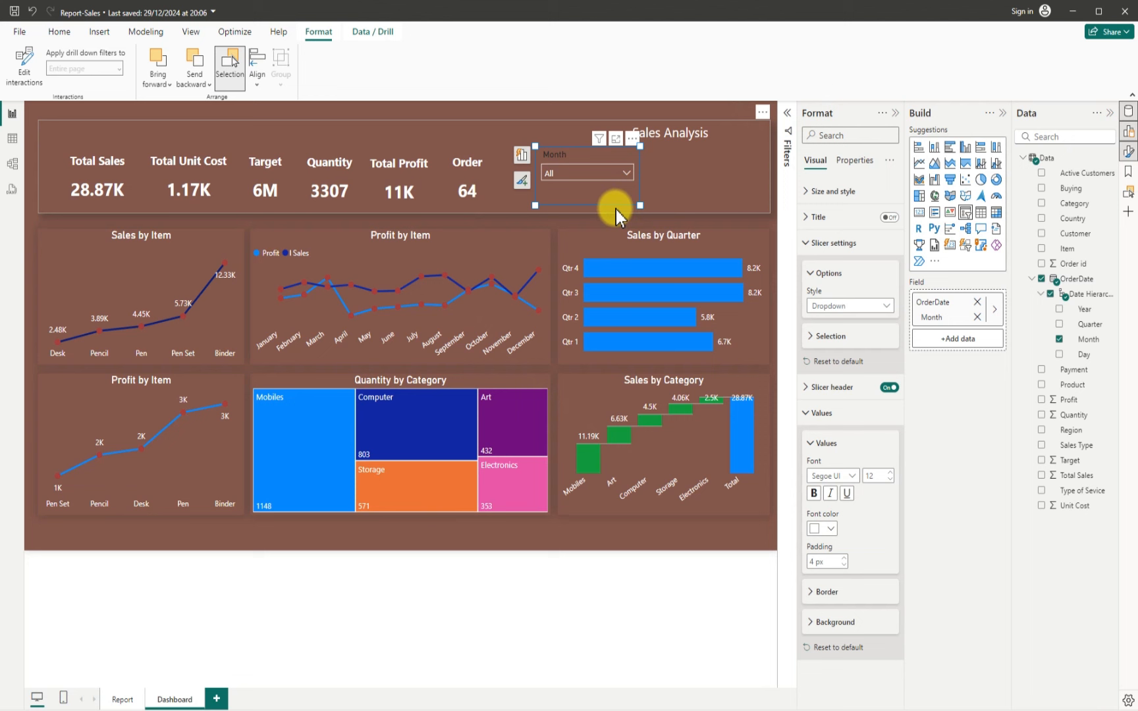
click(584, 185)
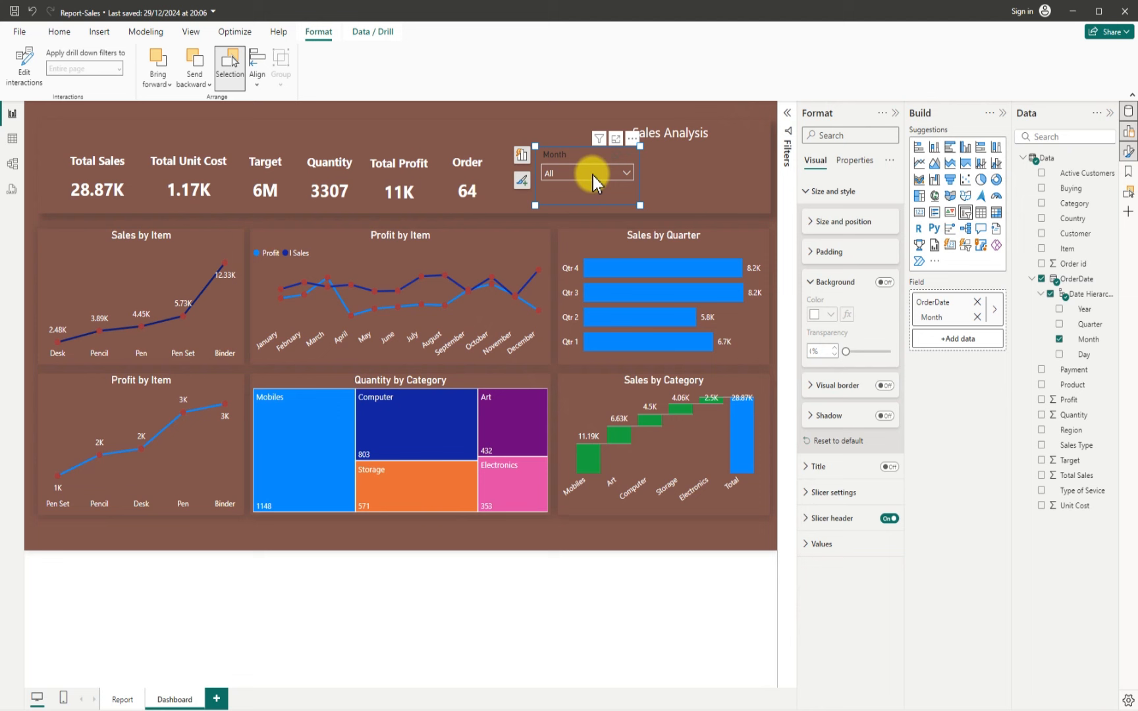
click(564, 147)
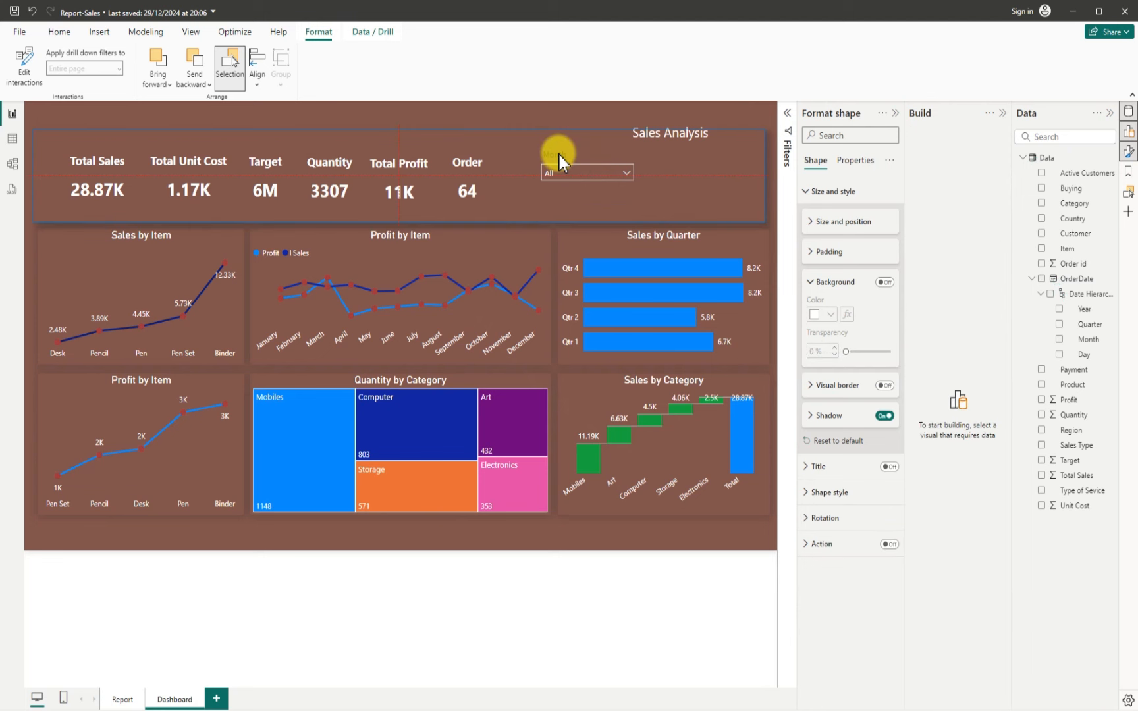
drag(562, 154, 563, 151)
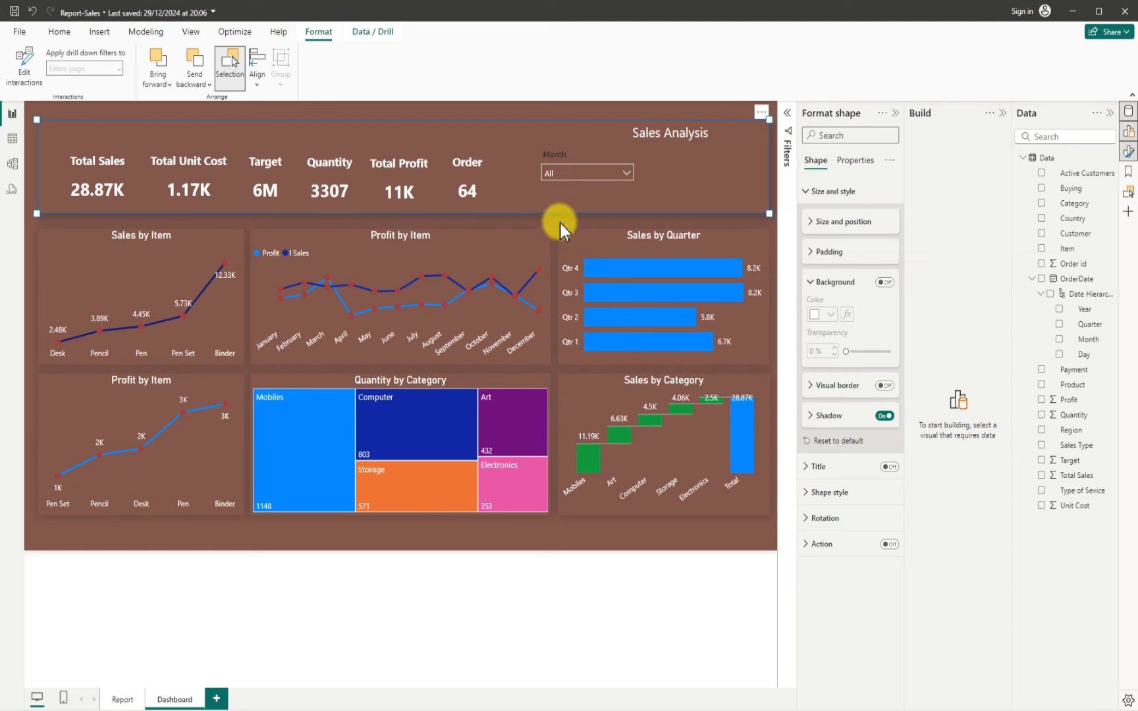
click(570, 537)
Check the Month slicer's dropdown list, open the slicer's formatting options and turn off its slicer header
click(583, 178)
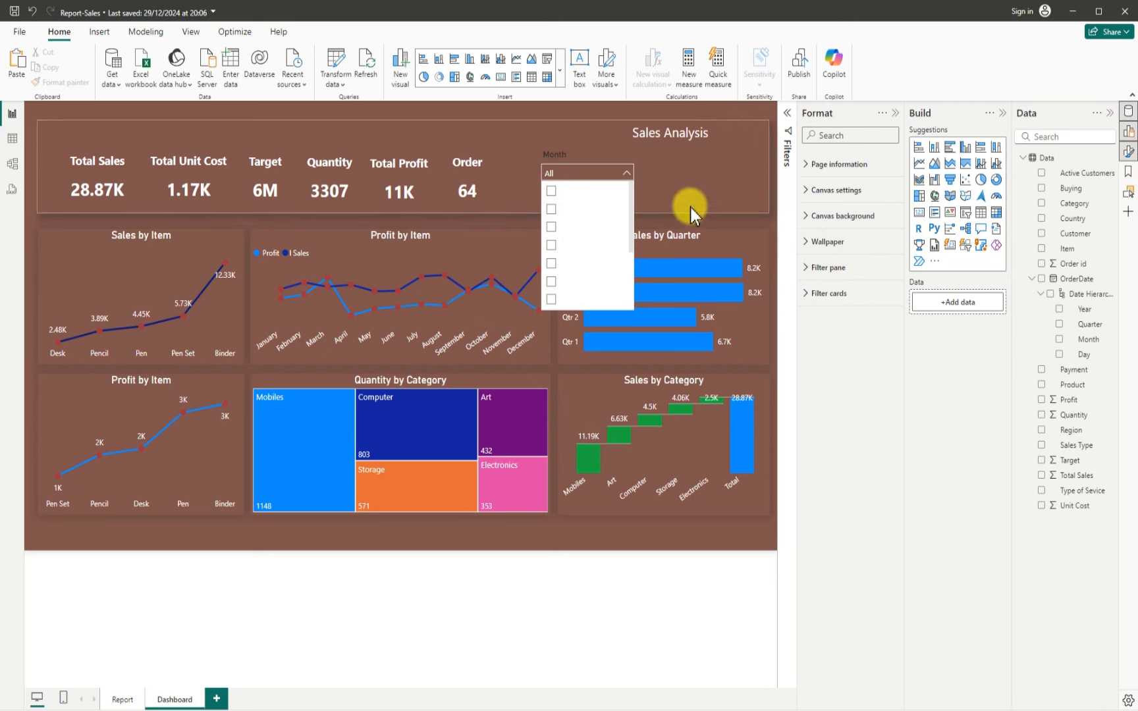
mouse_move(587, 171)
click(633, 140)
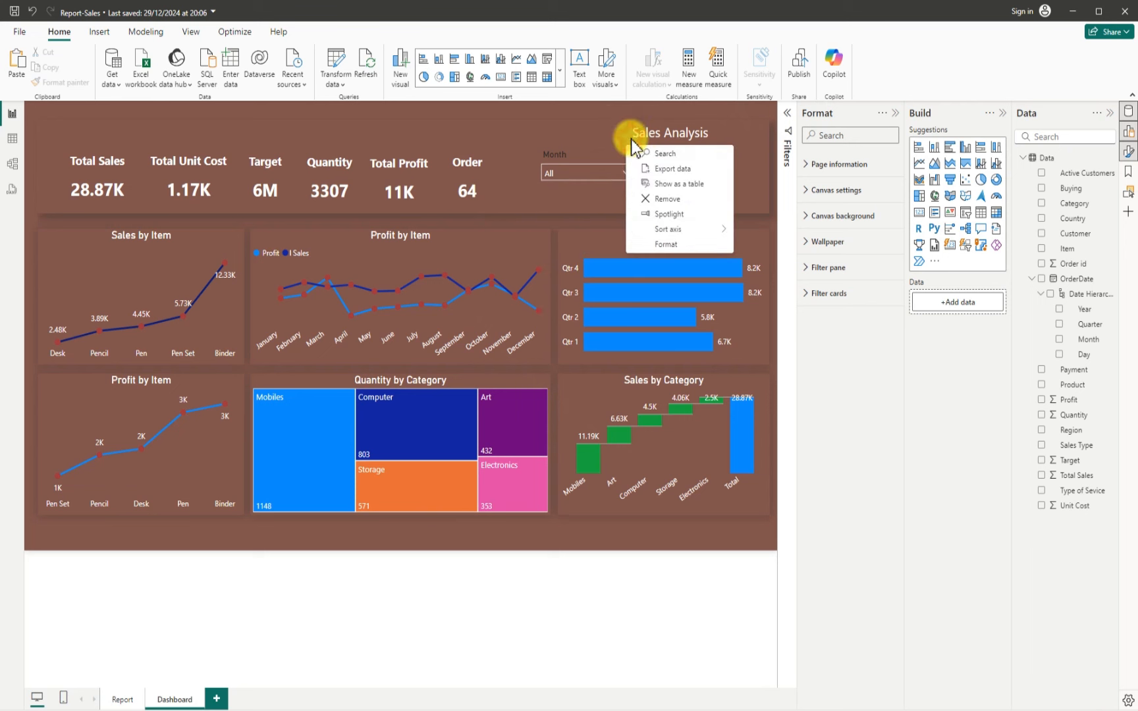
click(664, 244)
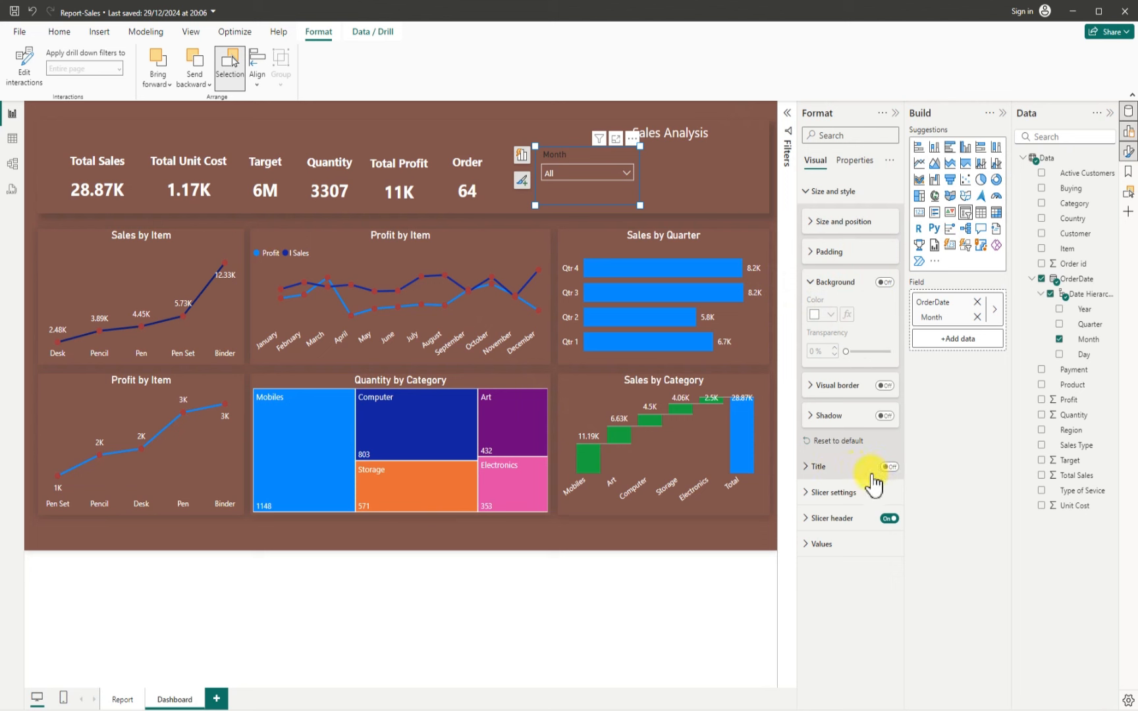
click(888, 519)
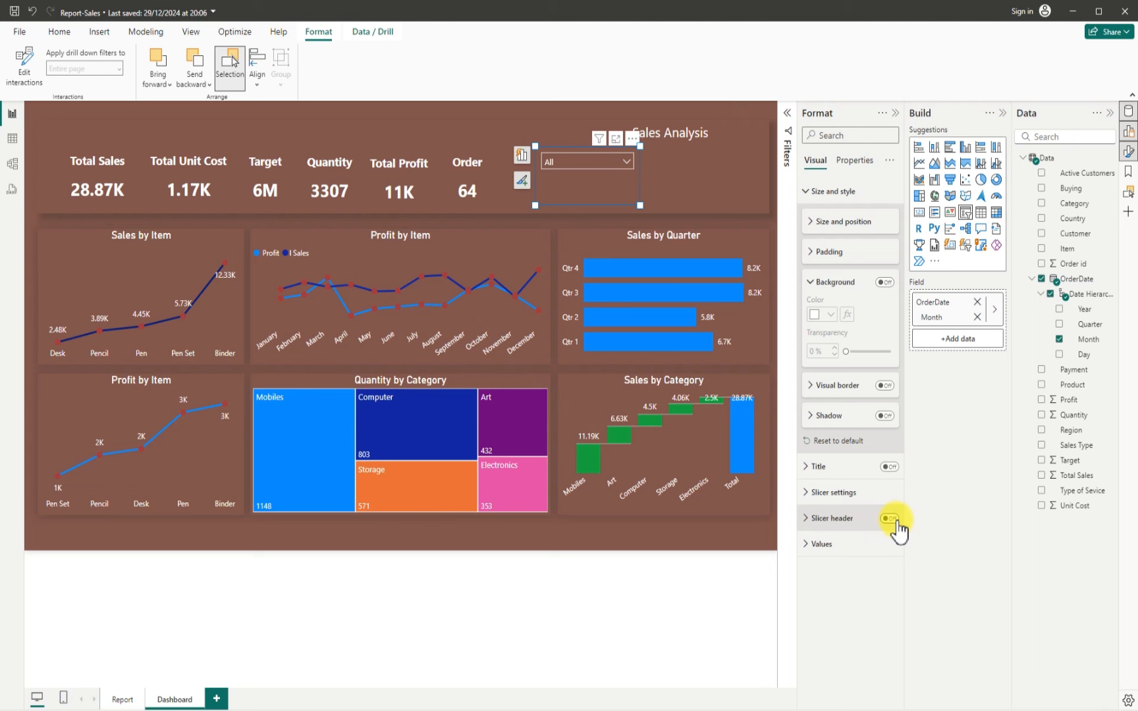
Turn on the Month slicer's title, set its text to "Slicer" and its text color to white
click(889, 466)
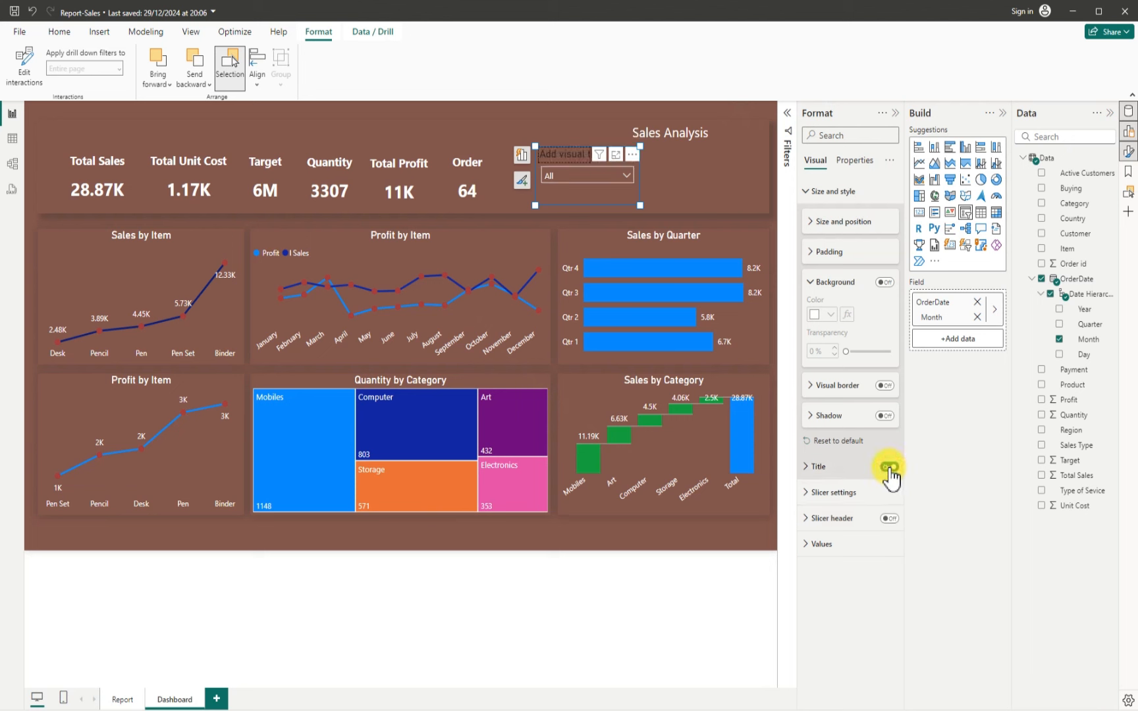
click(805, 466)
click(823, 528)
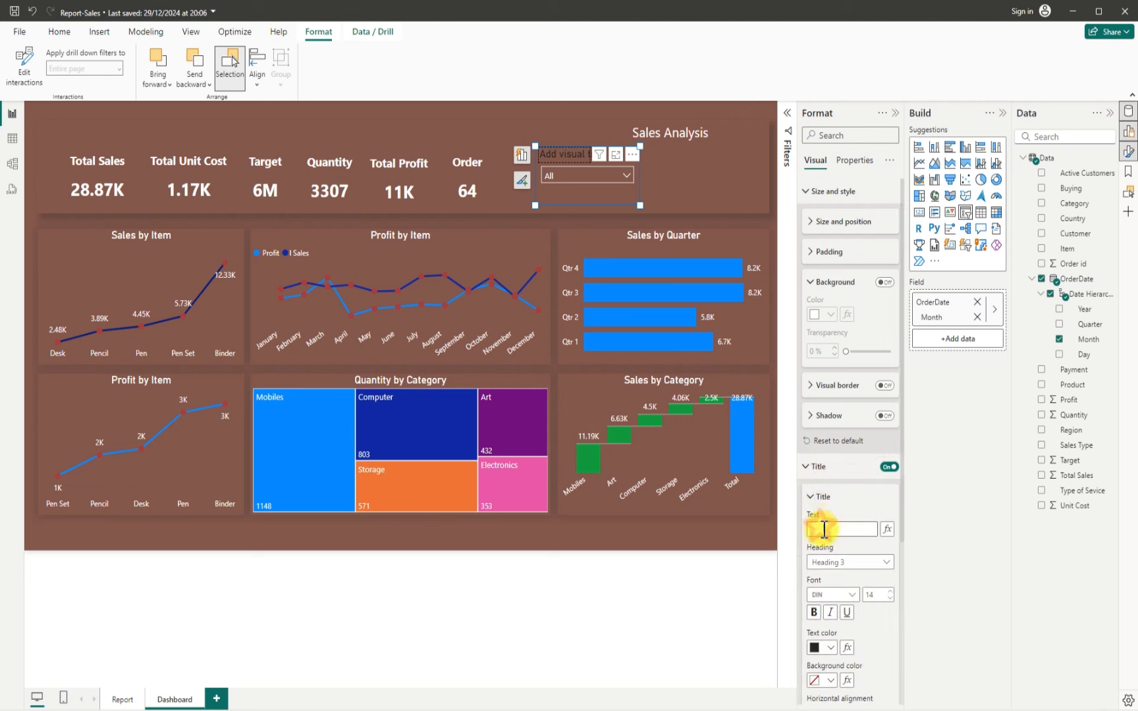
text(Sel)
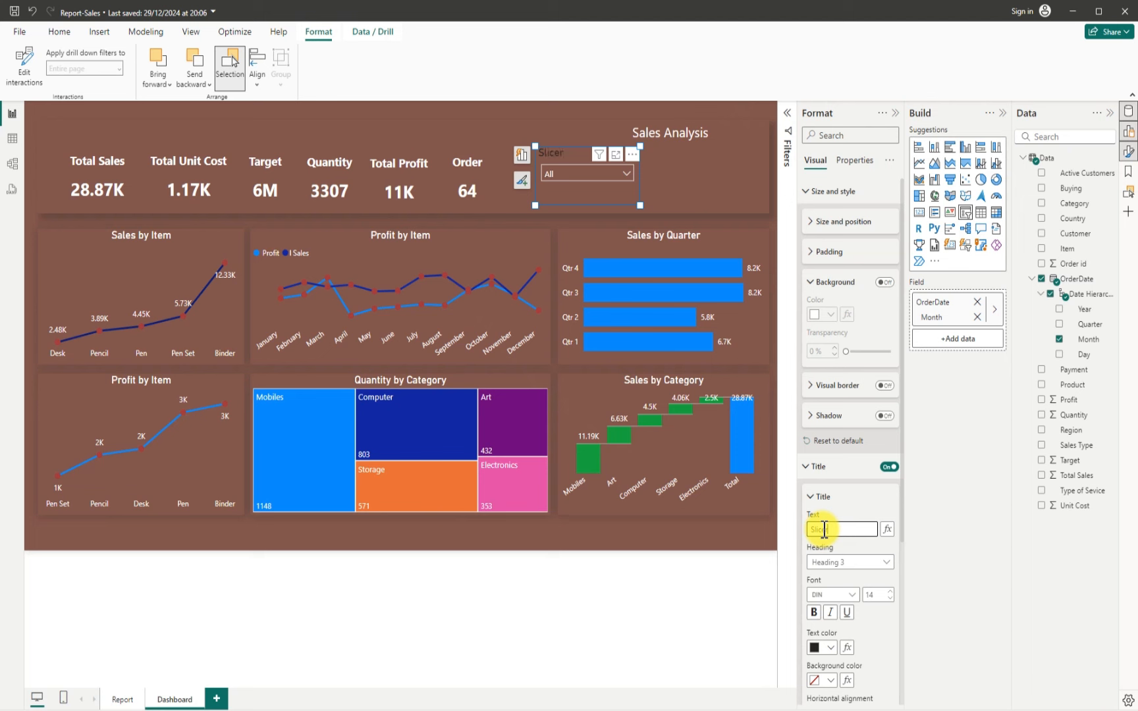
click(832, 650)
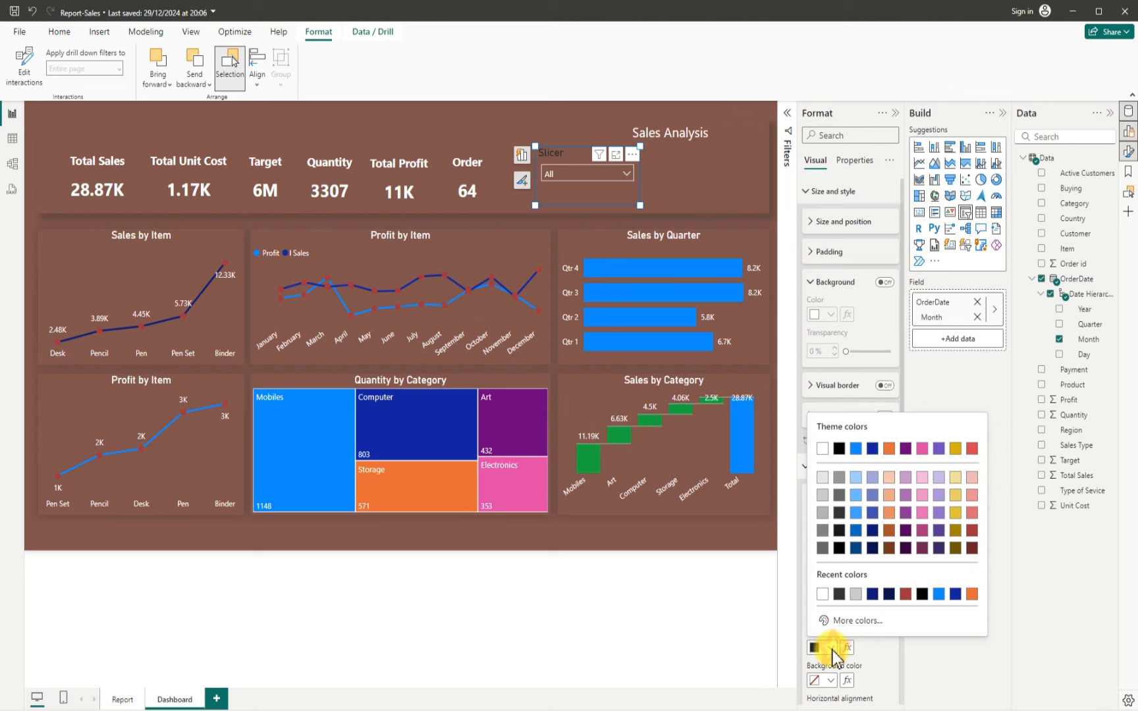
click(823, 450)
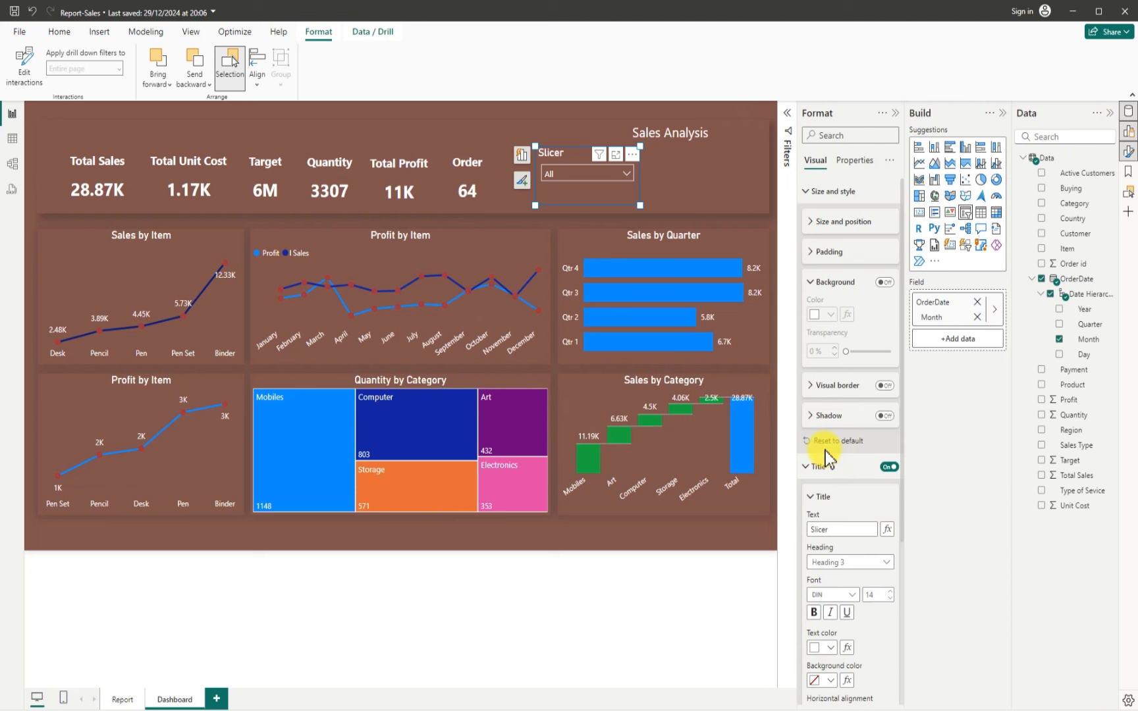
click(856, 161)
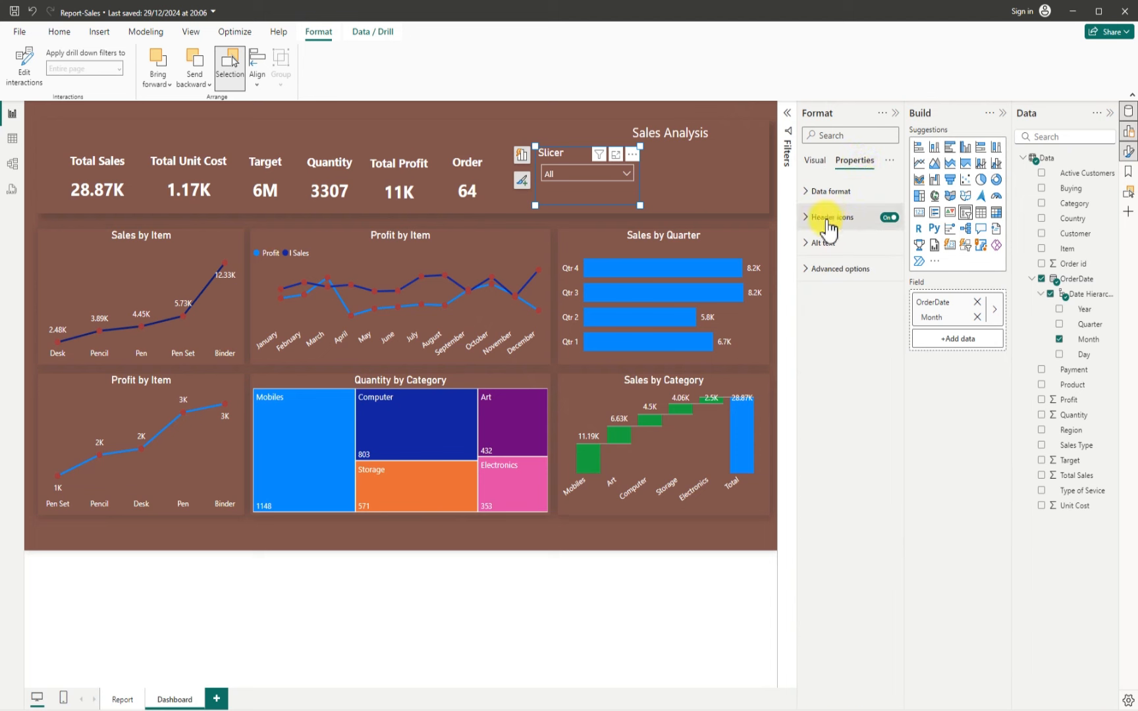
click(806, 269)
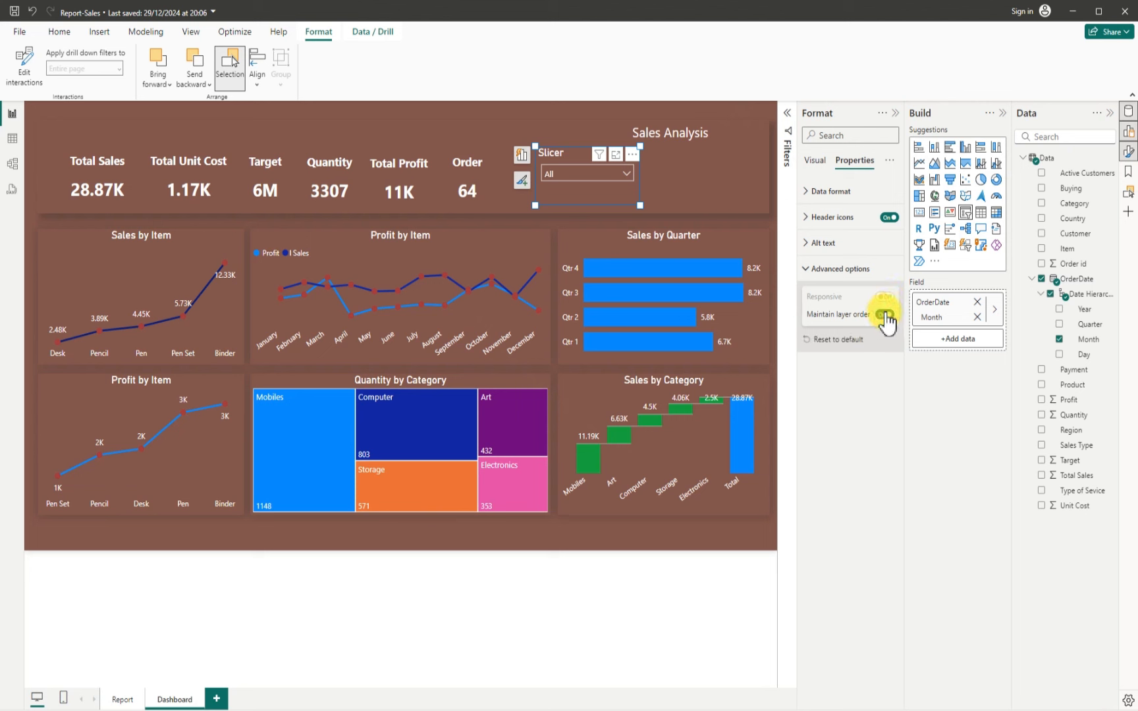
click(627, 174)
click(627, 174)
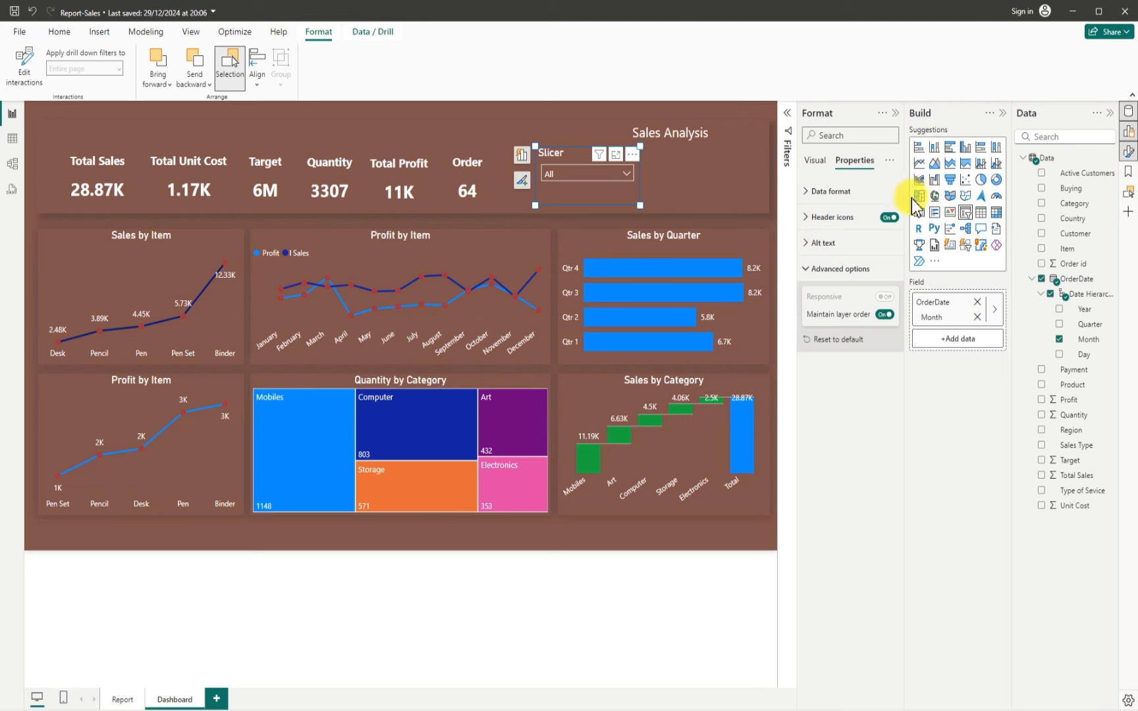
click(804, 195)
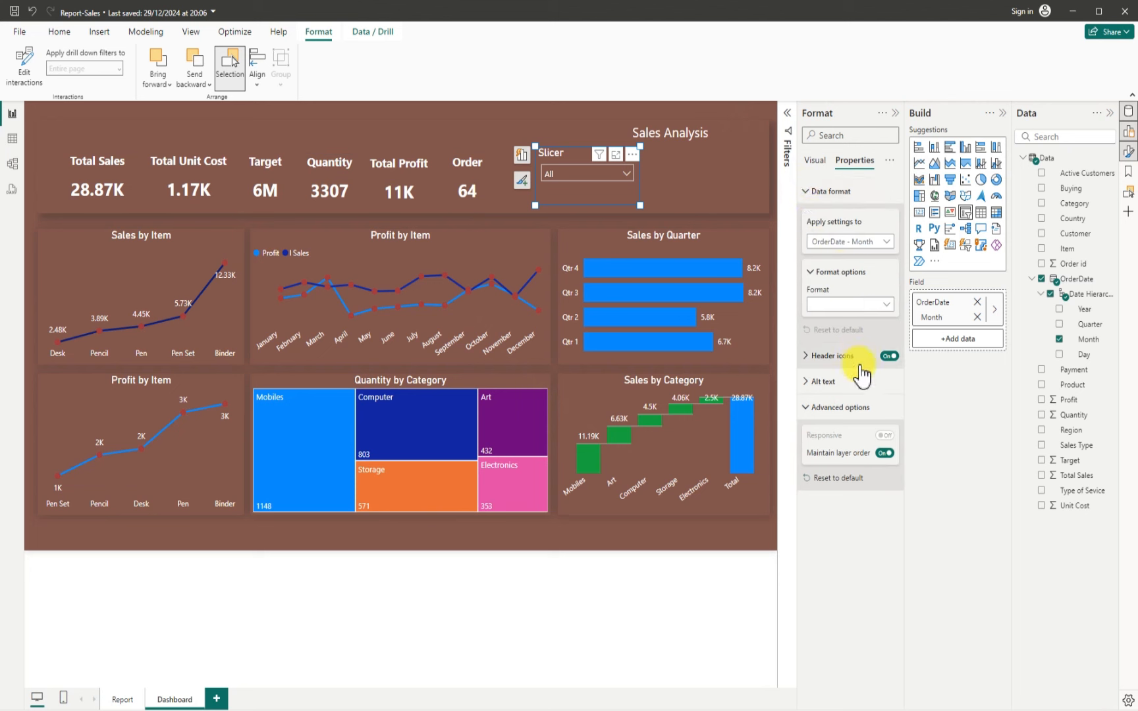
click(884, 453)
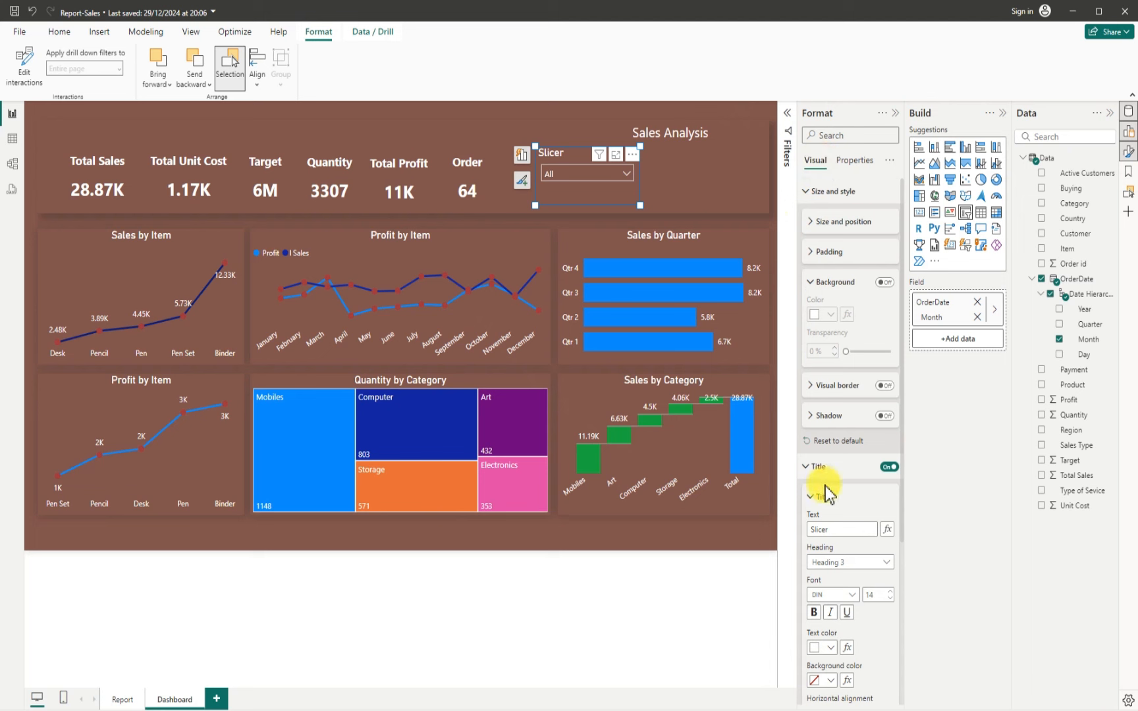
Set the font color of the Month slicer's values to a medium gray and check the month names in its dropdown list
scroll(833, 500, down, 3)
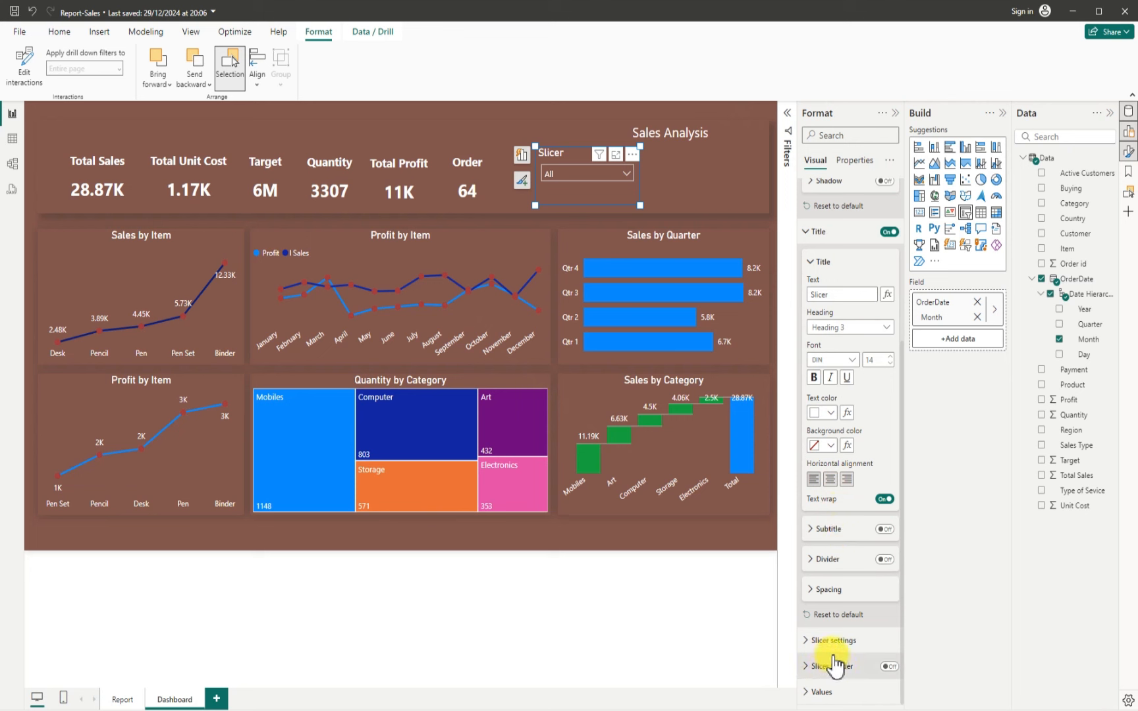
click(814, 691)
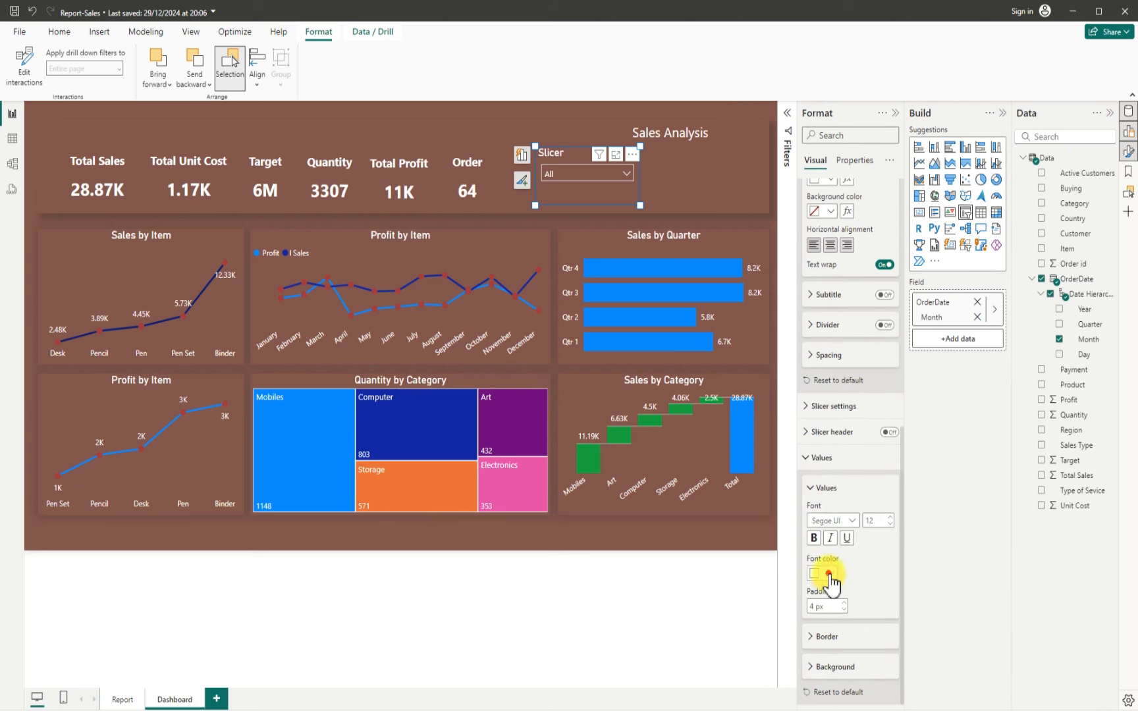
click(829, 576)
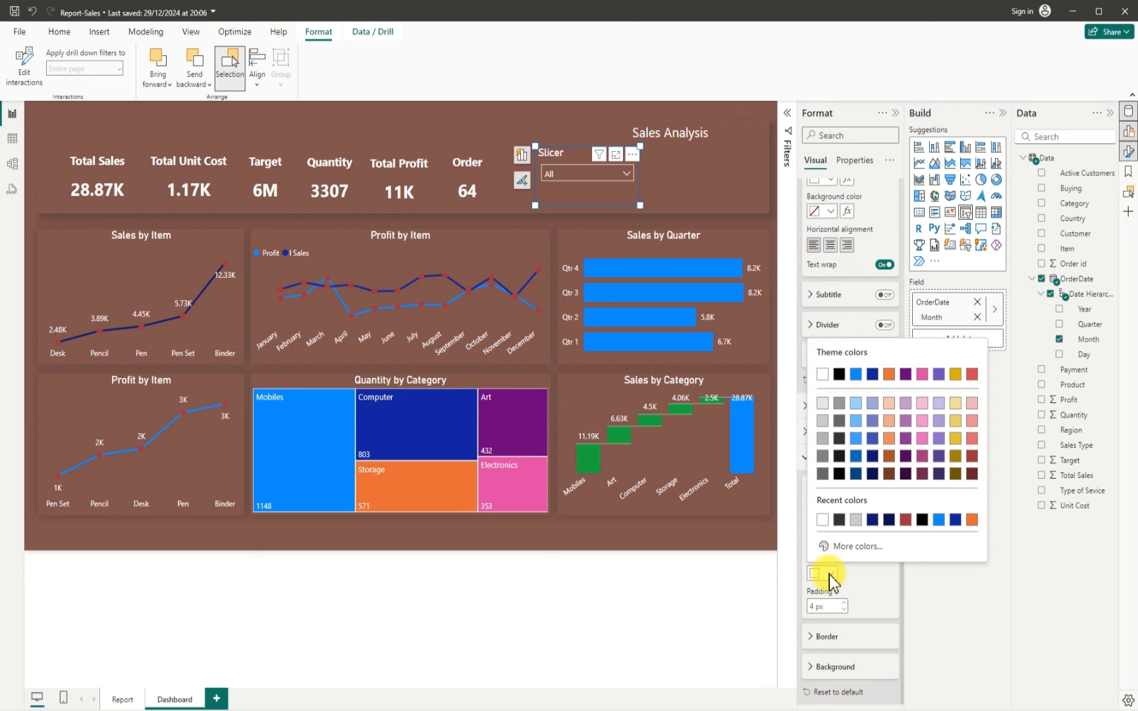
click(821, 421)
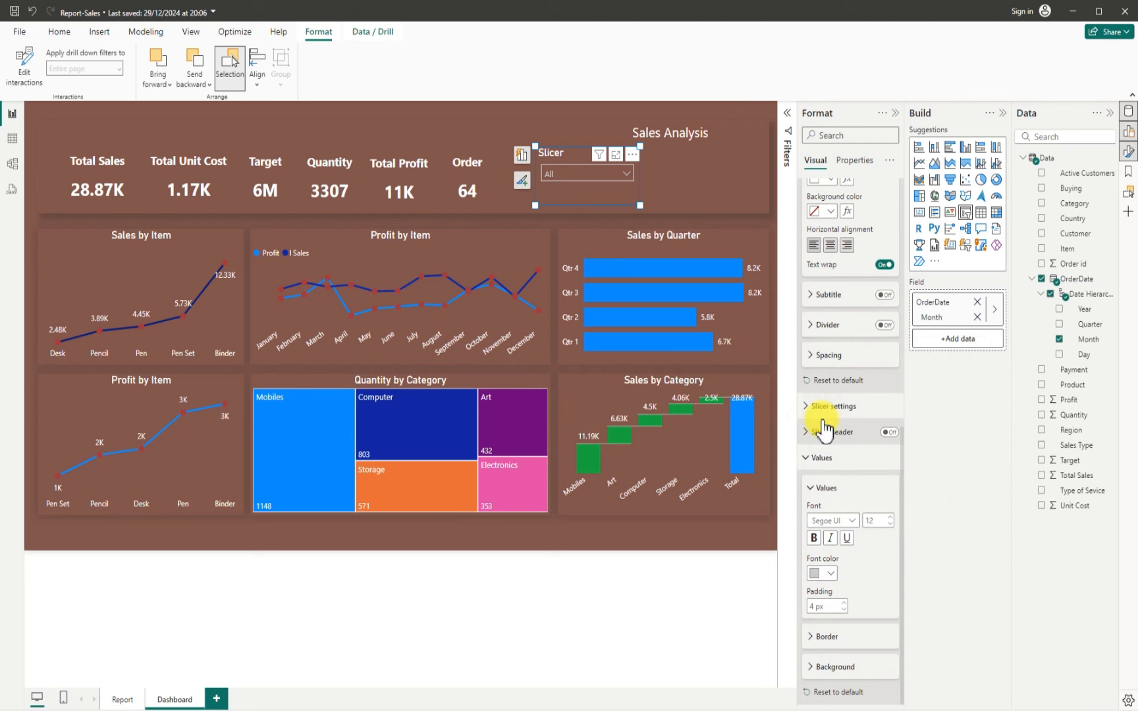
click(627, 173)
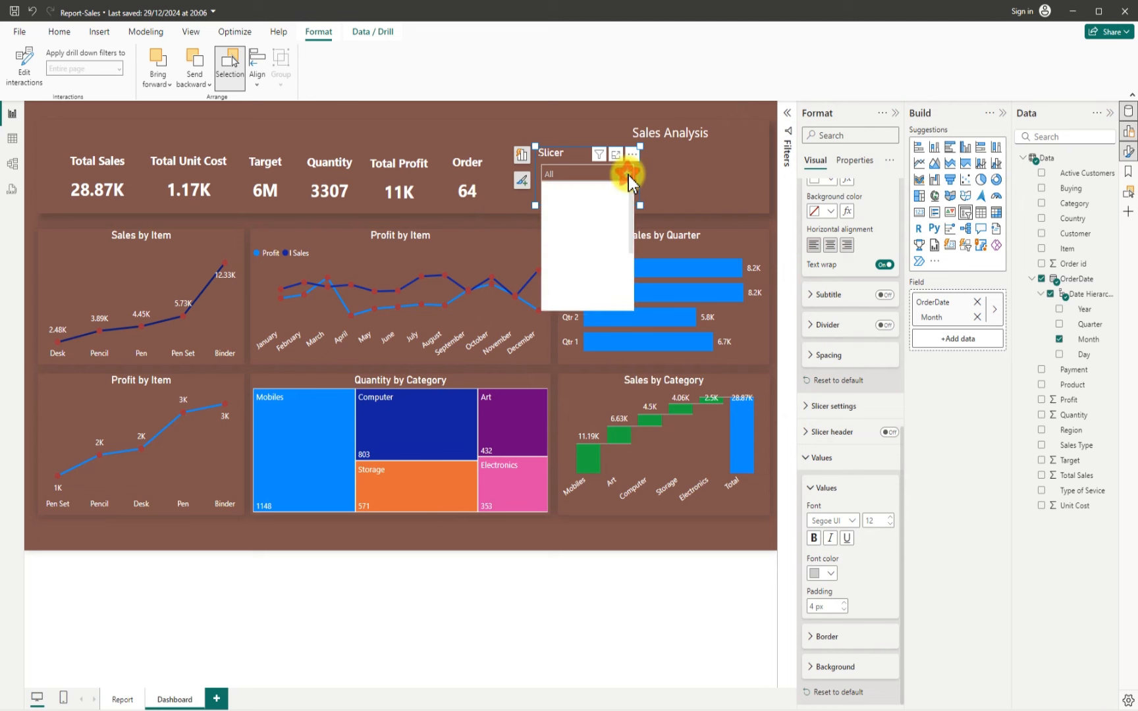
click(628, 174)
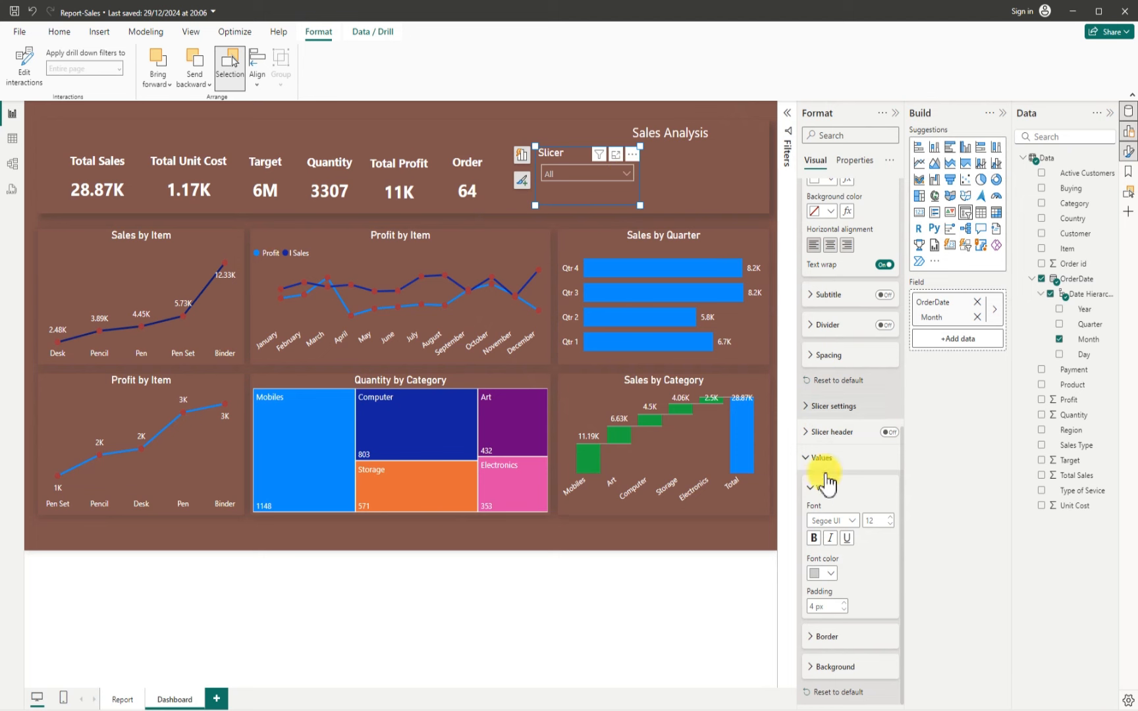
click(830, 575)
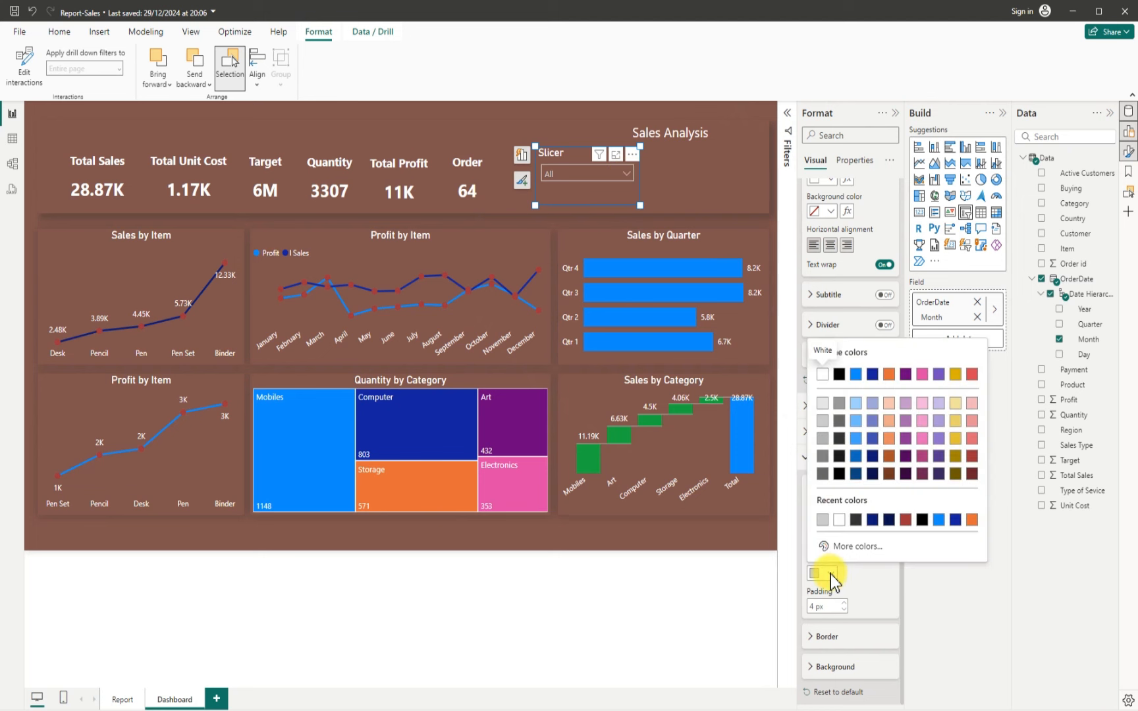
click(823, 438)
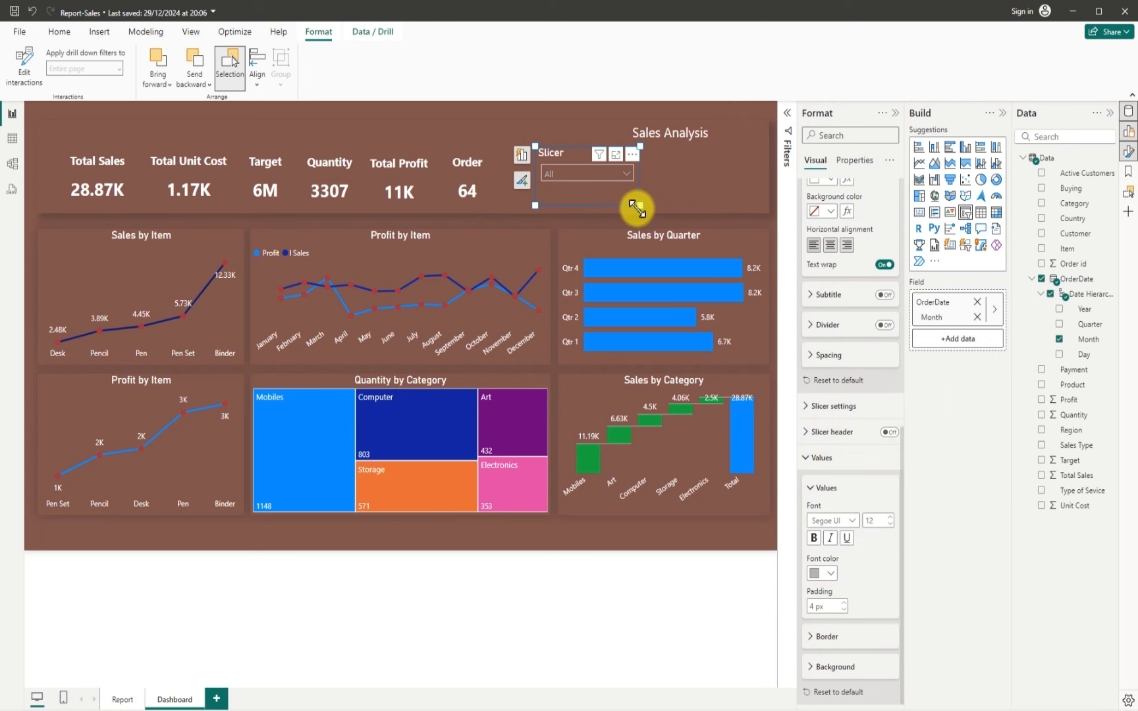
click(629, 177)
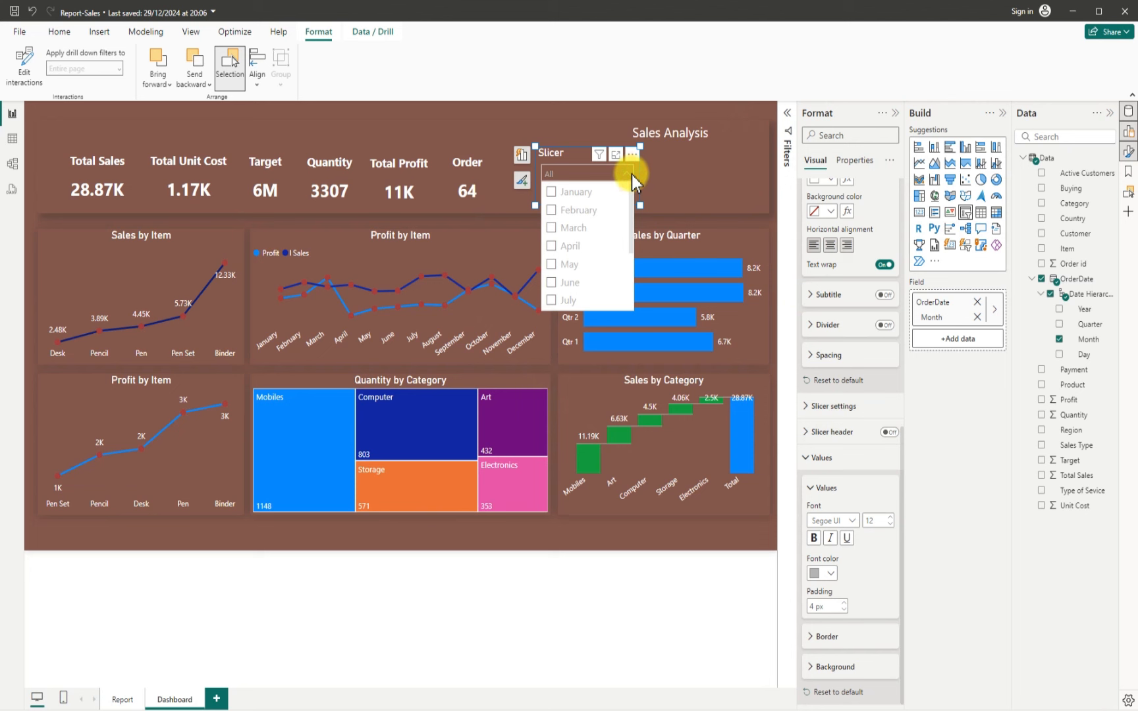
Collapse the Format, Build and Data panes to enlarge the Dashboard page, and deselect the slicer
click(895, 115)
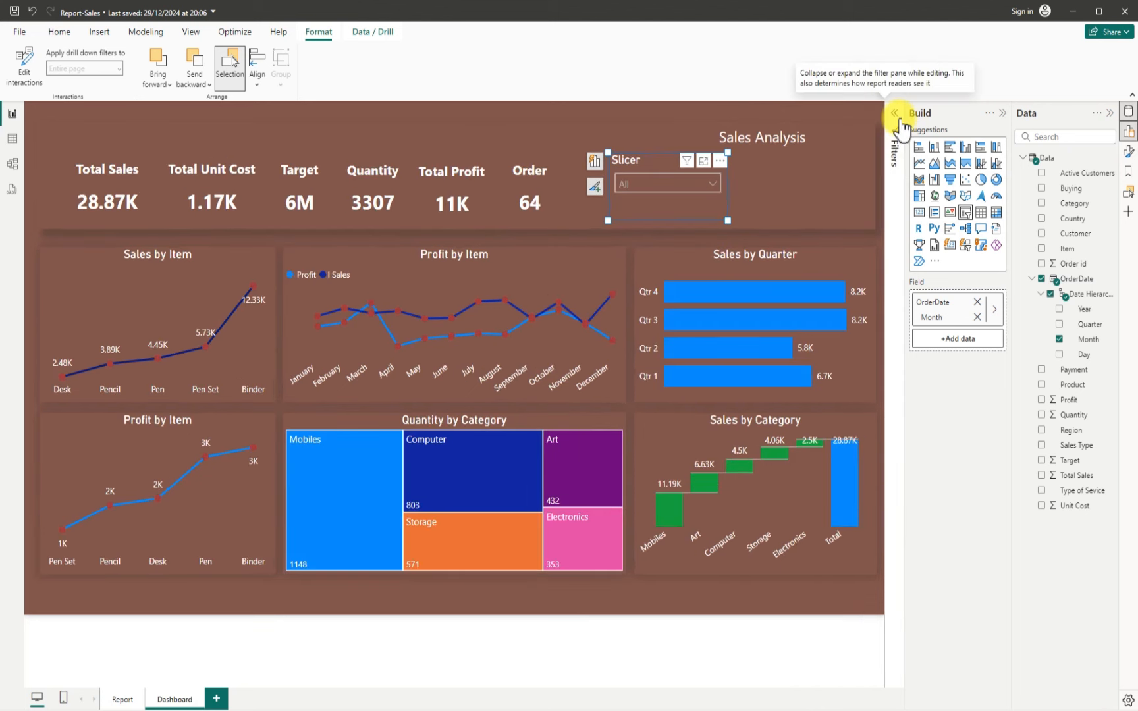
click(1110, 113)
click(1109, 115)
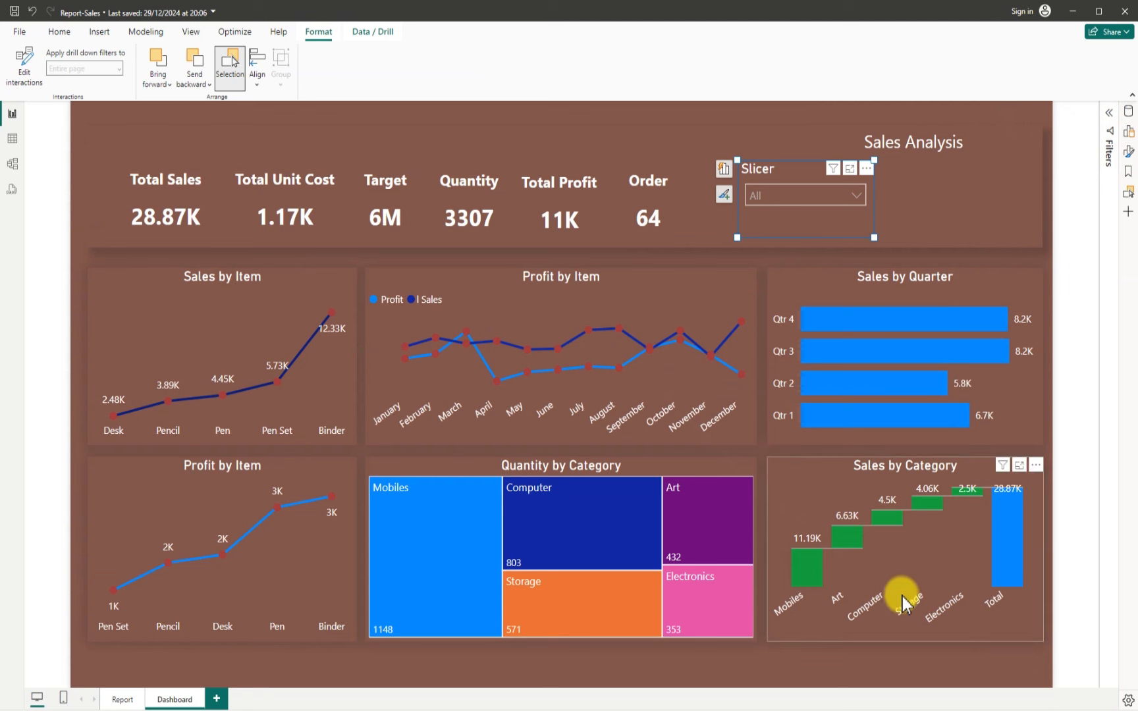
click(524, 667)
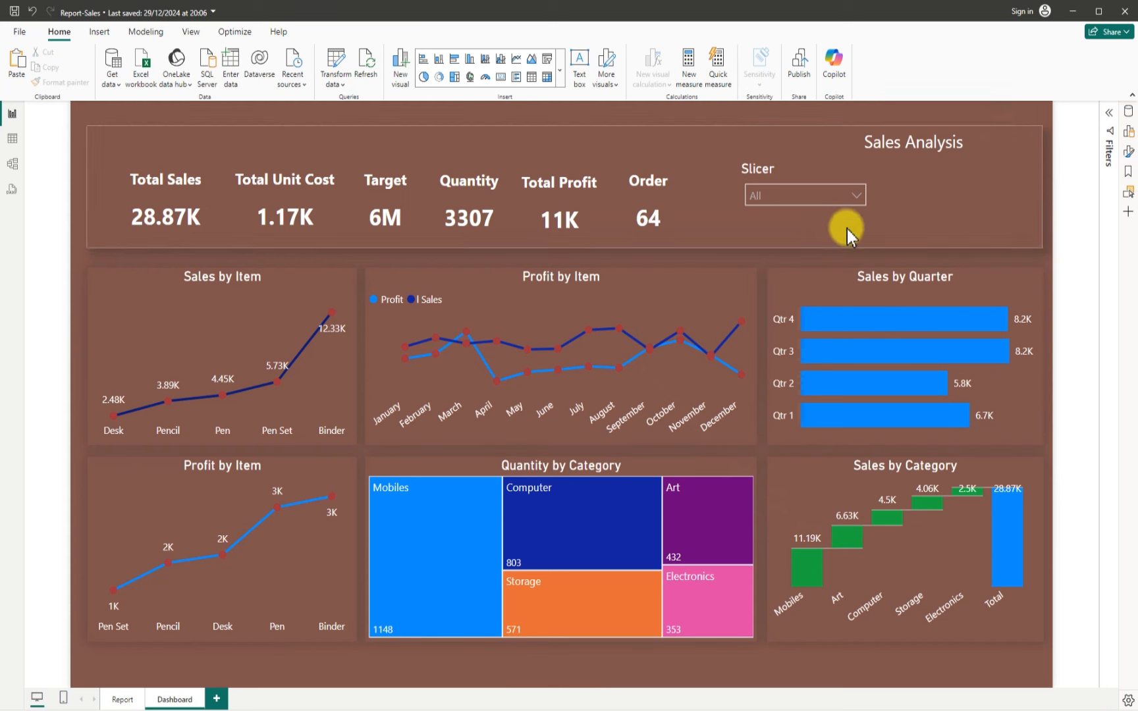
Filter the Dashboard page to January with the Month slicer
click(855, 195)
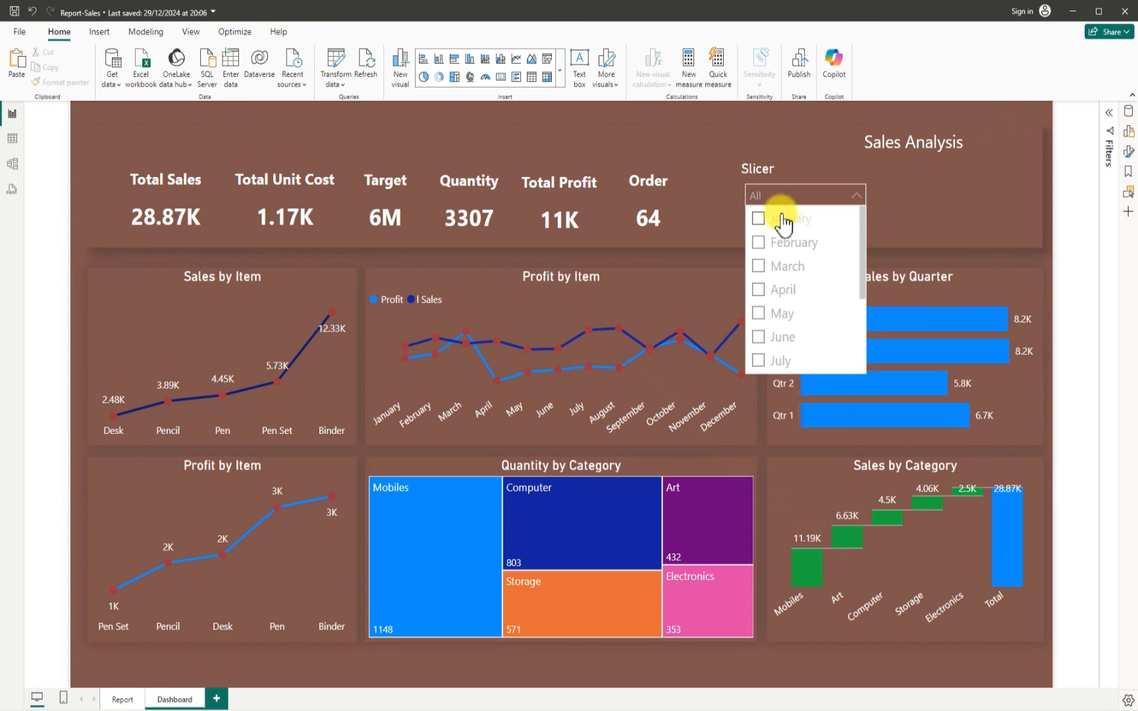
click(762, 220)
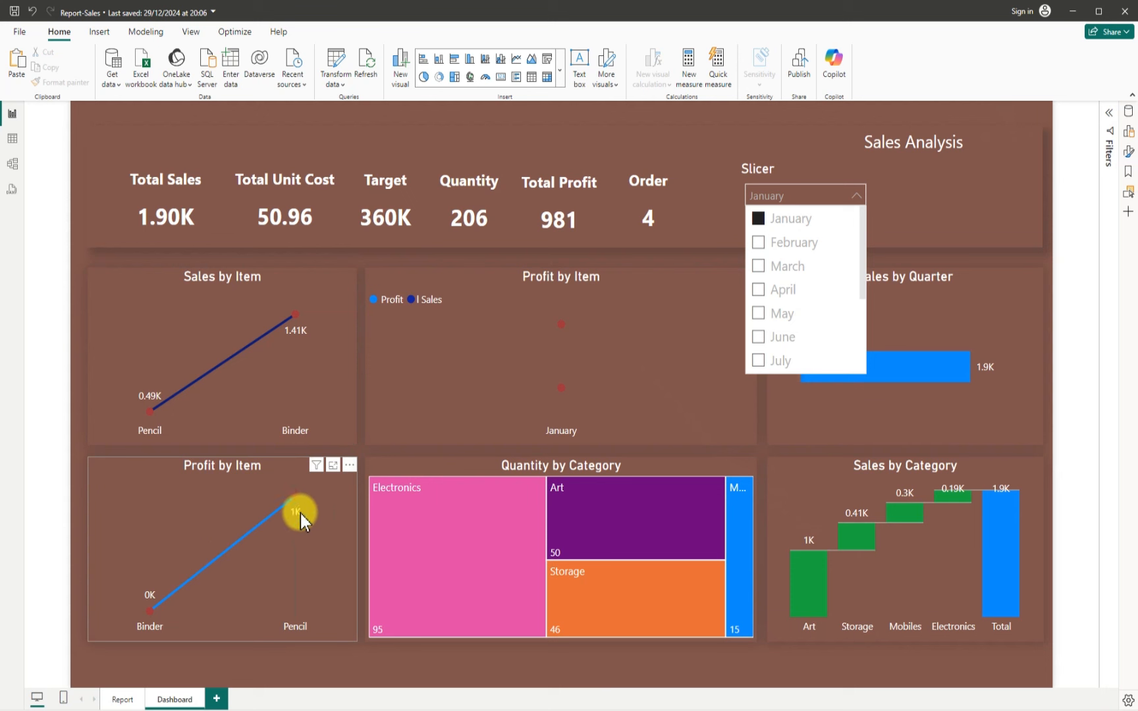
mouse_move(293, 511)
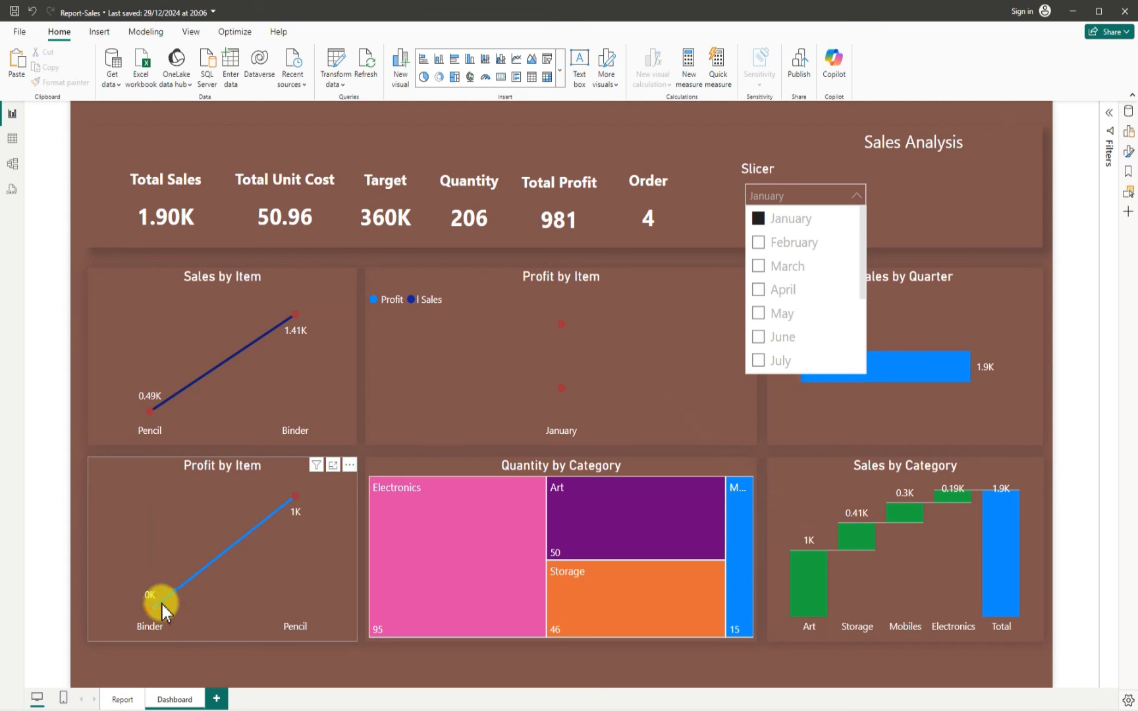
Set the display units of the Profit by Item line chart's data label values to None, and collapse the Format pane
mouse_move(166, 625)
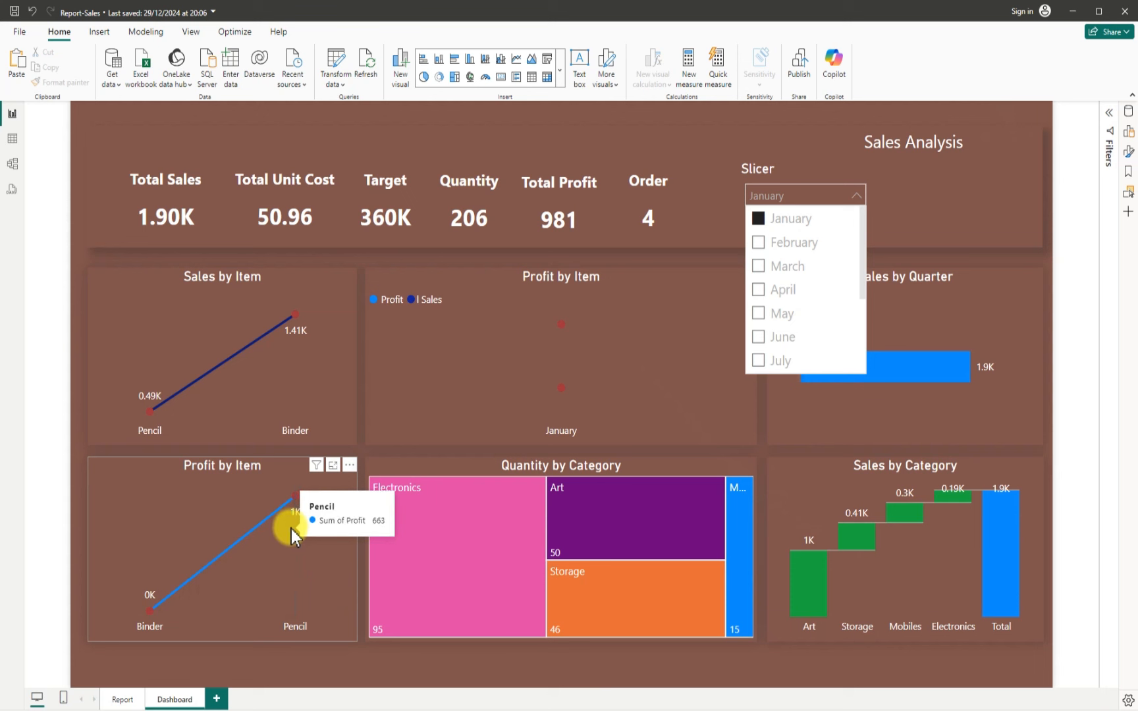
click(104, 471)
click(104, 471)
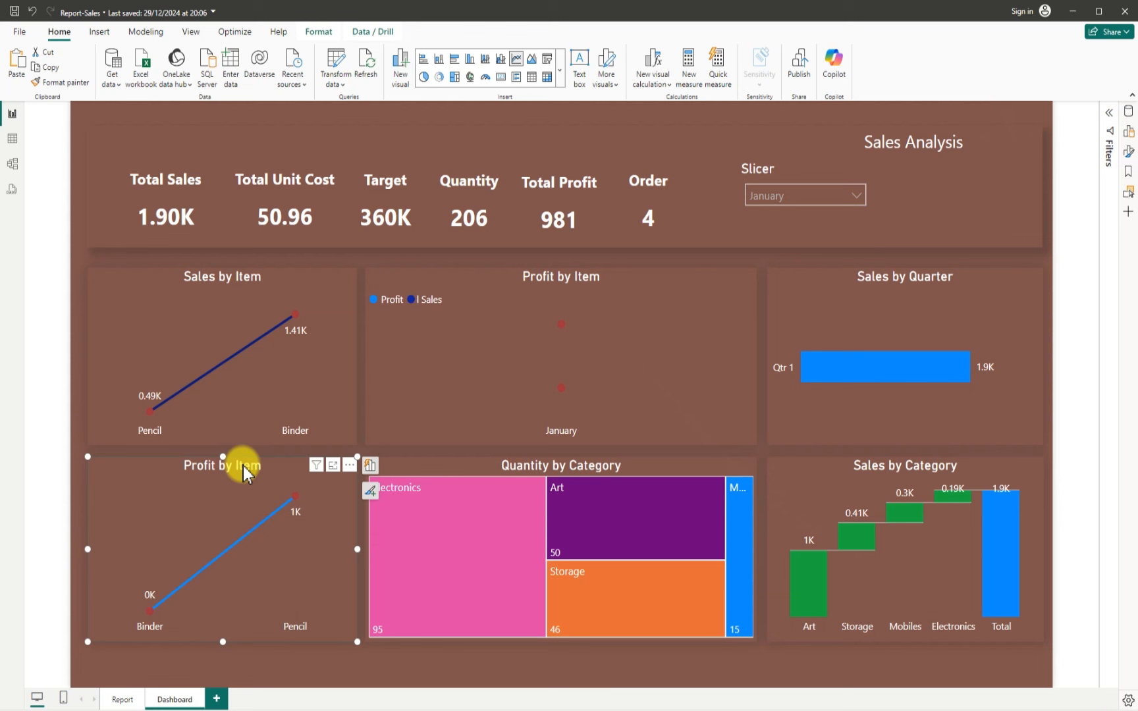
click(350, 465)
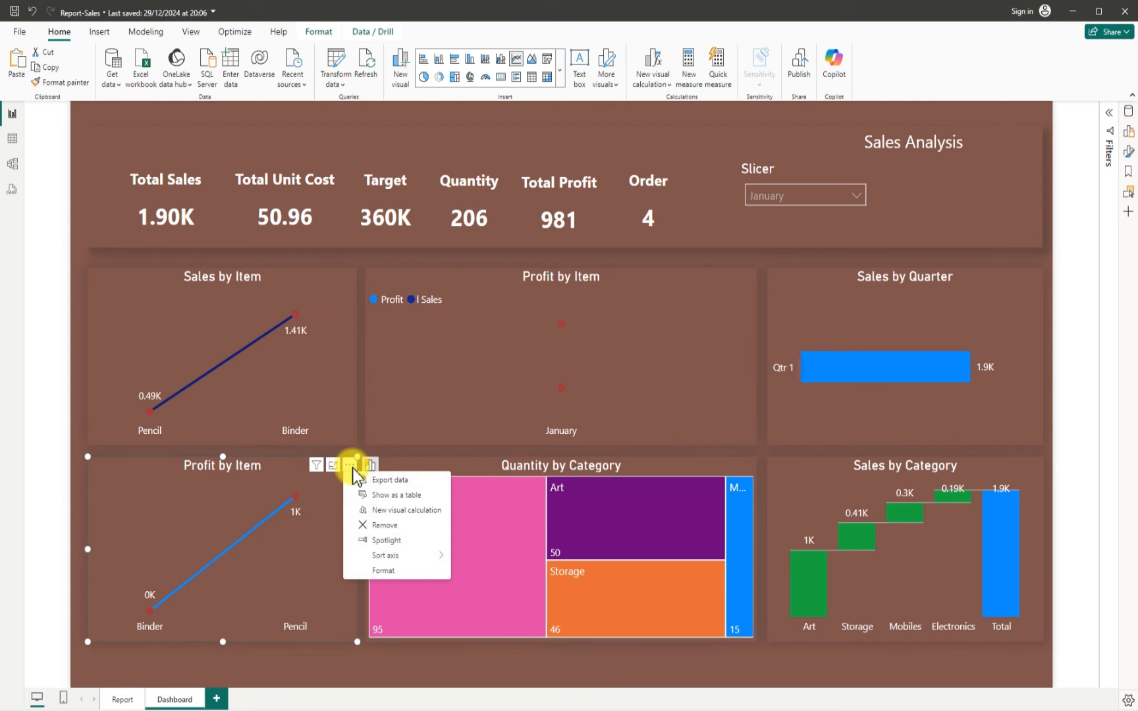
click(375, 570)
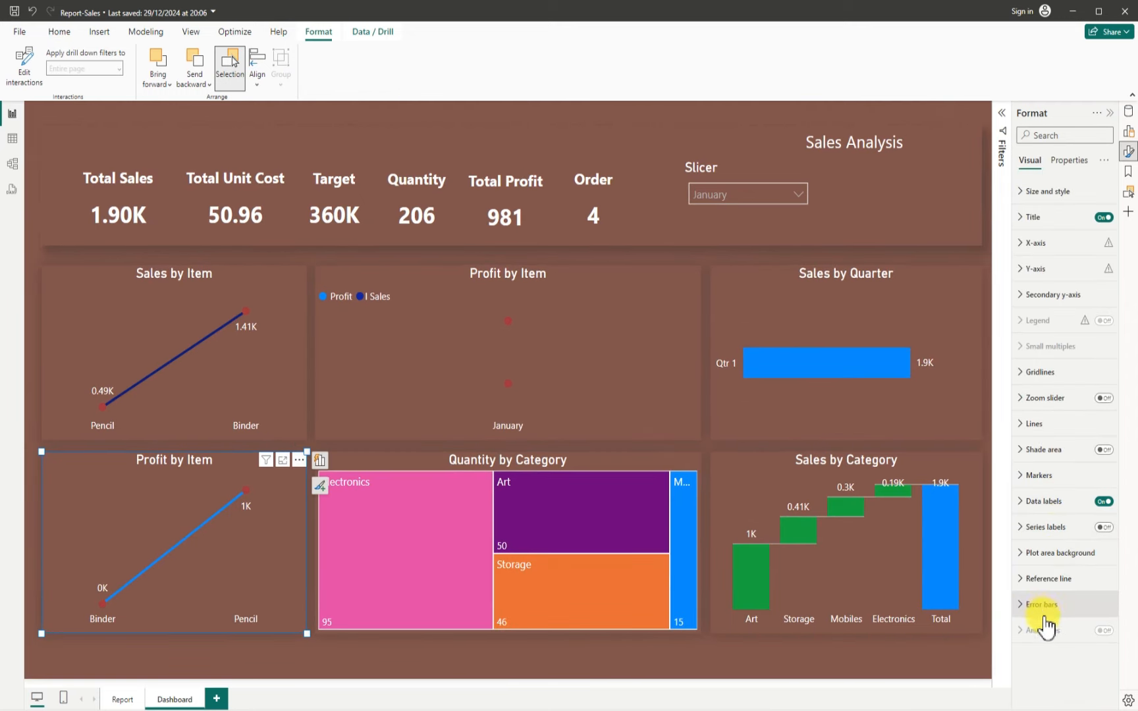
click(1031, 501)
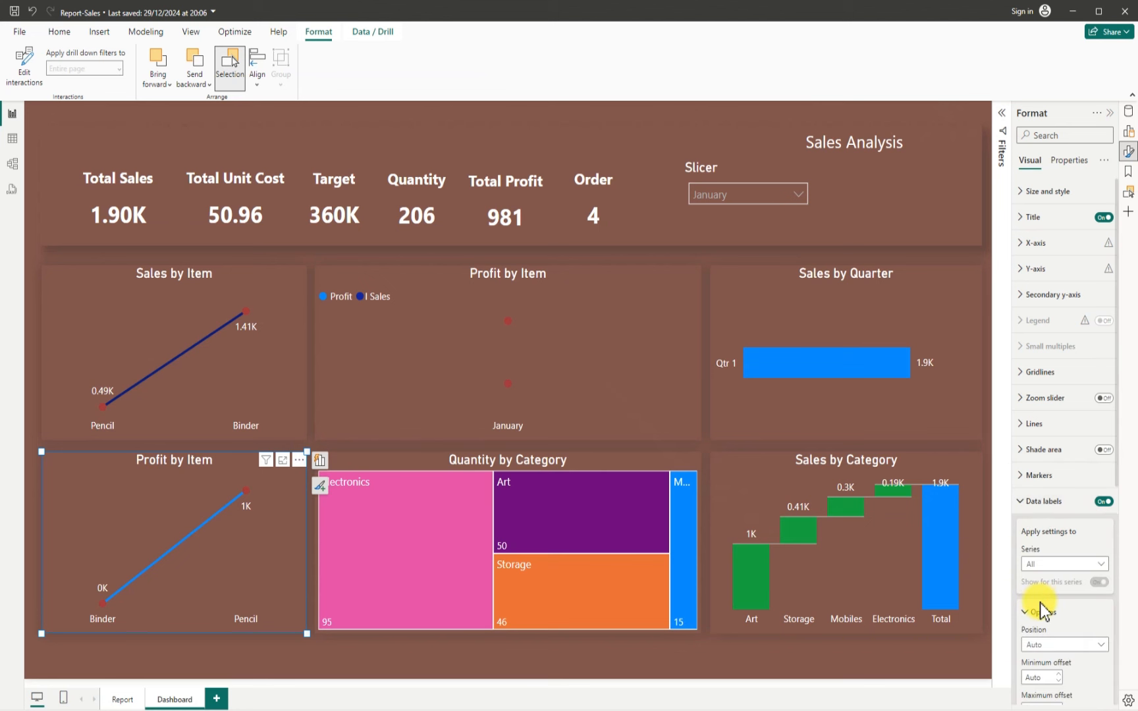
scroll(1040, 609, down, 3)
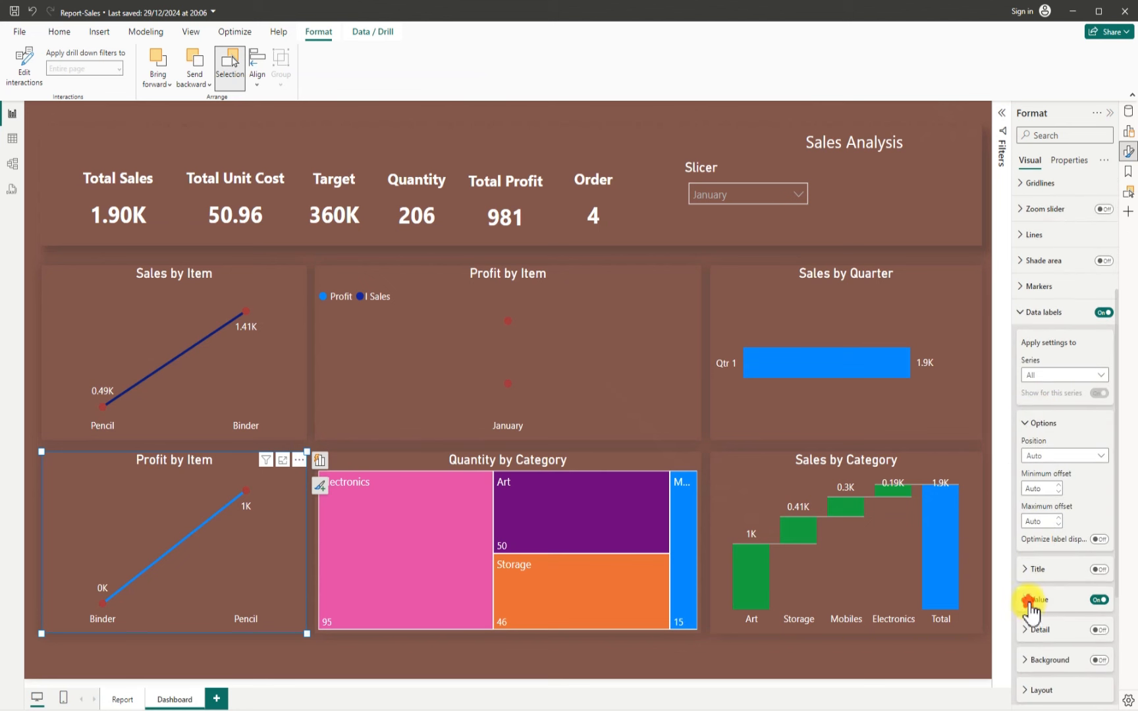
click(1029, 602)
scroll(1047, 613, down, 3)
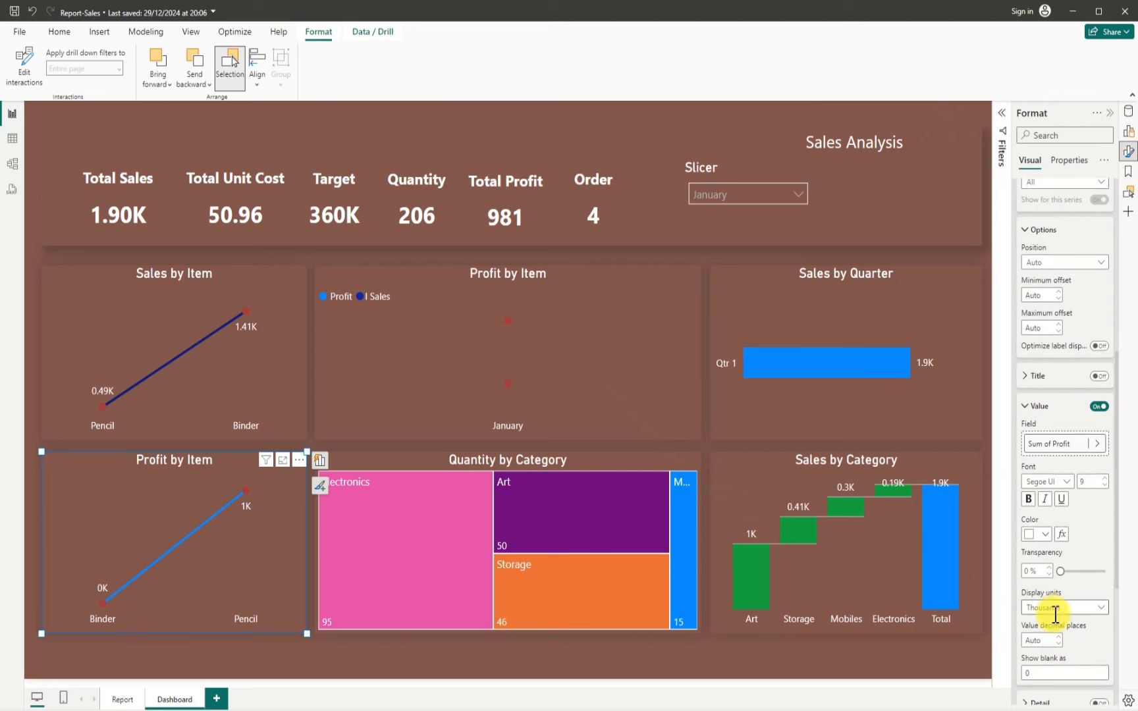
scroll(1056, 614, down, 1)
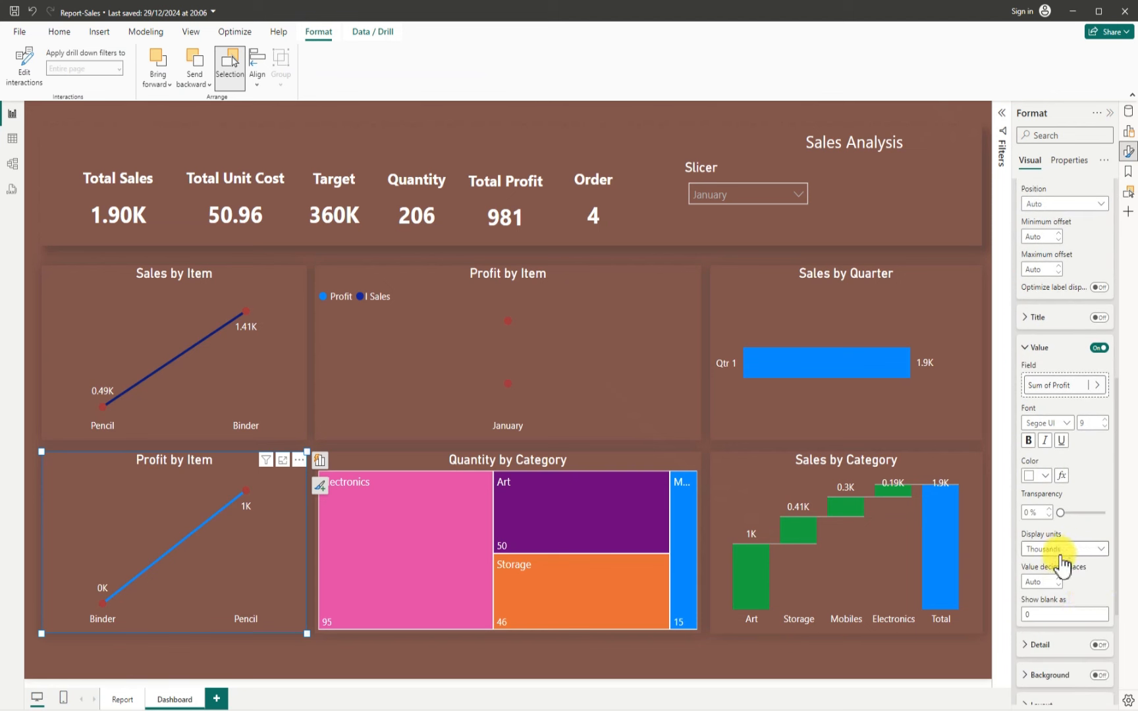
click(1094, 550)
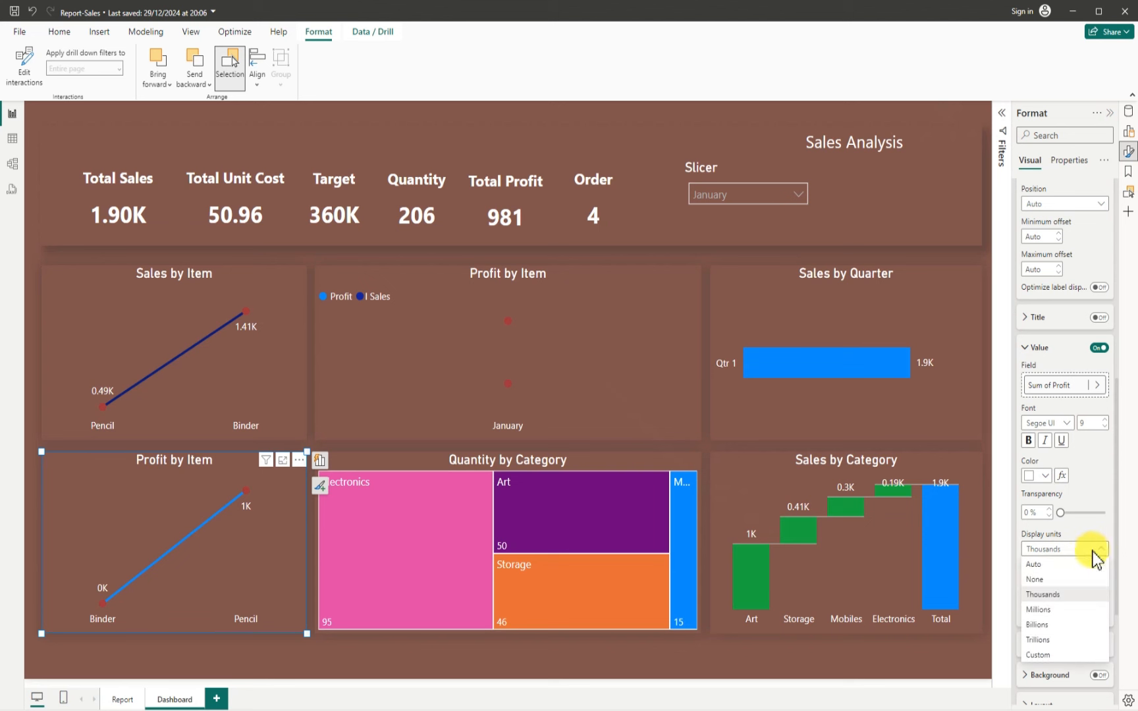
click(1046, 579)
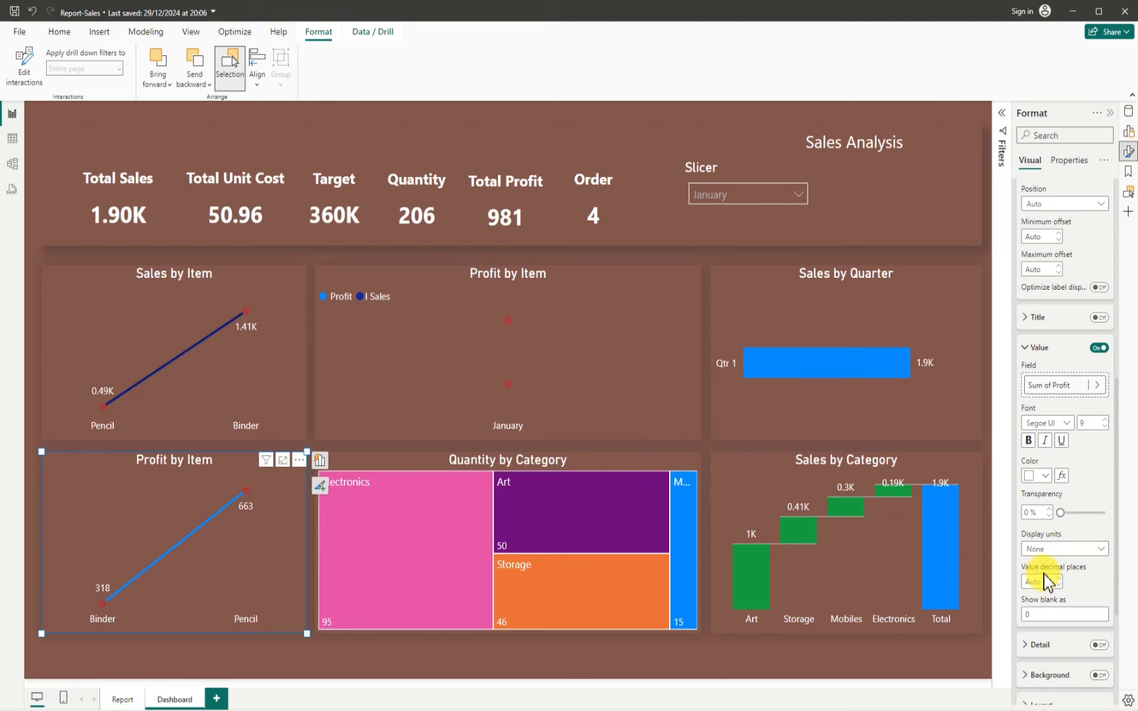
click(1110, 113)
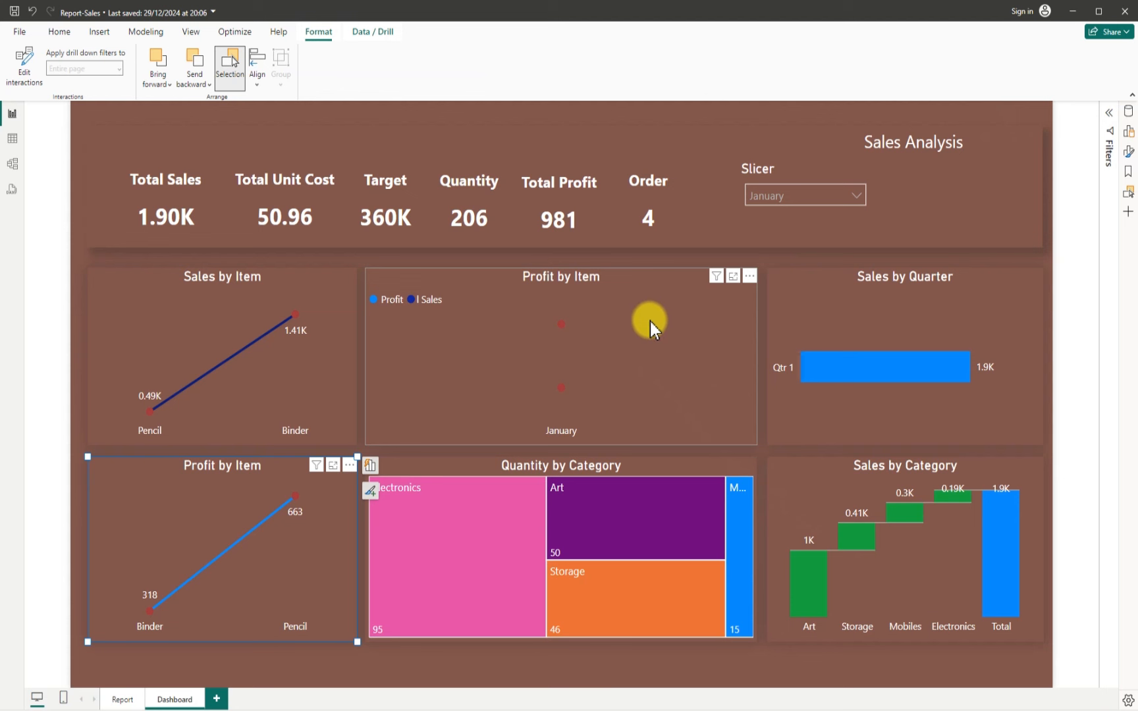
Clear January in the Month slicer and filter the Dashboard page to February
click(854, 194)
click(759, 219)
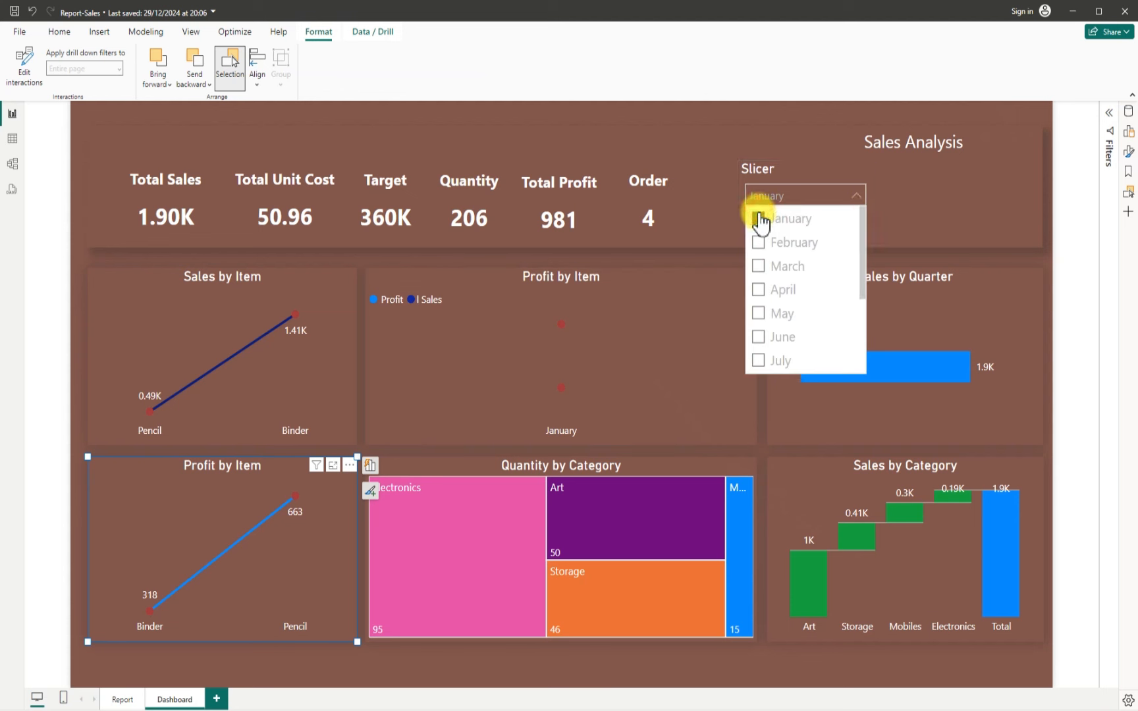
click(758, 220)
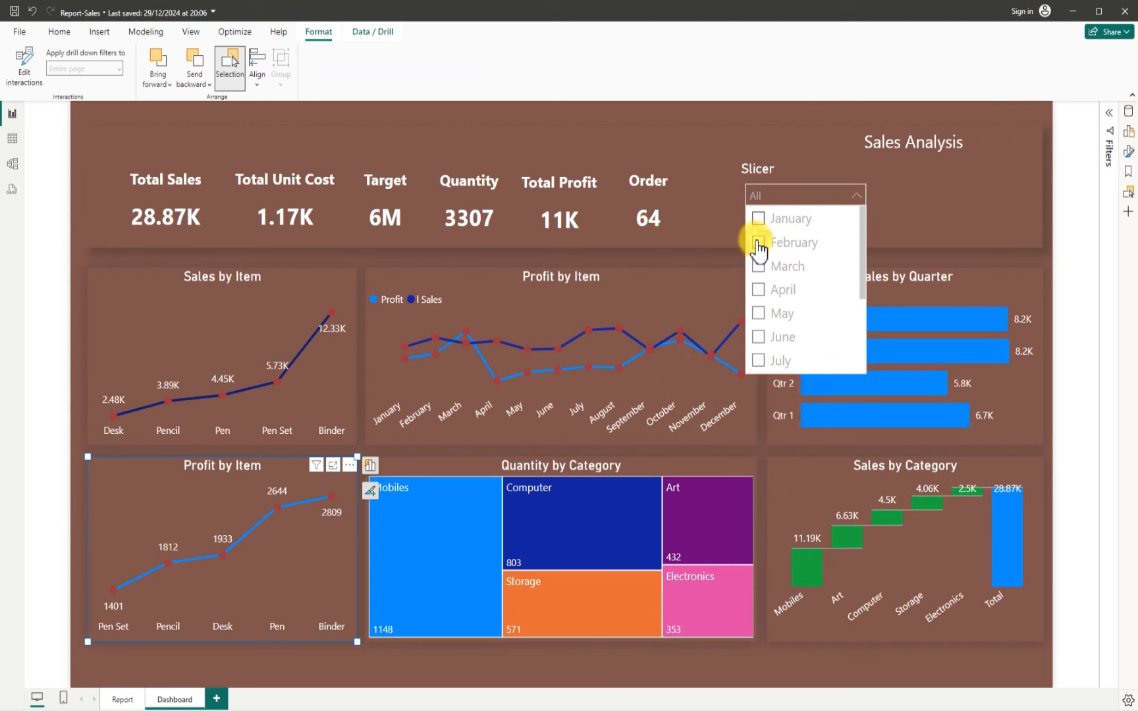
click(758, 244)
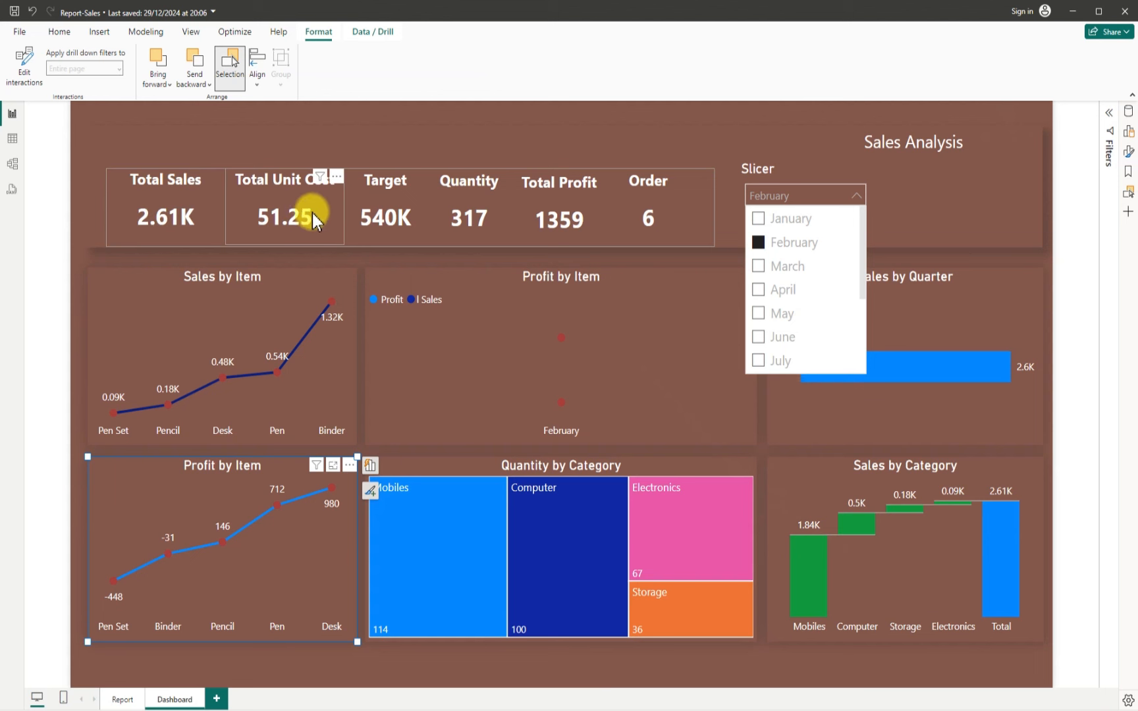
Examine the Total Unit Cost, Target, Quantity, Total Profit and Order cards for February
click(268, 216)
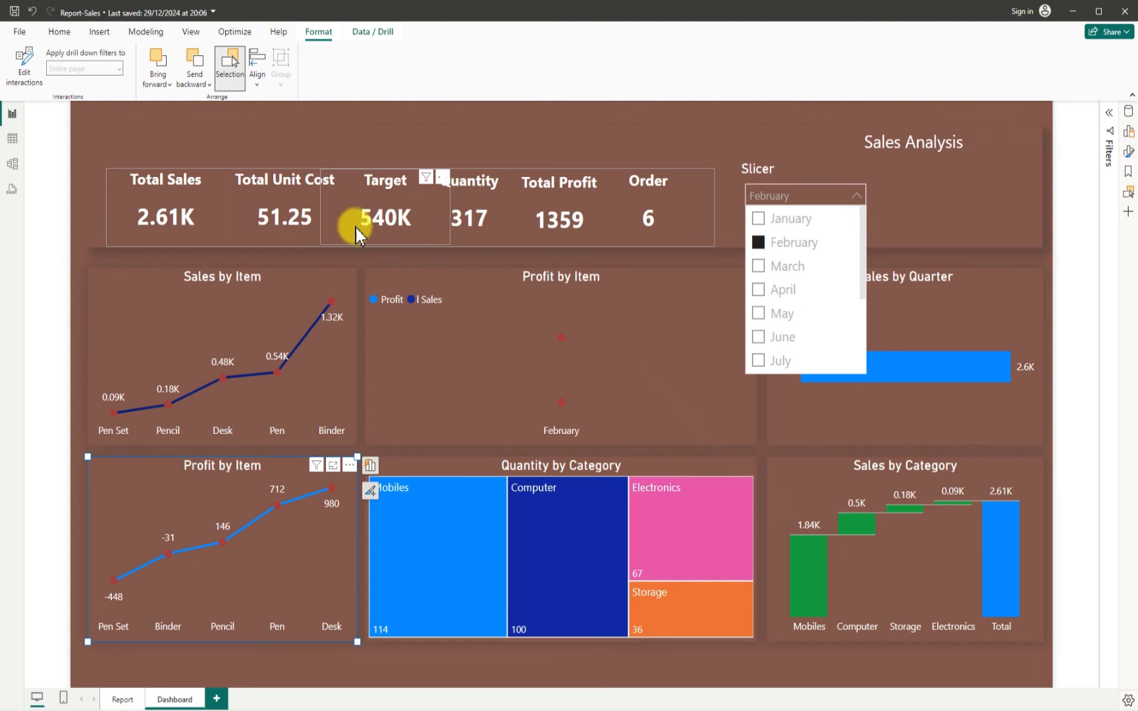
click(388, 219)
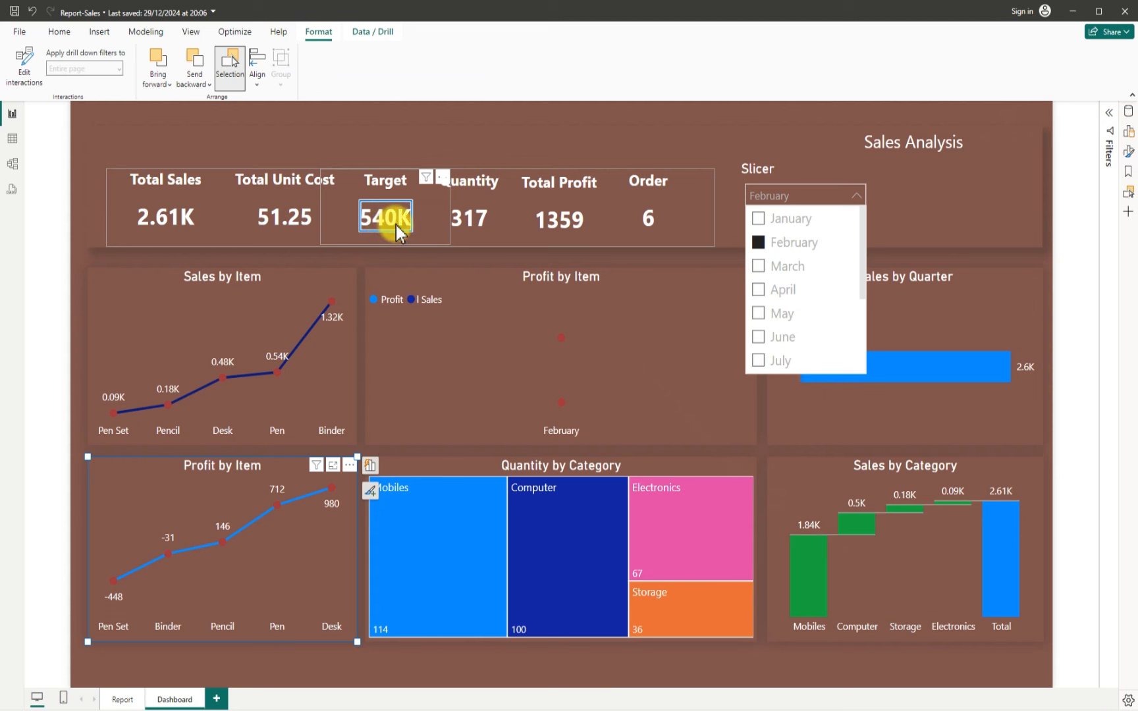
click(488, 231)
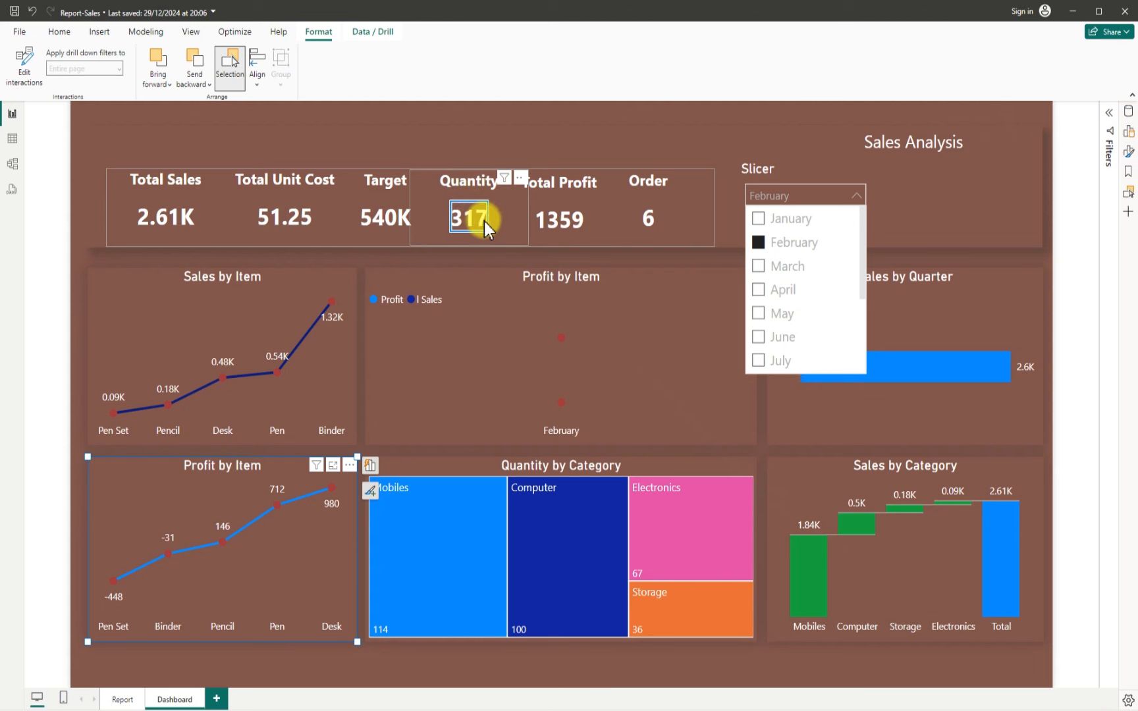
click(558, 227)
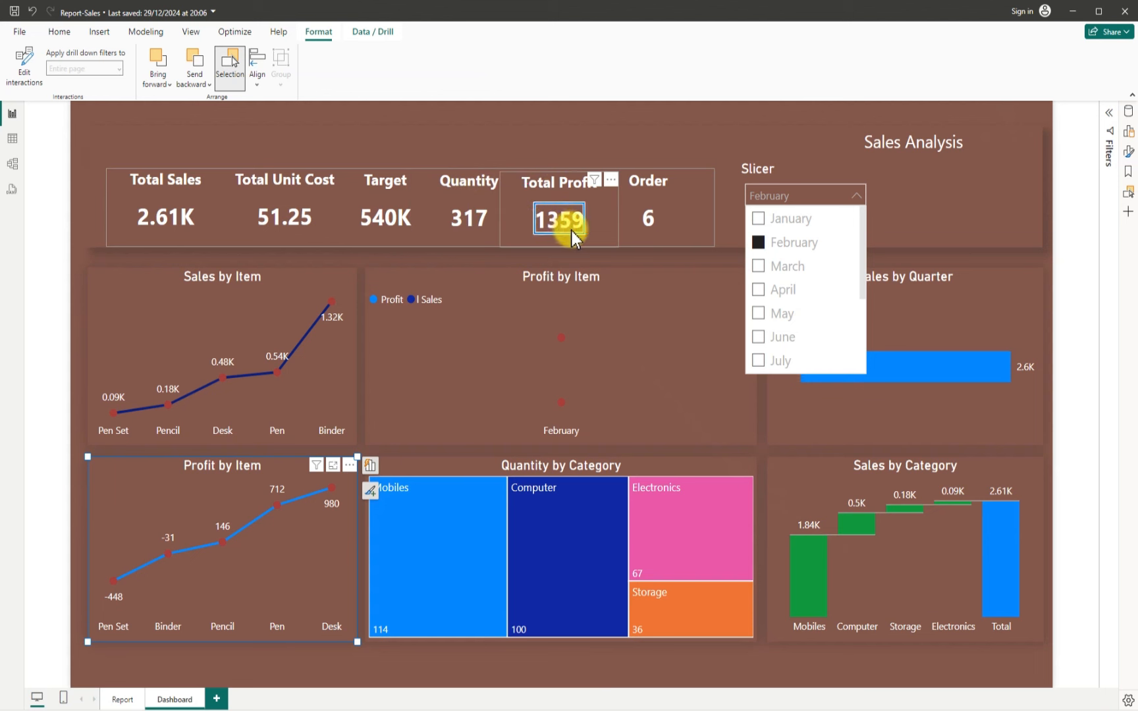
click(649, 223)
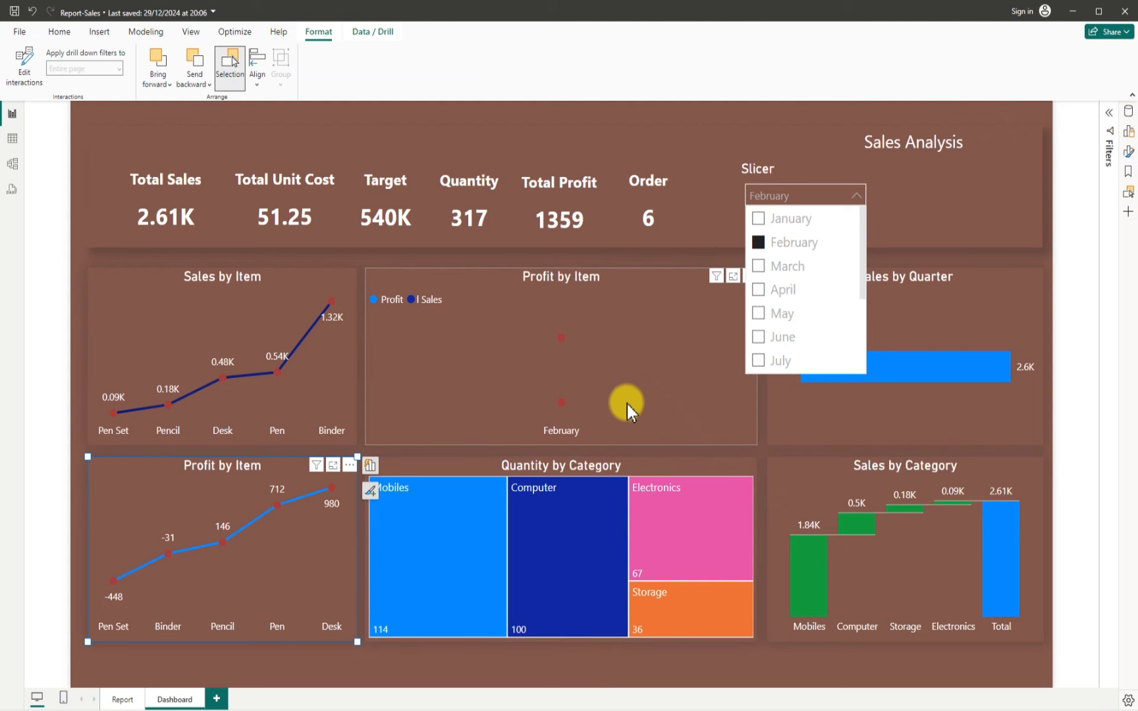
Clear February in the Month slicer so the page covers all months, and close its list
click(757, 244)
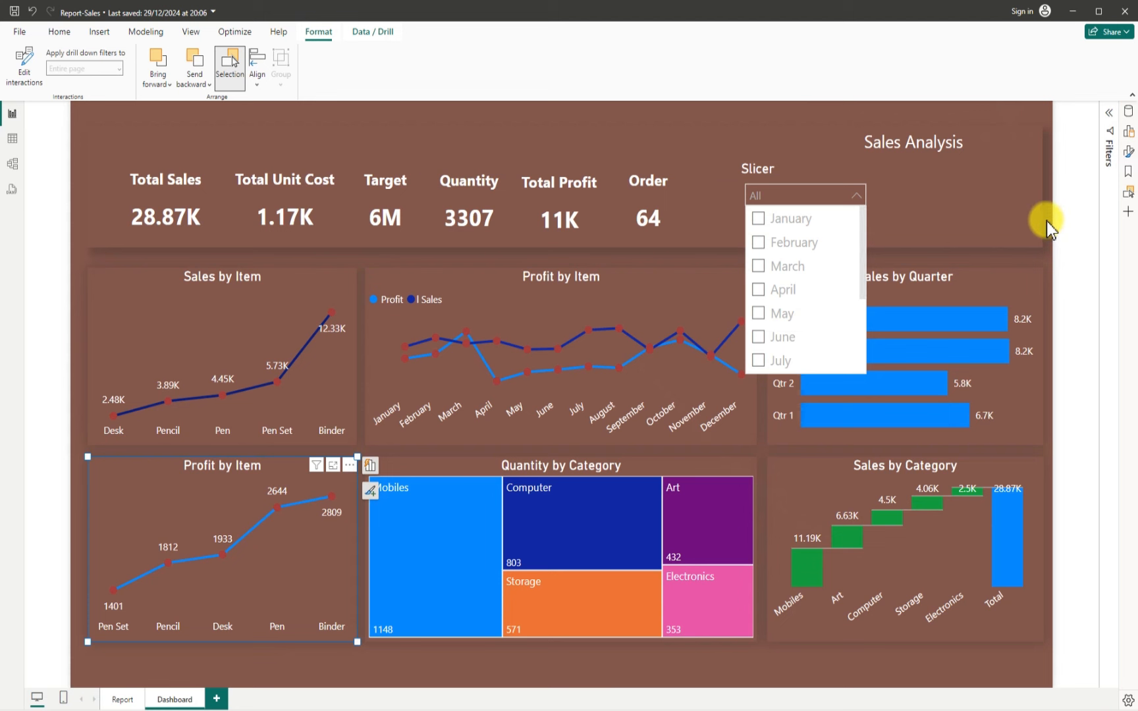
click(1046, 220)
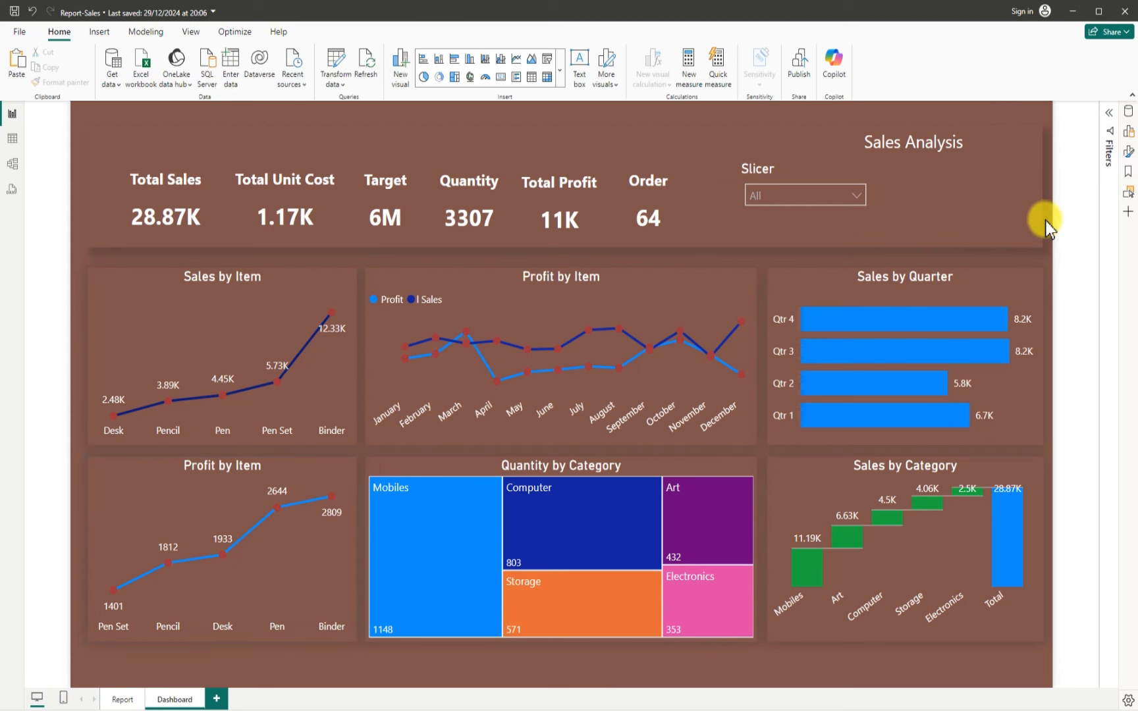